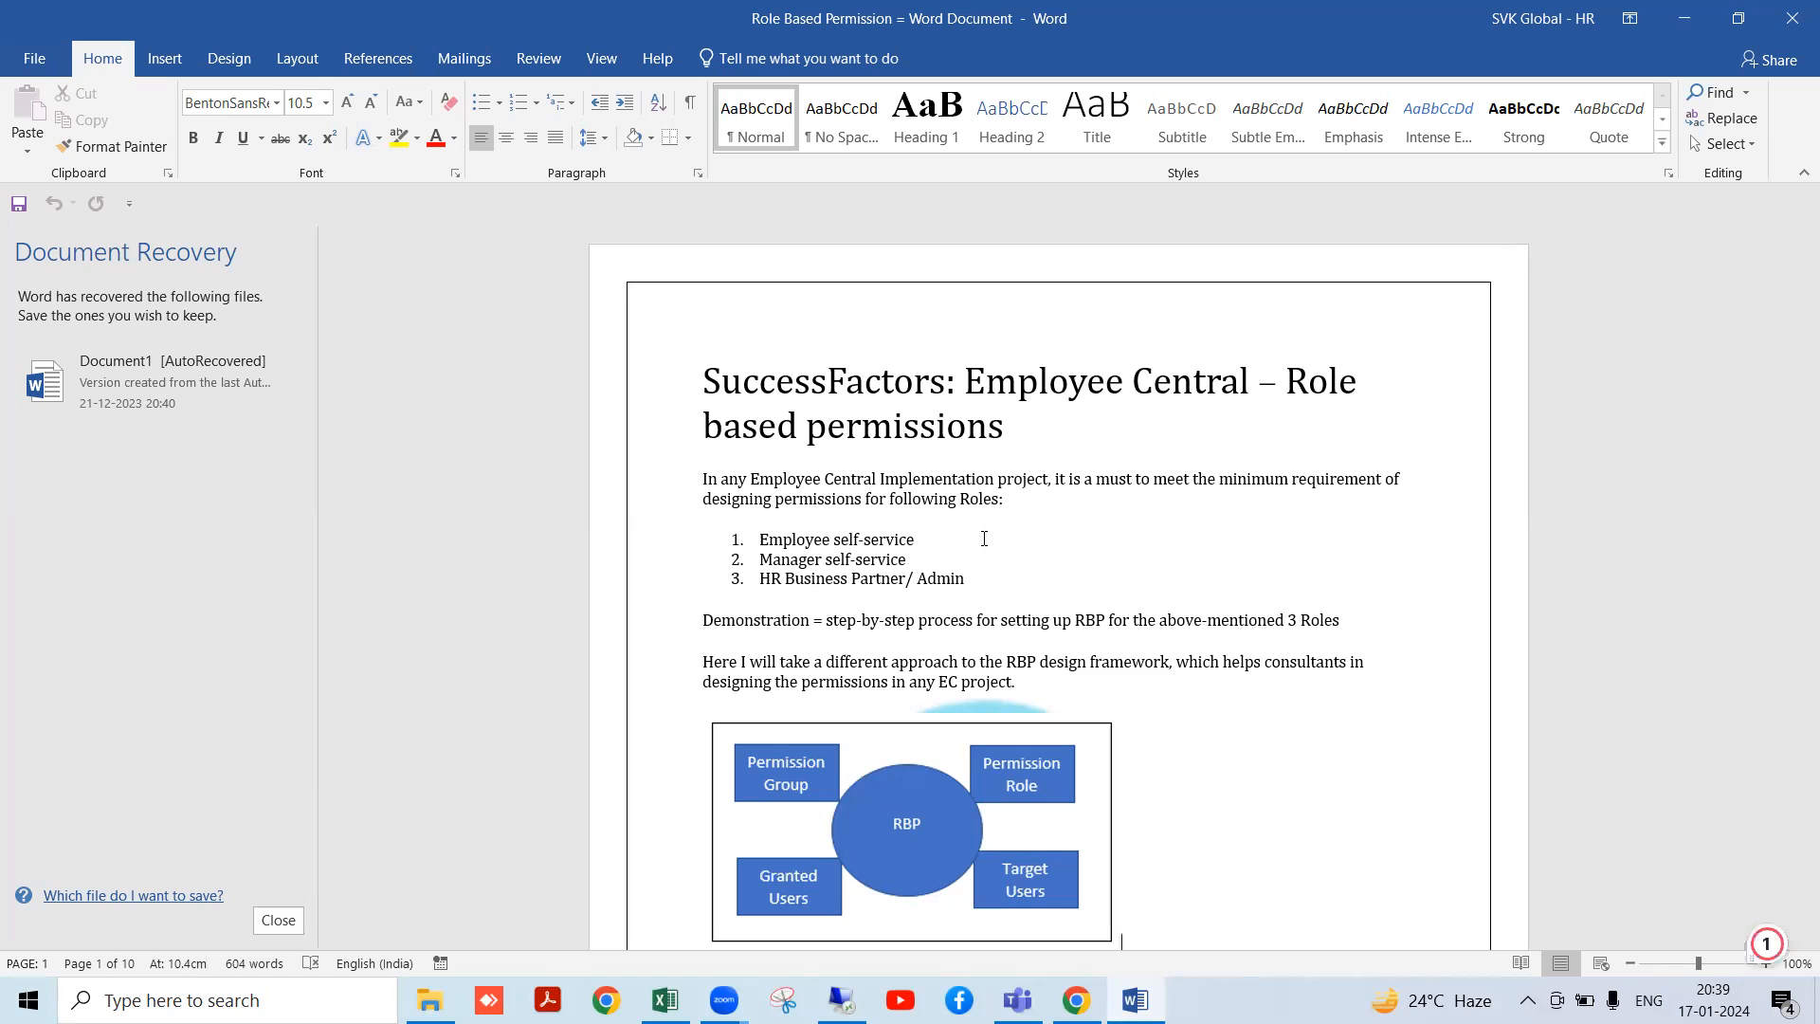
Step: Review the three roles listed in the role-based permissions document: Employee self-service, Manager self-service and HR Business Partner/Admin
{"action": "scroll", "coordinate": [663, 394], "scroll_direction": "down", "scroll_amount": 1}
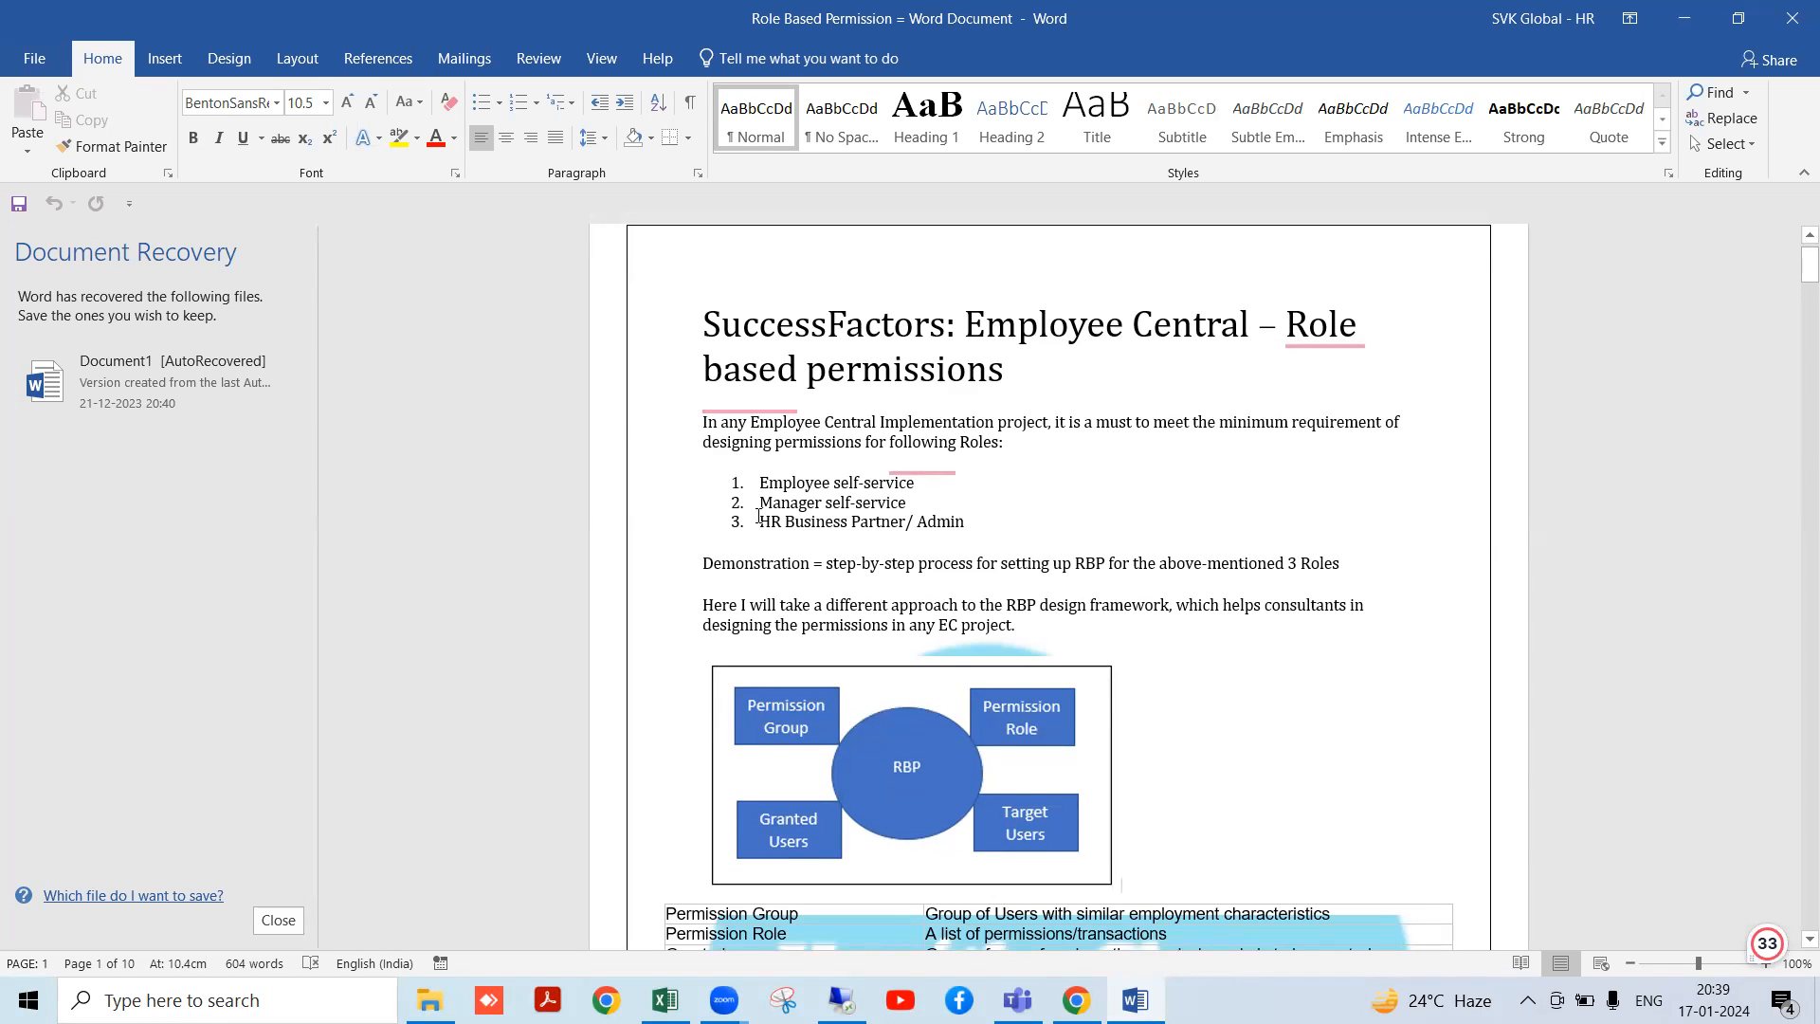
{"action": "left_click_drag", "start_coordinate": [758, 519], "coordinate": [959, 521]}
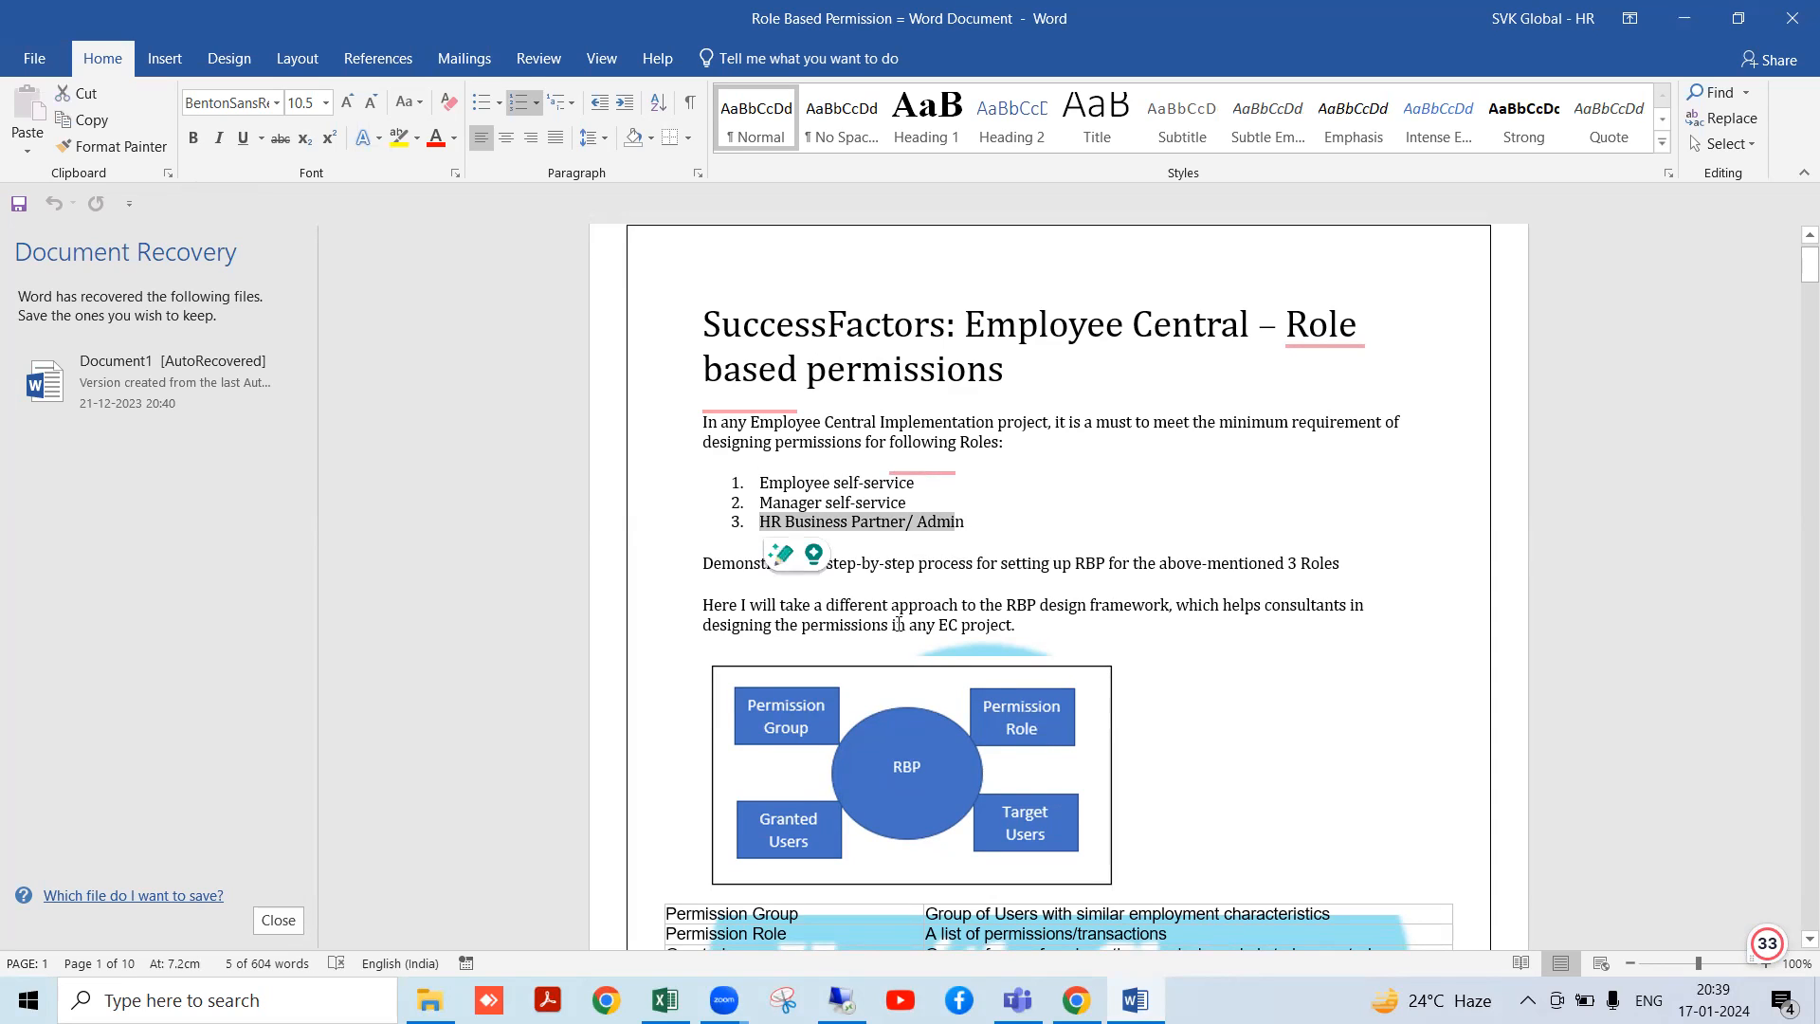
{"action": "left_click_drag", "start_coordinate": [758, 483], "coordinate": [951, 483]}
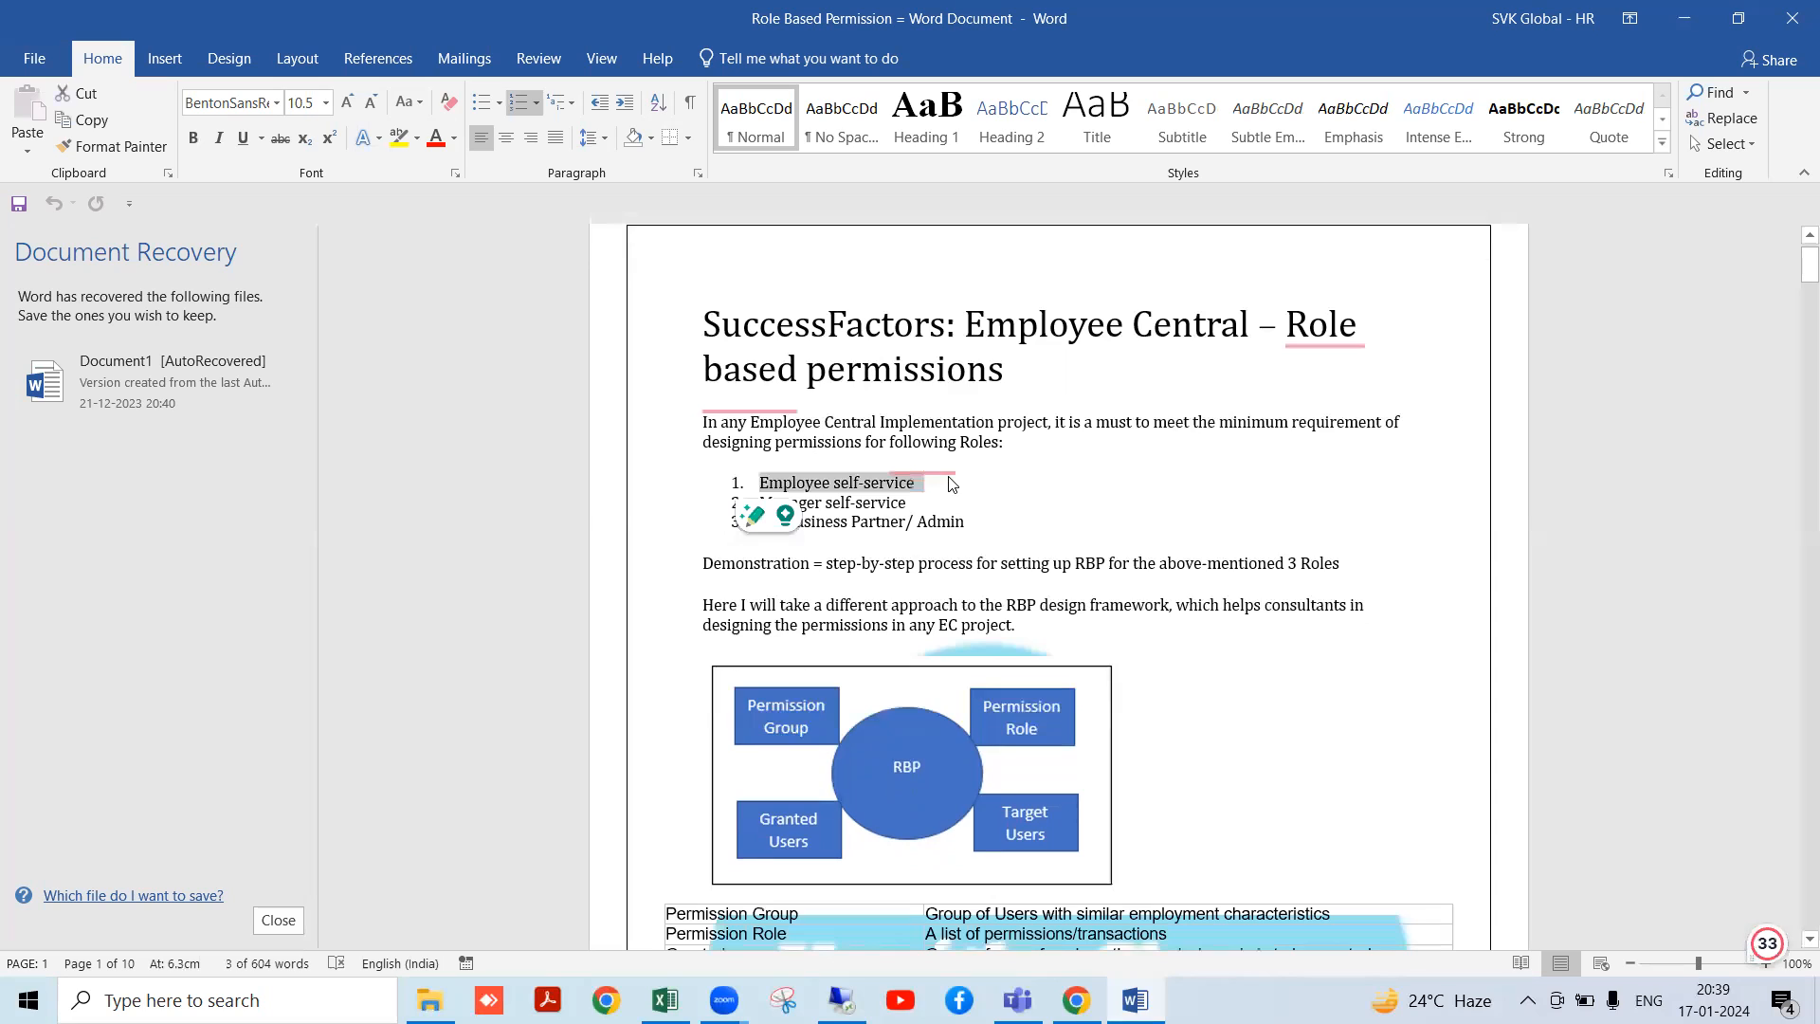
{"action": "left_click", "coordinate": [956, 521]}
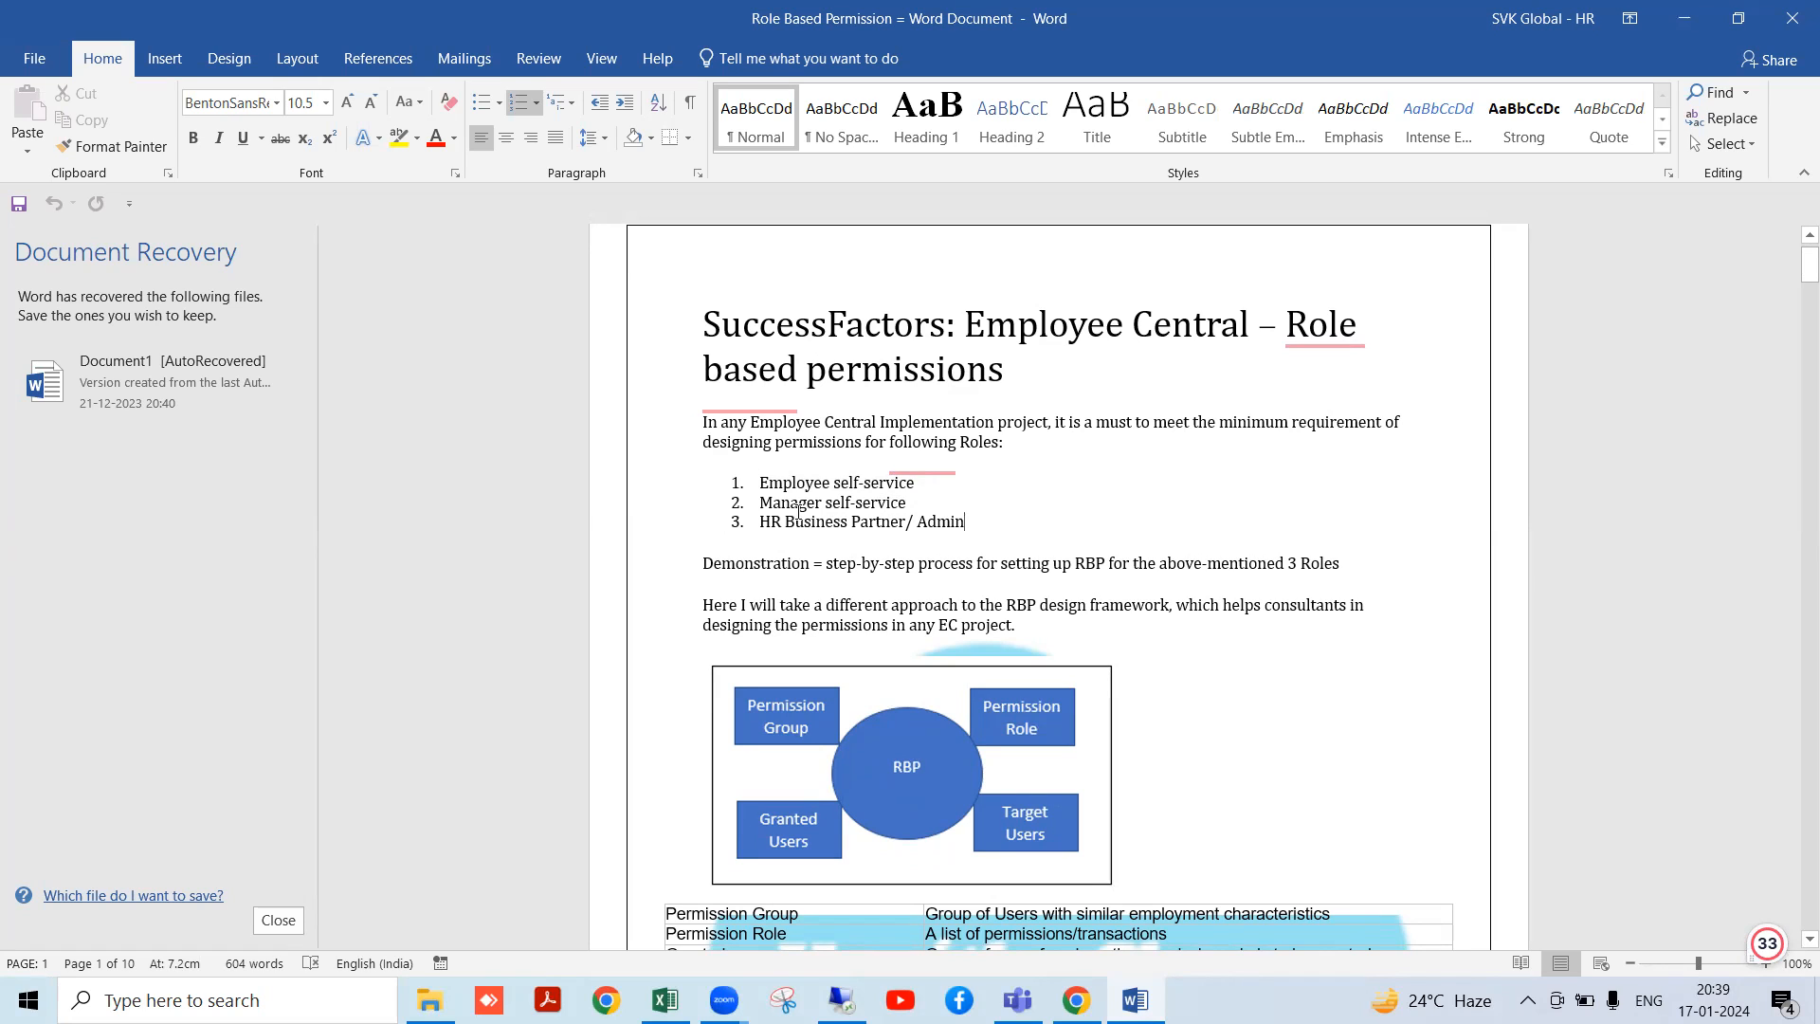
{"action": "left_click_drag", "start_coordinate": [763, 504], "coordinate": [919, 505]}
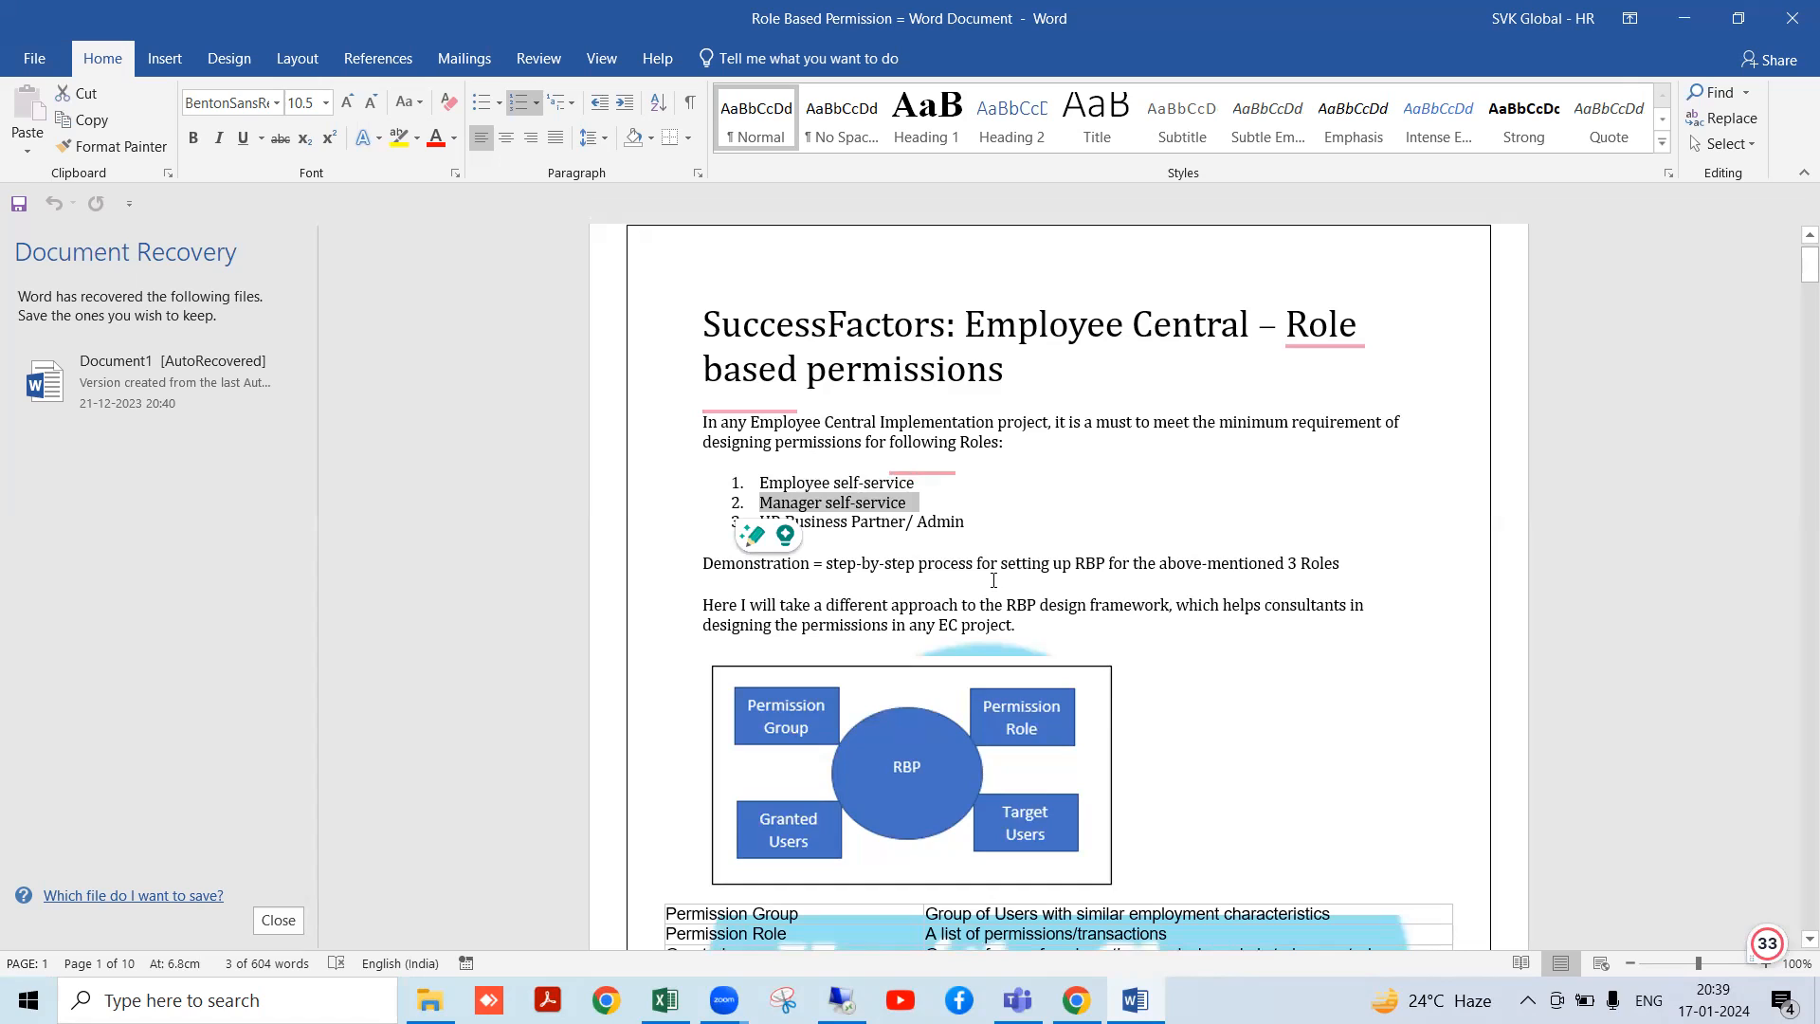
{"action": "left_click", "coordinate": [910, 503]}
{"action": "left_click_drag", "start_coordinate": [760, 521], "coordinate": [976, 523]}
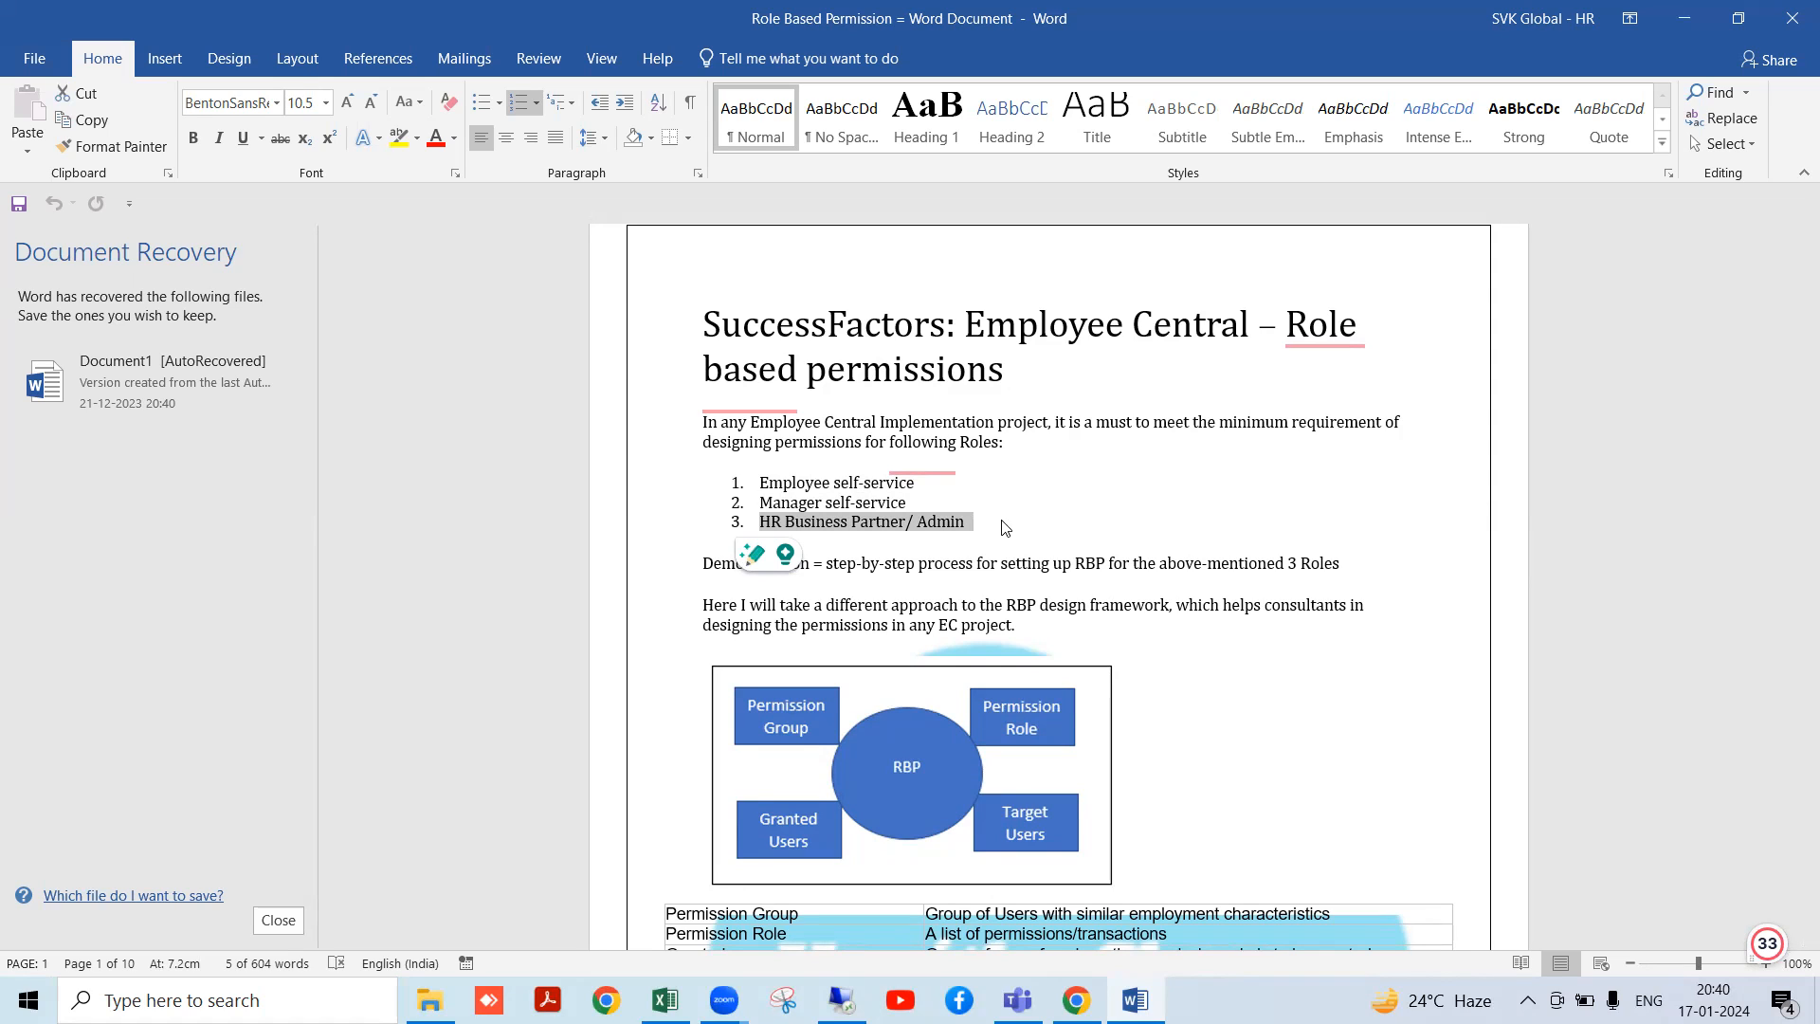
{"action": "left_click", "coordinate": [777, 542]}
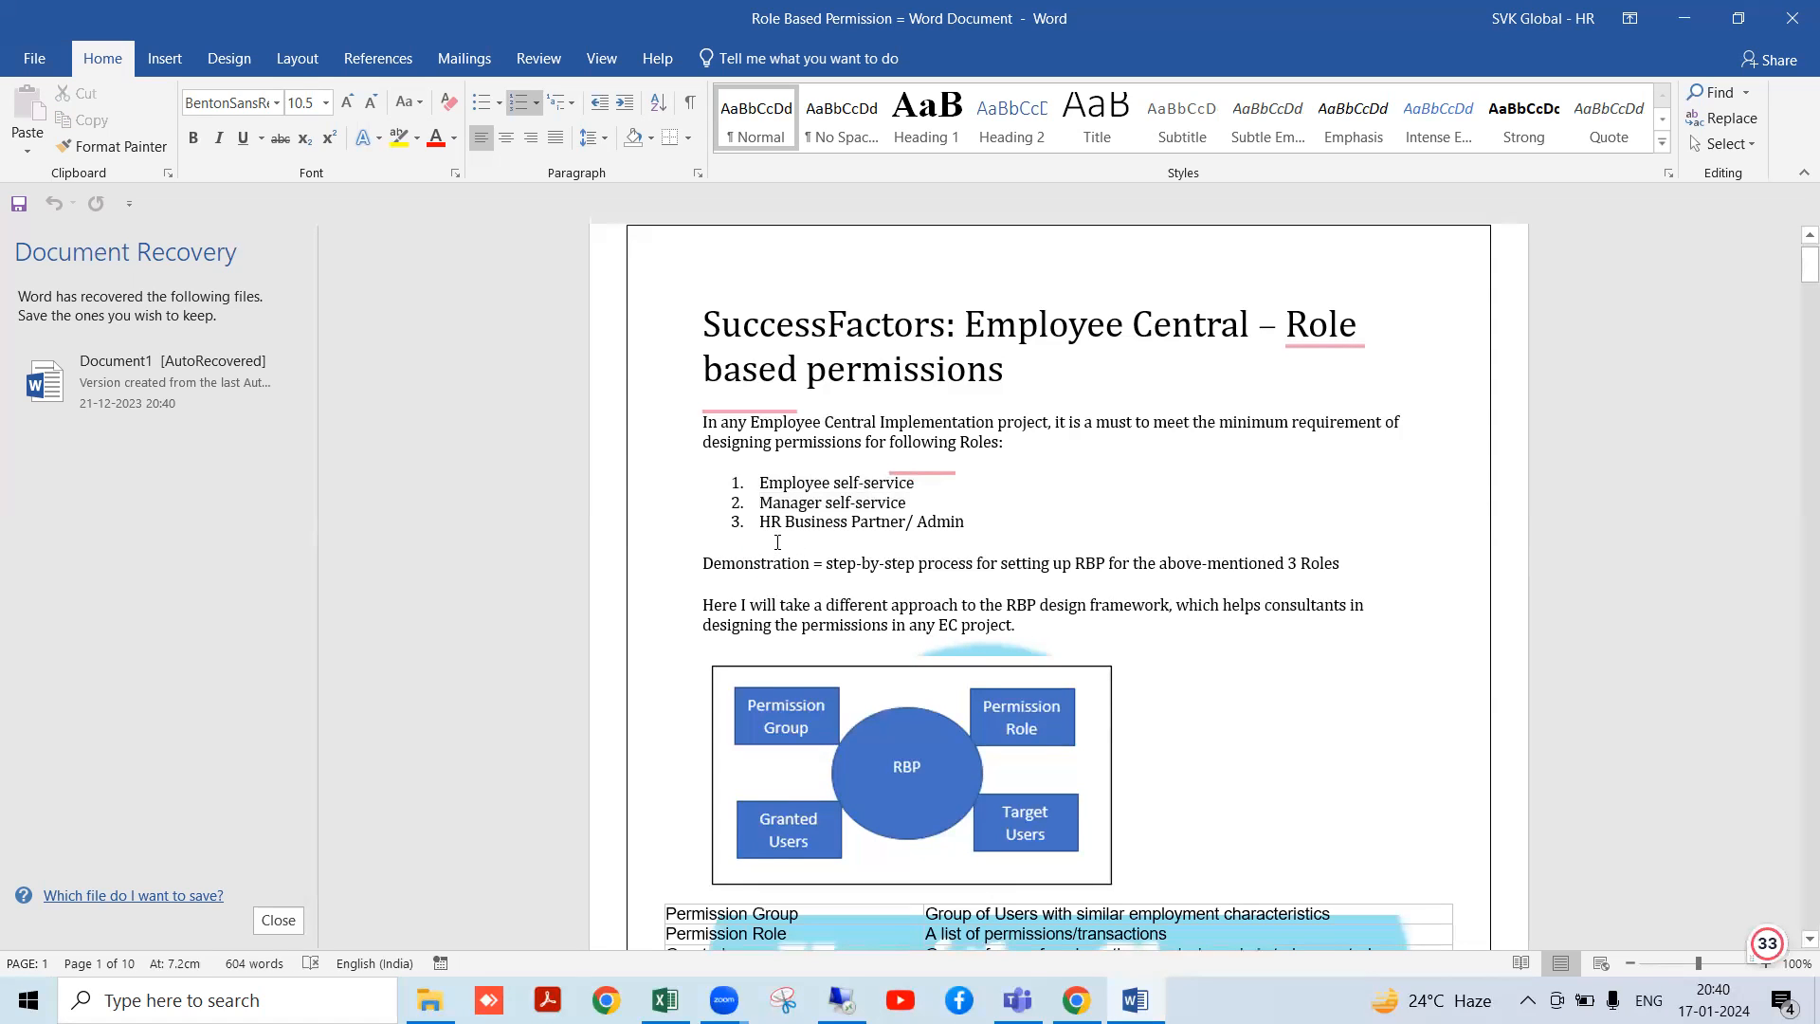
{"action": "scroll", "coordinate": [934, 661], "scroll_direction": "down", "scroll_amount": 1}
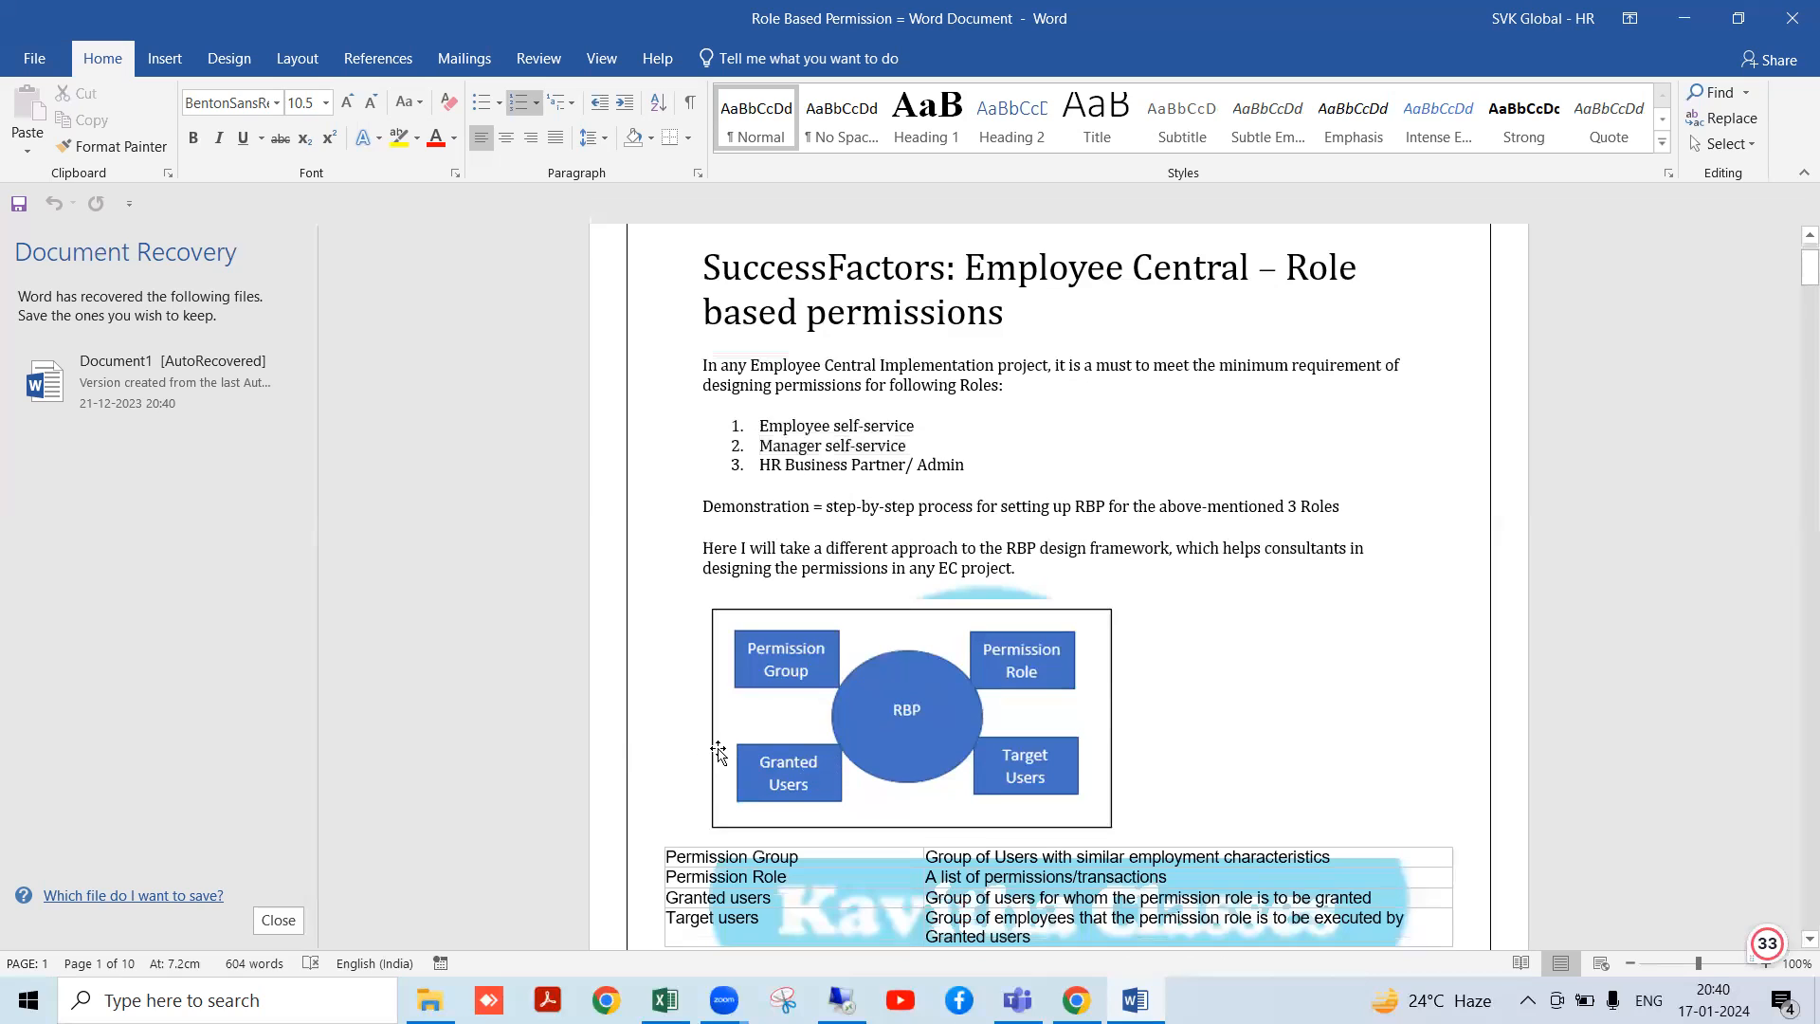
{"action": "left_click_drag", "start_coordinate": [769, 426], "coordinate": [965, 466]}
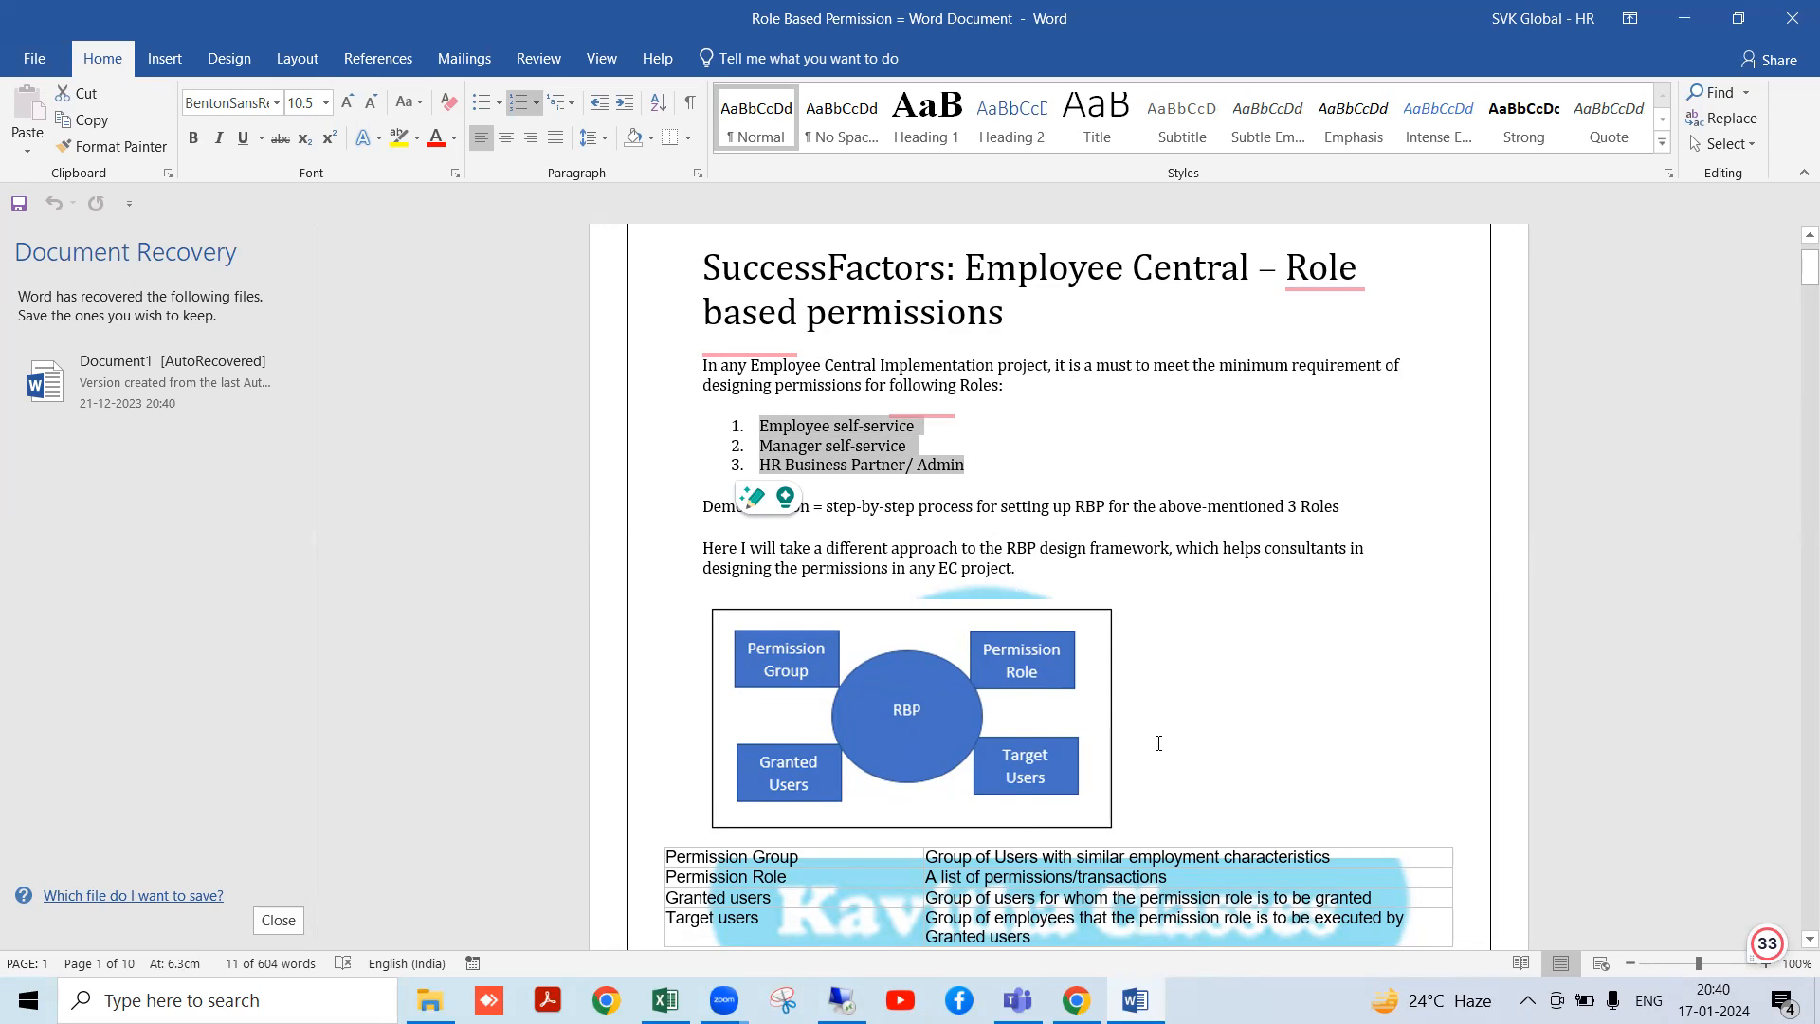
Step: Examine the RBP diagram and the table defining permission group, permission role, granted users and target users
{"action": "scroll", "coordinate": [1158, 743], "scroll_direction": "down", "scroll_amount": 1}
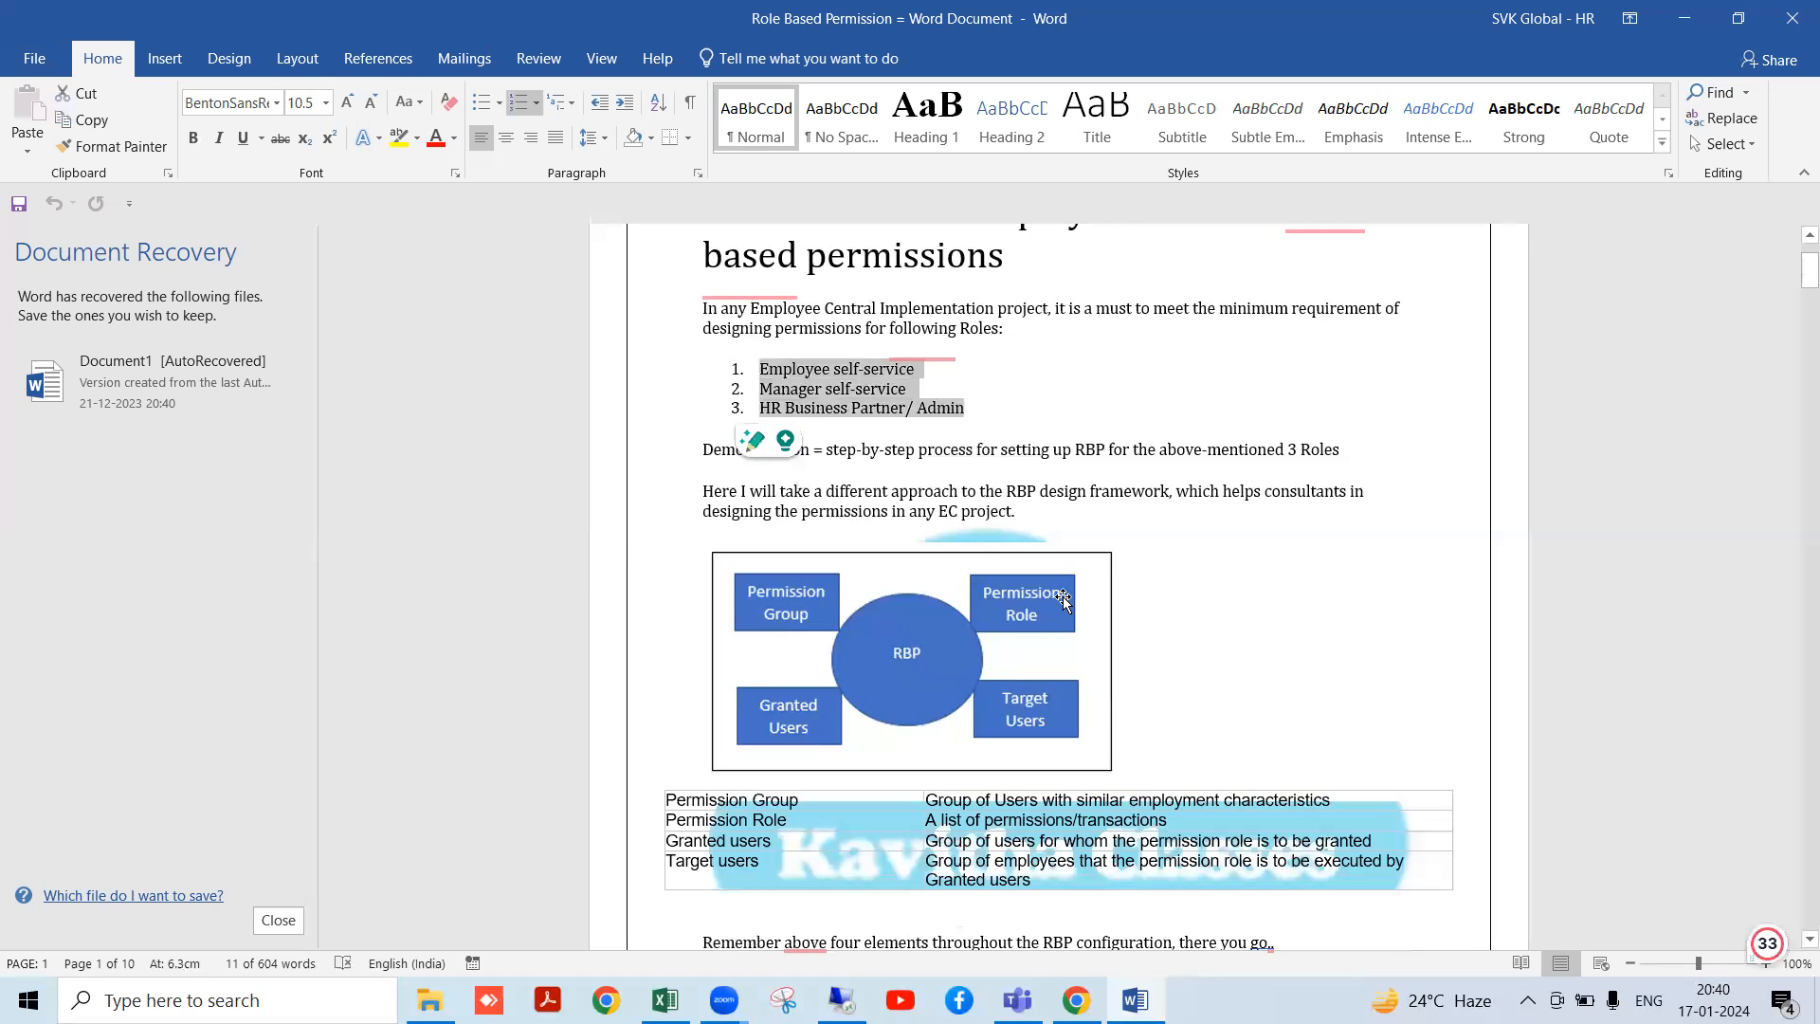
{"action": "left_click", "coordinate": [798, 723]}
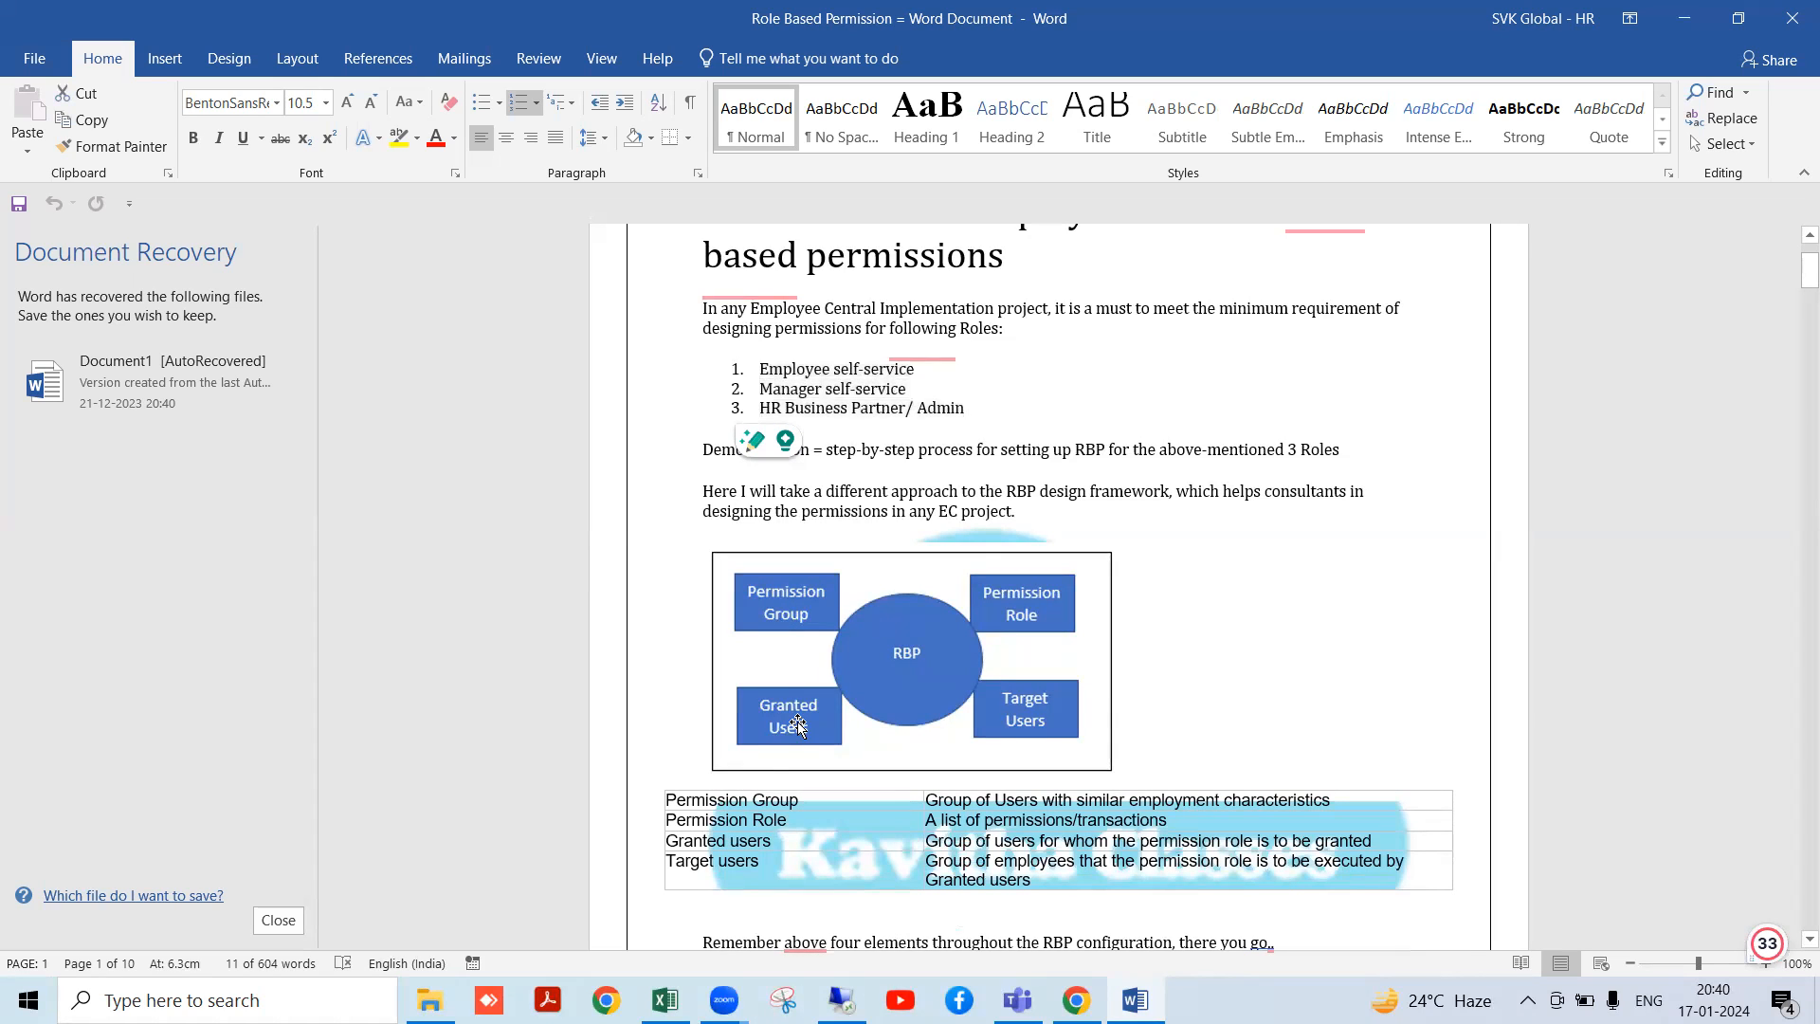
{"action": "left_click", "coordinate": [1042, 728]}
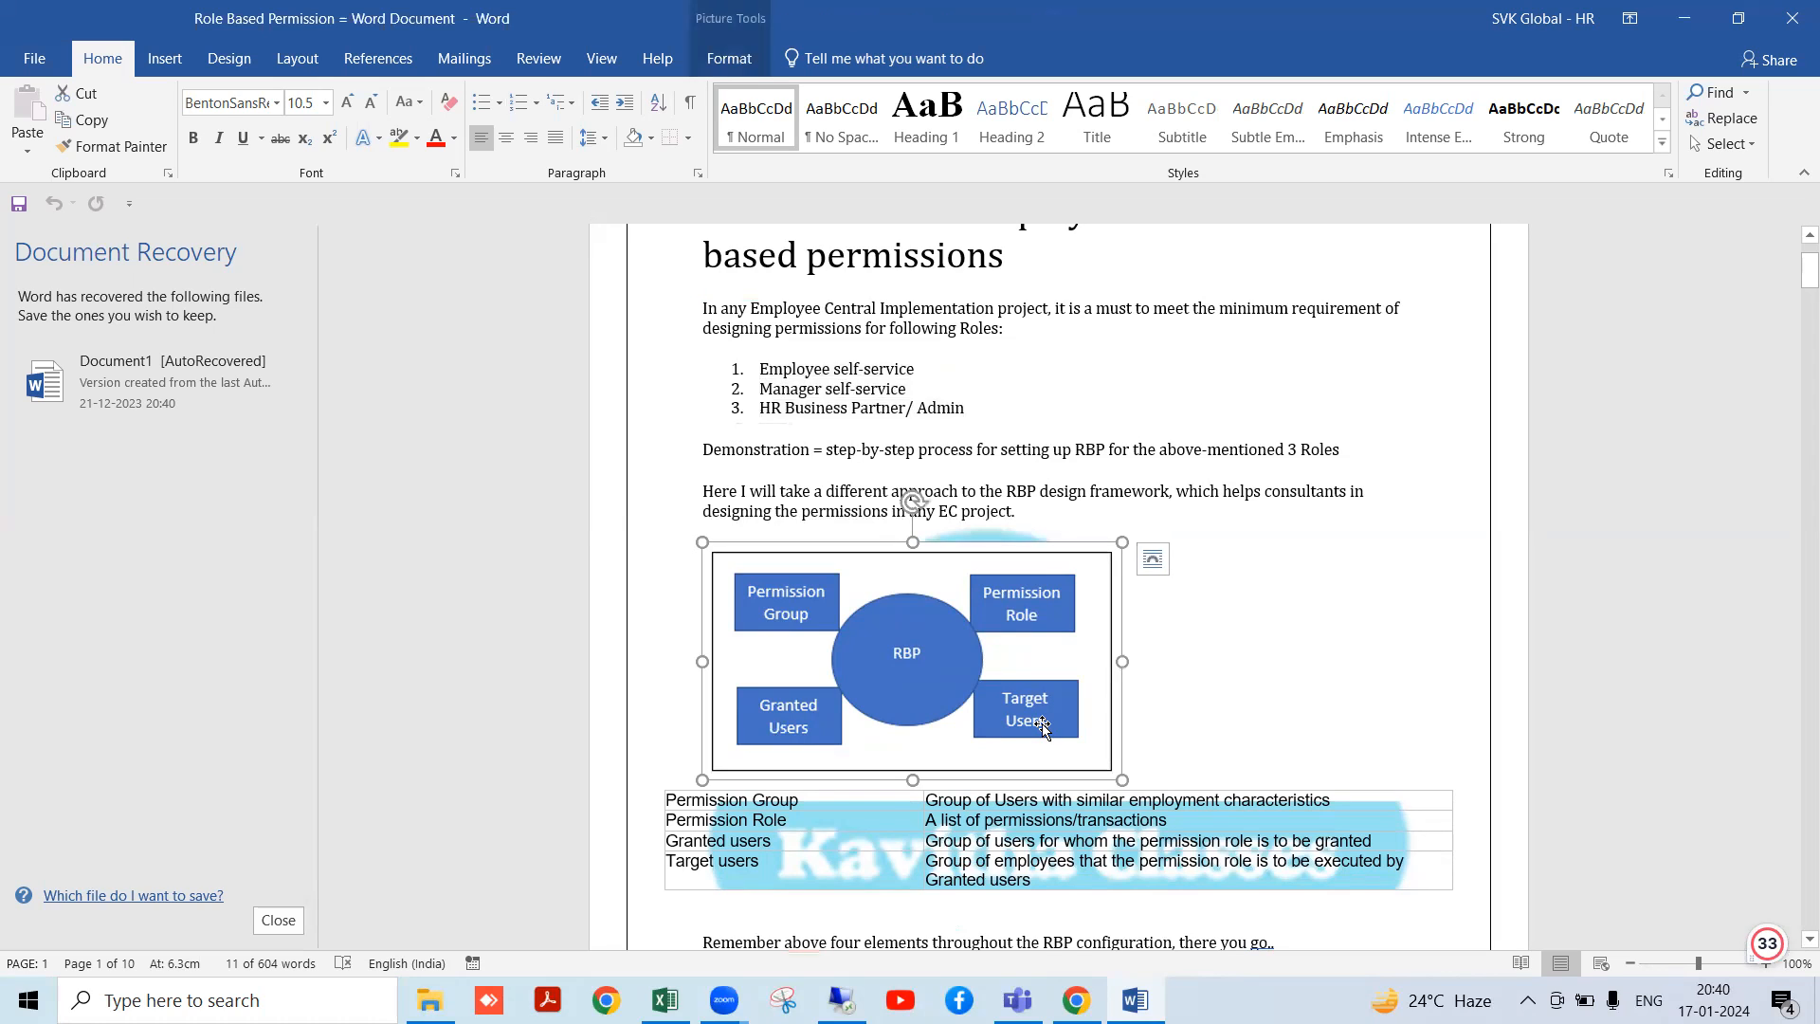
{"action": "left_click", "coordinate": [1200, 684]}
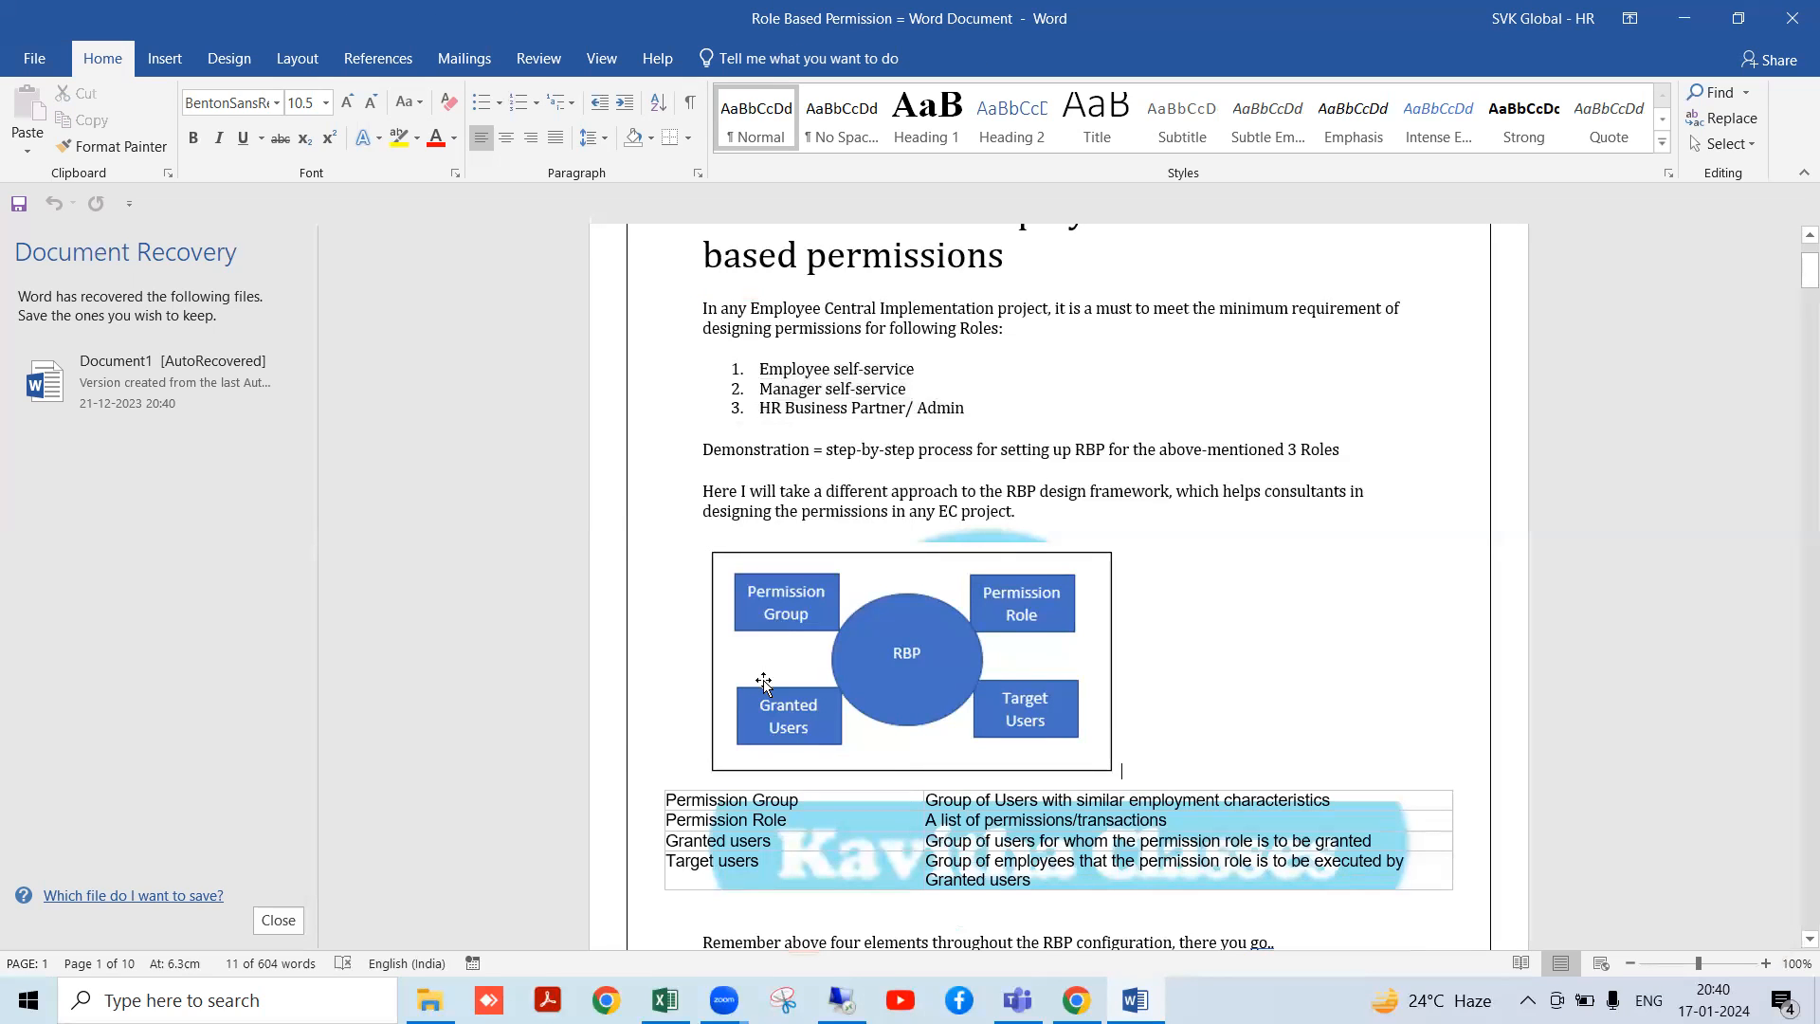
{"action": "scroll", "coordinate": [766, 682], "scroll_direction": "down", "scroll_amount": 1}
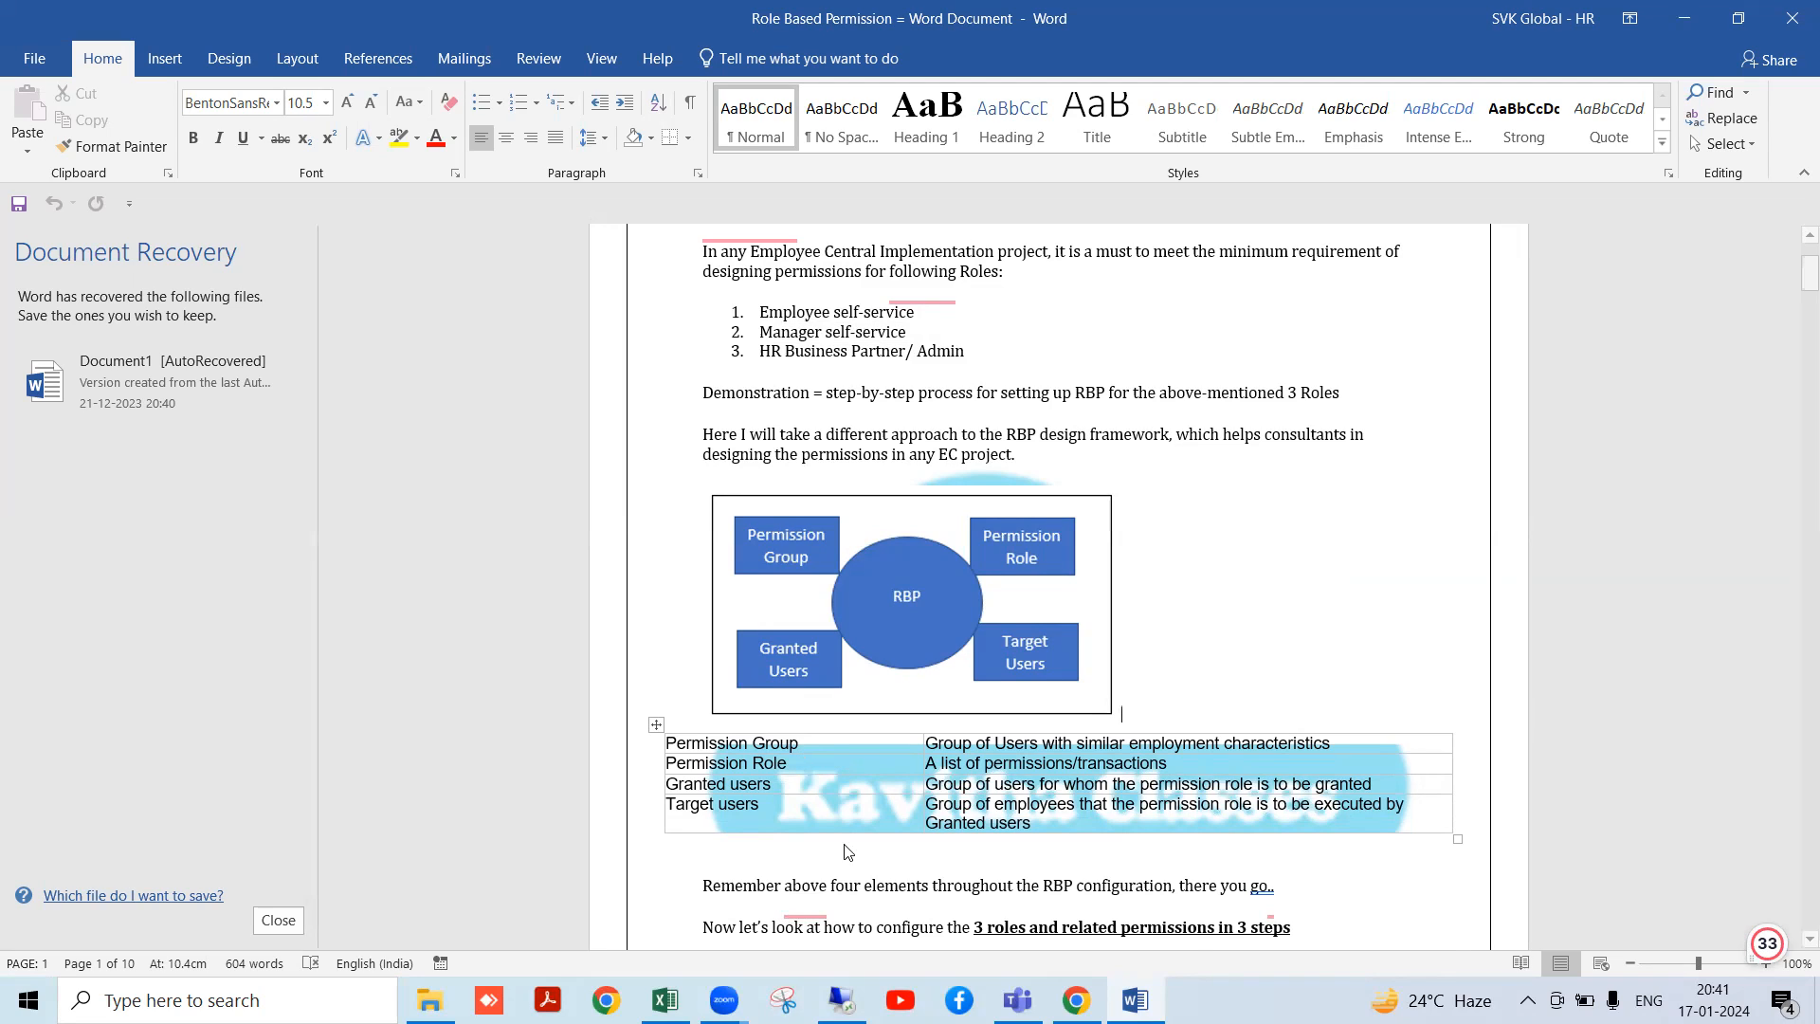
{"action": "left_click", "coordinate": [1514, 926]}
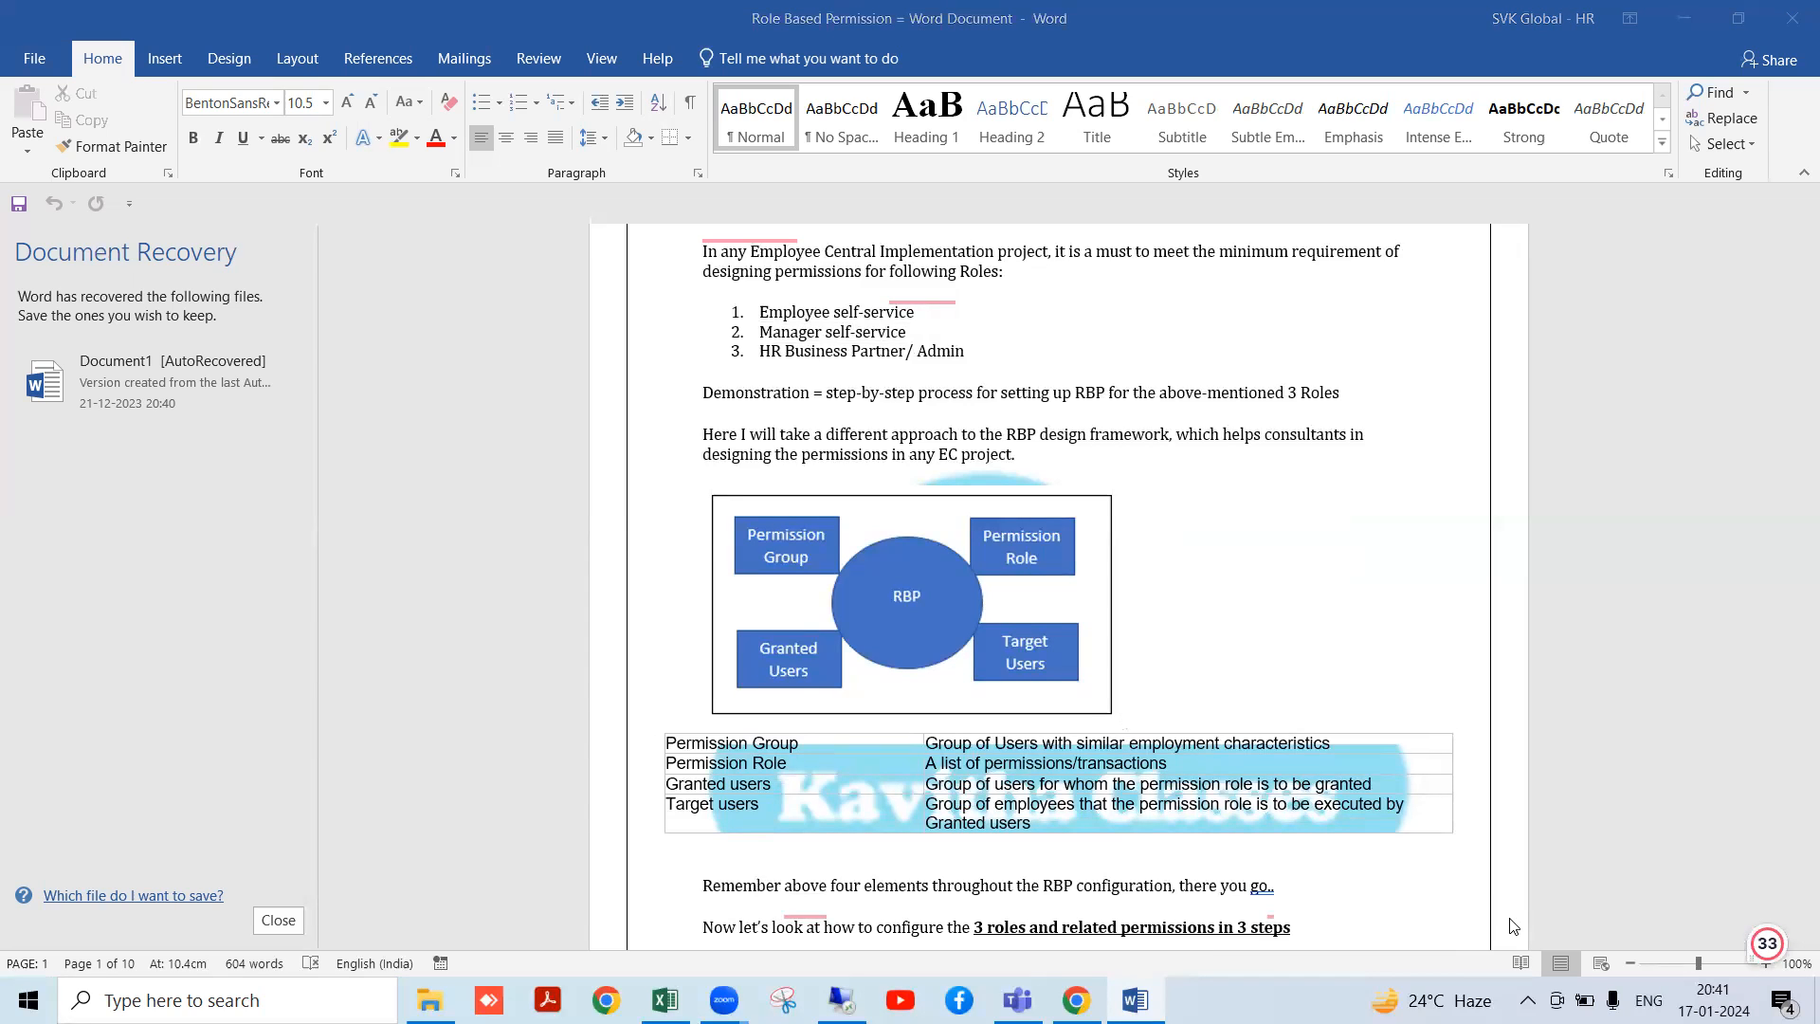
{"action": "left_click", "coordinate": [1240, 649]}
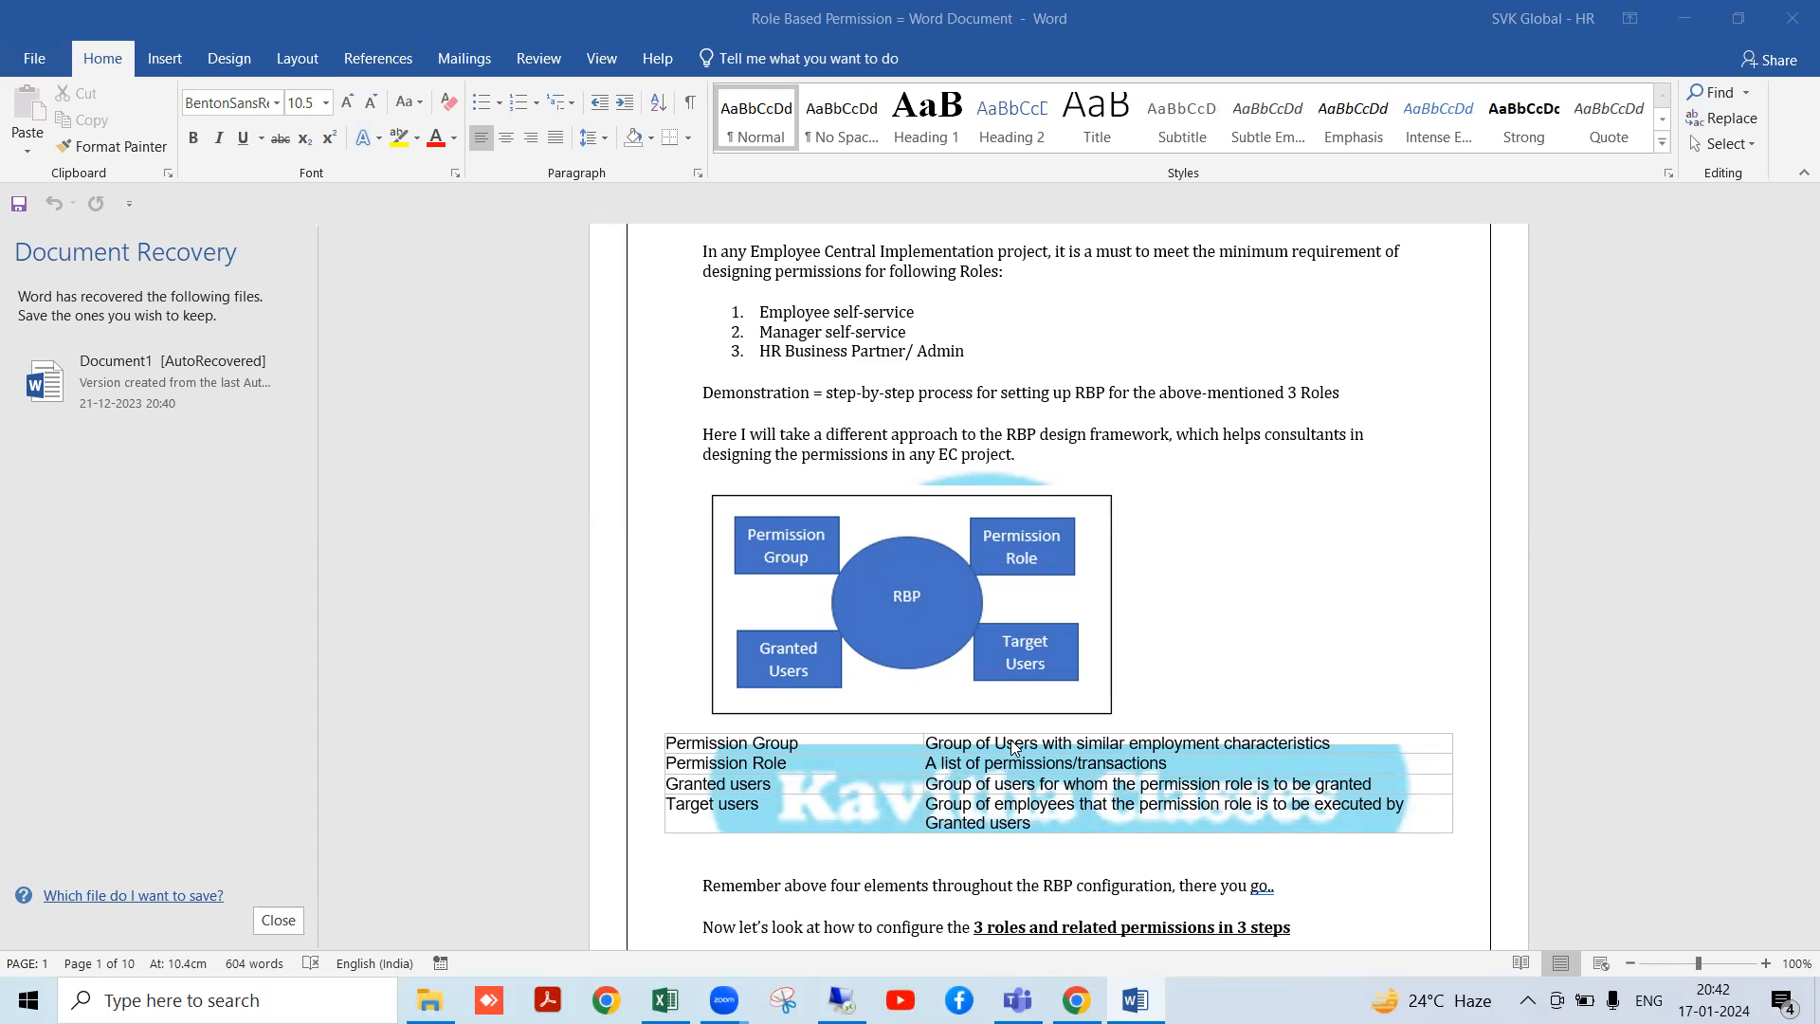
Step: Read the descriptions of the three roles and the start of Scenario 1, including the step for defining a permission group
{"action": "scroll", "coordinate": [1016, 748], "scroll_direction": "down", "scroll_amount": 4}
{"action": "scroll", "coordinate": [908, 778], "scroll_direction": "down", "scroll_amount": 1}
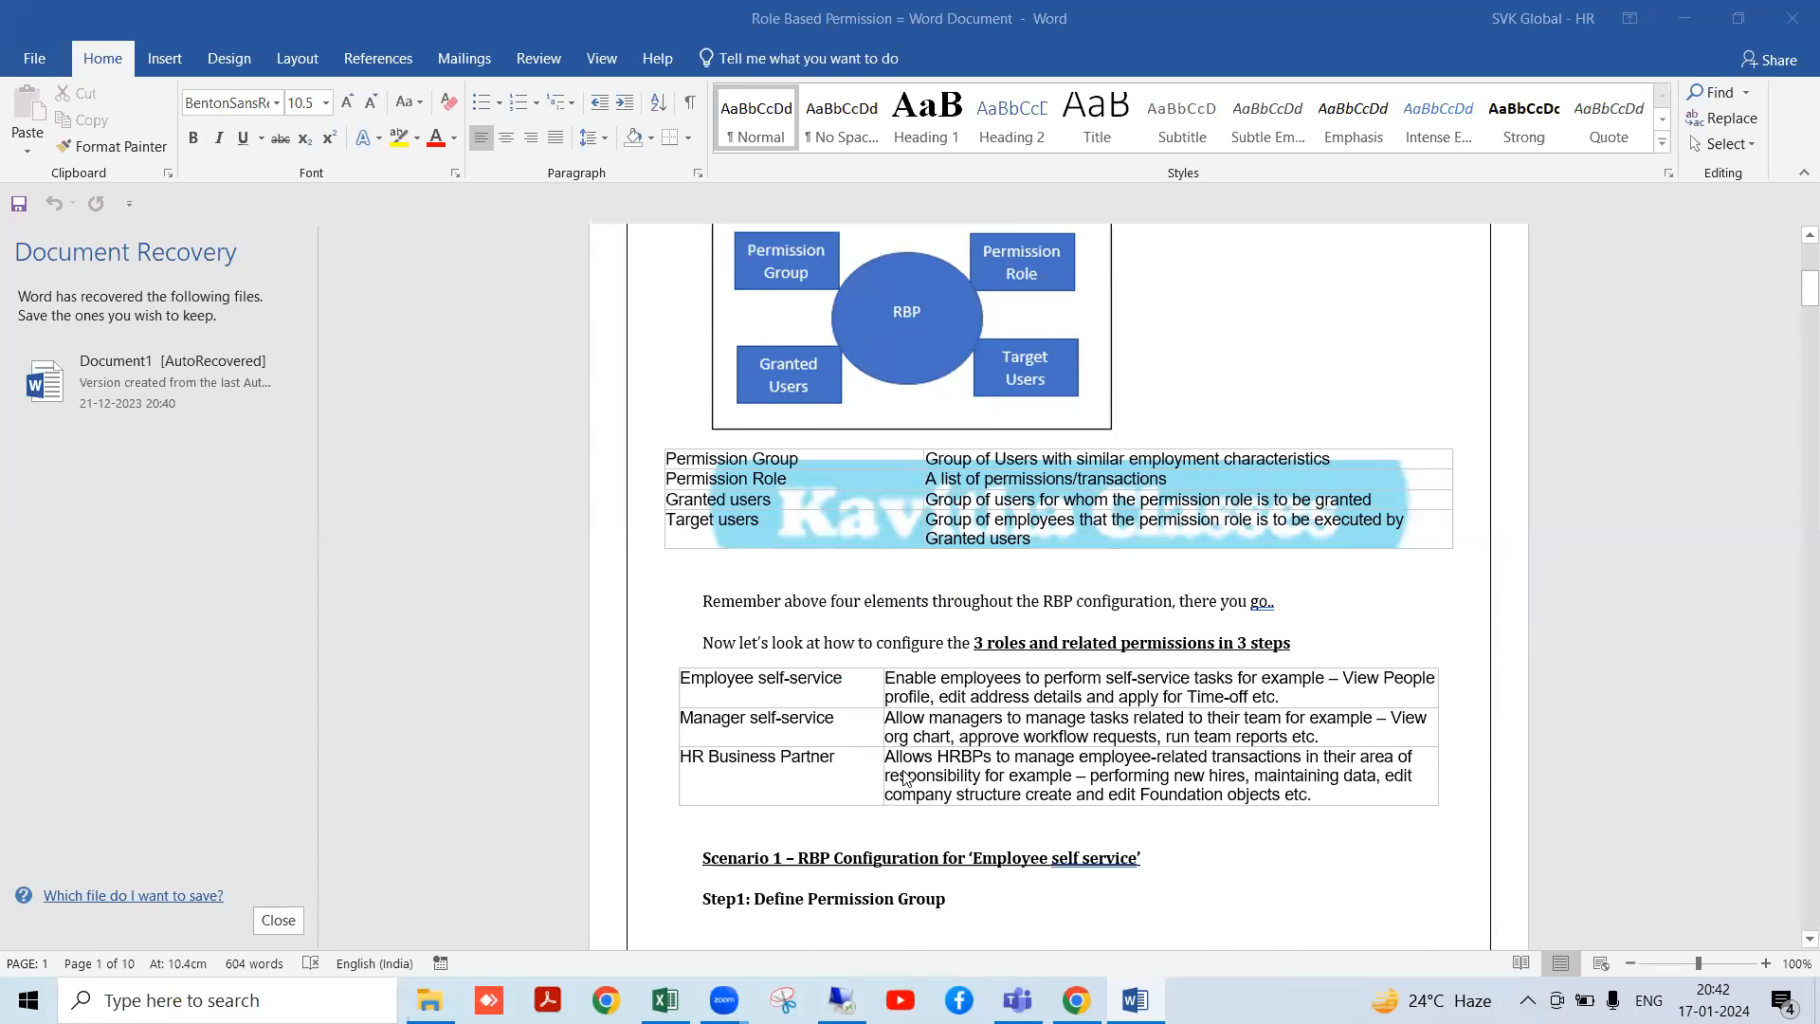
{"action": "scroll", "coordinate": [909, 777], "scroll_direction": "up", "scroll_amount": 6}
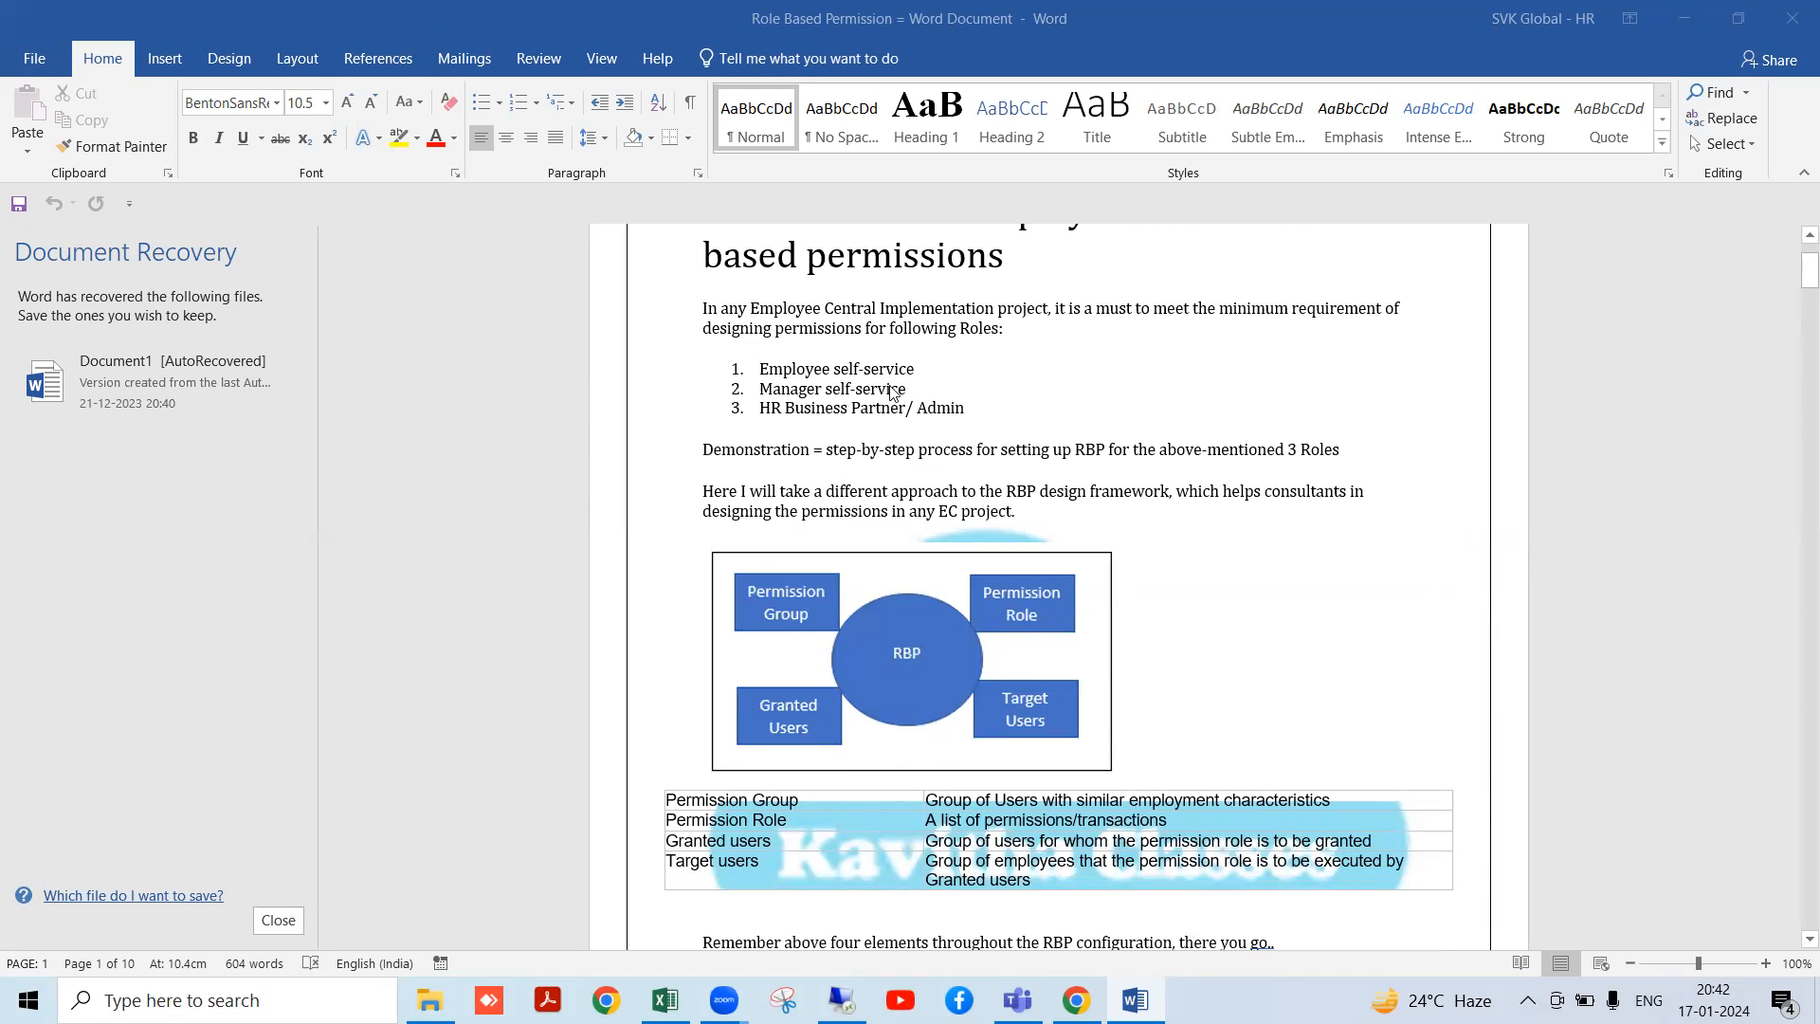
{"action": "scroll", "coordinate": [836, 438], "scroll_direction": "down", "scroll_amount": 3}
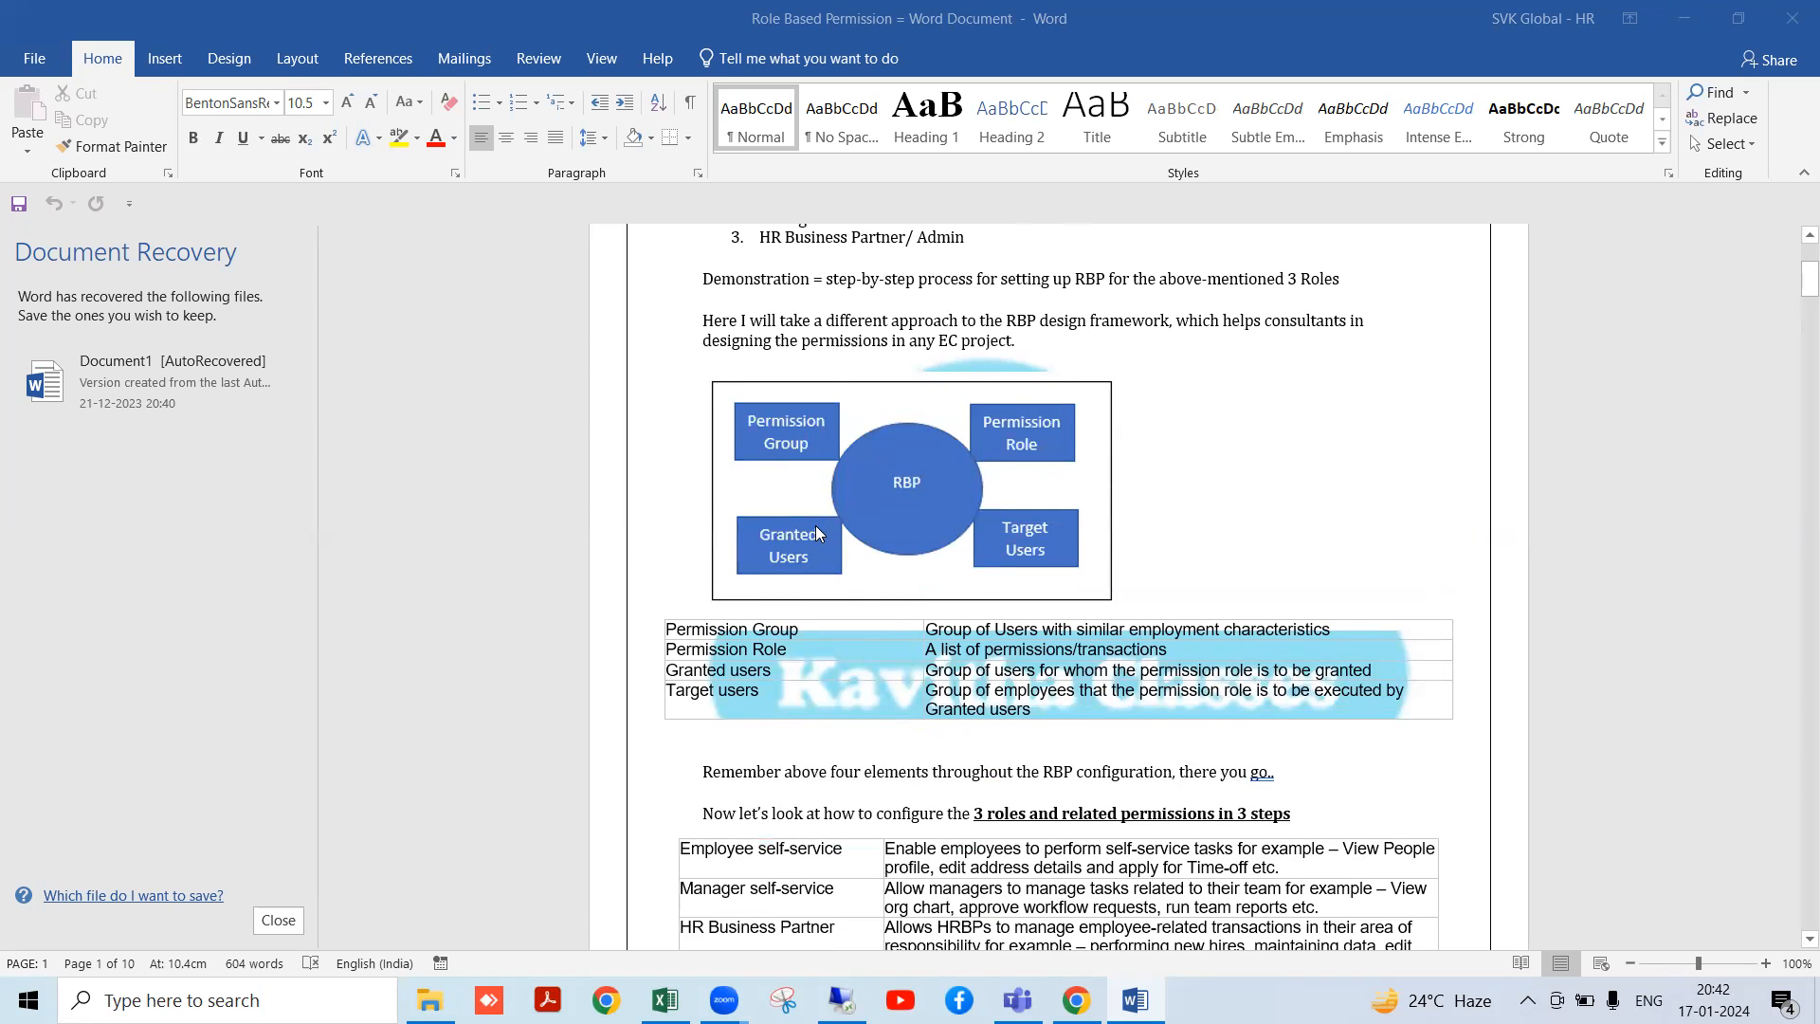
{"action": "scroll", "coordinate": [815, 525], "scroll_direction": "down", "scroll_amount": 2}
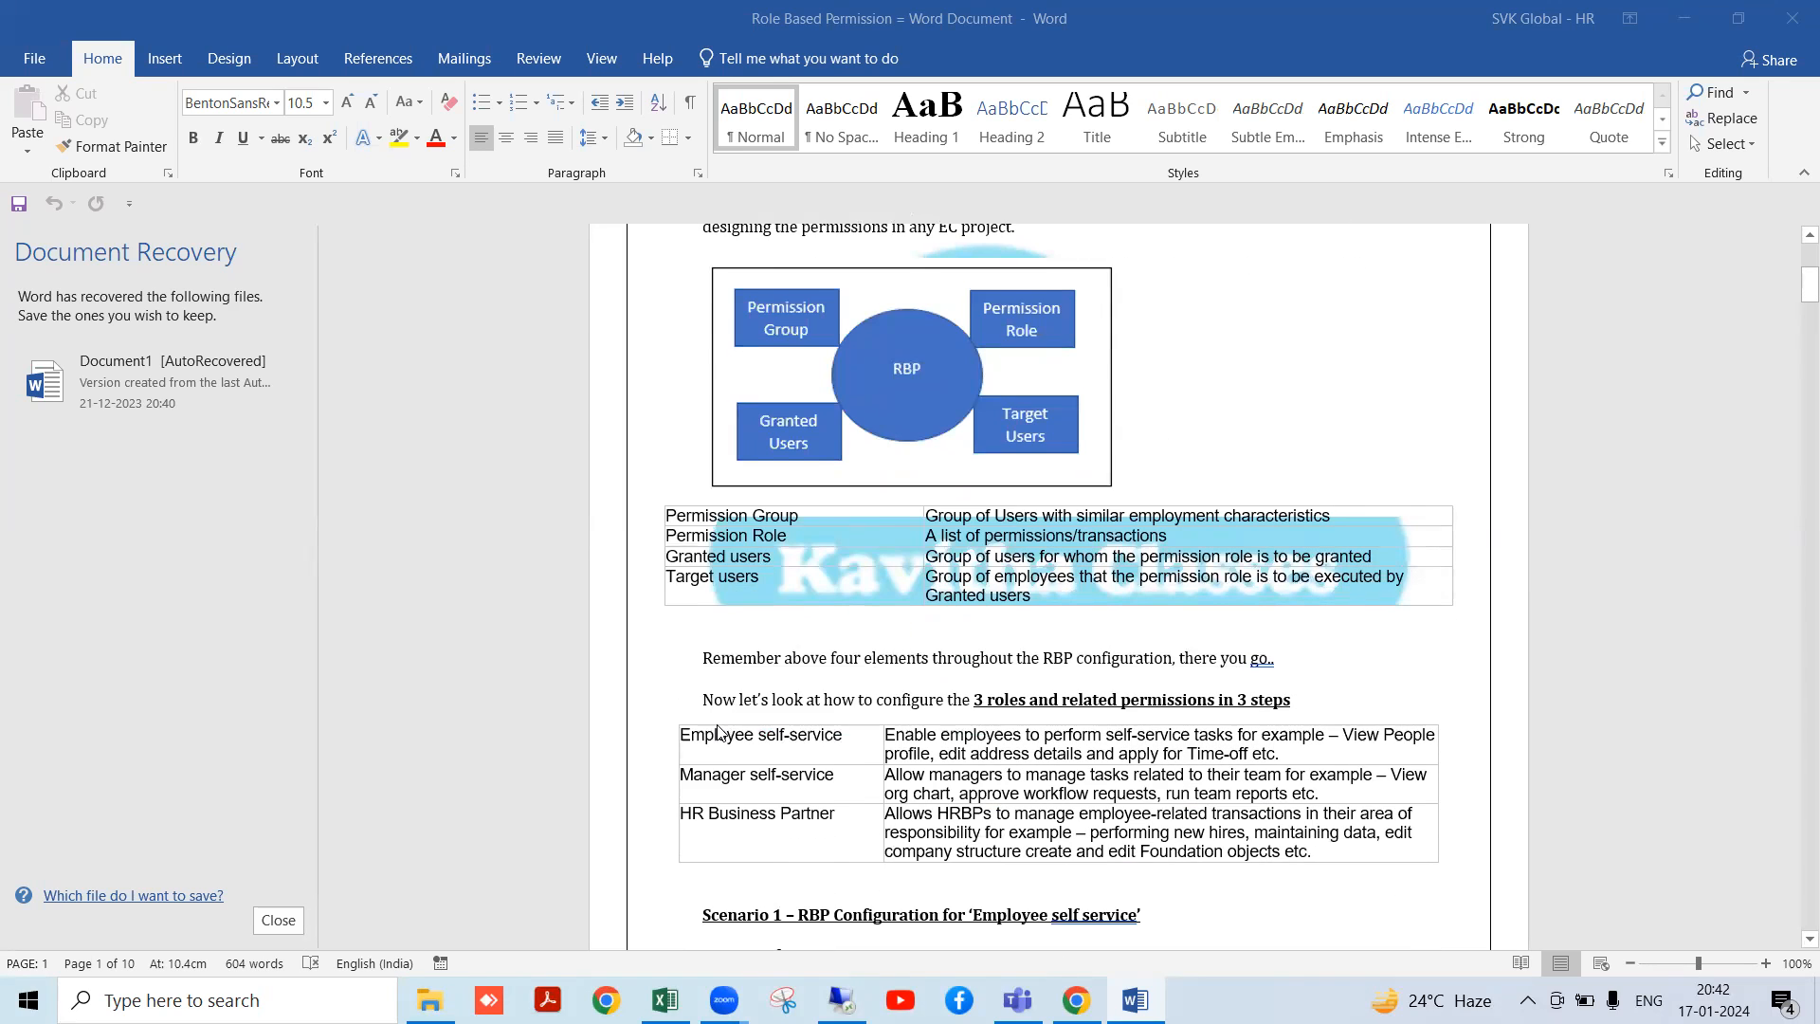
{"action": "scroll", "coordinate": [729, 711], "scroll_direction": "down", "scroll_amount": 1}
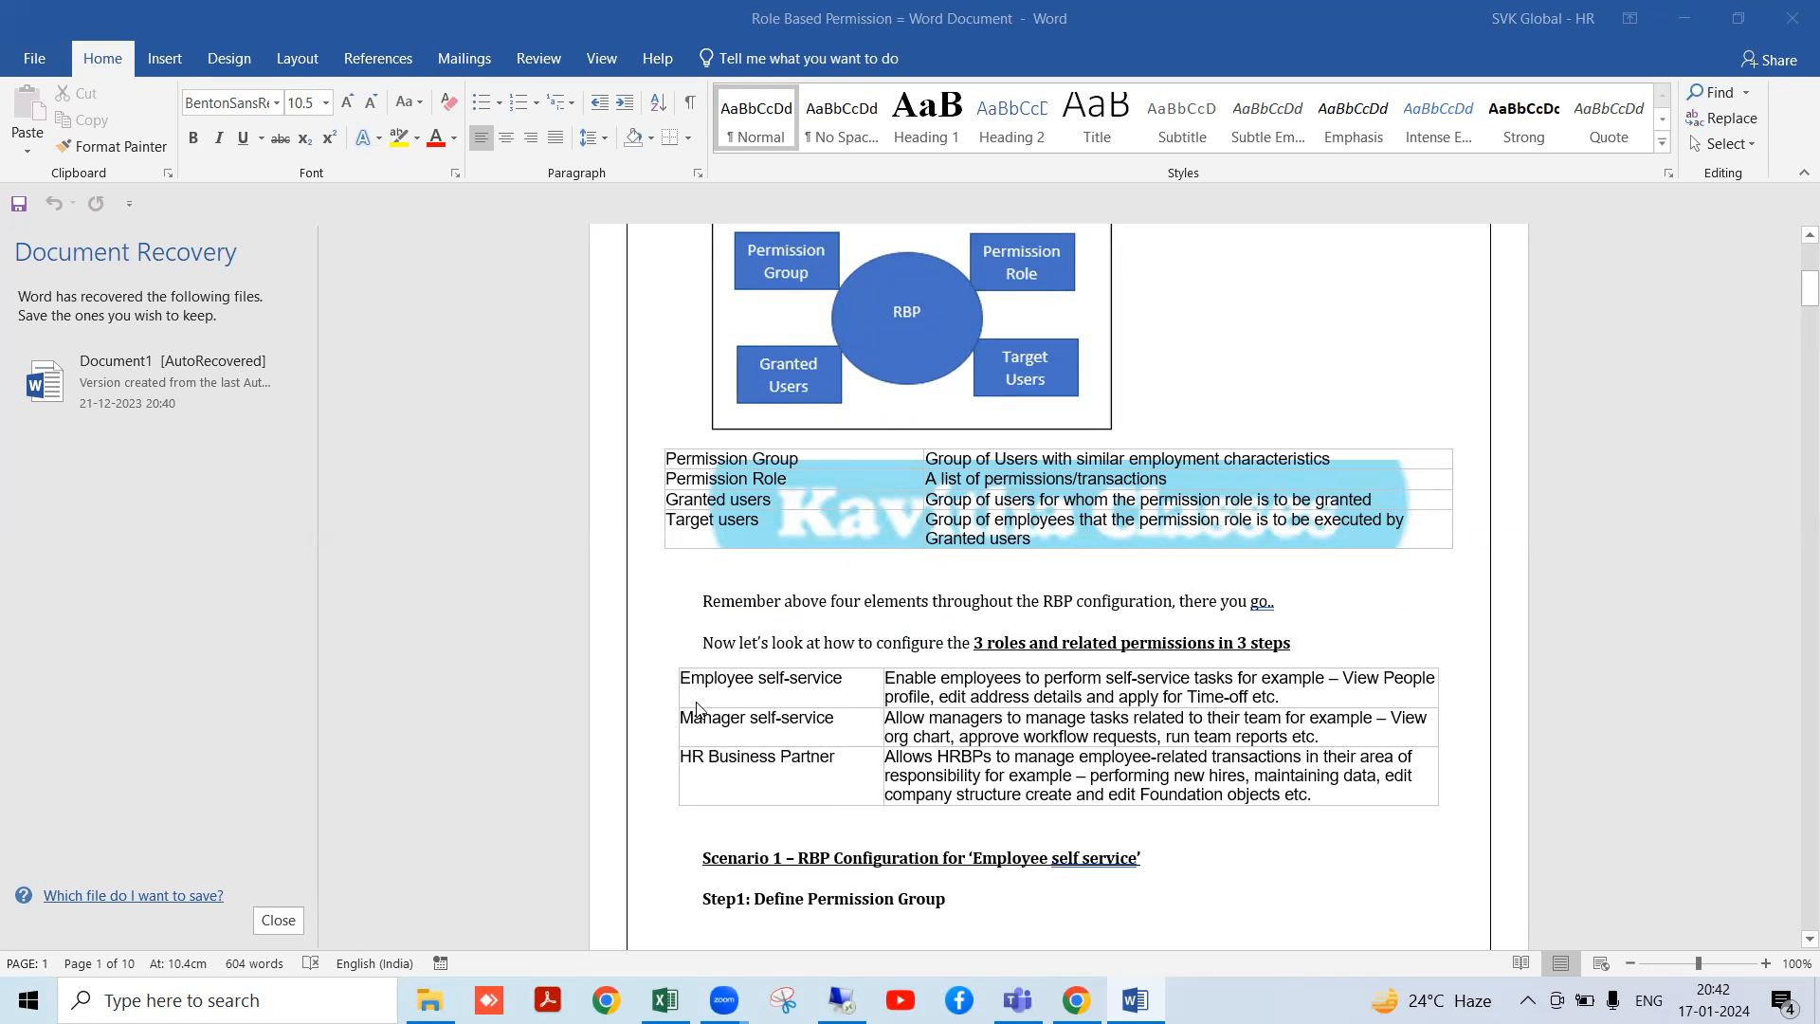
{"action": "scroll", "coordinate": [796, 582], "scroll_direction": "up", "scroll_amount": 8}
{"action": "left_click", "coordinate": [770, 481]}
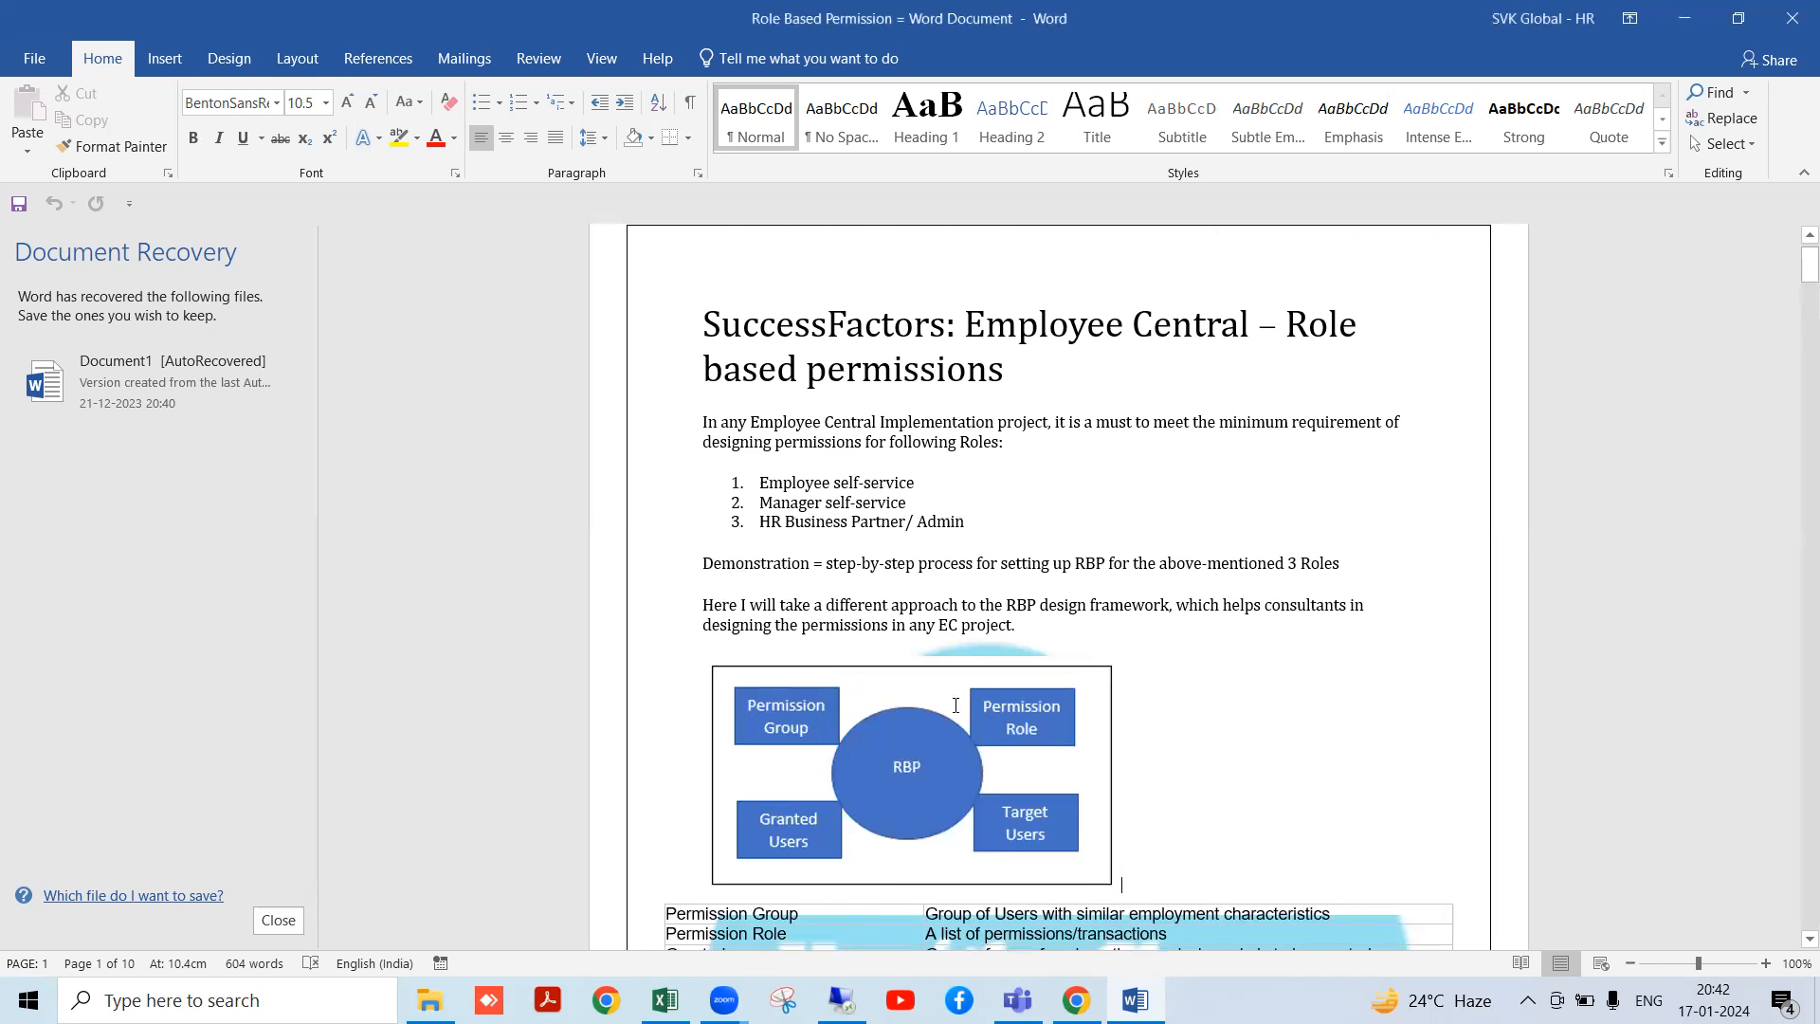
{"action": "scroll", "coordinate": [967, 701], "scroll_direction": "down", "scroll_amount": 8}
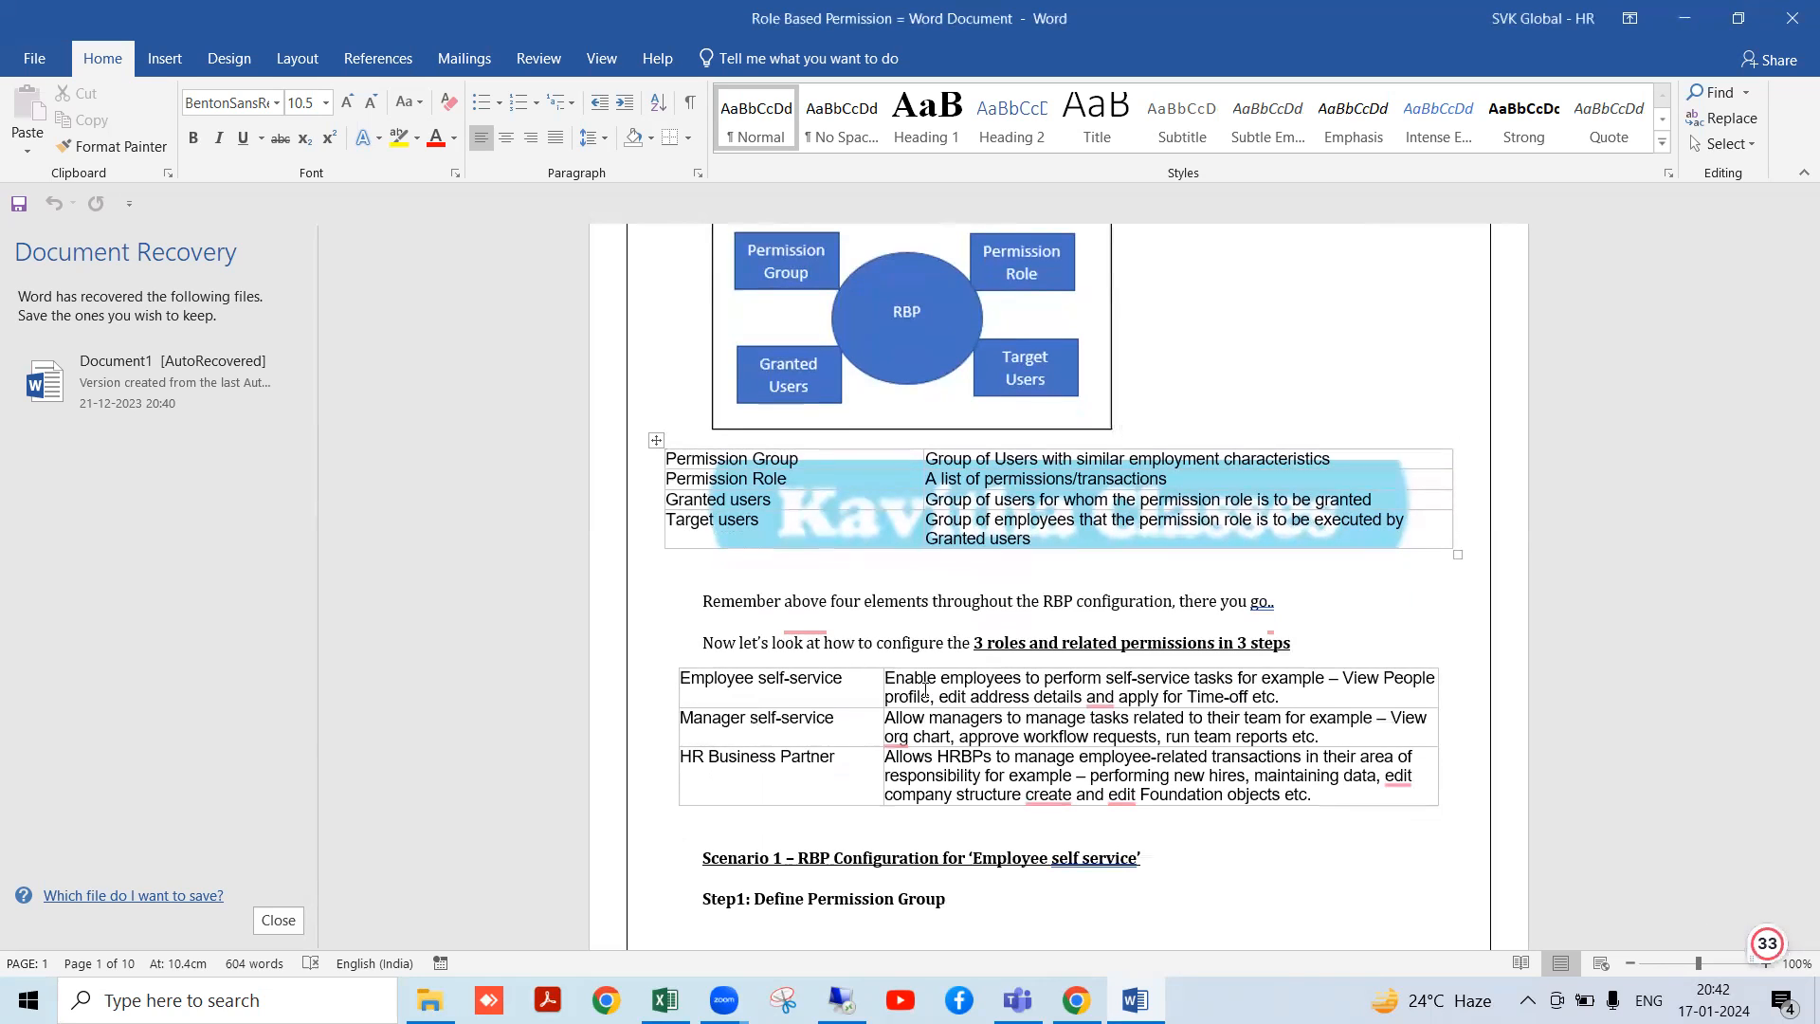
{"action": "scroll", "coordinate": [969, 776], "scroll_direction": "down", "scroll_amount": 1}
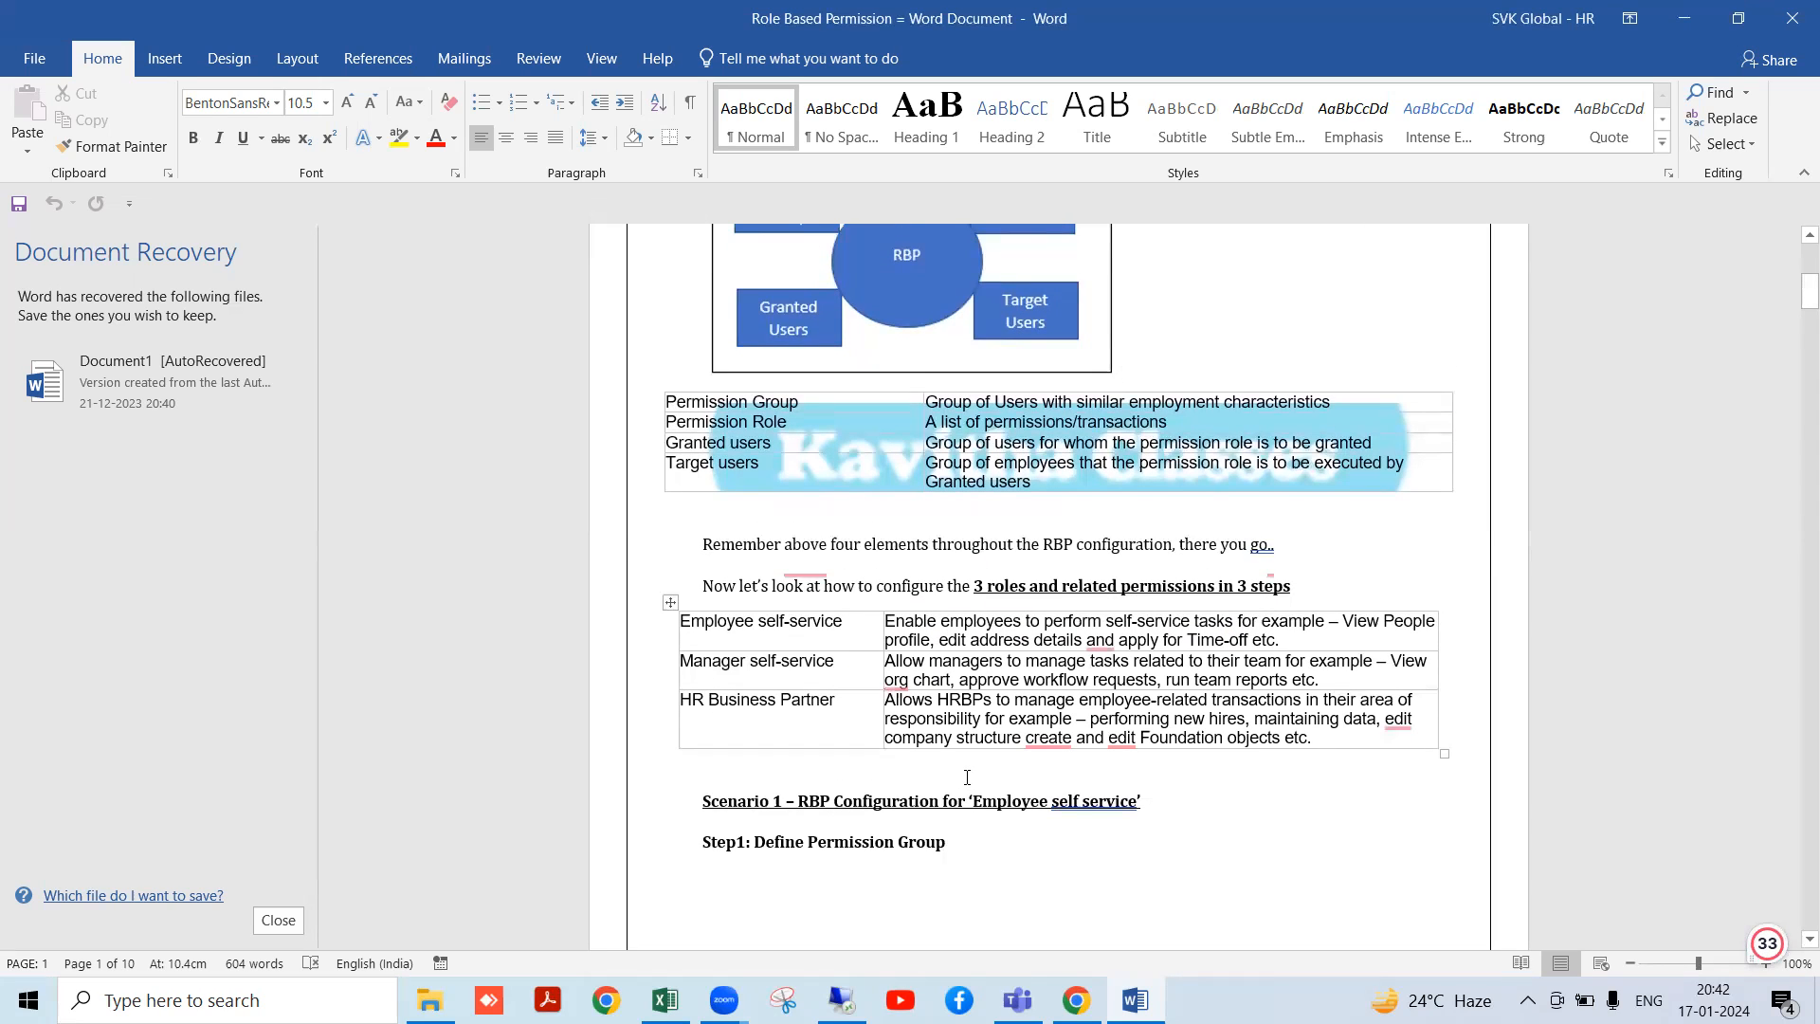
{"action": "scroll", "coordinate": [895, 799], "scroll_direction": "down", "scroll_amount": 8}
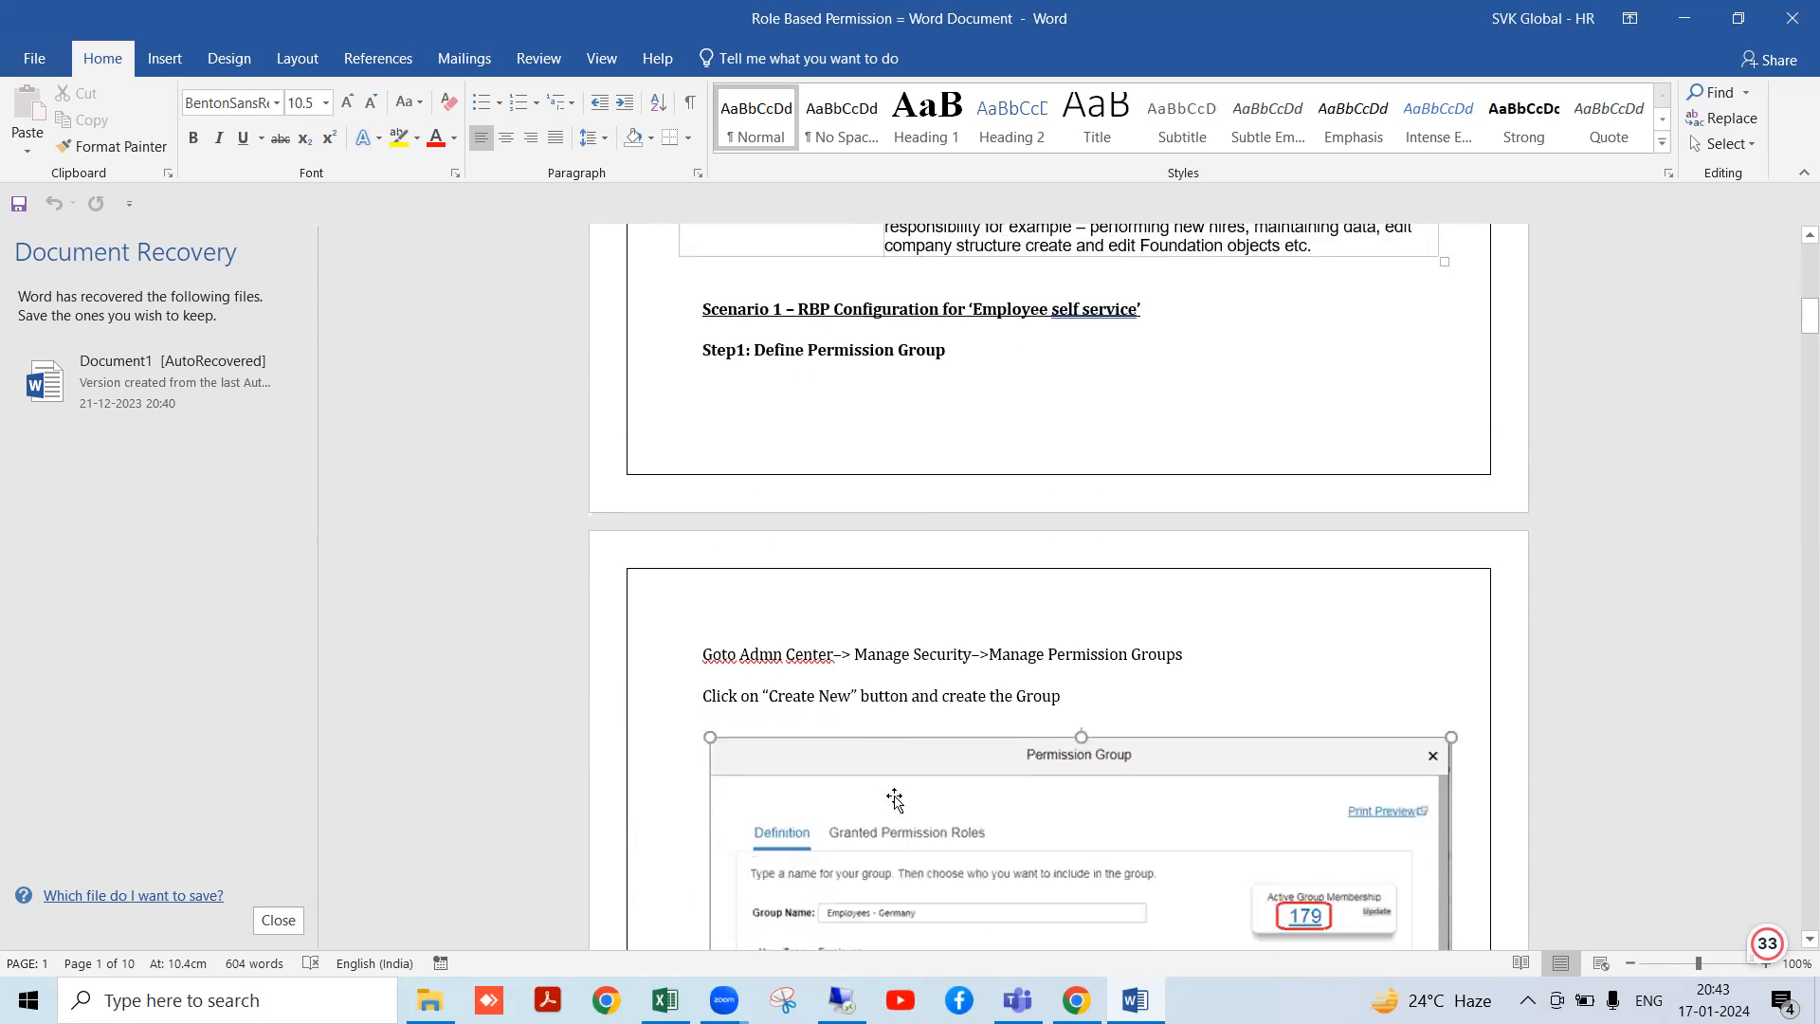
{"action": "scroll", "coordinate": [895, 799], "scroll_direction": "down", "scroll_amount": 1}
Step: Switch to SuccessFactors in the remote desktop's Chrome browser, search for "Manage permission roles" and open Manage Permission Roles
{"action": "left_click", "coordinate": [842, 1000]}
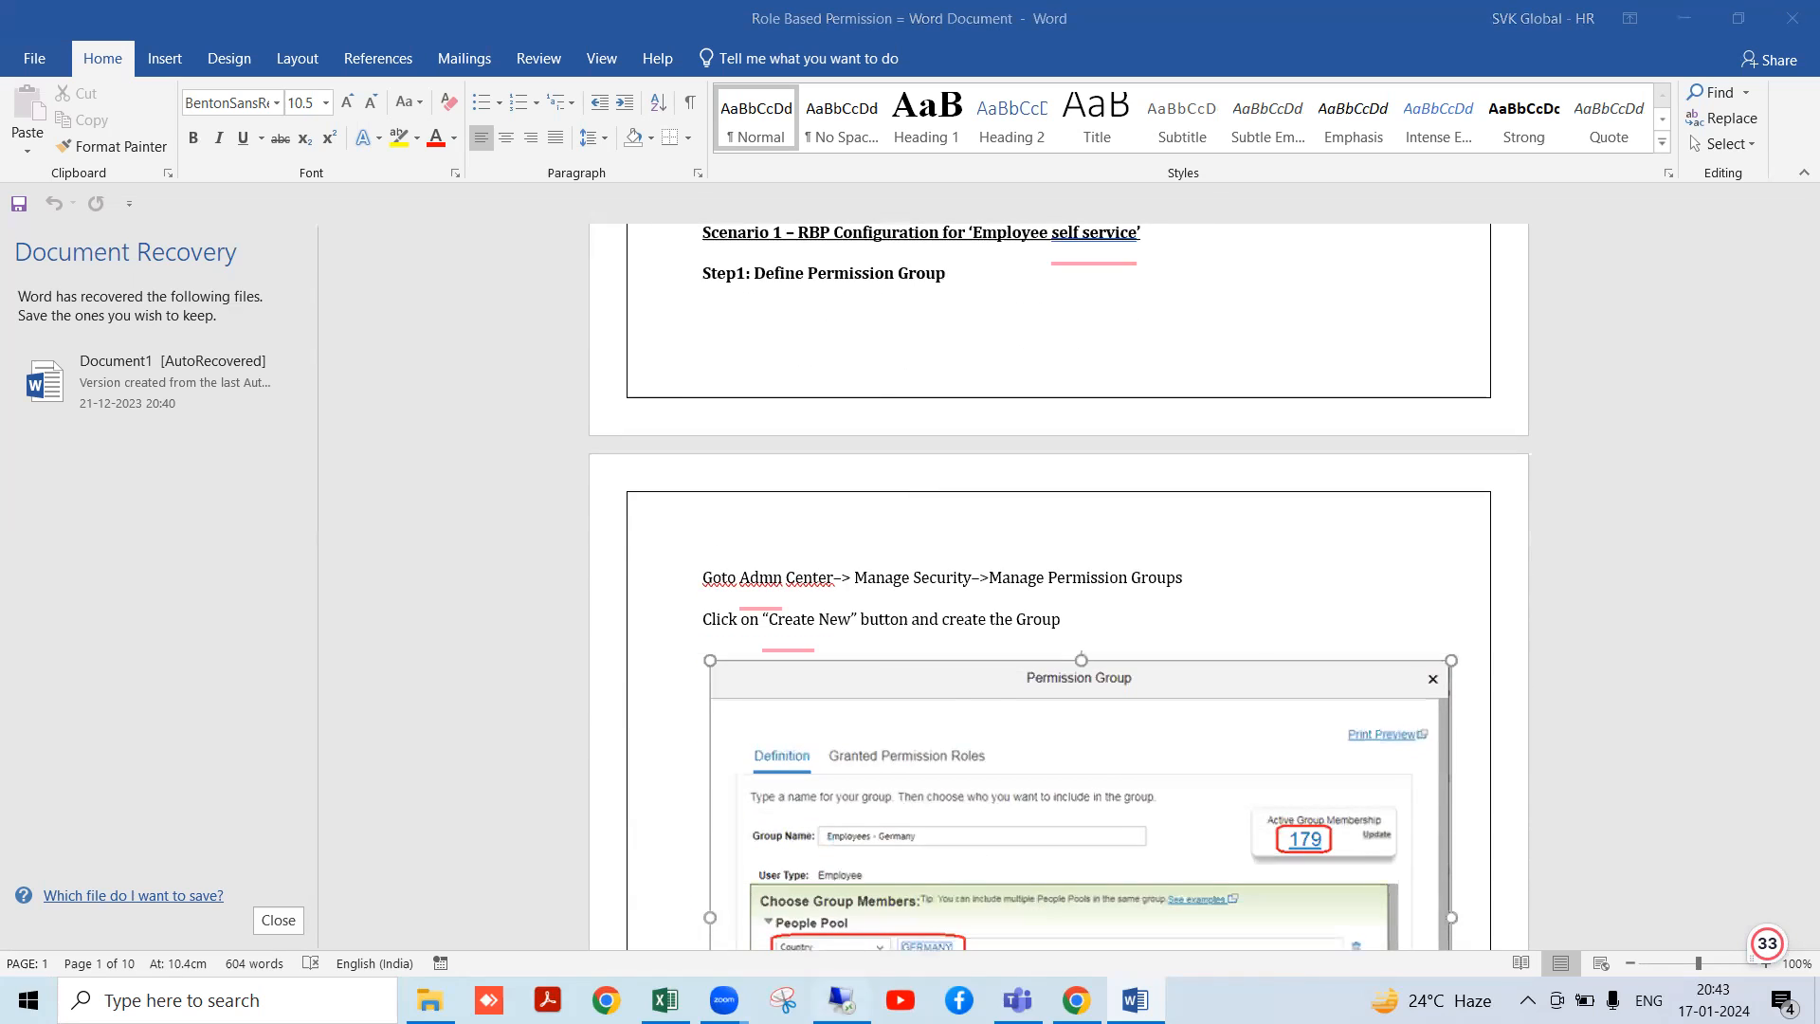
{"action": "left_click", "coordinate": [320, 1000]}
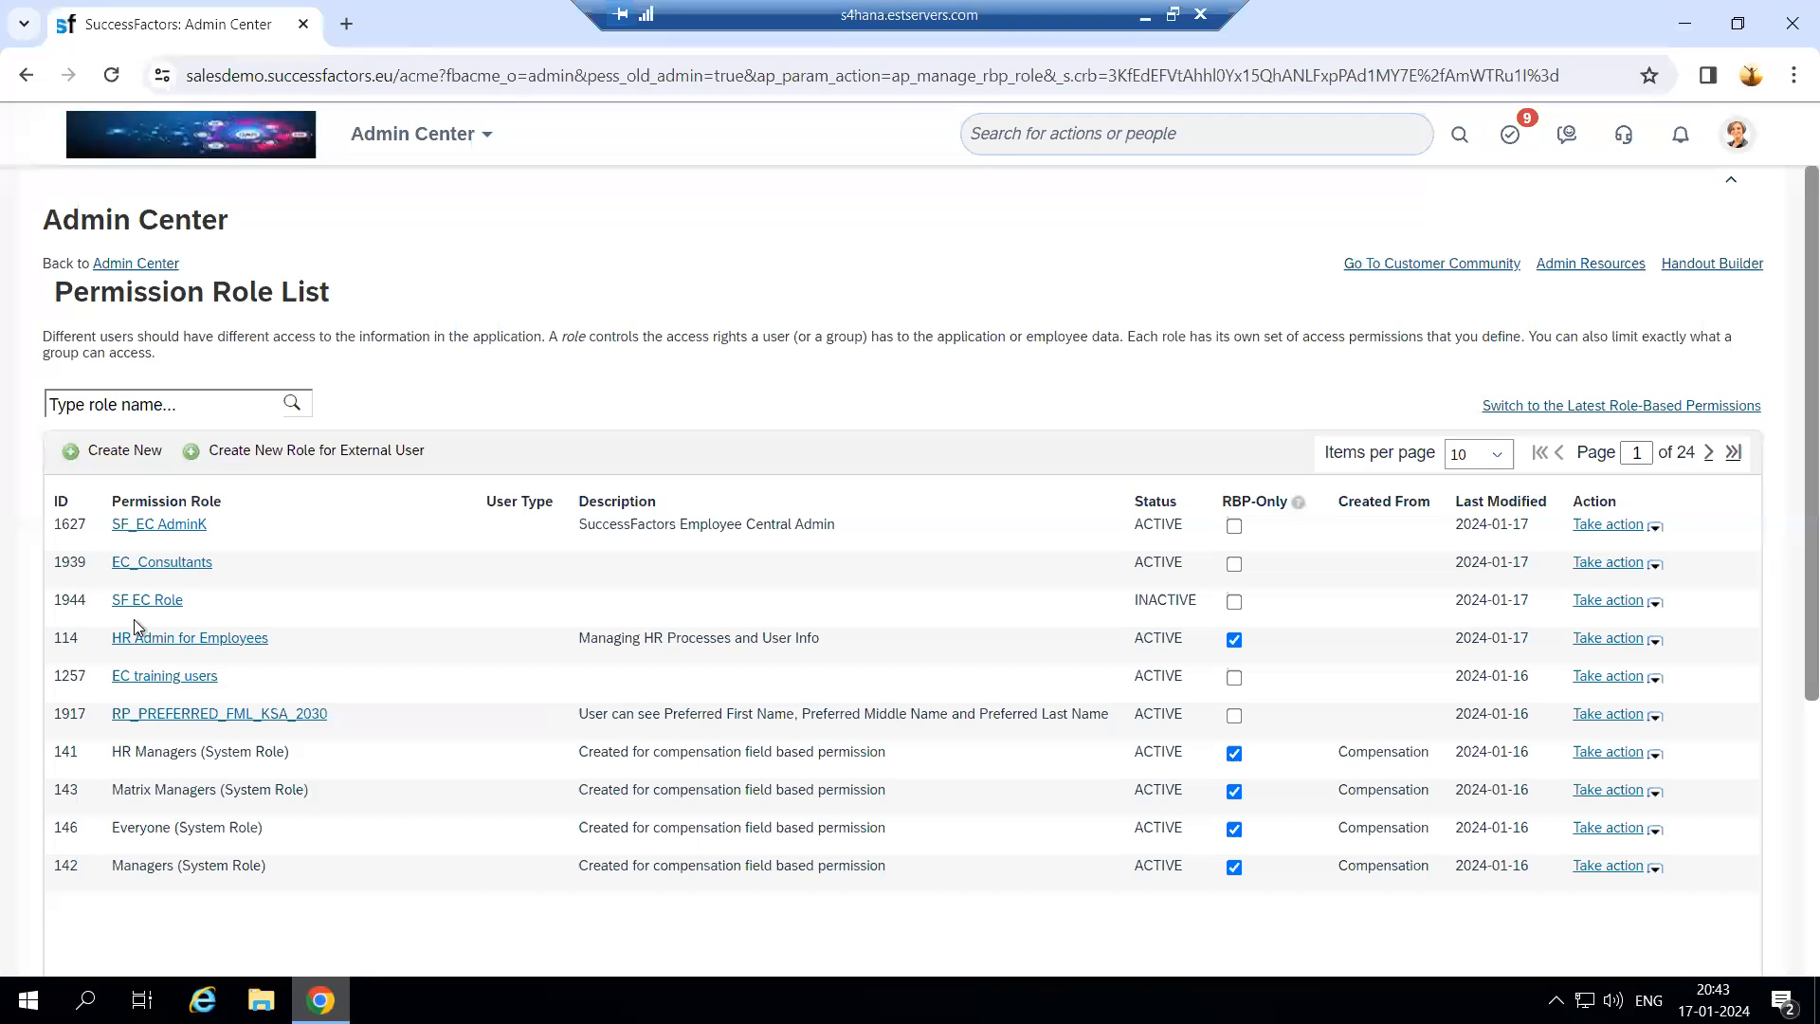
{"action": "left_click", "coordinate": [1005, 123]}
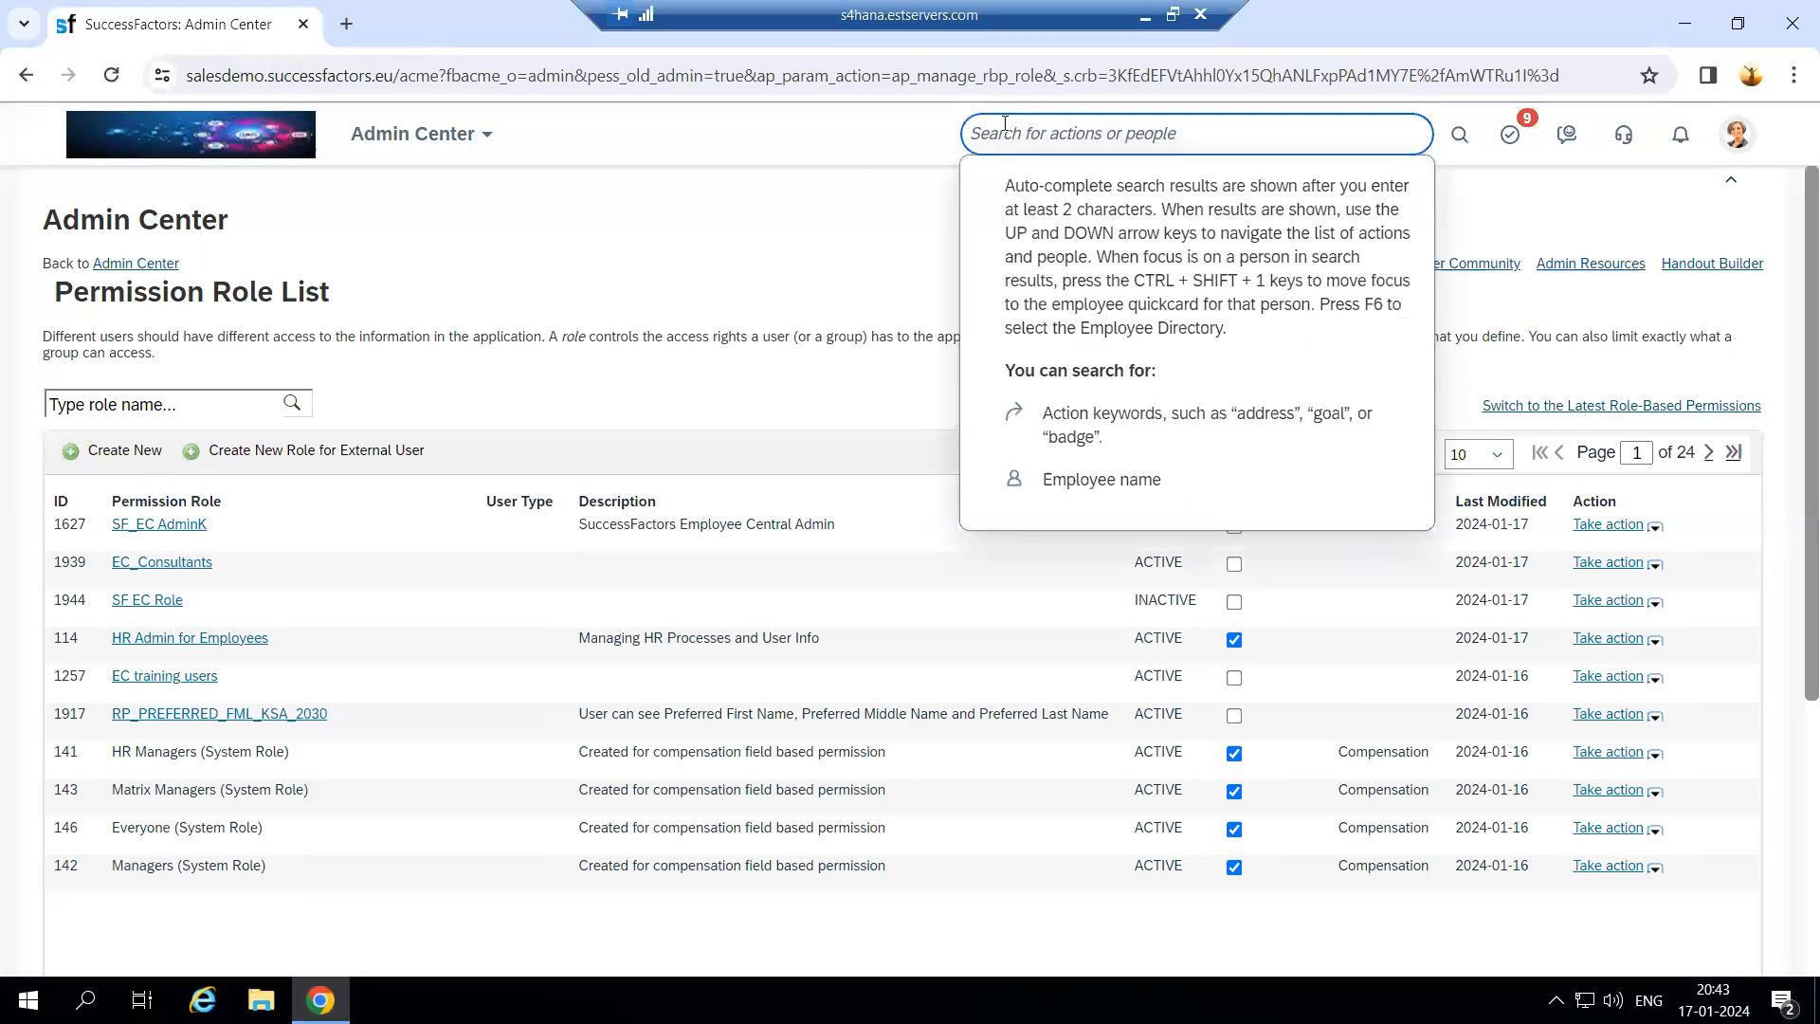
{"action": "type", "text": "Mana"}
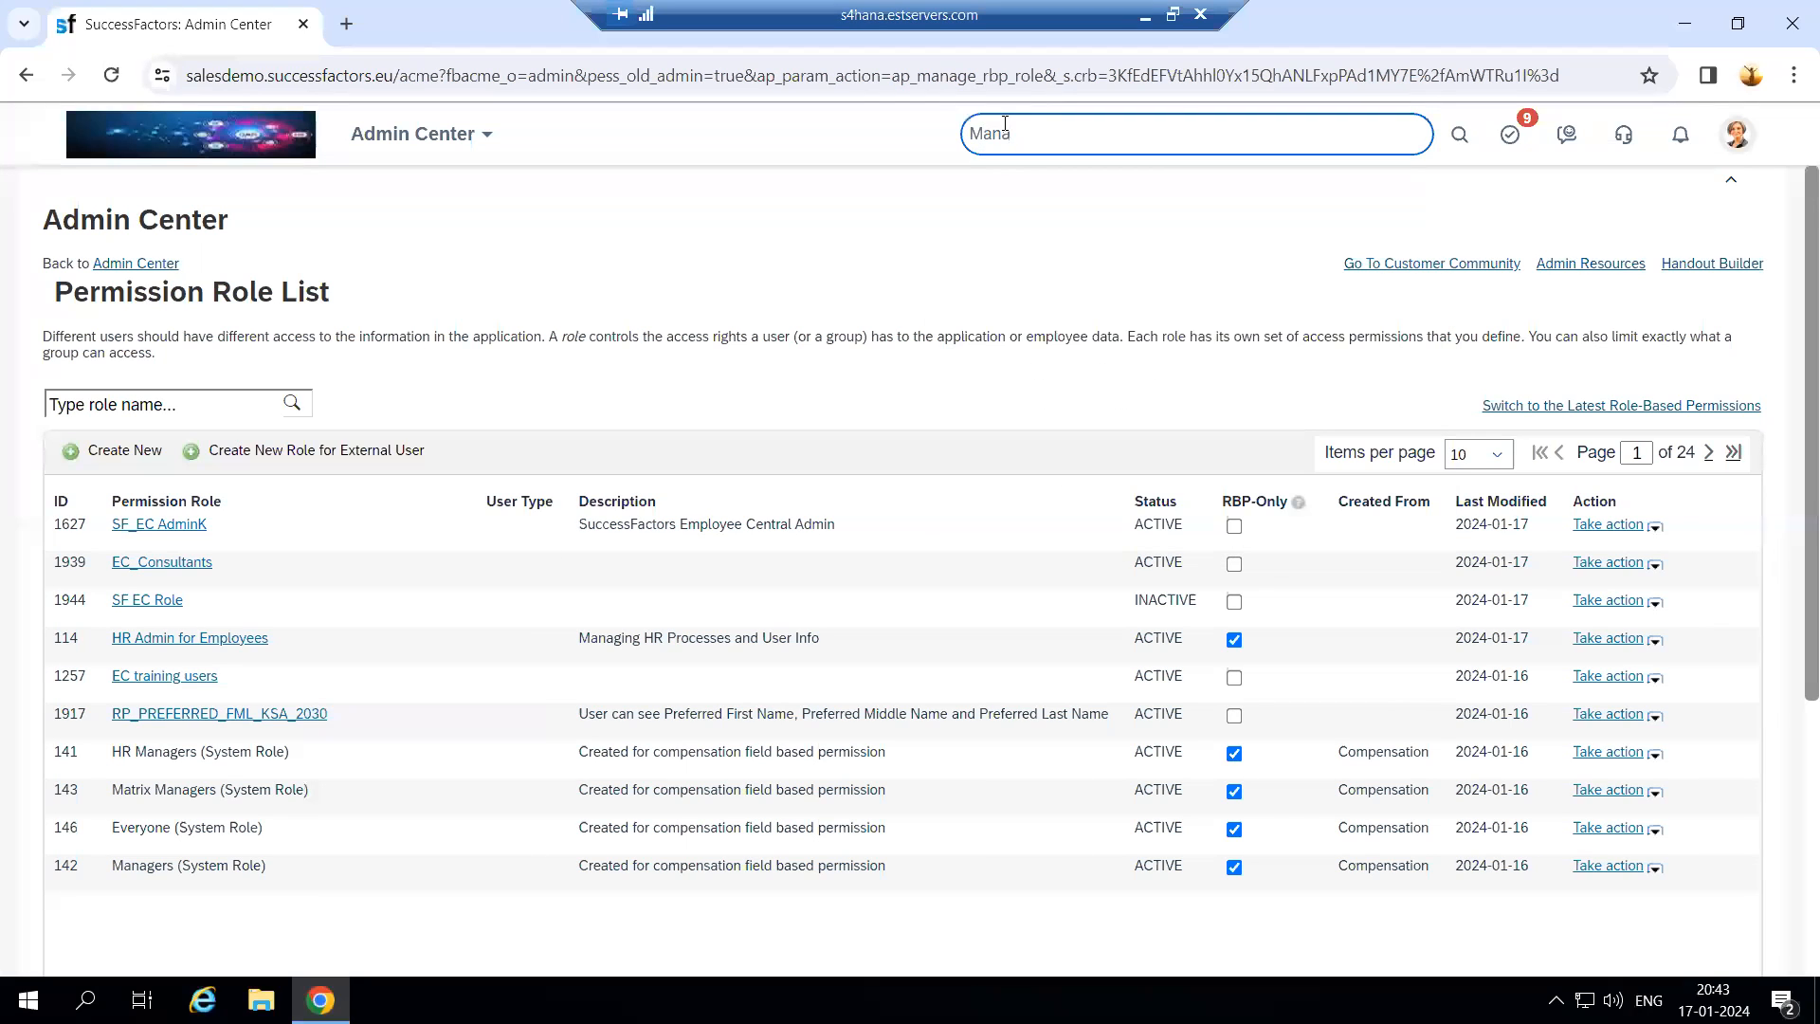
{"action": "type", "text": "ge permission roles"}
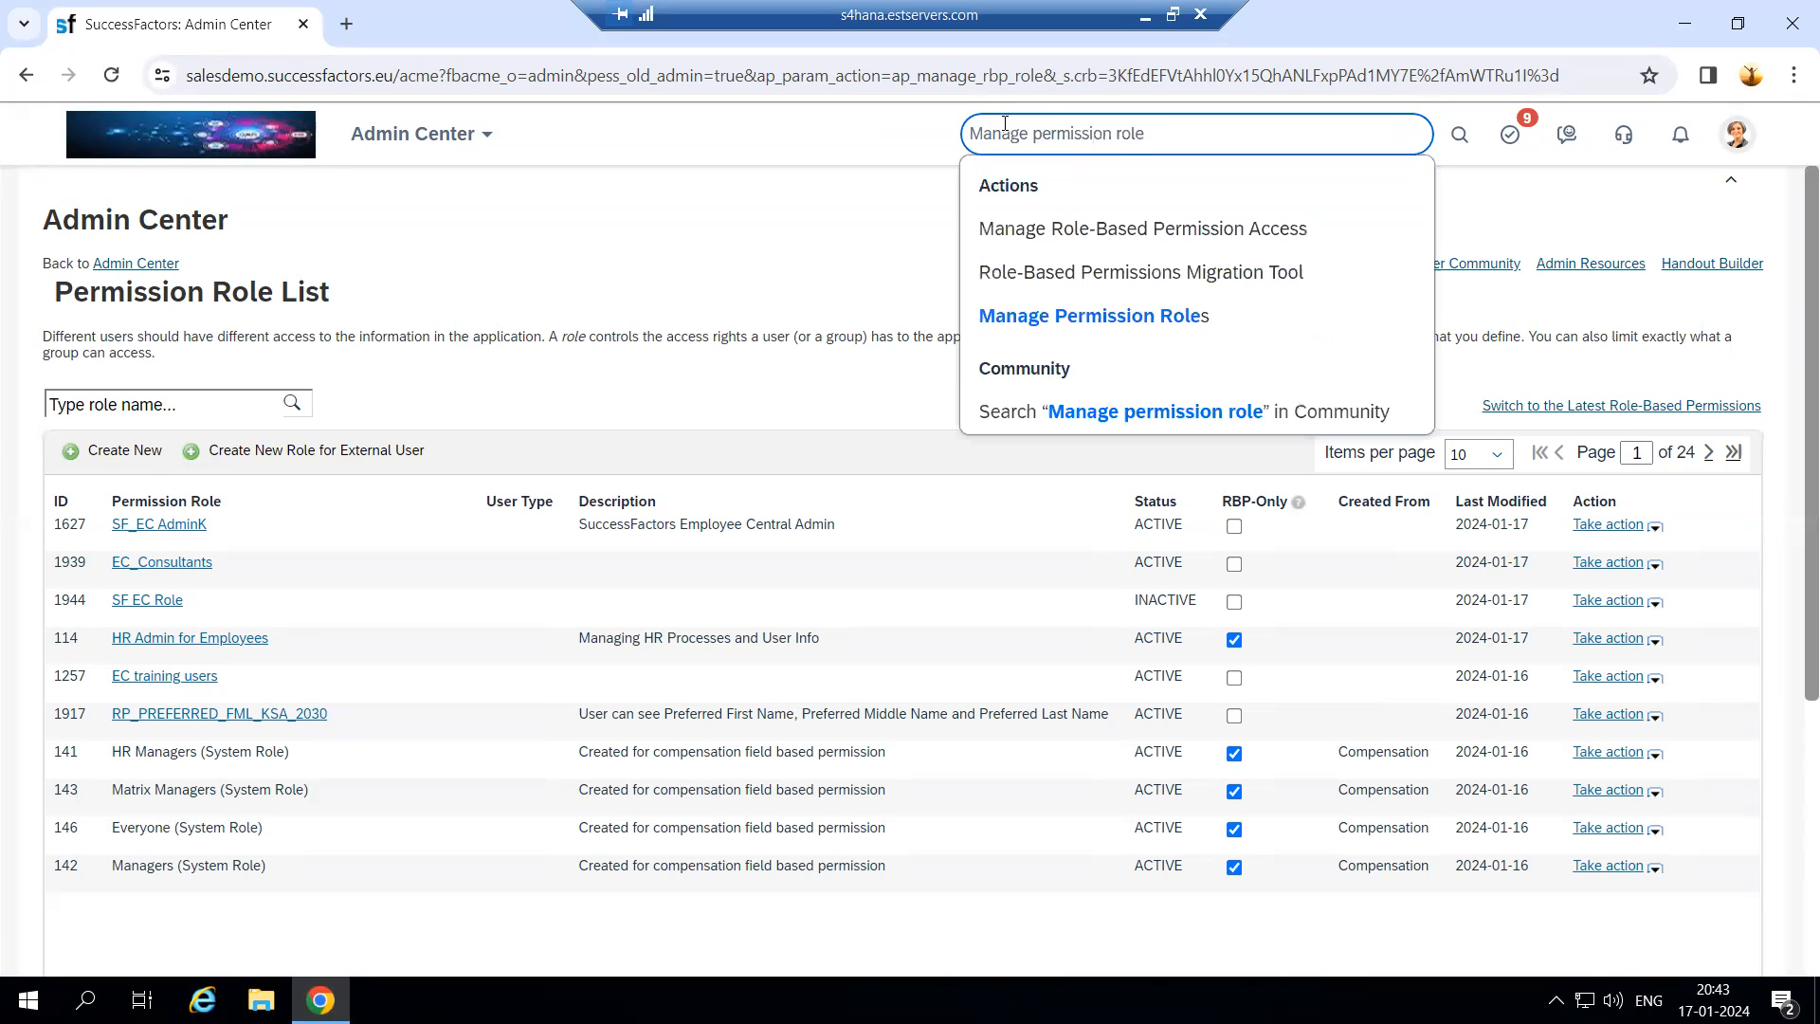
{"action": "left_click", "coordinate": [1086, 316]}
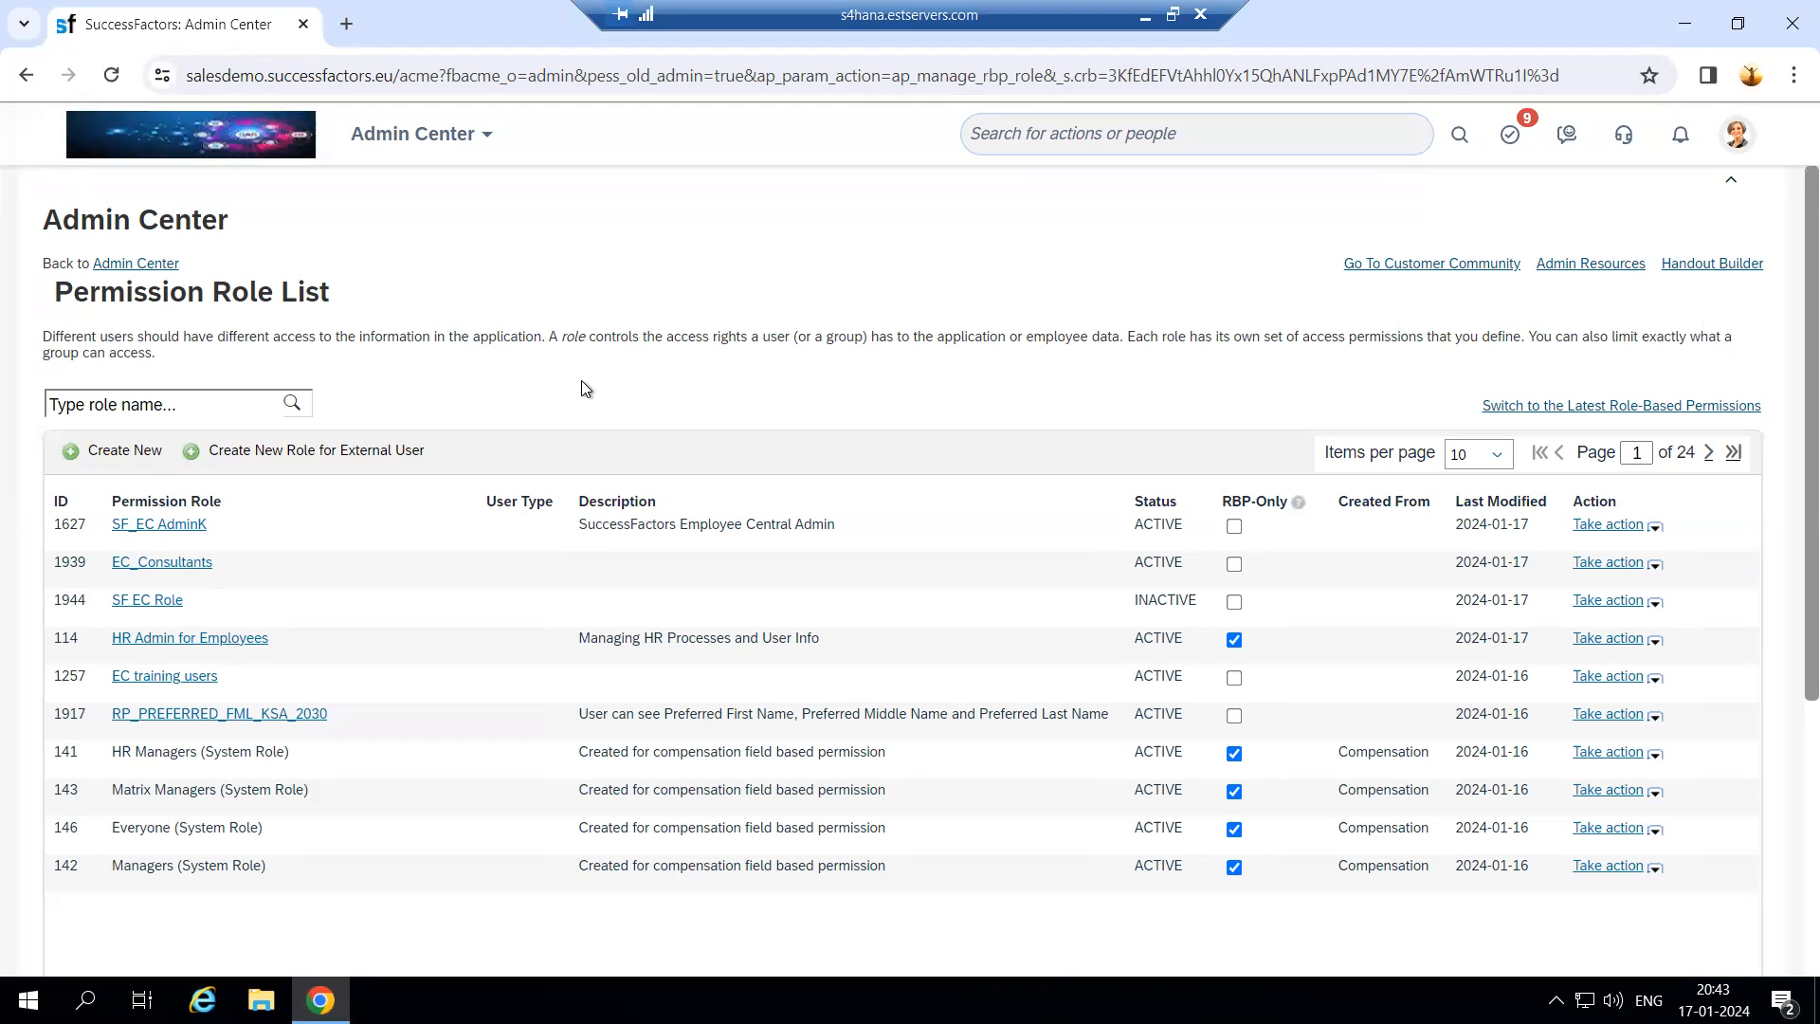
Step: Start a new permission role with "Testing 123" as both its role name and description
{"action": "left_click", "coordinate": [104, 451]}
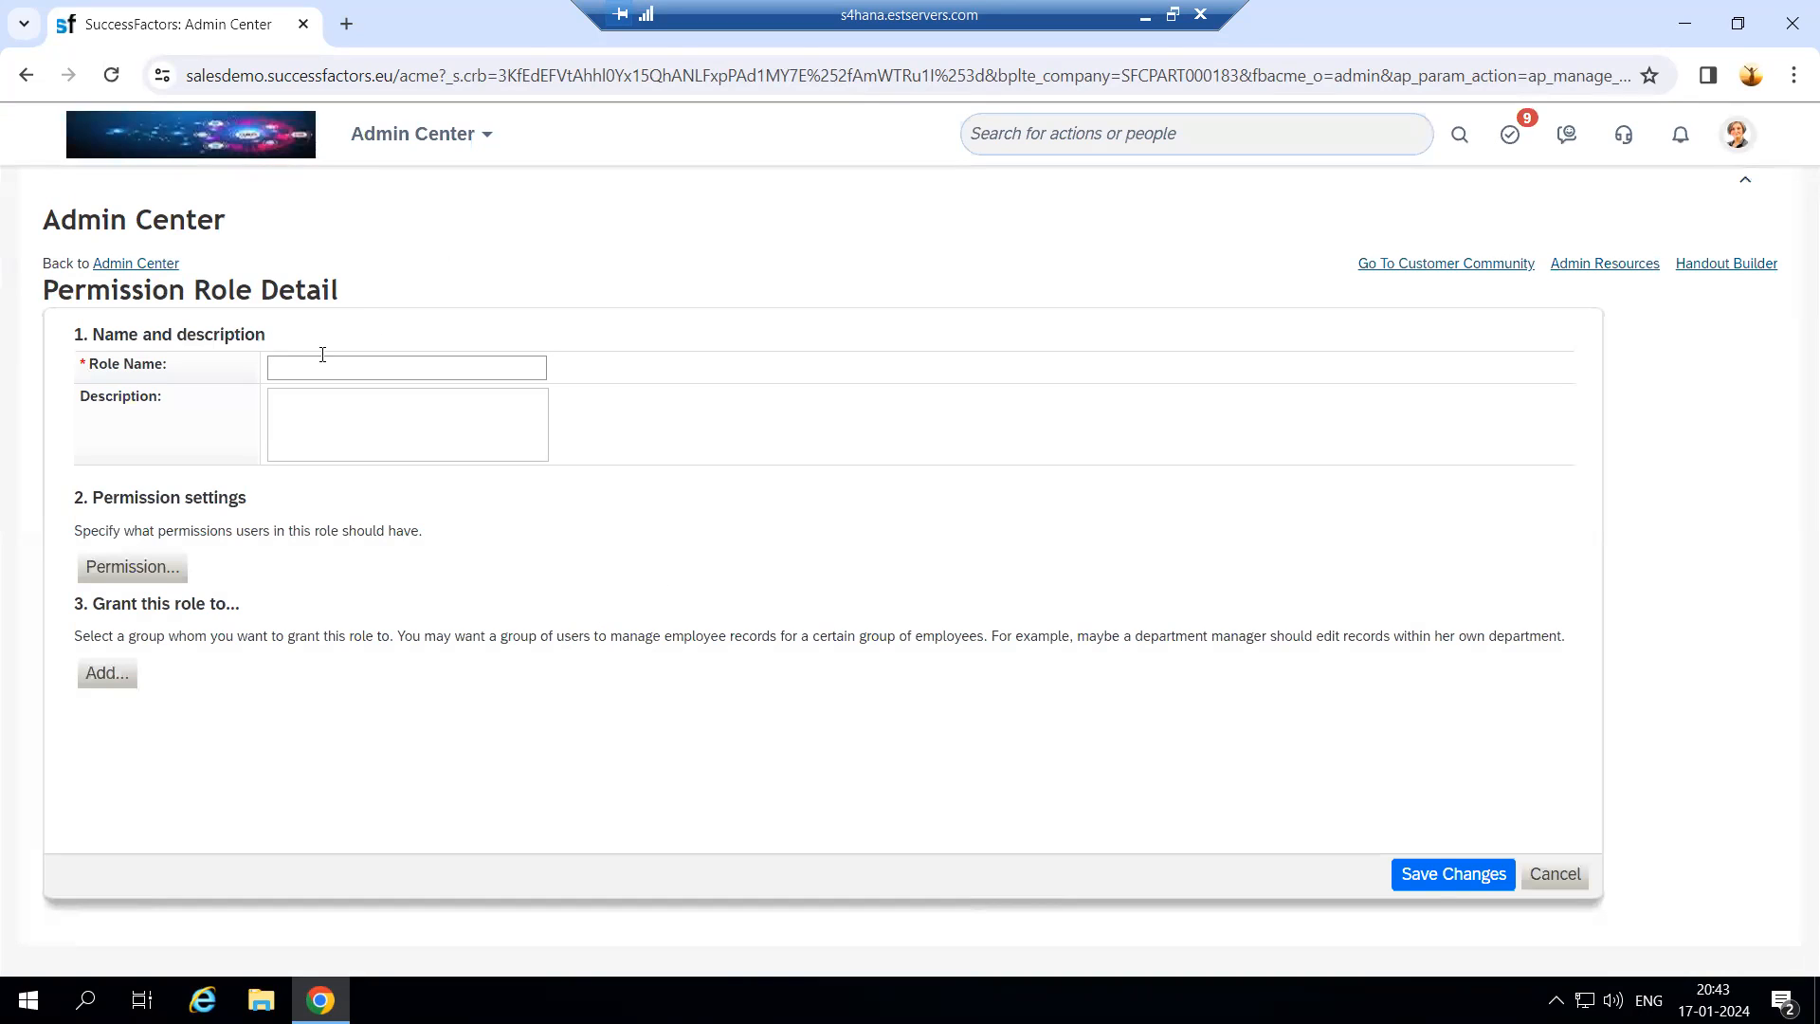
{"action": "type", "text": "ting 123"}
{"action": "left_click_drag", "start_coordinate": [366, 359], "coordinate": [282, 377]}
{"action": "left_click", "coordinate": [326, 407]}
{"action": "type", "text": "Testing 123"}
Step: Open the new role's permission settings and look through the User Permissions and Administrator Permissions categories
{"action": "left_click", "coordinate": [133, 567]}
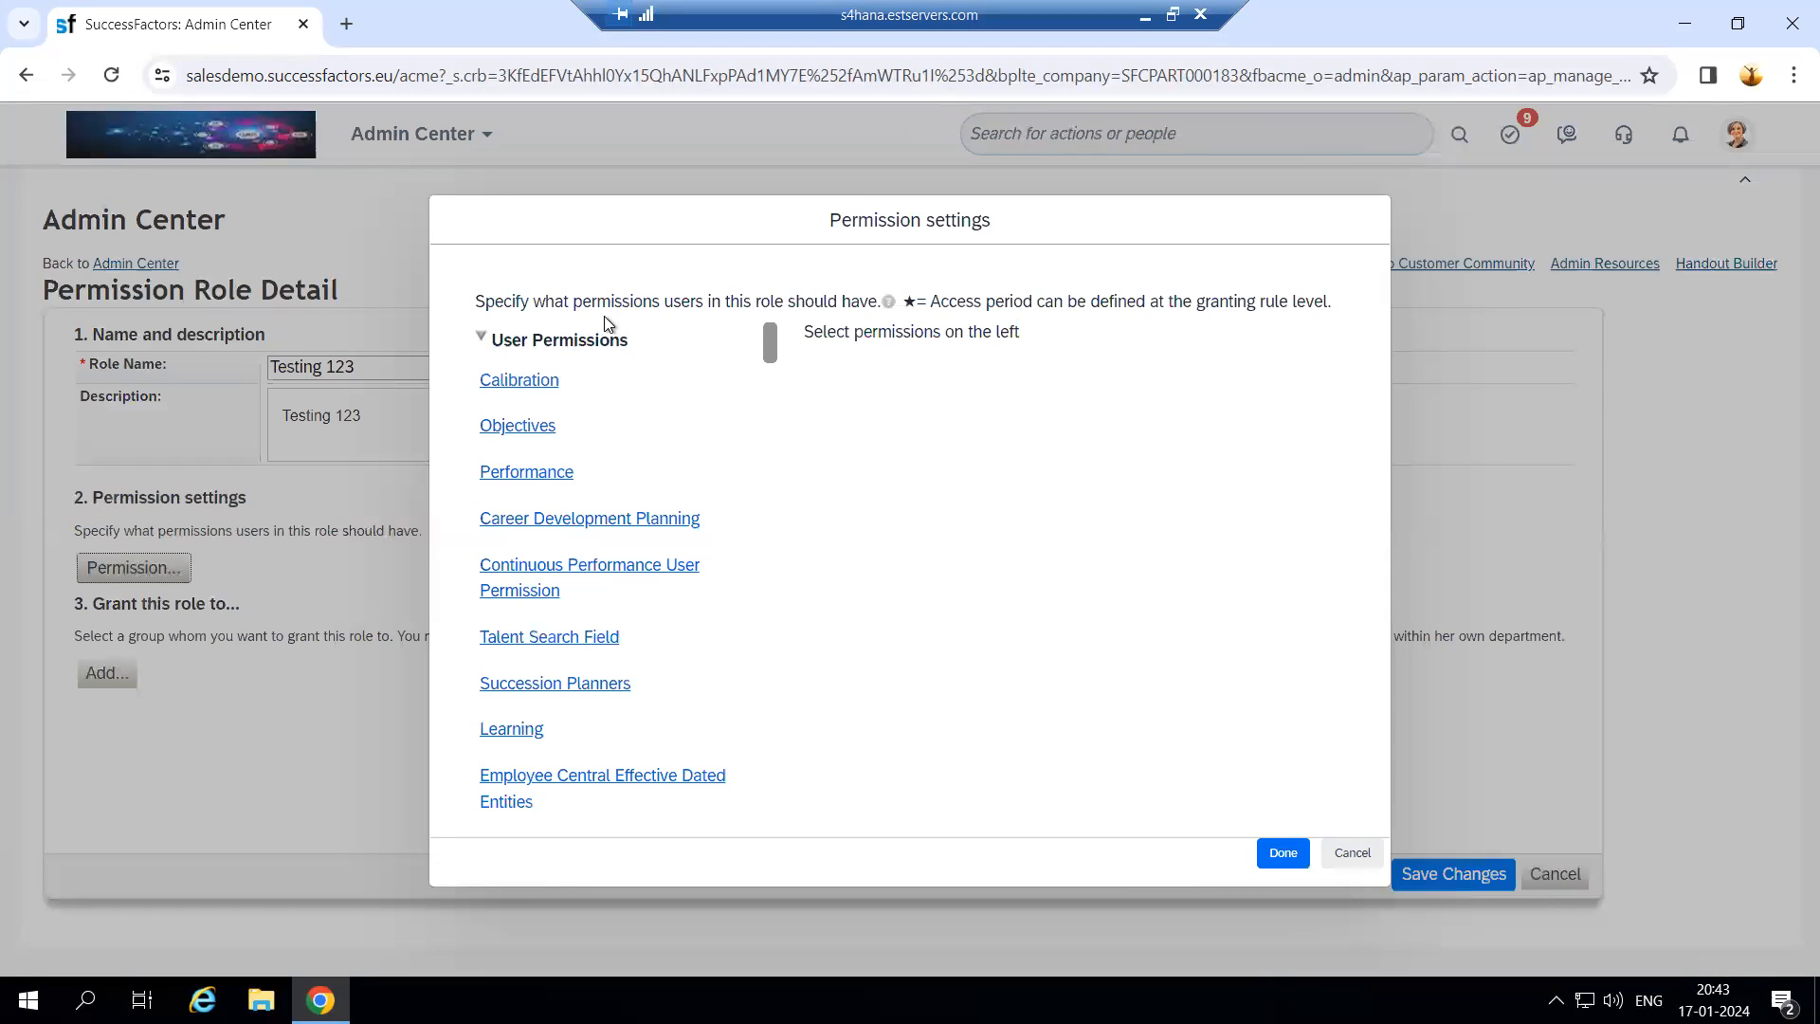
{"action": "left_click", "coordinate": [569, 339]}
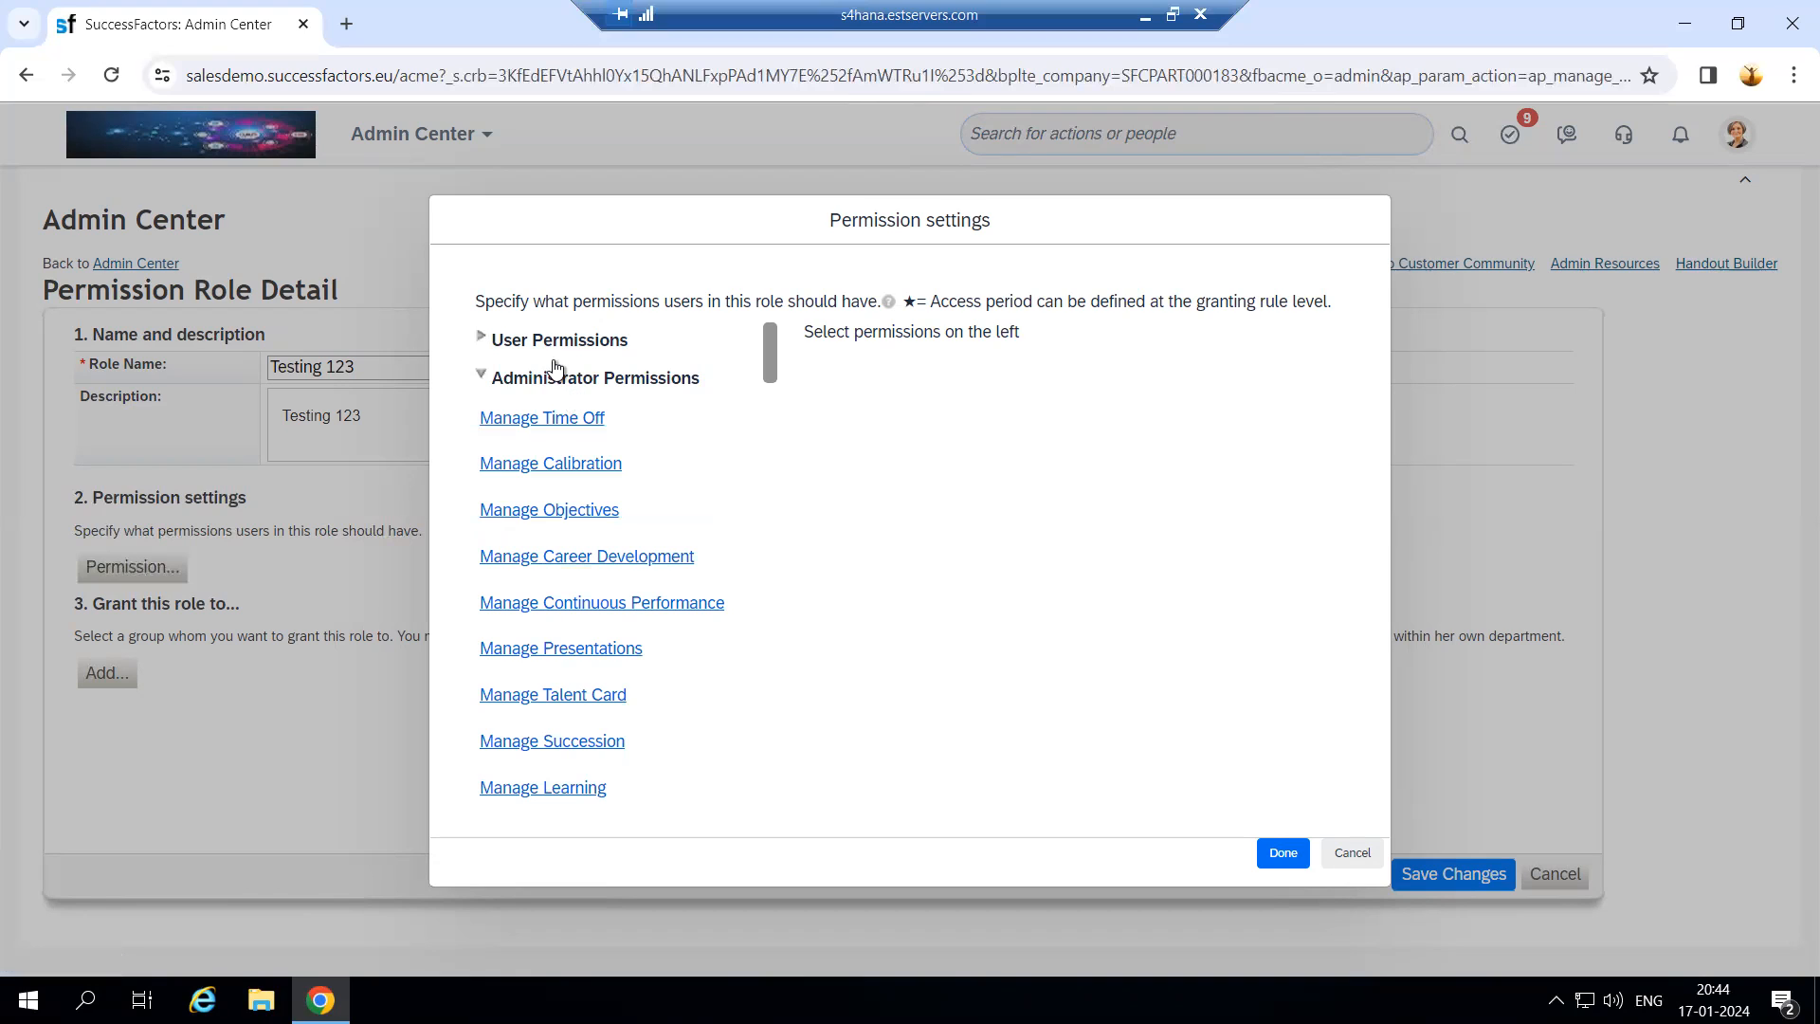
{"action": "left_click", "coordinate": [583, 341]}
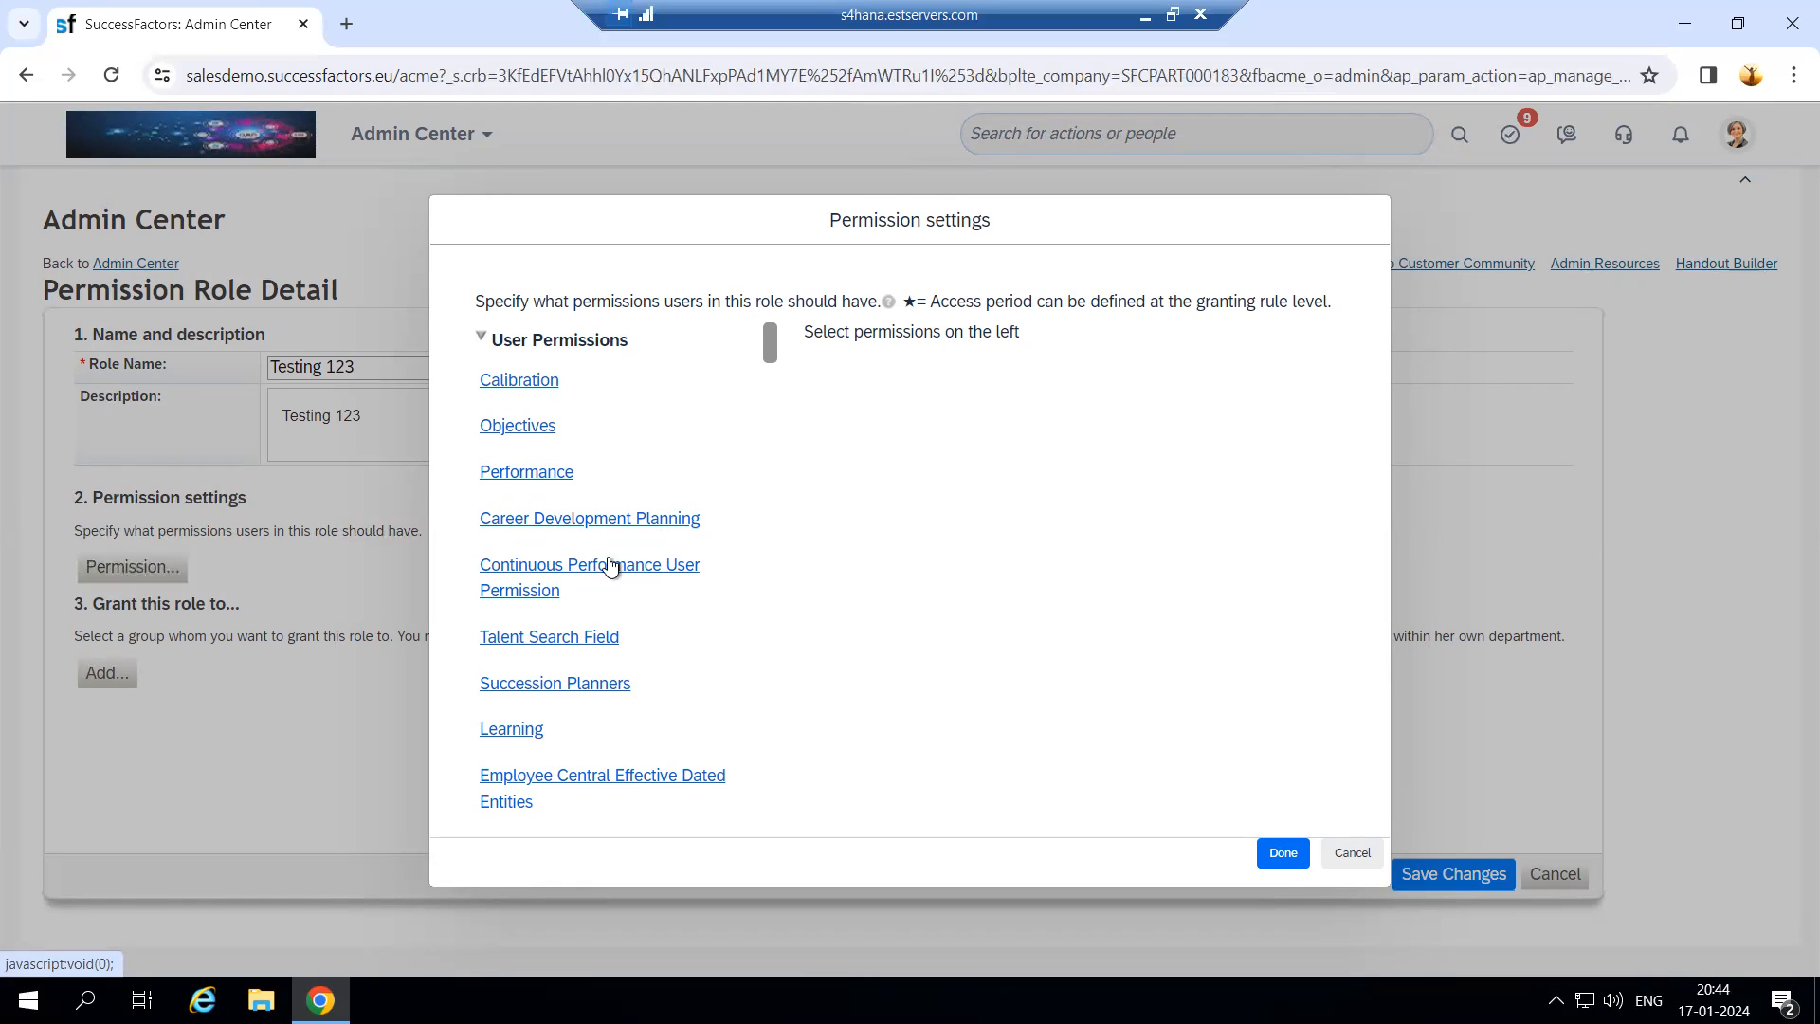
Step: Show the Employee Central Effective Dated Entities permissions for the Testing 123 role
{"action": "scroll", "coordinate": [566, 613], "scroll_direction": "down", "scroll_amount": 1}
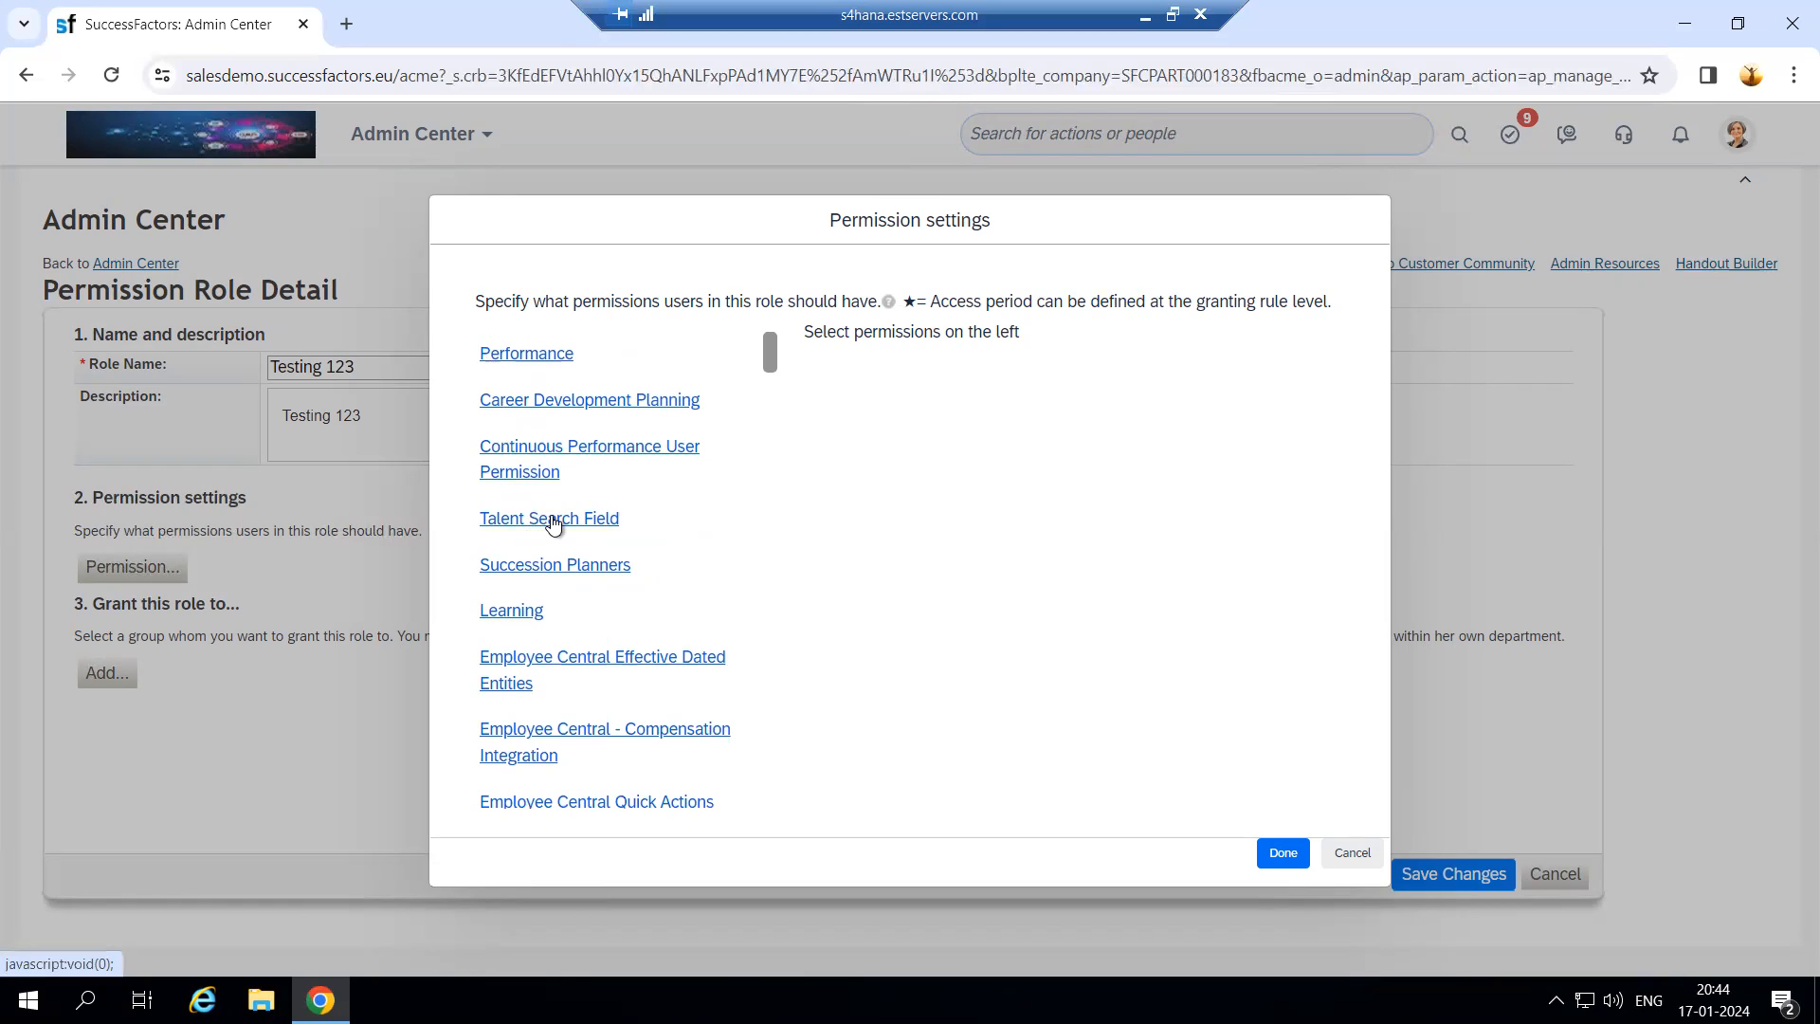
{"action": "scroll", "coordinate": [553, 524], "scroll_direction": "down", "scroll_amount": 1}
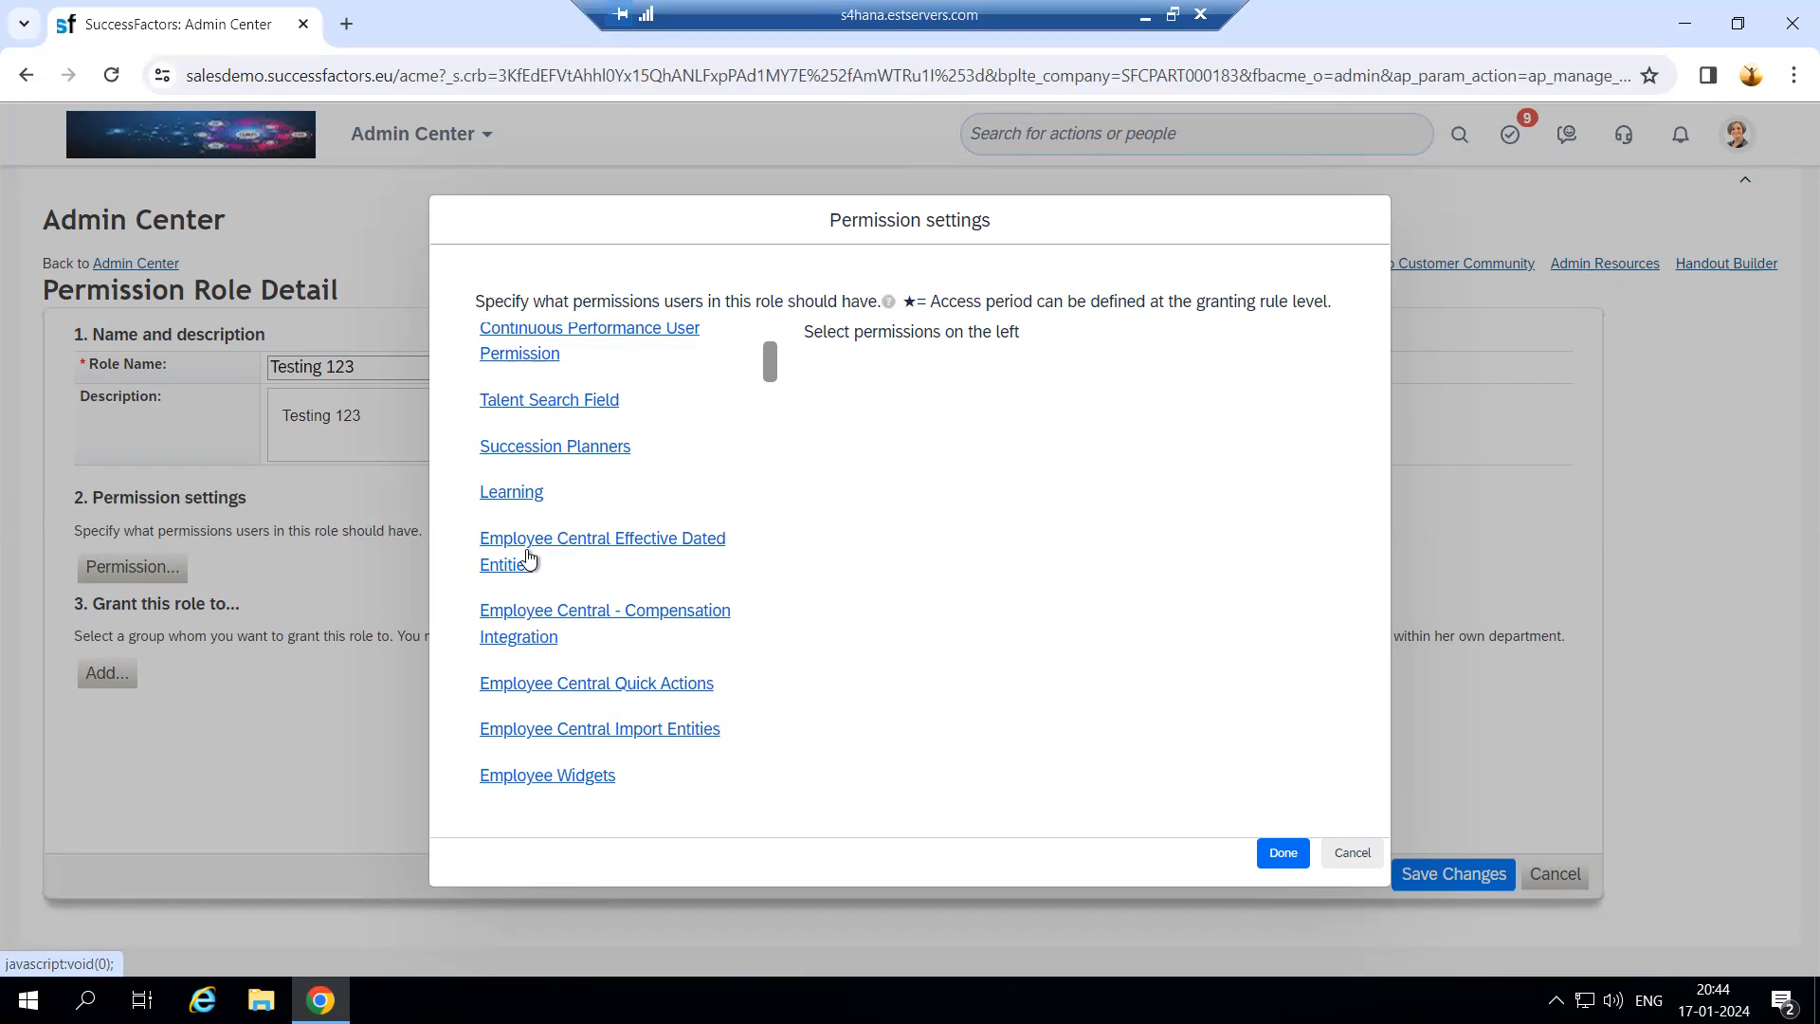
{"action": "left_click", "coordinate": [561, 550]}
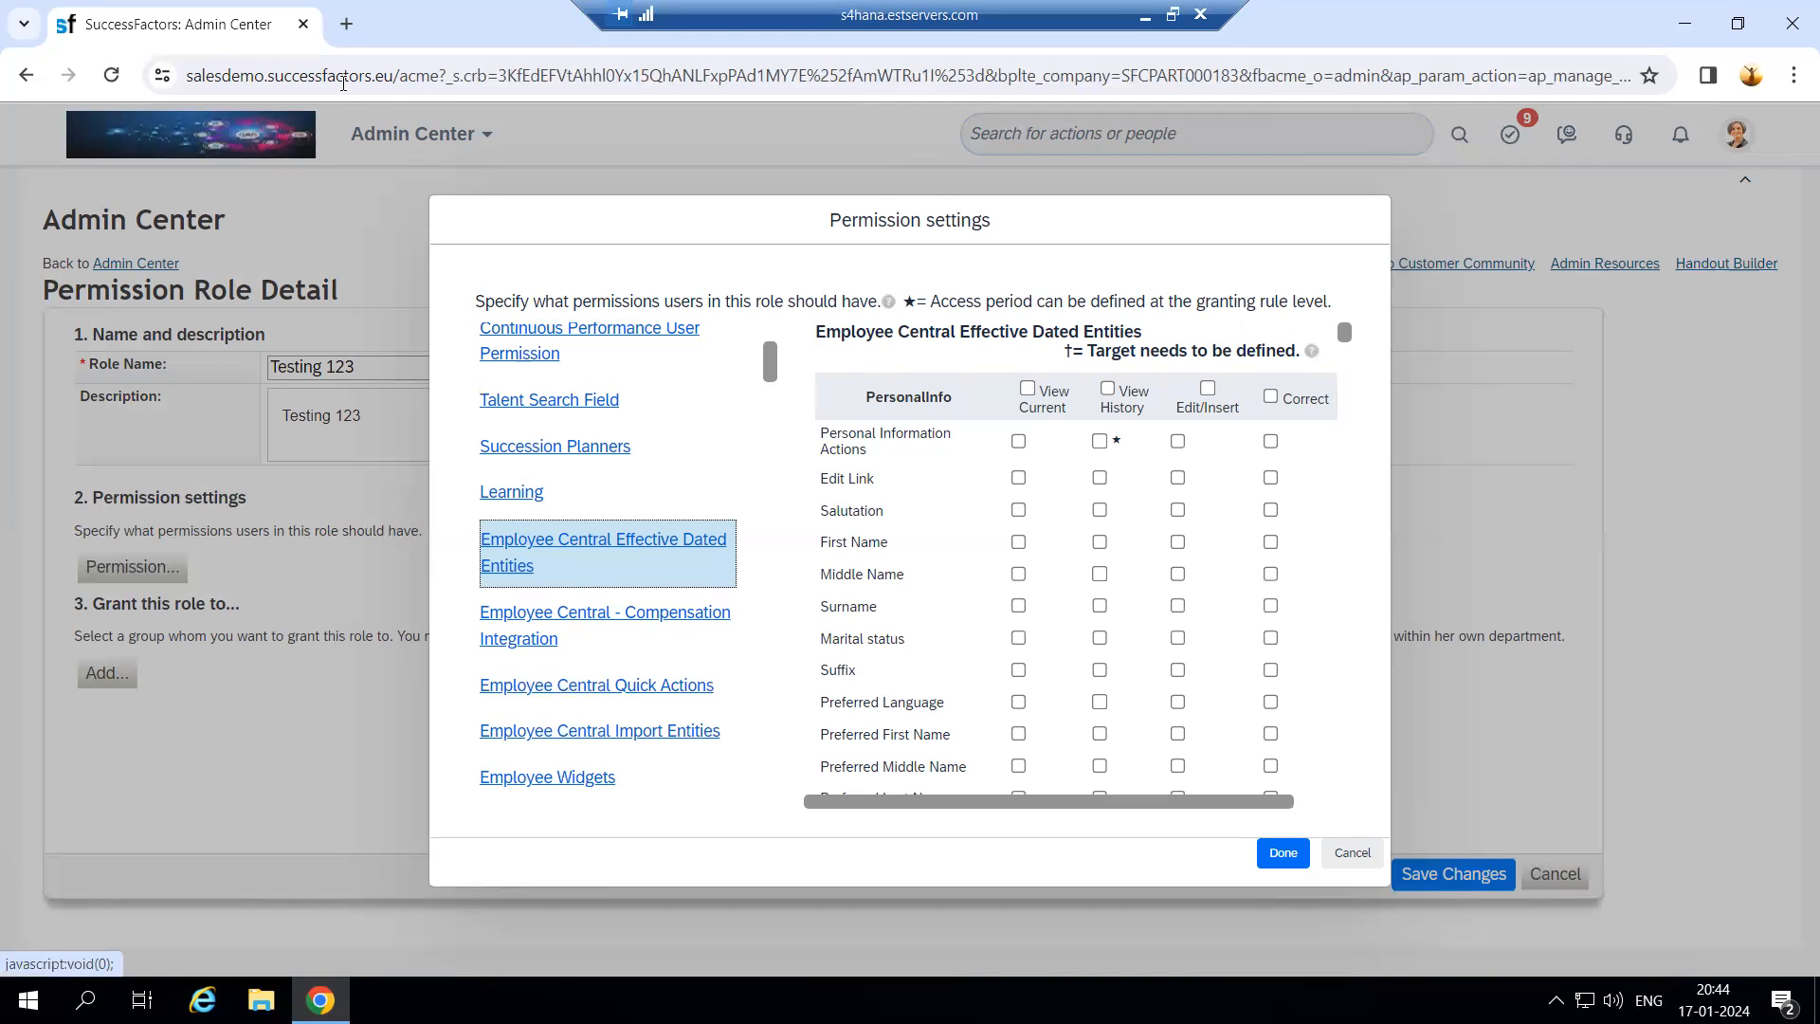
Step: Duplicate the browser tab, find the executive assistant's employee profile by name and open it at the PersonalInfo block
{"action": "right_click", "coordinate": [241, 14]}
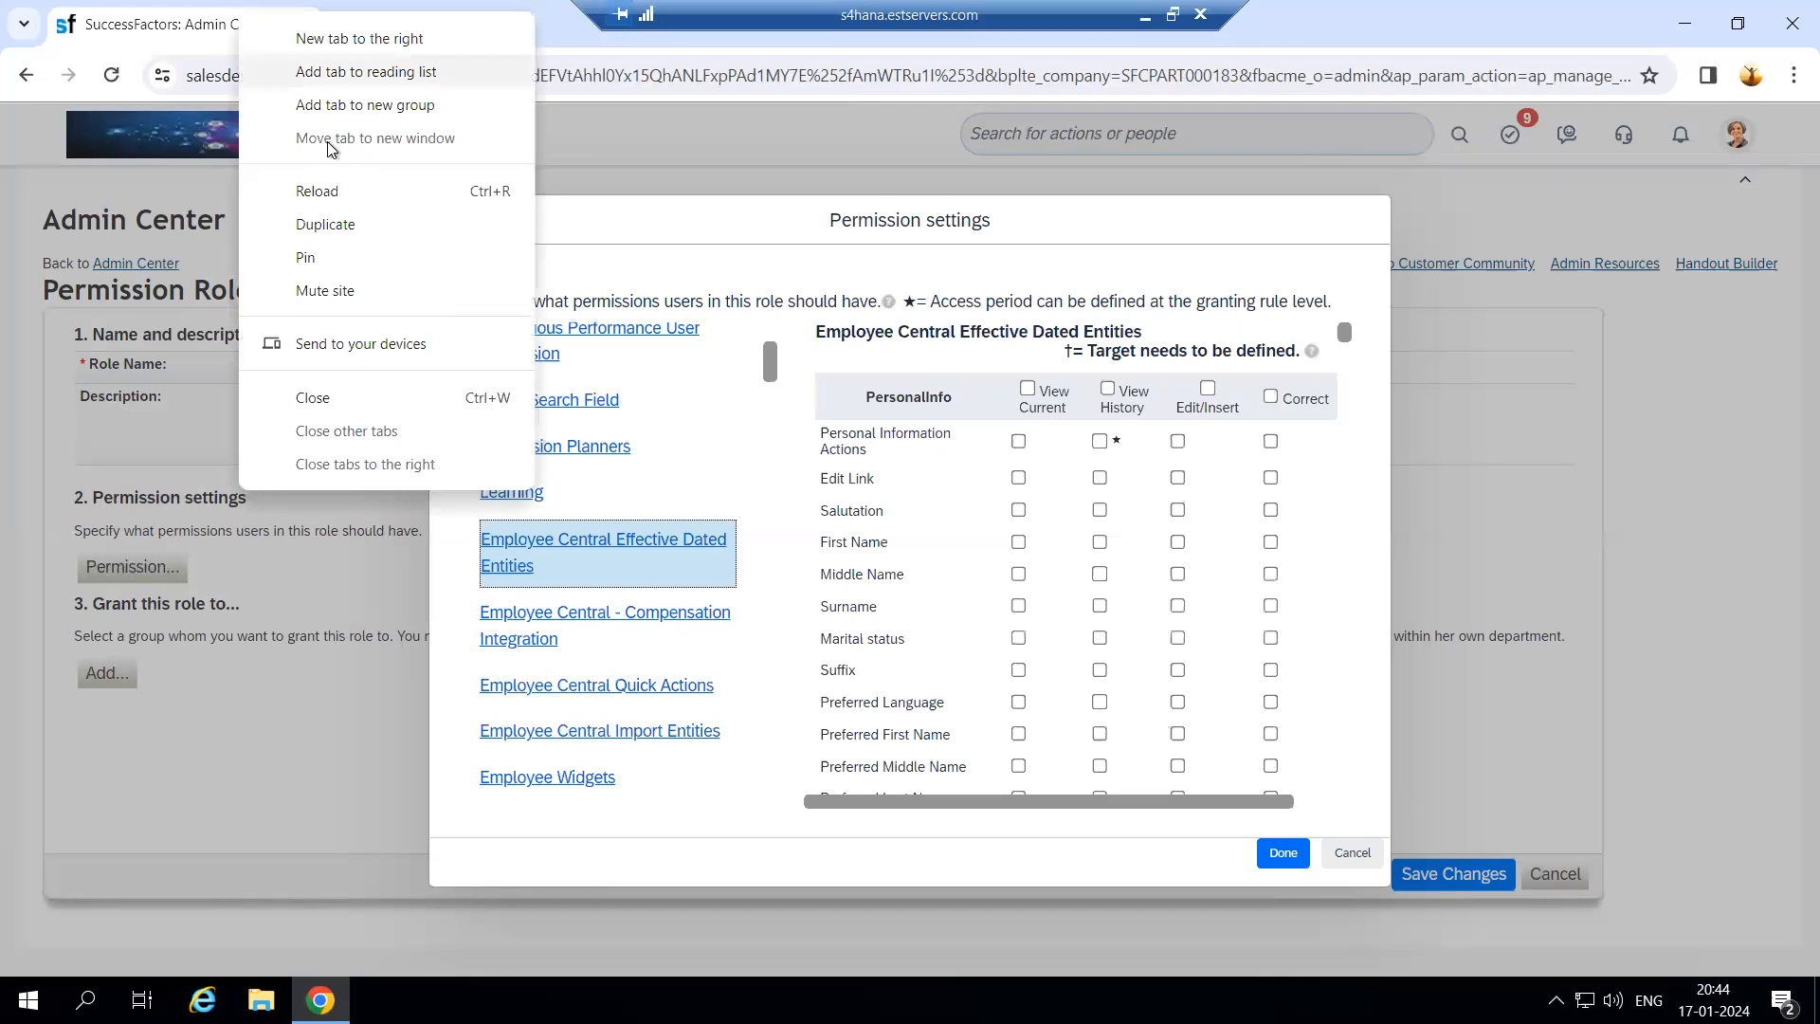
{"action": "left_click", "coordinate": [325, 225]}
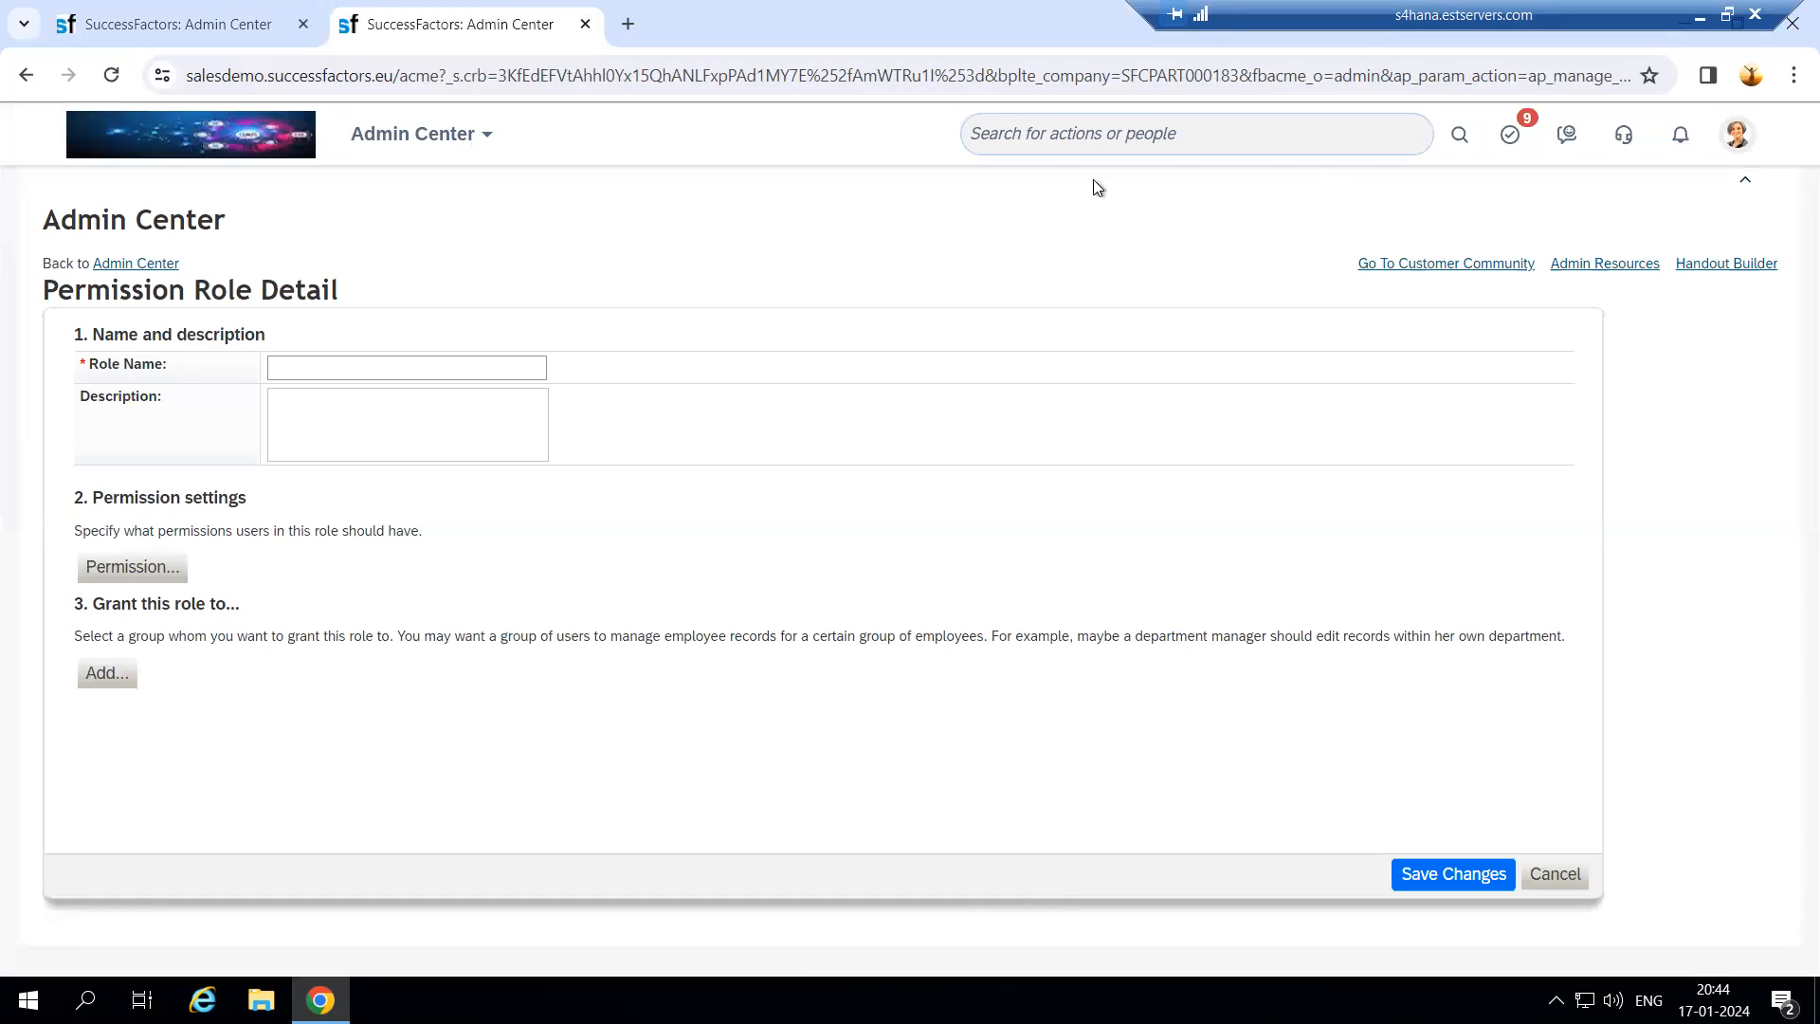
{"action": "left_click", "coordinate": [1079, 142]}
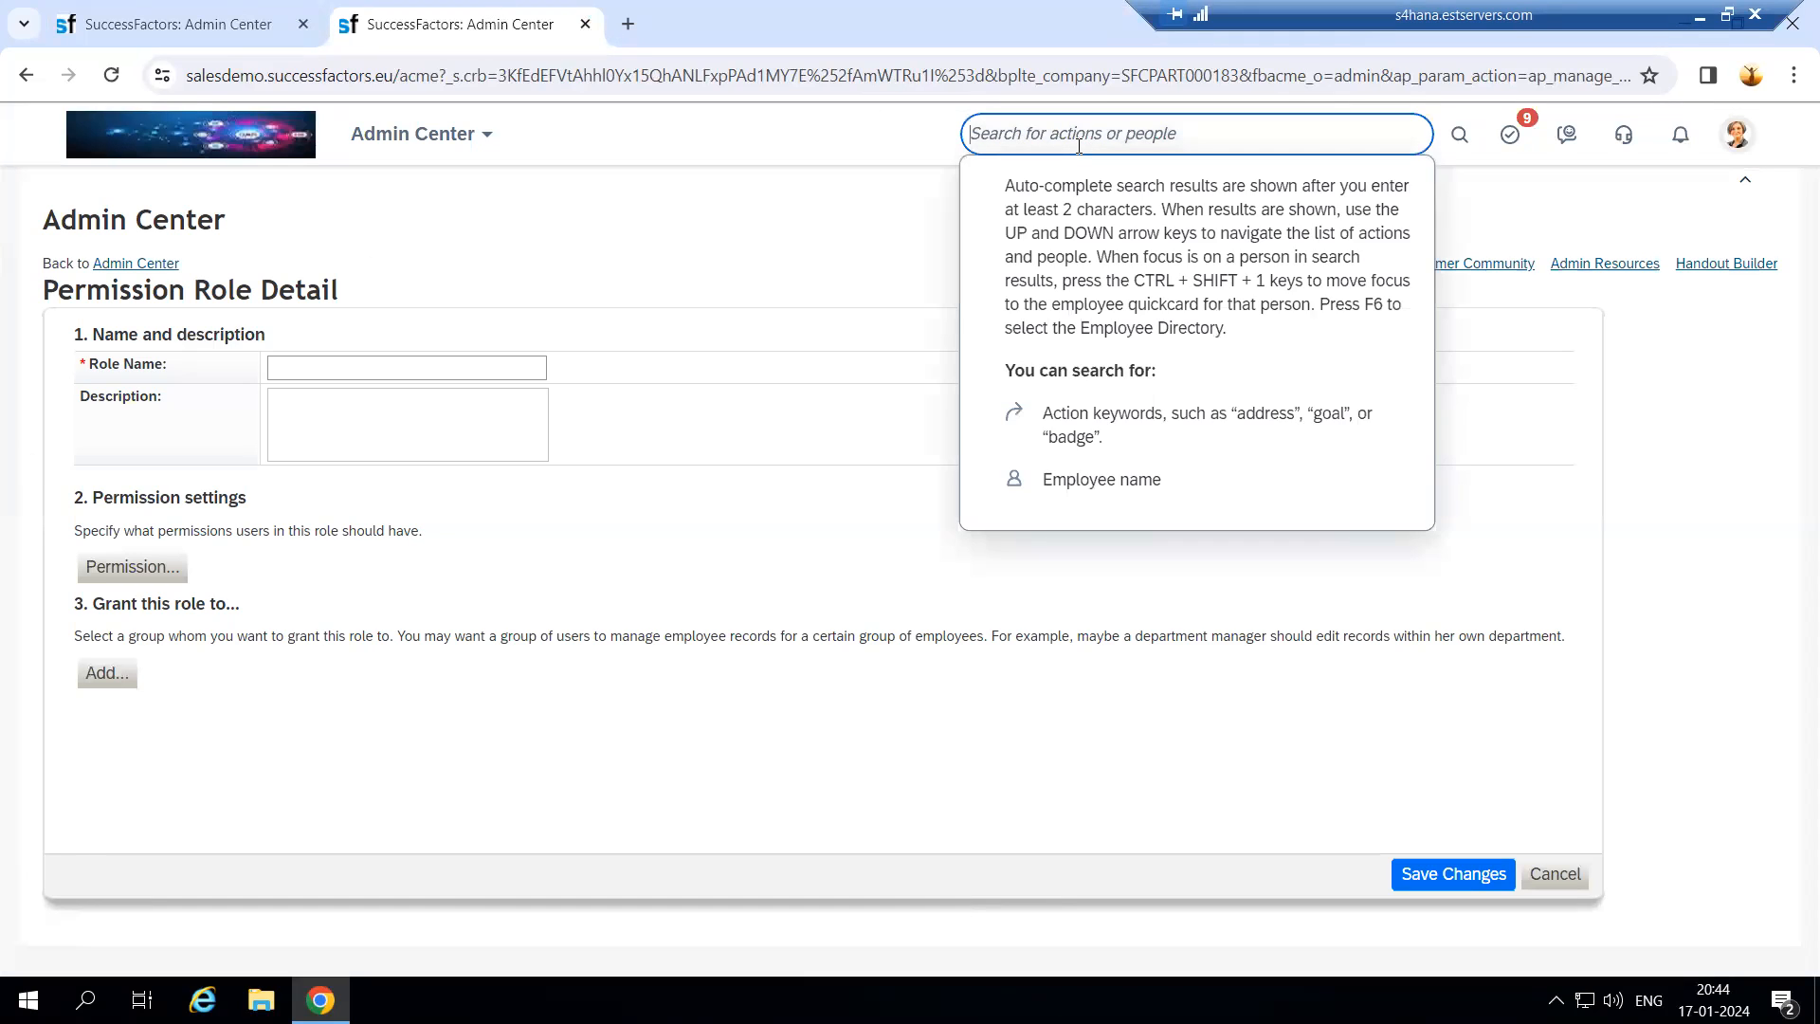
{"action": "type", "text": "barba"}
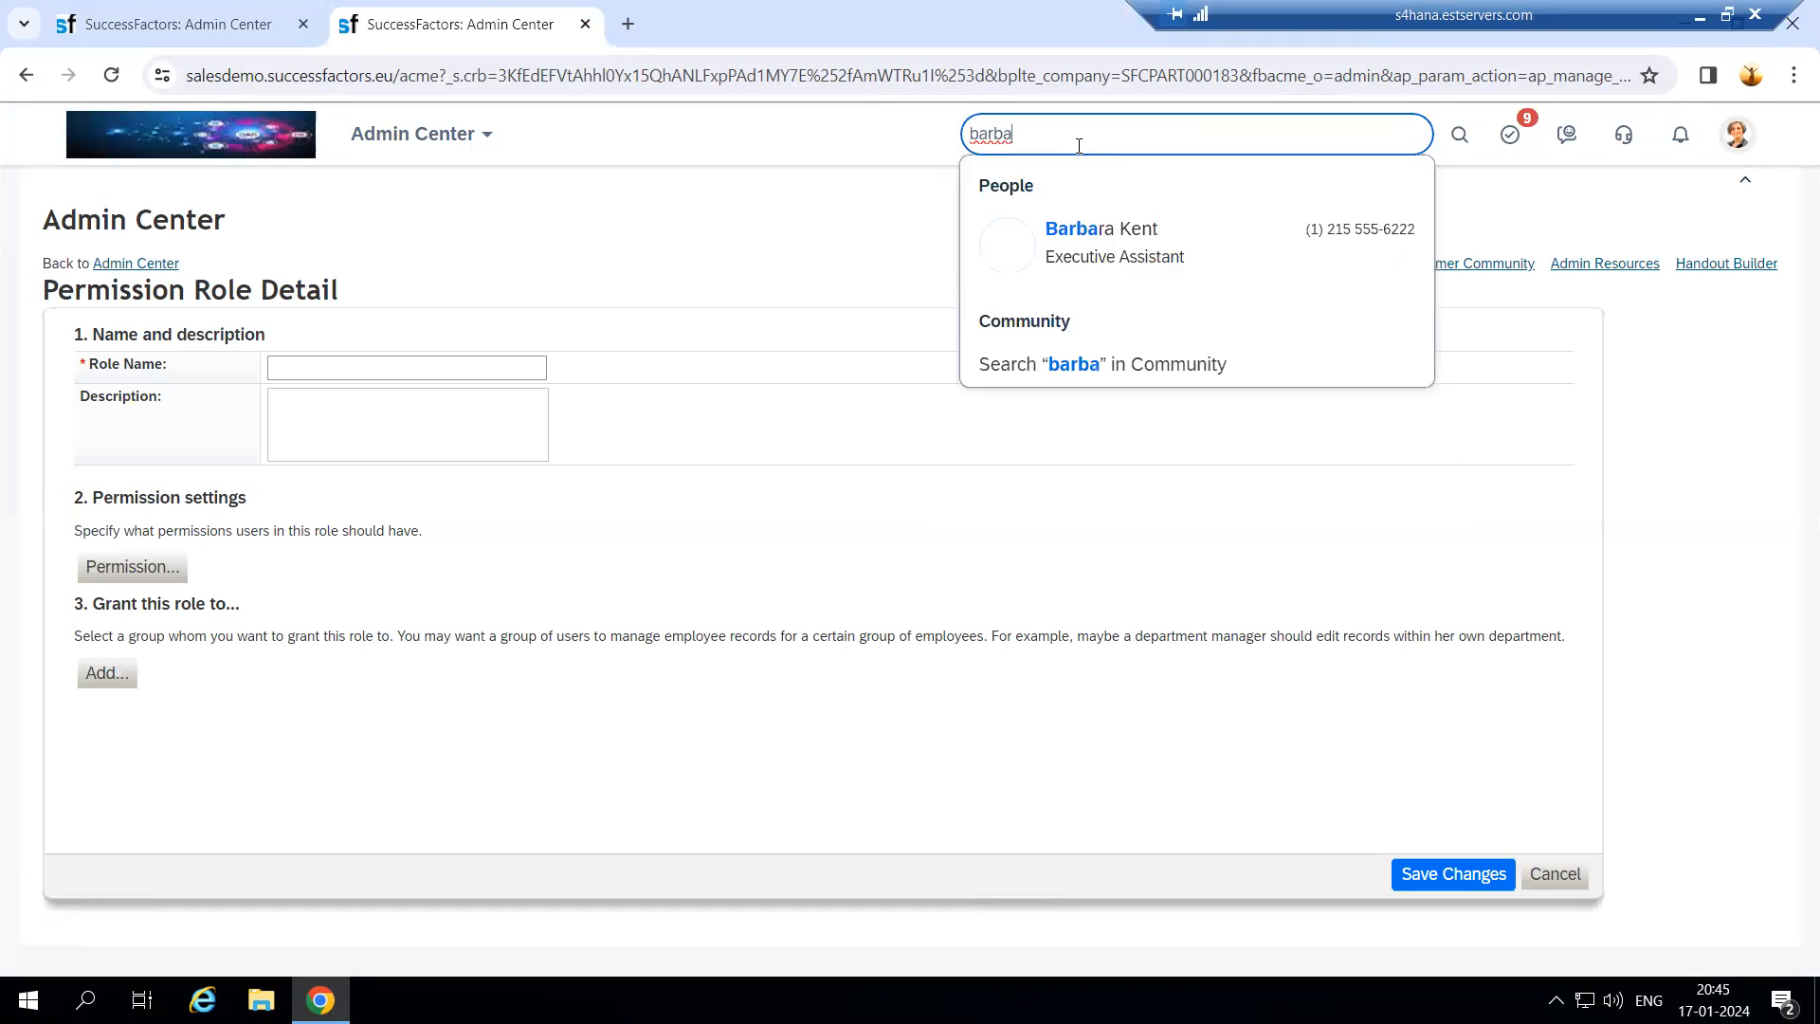
{"action": "left_click", "coordinate": [1088, 228]}
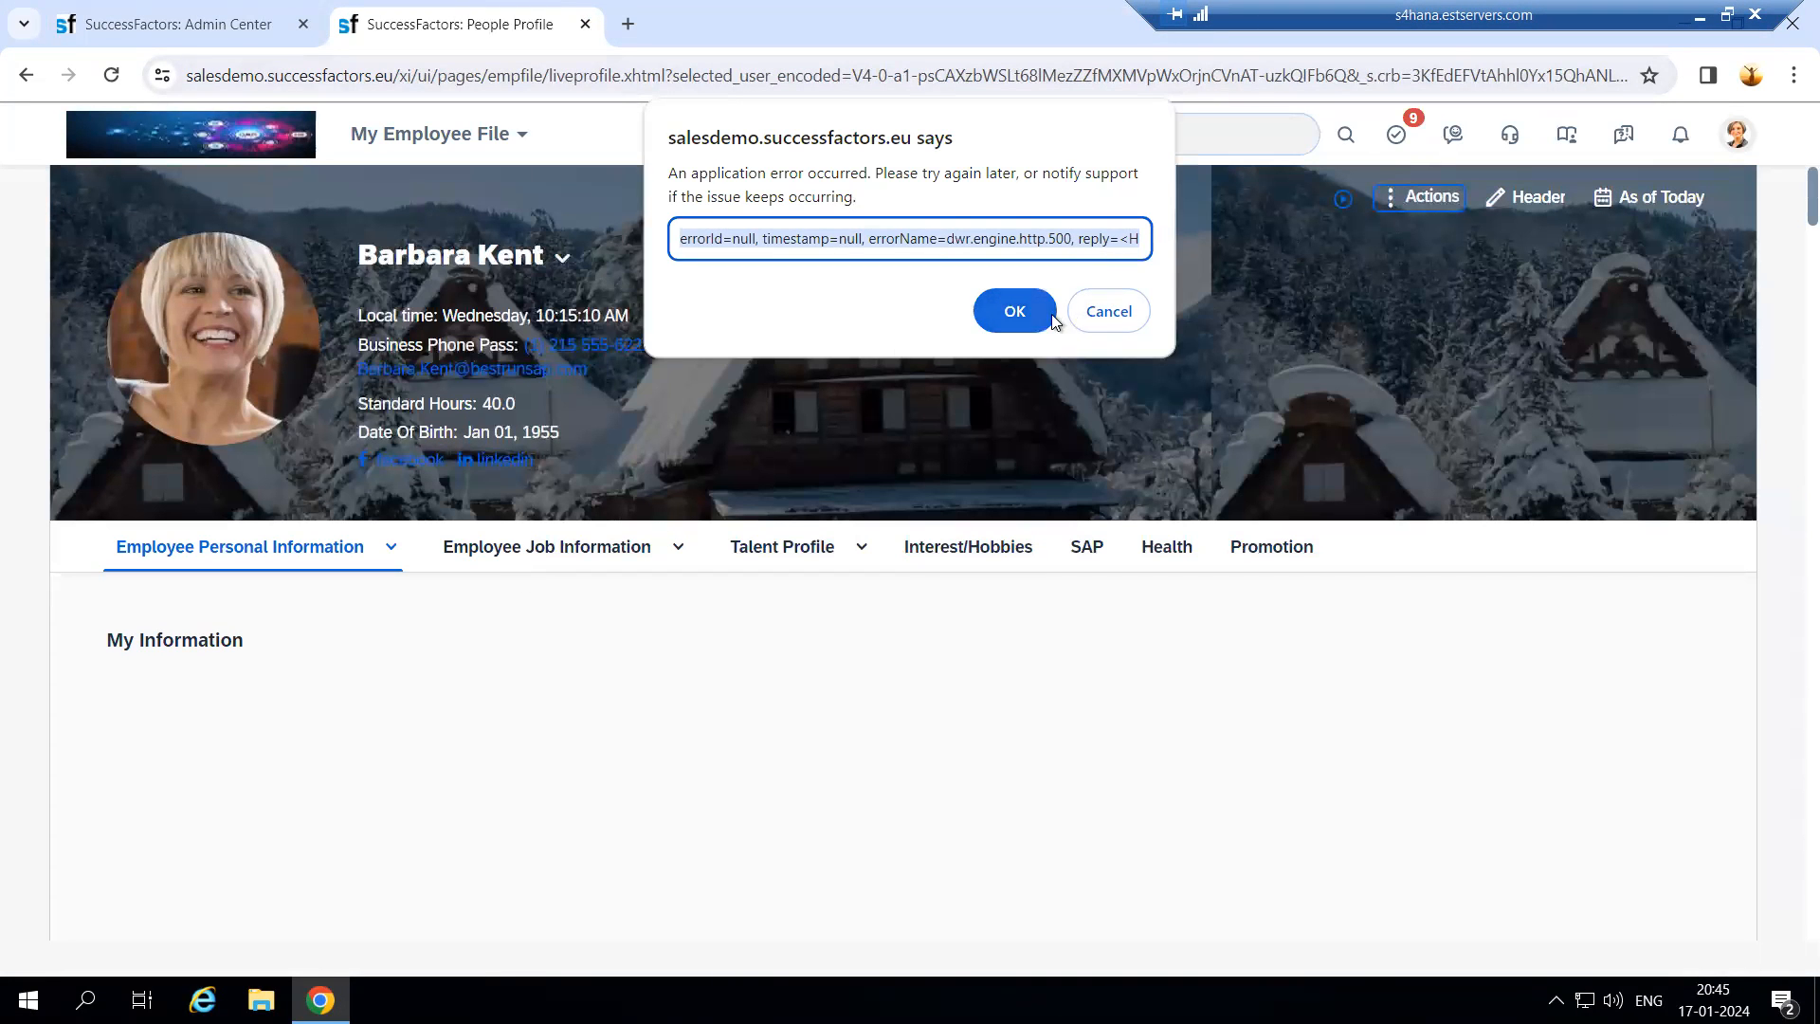
{"action": "left_click", "coordinate": [1106, 321]}
{"action": "scroll", "coordinate": [568, 655], "scroll_direction": "down", "scroll_amount": 2}
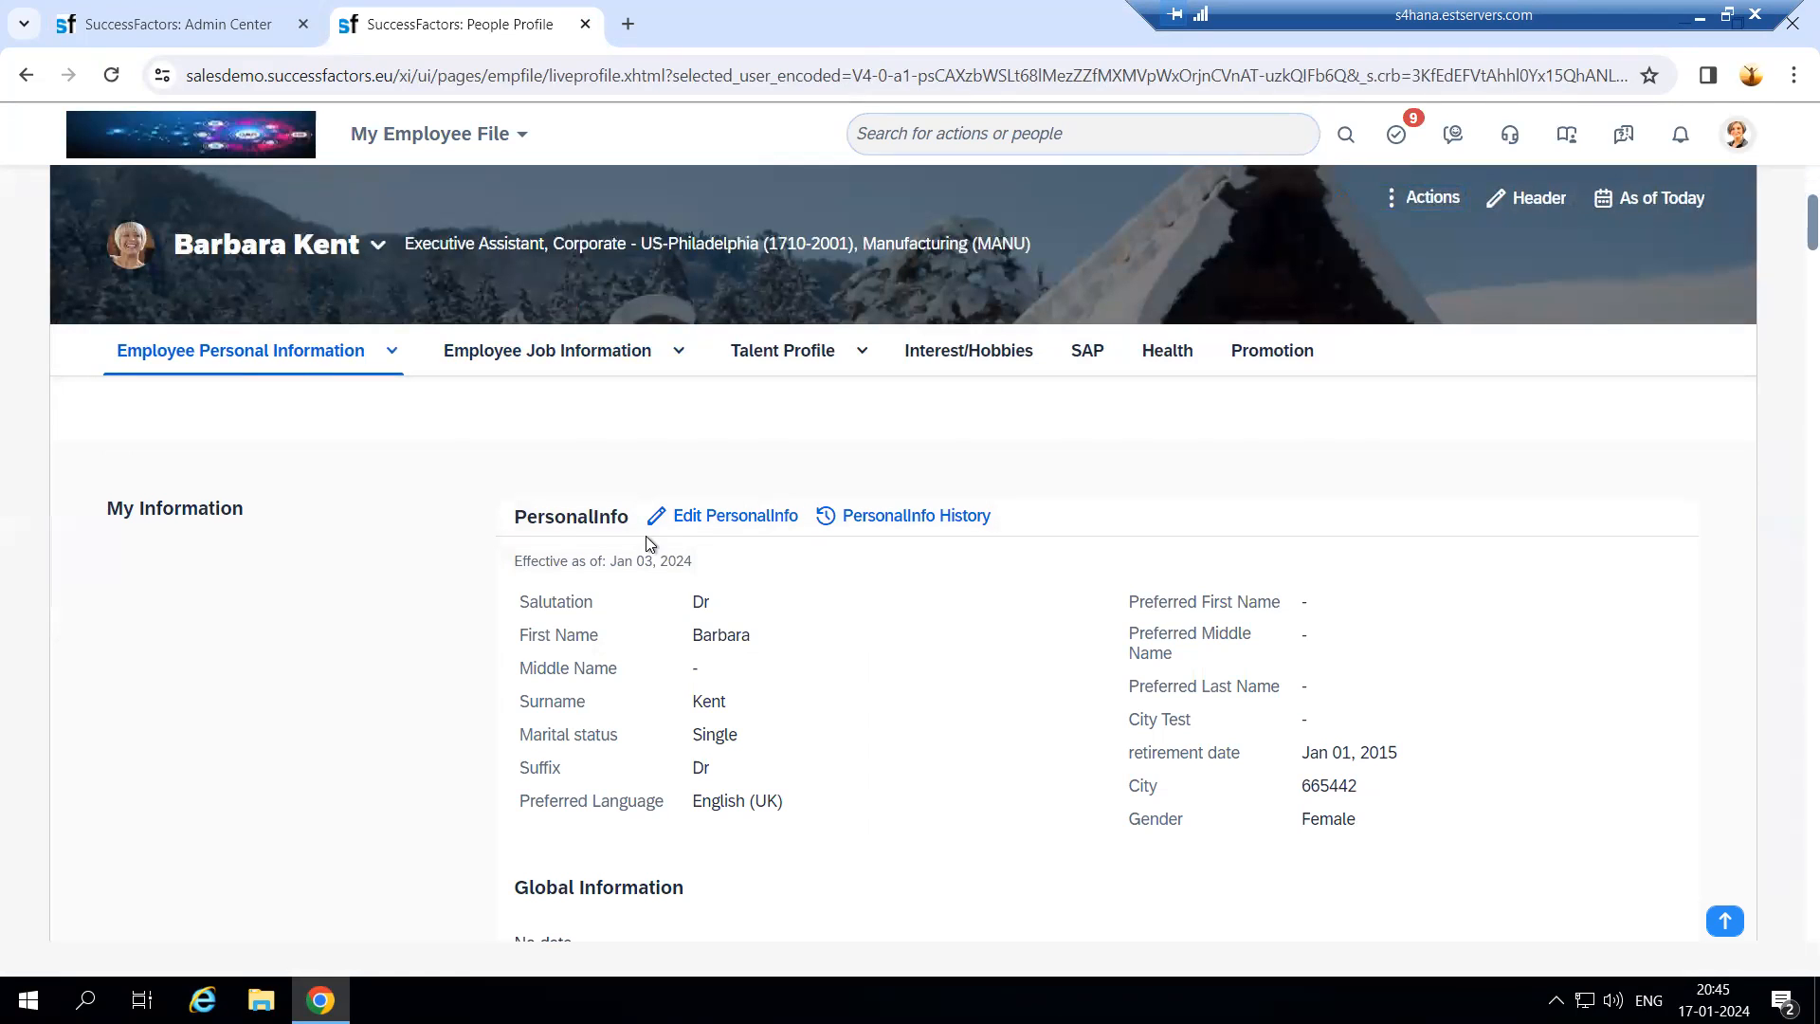
Step: Return to the role's permission settings and look through the Effective Dated Entities list down to Job Relationships
{"action": "key", "text": "ctrl+Tab"}
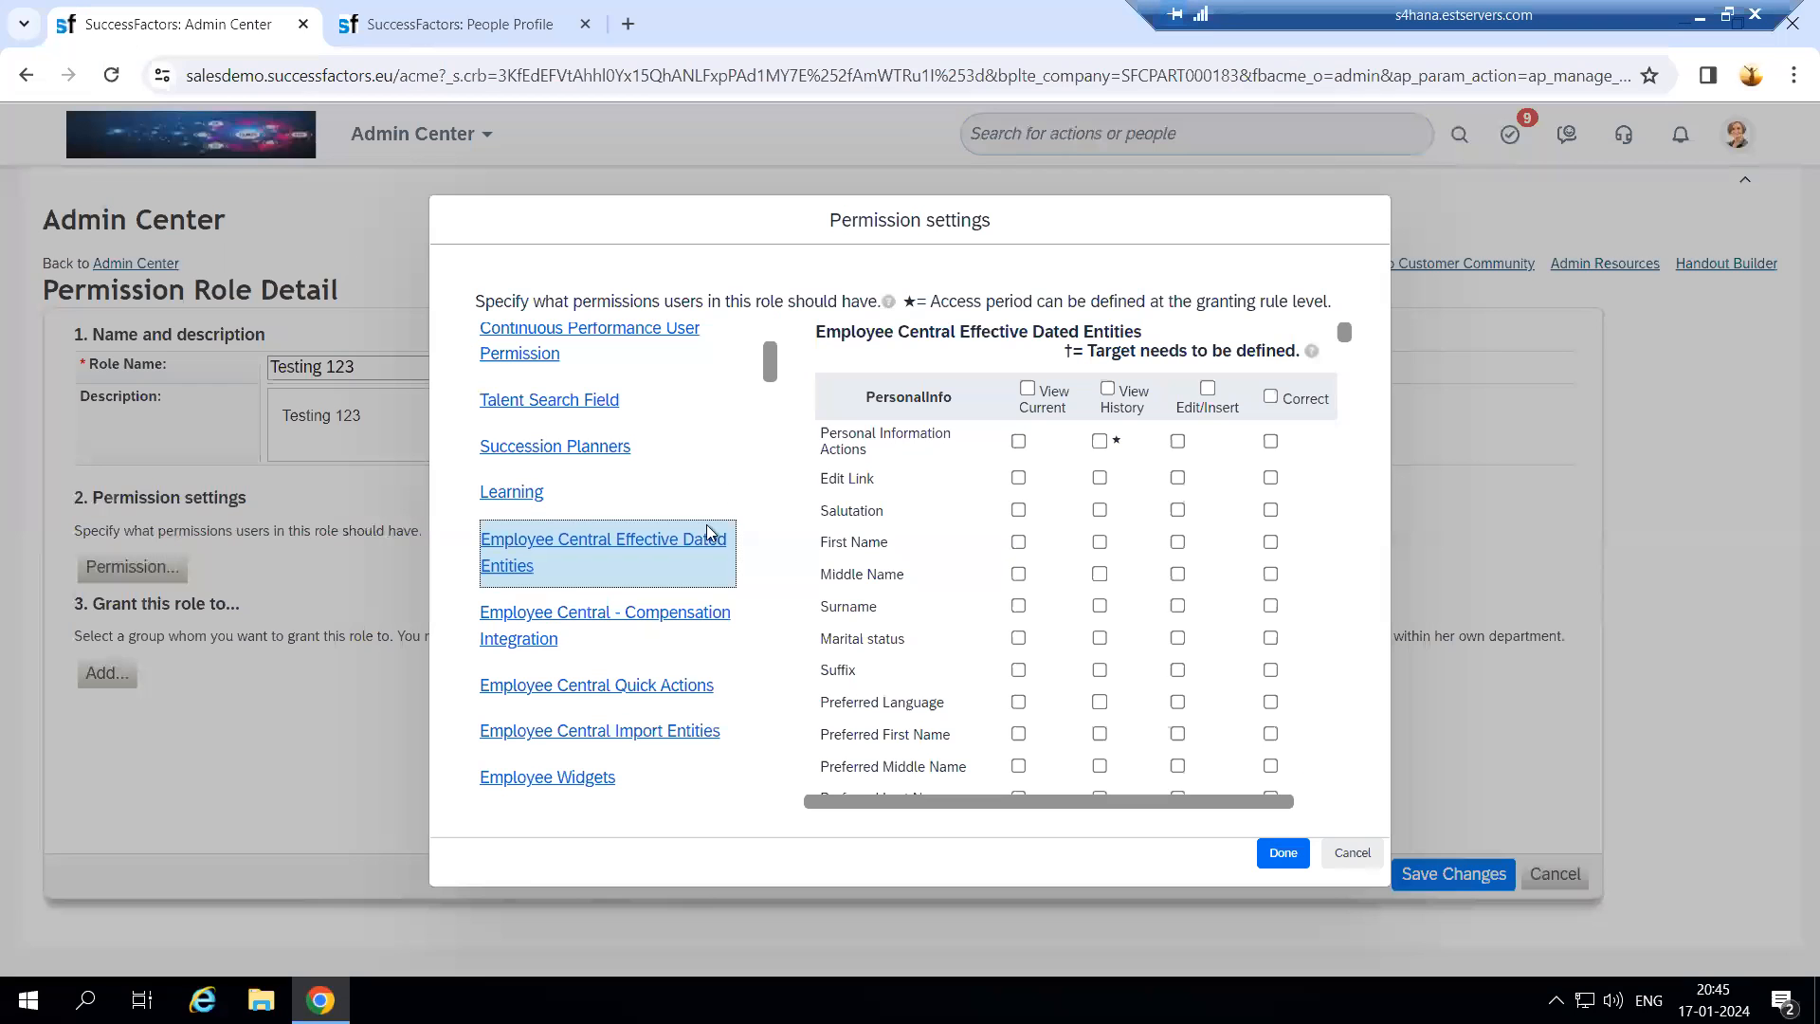
{"action": "scroll", "coordinate": [1038, 662], "scroll_direction": "down", "scroll_amount": 5}
{"action": "scroll", "coordinate": [1038, 663], "scroll_direction": "down", "scroll_amount": 10}
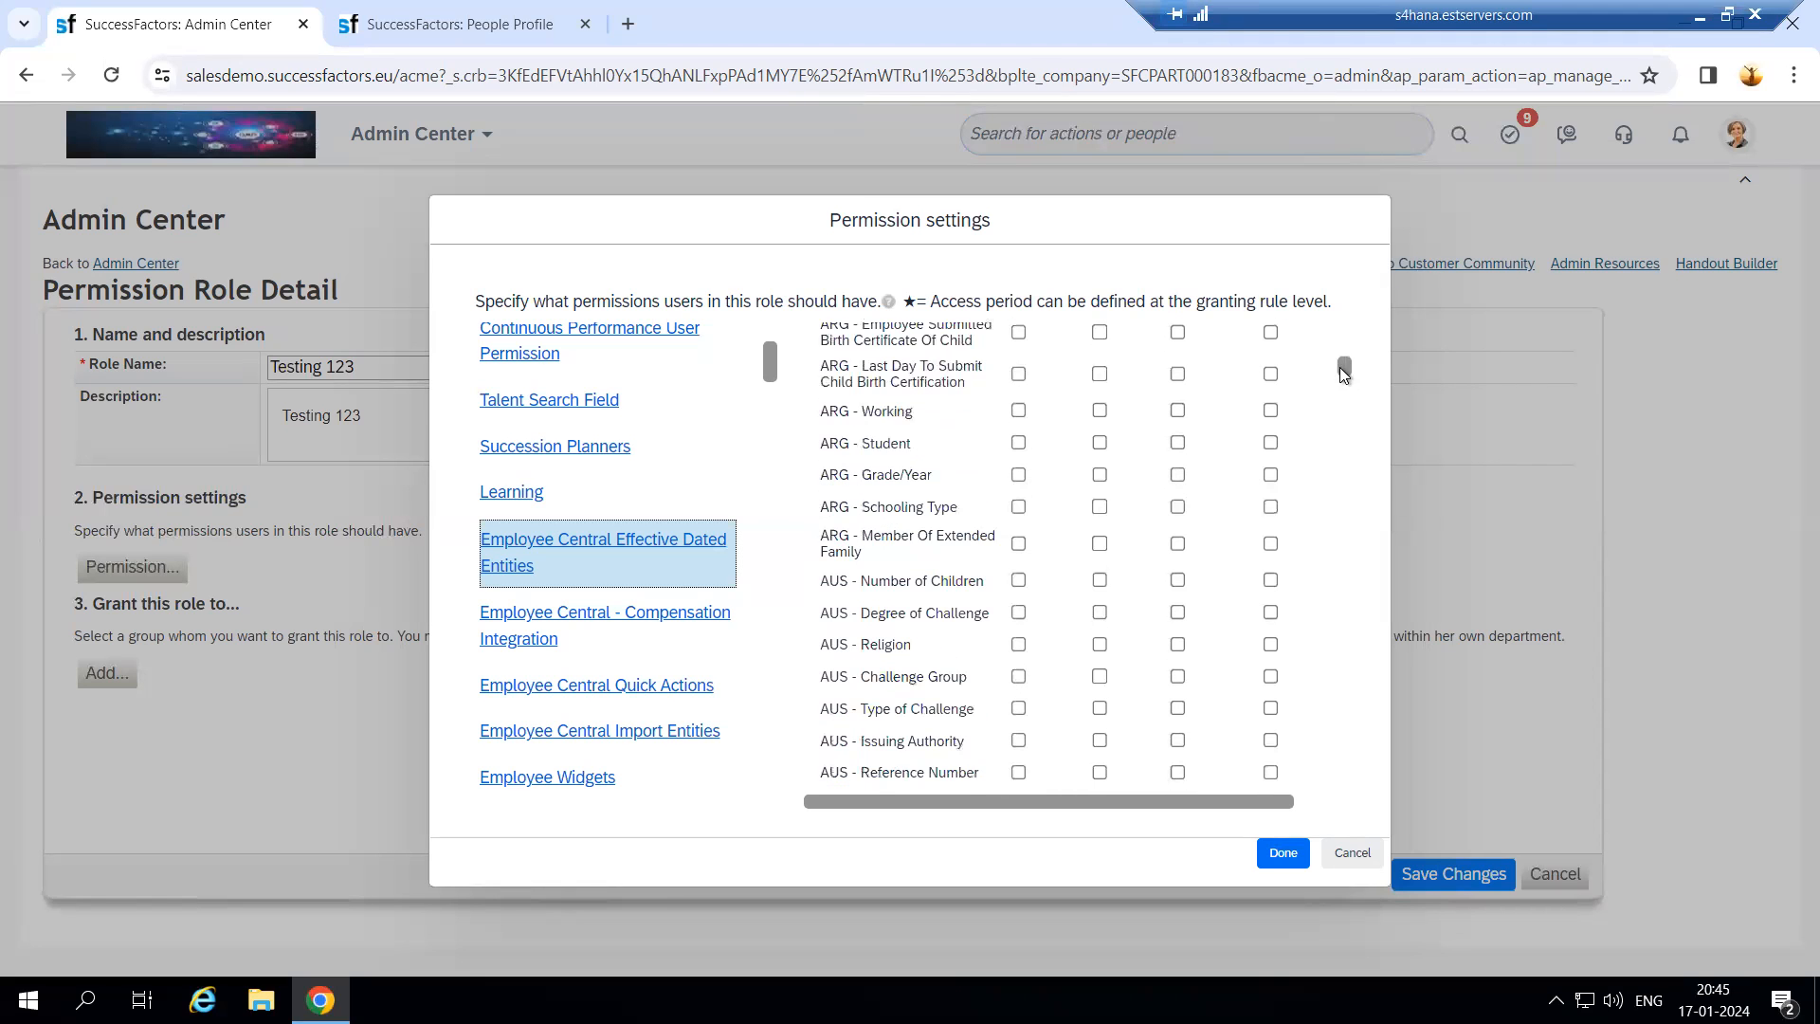
{"action": "left_click_drag", "start_coordinate": [1345, 366], "coordinate": [1346, 793]}
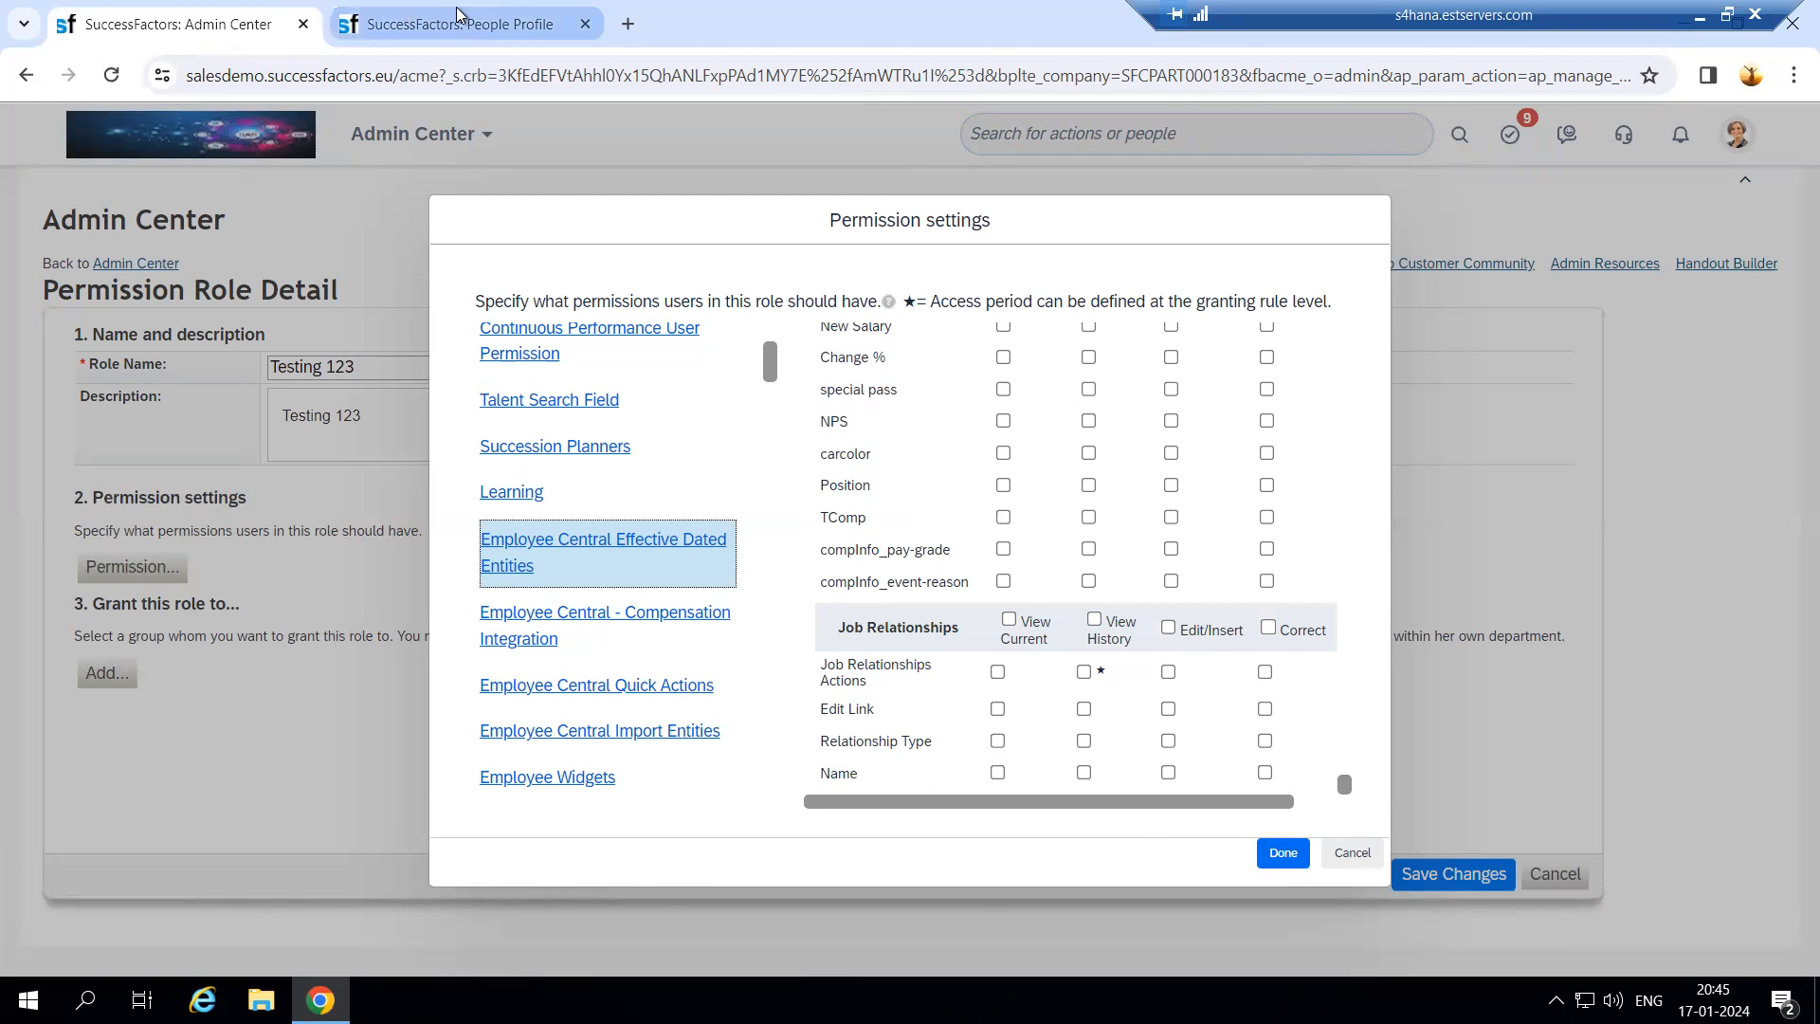
Step: Review the PersonalInfo block on the employee's profile and open its edit form, closing it without changes
{"action": "left_click", "coordinate": [384, 17]}
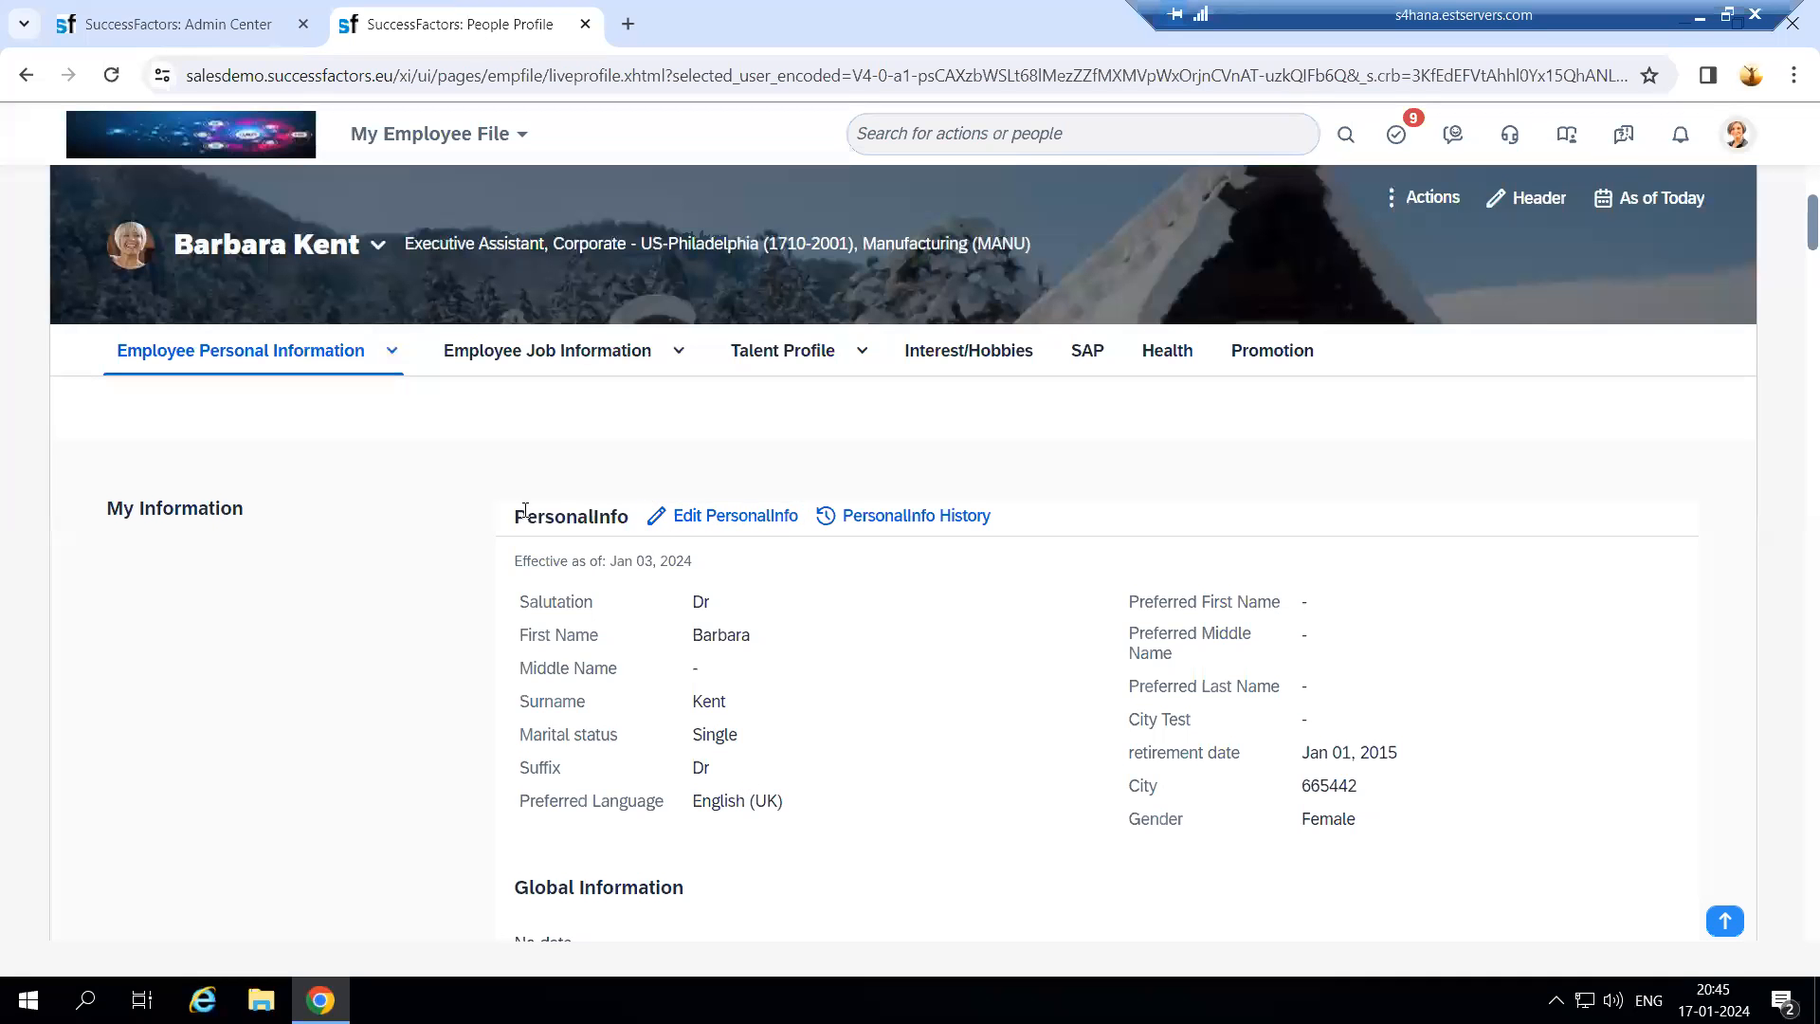
{"action": "left_click_drag", "start_coordinate": [503, 516], "coordinate": [617, 521]}
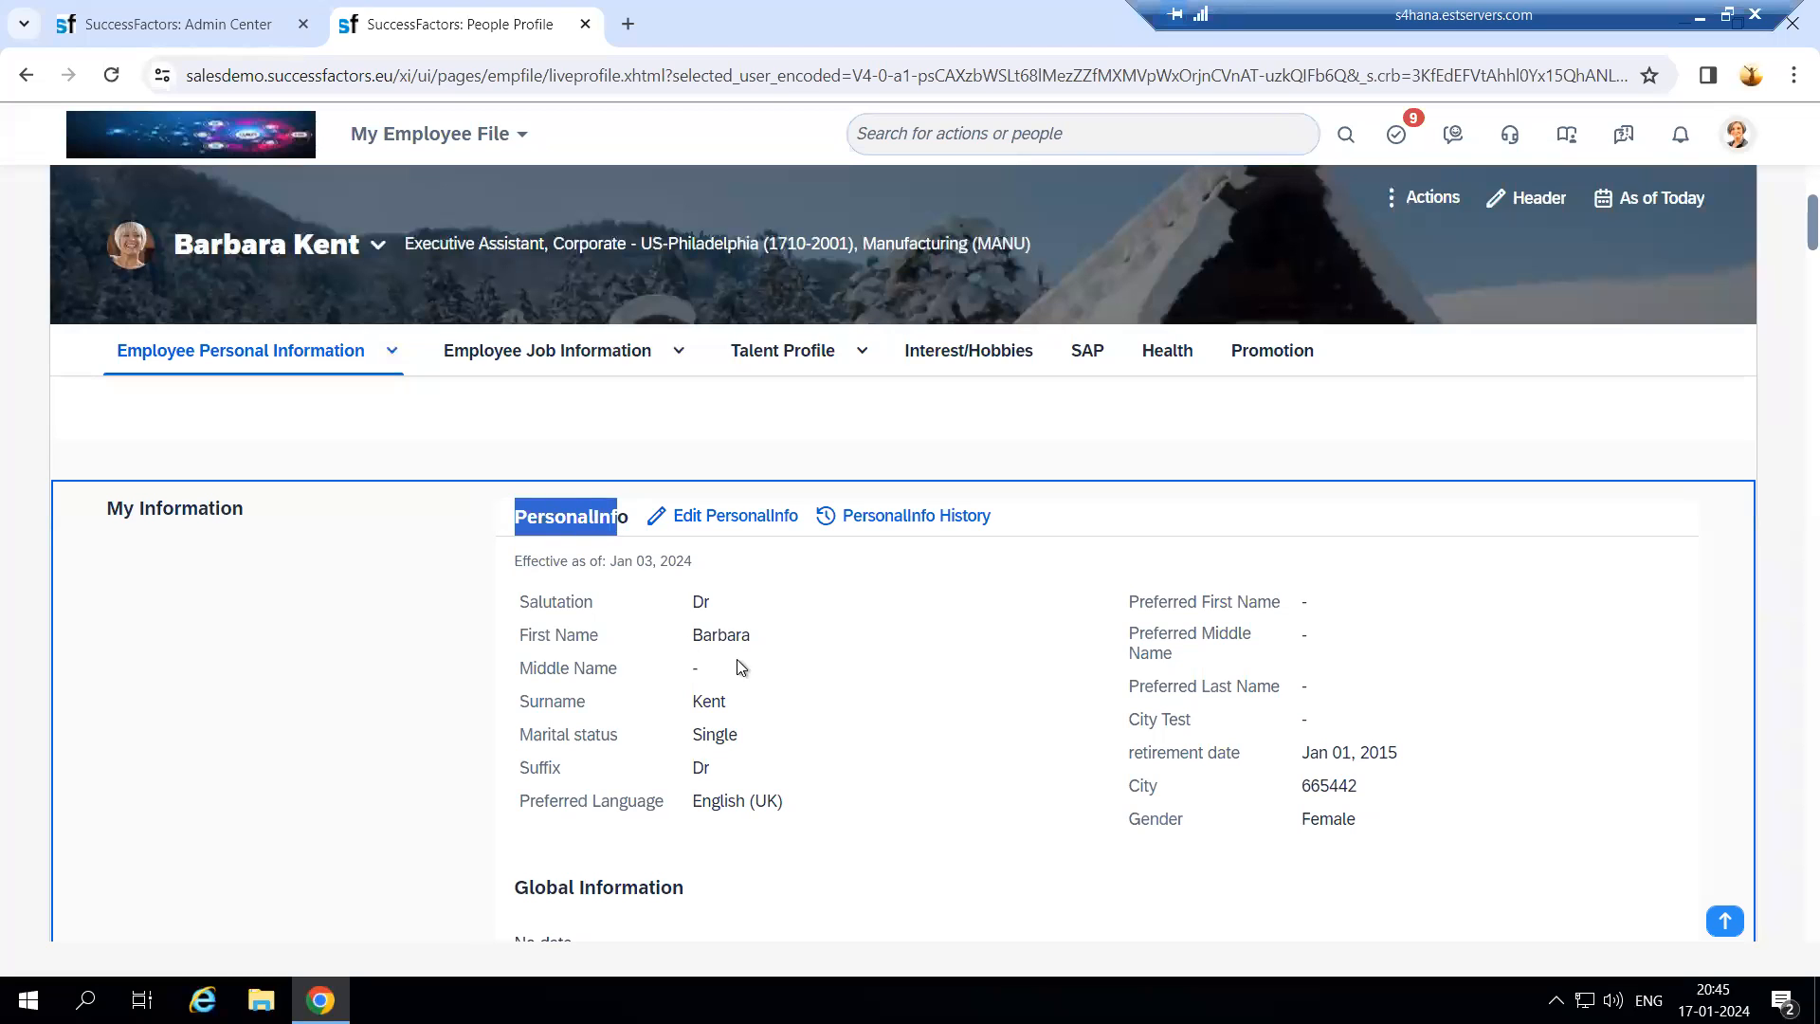
{"action": "left_click", "coordinate": [859, 667]}
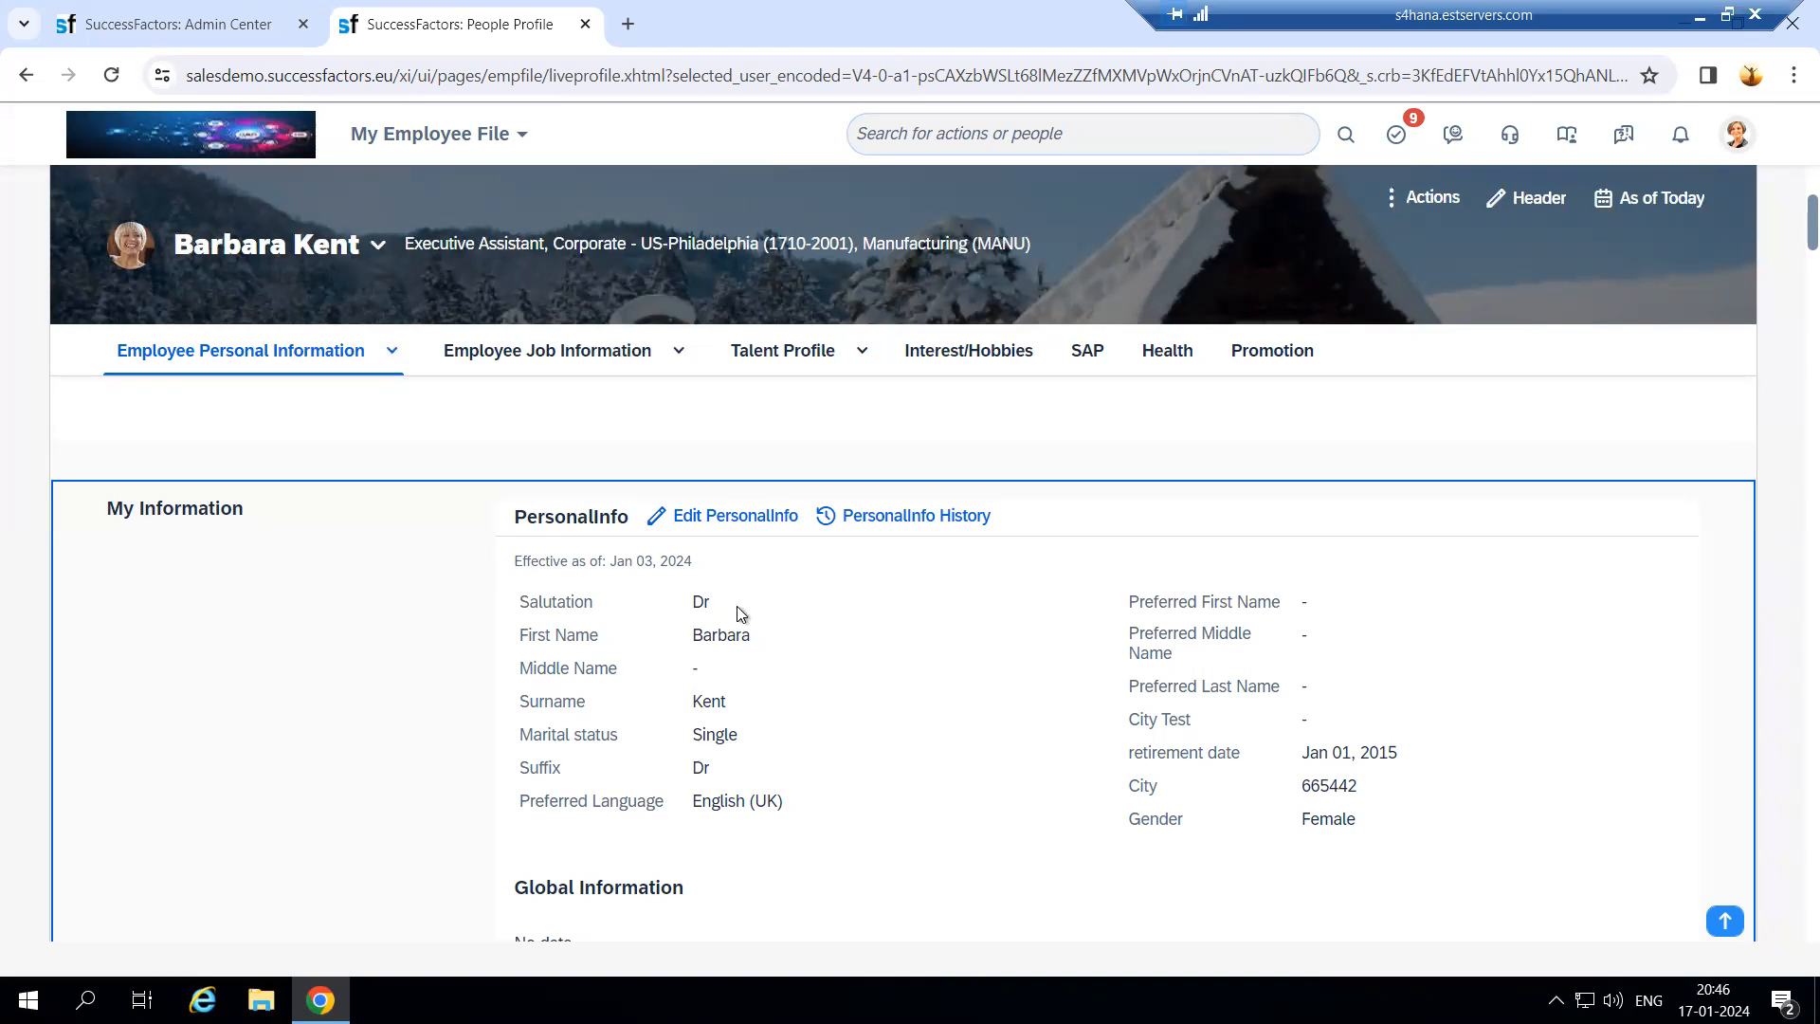
{"action": "scroll", "coordinate": [777, 628], "scroll_direction": "down", "scroll_amount": 1}
{"action": "left_click", "coordinate": [664, 397]}
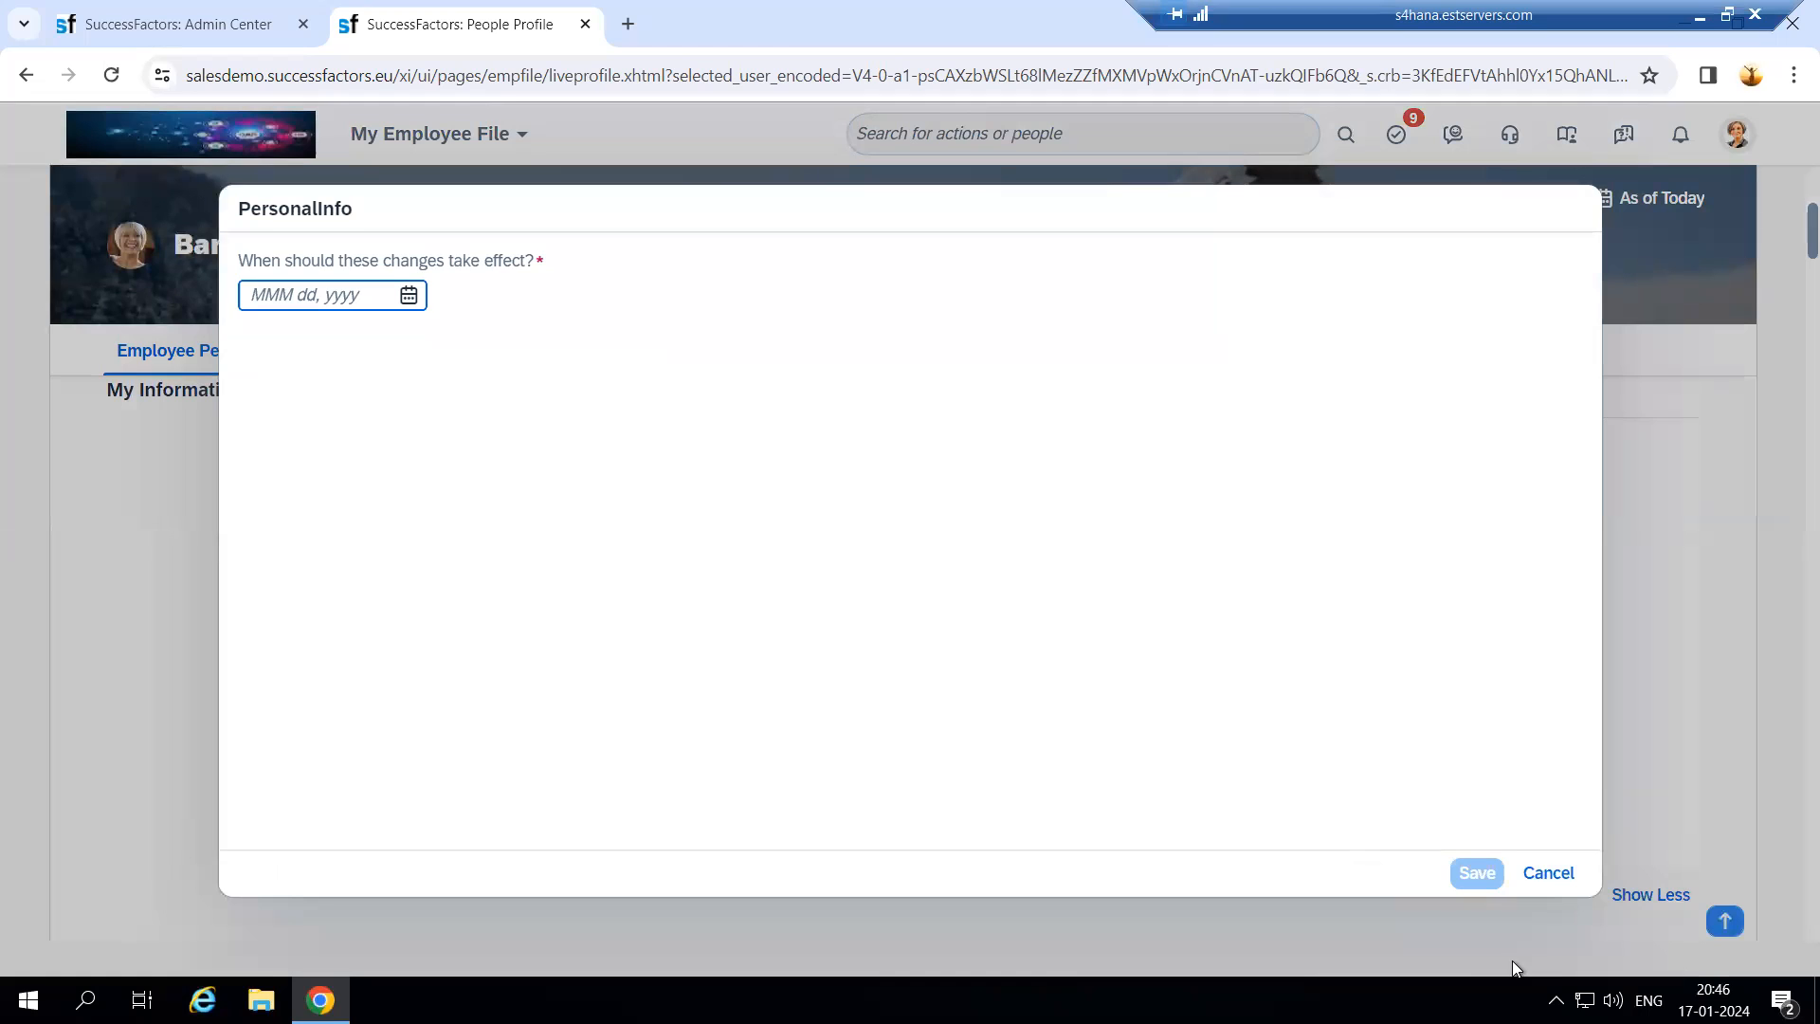
{"action": "left_click", "coordinate": [1548, 872]}
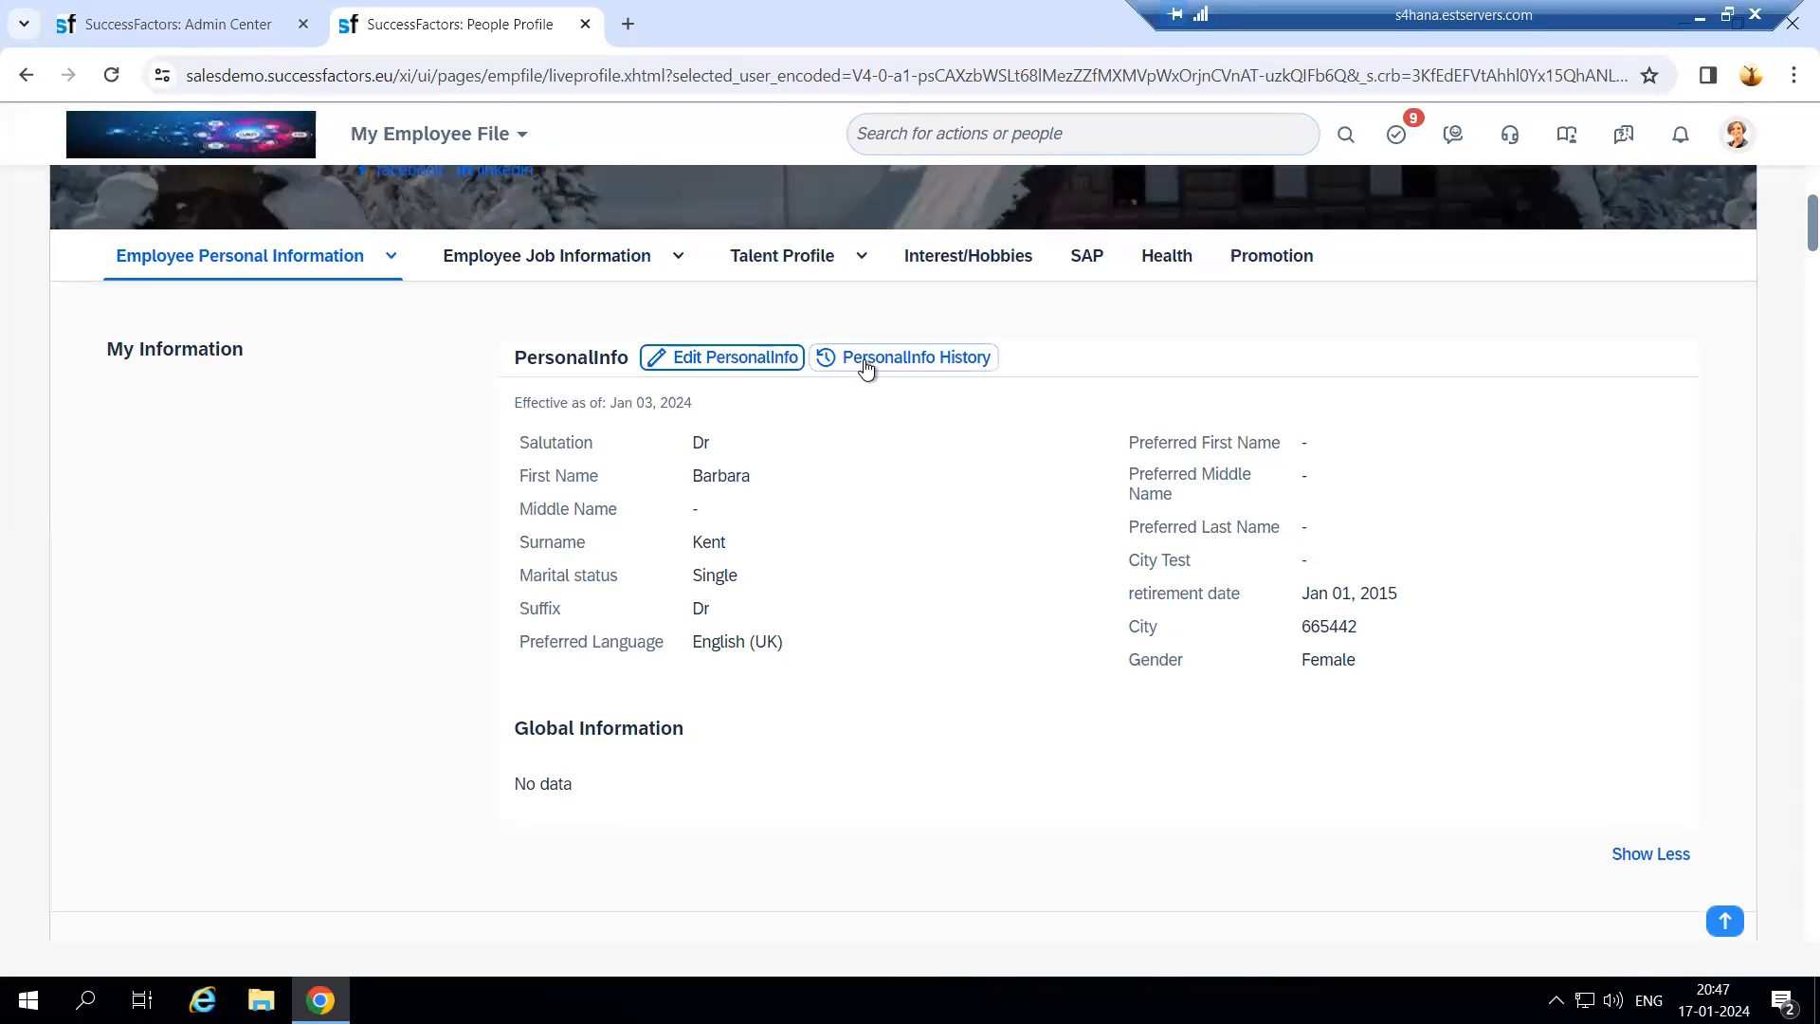
Step: Examine the Biographical Info section of the employee's profile
{"action": "scroll", "coordinate": [743, 642], "scroll_direction": "down", "scroll_amount": 5}
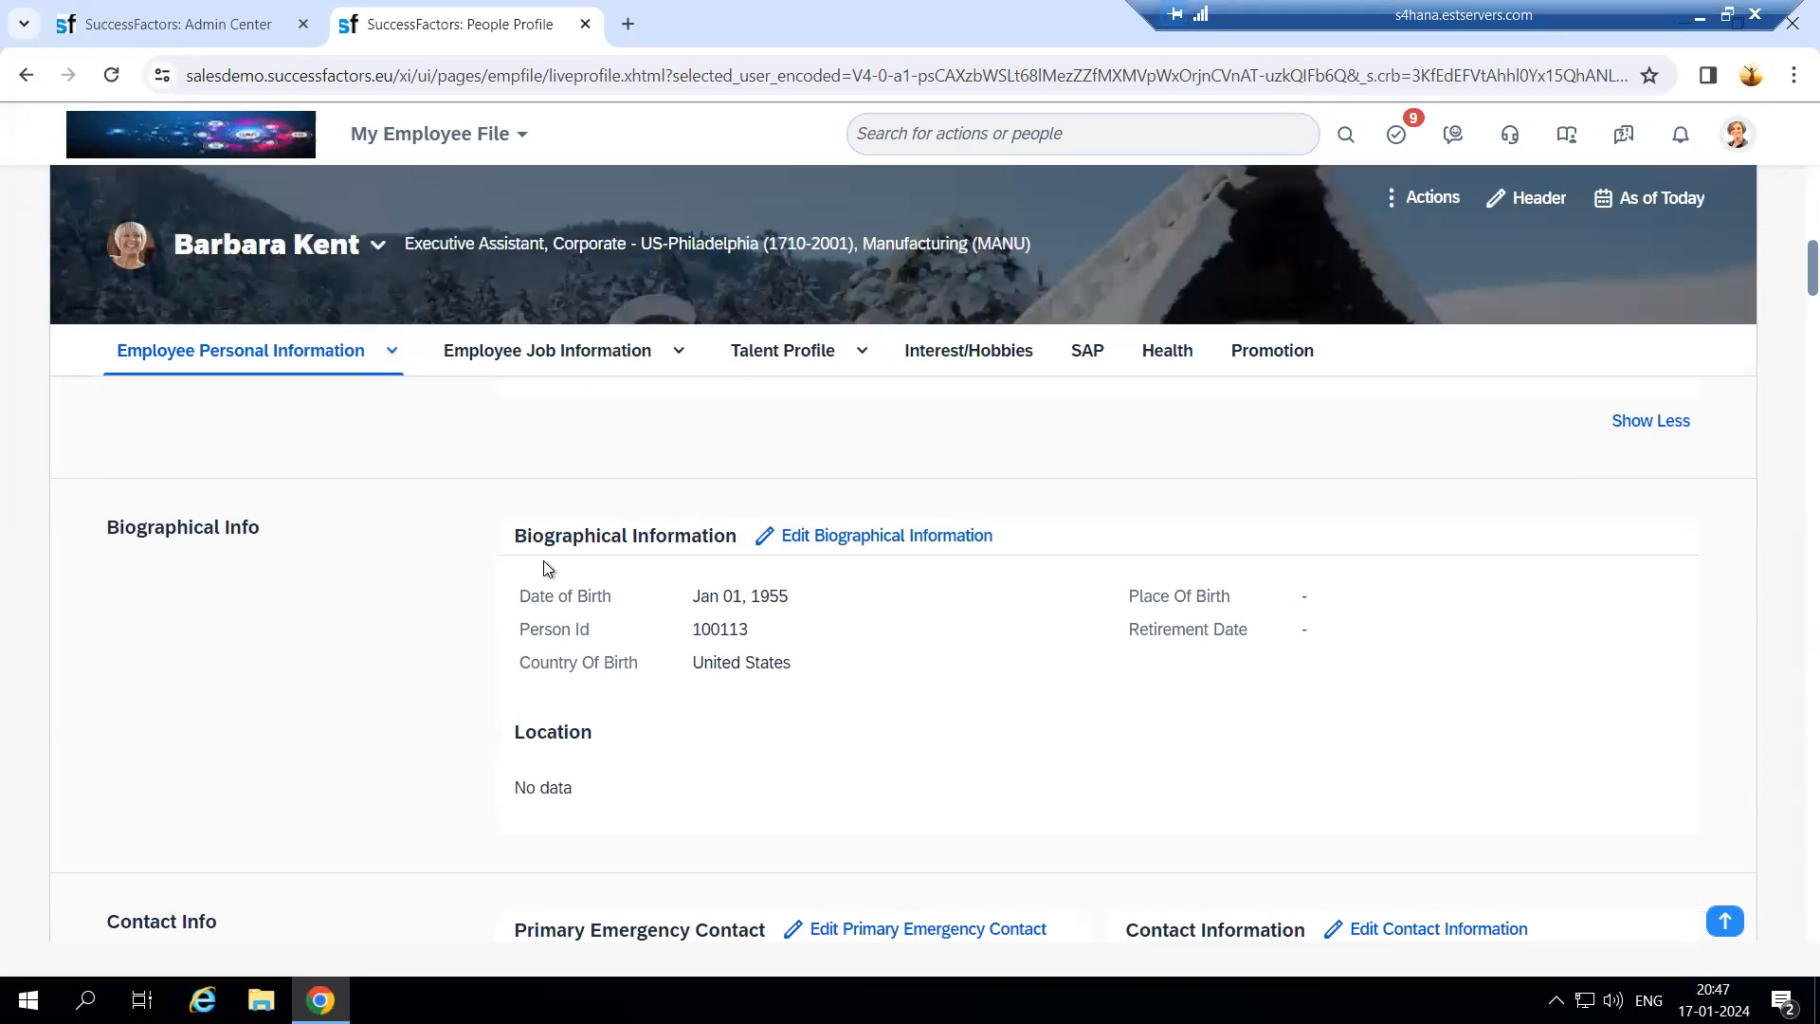
{"action": "double_click", "coordinate": [214, 536]}
{"action": "left_click", "coordinate": [390, 522]}
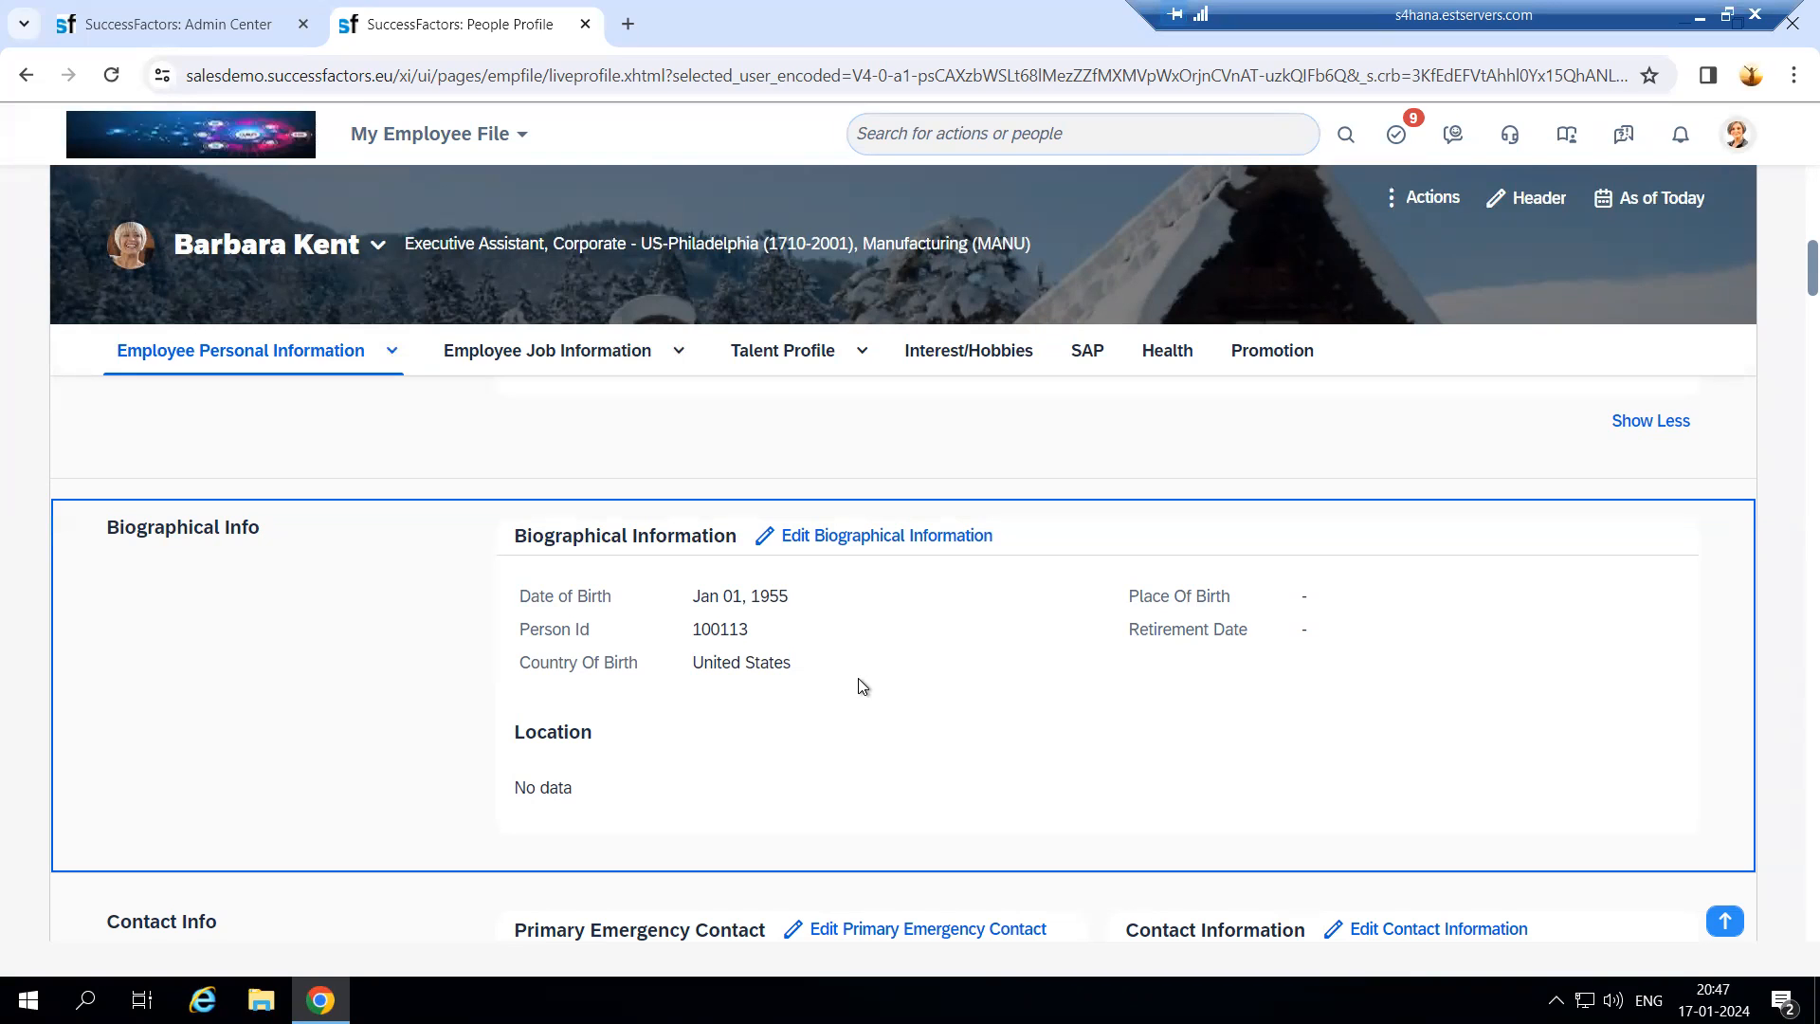
Step: Open the employee's PersonalInfo History, examine the Jan 01, 1996 and Jan 03, 2024 records, and close it
{"action": "scroll", "coordinate": [963, 679], "scroll_direction": "up", "scroll_amount": 5}
{"action": "left_click", "coordinate": [834, 486]}
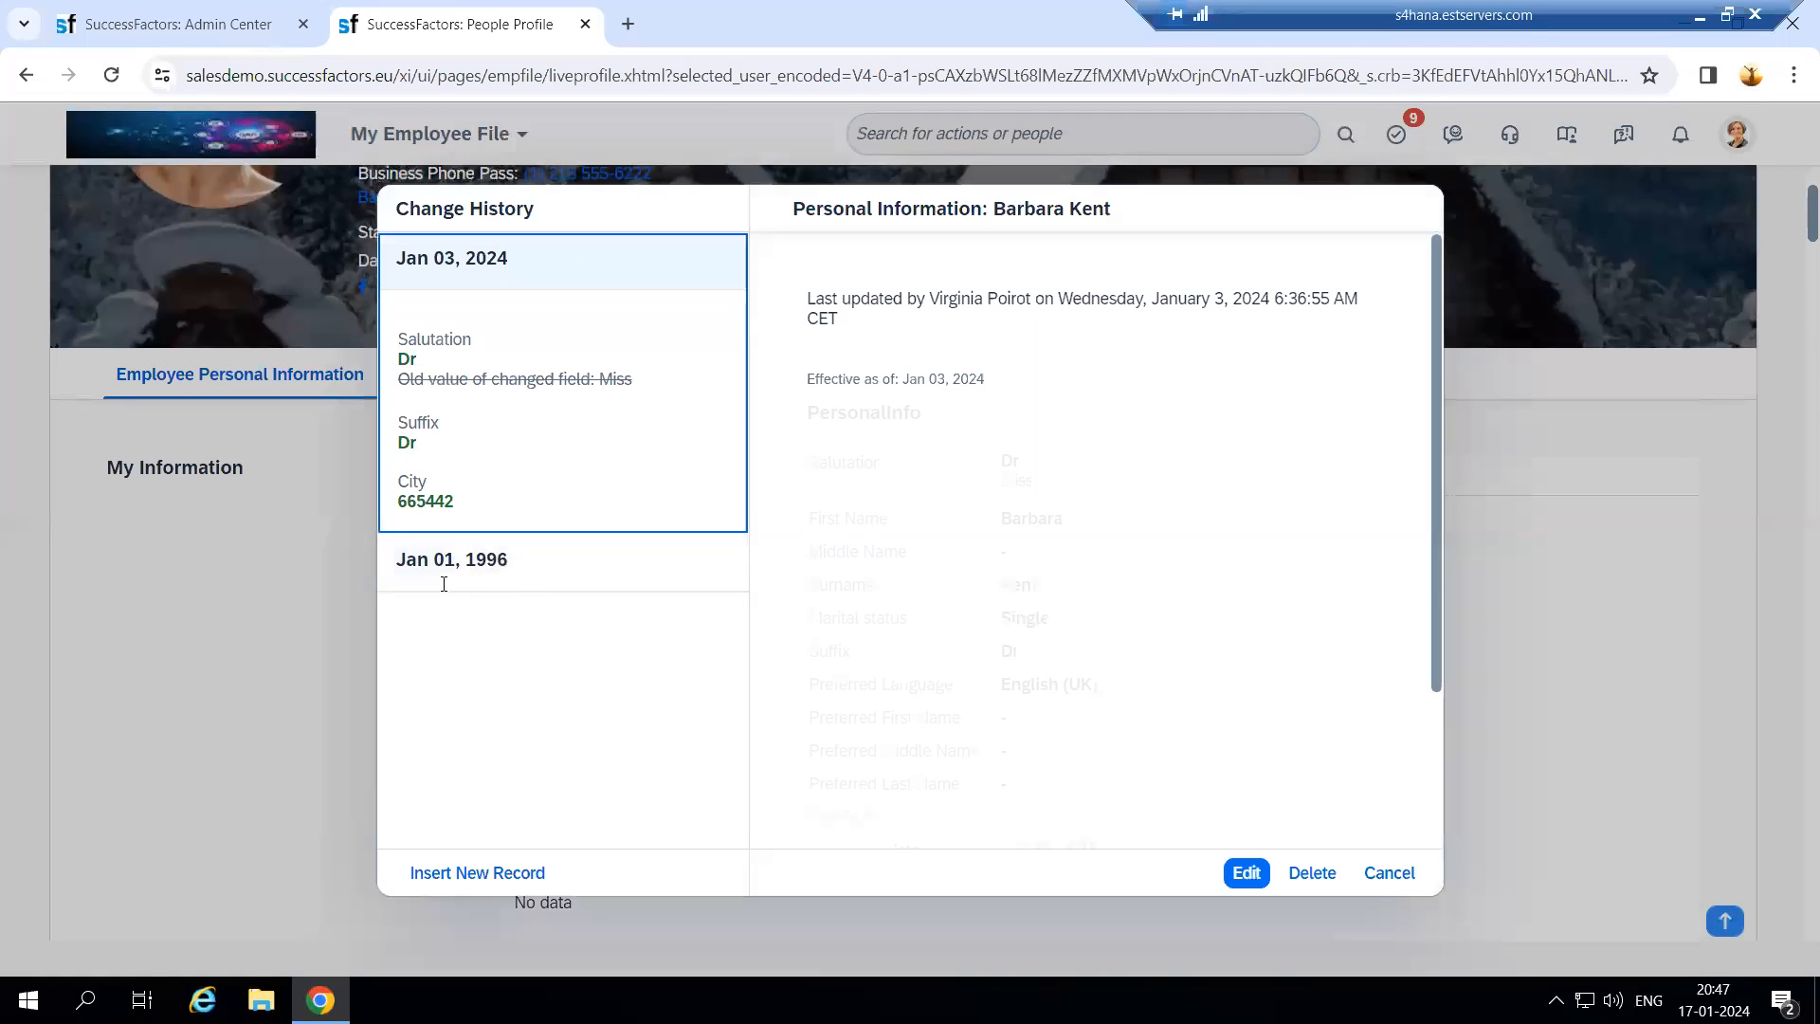
{"action": "left_click", "coordinate": [444, 569]}
{"action": "left_click_drag", "start_coordinate": [408, 560], "coordinate": [540, 557]}
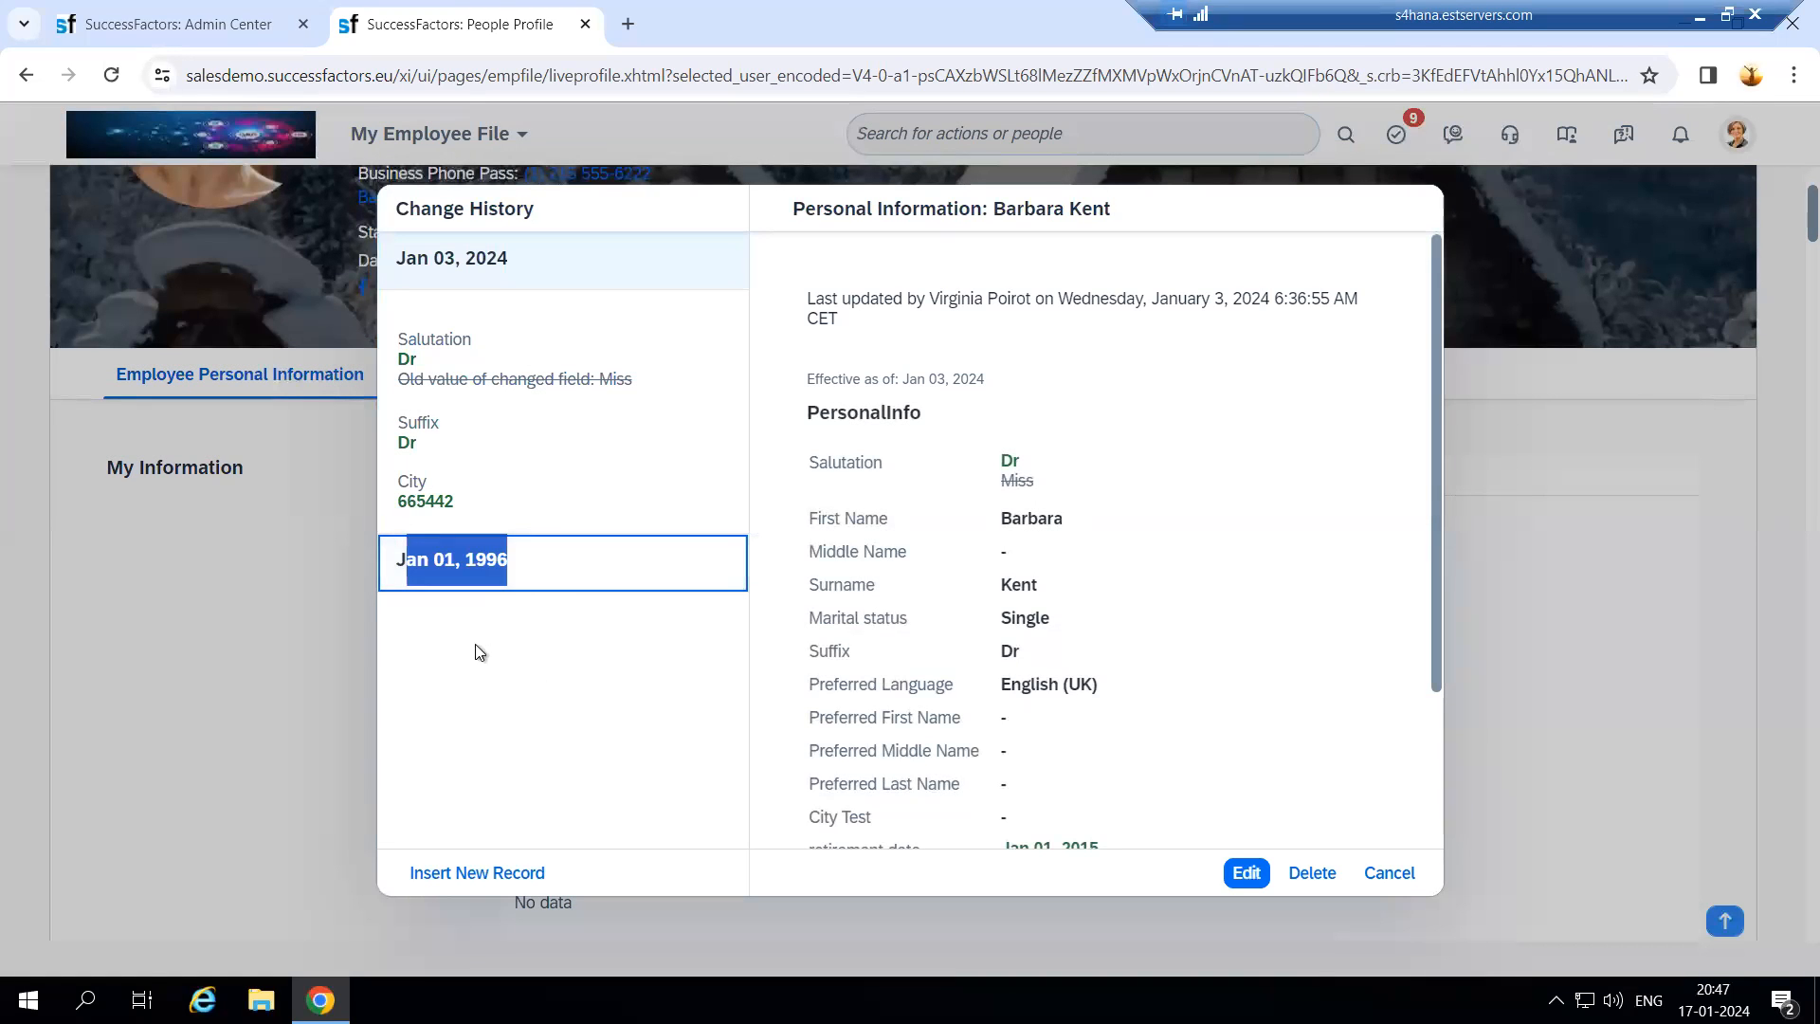
{"action": "left_click", "coordinate": [559, 648]}
{"action": "left_click_drag", "start_coordinate": [400, 256], "coordinate": [524, 284]}
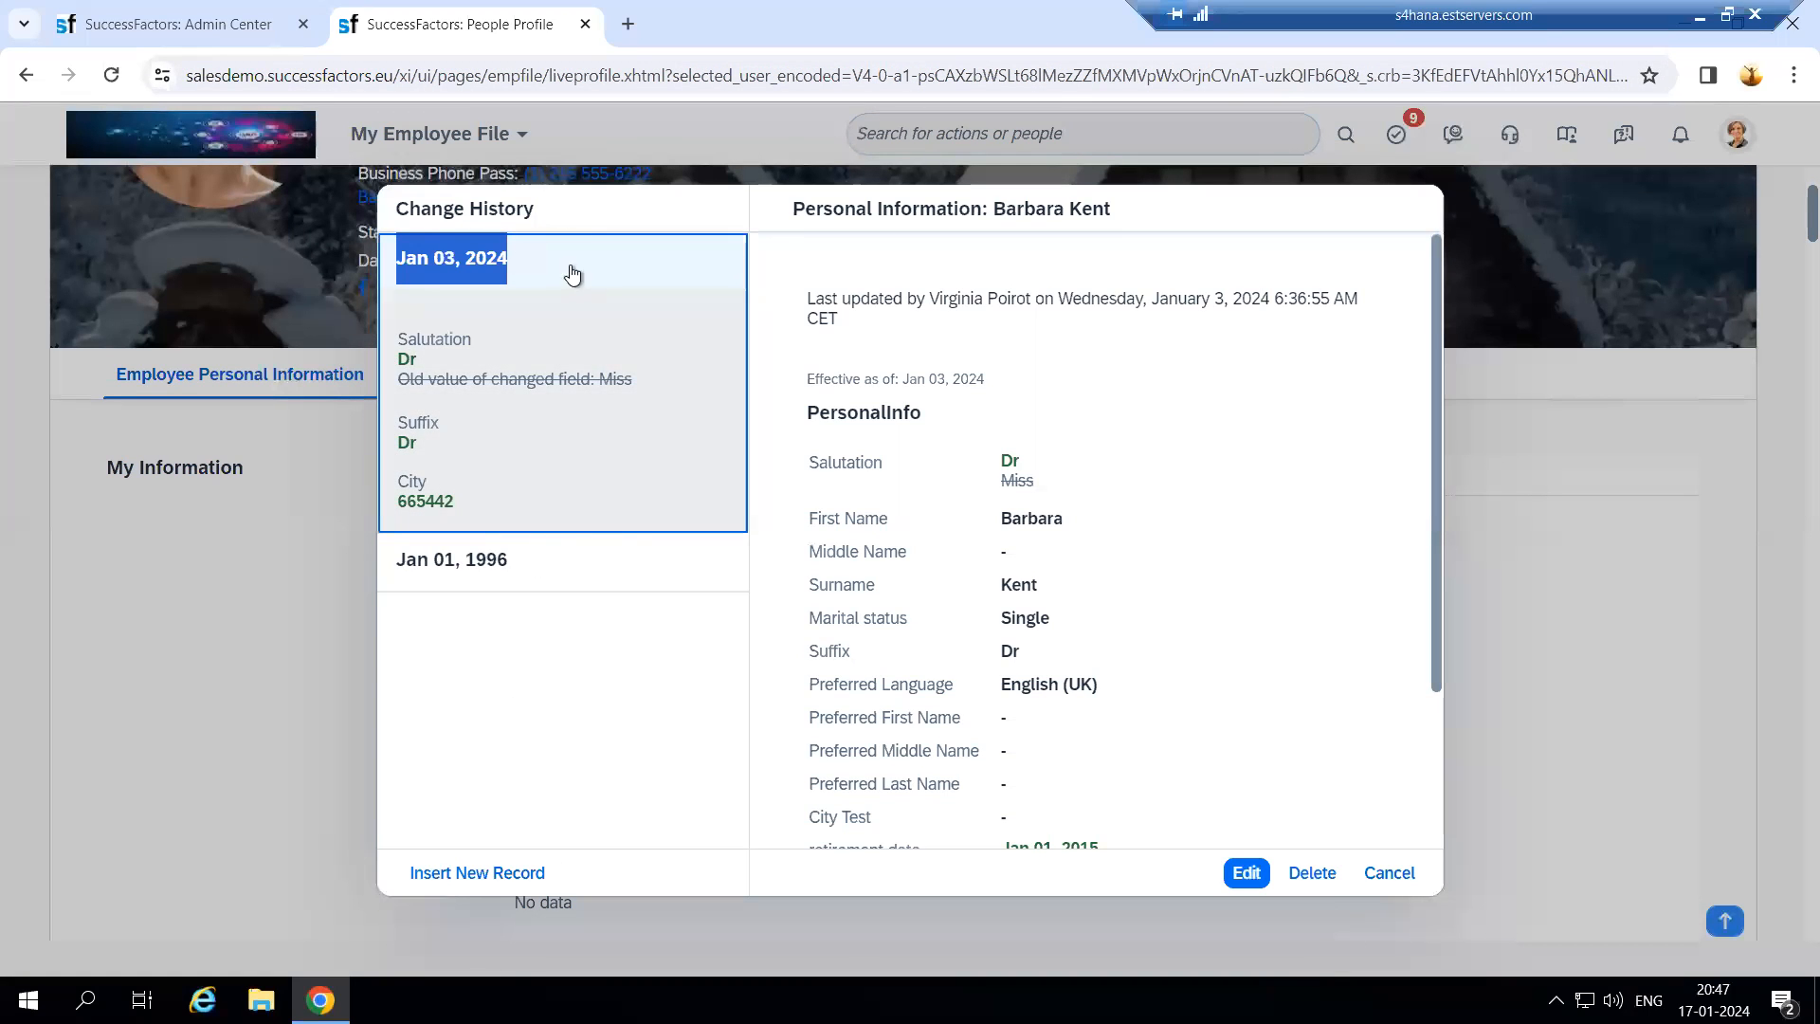
{"action": "left_click", "coordinate": [1397, 872]}
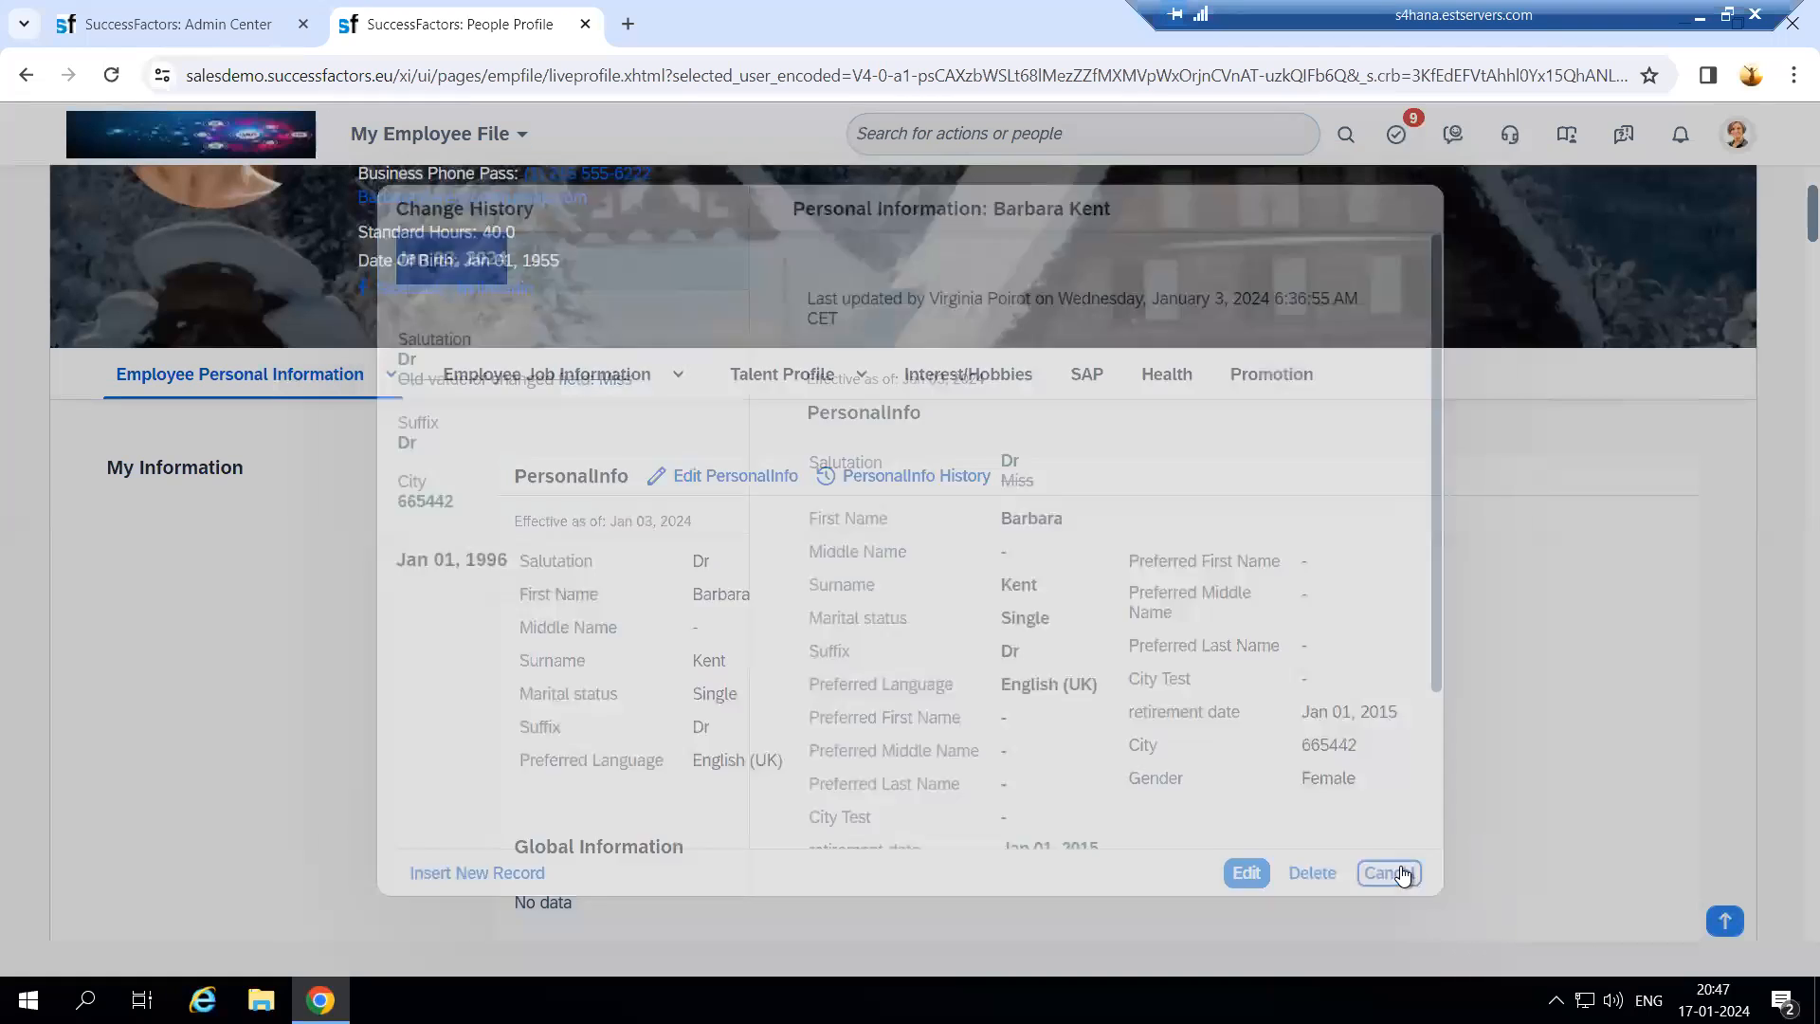
Step: Compare the Biographical Information and Contact Info sections on the profile with the PersonalInfo block
{"action": "scroll", "coordinate": [696, 764], "scroll_direction": "down", "scroll_amount": 1}
{"action": "scroll", "coordinate": [512, 881], "scroll_direction": "down", "scroll_amount": 2}
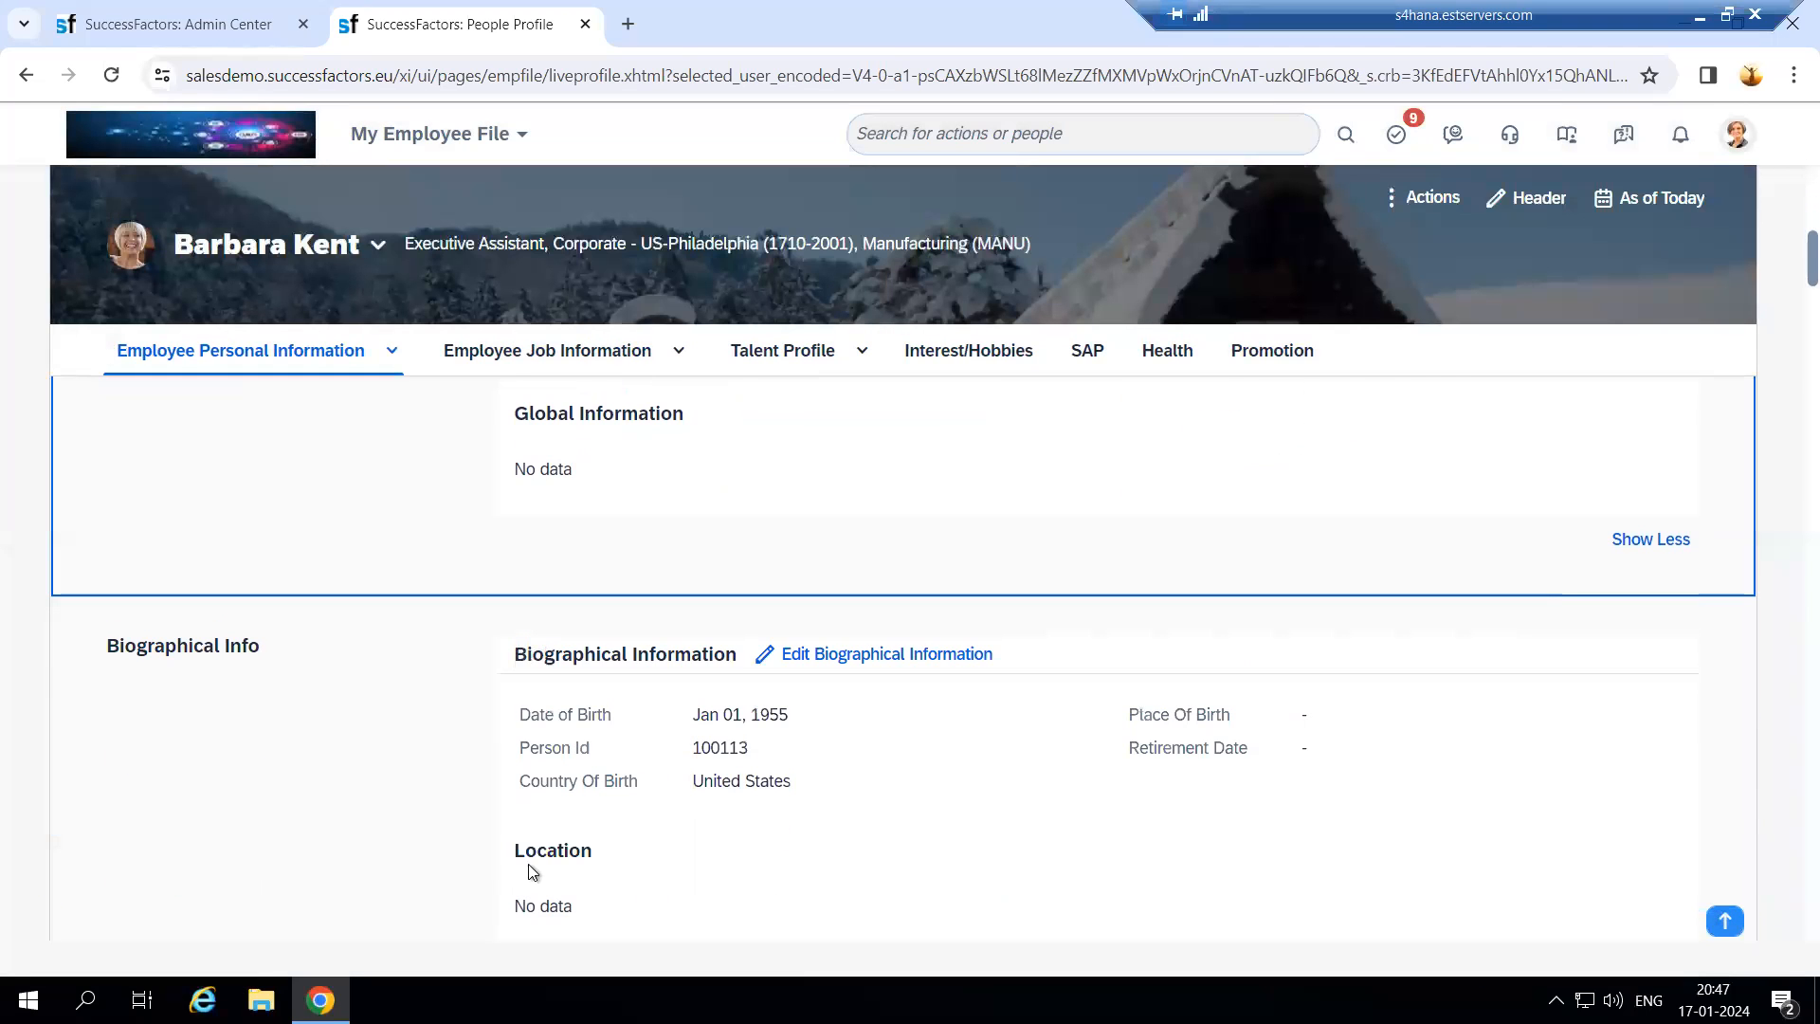
{"action": "scroll", "coordinate": [737, 771], "scroll_direction": "down", "scroll_amount": 2}
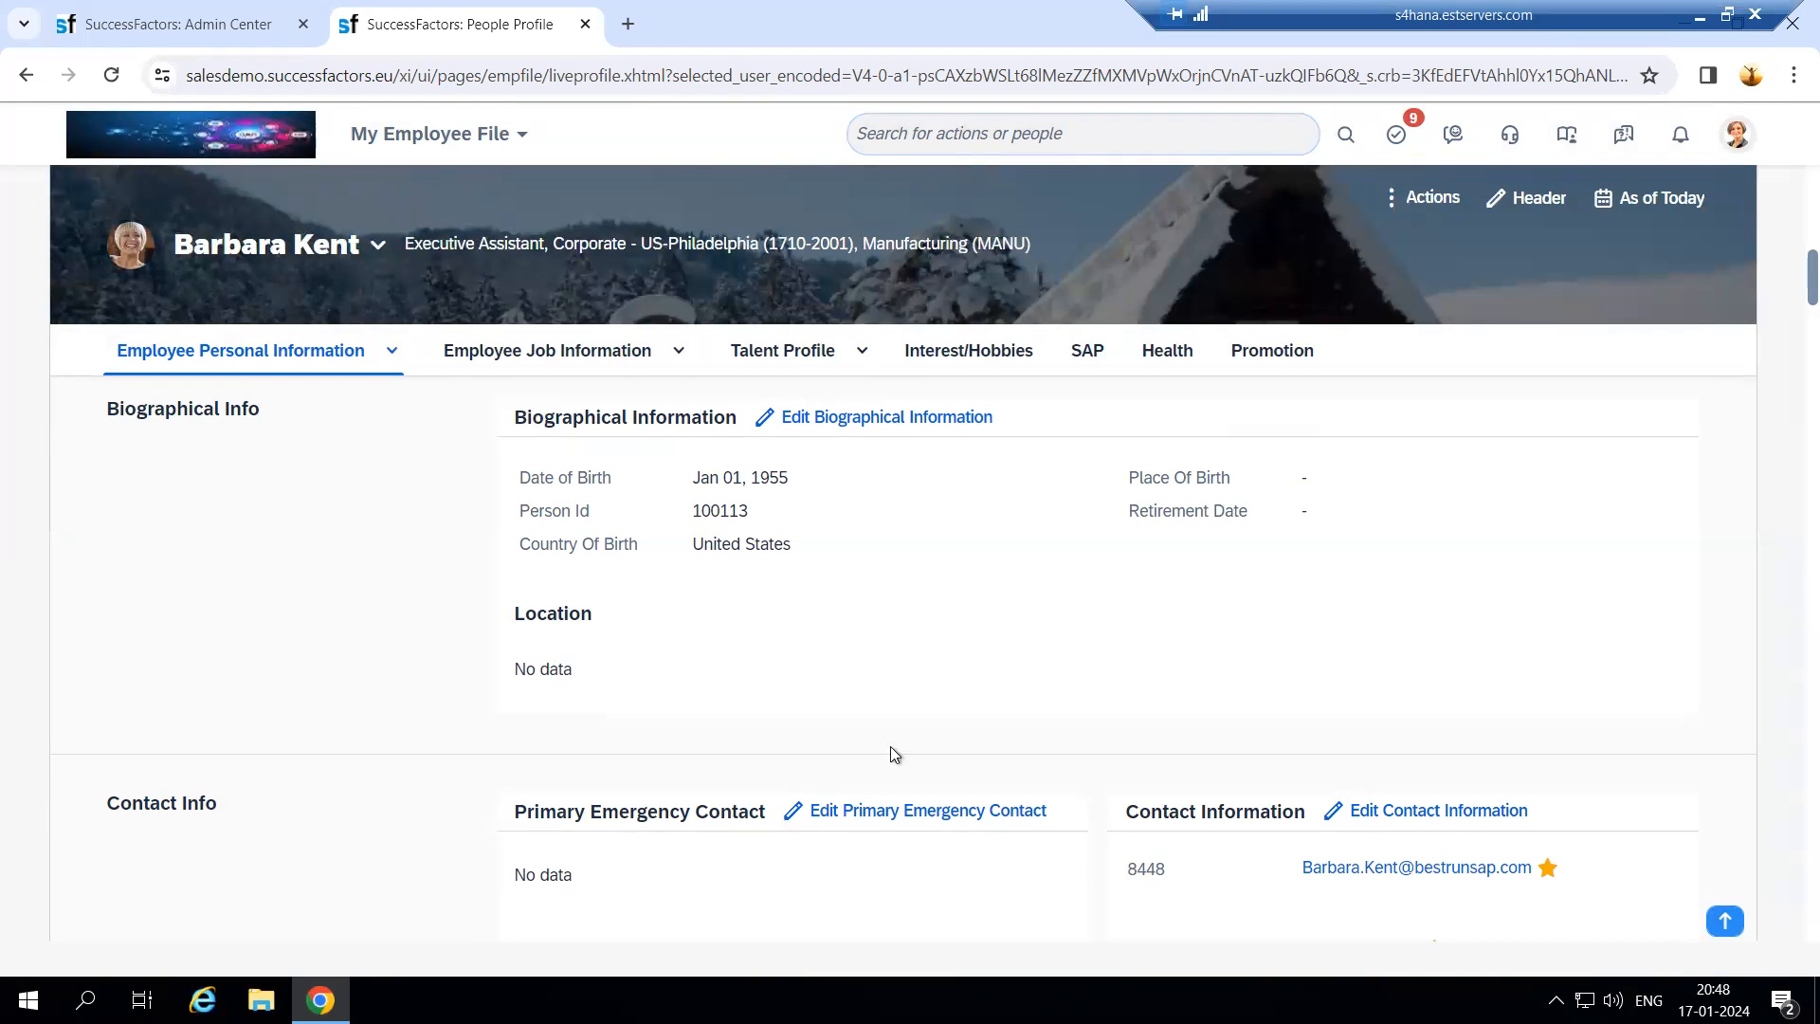
Step: Return to the role's permission settings and examine the effective-dated fields from PersonalInfo through to Job Information
{"action": "left_click", "coordinate": [223, 32]}
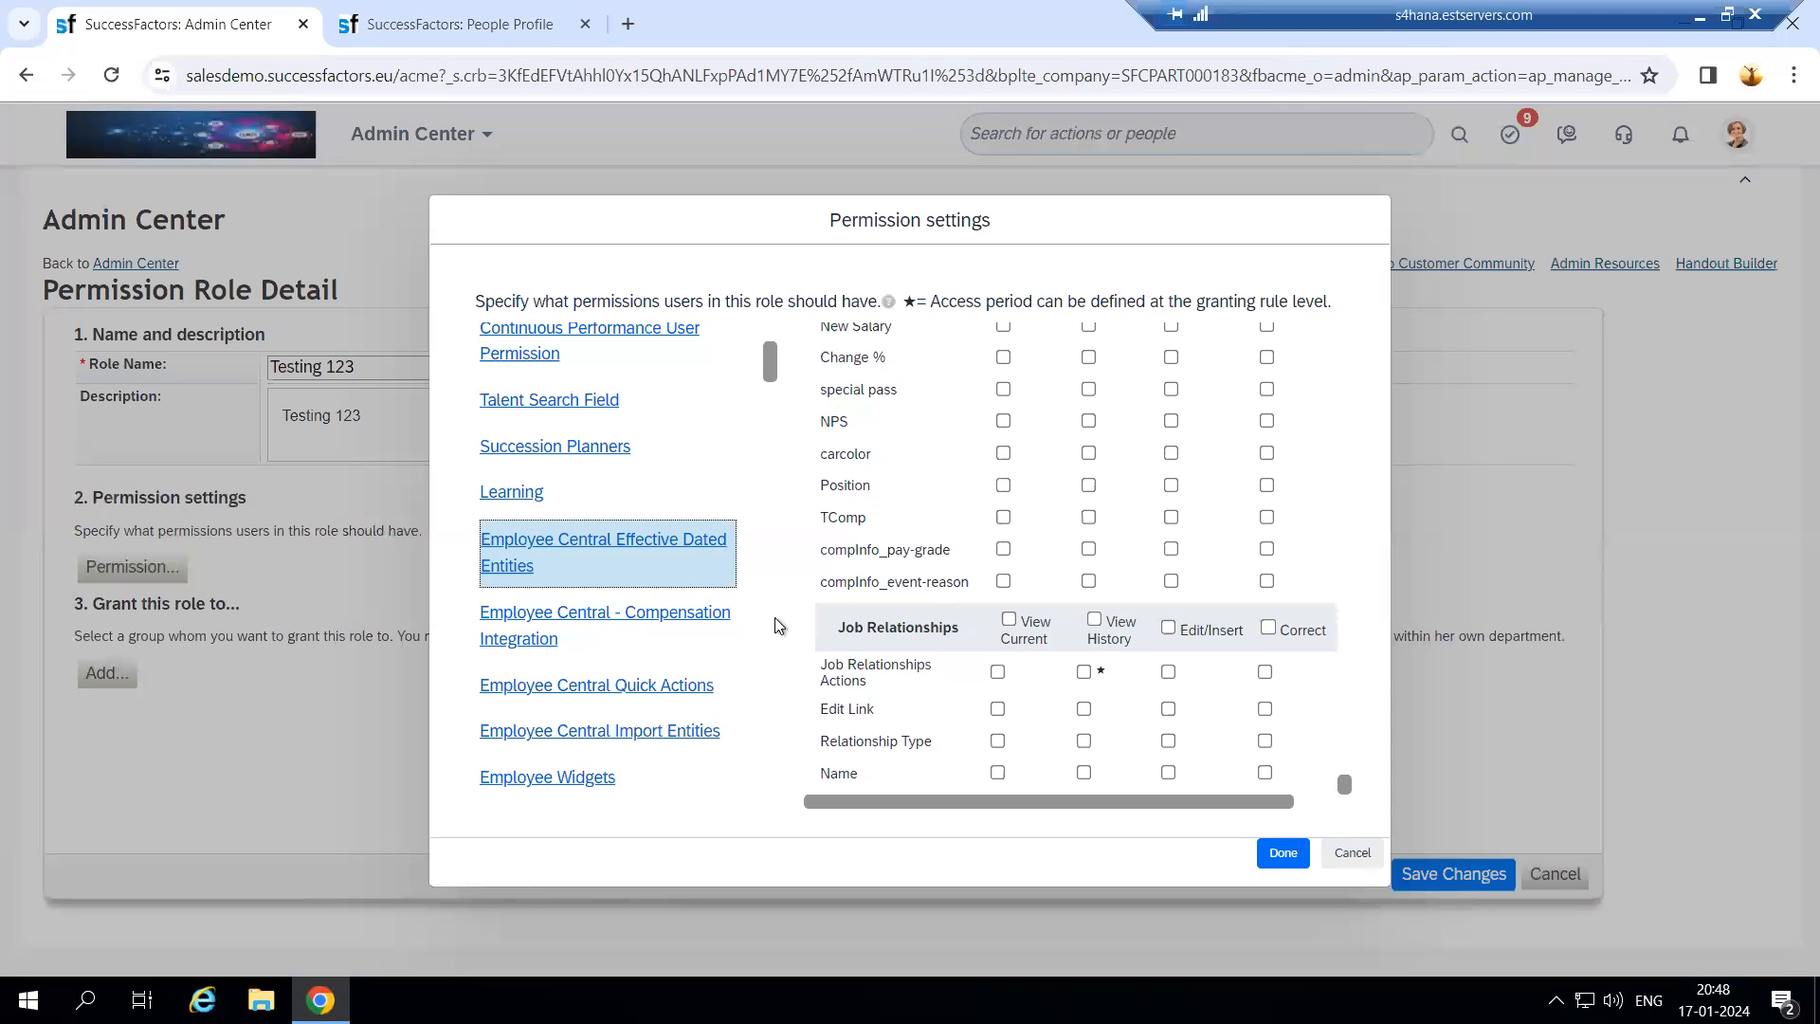
{"action": "scroll", "coordinate": [1007, 668], "scroll_direction": "up", "scroll_amount": 5}
{"action": "scroll", "coordinate": [1036, 713], "scroll_direction": "down", "scroll_amount": 5}
{"action": "left_click_drag", "start_coordinate": [1351, 782], "coordinate": [1371, 327]}
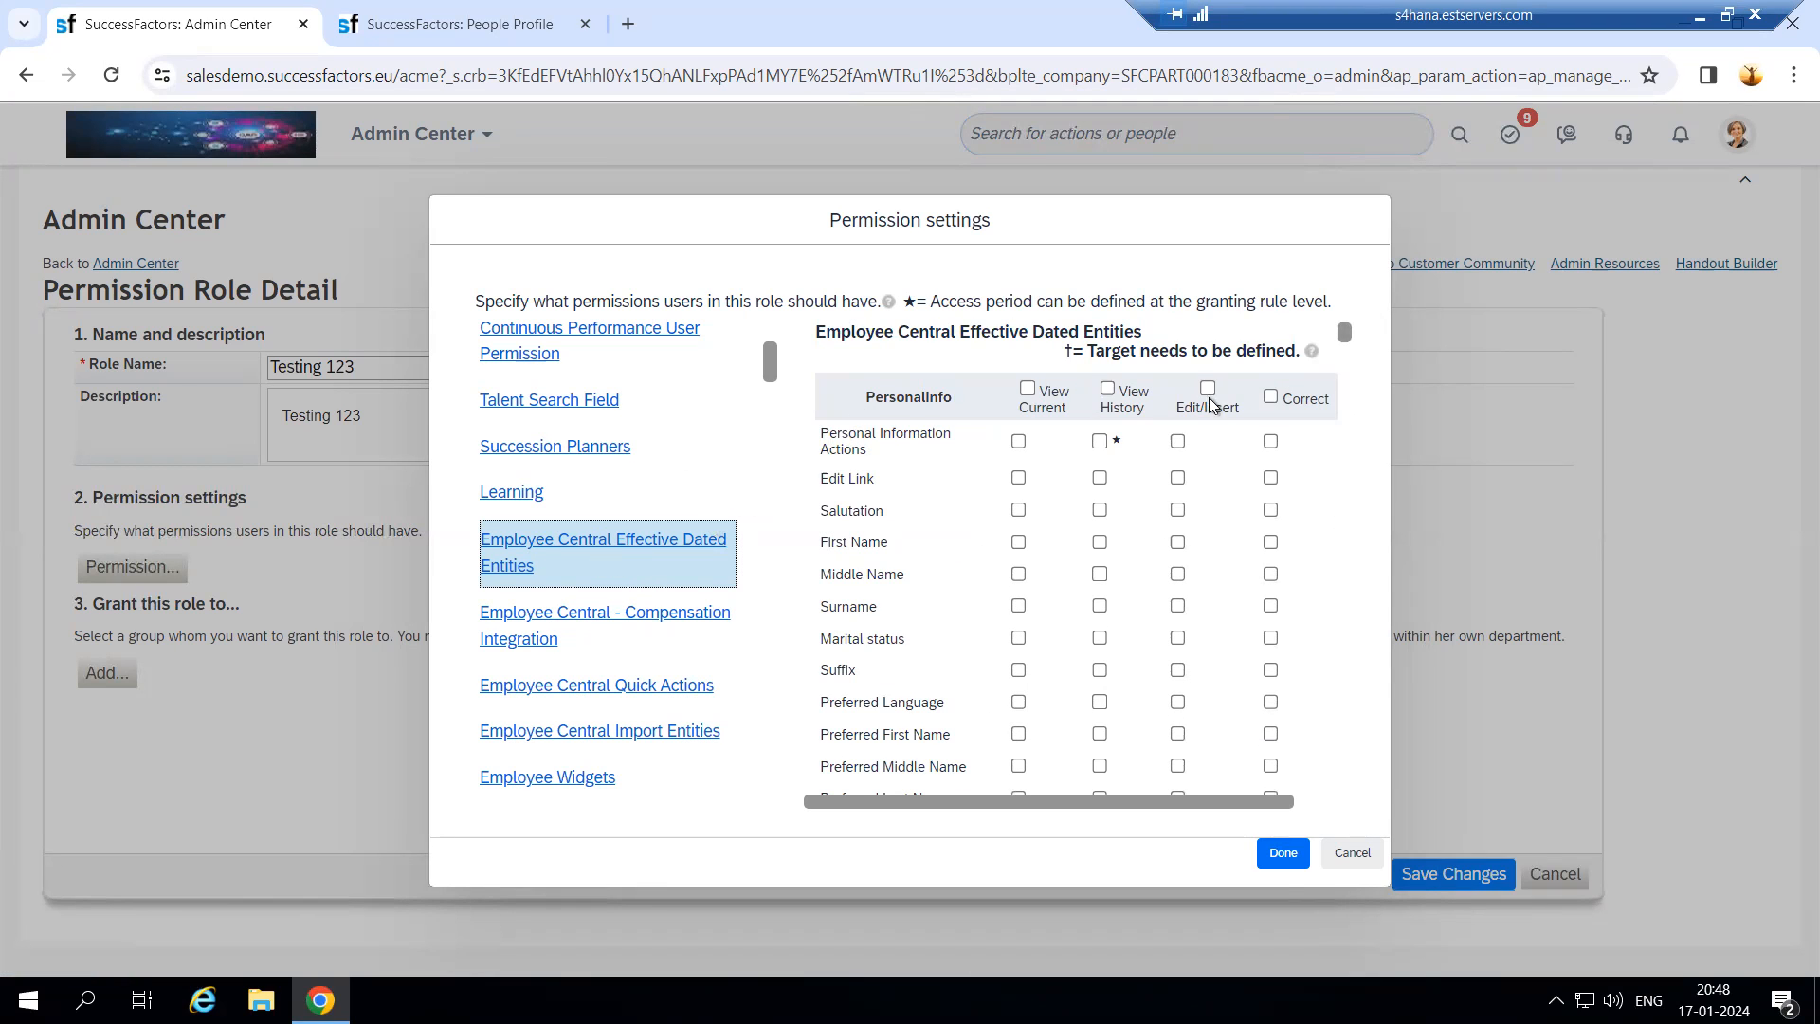
{"action": "scroll", "coordinate": [1057, 569], "scroll_direction": "down", "scroll_amount": 15}
{"action": "scroll", "coordinate": [1058, 596], "scroll_direction": "down", "scroll_amount": 20}
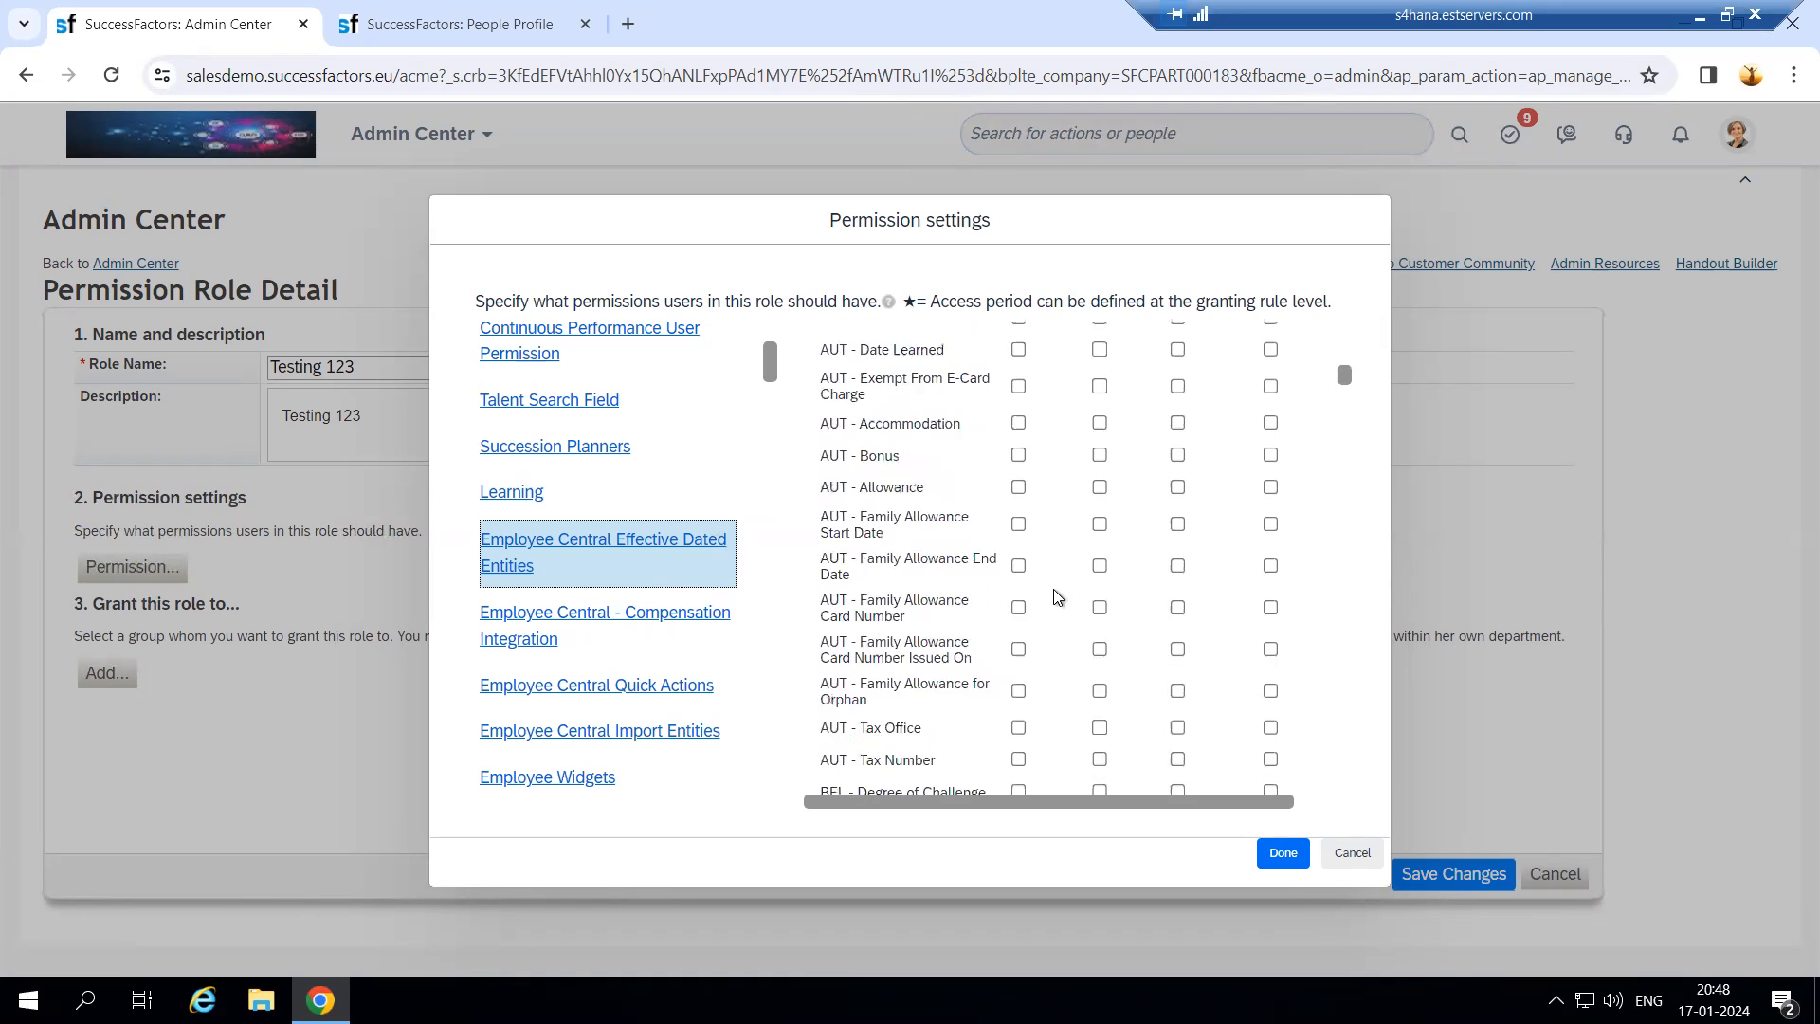
{"action": "scroll", "coordinate": [1058, 596], "scroll_direction": "down", "scroll_amount": 20}
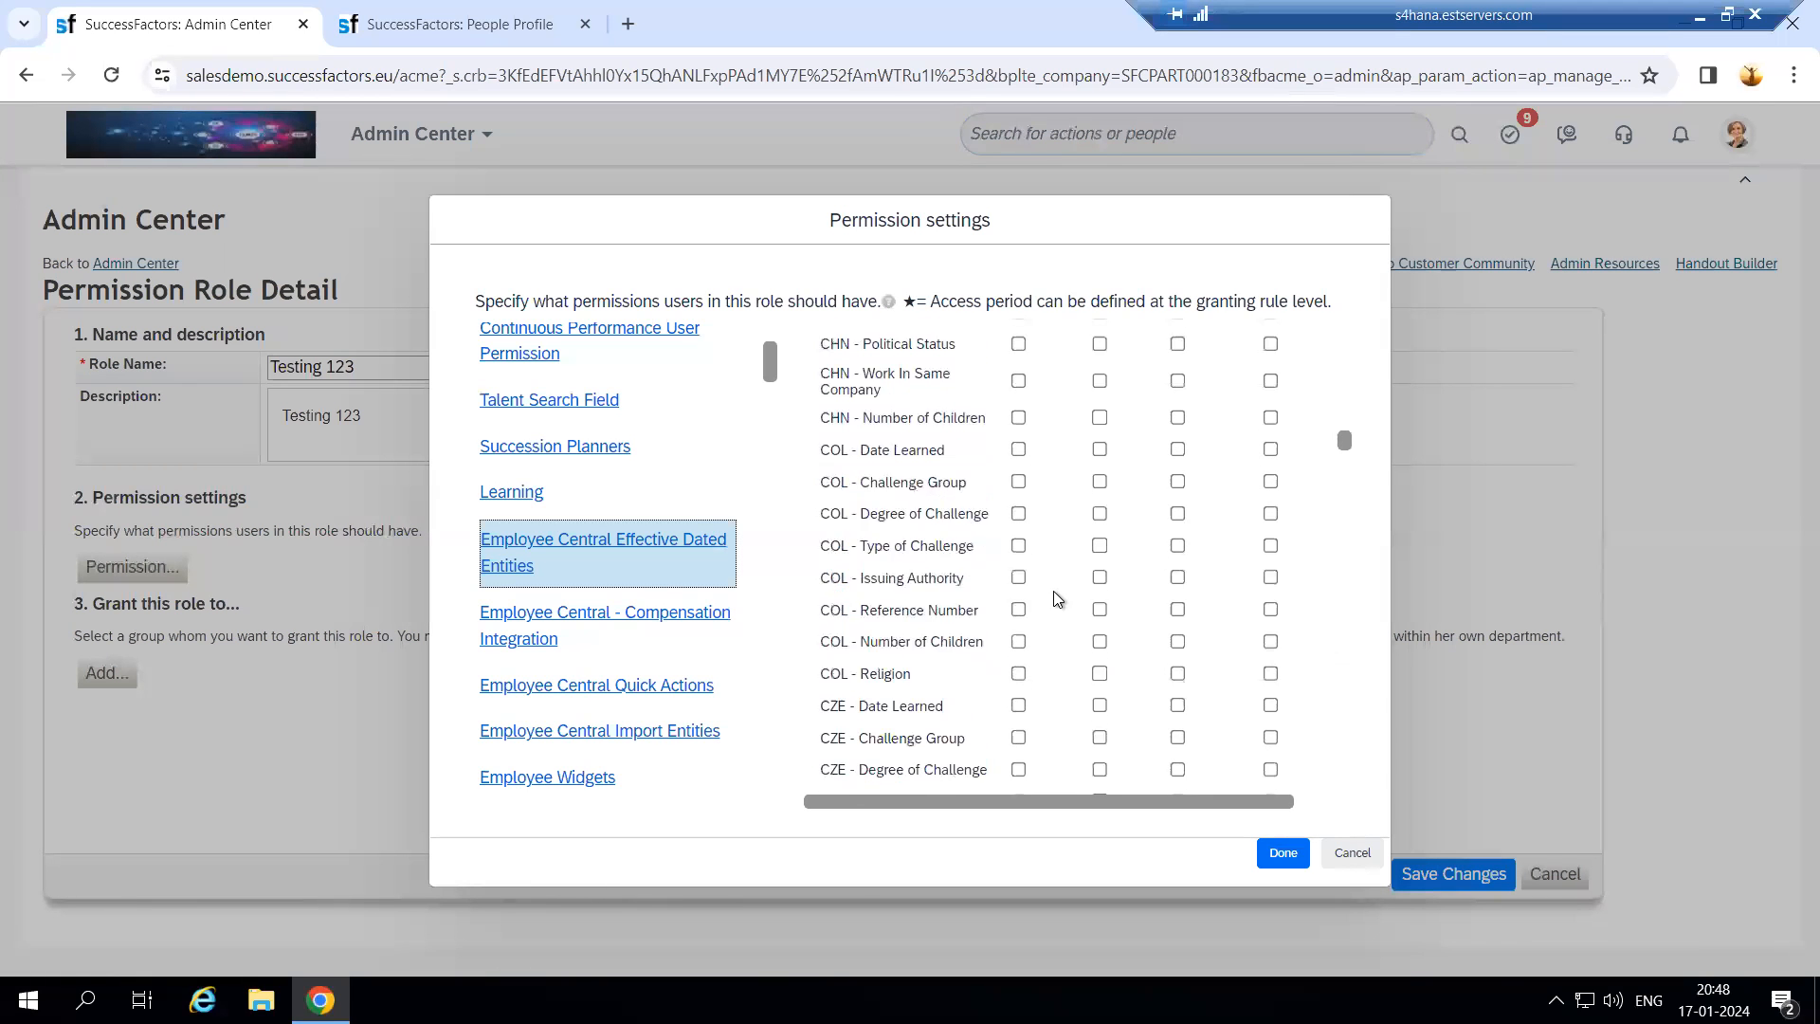
{"action": "left_click_drag", "start_coordinate": [1339, 476], "coordinate": [1350, 679]}
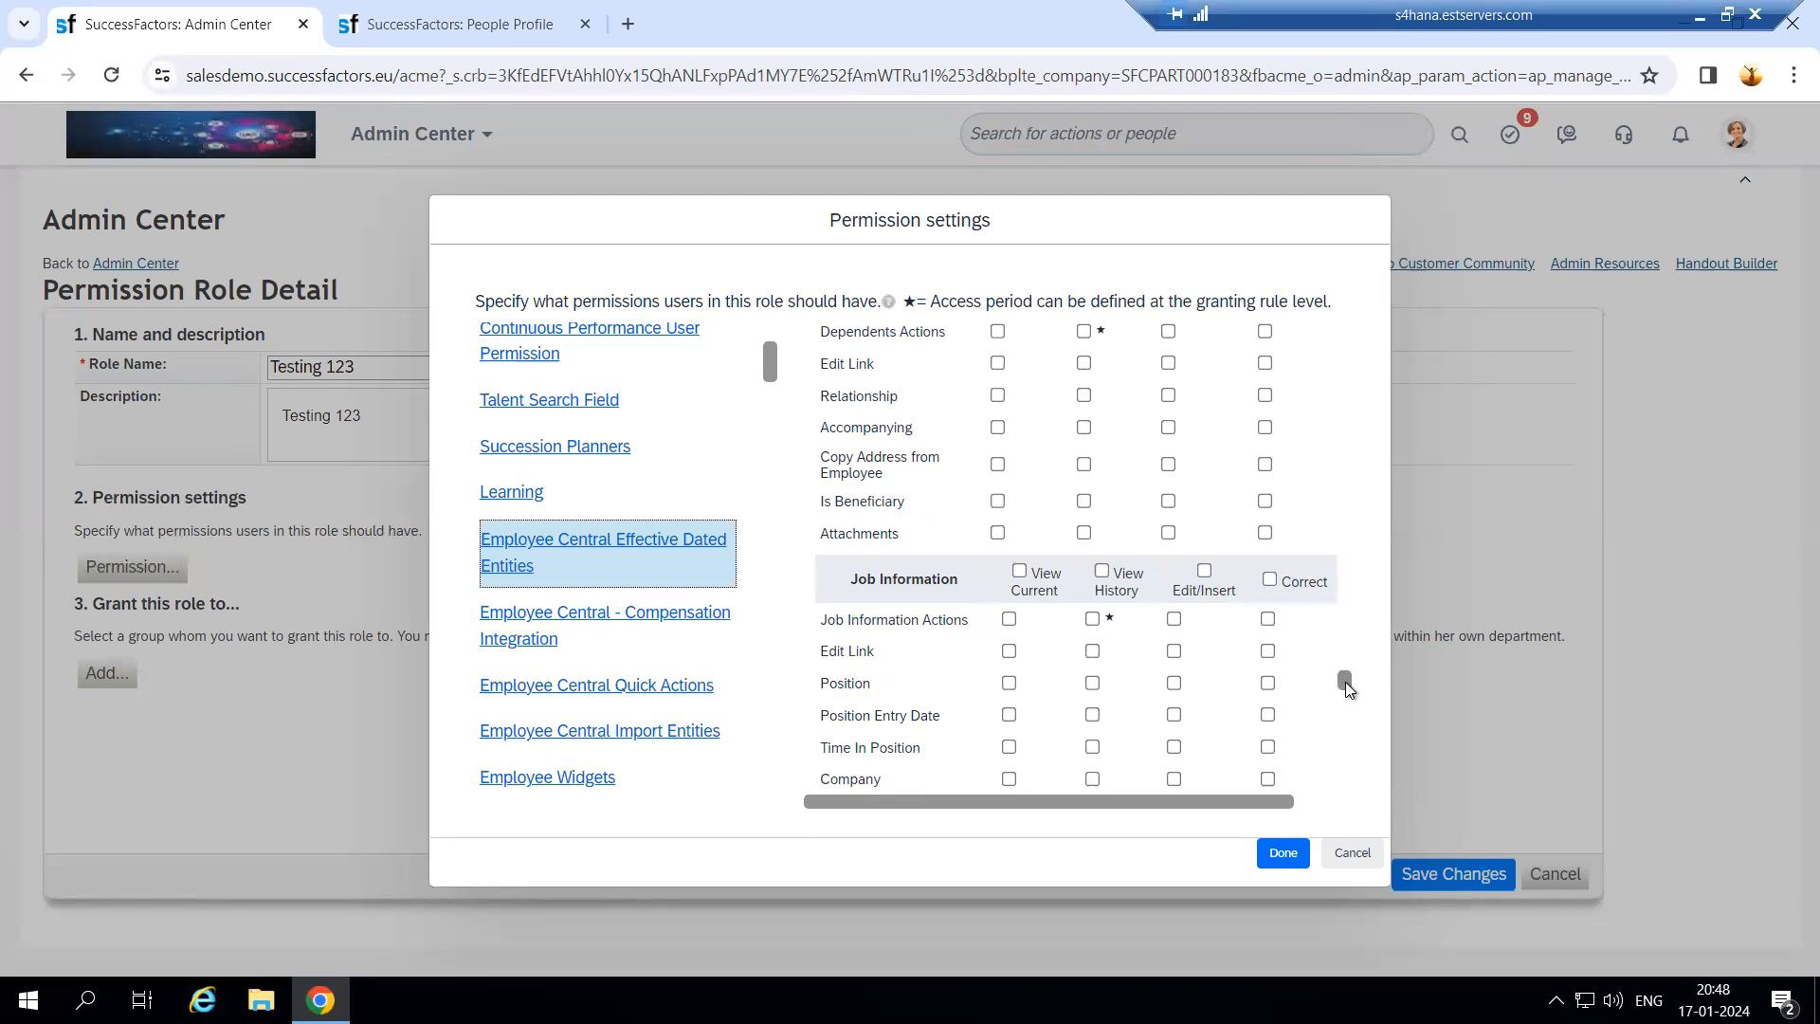
Step: Examine the Job Information, Compensation Information and Job Relationships permissions, and return to the start of the PersonalInfo section
{"action": "scroll", "coordinate": [901, 702], "scroll_direction": "down", "scroll_amount": 1}
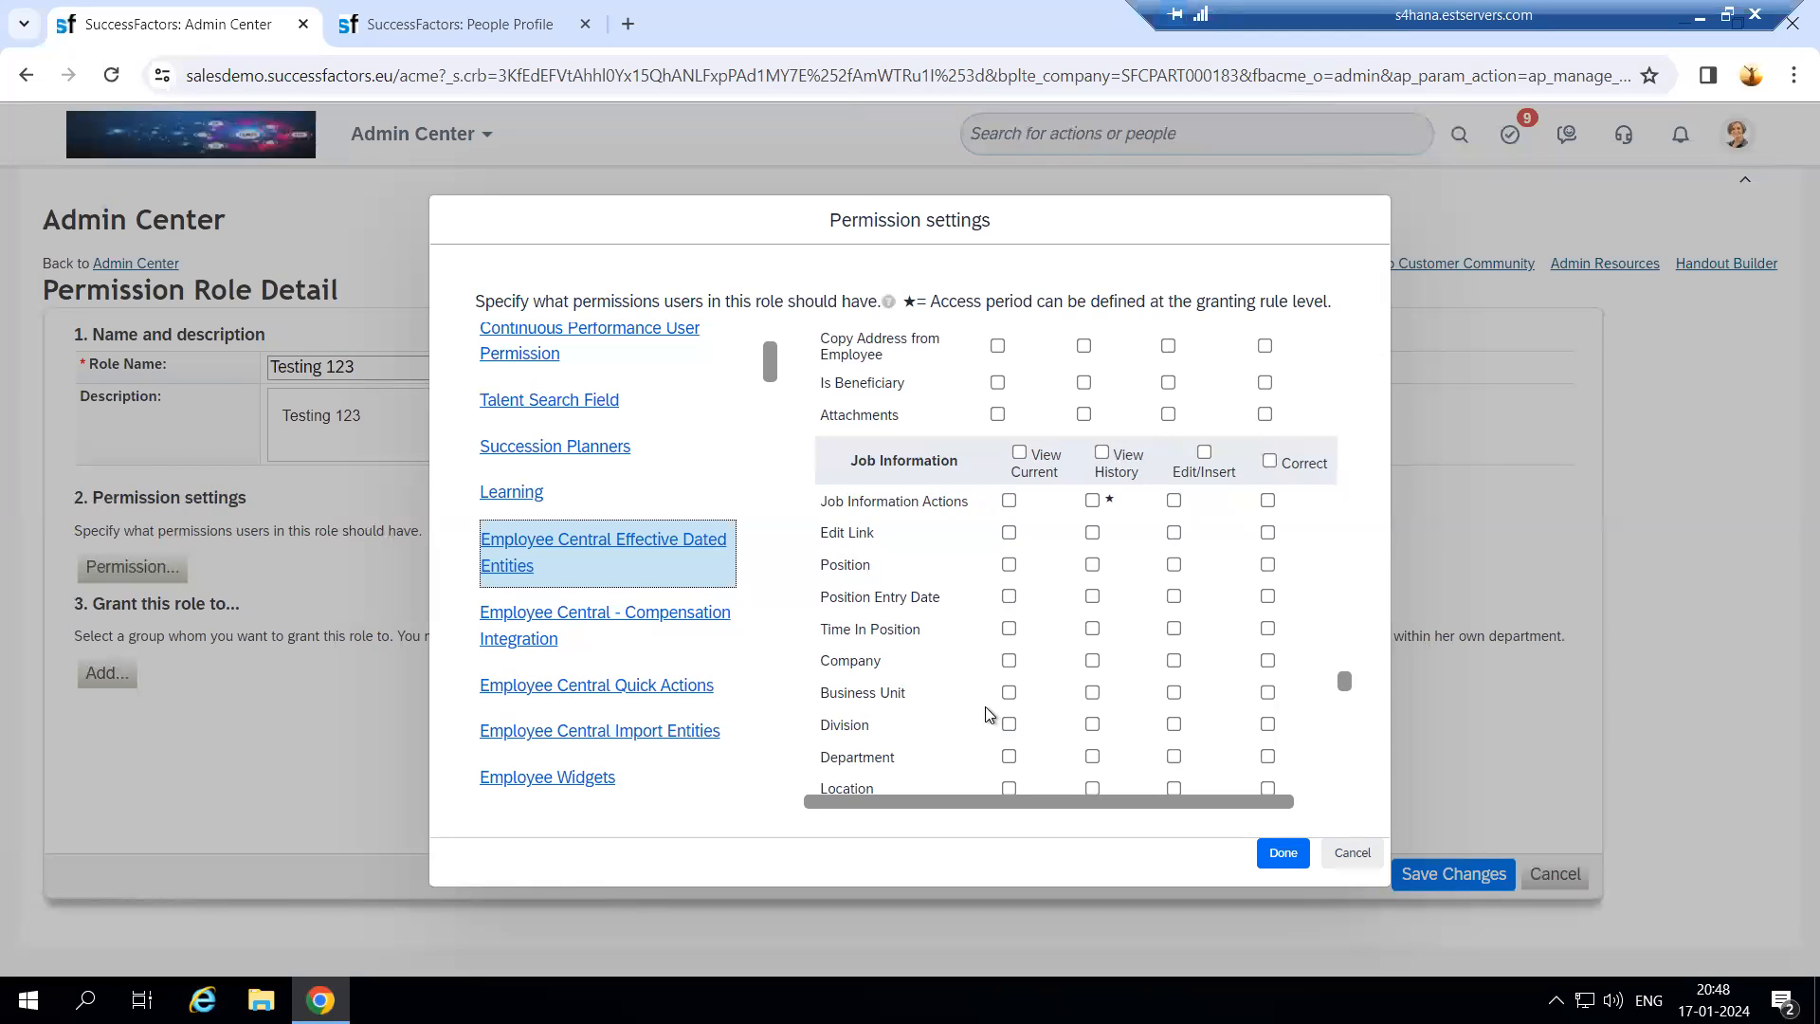
{"action": "scroll", "coordinate": [991, 713], "scroll_direction": "down", "scroll_amount": 1}
{"action": "scroll", "coordinate": [865, 652], "scroll_direction": "down", "scroll_amount": 2}
{"action": "scroll", "coordinate": [865, 654], "scroll_direction": "down", "scroll_amount": 10}
{"action": "scroll", "coordinate": [926, 694], "scroll_direction": "down", "scroll_amount": 20}
{"action": "scroll", "coordinate": [928, 705], "scroll_direction": "down", "scroll_amount": 20}
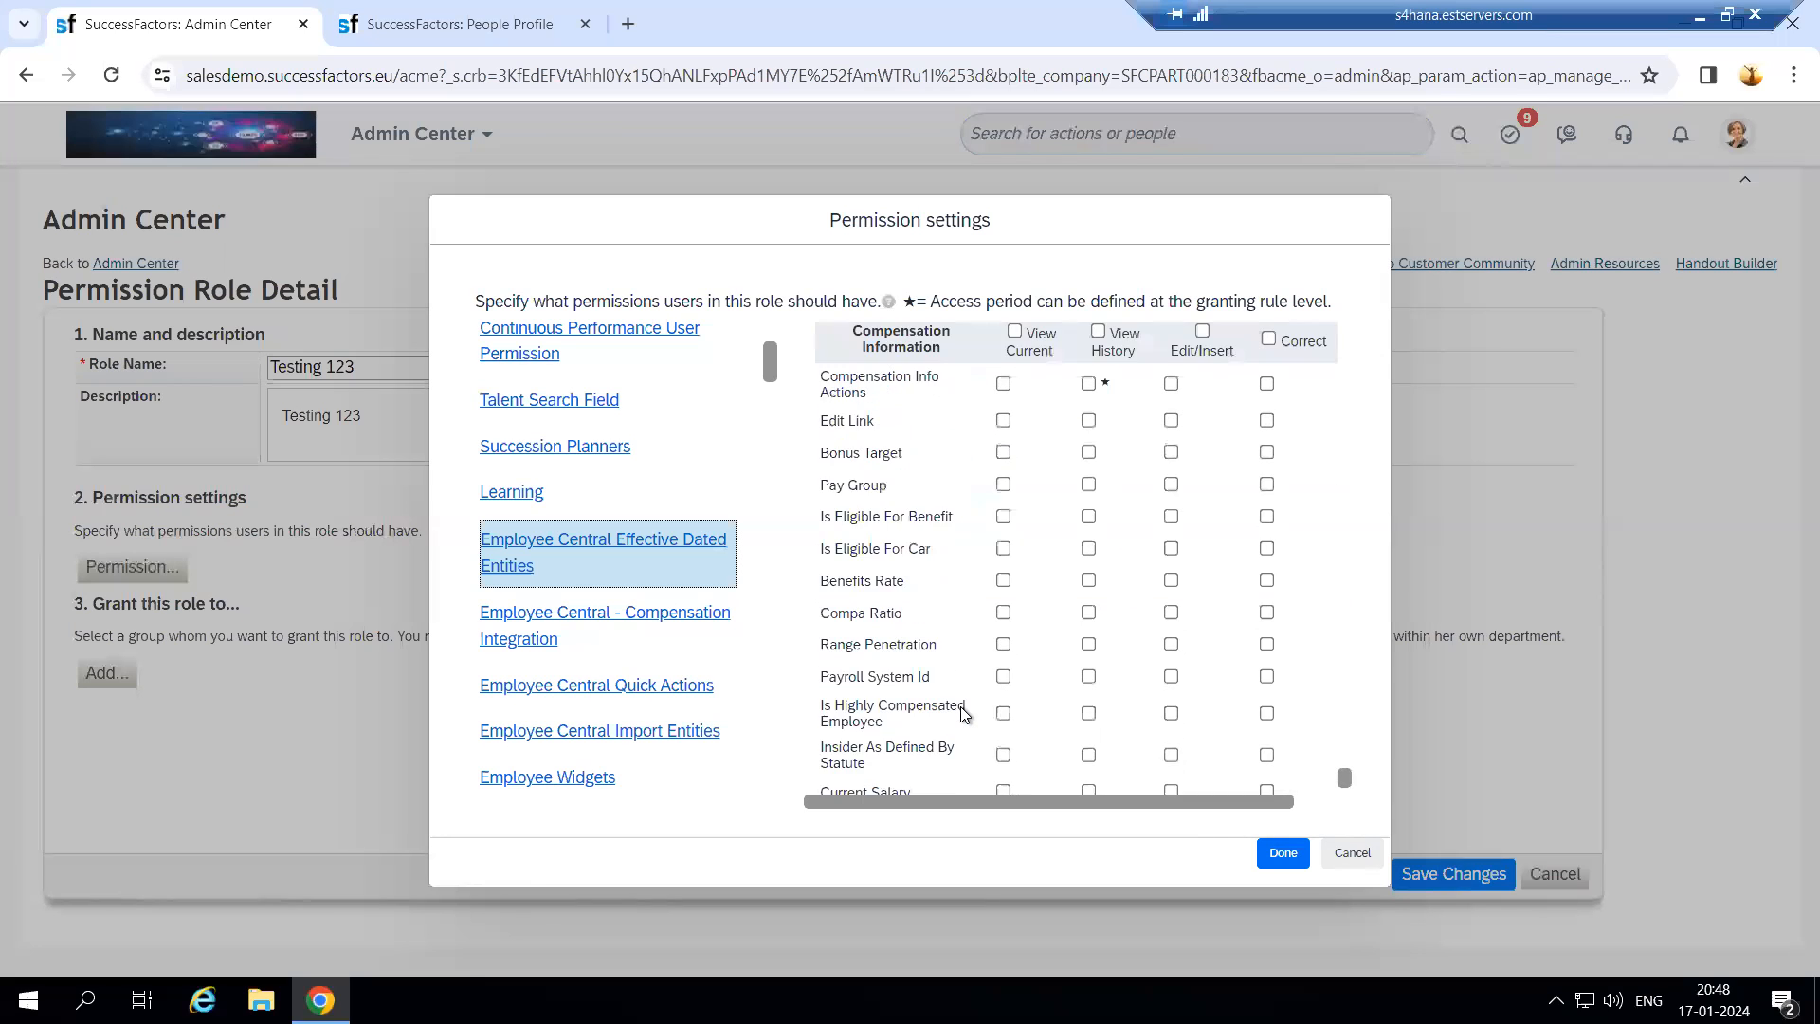
{"action": "scroll", "coordinate": [962, 713], "scroll_direction": "down", "scroll_amount": 10}
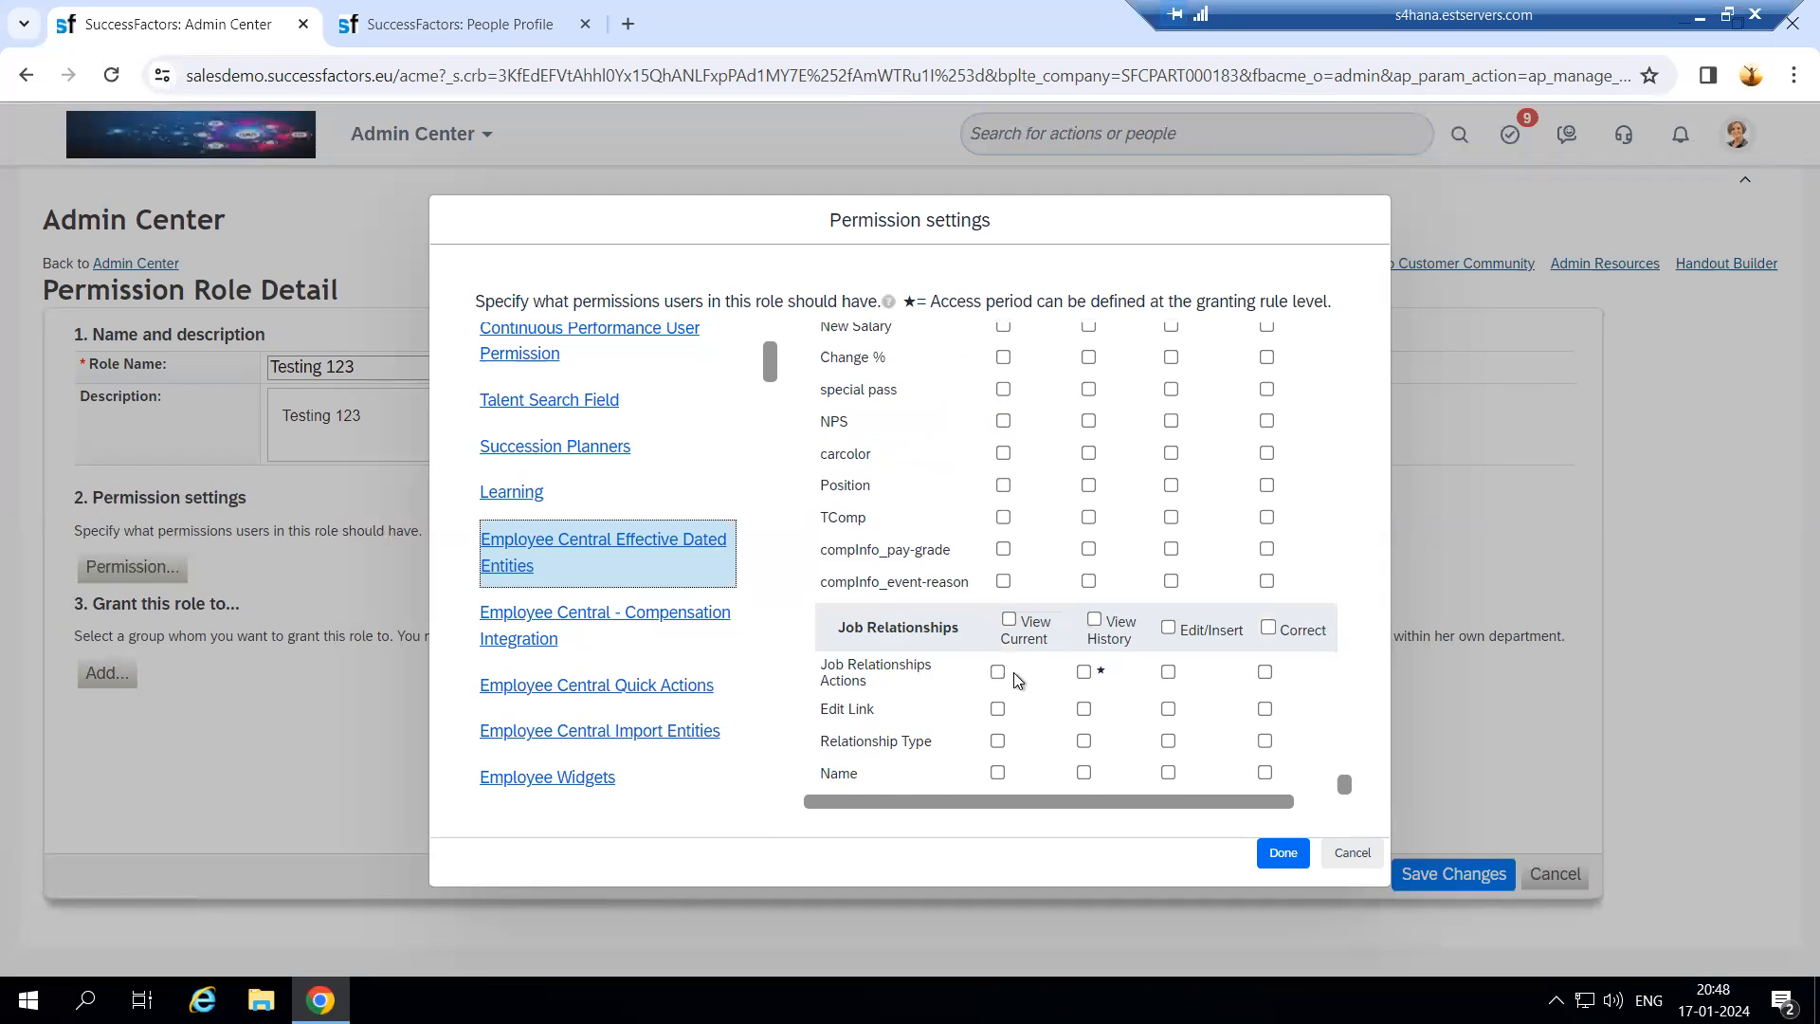
{"action": "scroll", "coordinate": [1016, 699], "scroll_direction": "up", "scroll_amount": 8}
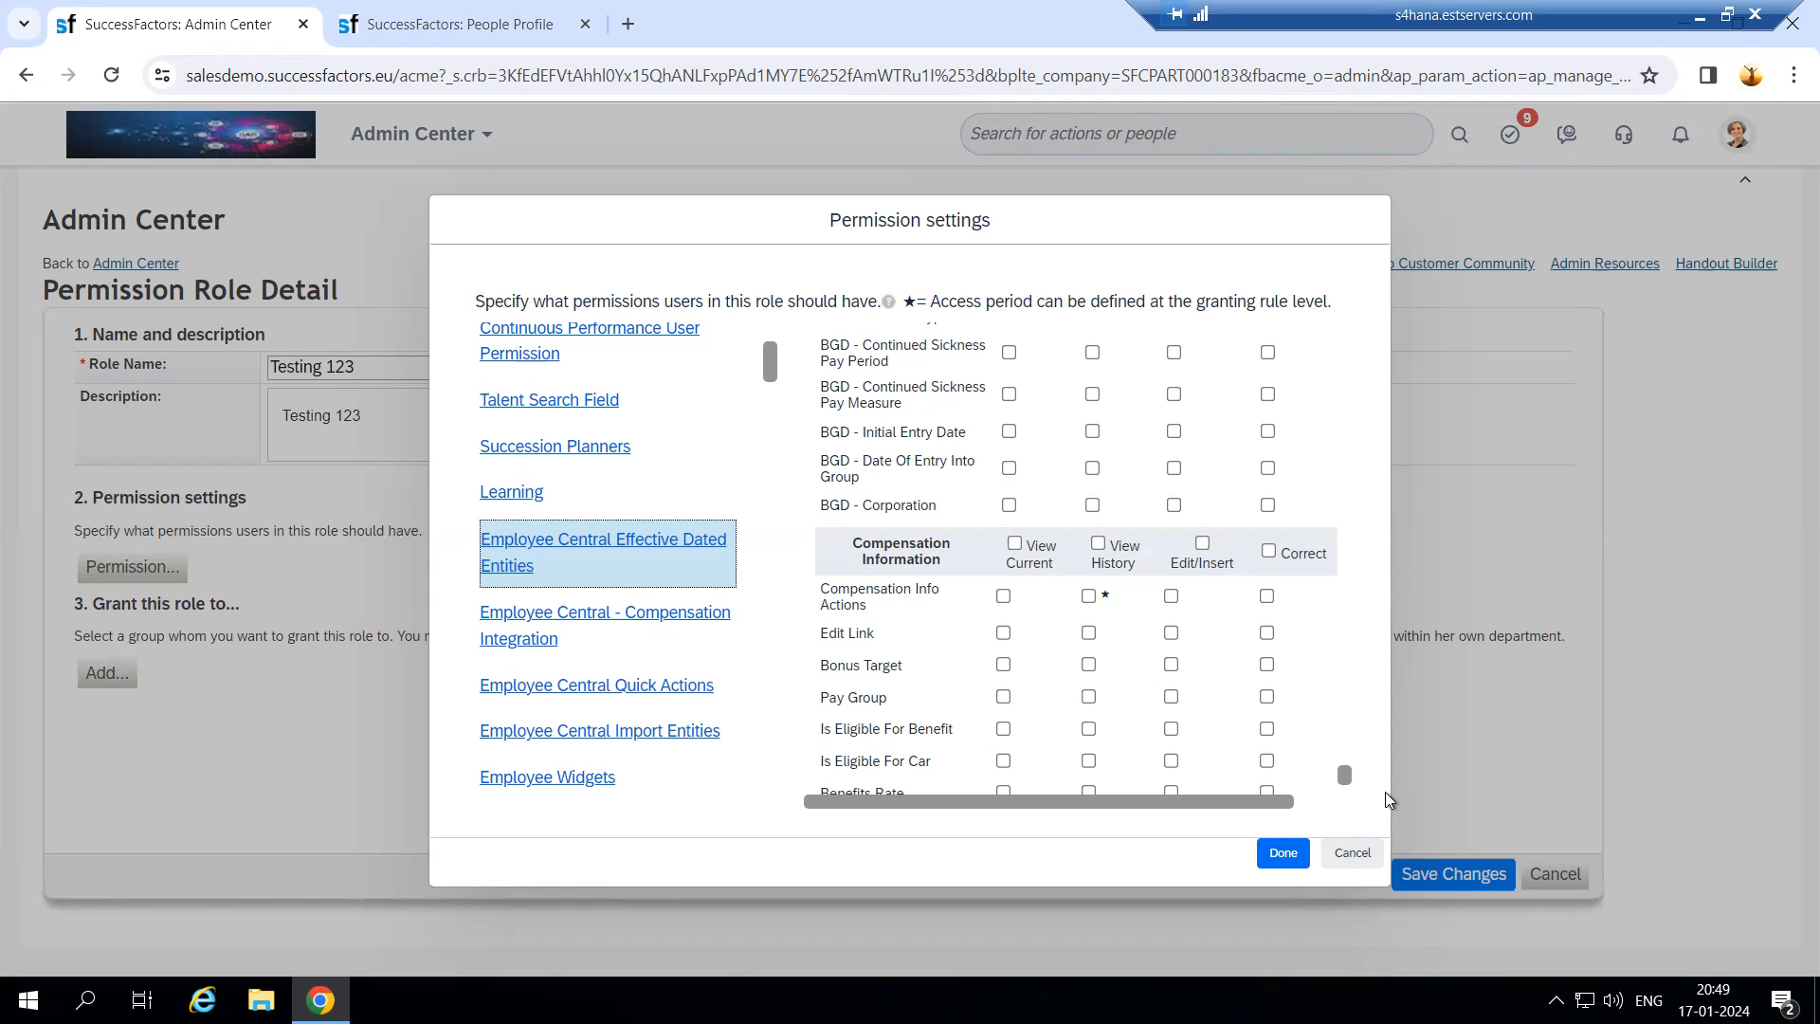
{"action": "left_click_drag", "start_coordinate": [1343, 773], "coordinate": [1361, 364]}
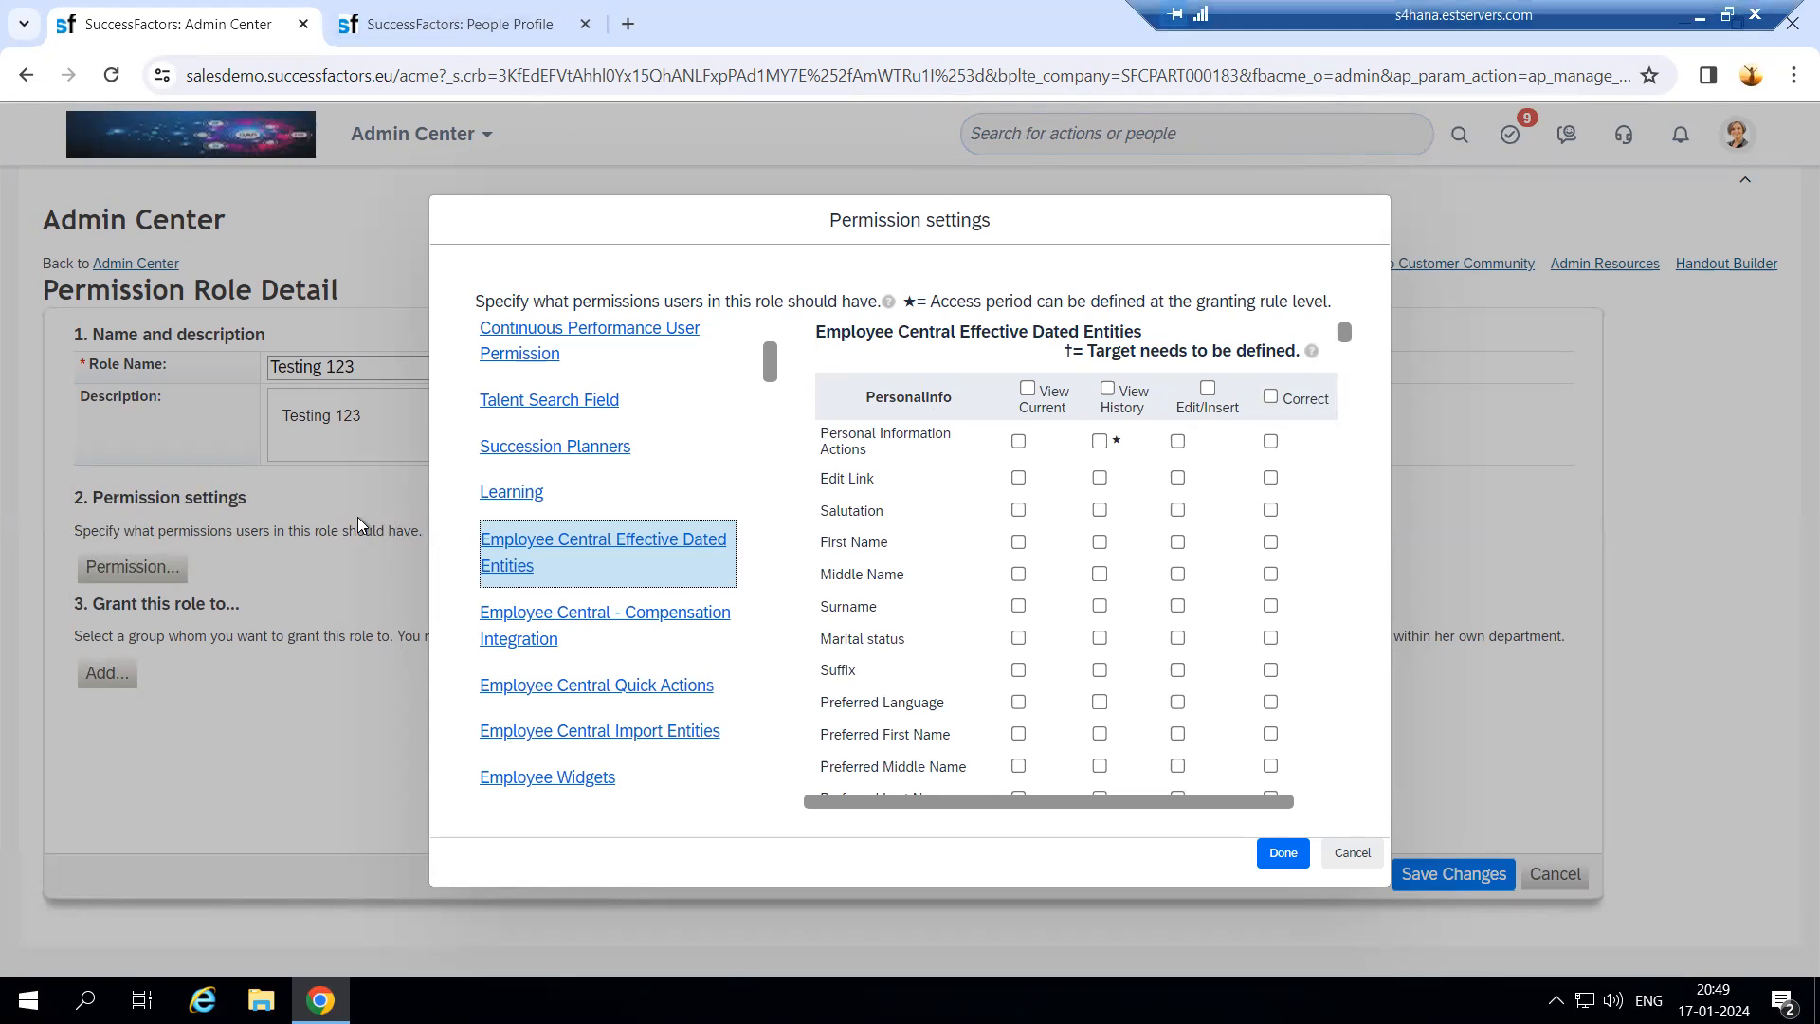
Step: Grant the View Current, View History and Edit/Insert permissions for all PersonalInfo fields under Employee Central Effective Dated Entities
{"action": "left_click", "coordinate": [1028, 391]}
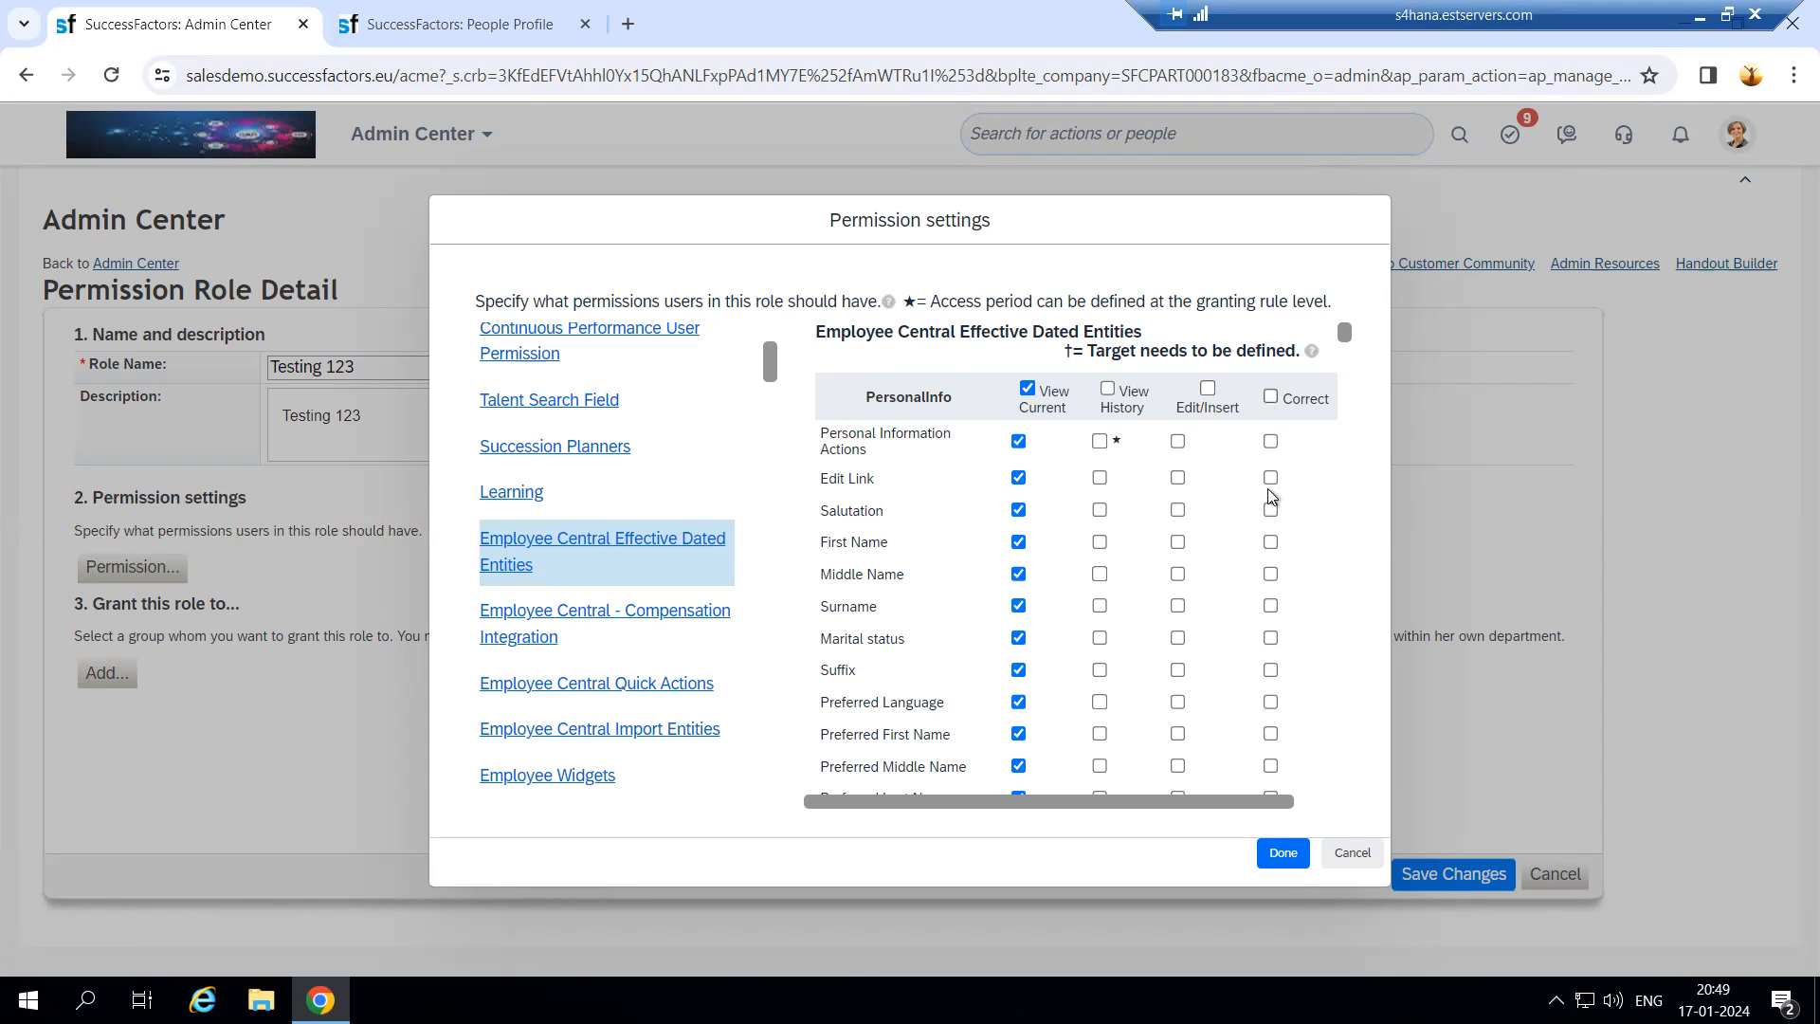
{"action": "left_click_drag", "start_coordinate": [1234, 805], "coordinate": [1323, 809]}
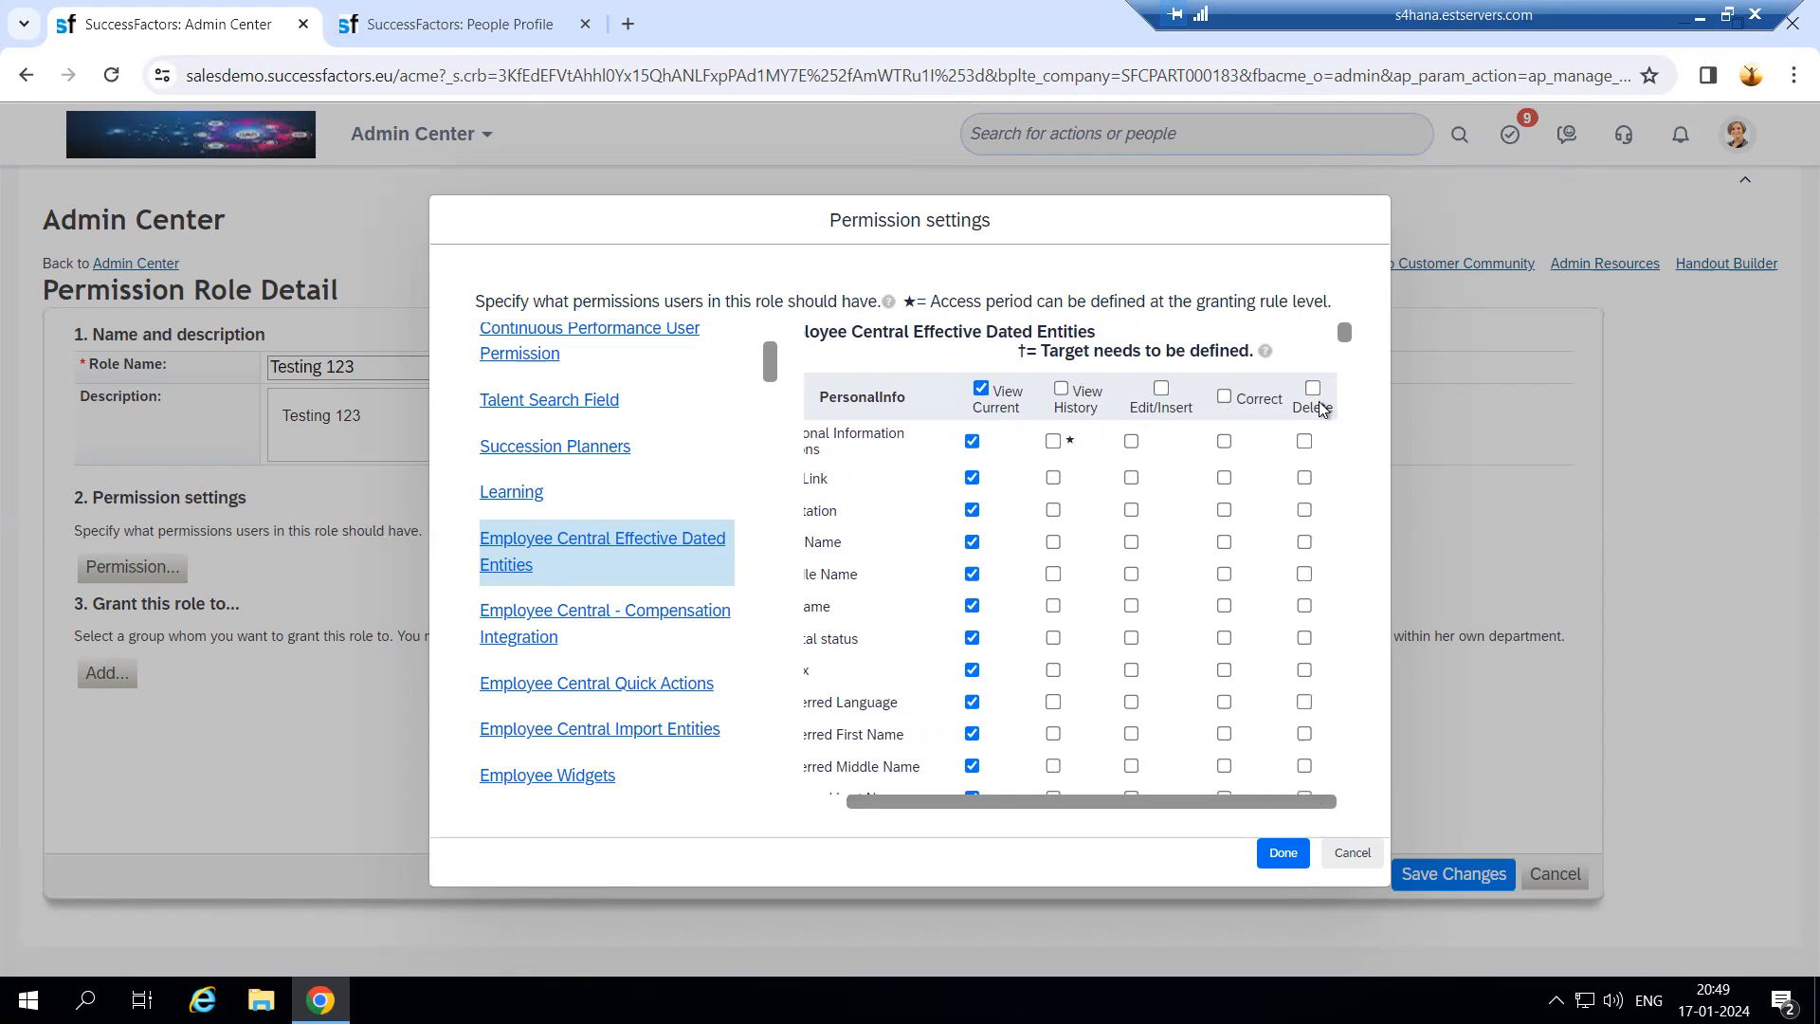
{"action": "left_click", "coordinate": [1061, 388]}
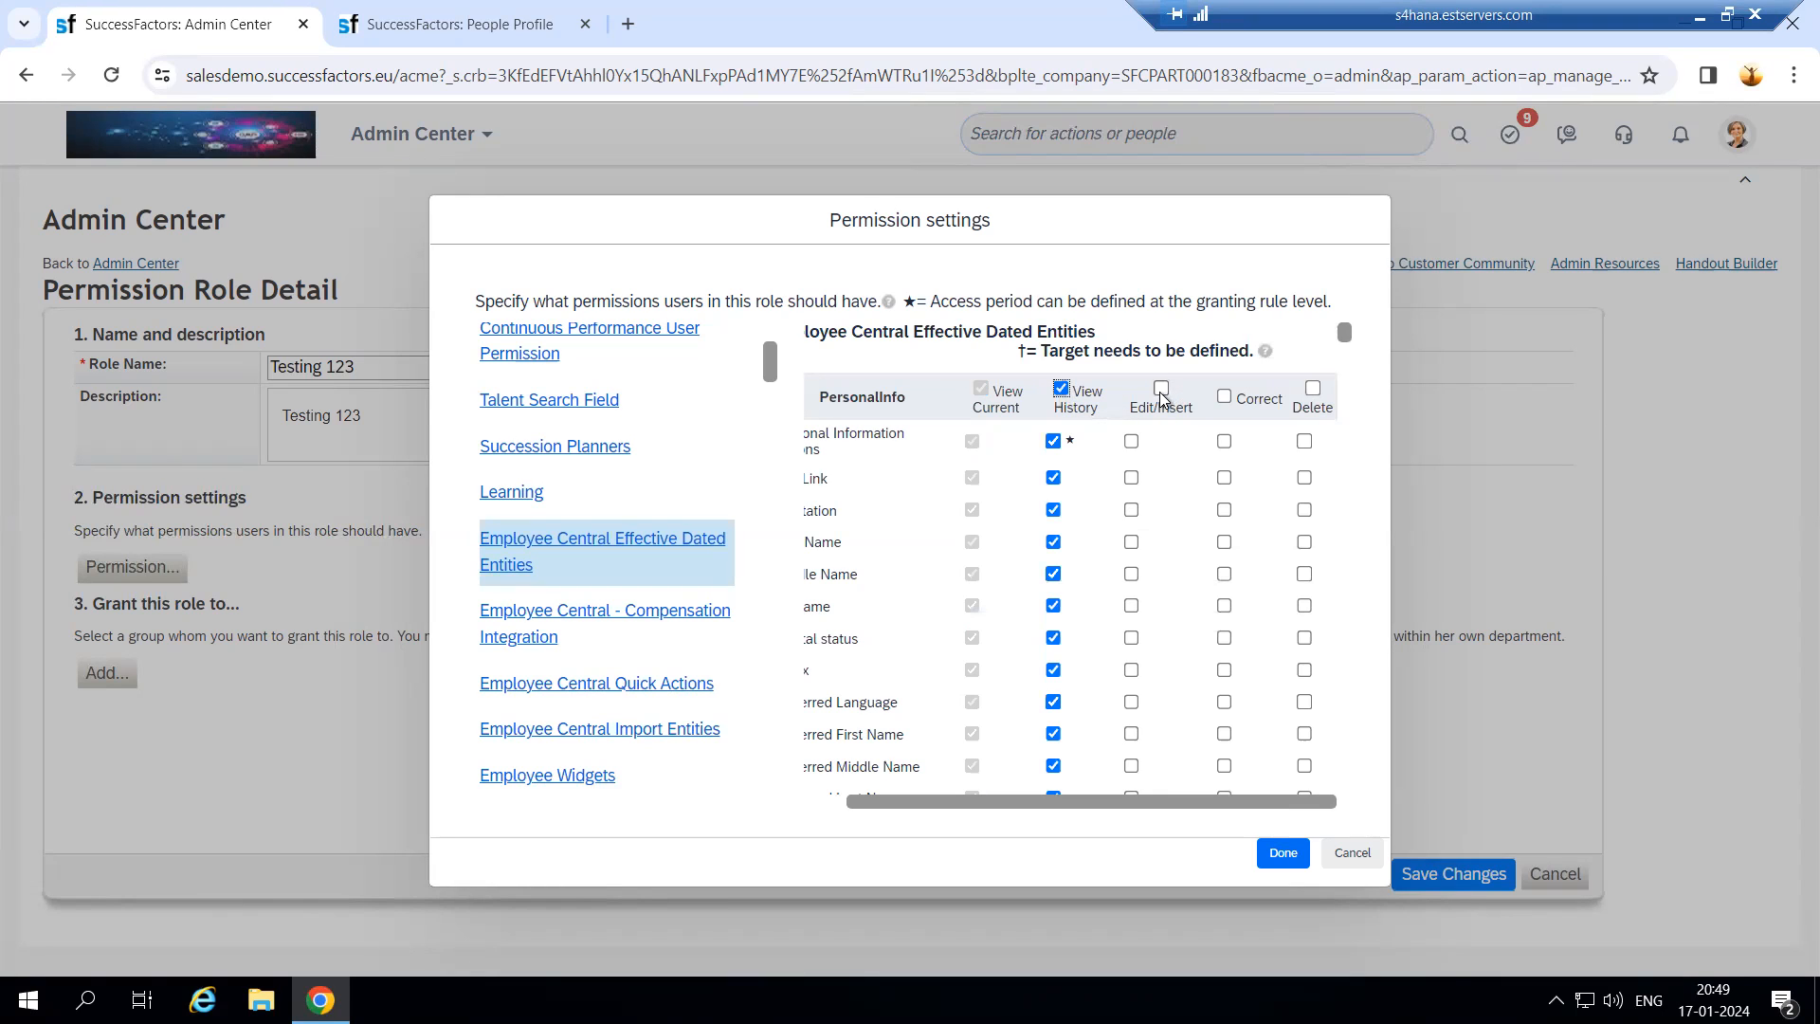
{"action": "left_click", "coordinate": [1161, 388]}
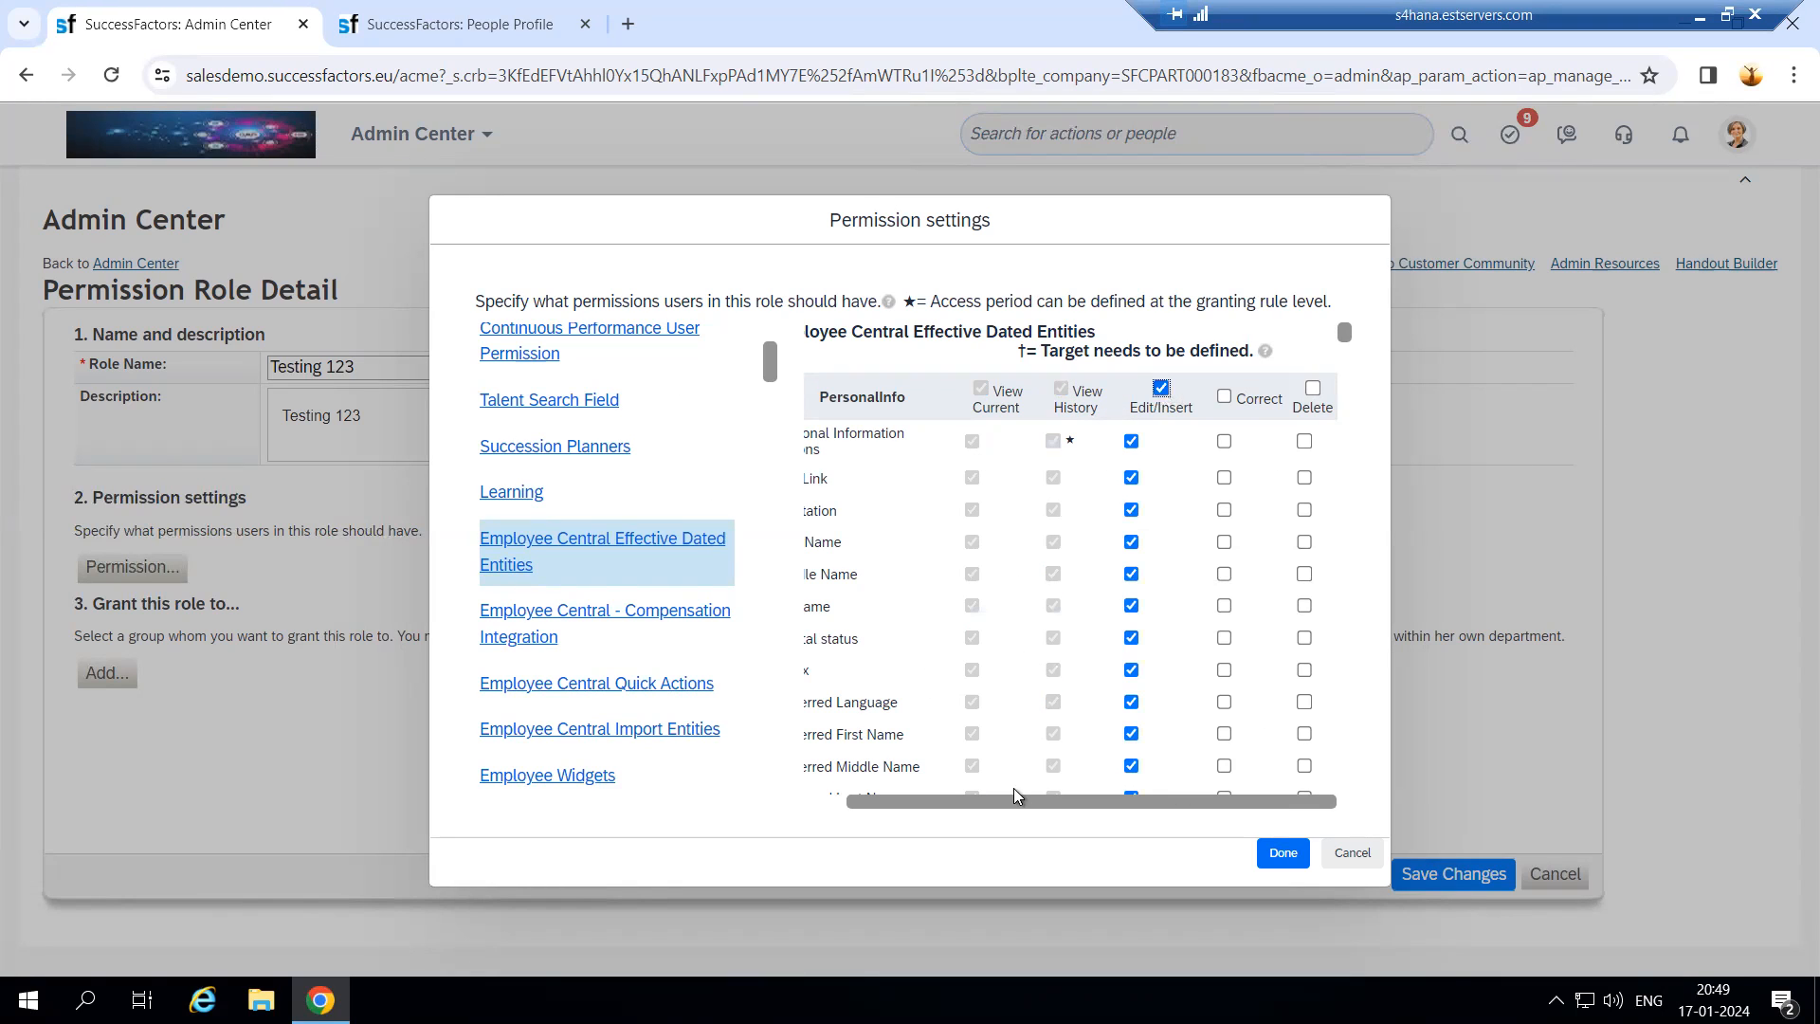
{"action": "left_click_drag", "start_coordinate": [975, 812], "coordinate": [787, 744]}
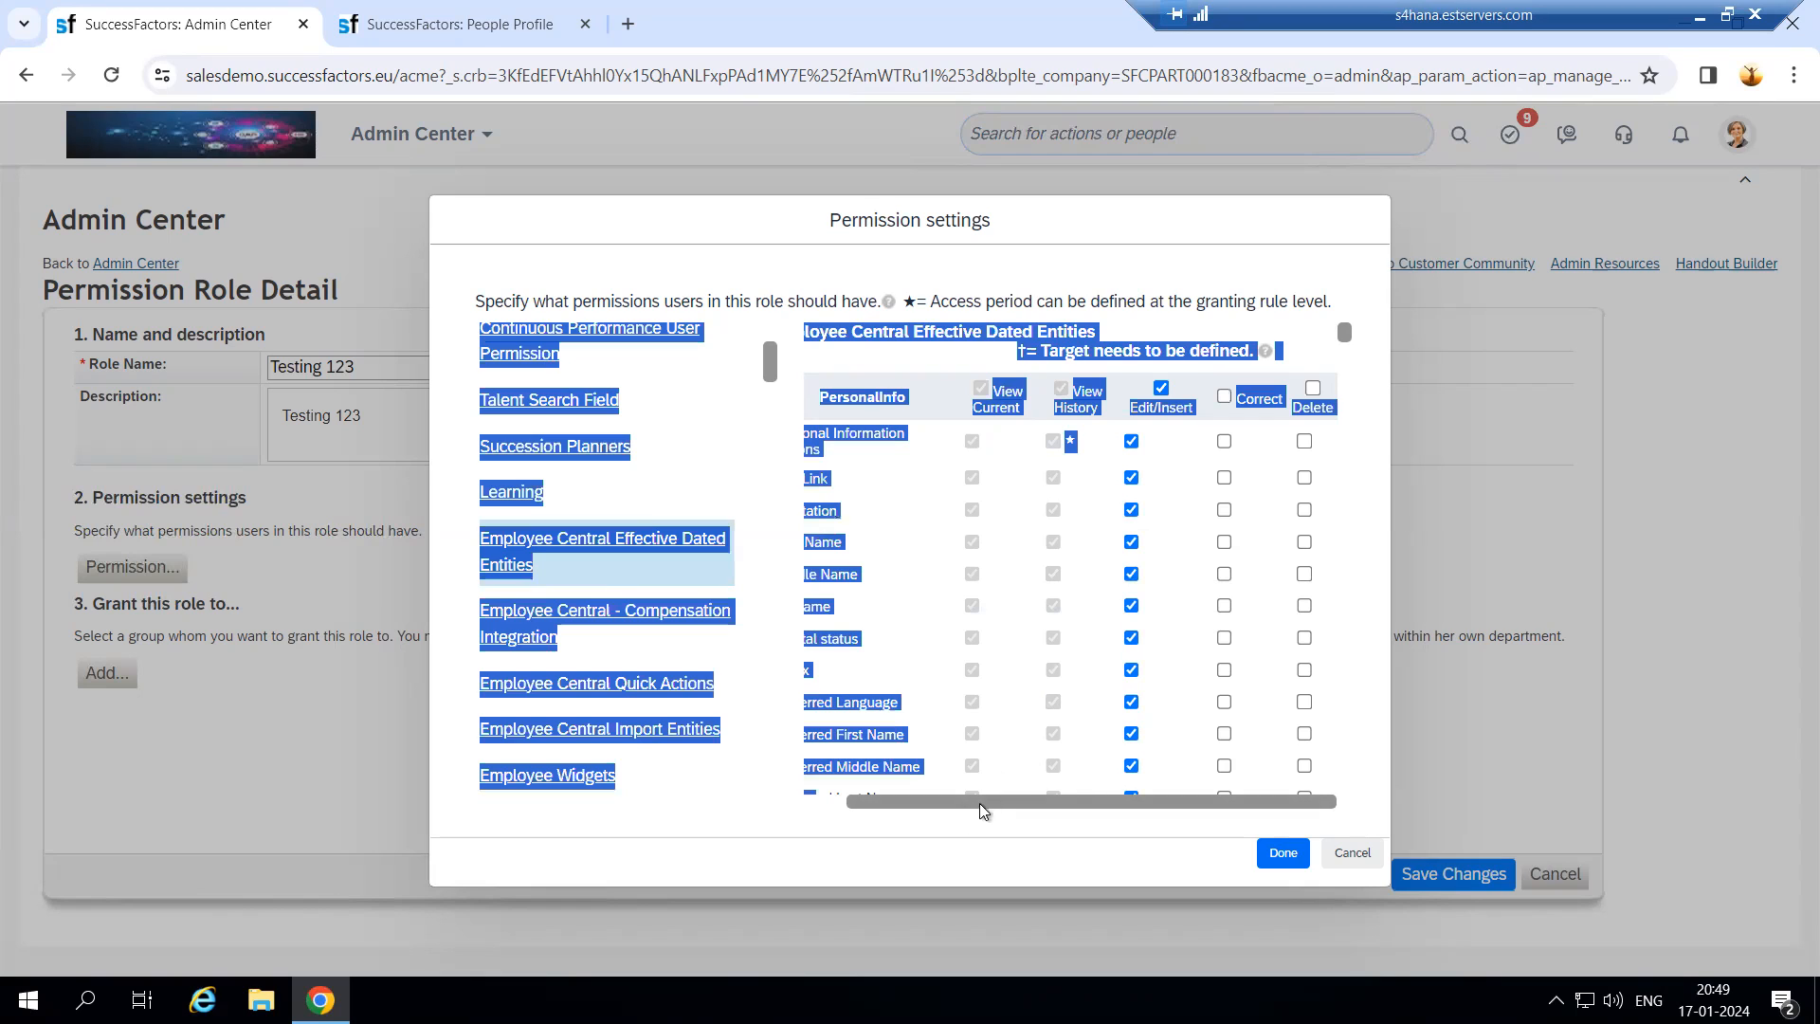
{"action": "left_click_drag", "start_coordinate": [926, 803], "coordinate": [840, 809]}
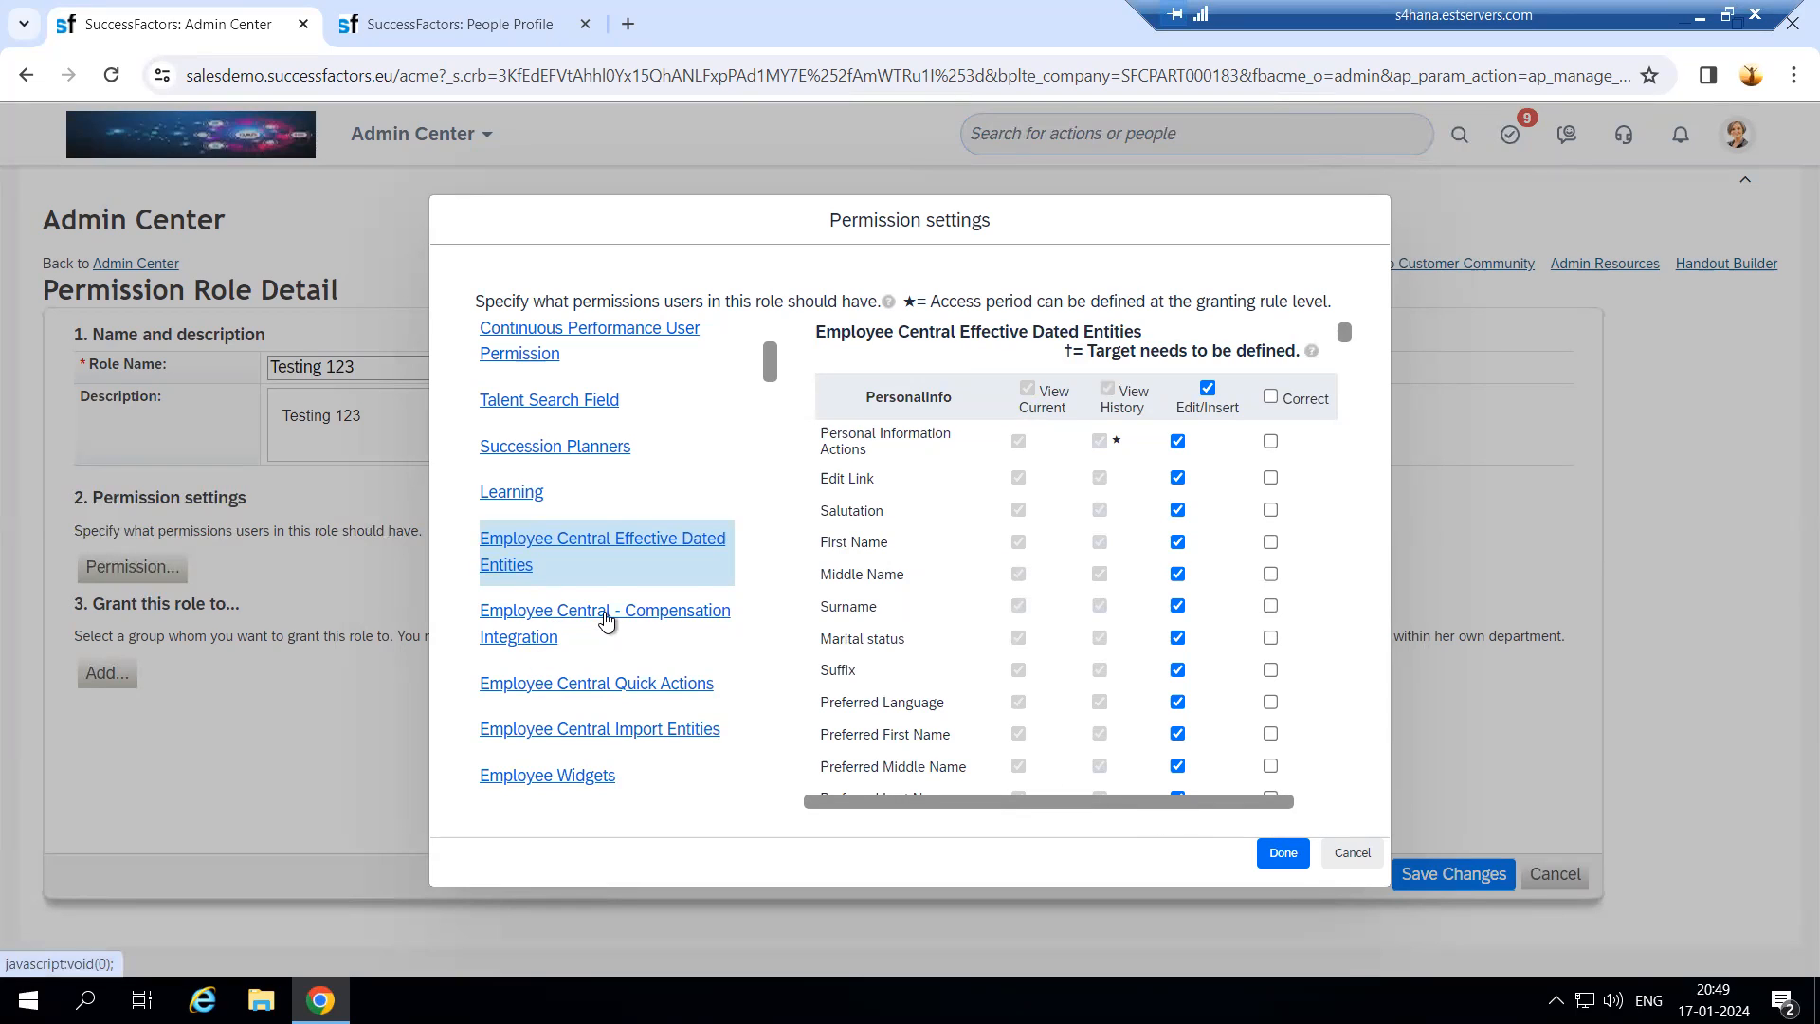
Step: Under Employee Central - Compensation Integration, look through the Job Information fields and grant View permission for all of them
{"action": "left_click", "coordinate": [594, 623]}
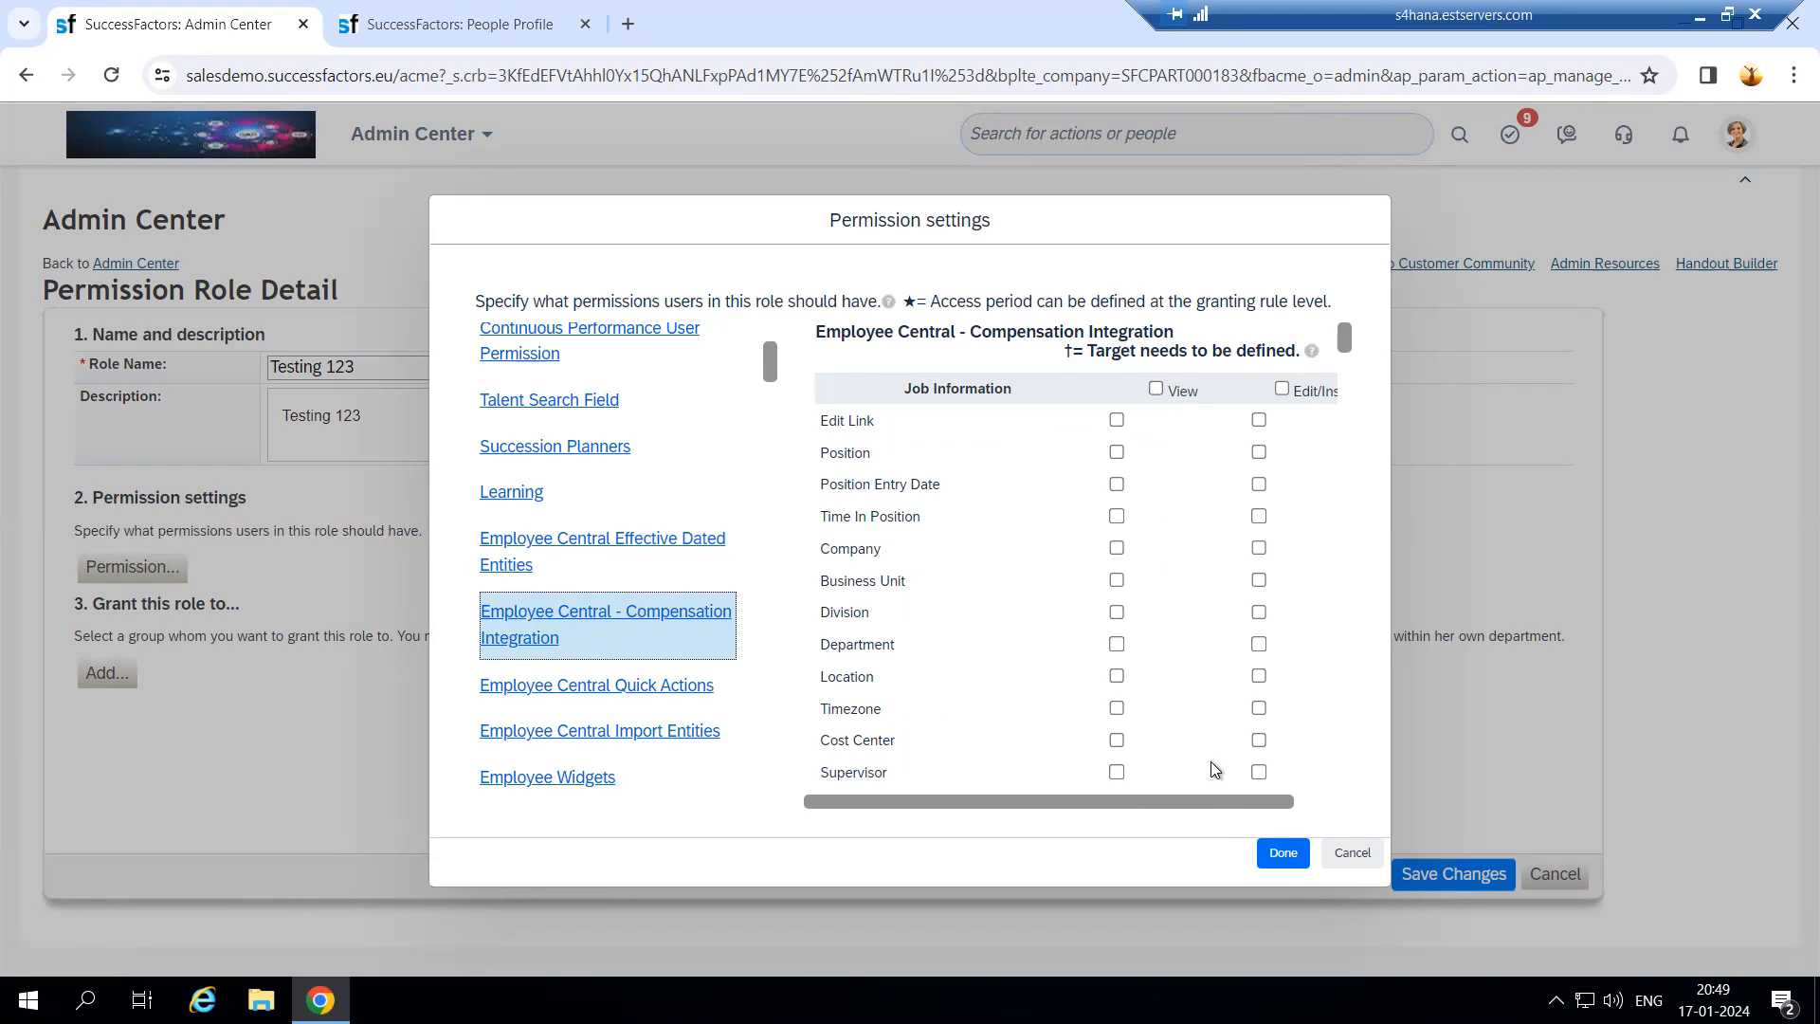
{"action": "left_click_drag", "start_coordinate": [1175, 801], "coordinate": [1065, 784]}
{"action": "scroll", "coordinate": [861, 706], "scroll_direction": "down", "scroll_amount": 3}
{"action": "scroll", "coordinate": [863, 681], "scroll_direction": "down", "scroll_amount": 4}
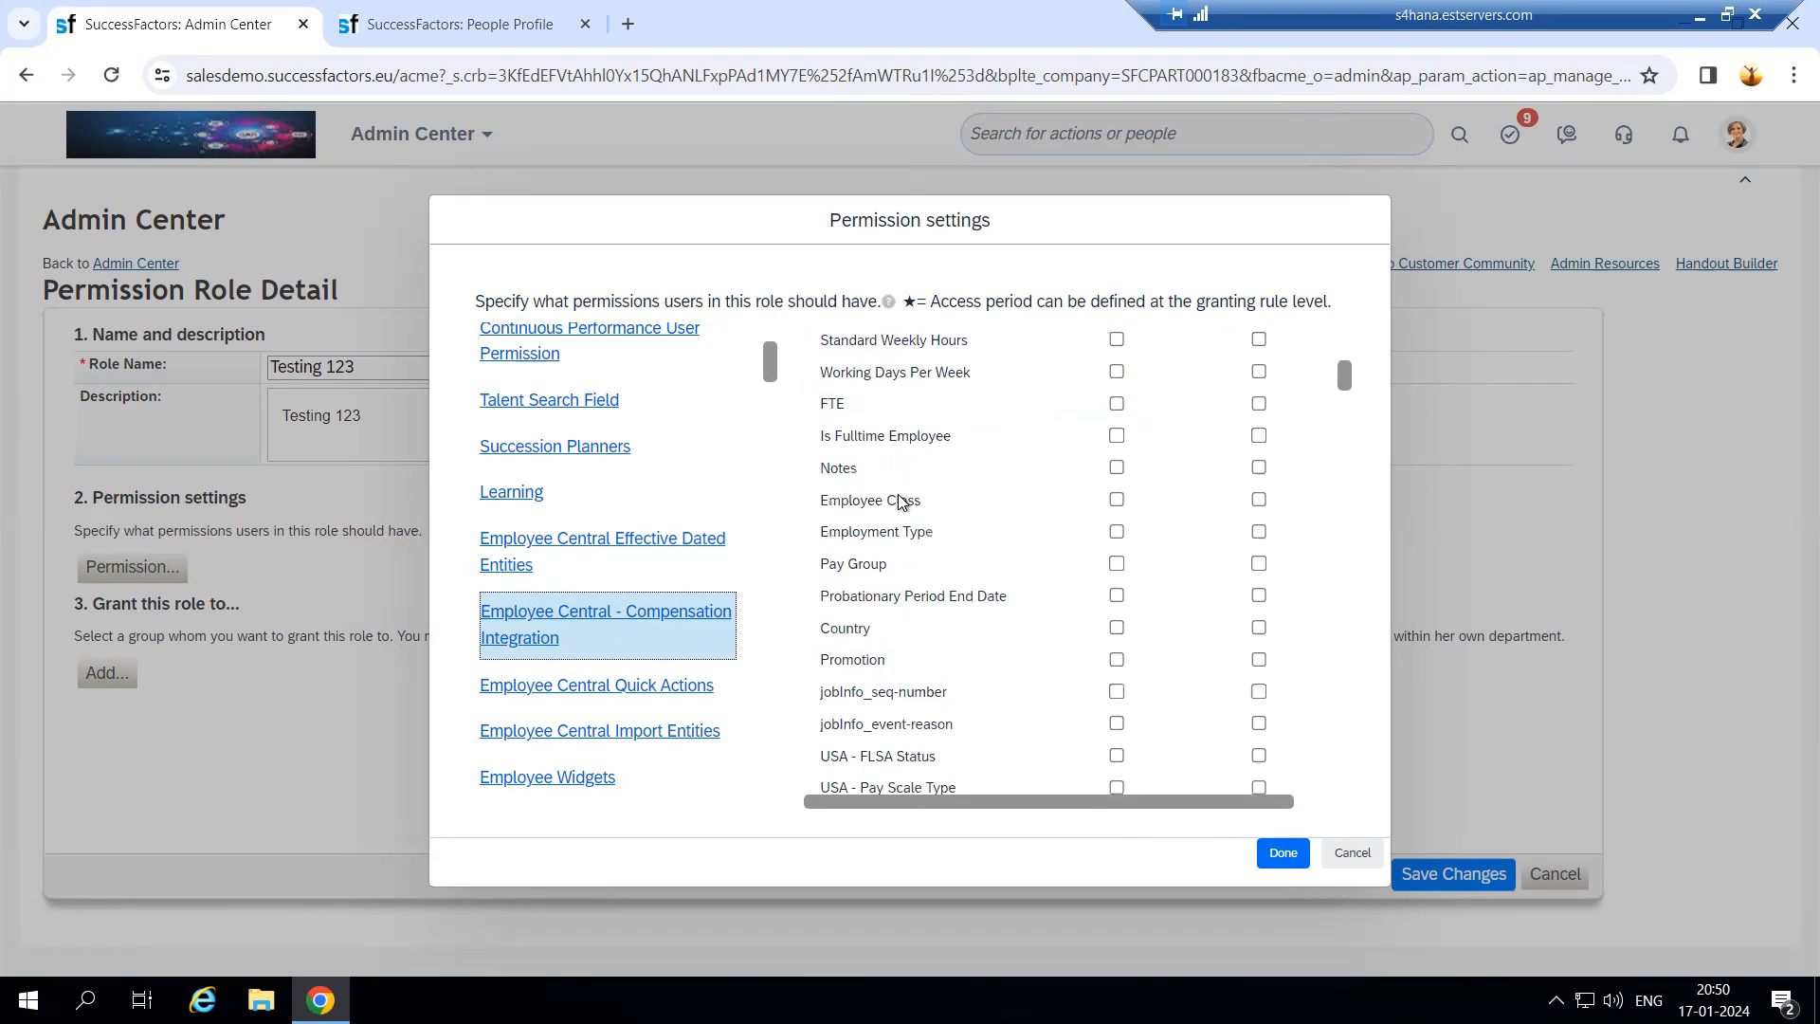
{"action": "scroll", "coordinate": [1105, 654], "scroll_direction": "up", "scroll_amount": 5}
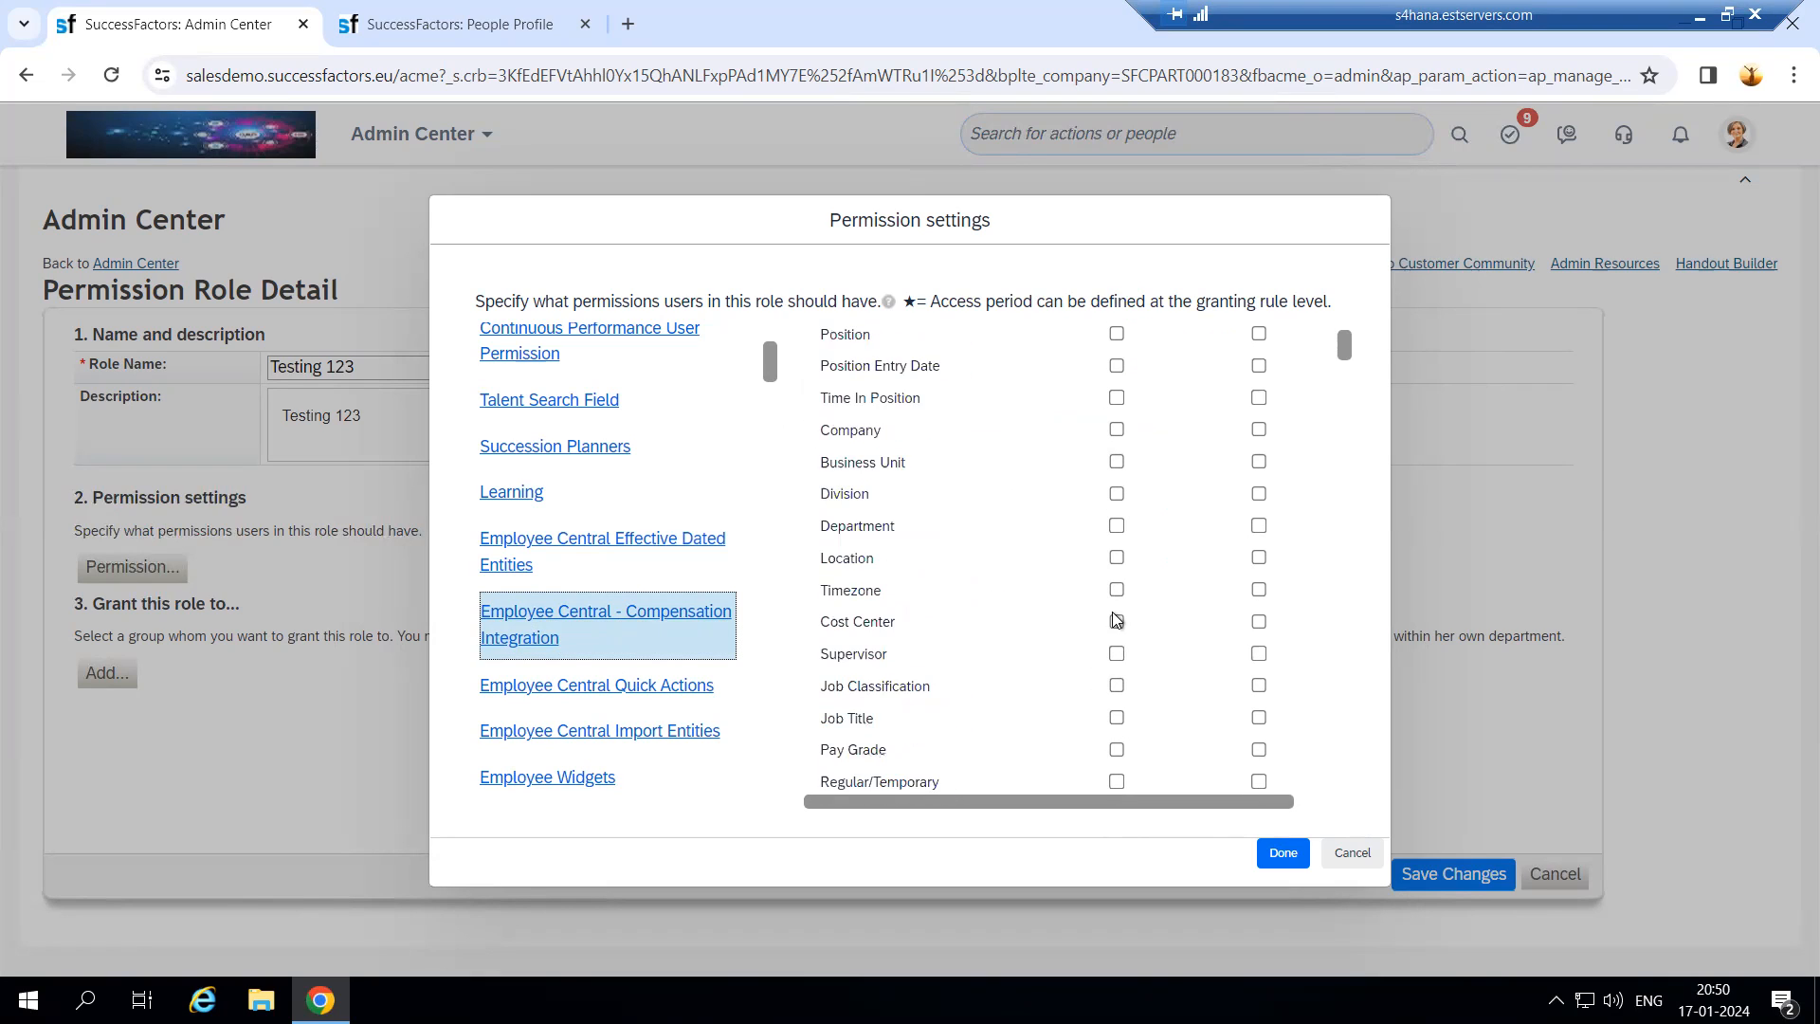
{"action": "scroll", "coordinate": [1113, 612], "scroll_direction": "up", "scroll_amount": 2}
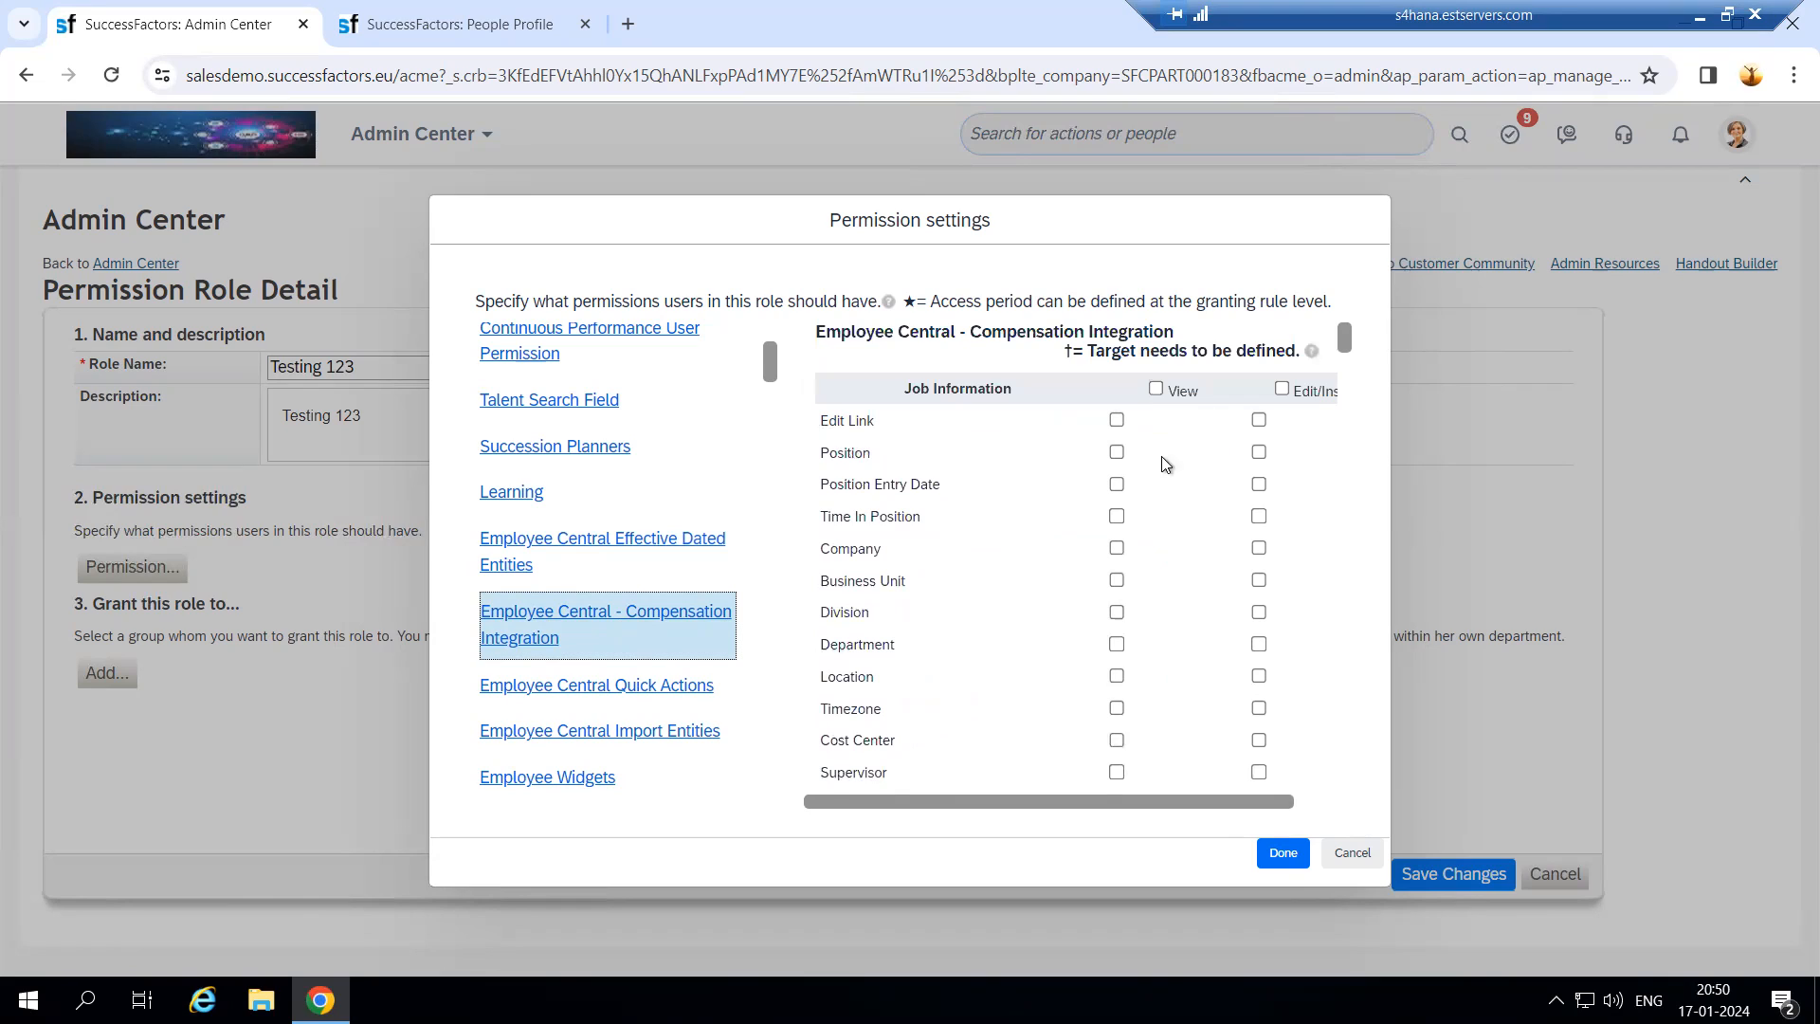
{"action": "left_click", "coordinate": [1155, 389]}
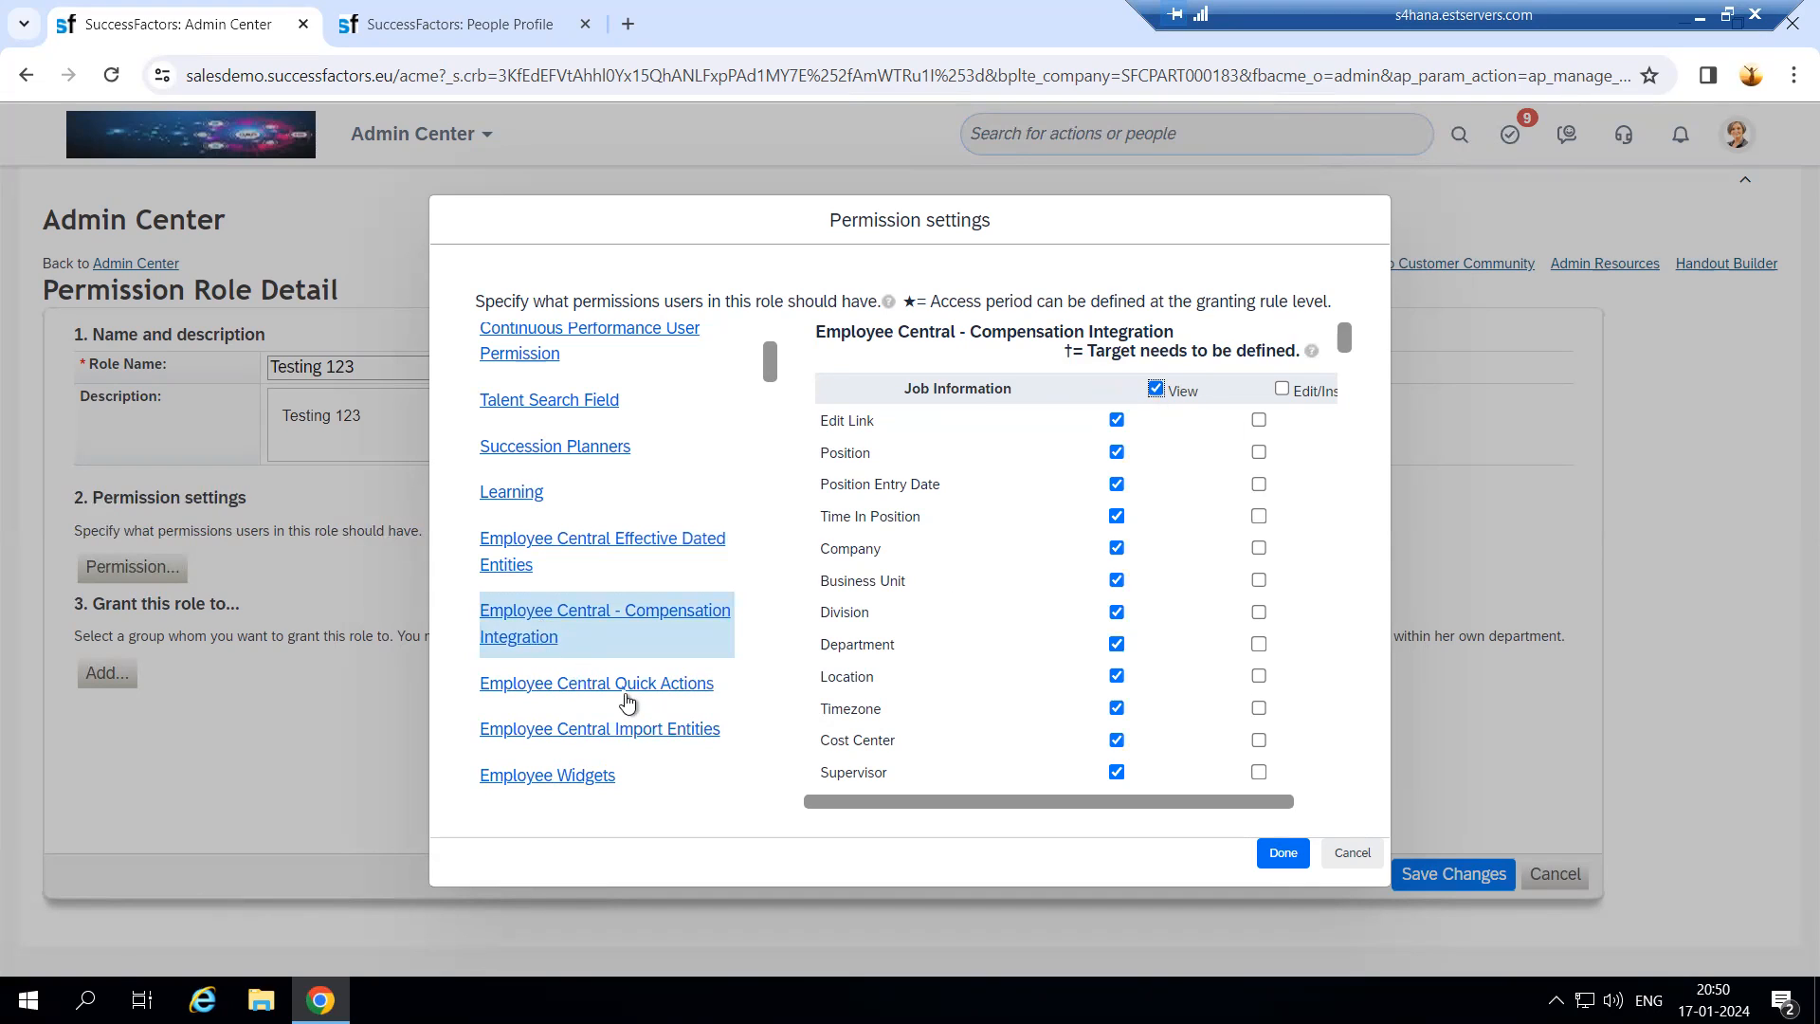
Step: Try to display the Employee Central Quick Actions permissions, dismissing the alert each time
{"action": "left_click", "coordinate": [580, 692]}
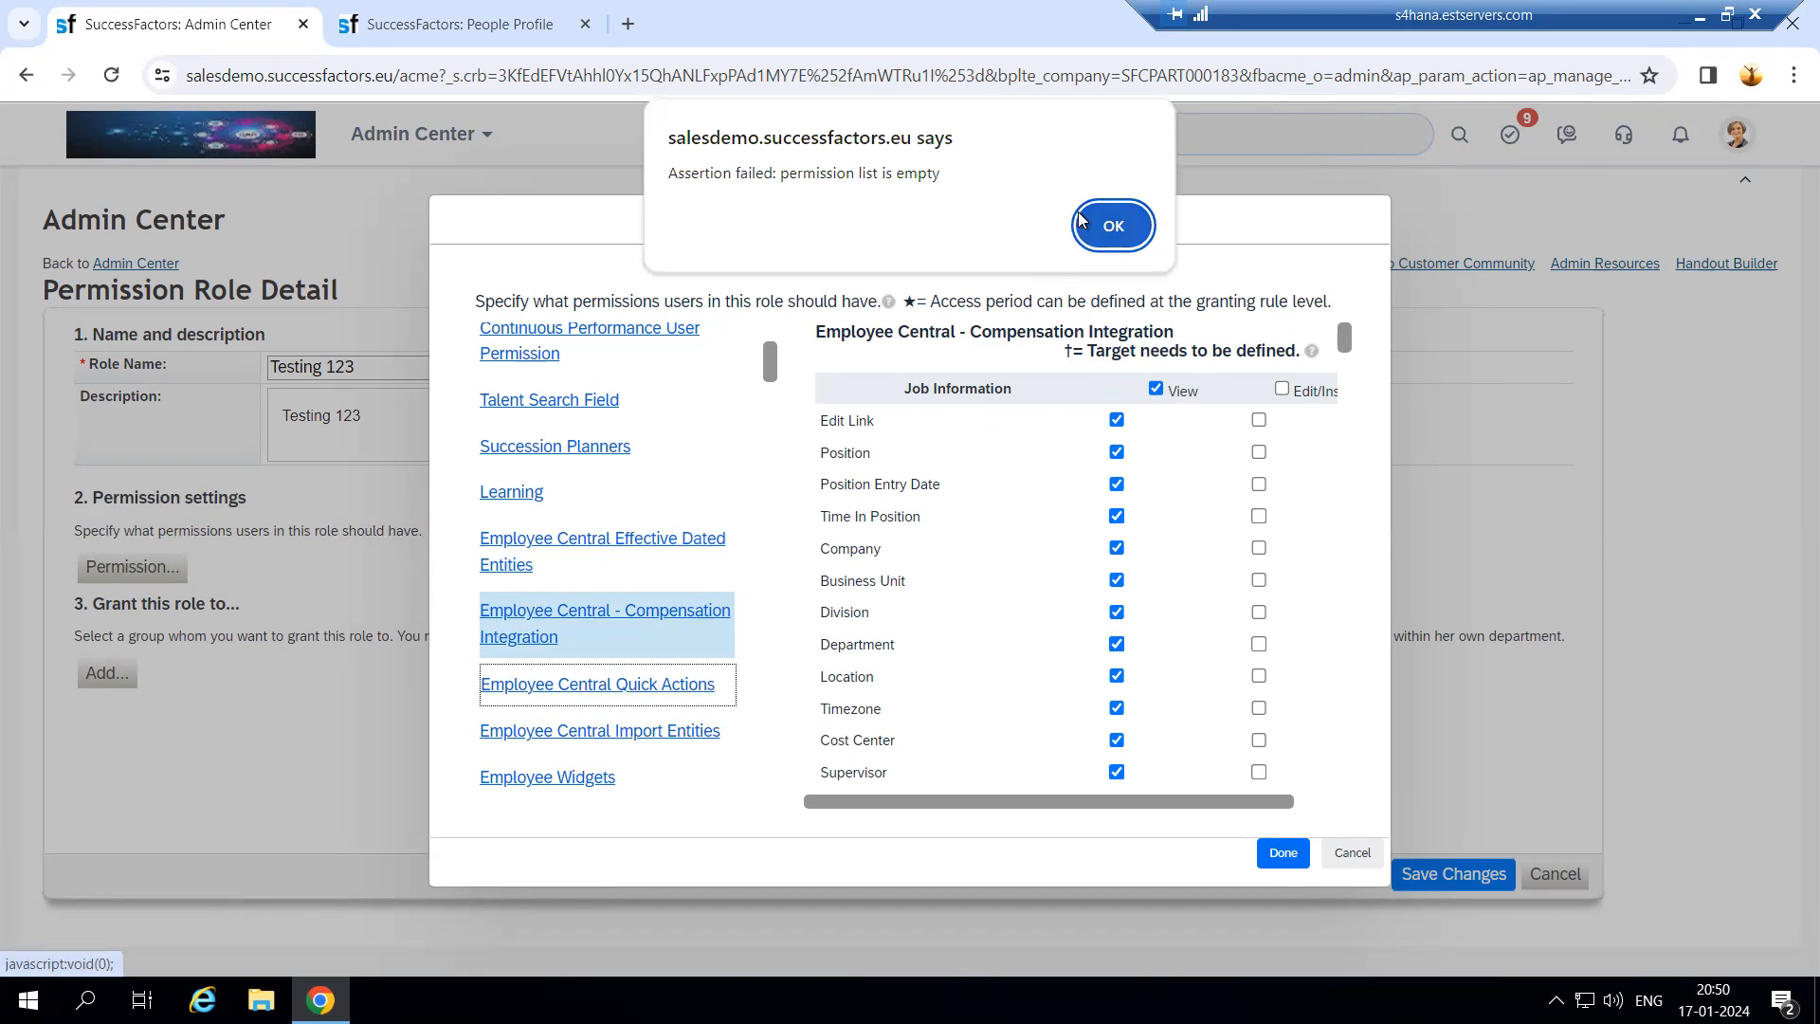
{"action": "key", "text": "Return"}
{"action": "left_click", "coordinate": [631, 699]}
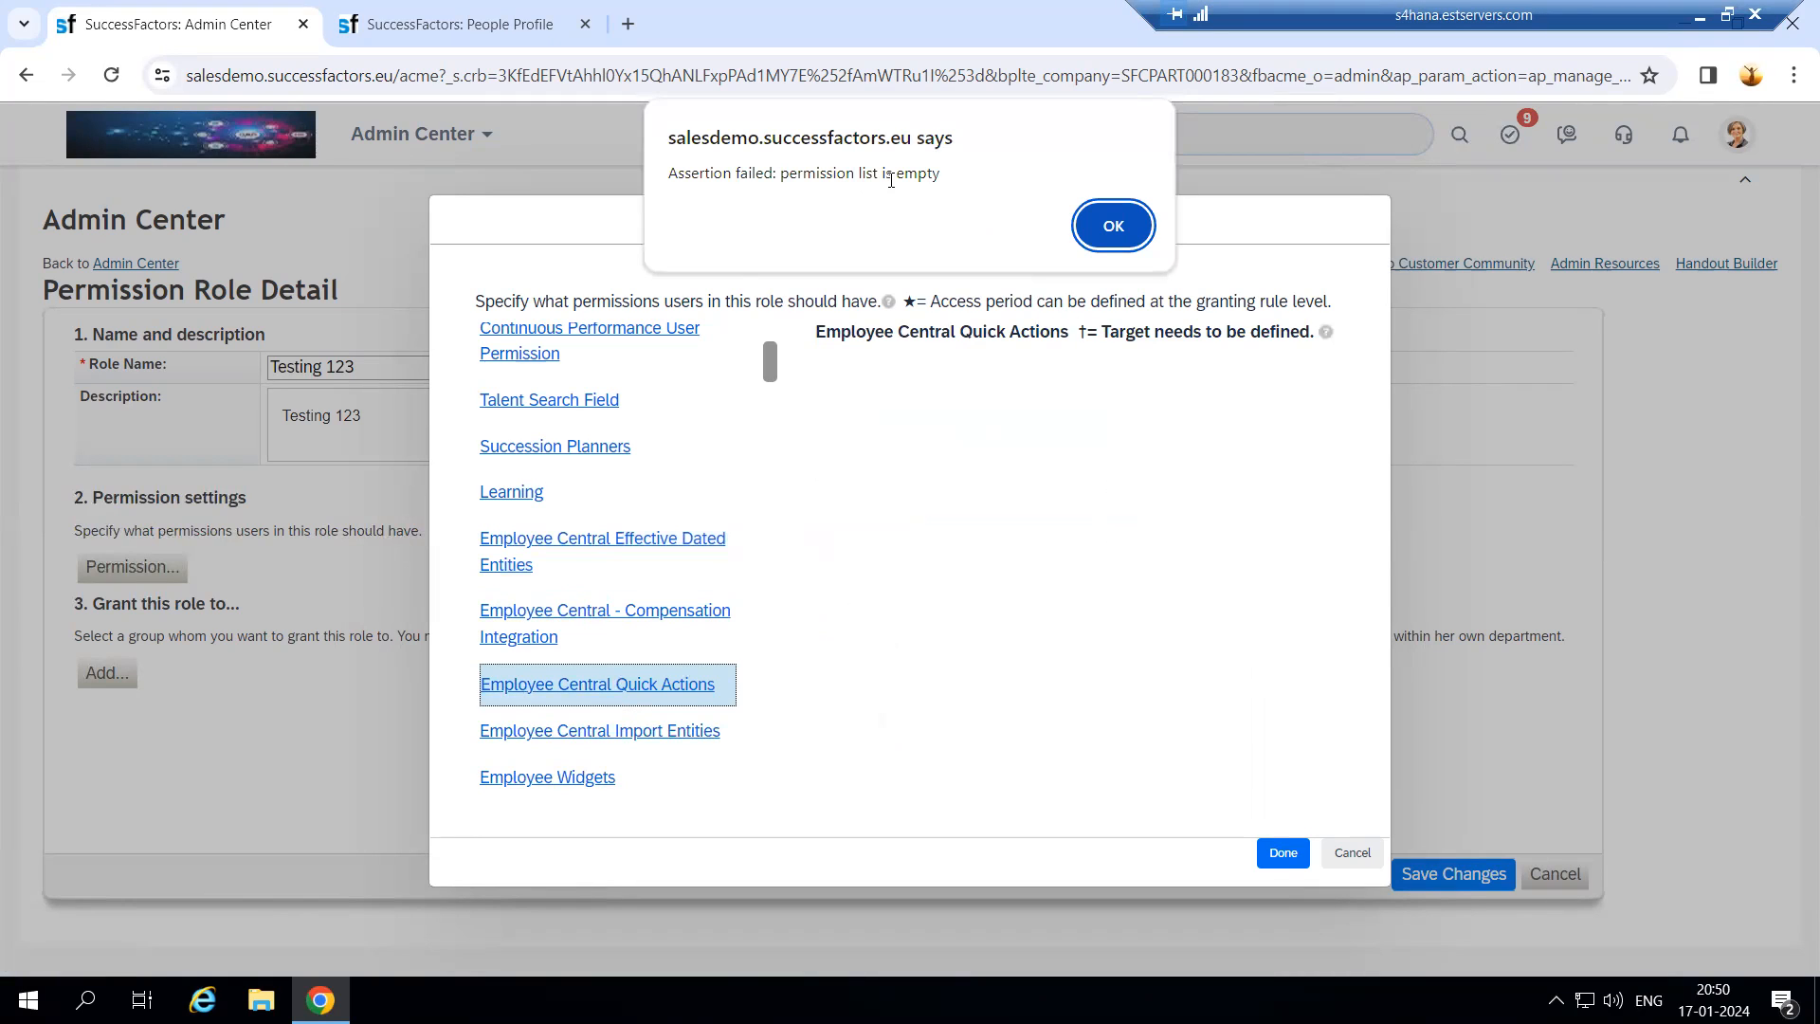
{"action": "left_click", "coordinate": [1128, 237]}
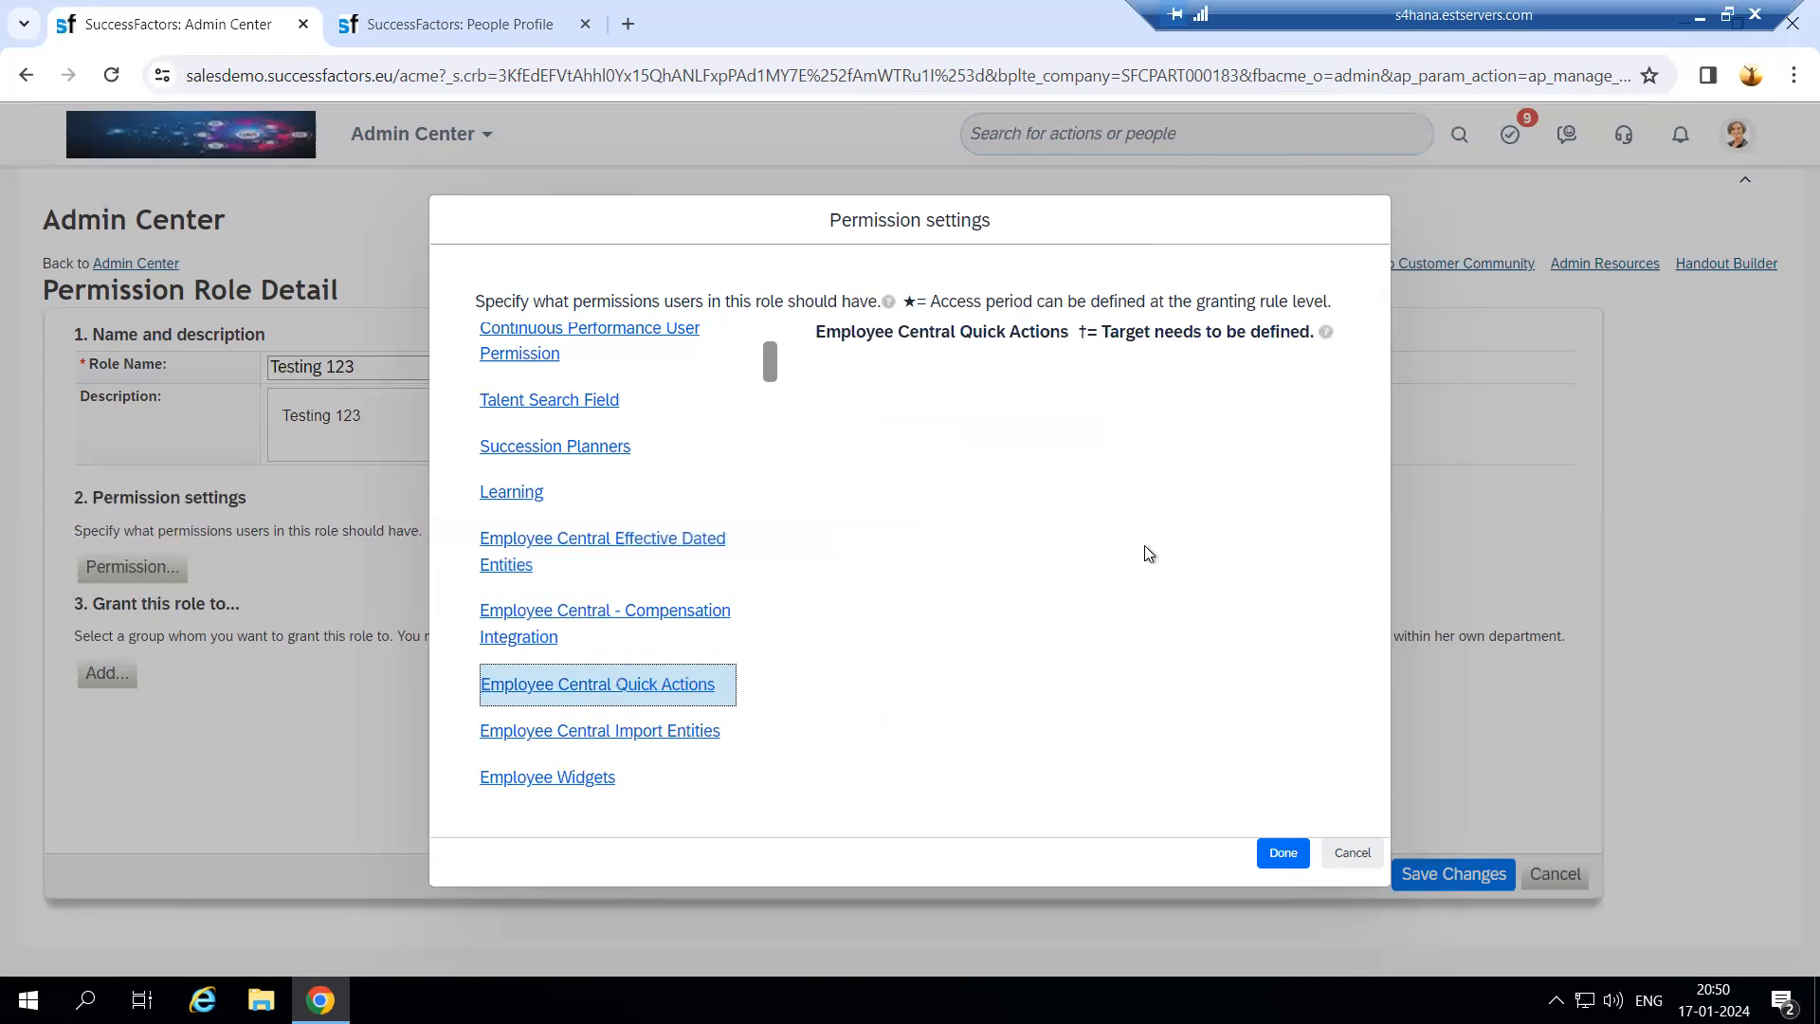
{"action": "left_click_drag", "start_coordinate": [771, 363], "coordinate": [1237, 440]}
{"action": "left_click", "coordinate": [569, 698]}
{"action": "left_click", "coordinate": [572, 699]}
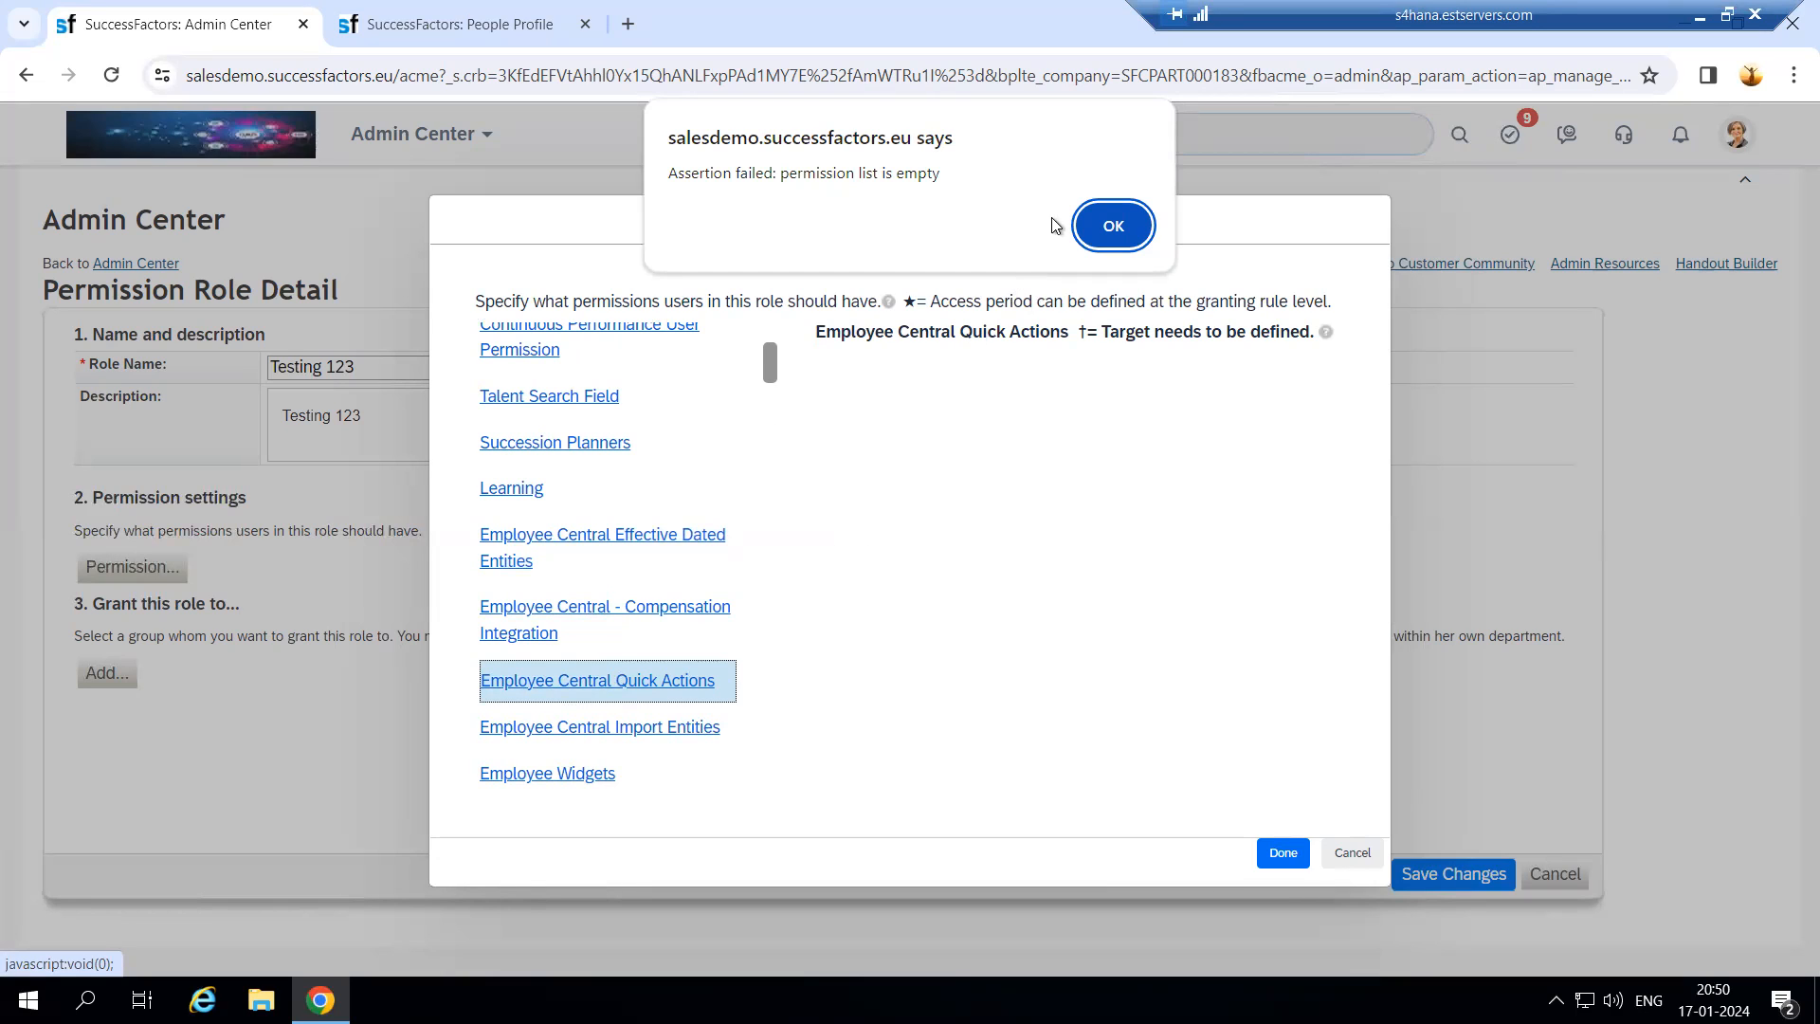
{"action": "left_click", "coordinate": [1111, 226]}
Step: Open the Employee Central Import Entities permissions and examine the entities from Biographical Information through Termination Details
{"action": "left_click", "coordinate": [636, 737]}
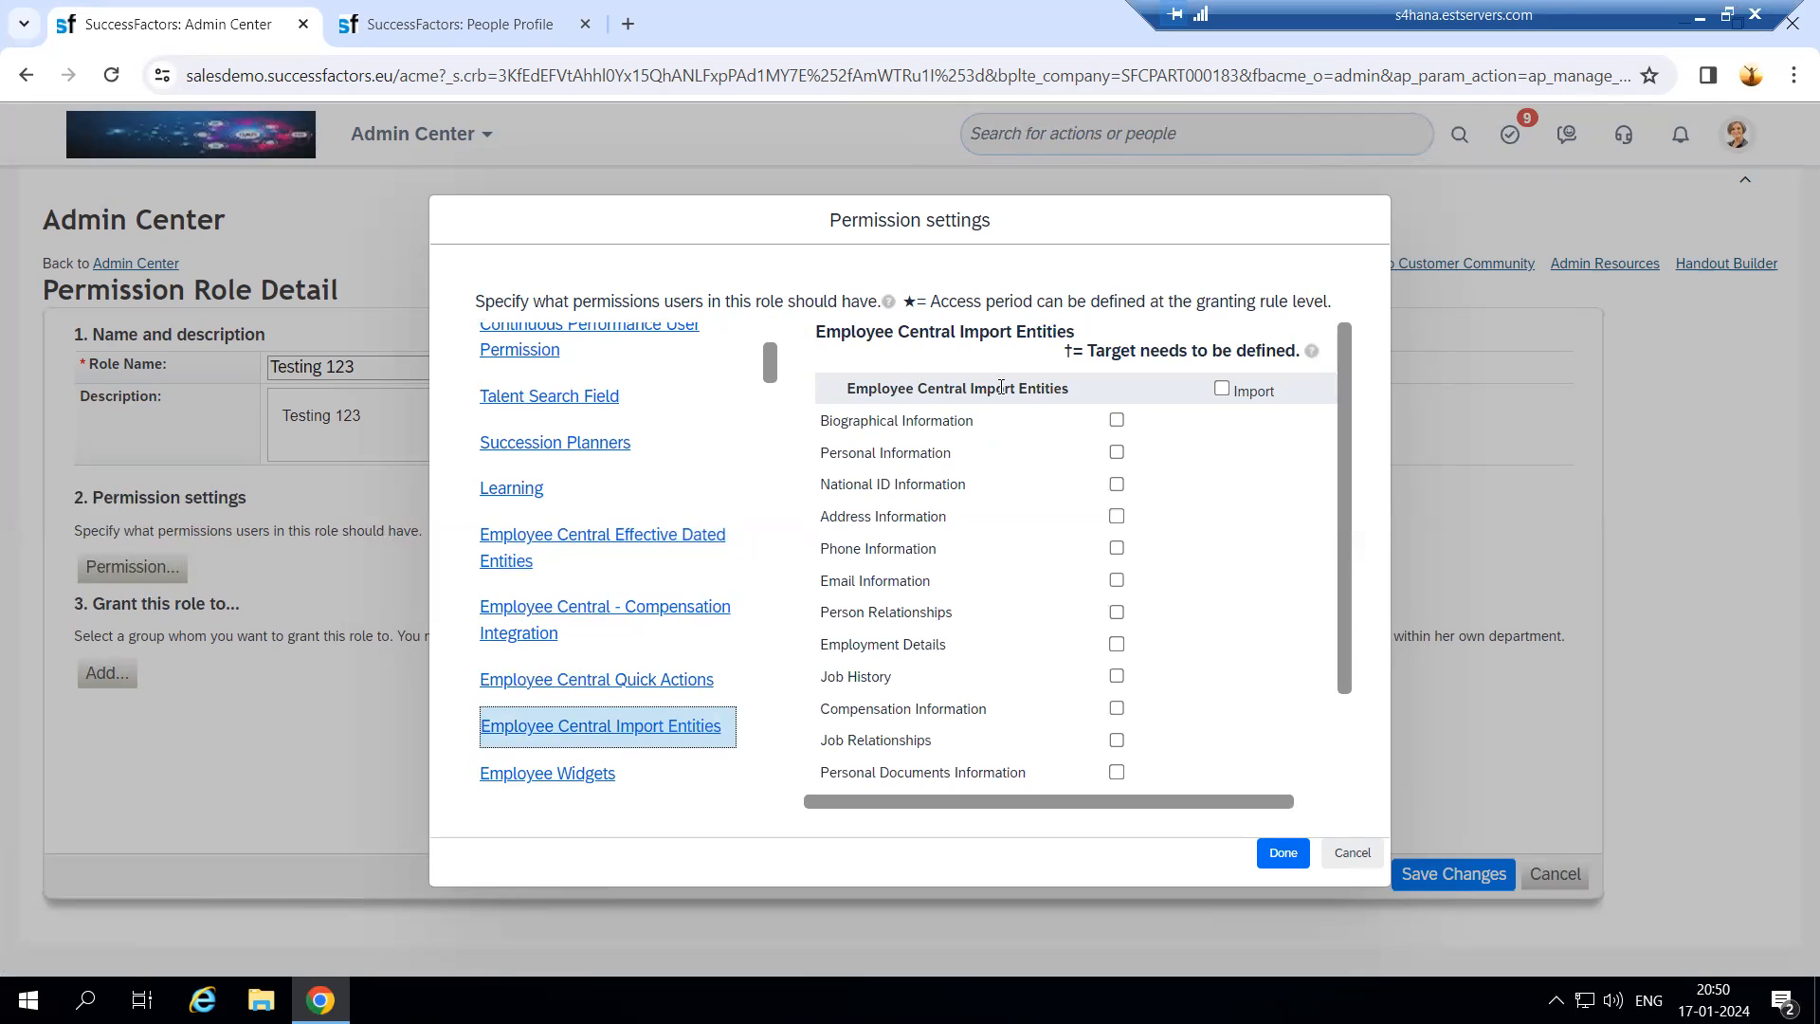
{"action": "left_click_drag", "start_coordinate": [847, 381], "coordinate": [1123, 394]}
{"action": "scroll", "coordinate": [1118, 619], "scroll_direction": "down", "scroll_amount": 2}
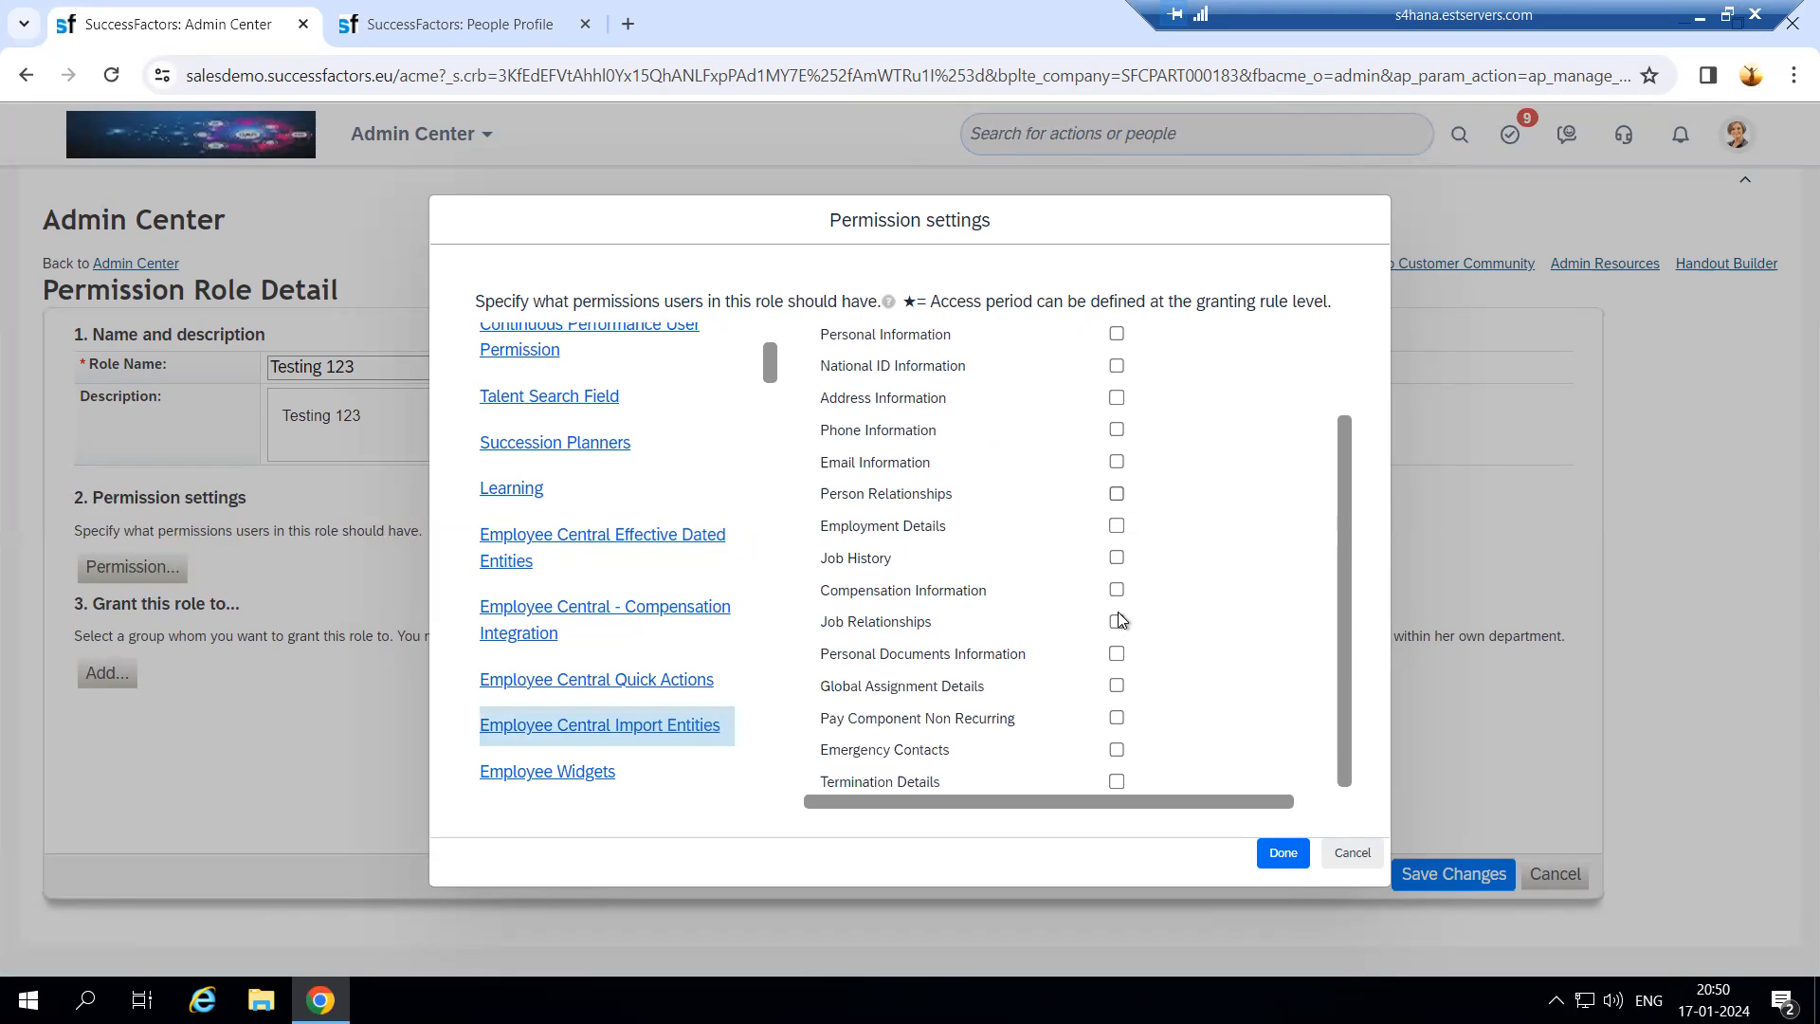
{"action": "scroll", "coordinate": [1137, 605], "scroll_direction": "up", "scroll_amount": 2}
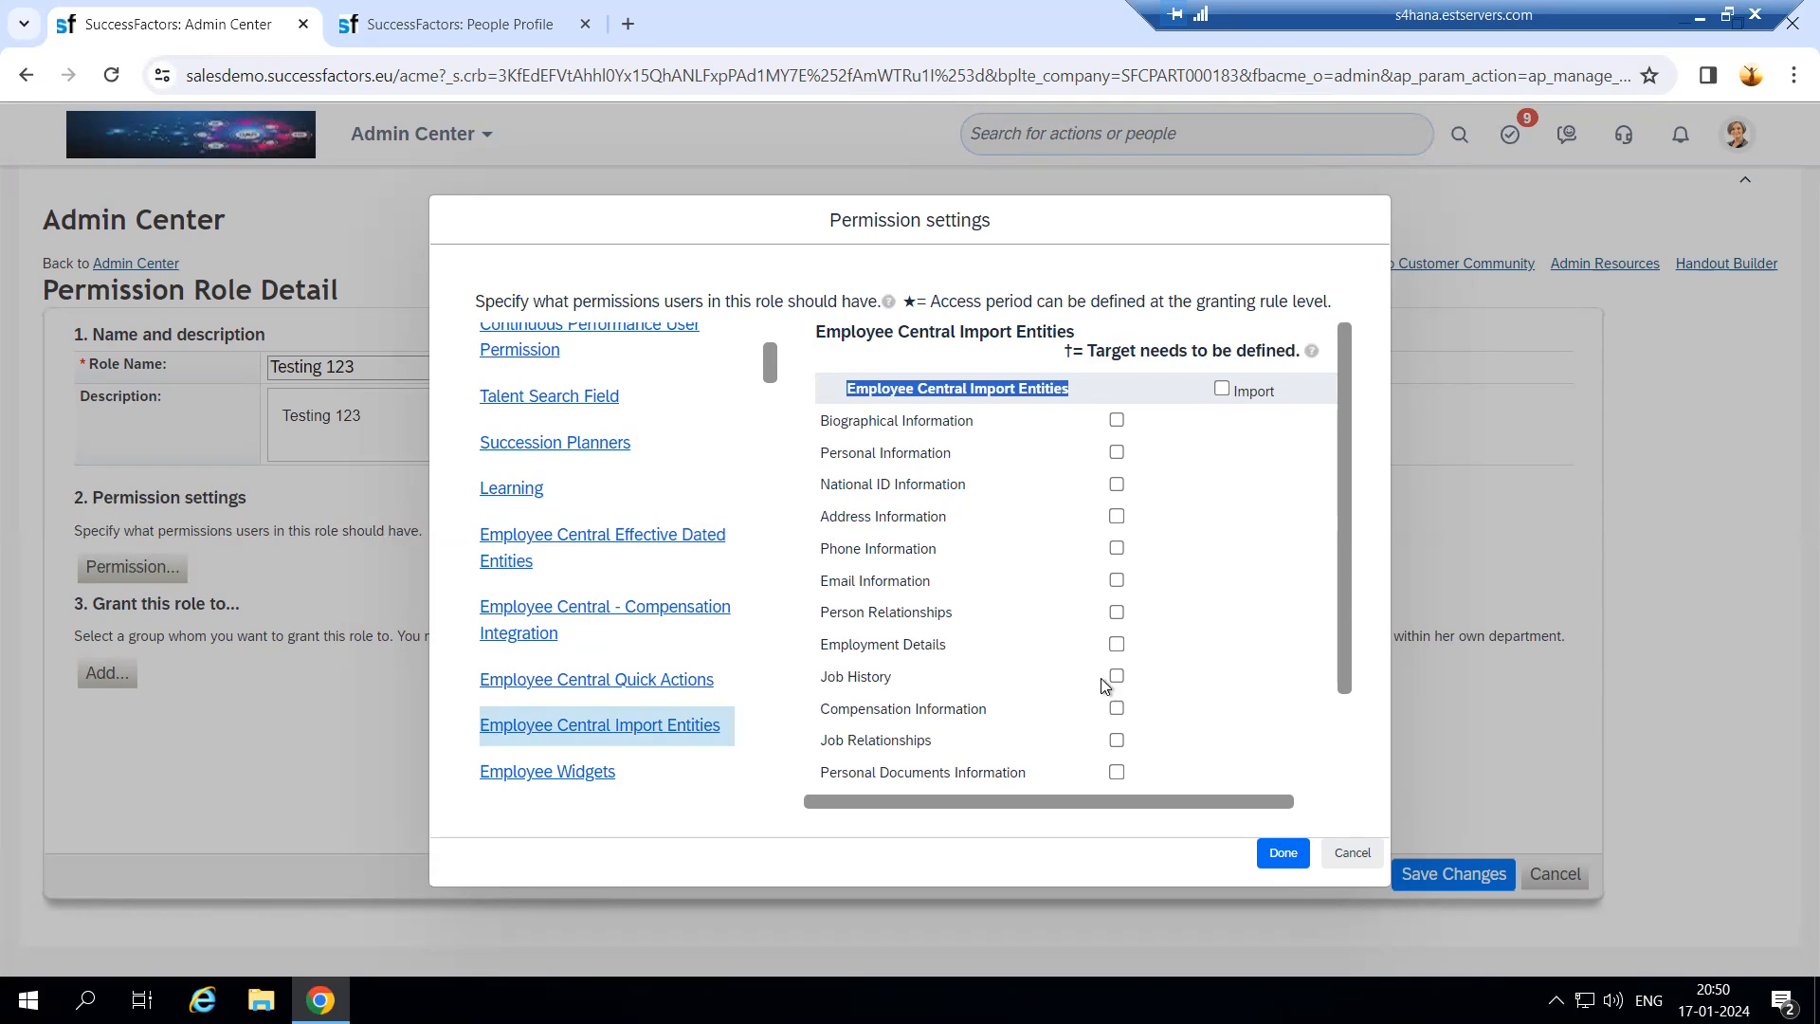
{"action": "scroll", "coordinate": [1106, 684], "scroll_direction": "down", "scroll_amount": 2}
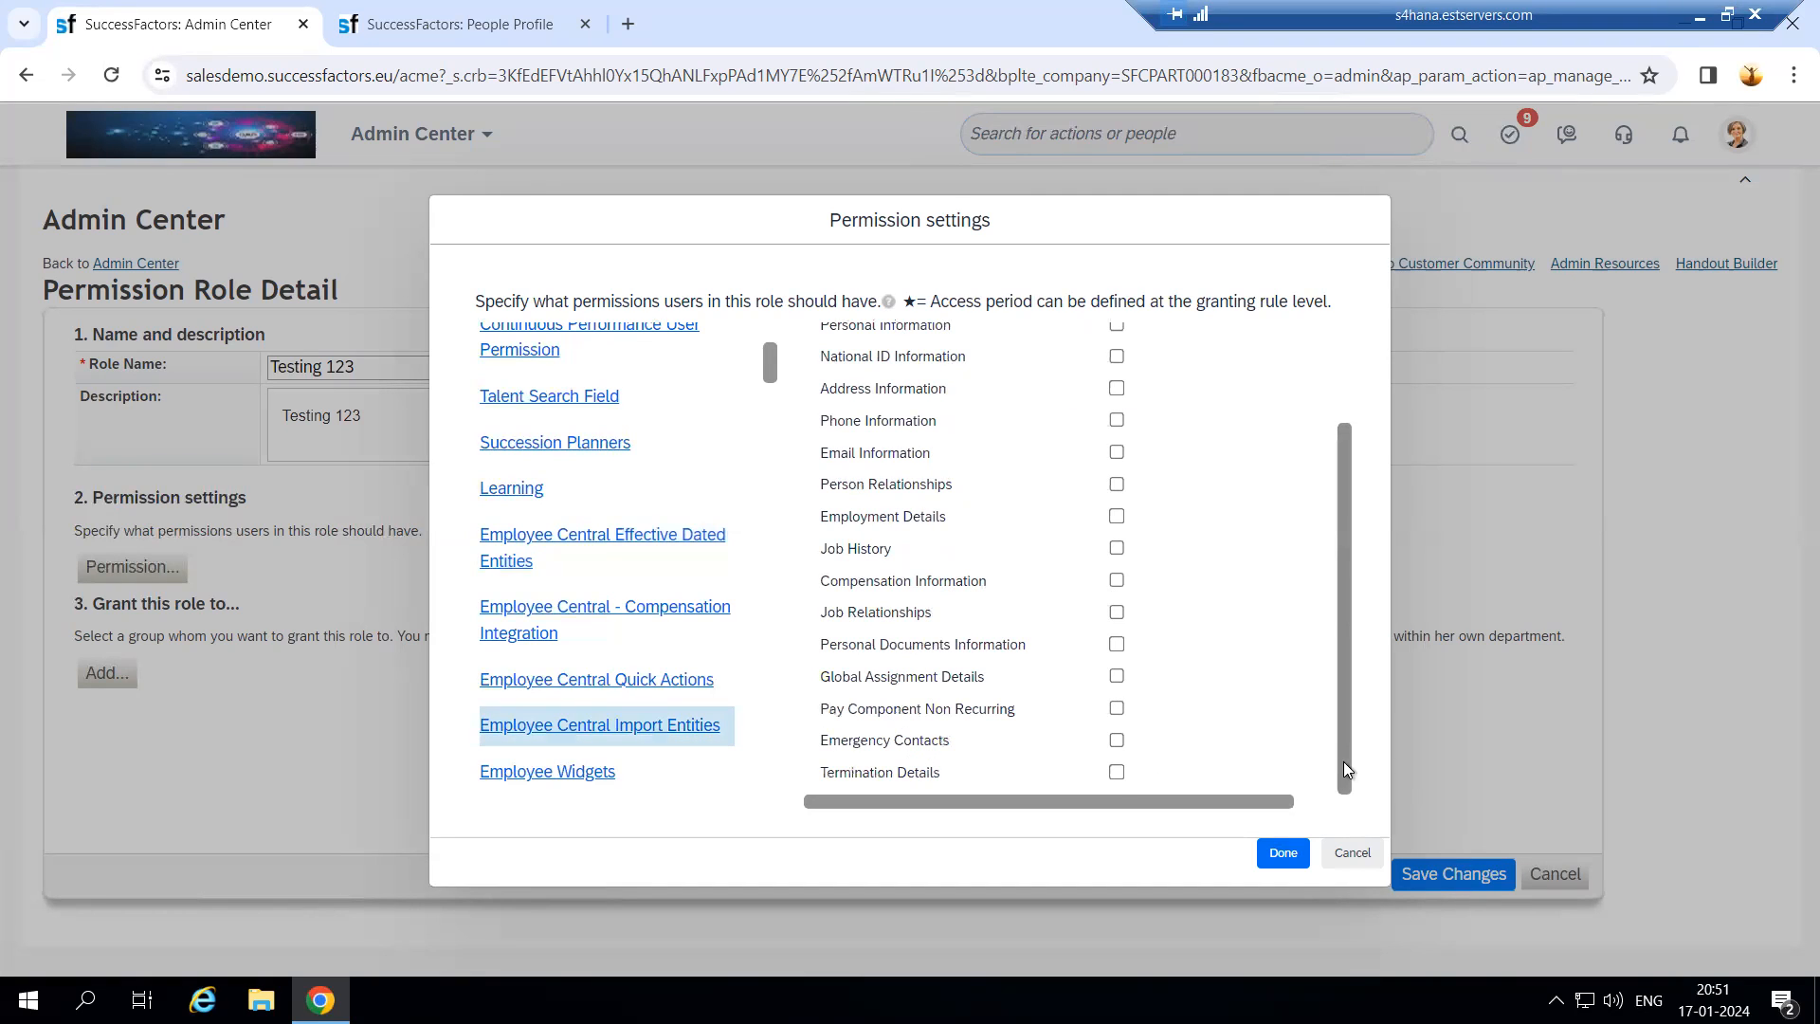
{"action": "scroll", "coordinate": [1065, 631], "scroll_direction": "up", "scroll_amount": 2}
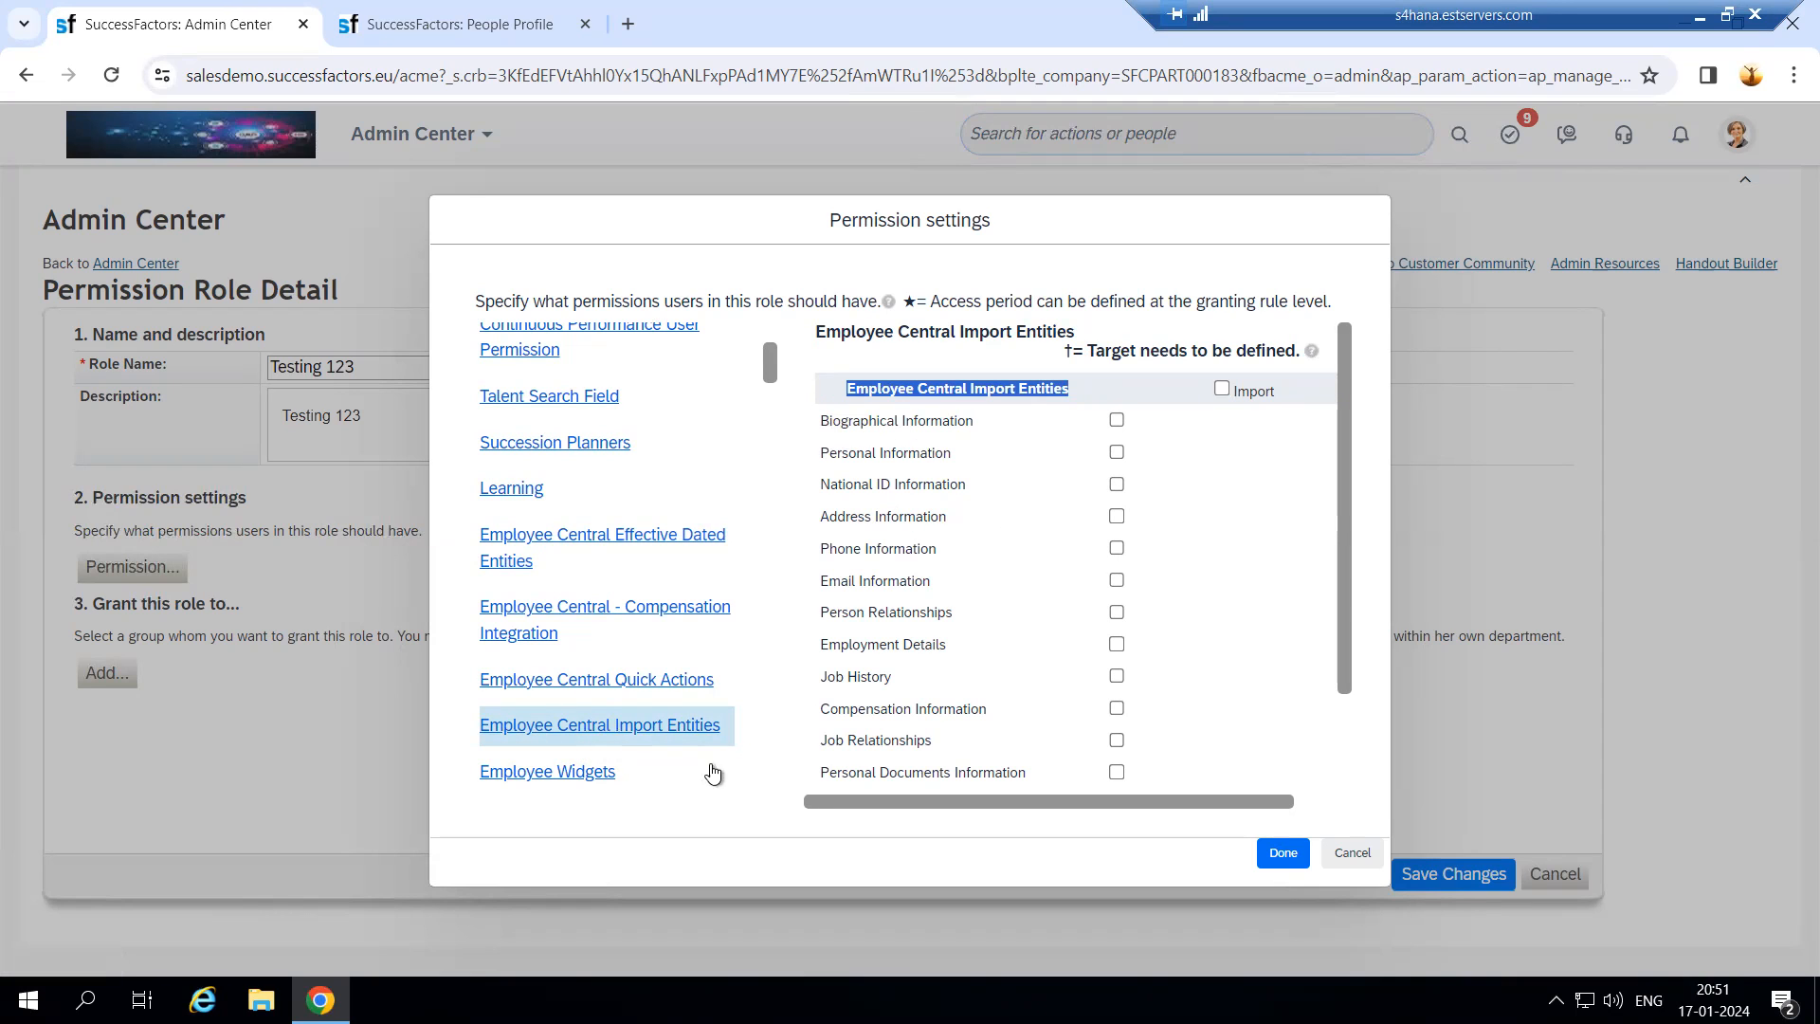
Step: Switch to the employee profile page, try an action search for "add new" and clear it
{"action": "right_click", "coordinate": [444, 17]}
{"action": "left_click", "coordinate": [444, 17]}
{"action": "left_click", "coordinate": [983, 133]}
{"action": "type", "text": "a"}
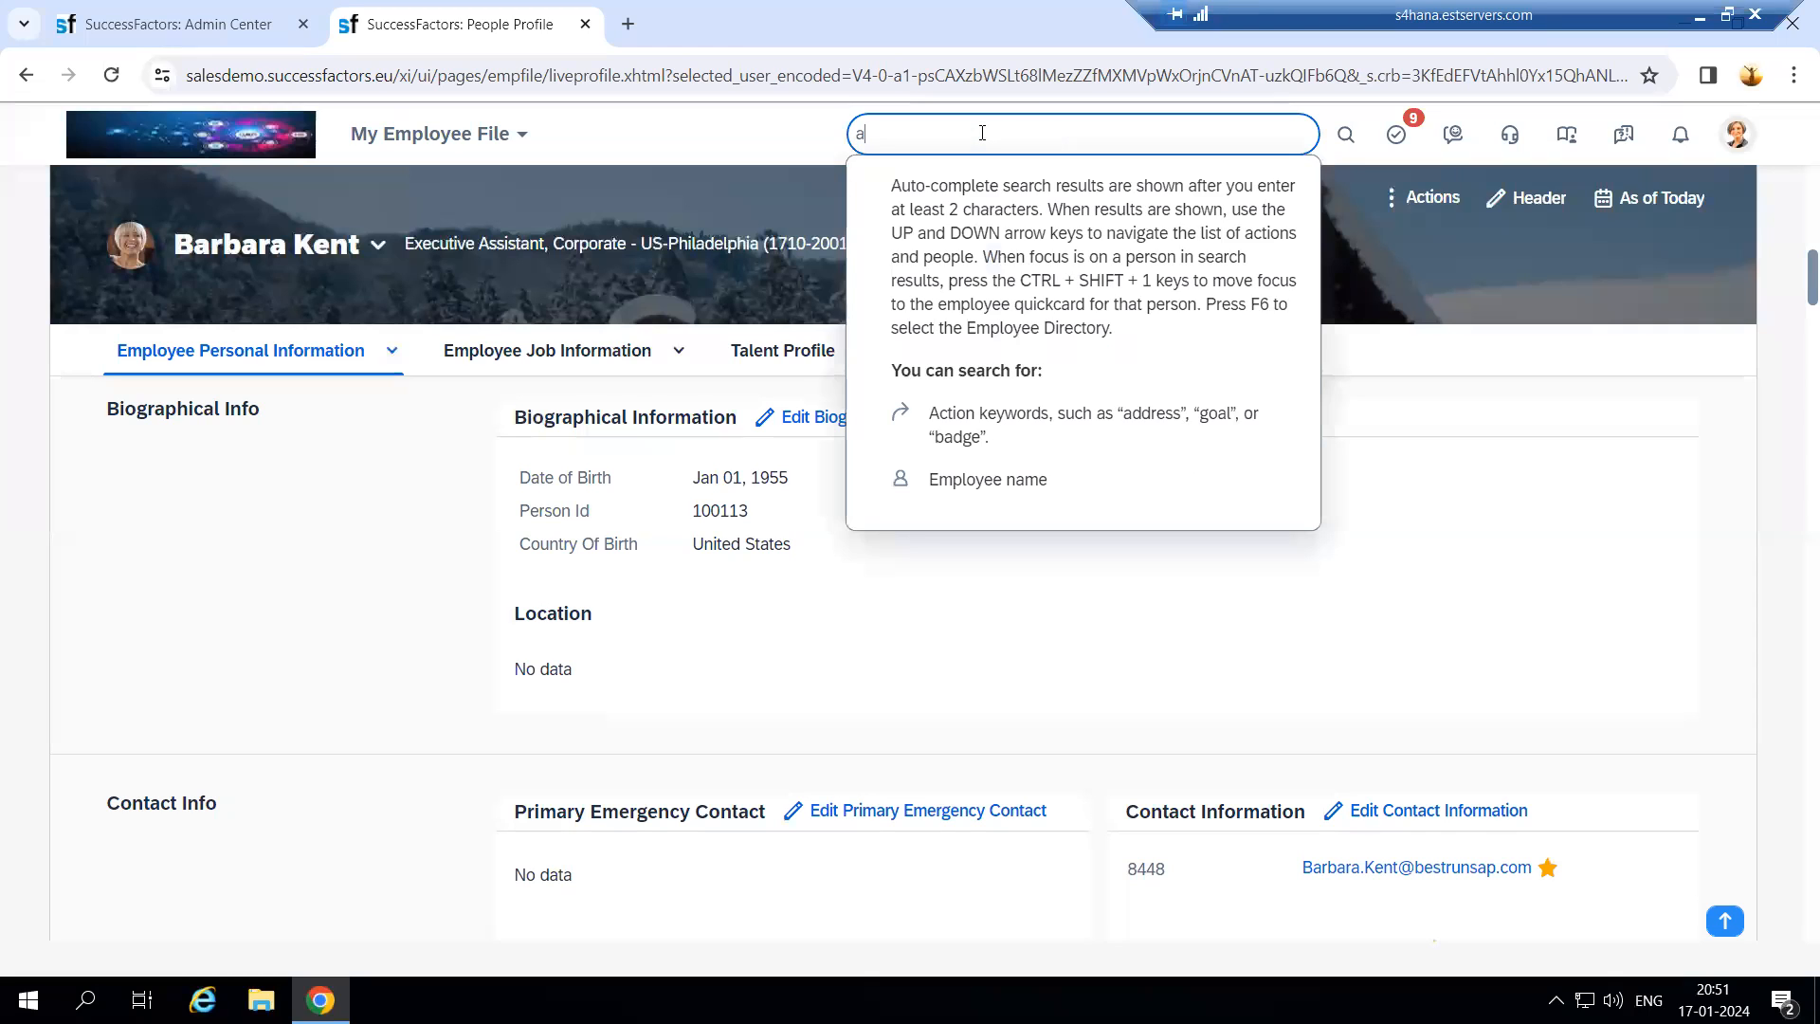
{"action": "type", "text": "dd new"}
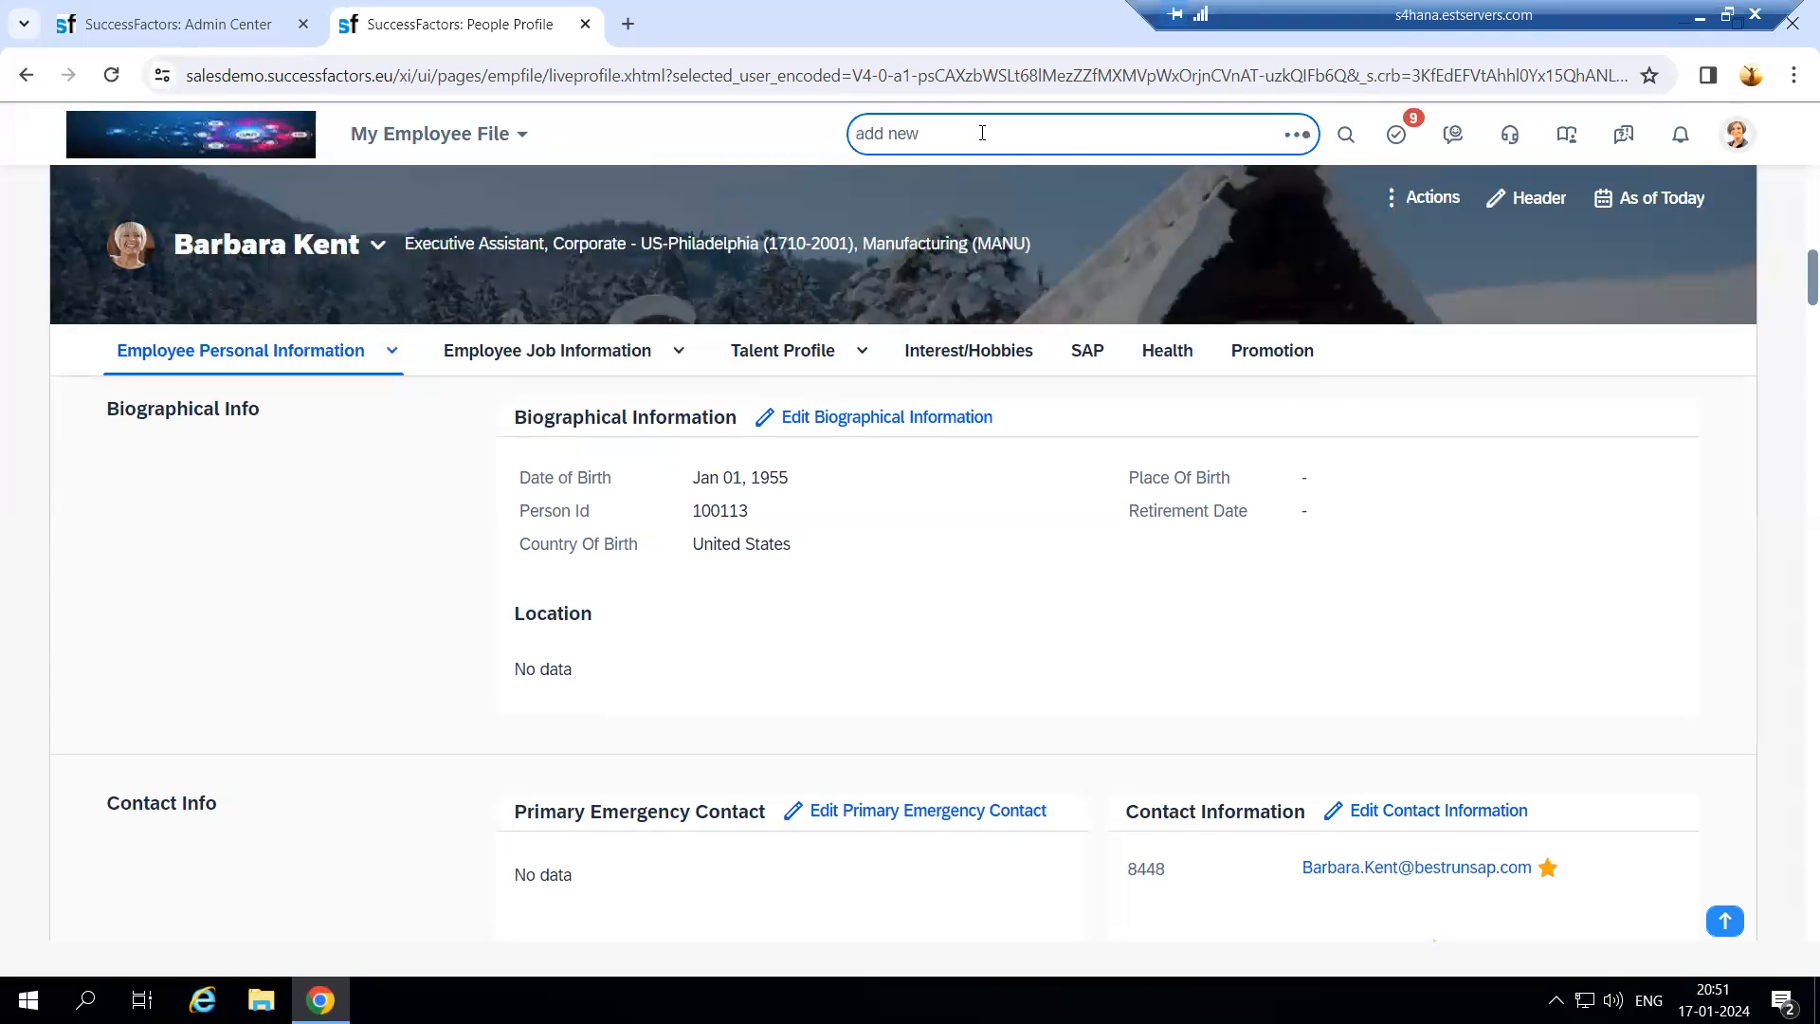
{"action": "key", "text": "BackSpace"}
{"action": "key", "text": "BackSpace"}
{"action": "key", "text": "BackSpace"}
{"action": "key", "text": "BackSpace"}
{"action": "key", "text": "BackSpace"}
{"action": "key", "text": "BackSpace"}
{"action": "key", "text": "BackSpace"}
Step: From the employee profile page, search the actions for "import employee" and open the Import Employee Data page
{"action": "type", "text": "import associate"}
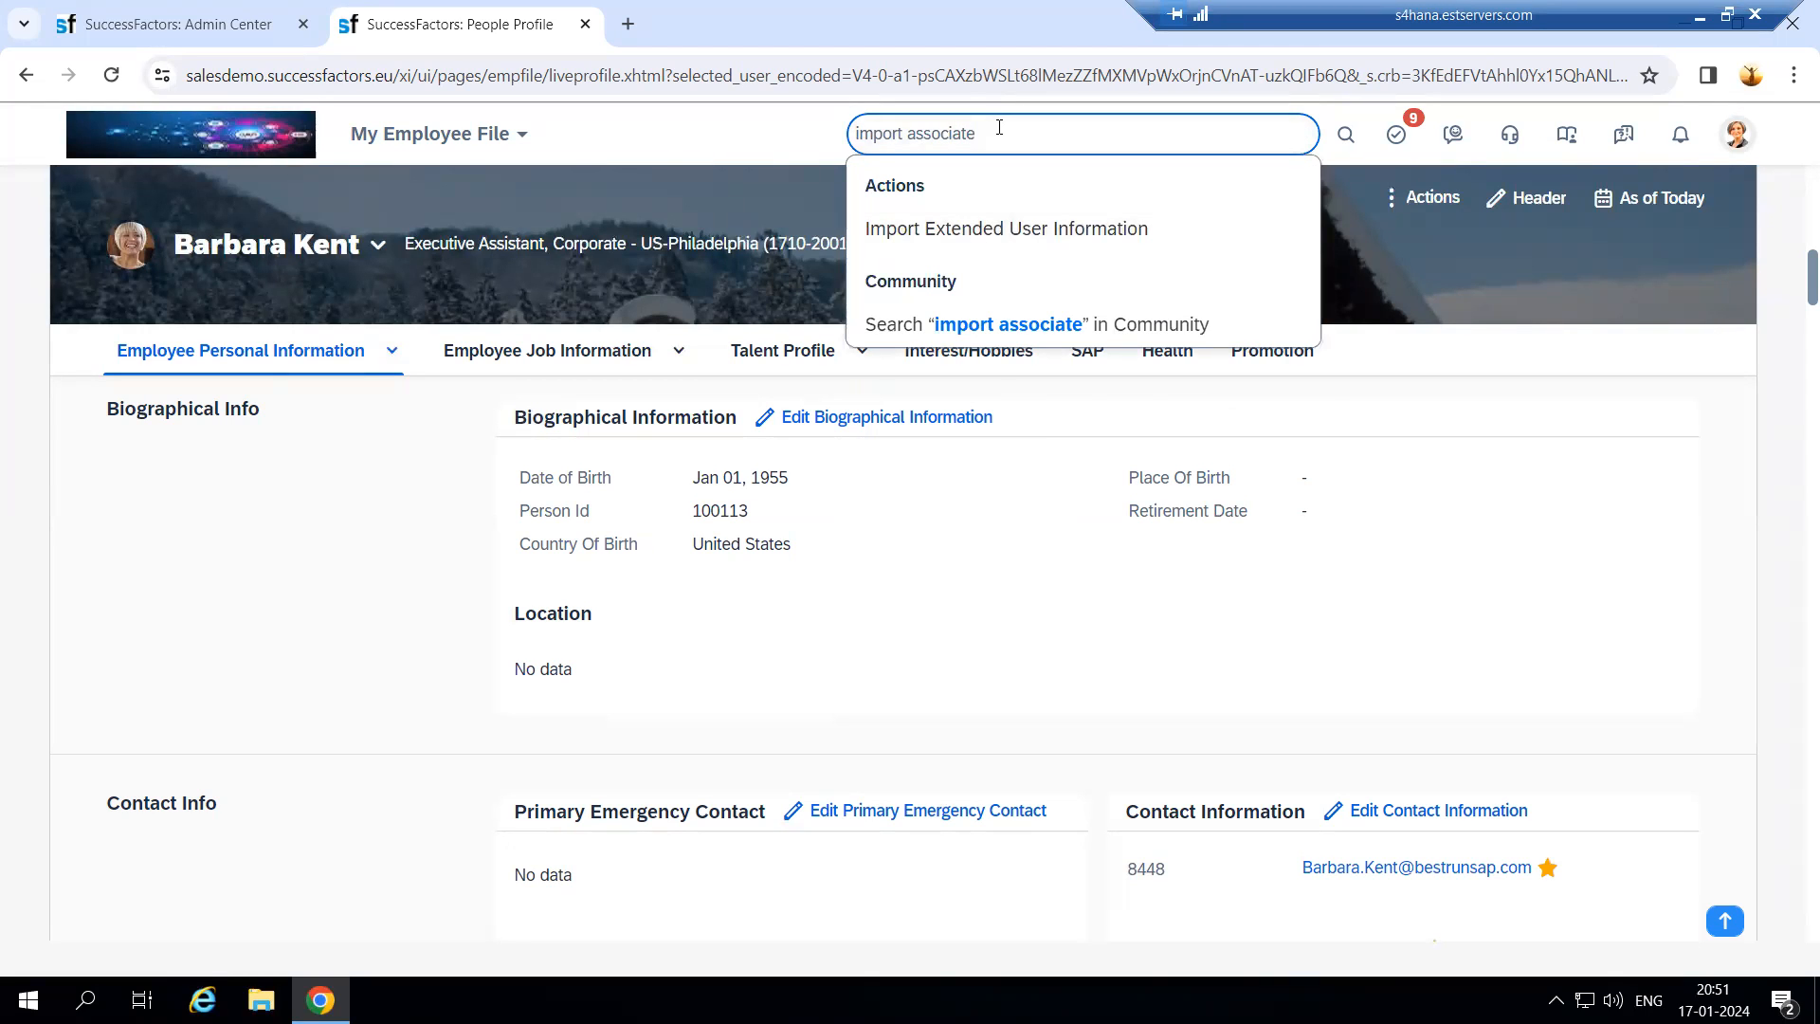
{"action": "key", "text": "BackSpace"}
{"action": "key", "text": "BackSpace"}
{"action": "key", "text": "BackSpace"}
{"action": "key", "text": "BackSpace"}
{"action": "key", "text": "BackSpace"}
{"action": "key", "text": "BackSpace"}
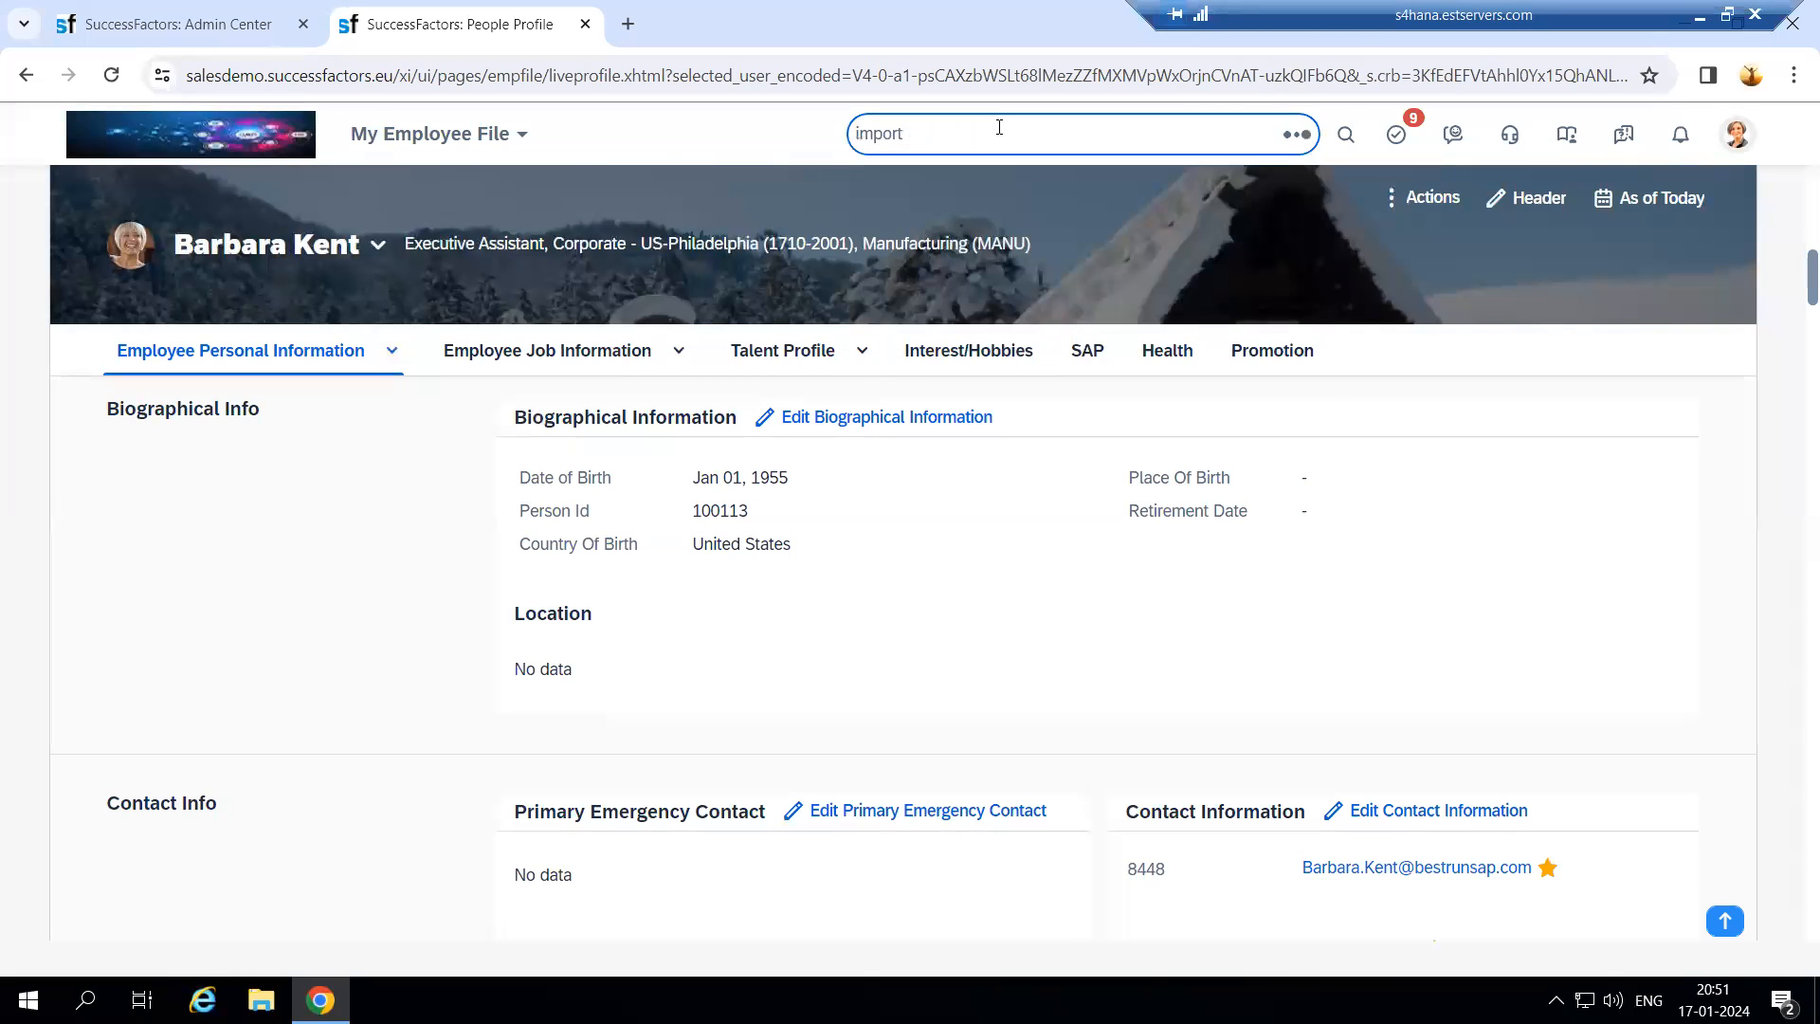
{"action": "type", "text": "employee"}
{"action": "left_click", "coordinate": [993, 228]}
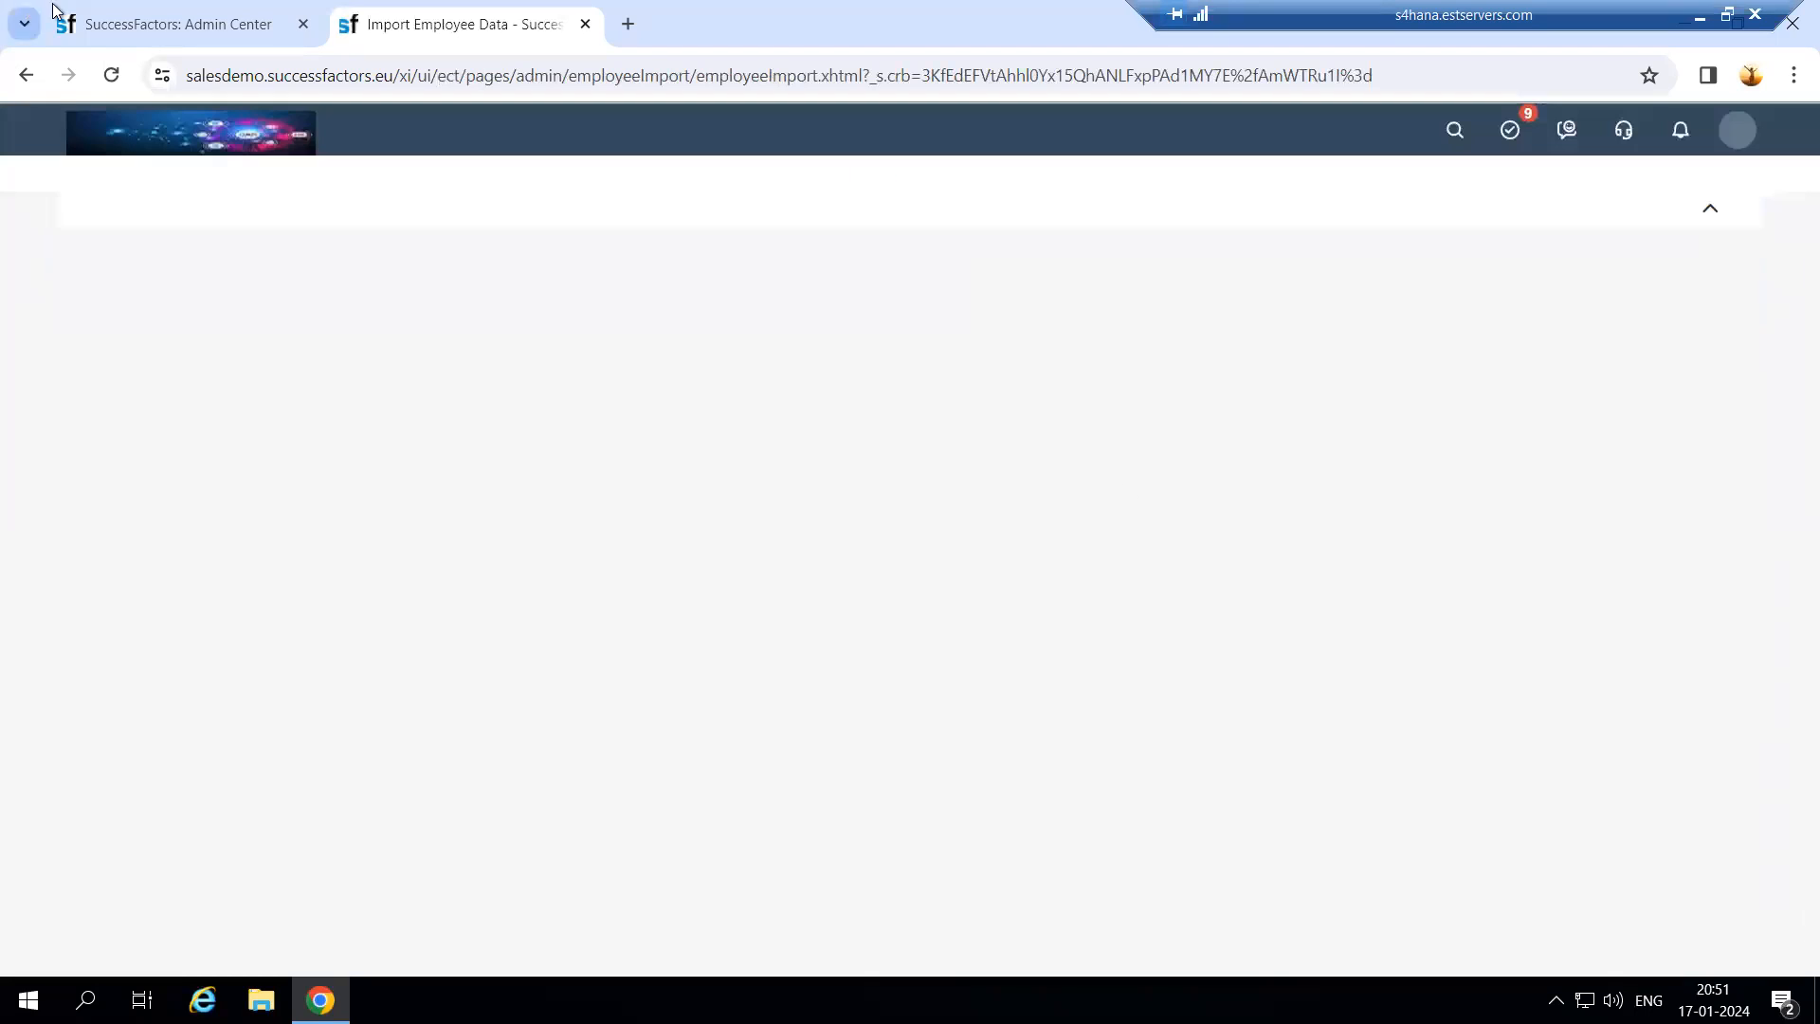
Step: On the Import Employee Data page, set the action to Import Data and examine the list of selectable entities
{"action": "left_click", "coordinate": [130, 25]}
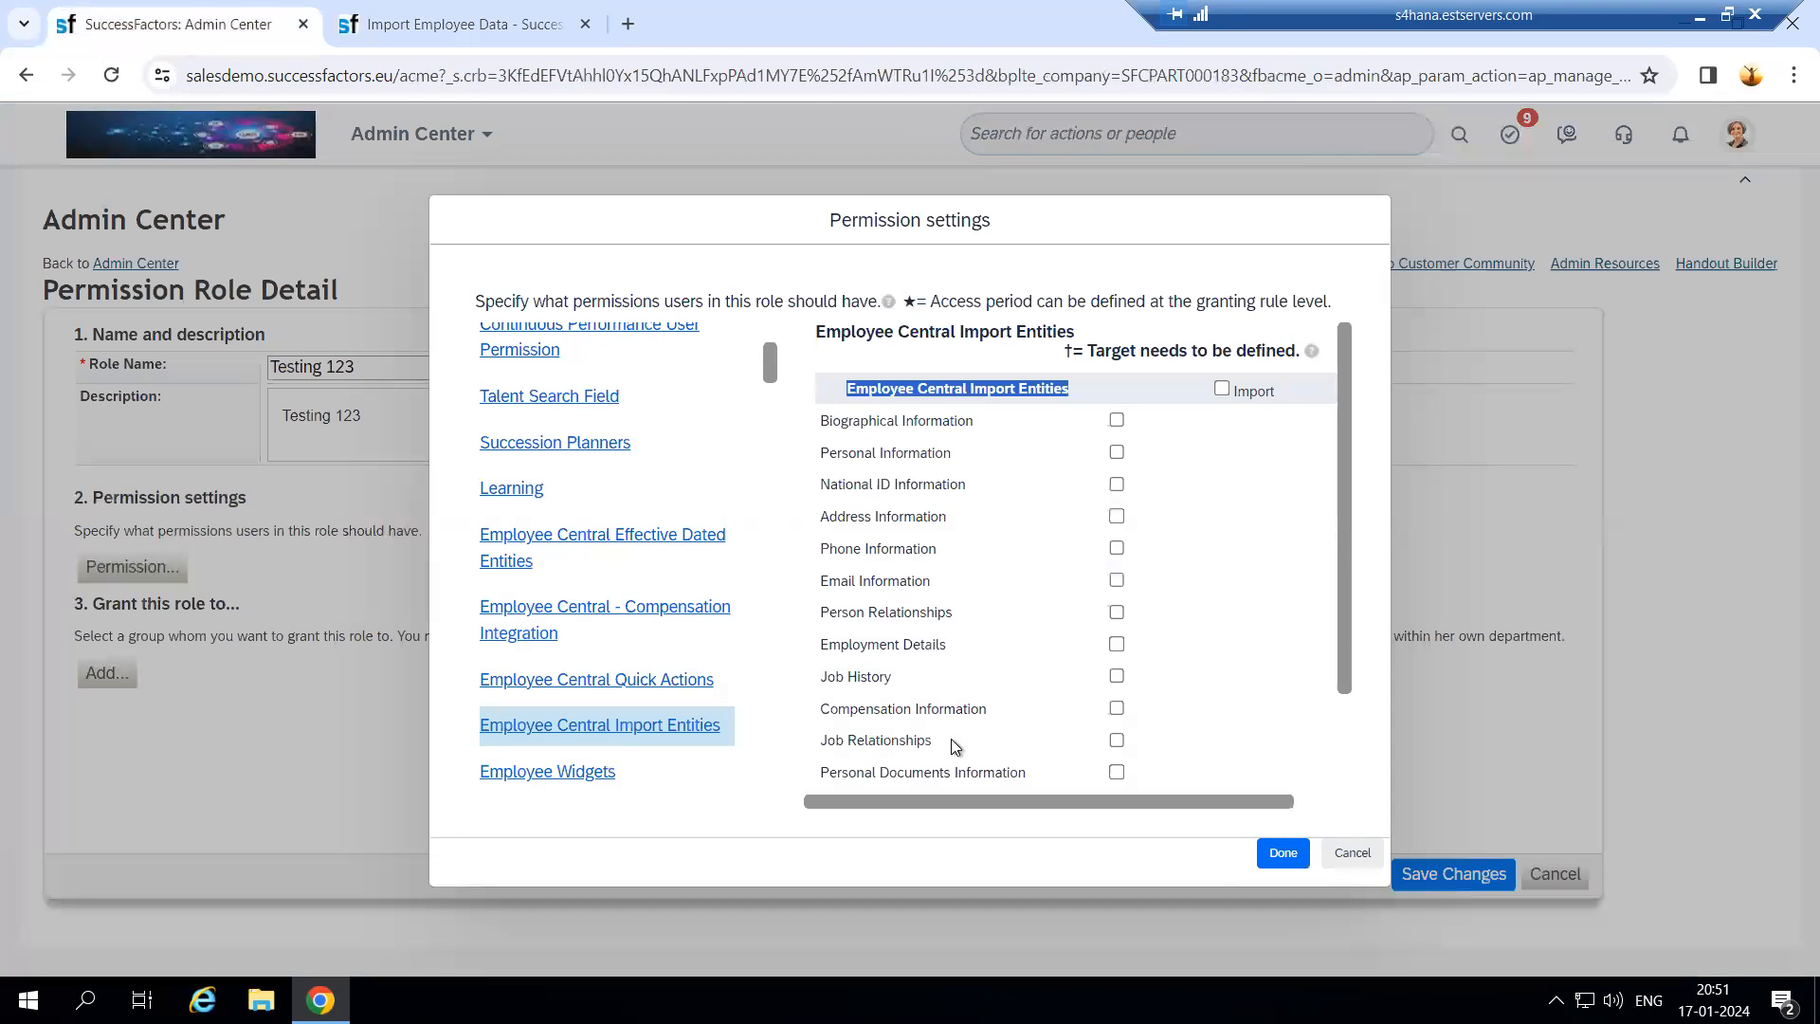
{"action": "left_click", "coordinate": [493, 25]}
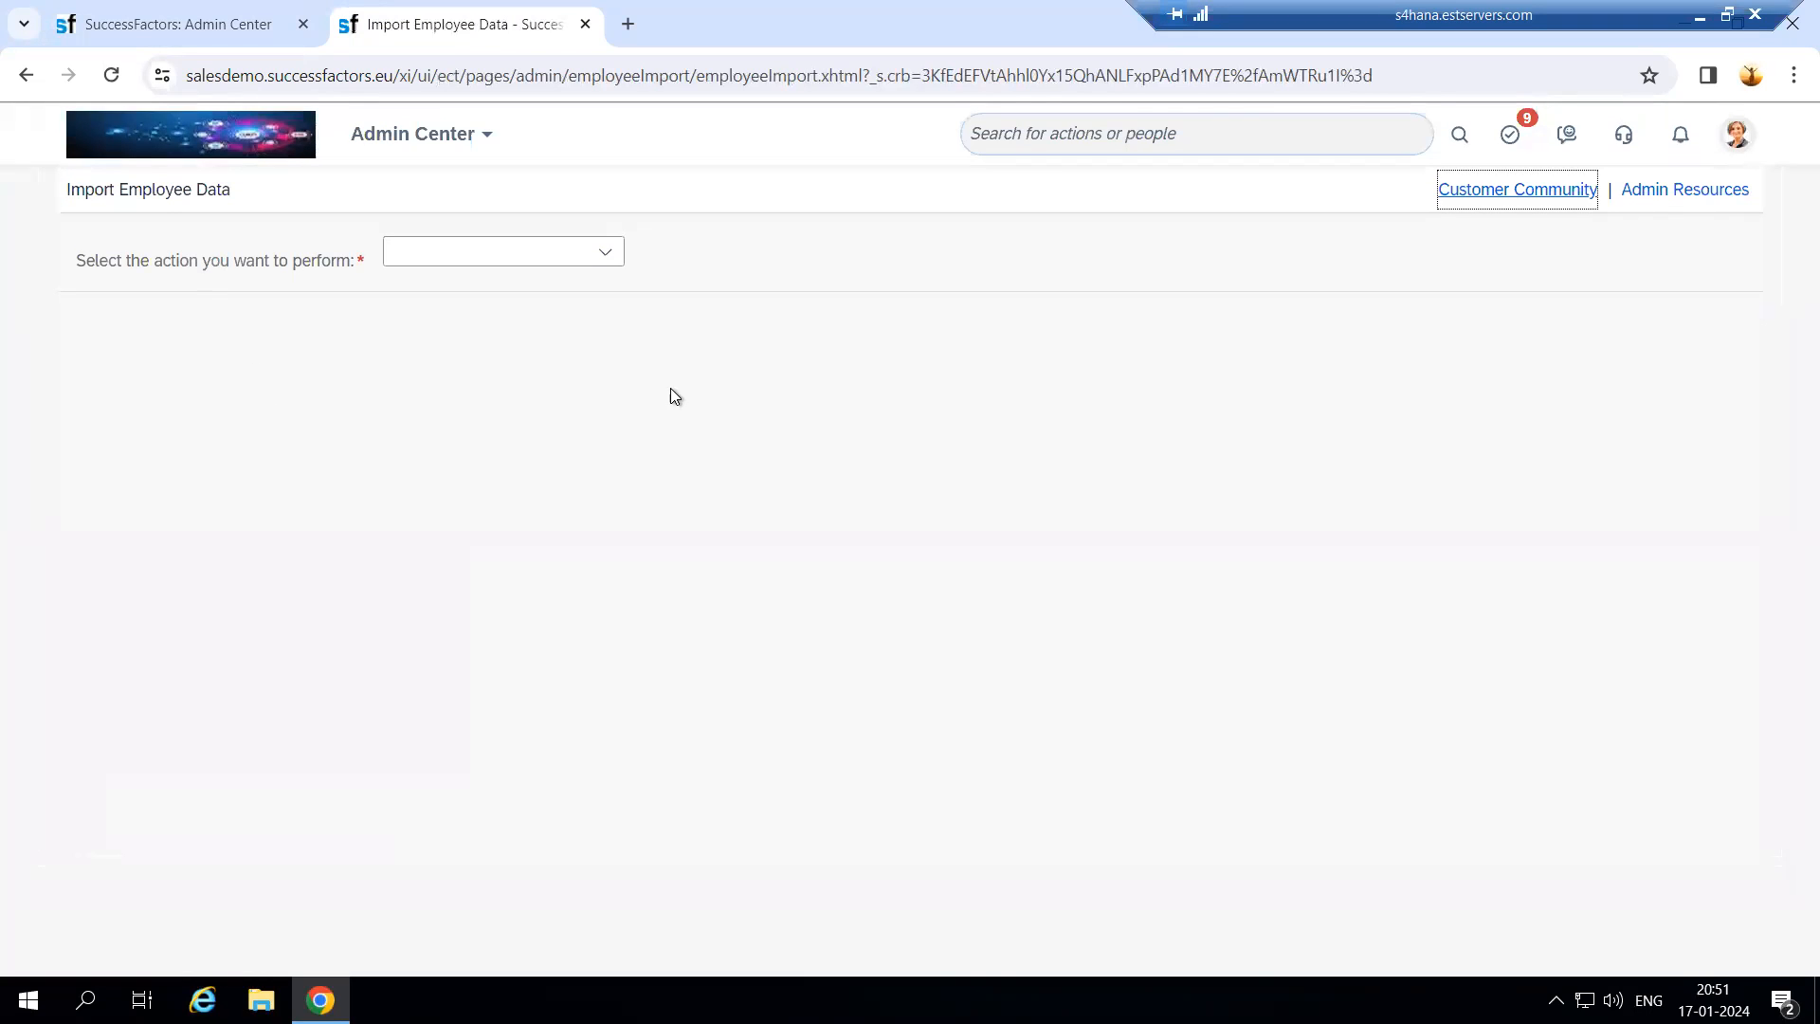
{"action": "left_click", "coordinate": [606, 253]}
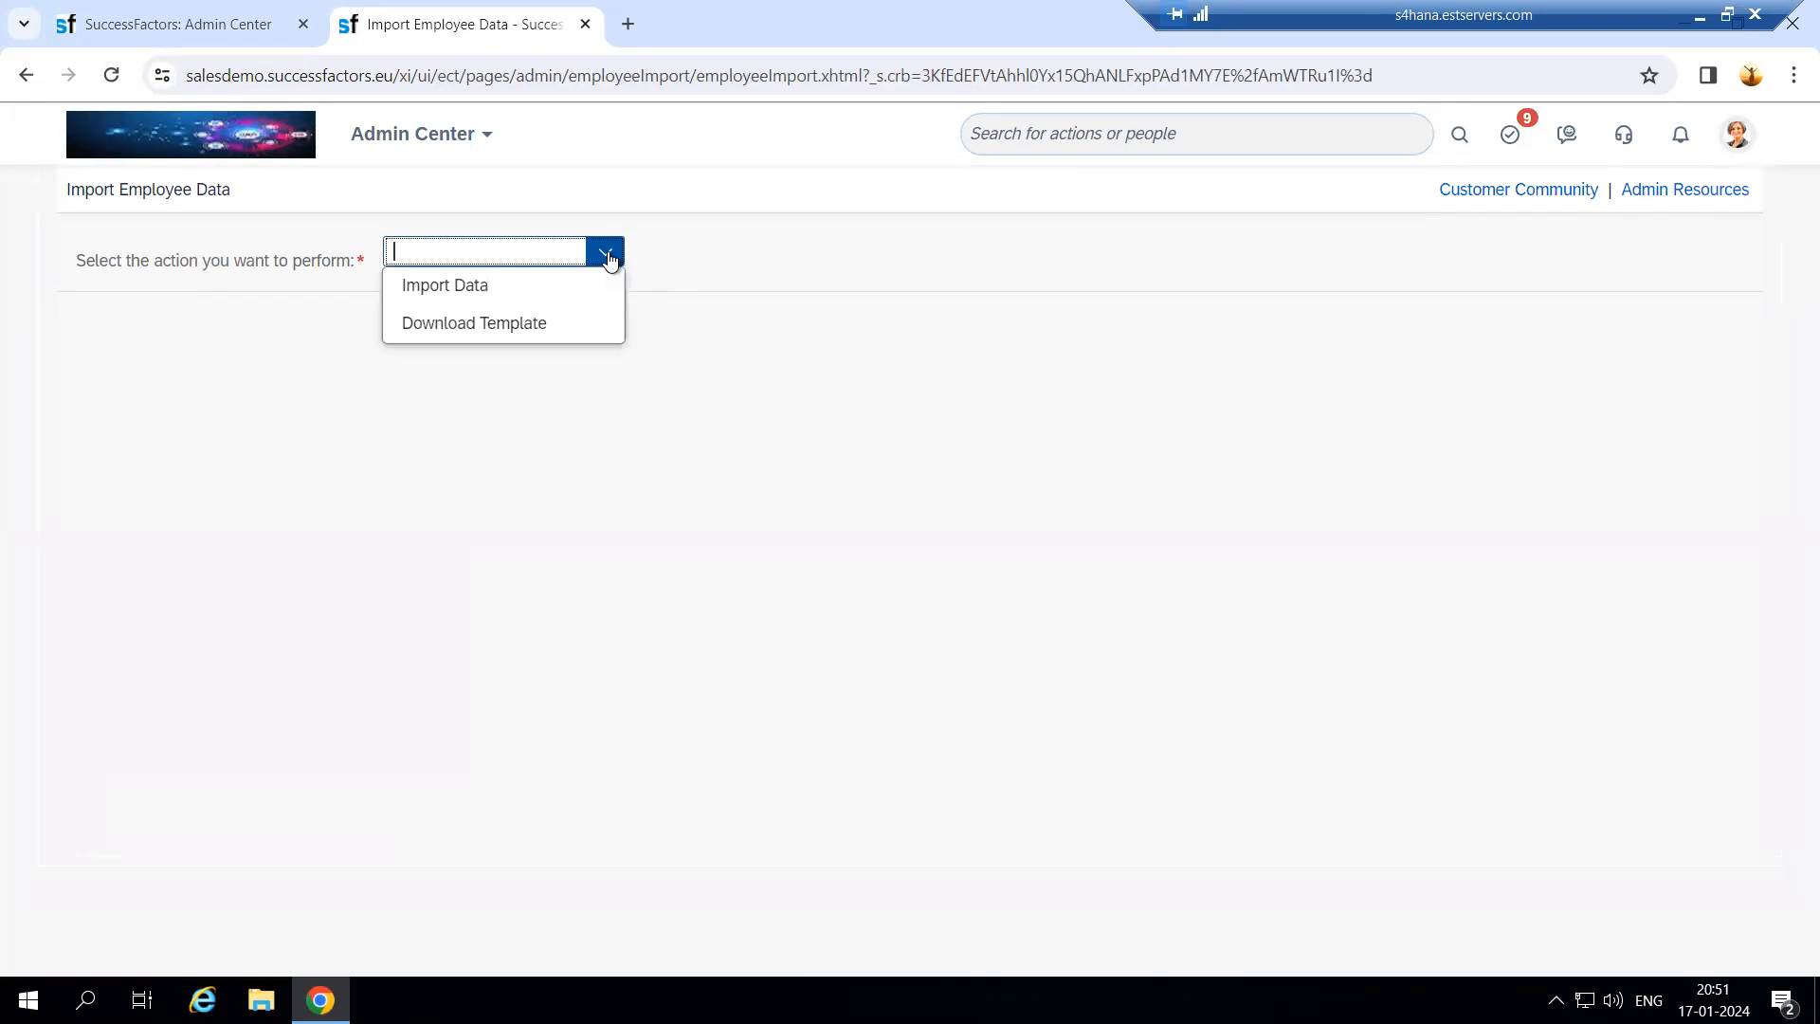
{"action": "left_click", "coordinate": [520, 292]}
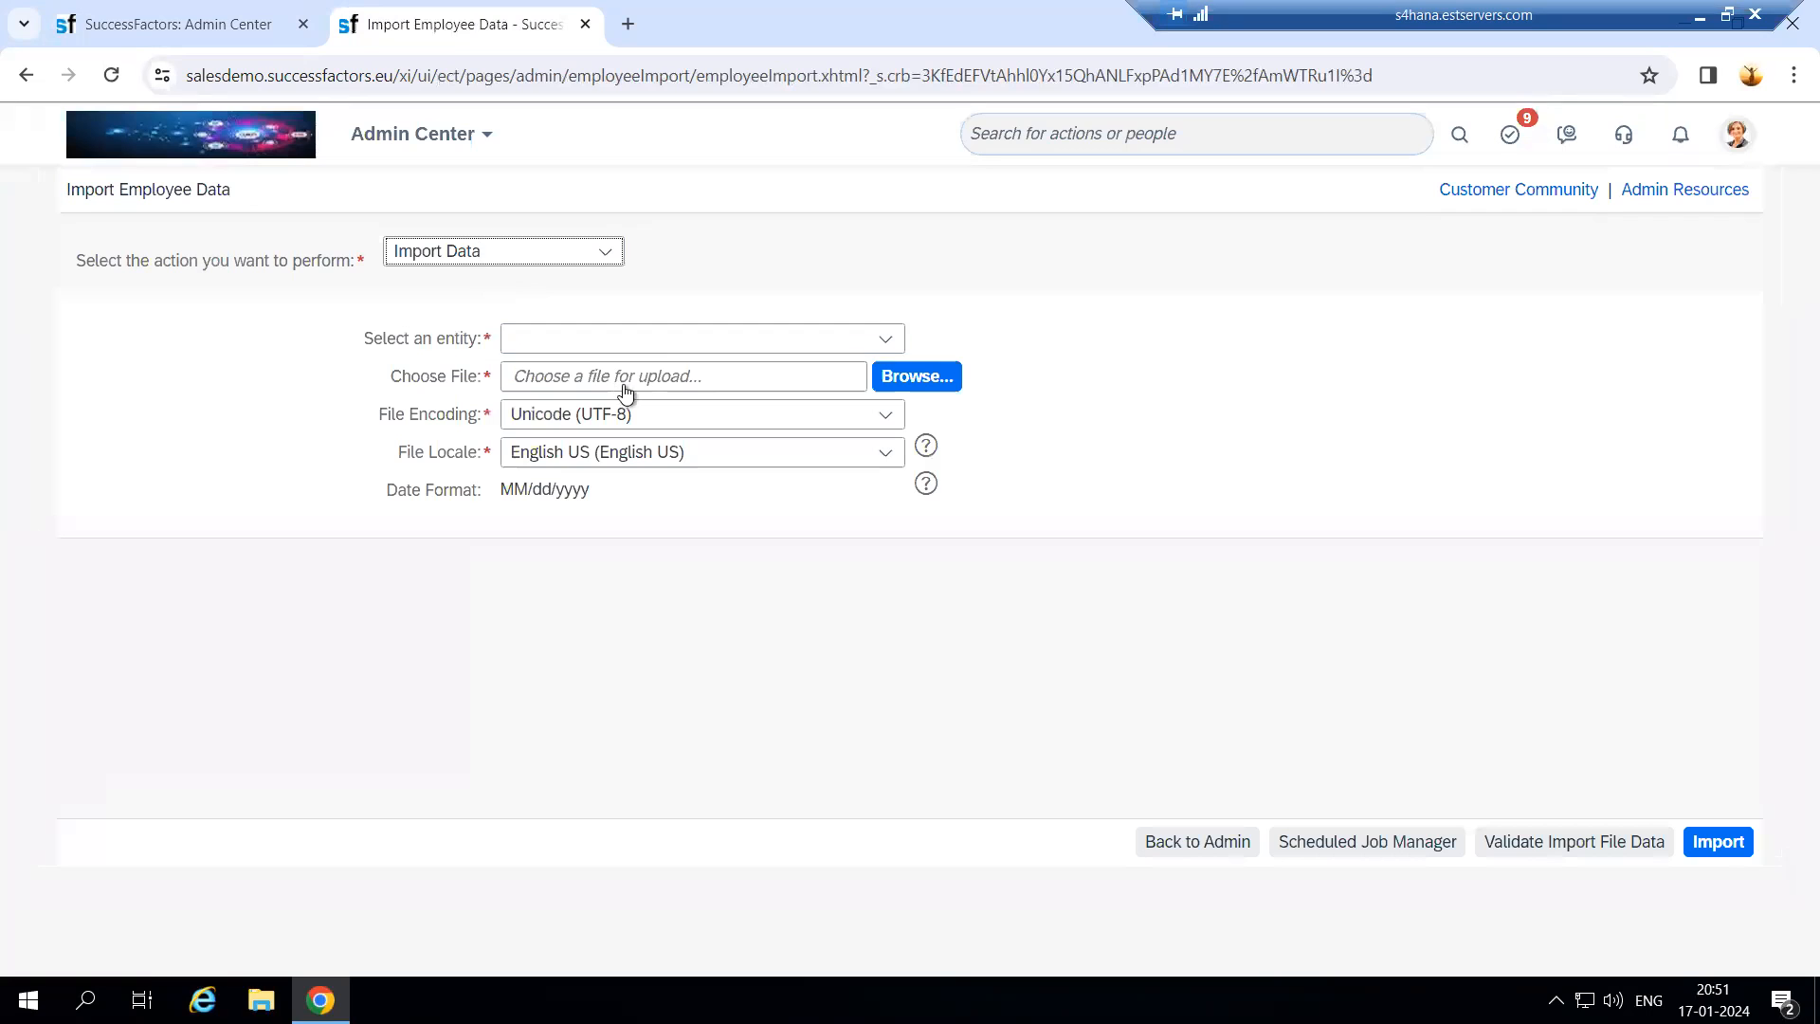
{"action": "left_click", "coordinate": [891, 338]}
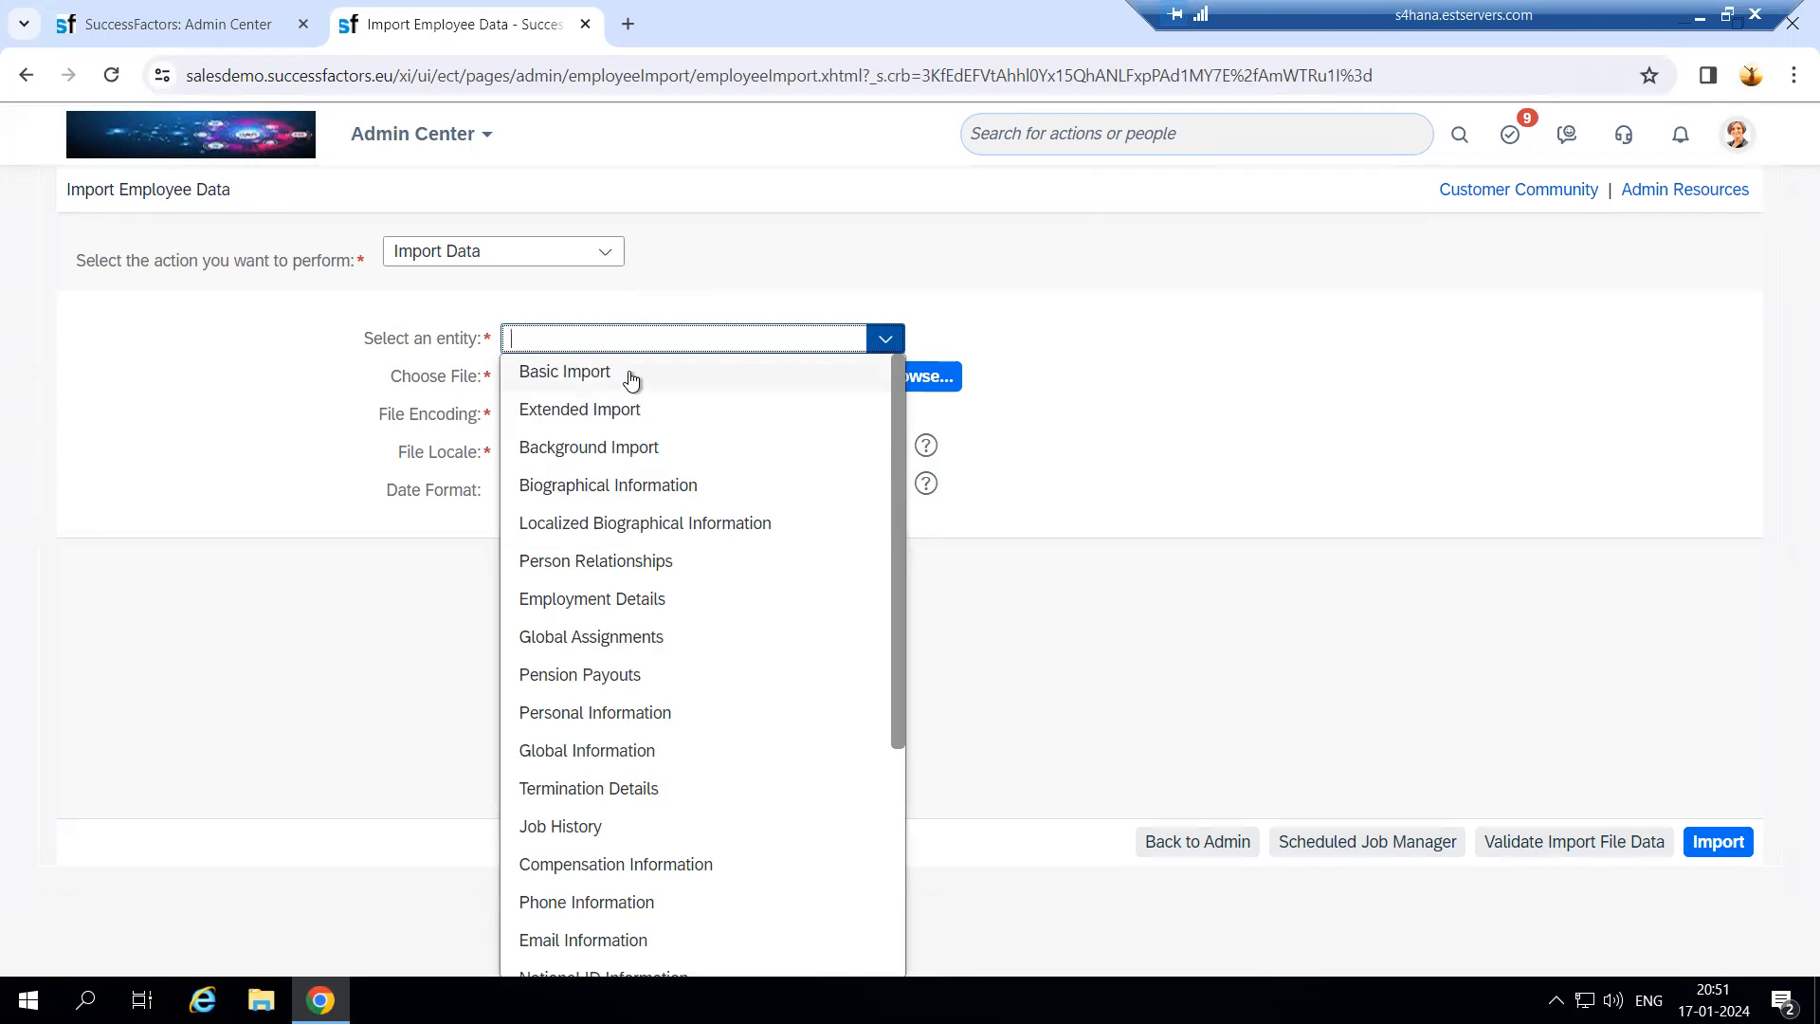
{"action": "scroll", "coordinate": [612, 663], "scroll_direction": "down", "scroll_amount": 2}
{"action": "scroll", "coordinate": [644, 825], "scroll_direction": "down", "scroll_amount": 2}
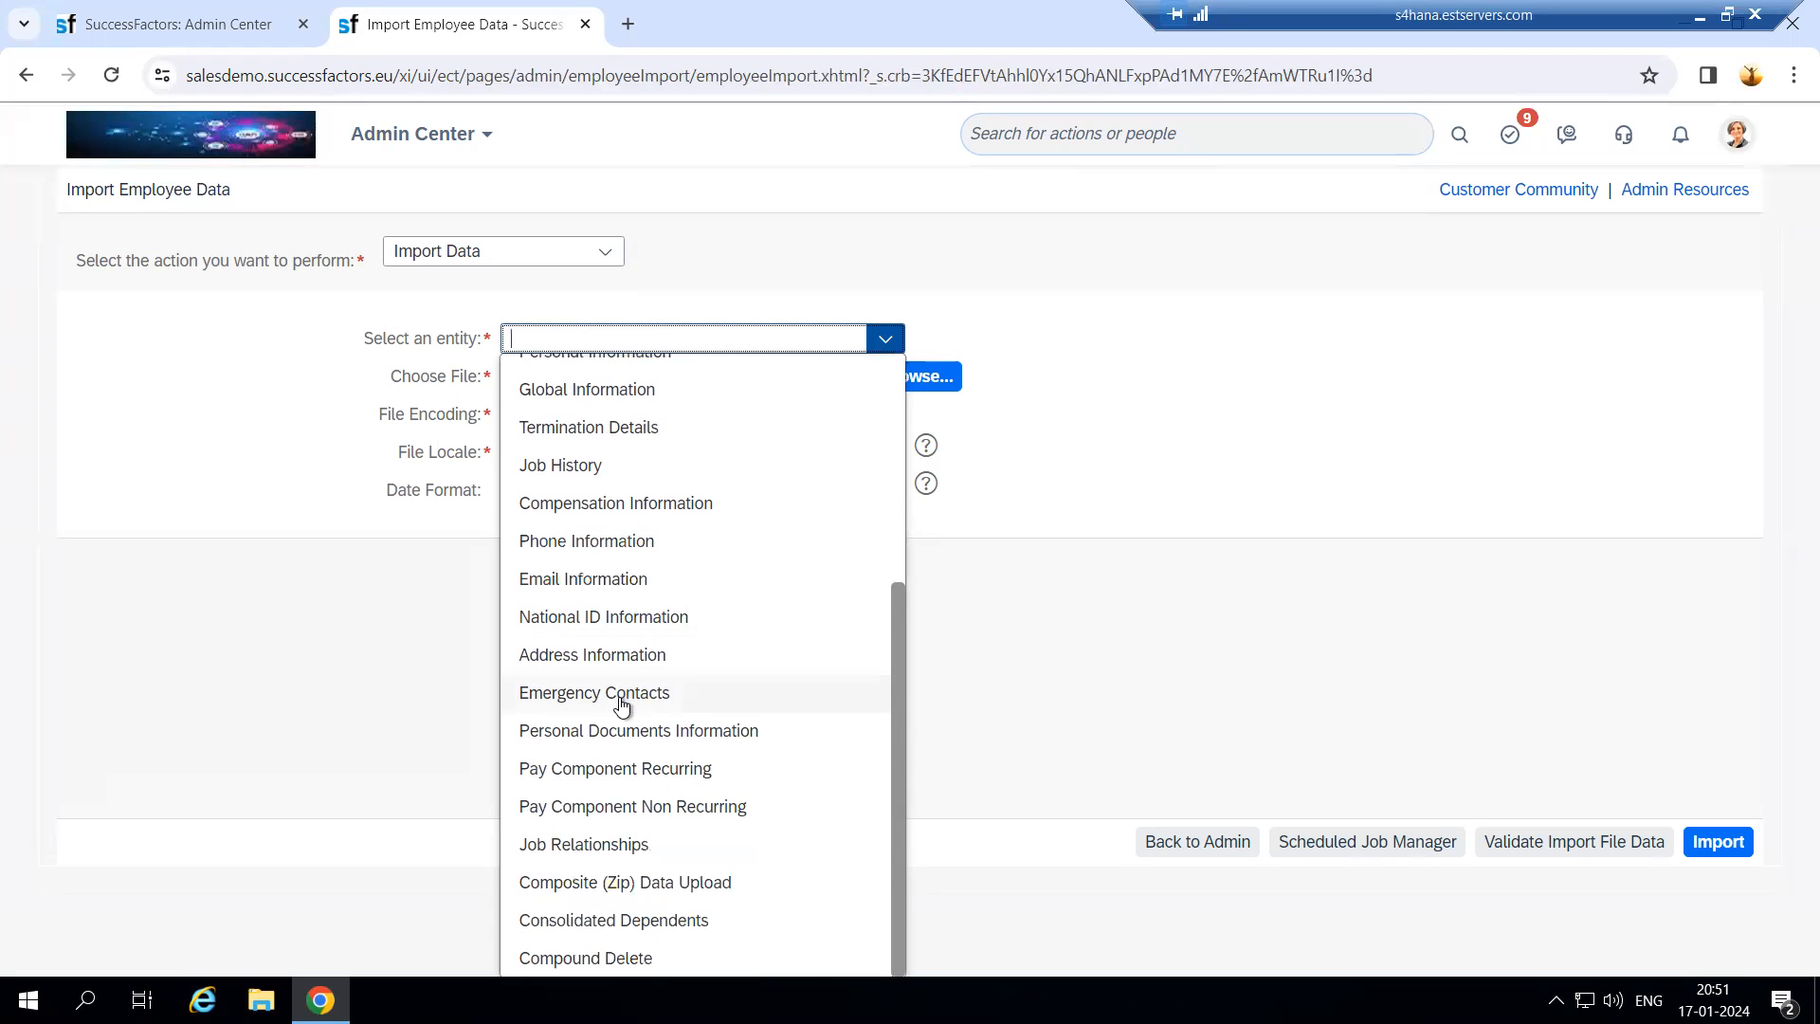
Step: Compare the role's Employee Central Import Entities permissions with the entity list on the Import Employee Data page
{"action": "left_click", "coordinate": [222, 21]}
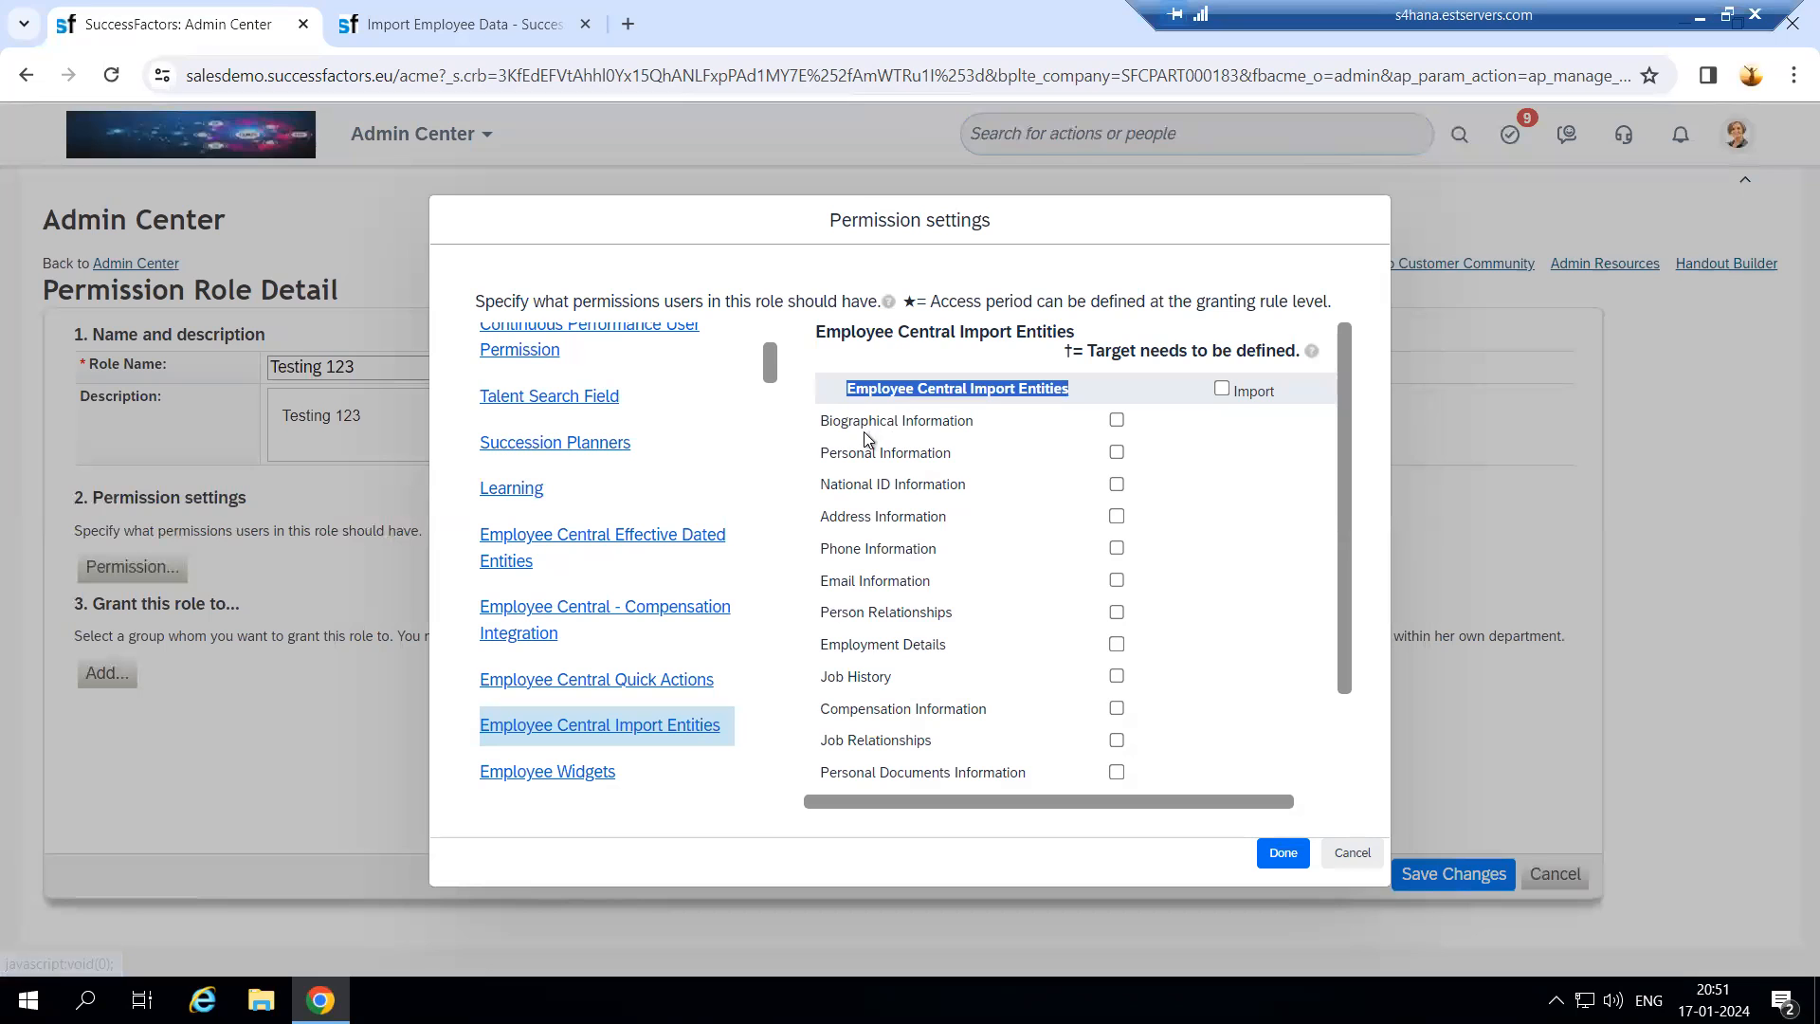
{"action": "scroll", "coordinate": [965, 690], "scroll_direction": "down", "scroll_amount": 2}
{"action": "scroll", "coordinate": [965, 690], "scroll_direction": "up", "scroll_amount": 2}
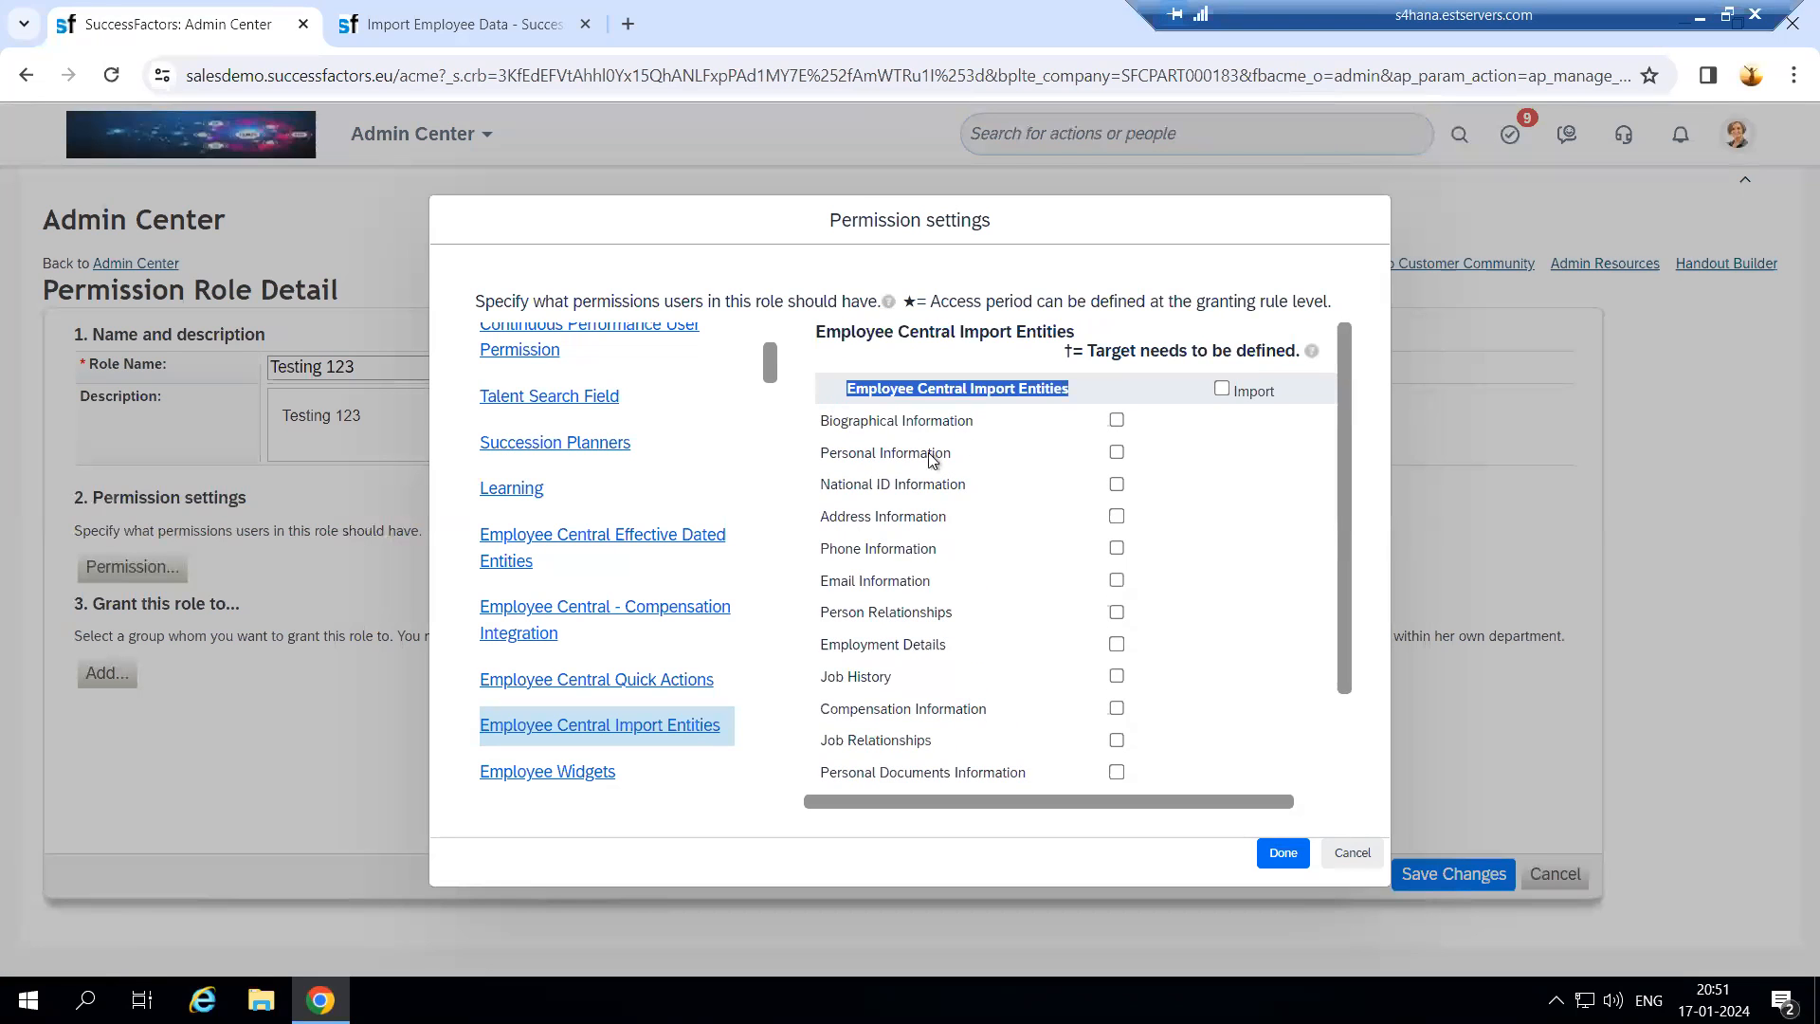
{"action": "left_click", "coordinate": [514, 19]}
{"action": "scroll", "coordinate": [587, 529], "scroll_direction": "up", "scroll_amount": 3}
{"action": "scroll", "coordinate": [588, 529], "scroll_direction": "up", "scroll_amount": 2}
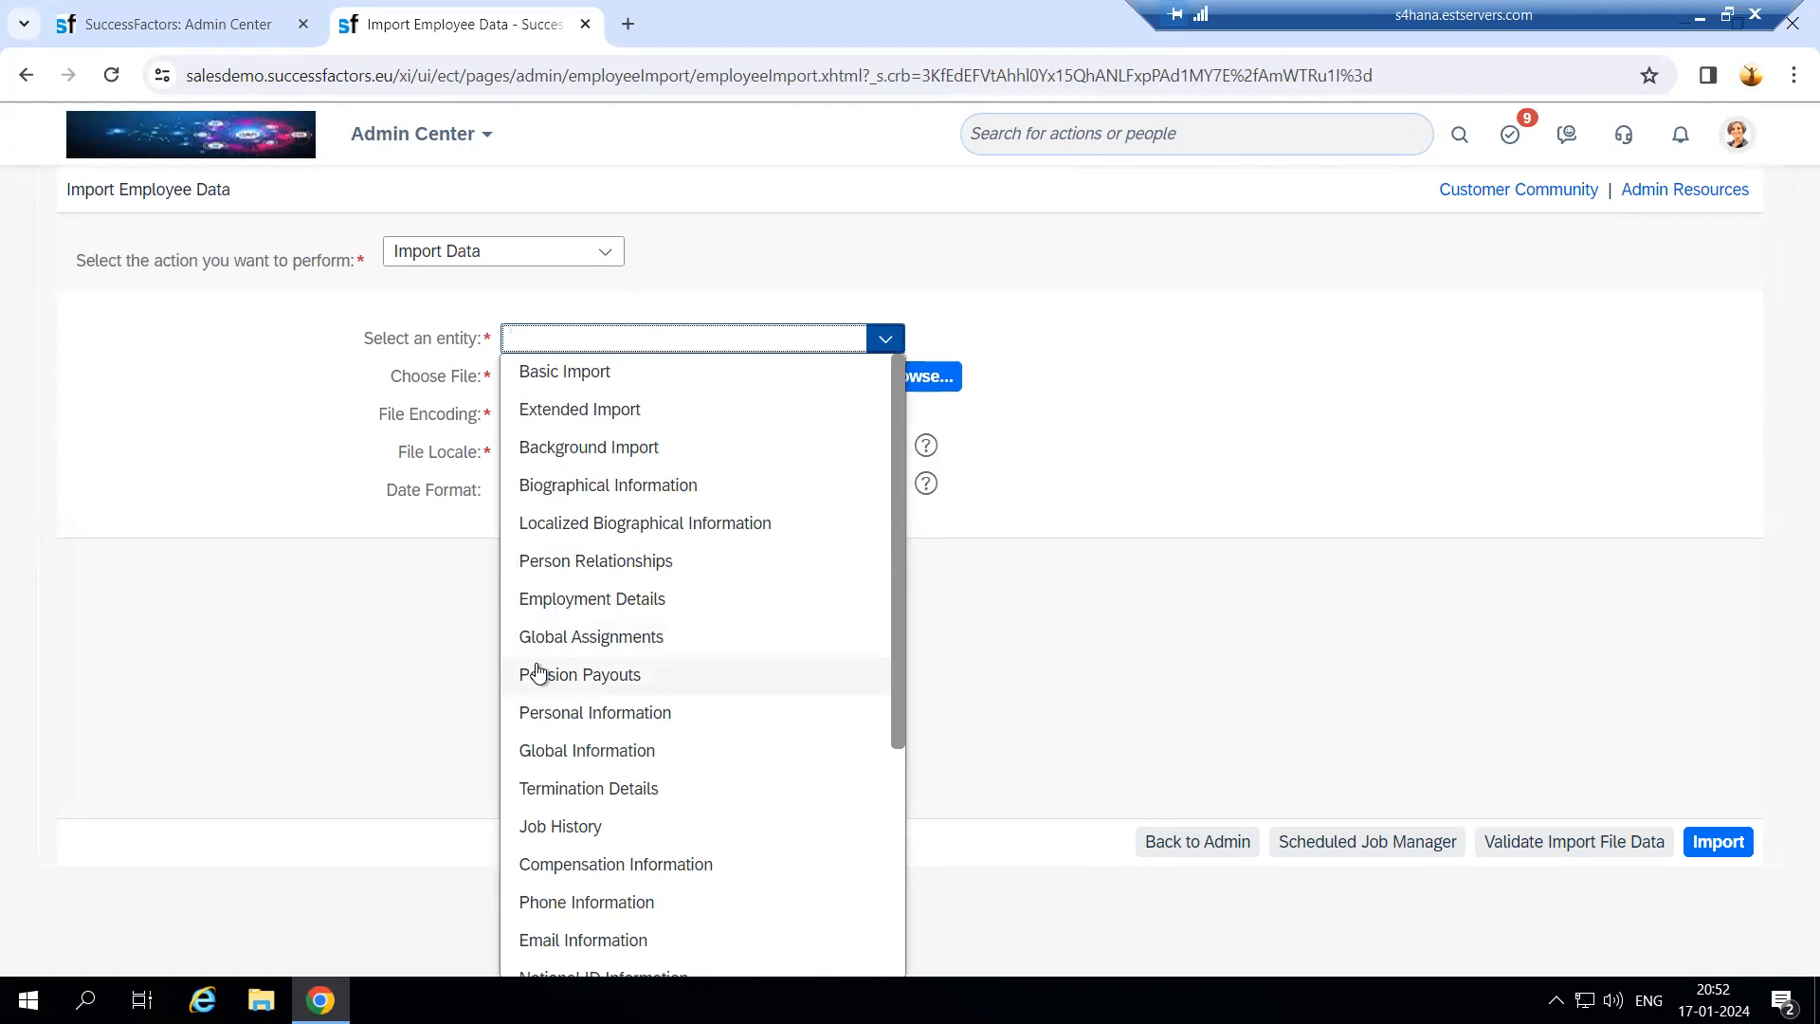
{"action": "left_click", "coordinate": [140, 27]}
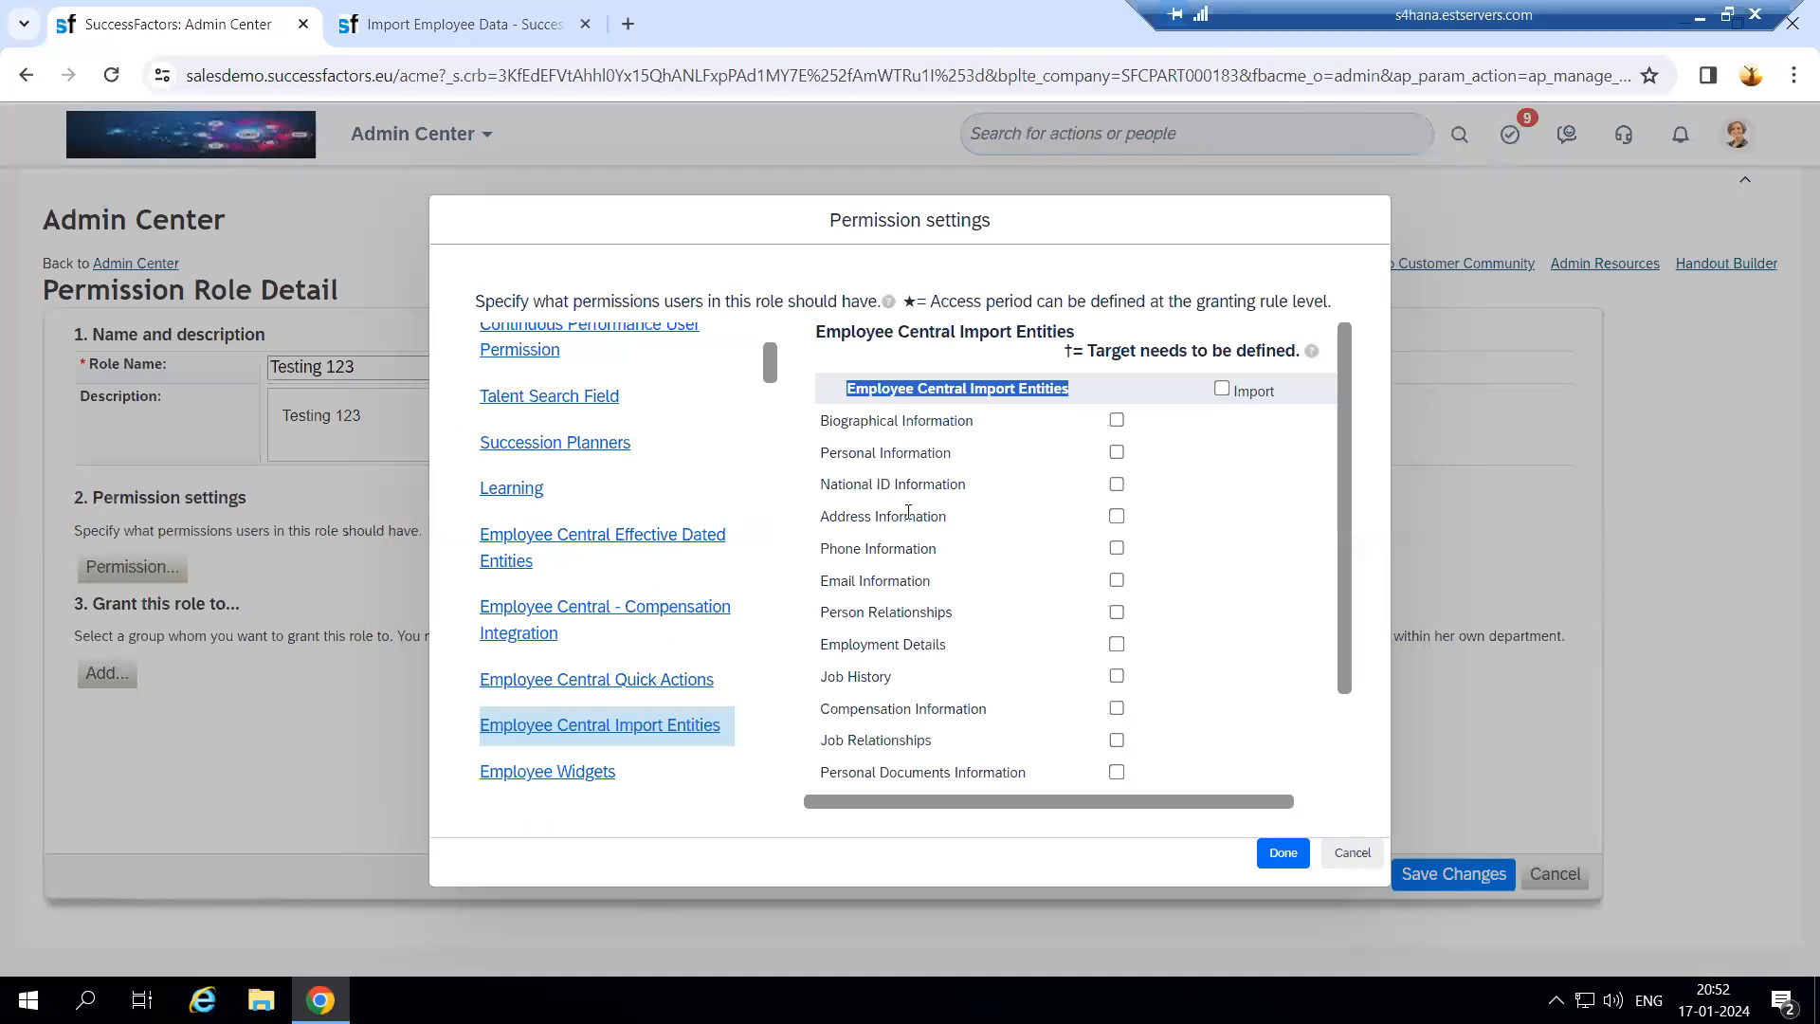
Step: Grant the role the Import permission for all Employee Central Import Entities
{"action": "left_click_drag", "start_coordinate": [819, 420], "coordinate": [995, 618]}
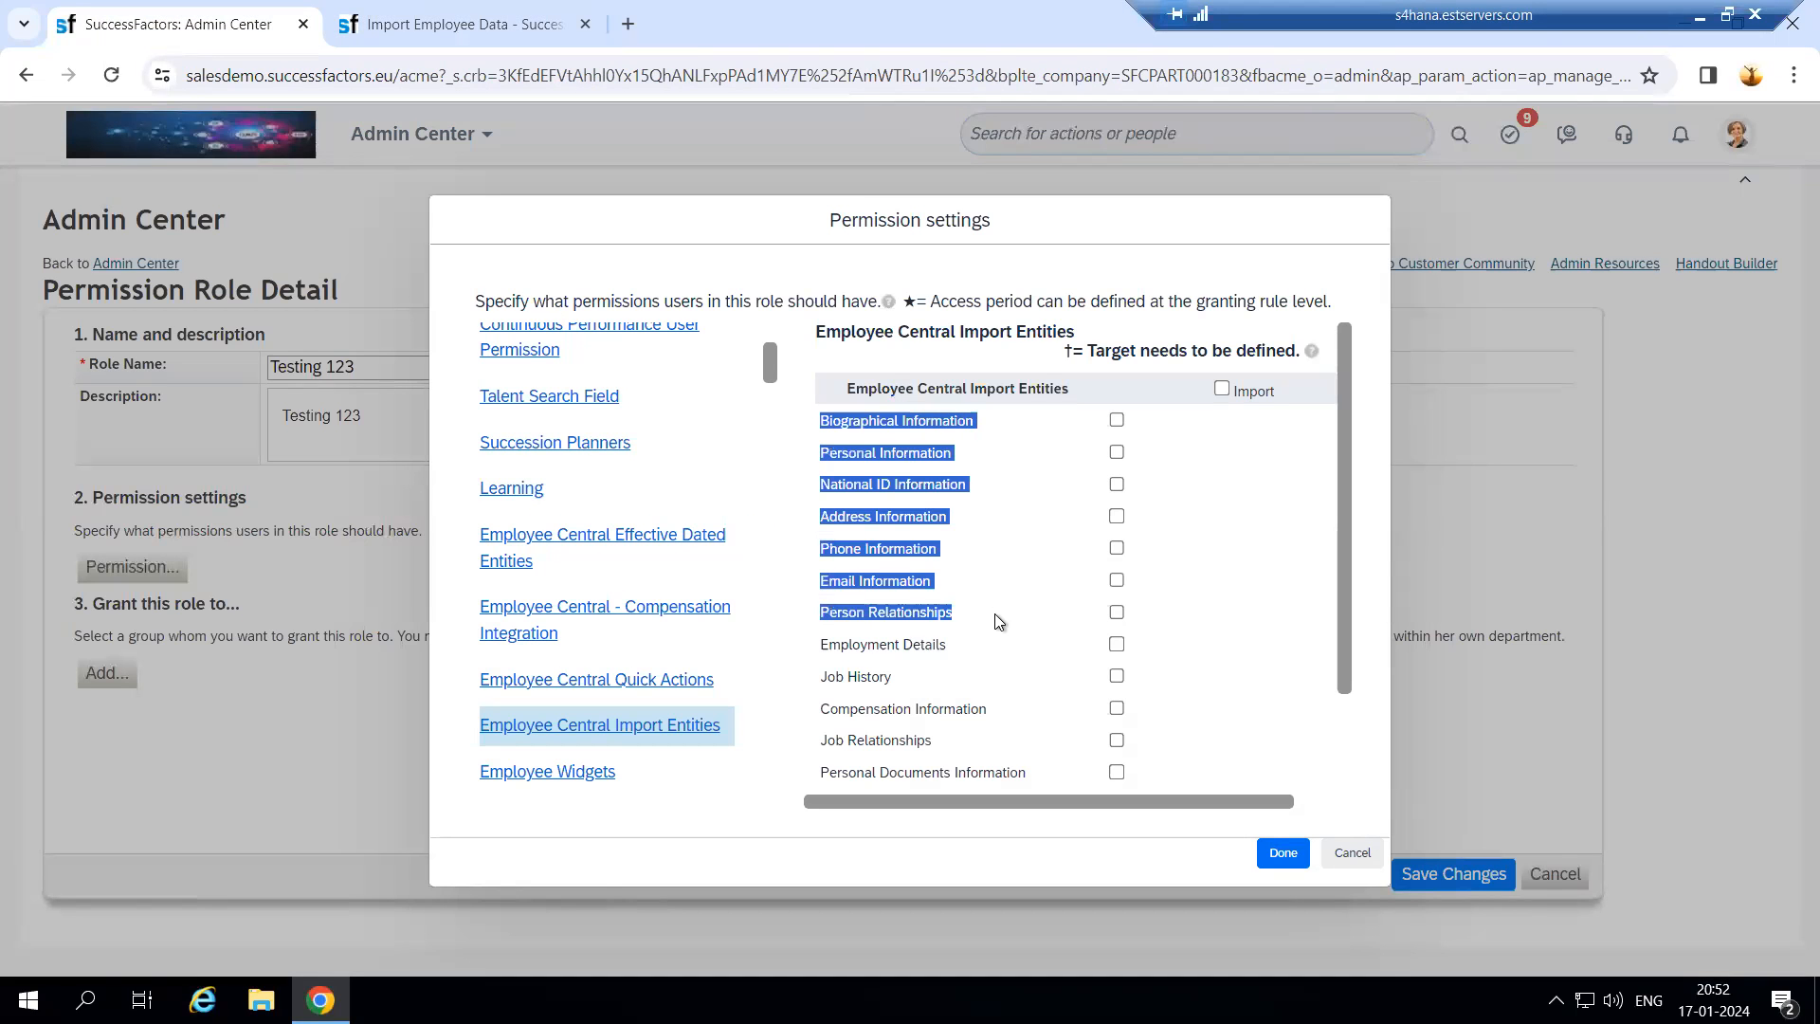
{"action": "left_click", "coordinate": [1221, 387]}
{"action": "left_click_drag", "start_coordinate": [1089, 804], "coordinate": [1052, 817]}
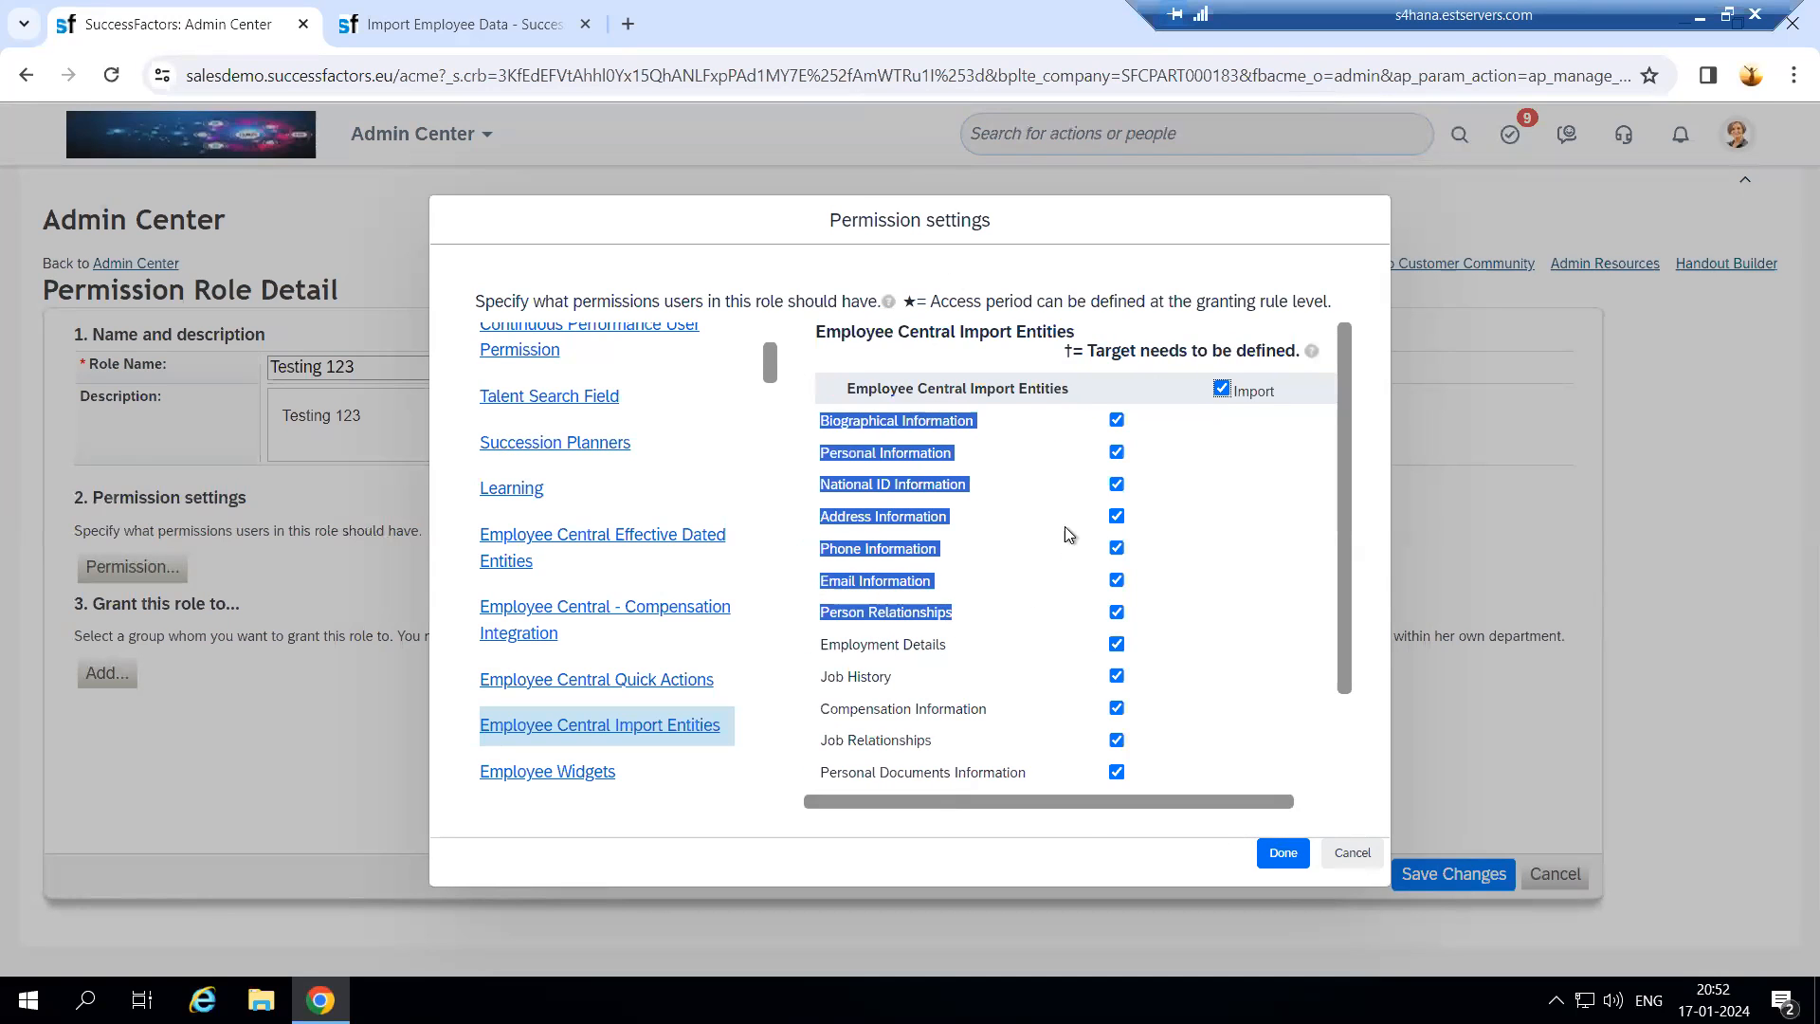
{"action": "left_click", "coordinate": [1093, 487]}
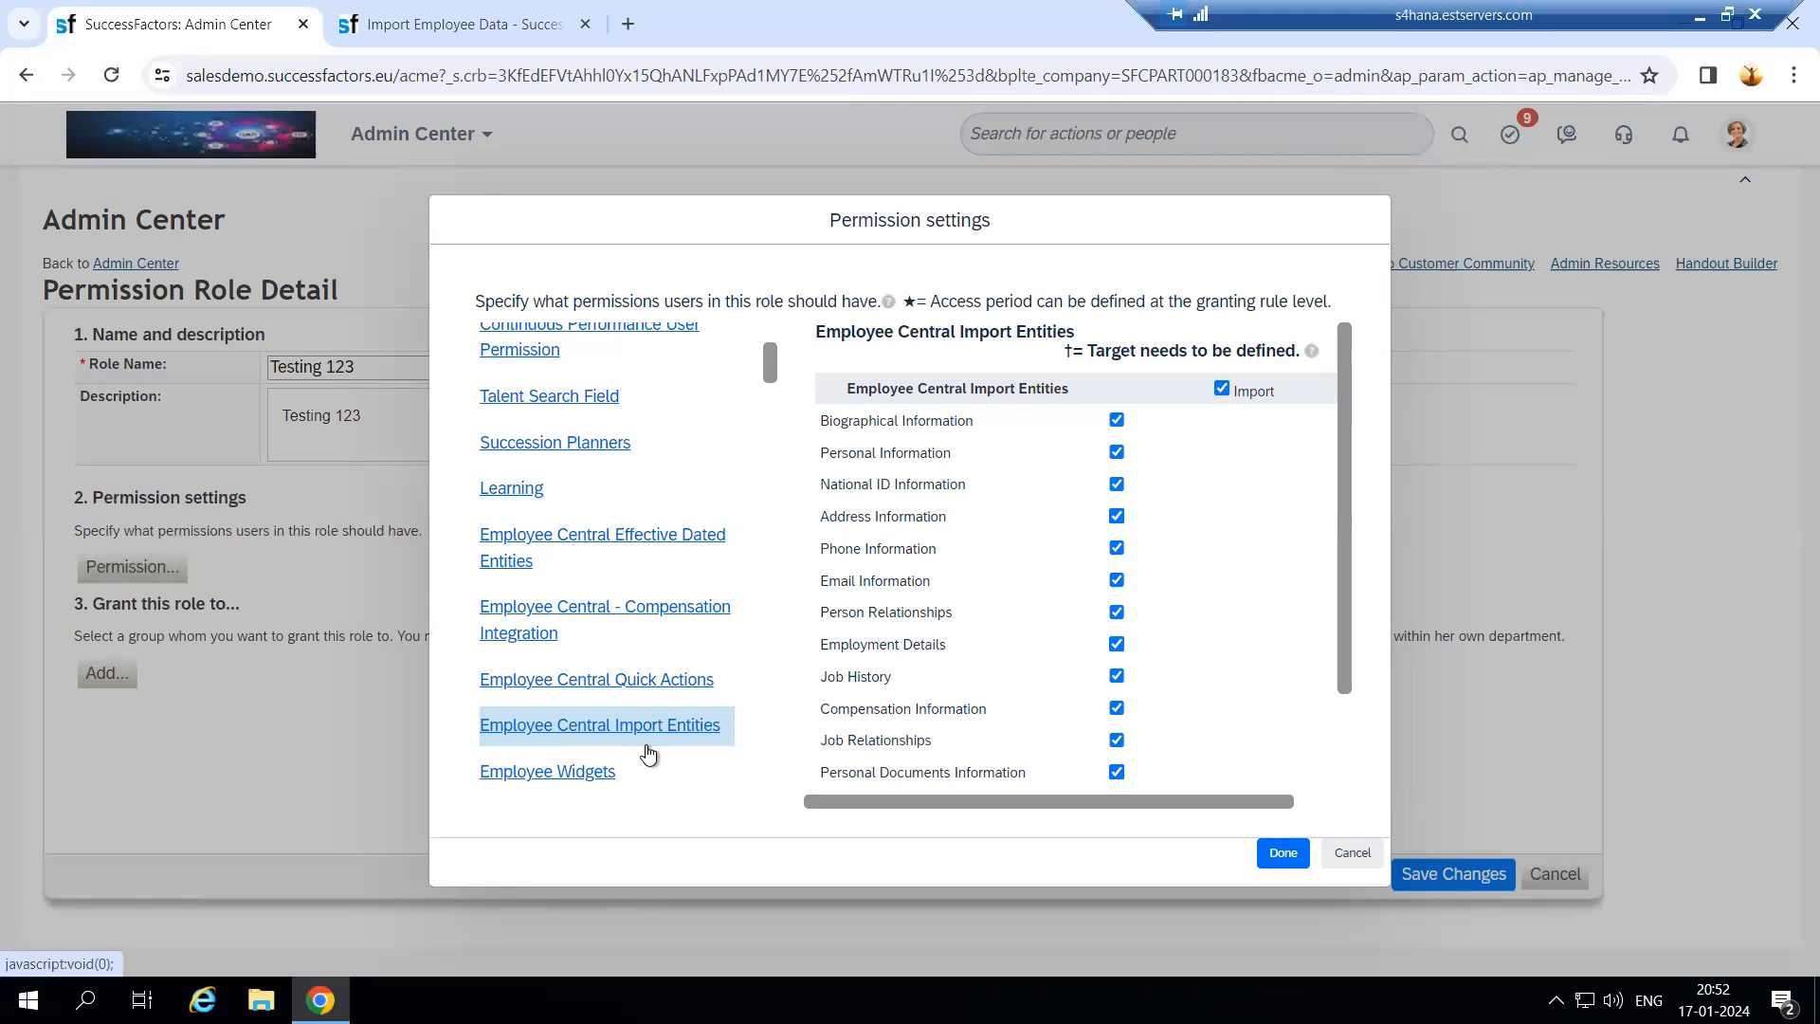
Step: Display the role's Employee Widgets permissions, and find and open the executive assistant's employee profile from the Import Employee Data page
{"action": "left_click", "coordinate": [569, 781]}
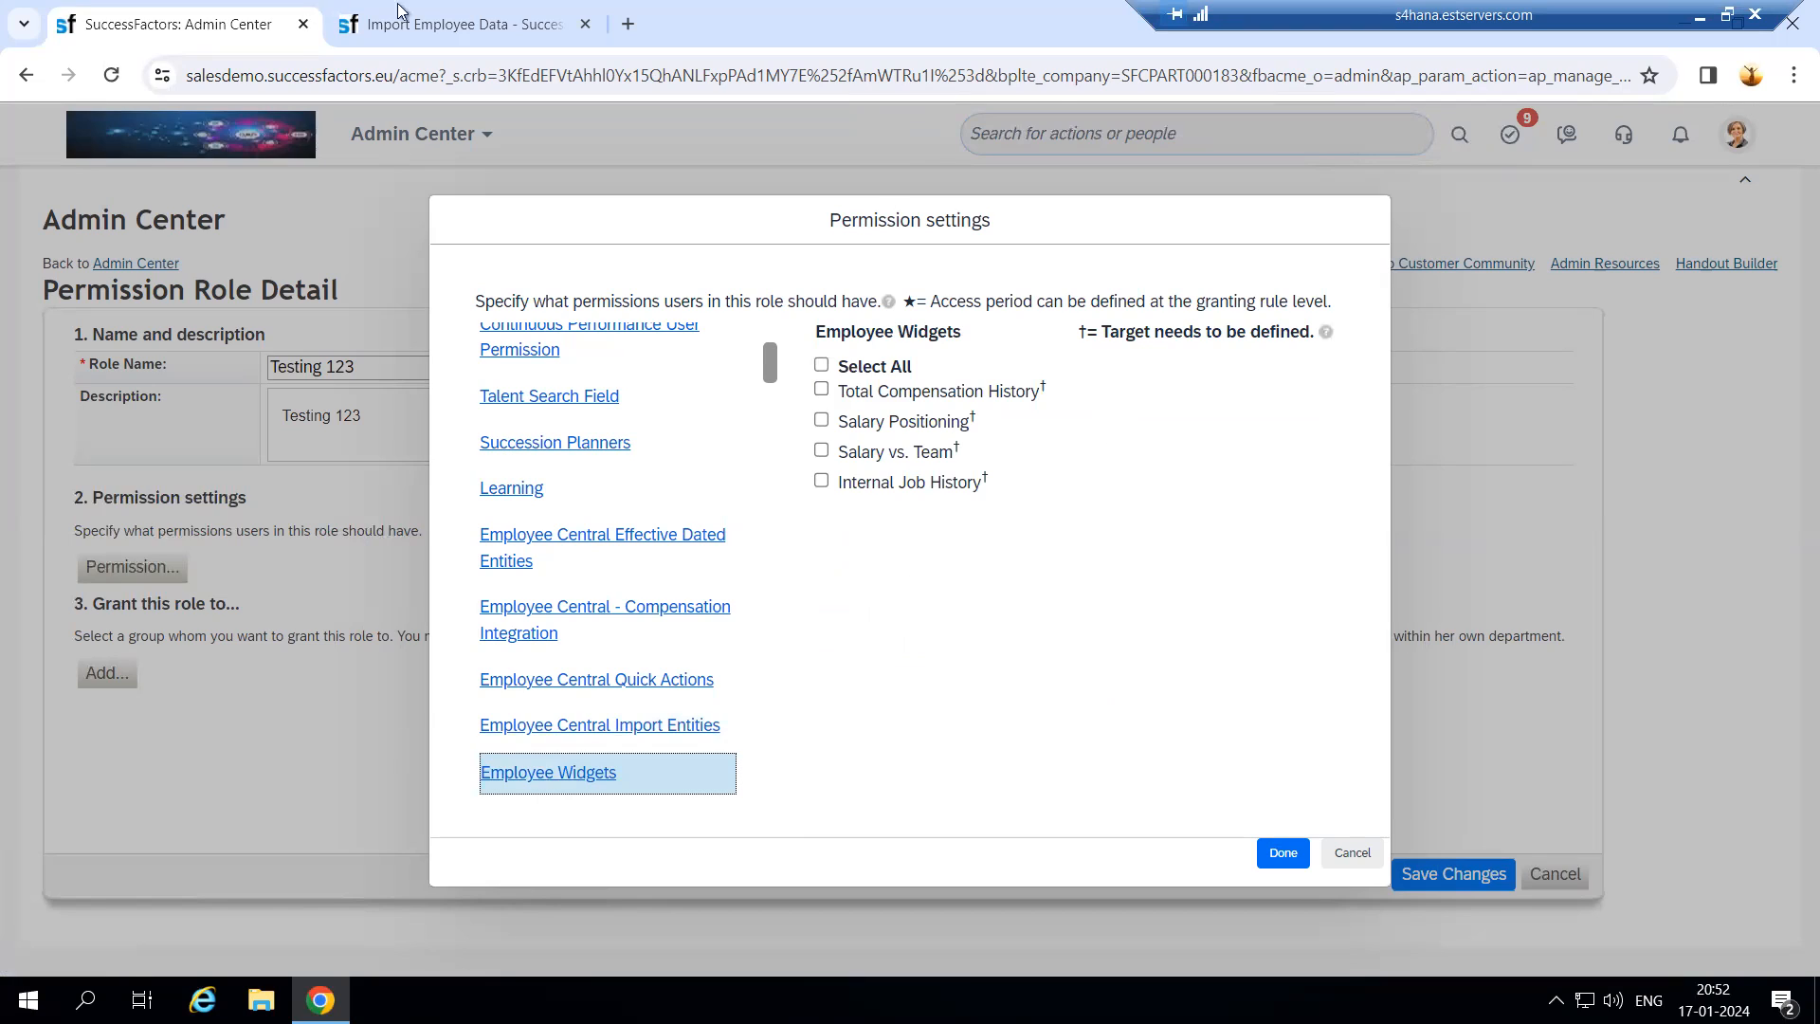
{"action": "left_click", "coordinate": [445, 17]}
{"action": "left_click", "coordinate": [1035, 134]}
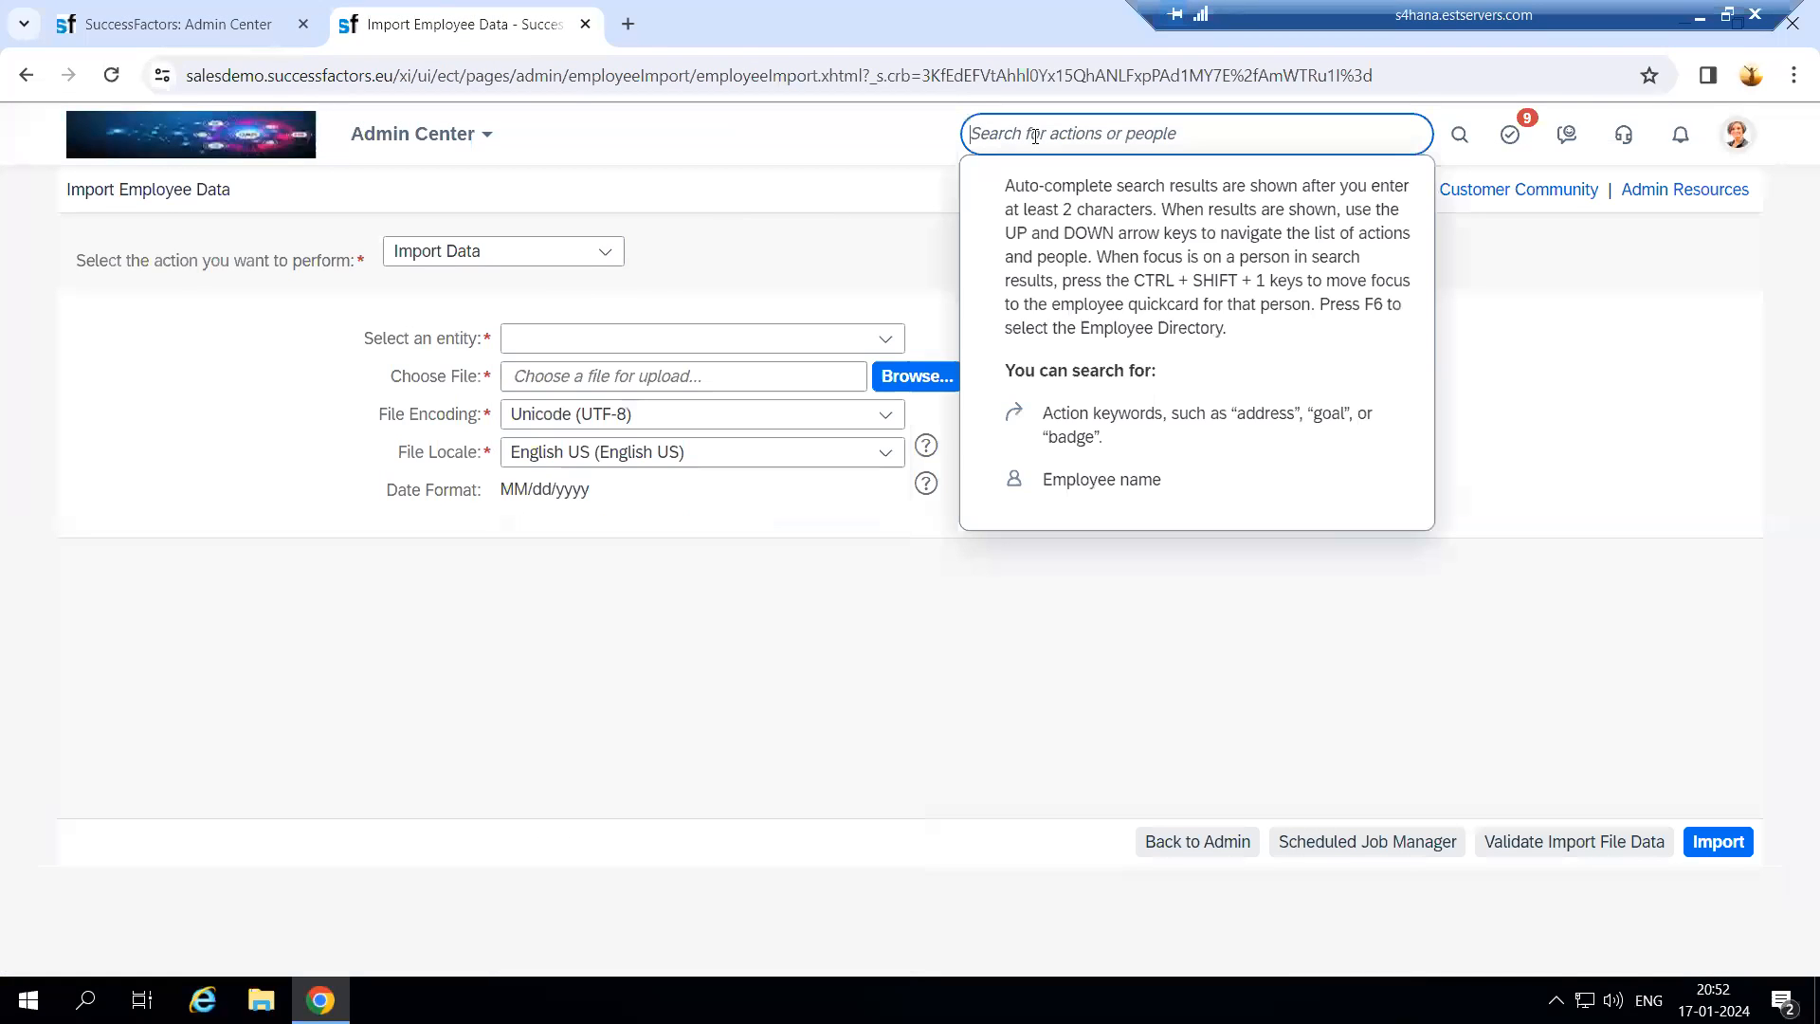
{"action": "type", "text": "barba"}
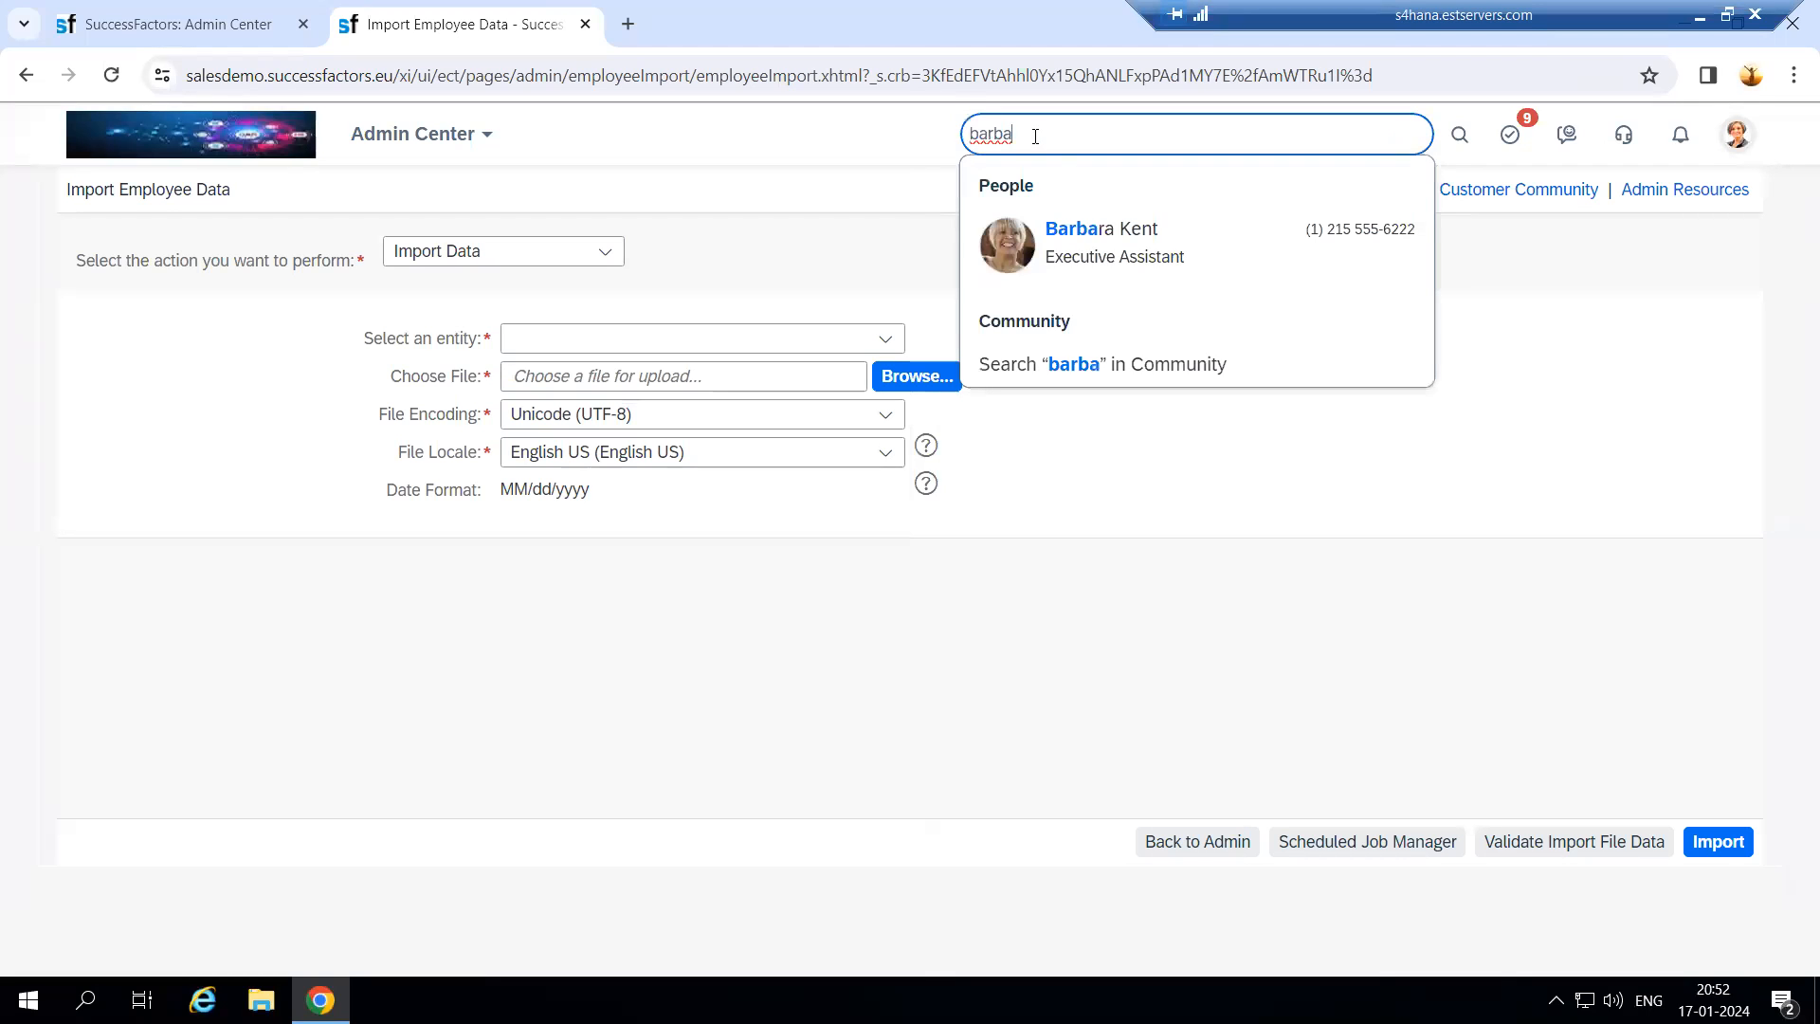
{"action": "left_click", "coordinate": [1111, 245]}
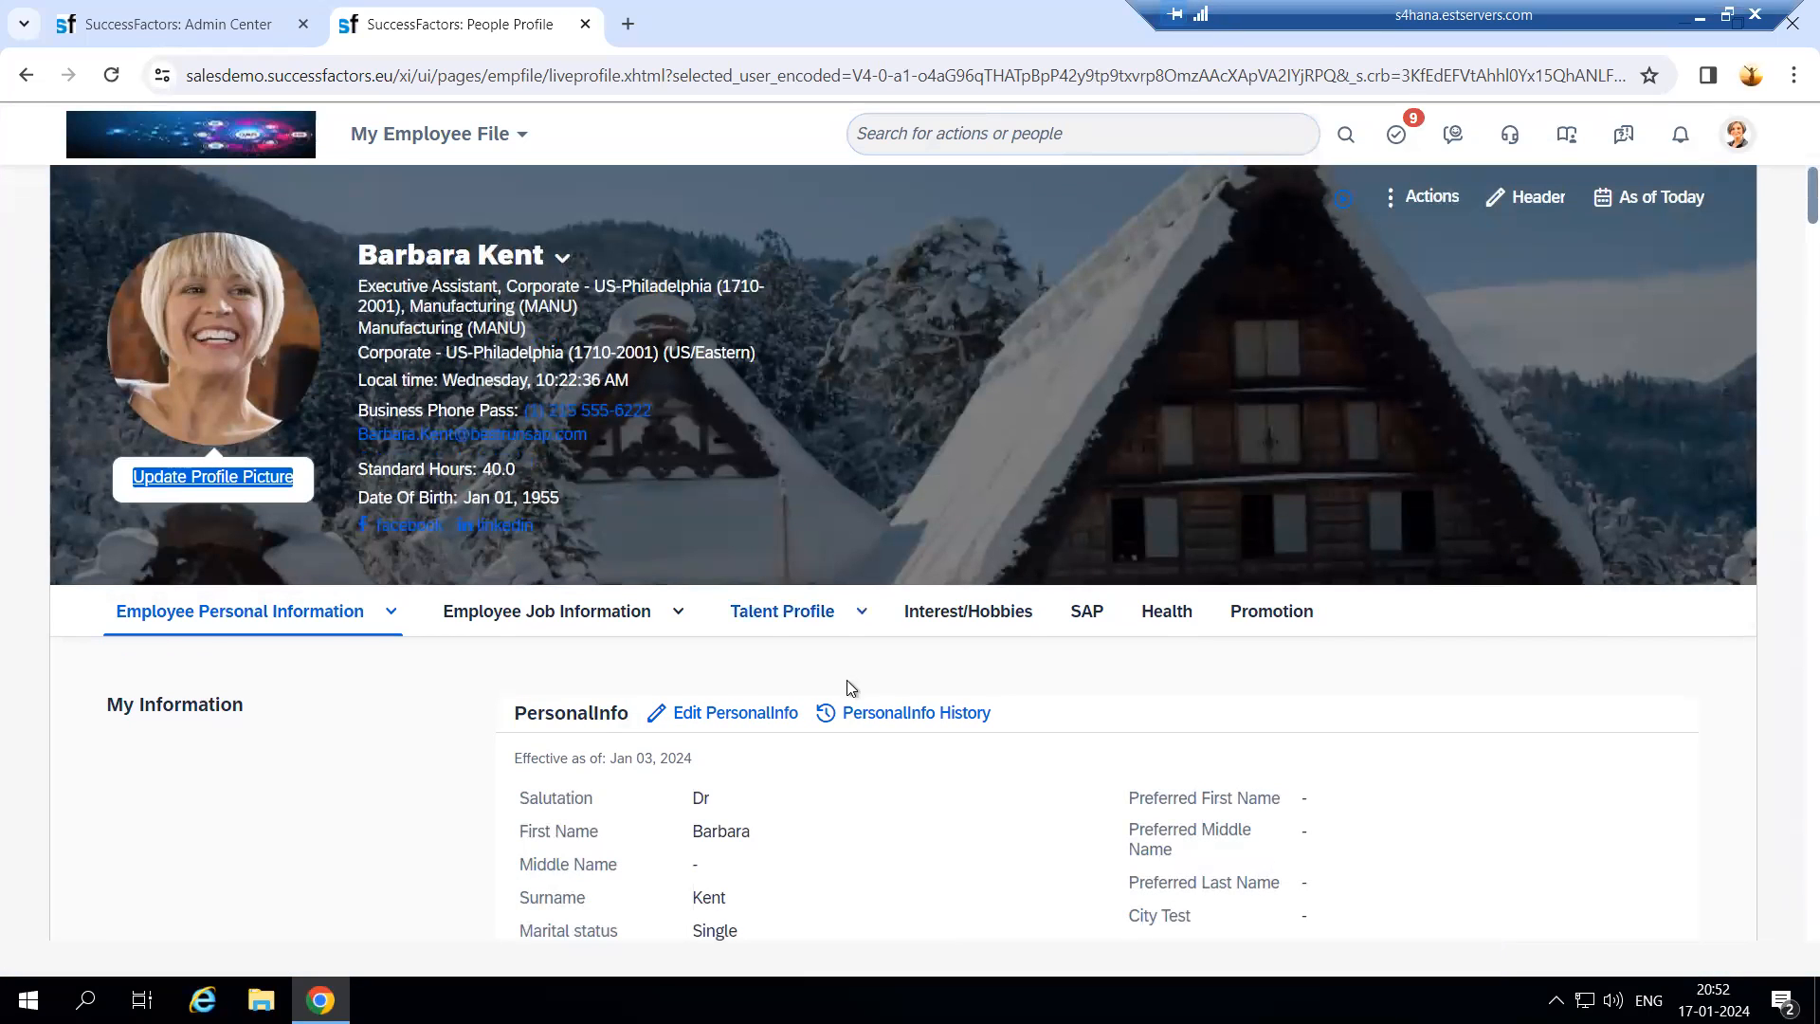
Step: Examine the employee profile's personal information, job information and talent profile sections, including the talent overview widgets and matrices
{"action": "scroll", "coordinate": [868, 681], "scroll_direction": "down", "scroll_amount": 10}
{"action": "scroll", "coordinate": [1419, 781], "scroll_direction": "down", "scroll_amount": 10}
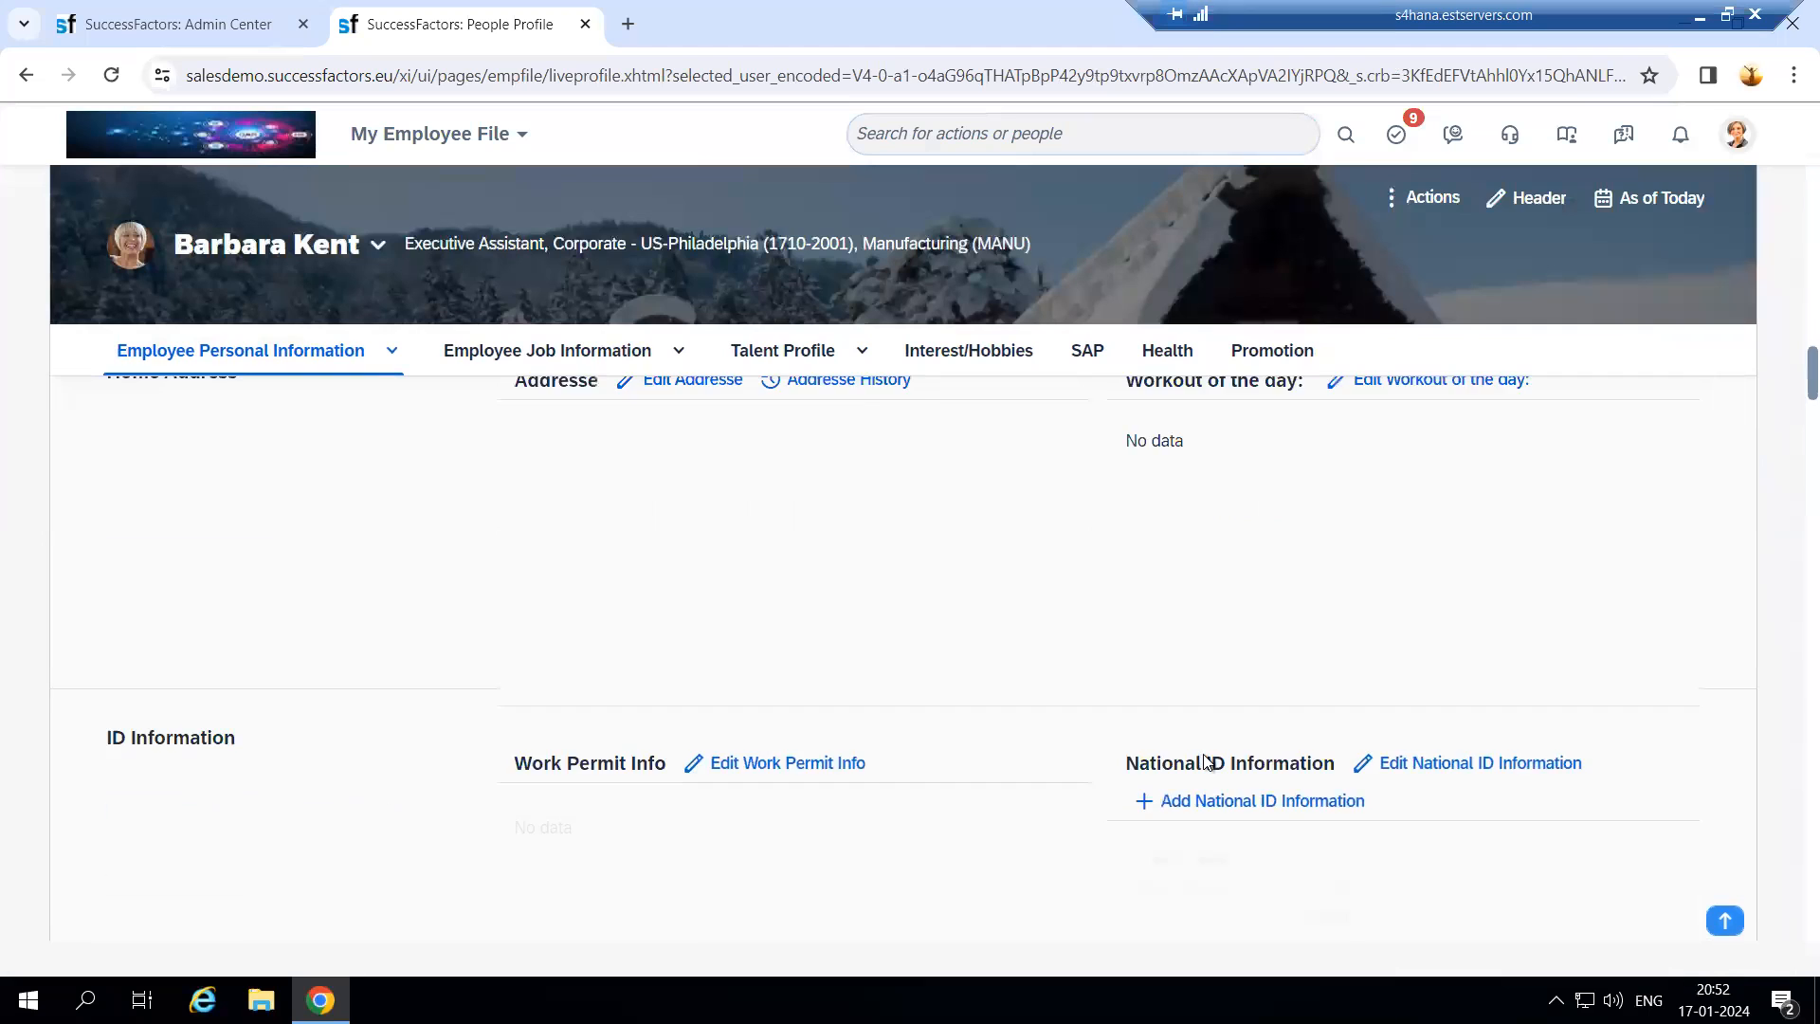
{"action": "scroll", "coordinate": [1203, 754], "scroll_direction": "down", "scroll_amount": 10}
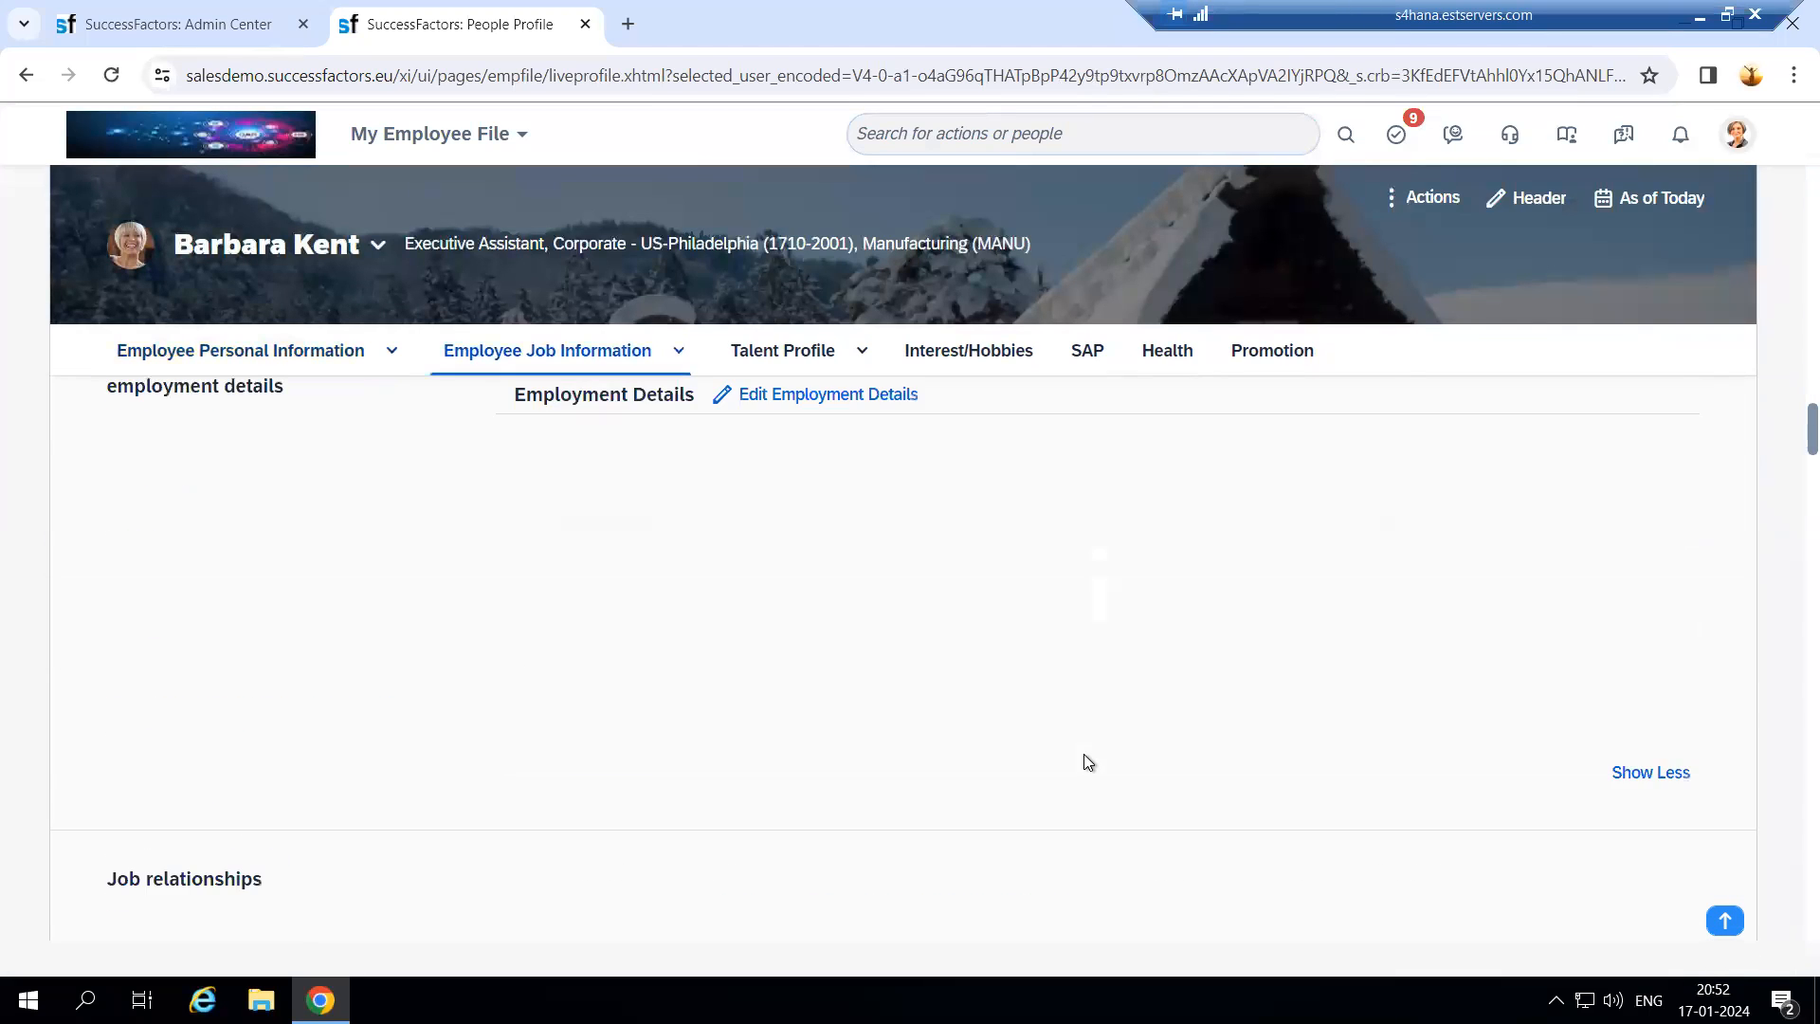
{"action": "scroll", "coordinate": [878, 770], "scroll_direction": "down", "scroll_amount": 5}
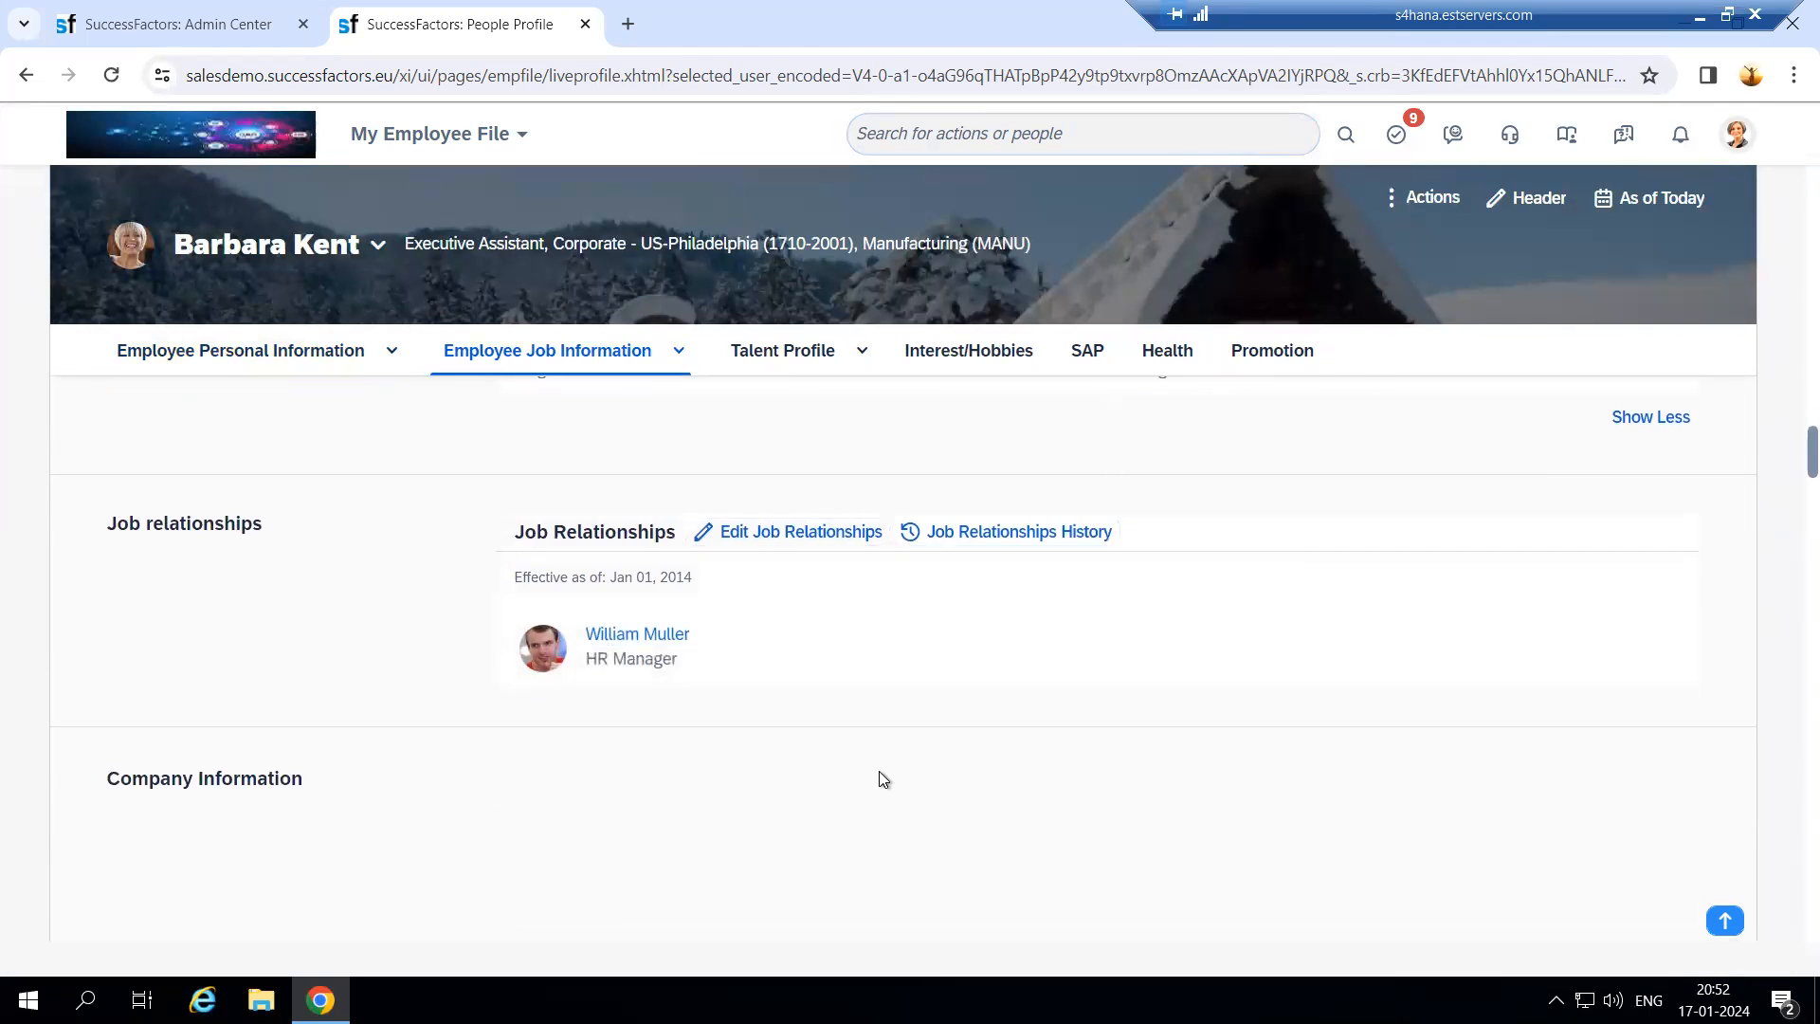
{"action": "scroll", "coordinate": [1060, 735], "scroll_direction": "down", "scroll_amount": 3}
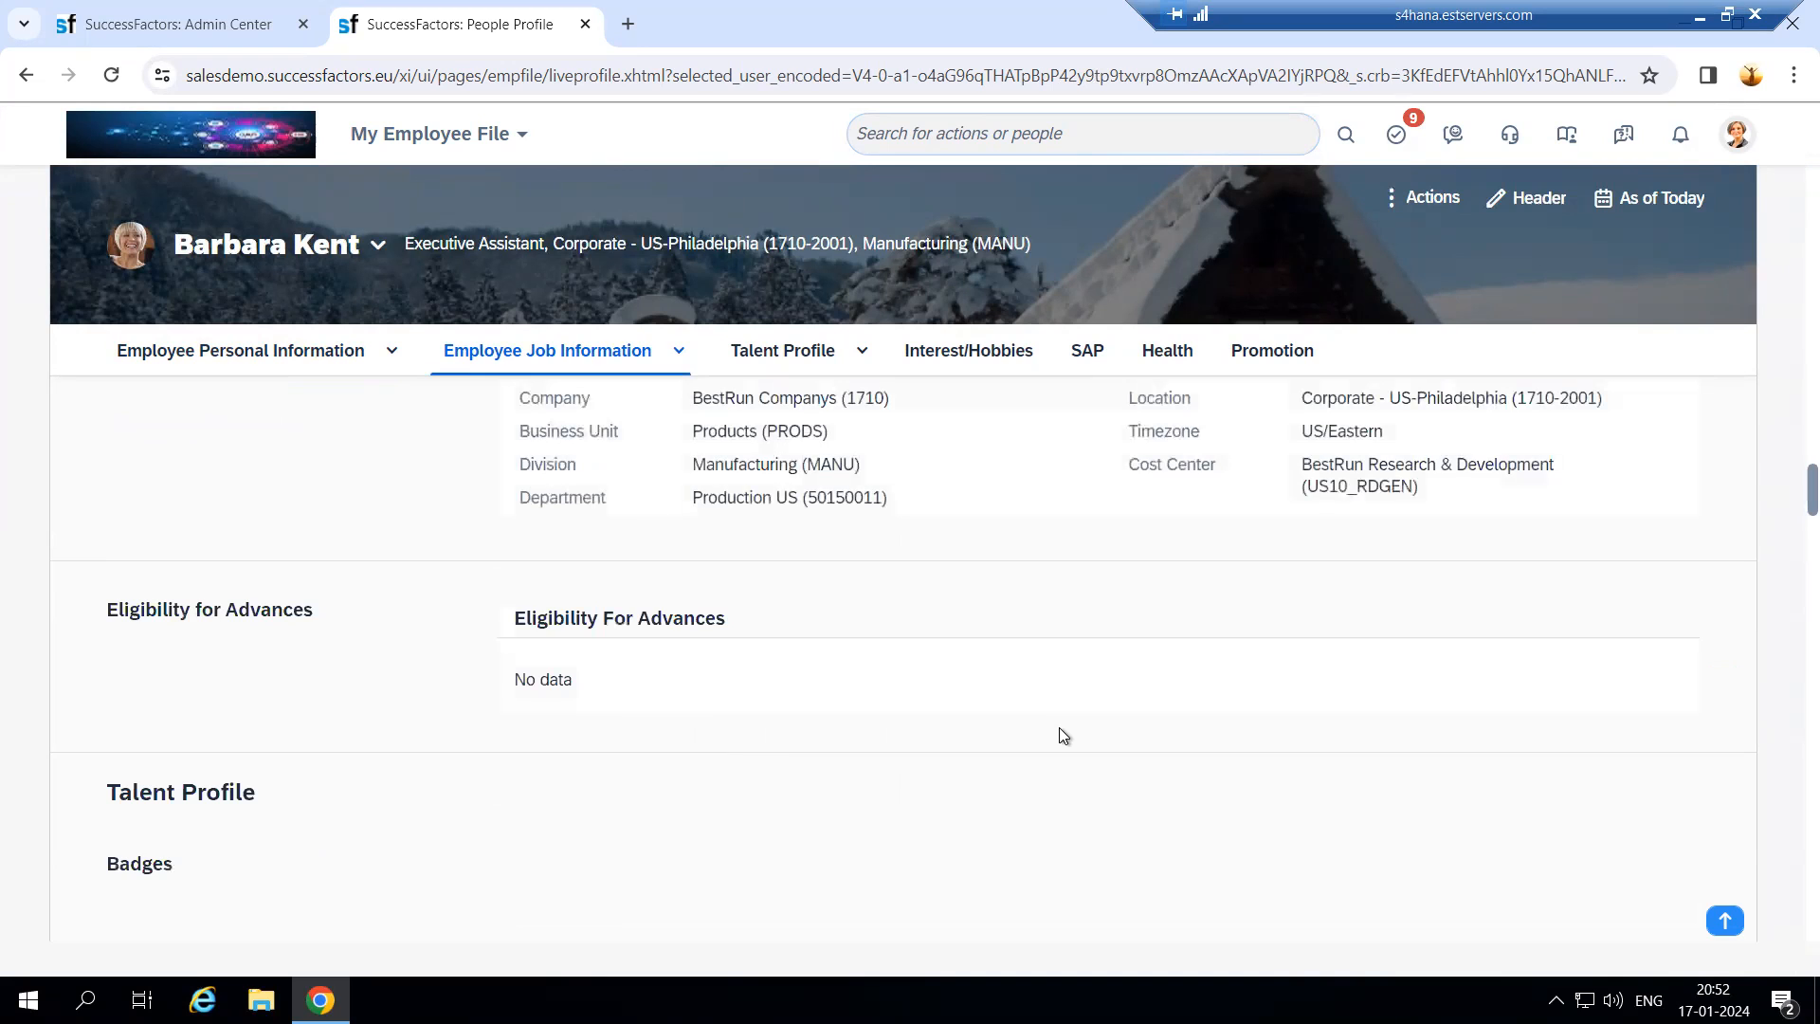
{"action": "scroll", "coordinate": [1060, 736], "scroll_direction": "down", "scroll_amount": 6}
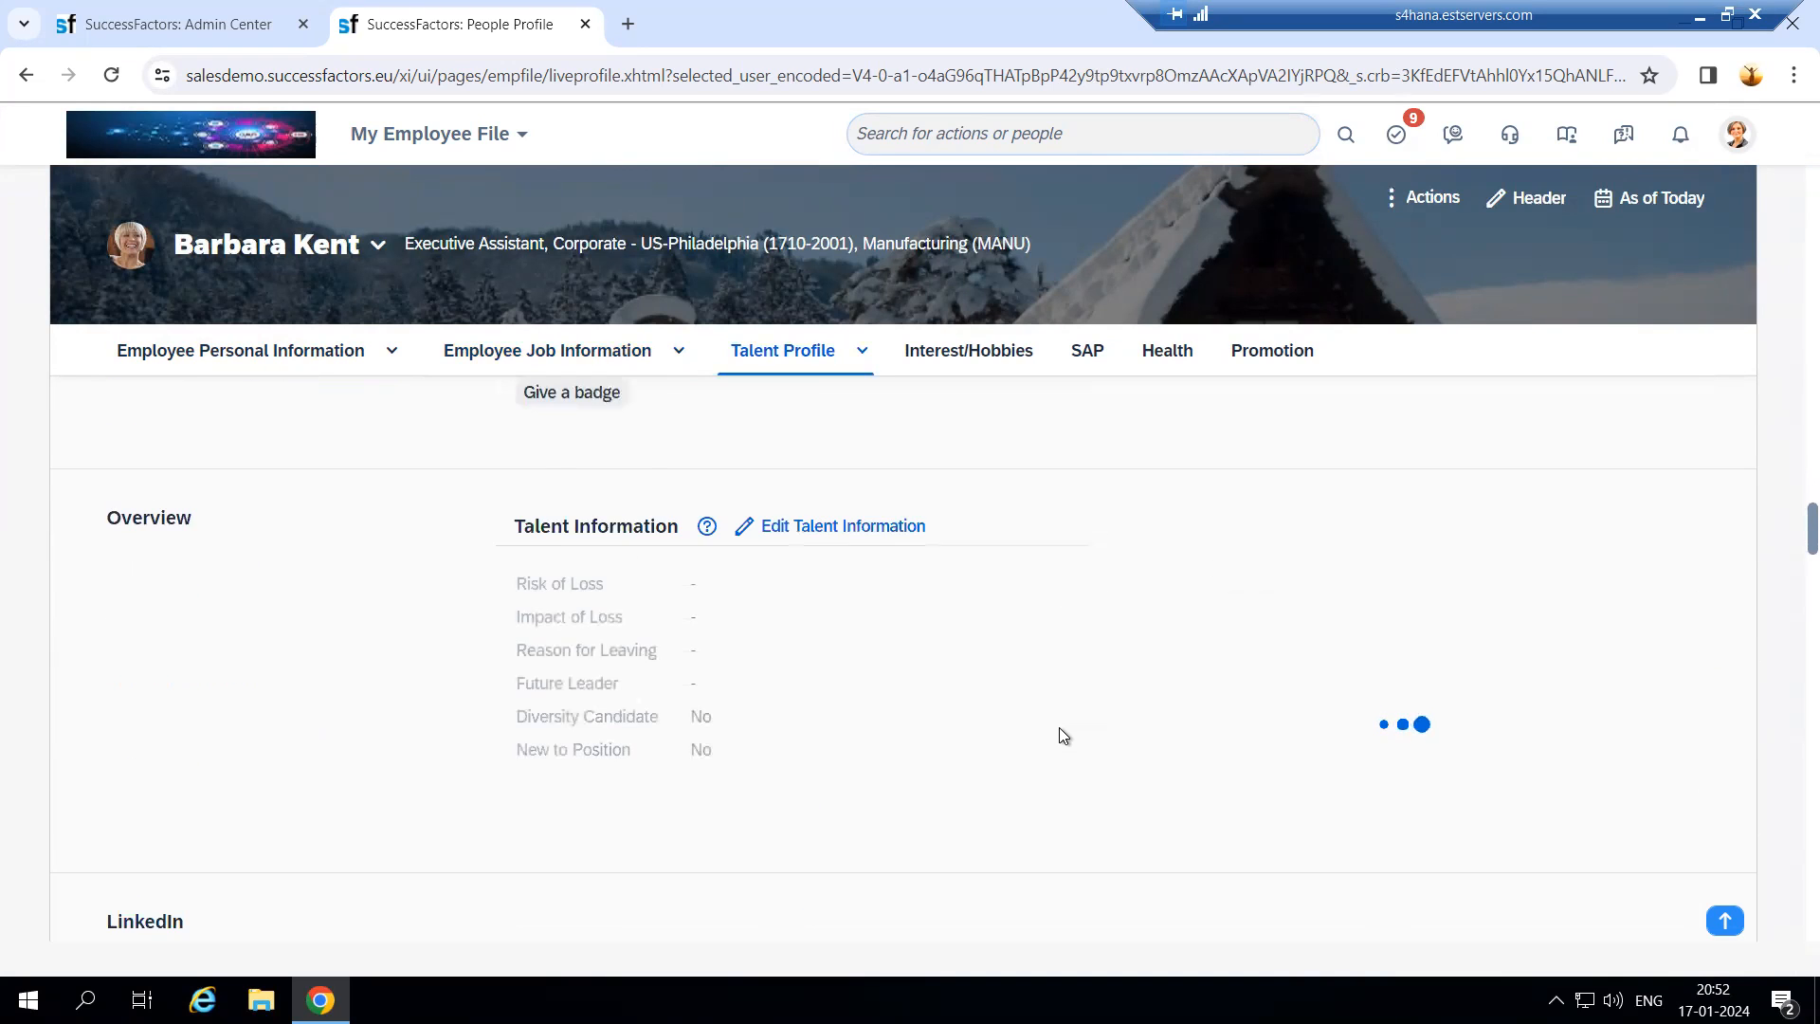
{"action": "scroll", "coordinate": [1064, 737], "scroll_direction": "down", "scroll_amount": 2}
{"action": "scroll", "coordinate": [1063, 736], "scroll_direction": "up", "scroll_amount": 2}
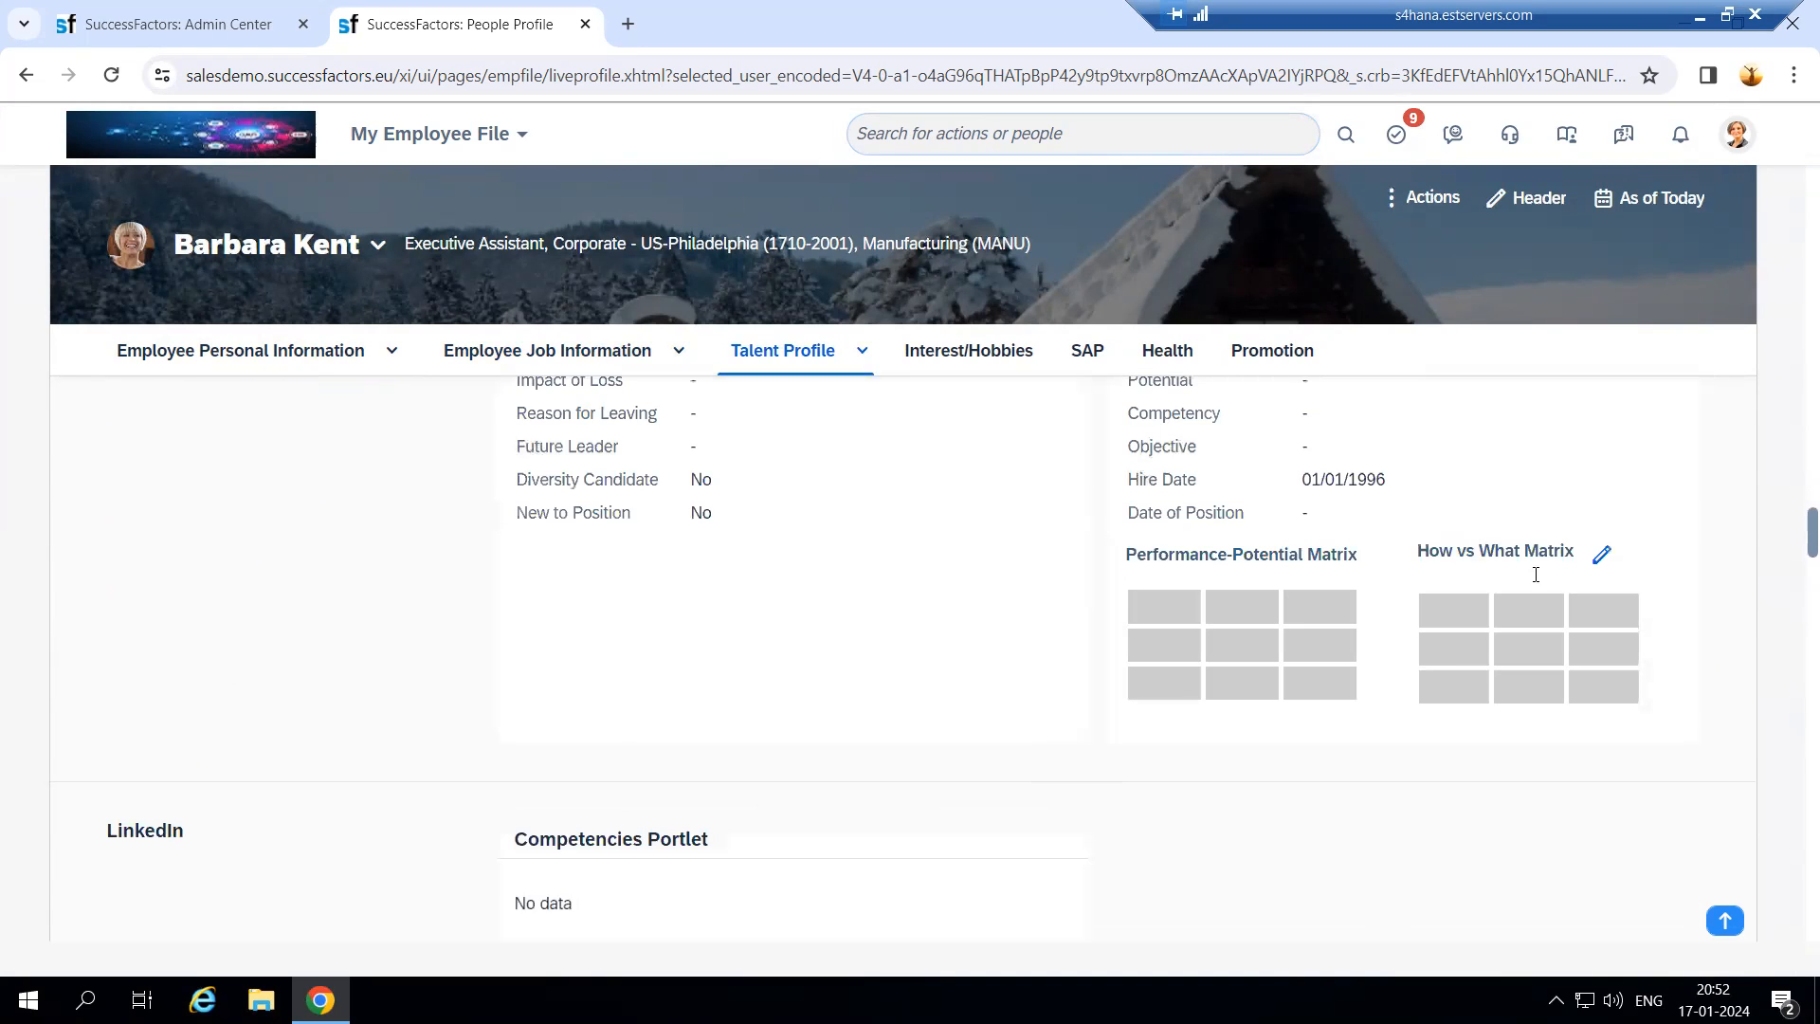
{"action": "scroll", "coordinate": [1232, 730], "scroll_direction": "up", "scroll_amount": 3}
{"action": "scroll", "coordinate": [1066, 720], "scroll_direction": "down", "scroll_amount": 3}
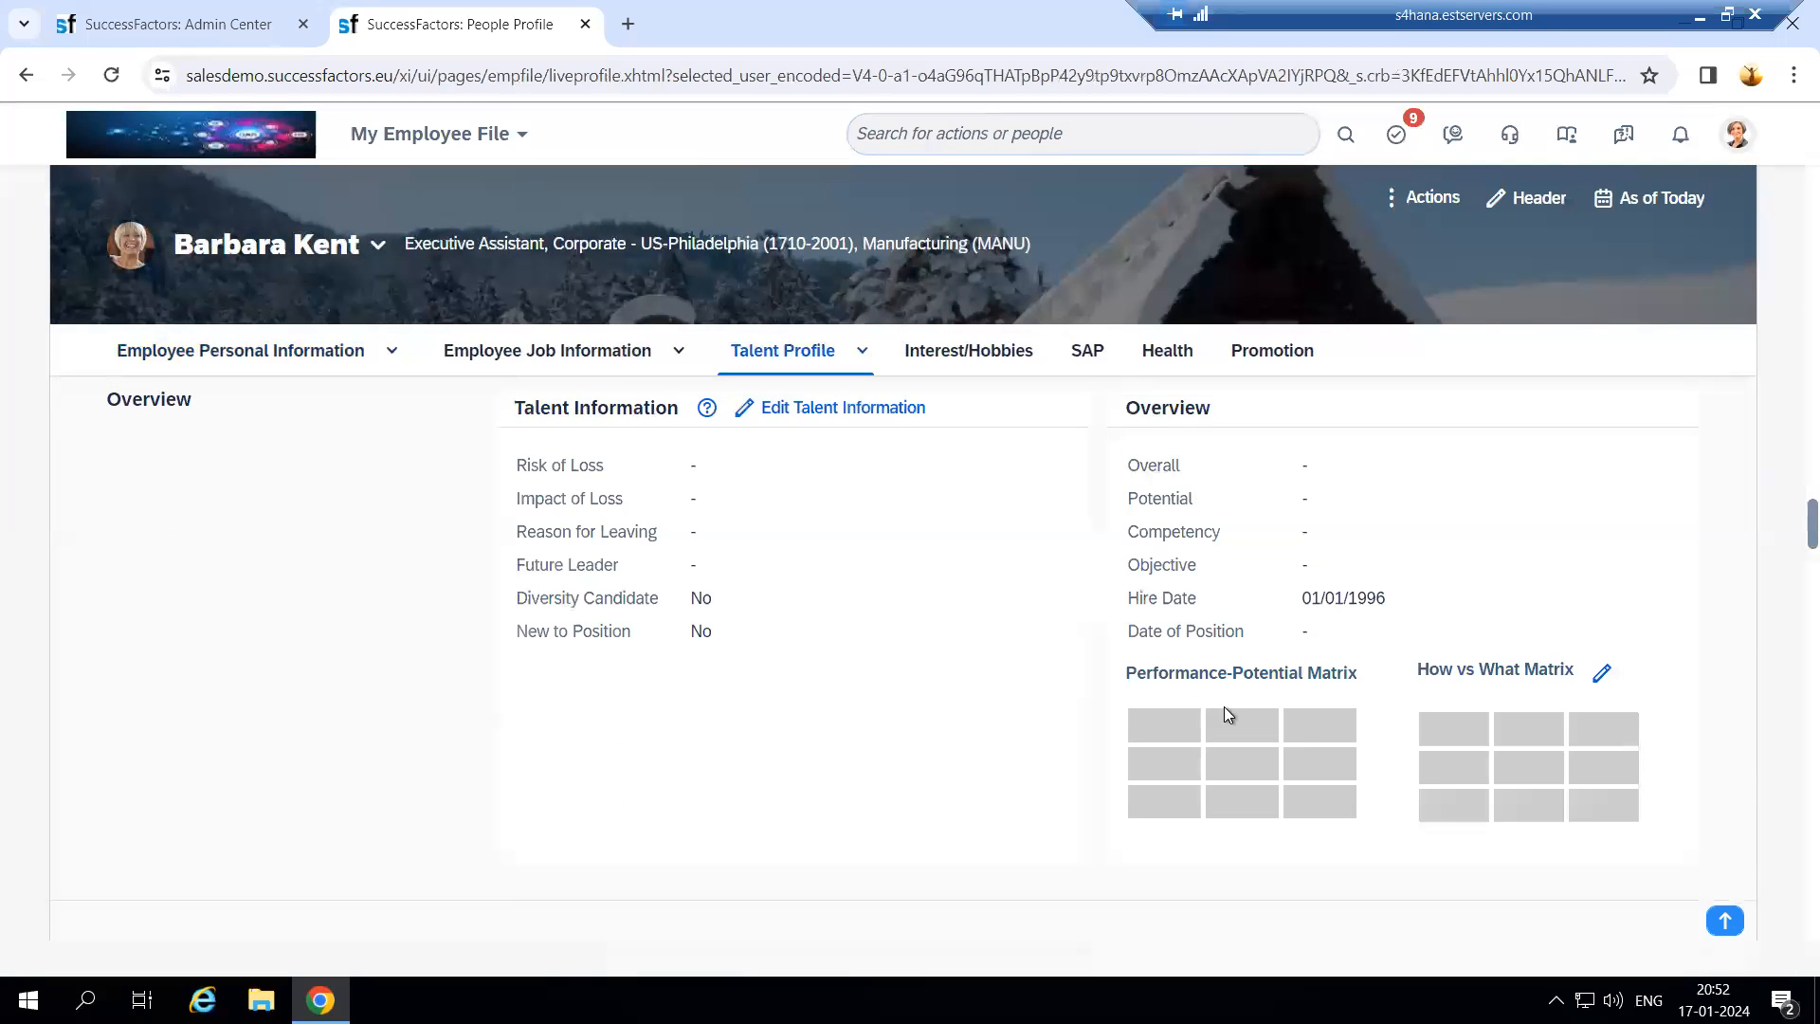
{"action": "scroll", "coordinate": [1139, 648], "scroll_direction": "down", "scroll_amount": 1}
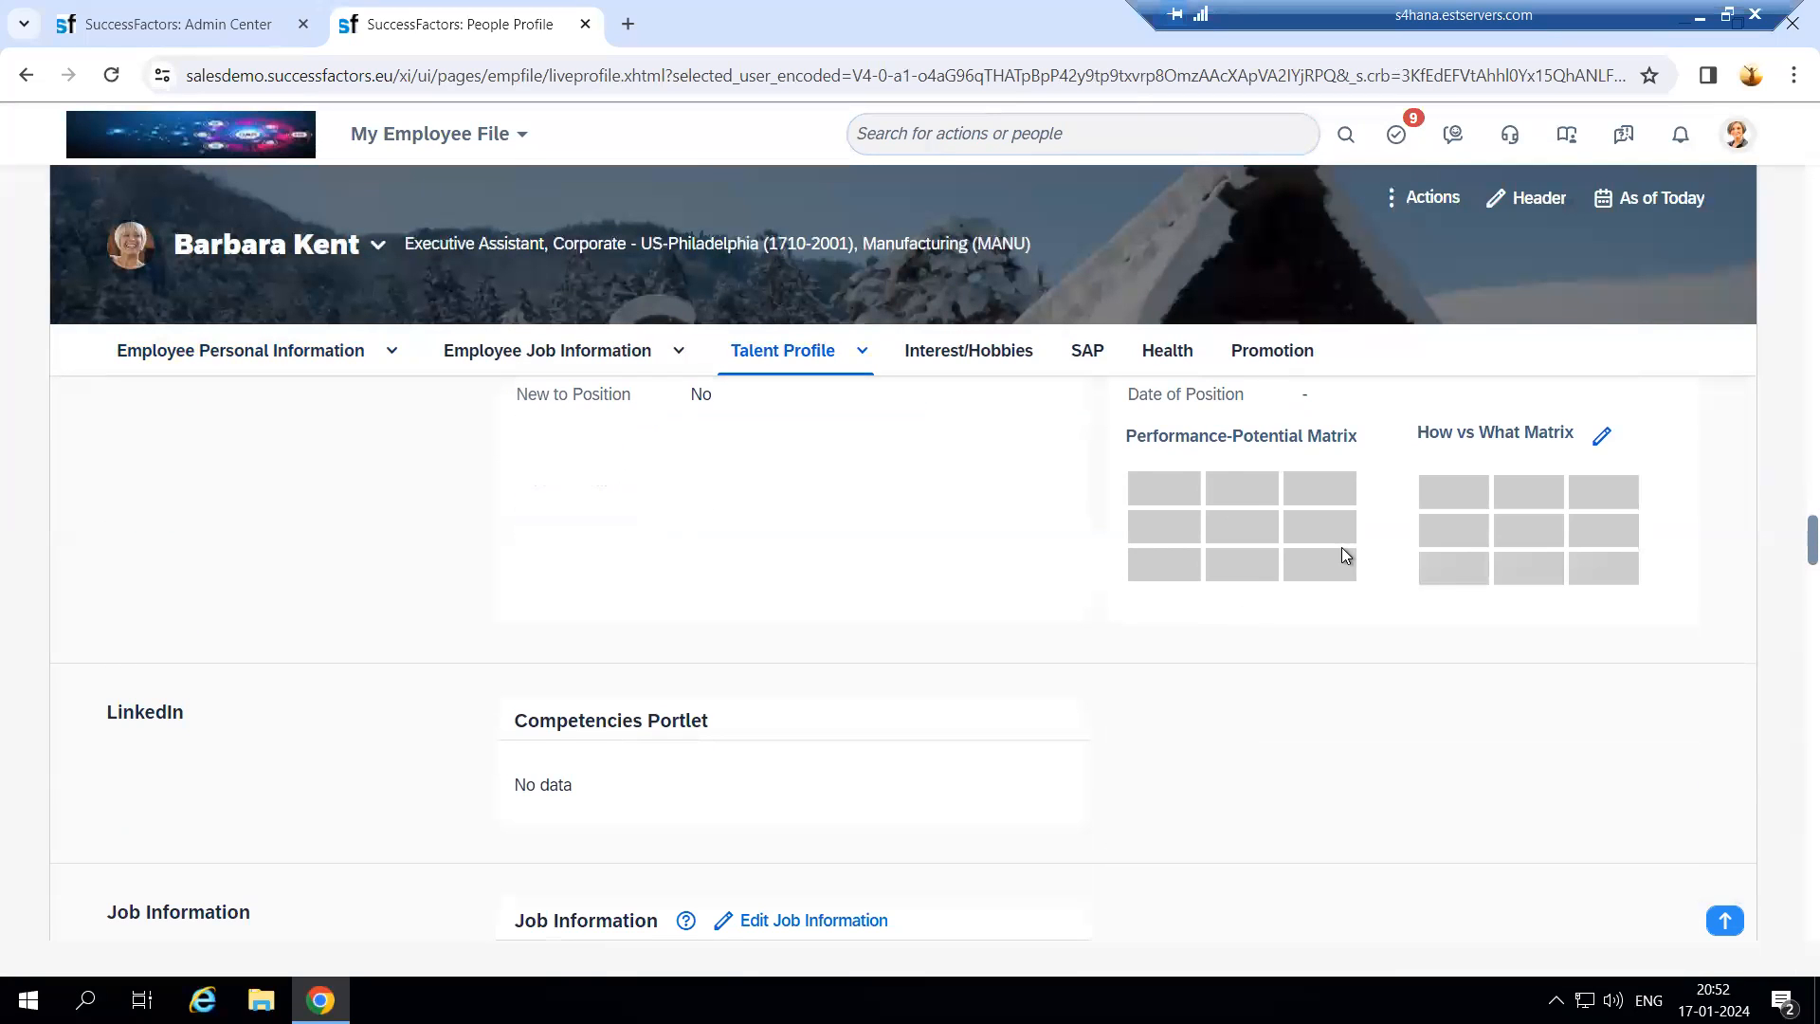
{"action": "scroll", "coordinate": [1327, 588], "scroll_direction": "down", "scroll_amount": 1}
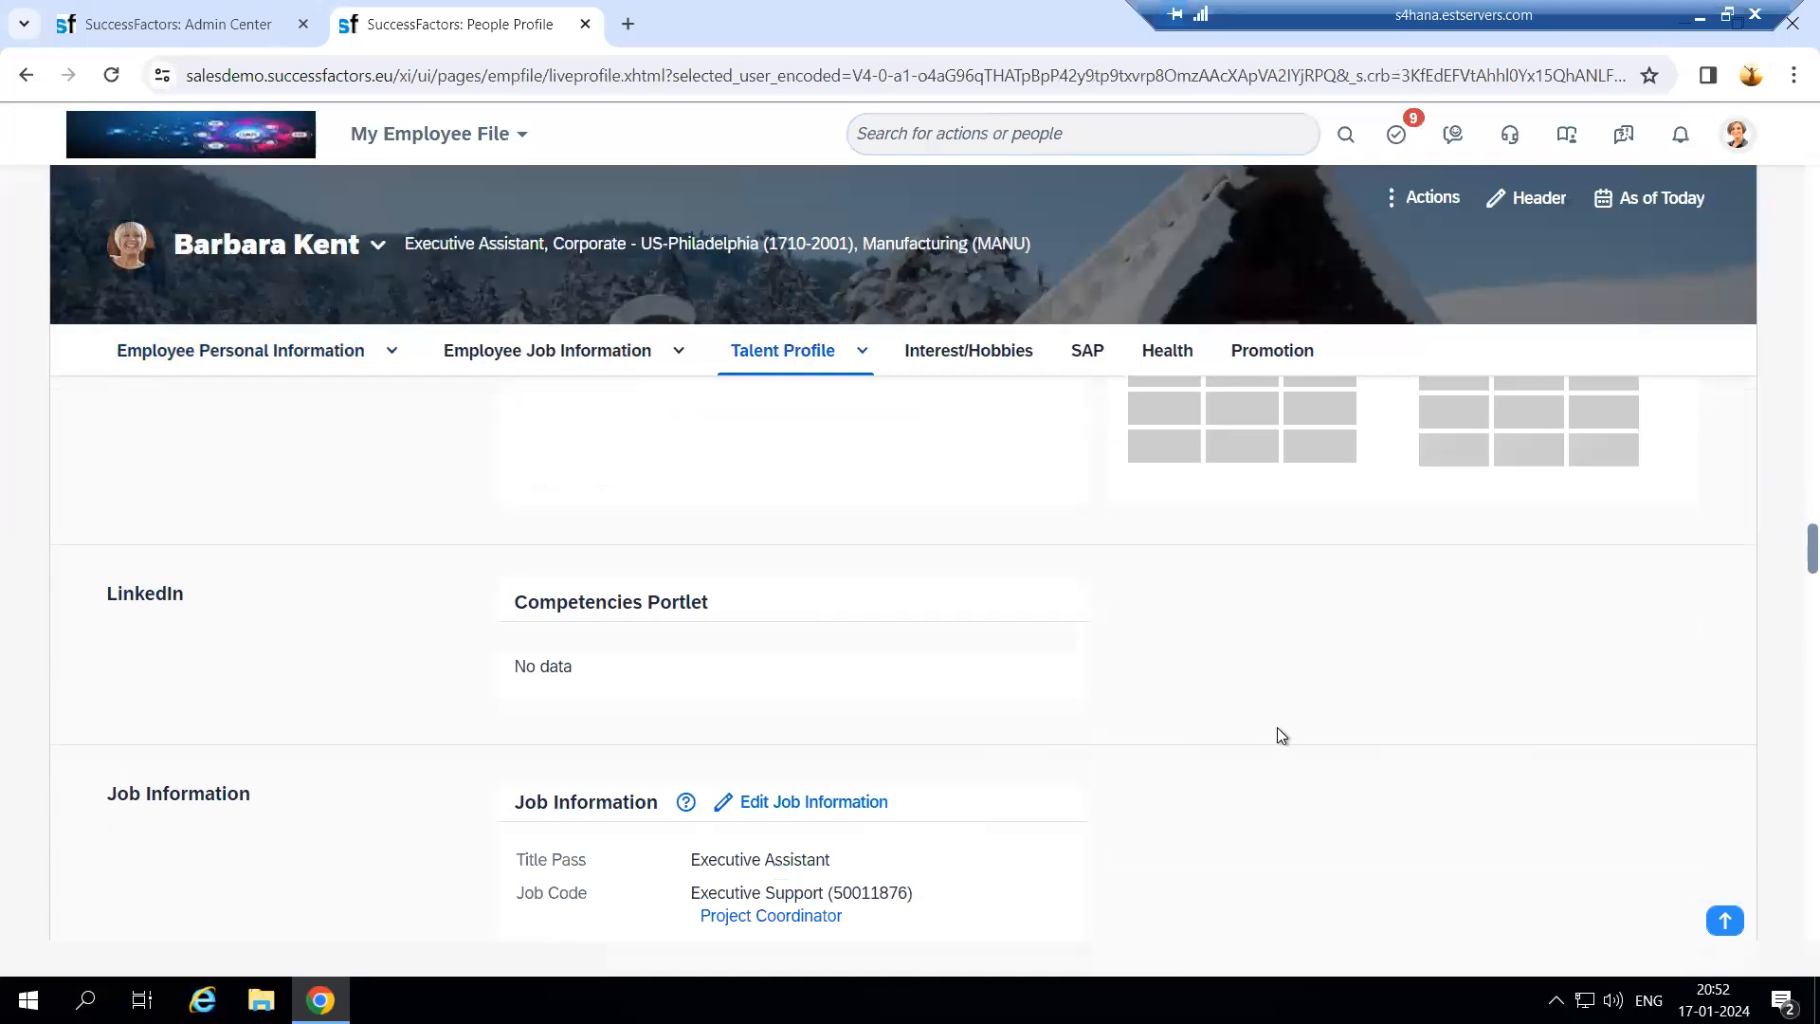
{"action": "scroll", "coordinate": [1276, 726], "scroll_direction": "down", "scroll_amount": 7}
{"action": "scroll", "coordinate": [1277, 726], "scroll_direction": "down", "scroll_amount": 10}
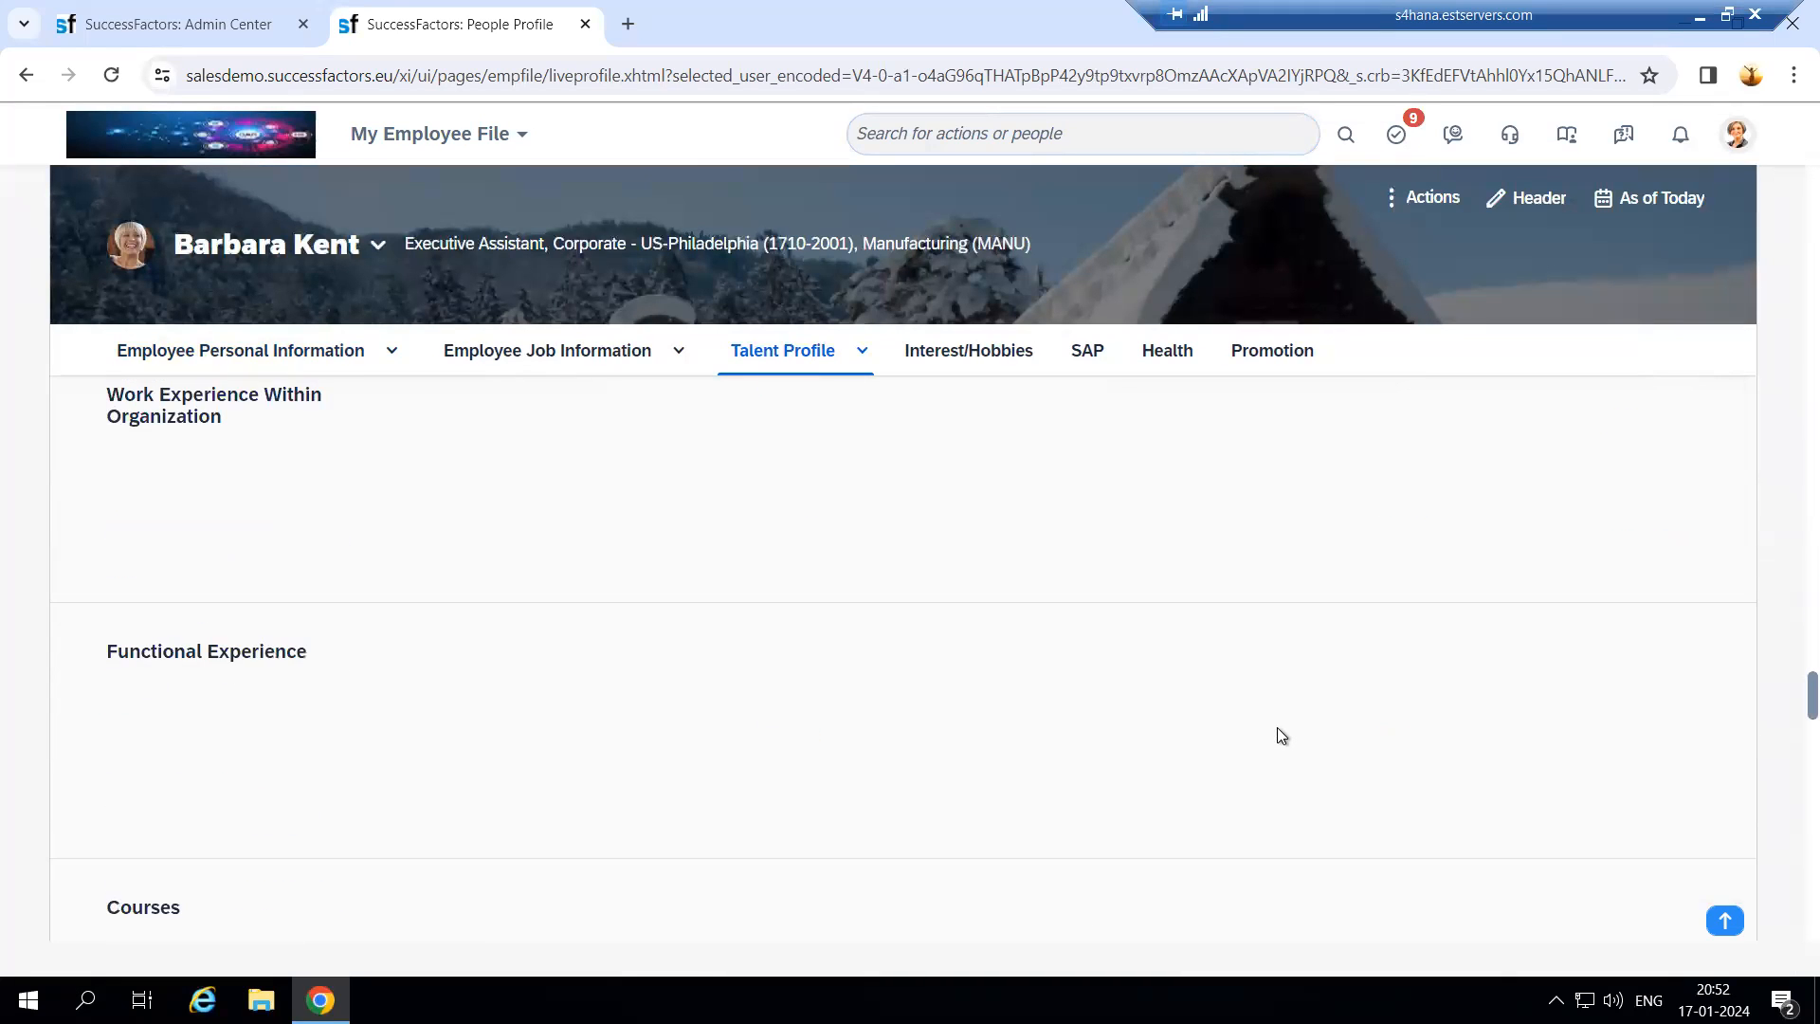
Step: Return to the role's permission settings and grant the Total Compensation History employee widget
{"action": "left_click", "coordinate": [258, 28]}
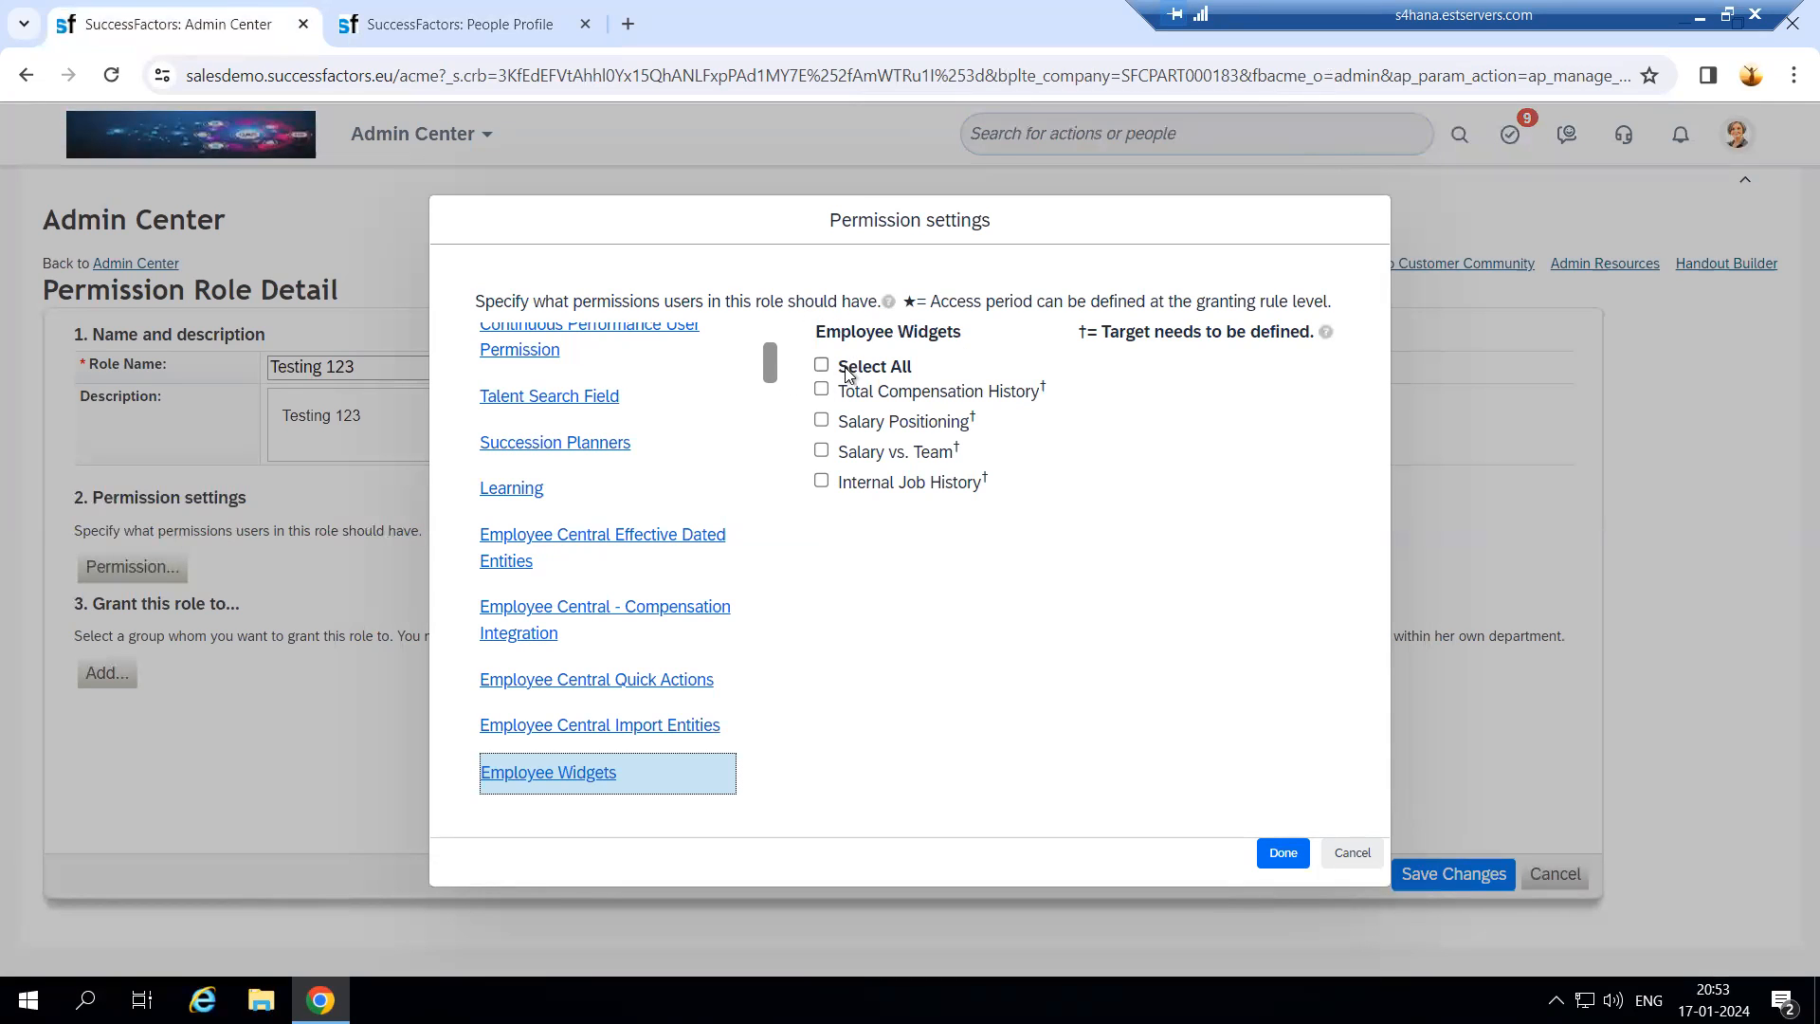
{"action": "left_click", "coordinate": [821, 389]}
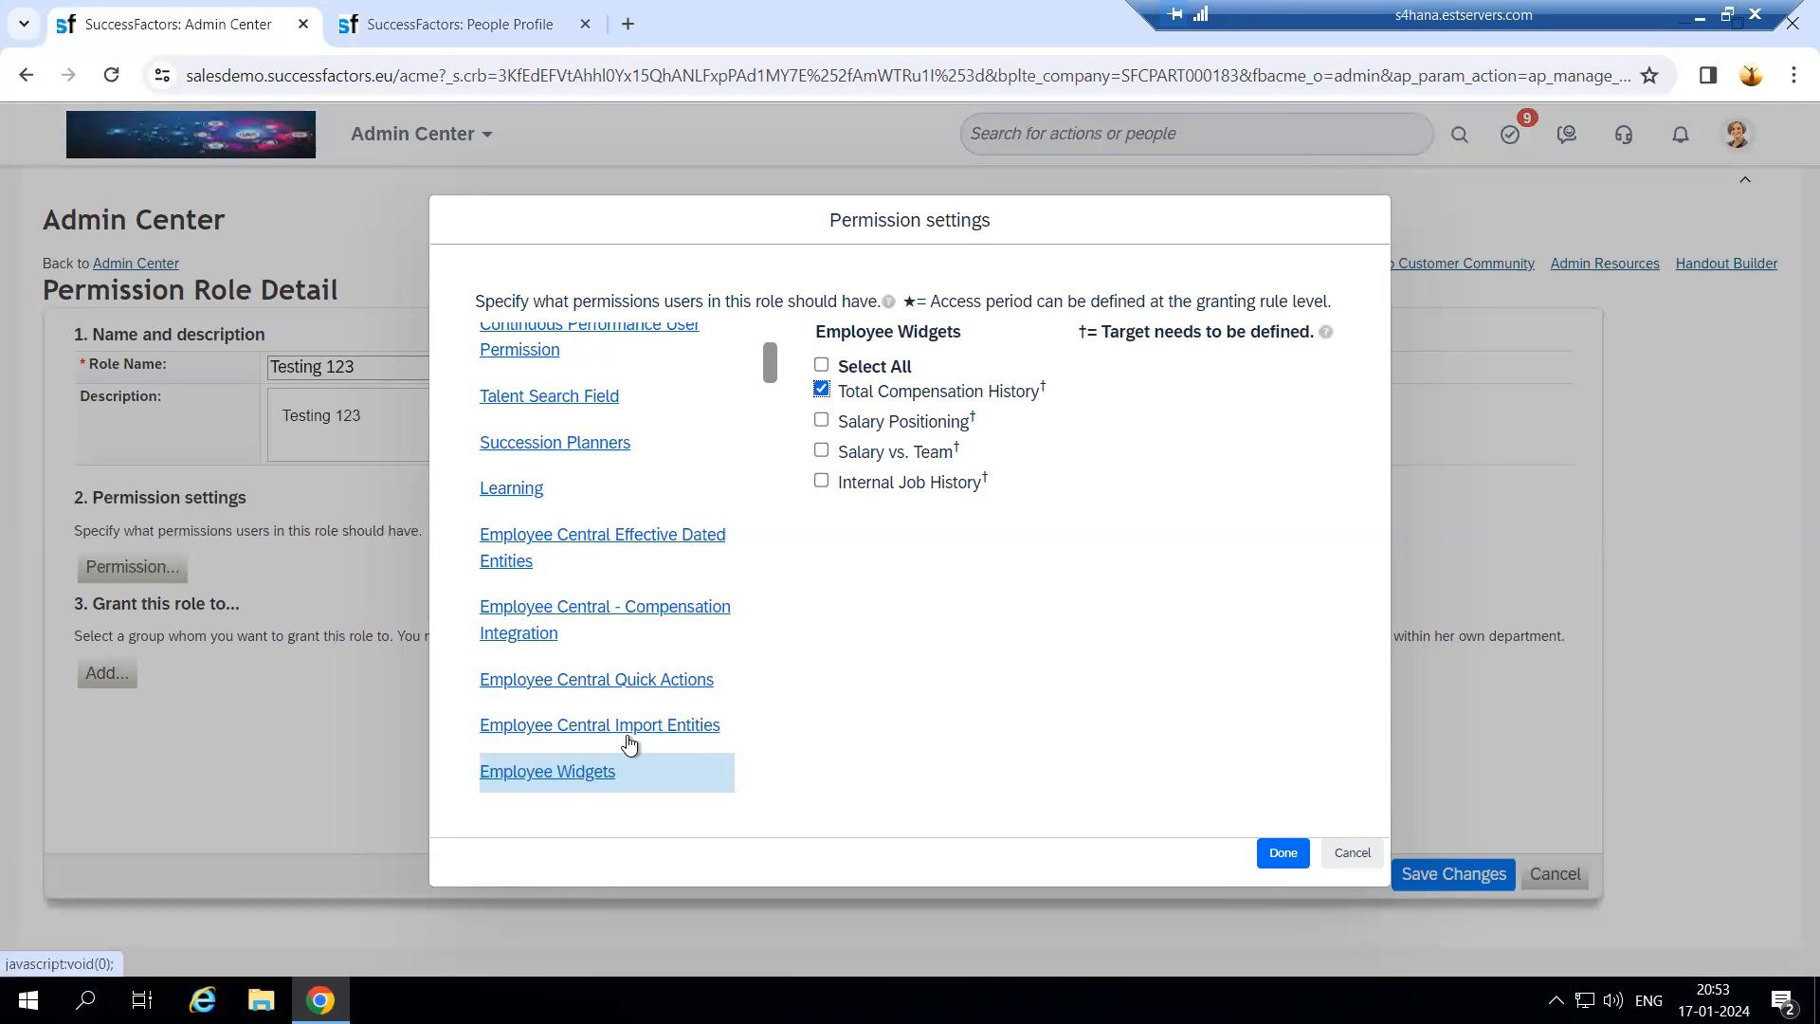
Step: Open the role's Employee Views permissions and compare the listed sections with the section headings on the employee profile
{"action": "scroll", "coordinate": [607, 682], "scroll_direction": "down", "scroll_amount": 3}
{"action": "left_click", "coordinate": [560, 587]}
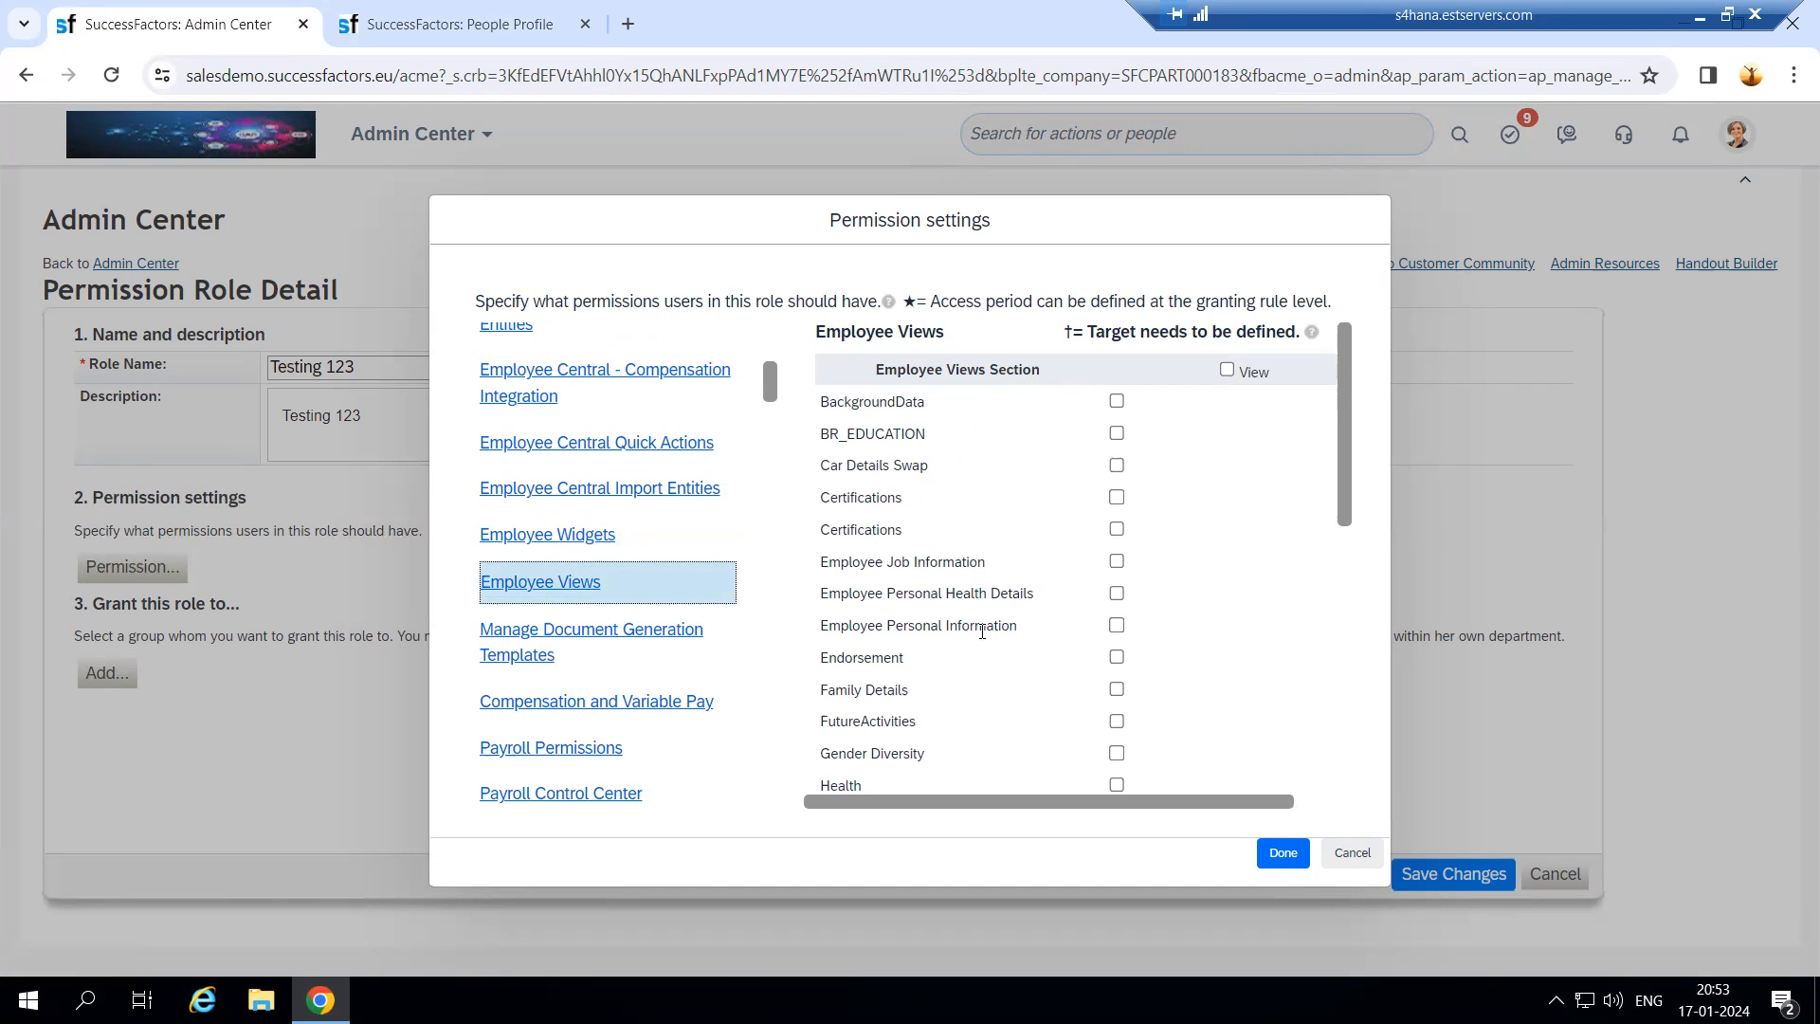
{"action": "left_click", "coordinate": [457, 23]}
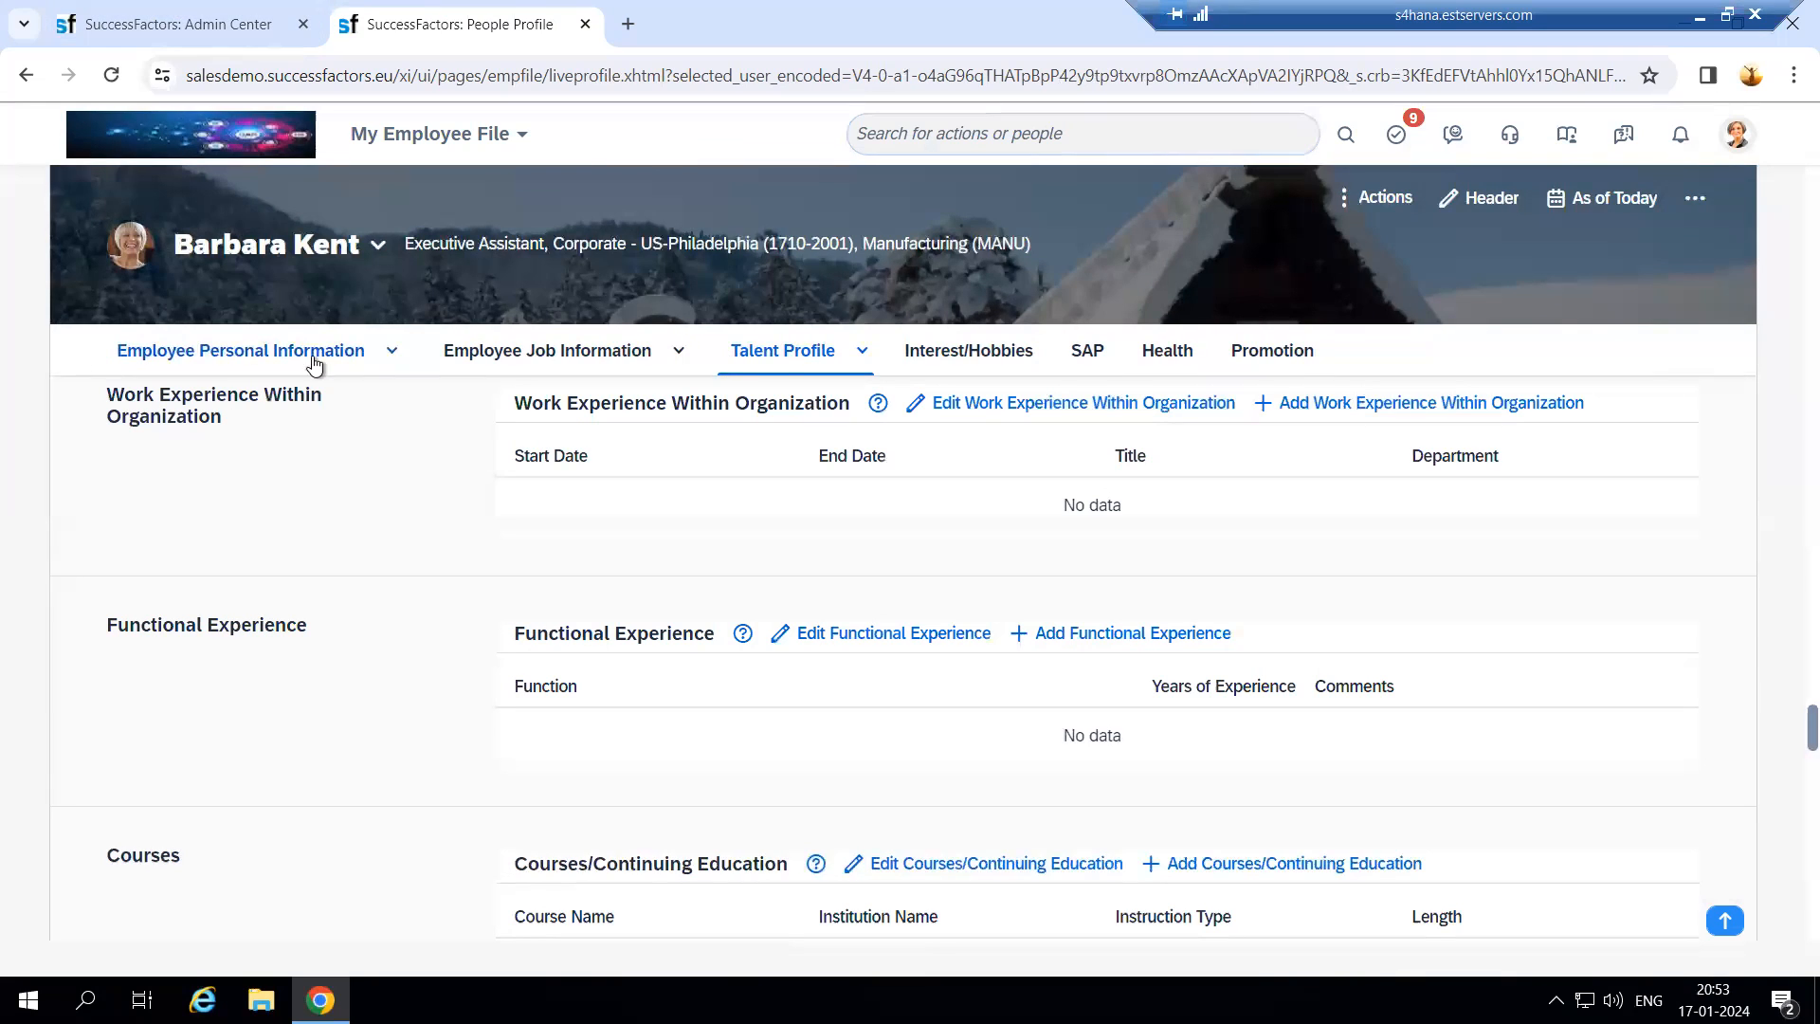
{"action": "left_click", "coordinate": [142, 19]}
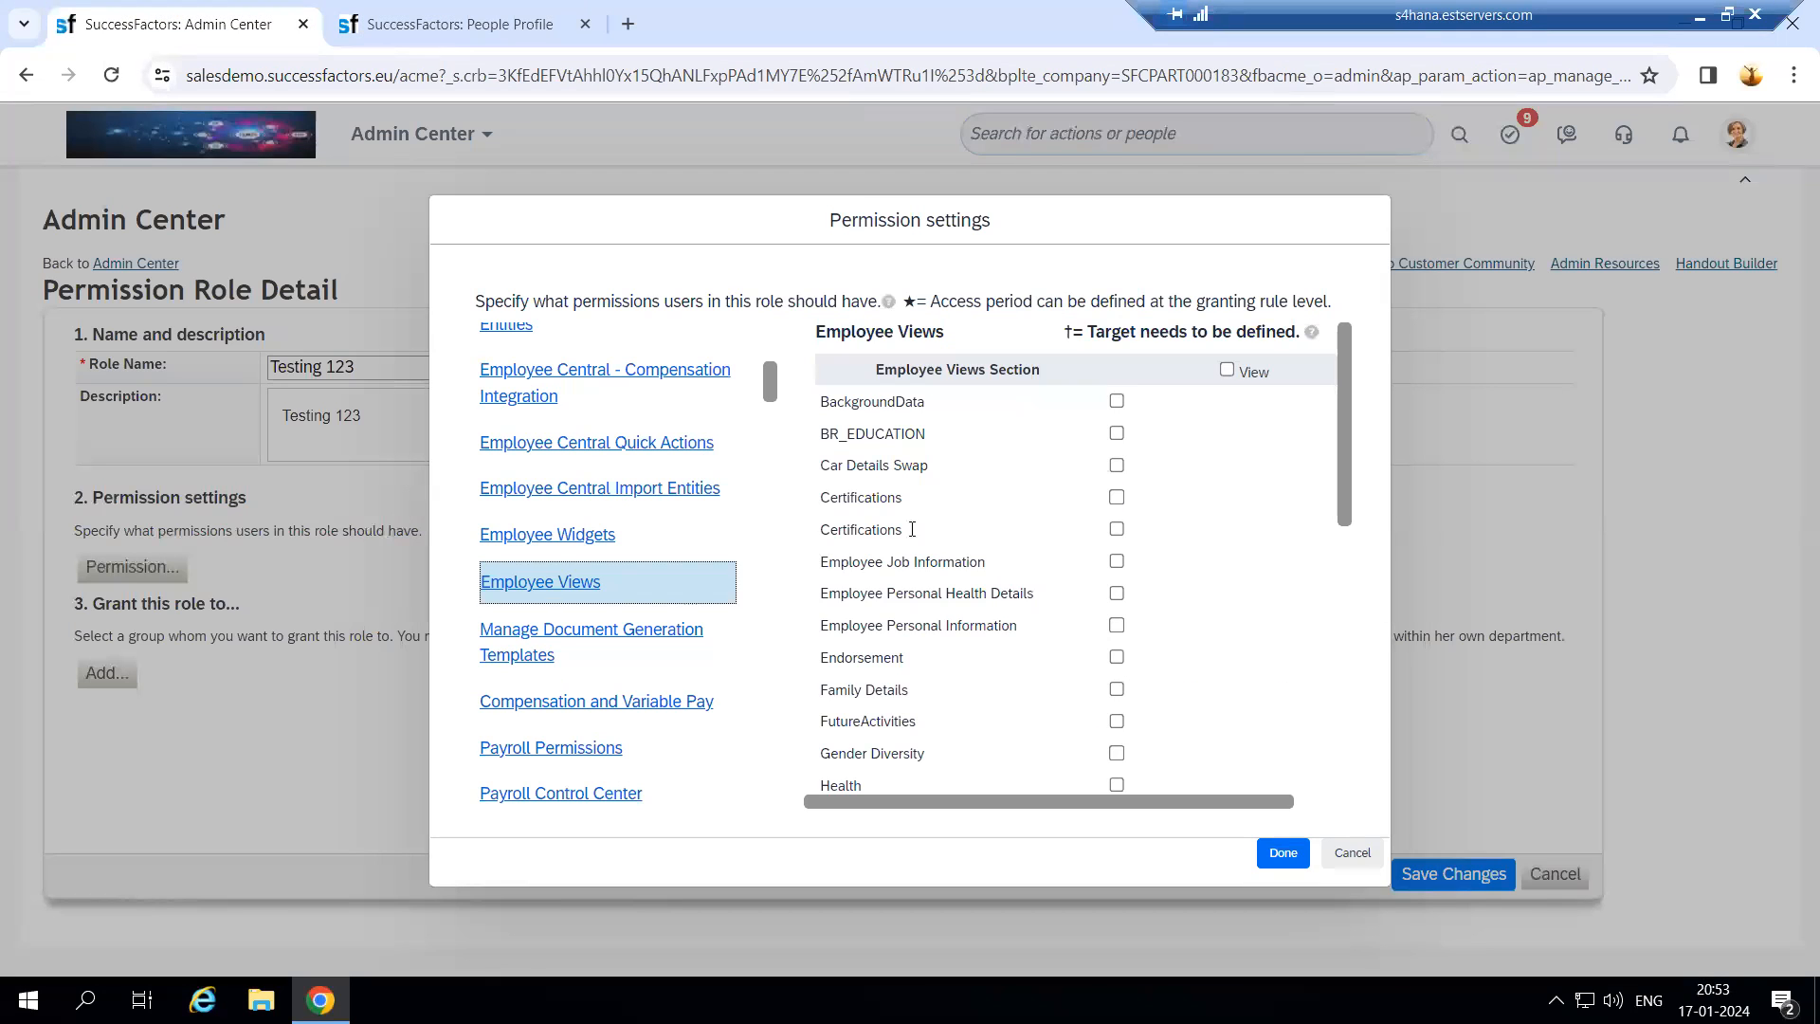
Step: Review the complete list of Employee Views sections and grant the View permission for all of them
{"action": "scroll", "coordinate": [952, 537], "scroll_direction": "down", "scroll_amount": 5}
{"action": "scroll", "coordinate": [1024, 694], "scroll_direction": "up", "scroll_amount": 5}
{"action": "scroll", "coordinate": [891, 716], "scroll_direction": "down", "scroll_amount": 3}
{"action": "scroll", "coordinate": [920, 768], "scroll_direction": "down", "scroll_amount": 3}
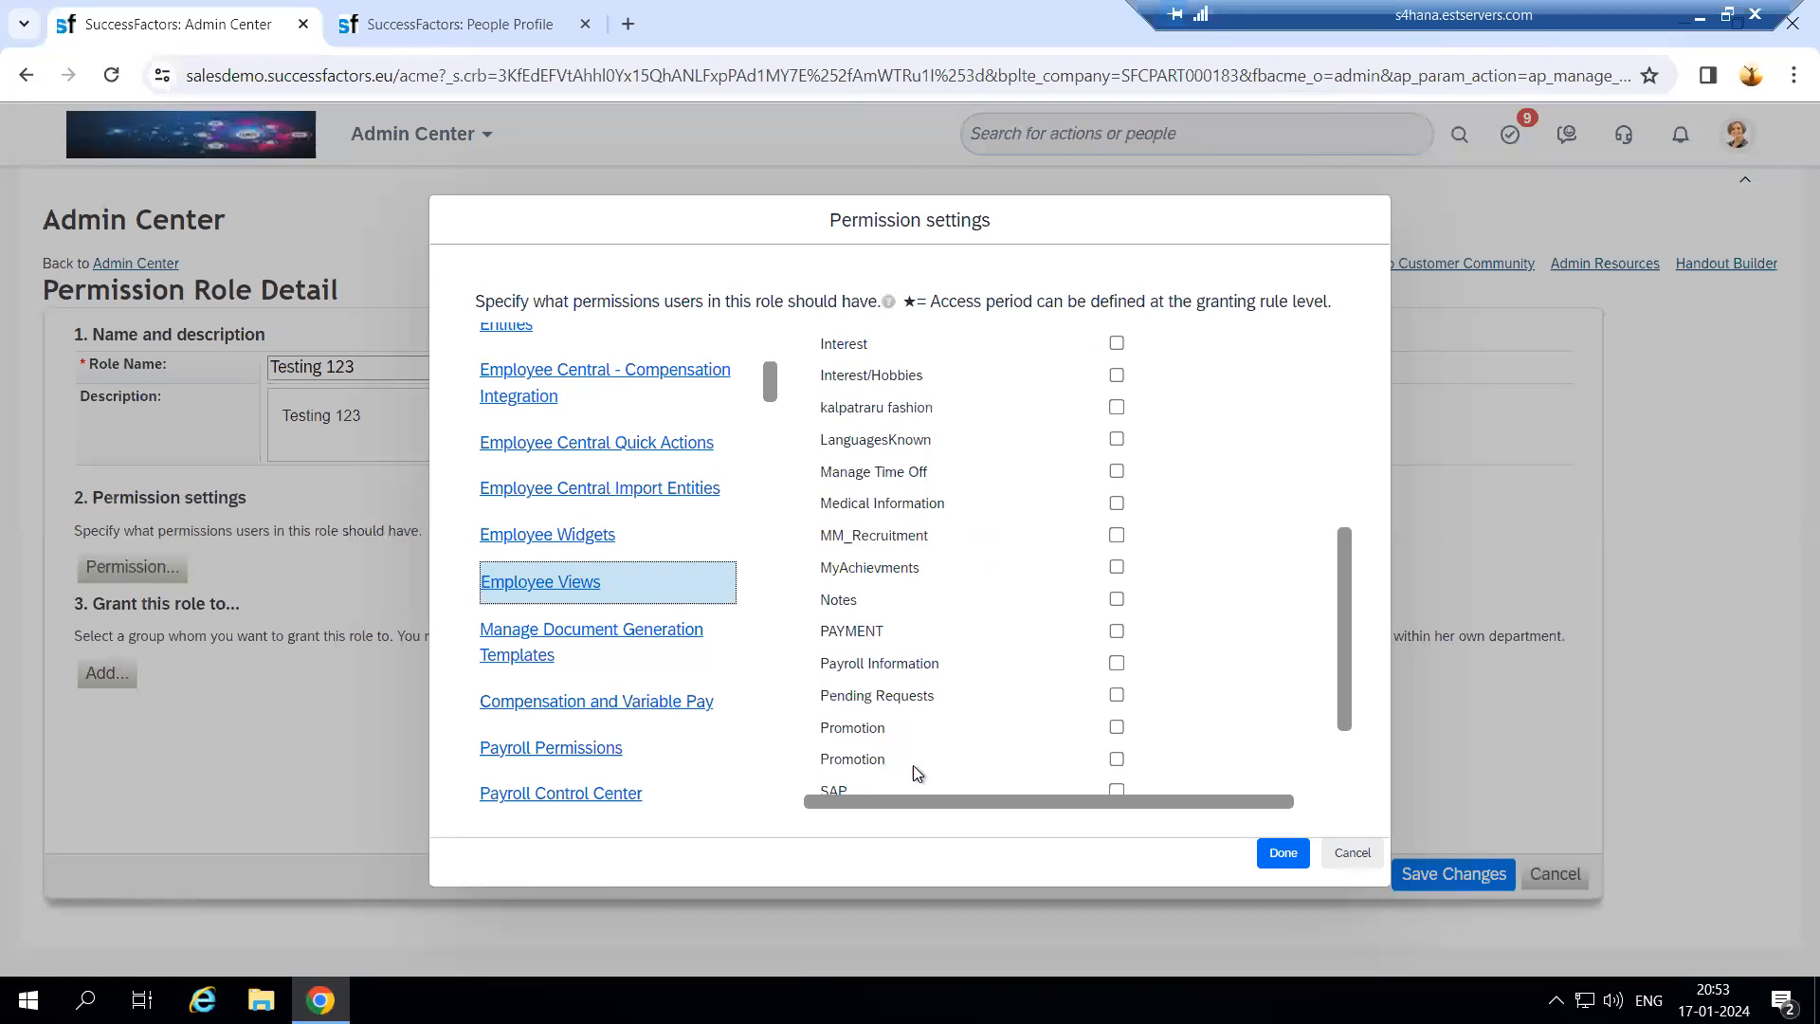
{"action": "scroll", "coordinate": [927, 788], "scroll_direction": "down", "scroll_amount": 1}
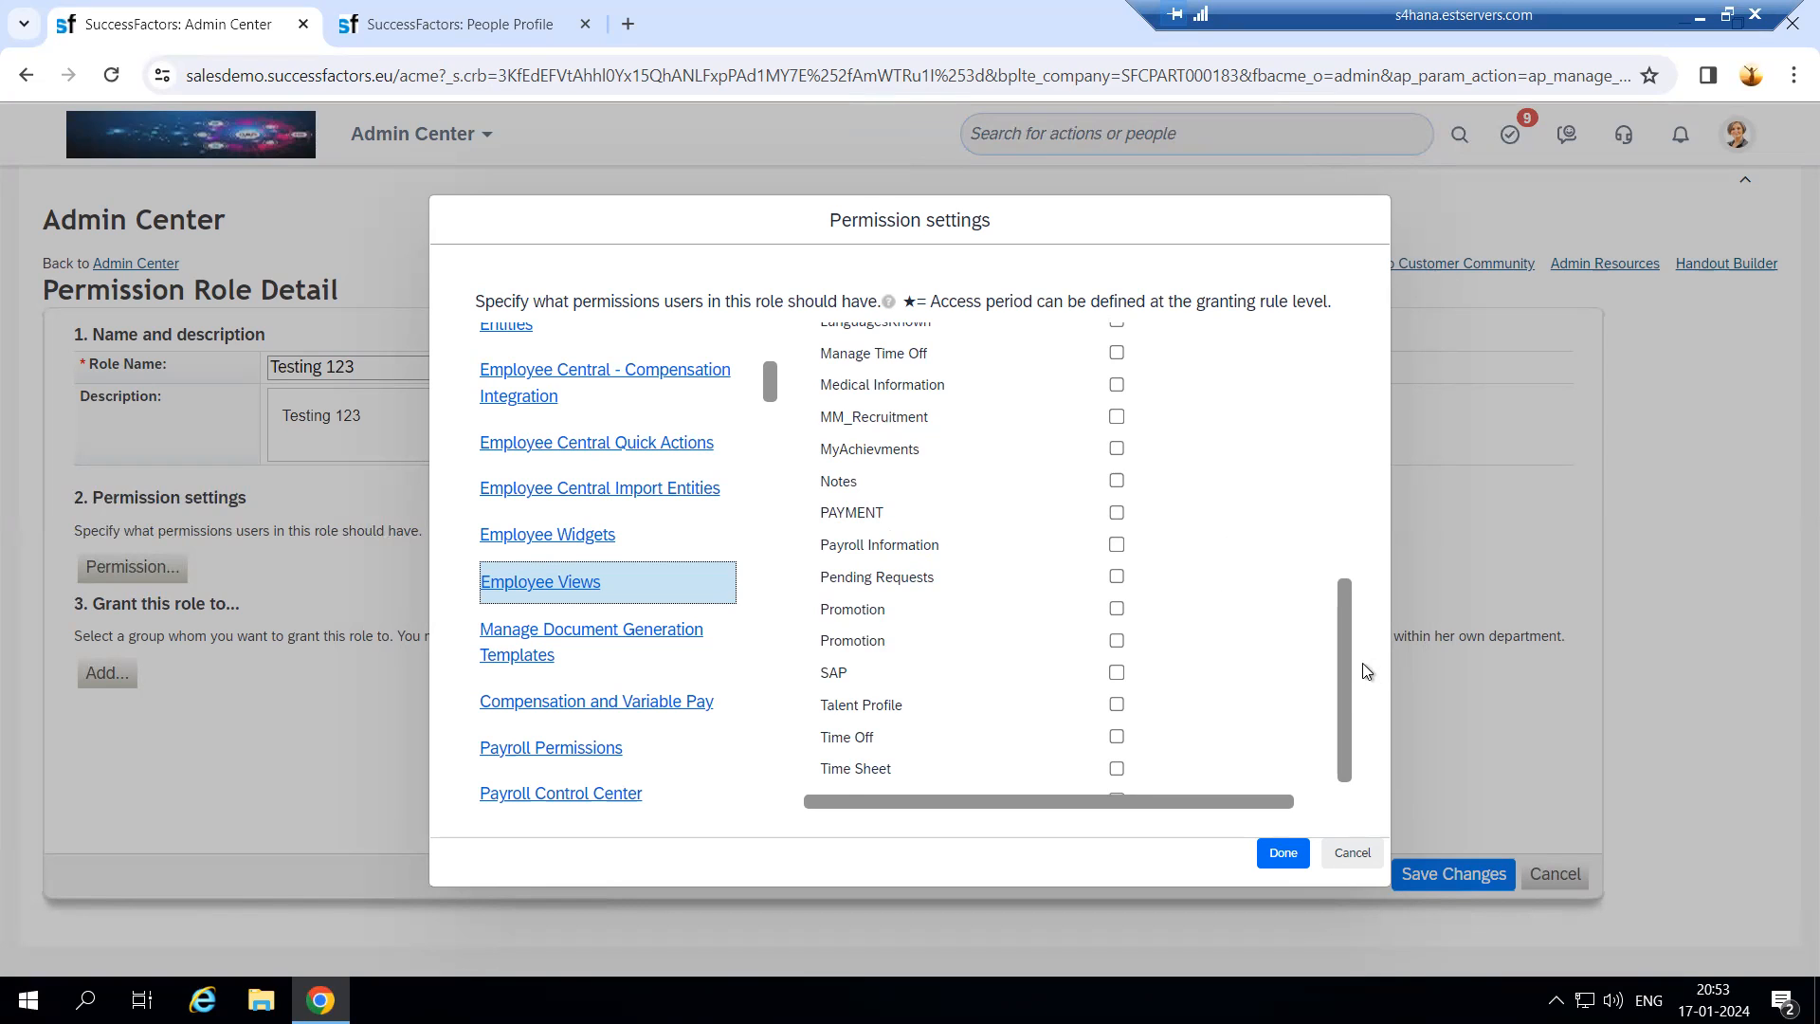
{"action": "left_click_drag", "start_coordinate": [1350, 673], "coordinate": [1350, 418]}
{"action": "left_click", "coordinate": [1227, 369]}
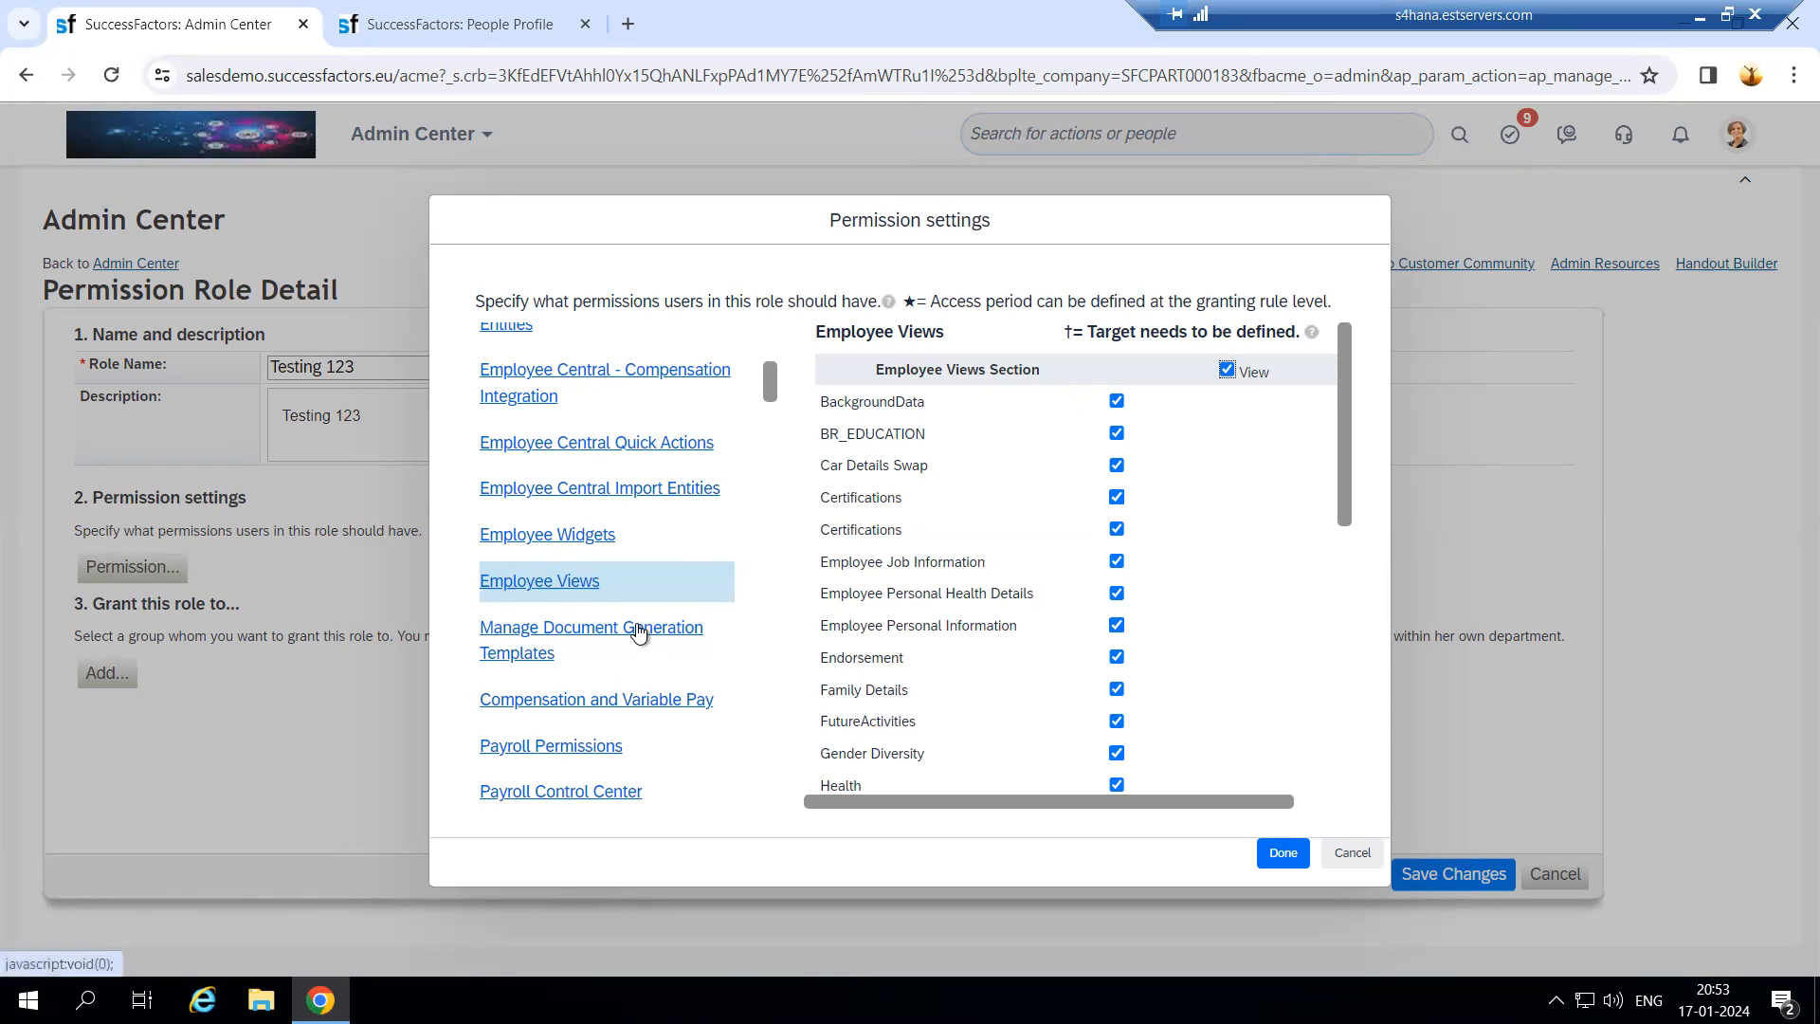
Step: Select all Manage Document Generation Templates permissions, with Generate Documents applied to all templates, and review the template list
{"action": "left_click", "coordinate": [723, 675]}
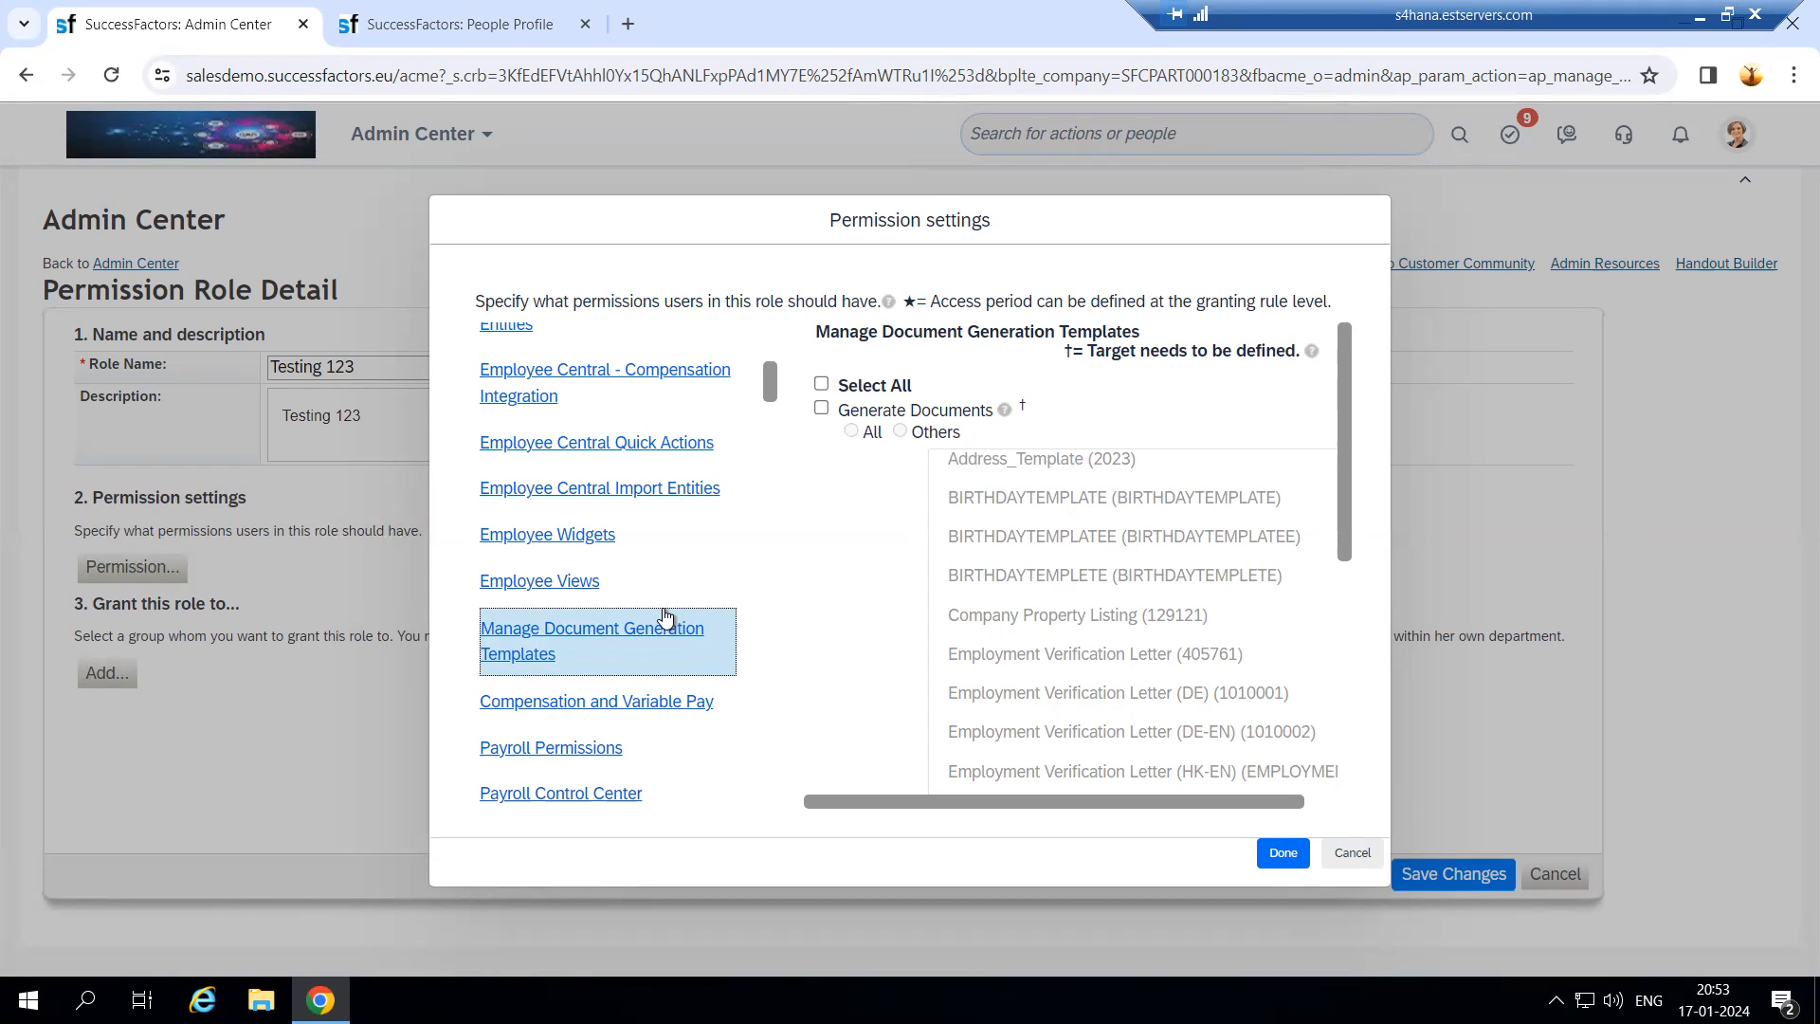
{"action": "left_click", "coordinate": [821, 384]}
{"action": "scroll", "coordinate": [903, 561], "scroll_direction": "down", "scroll_amount": 10}
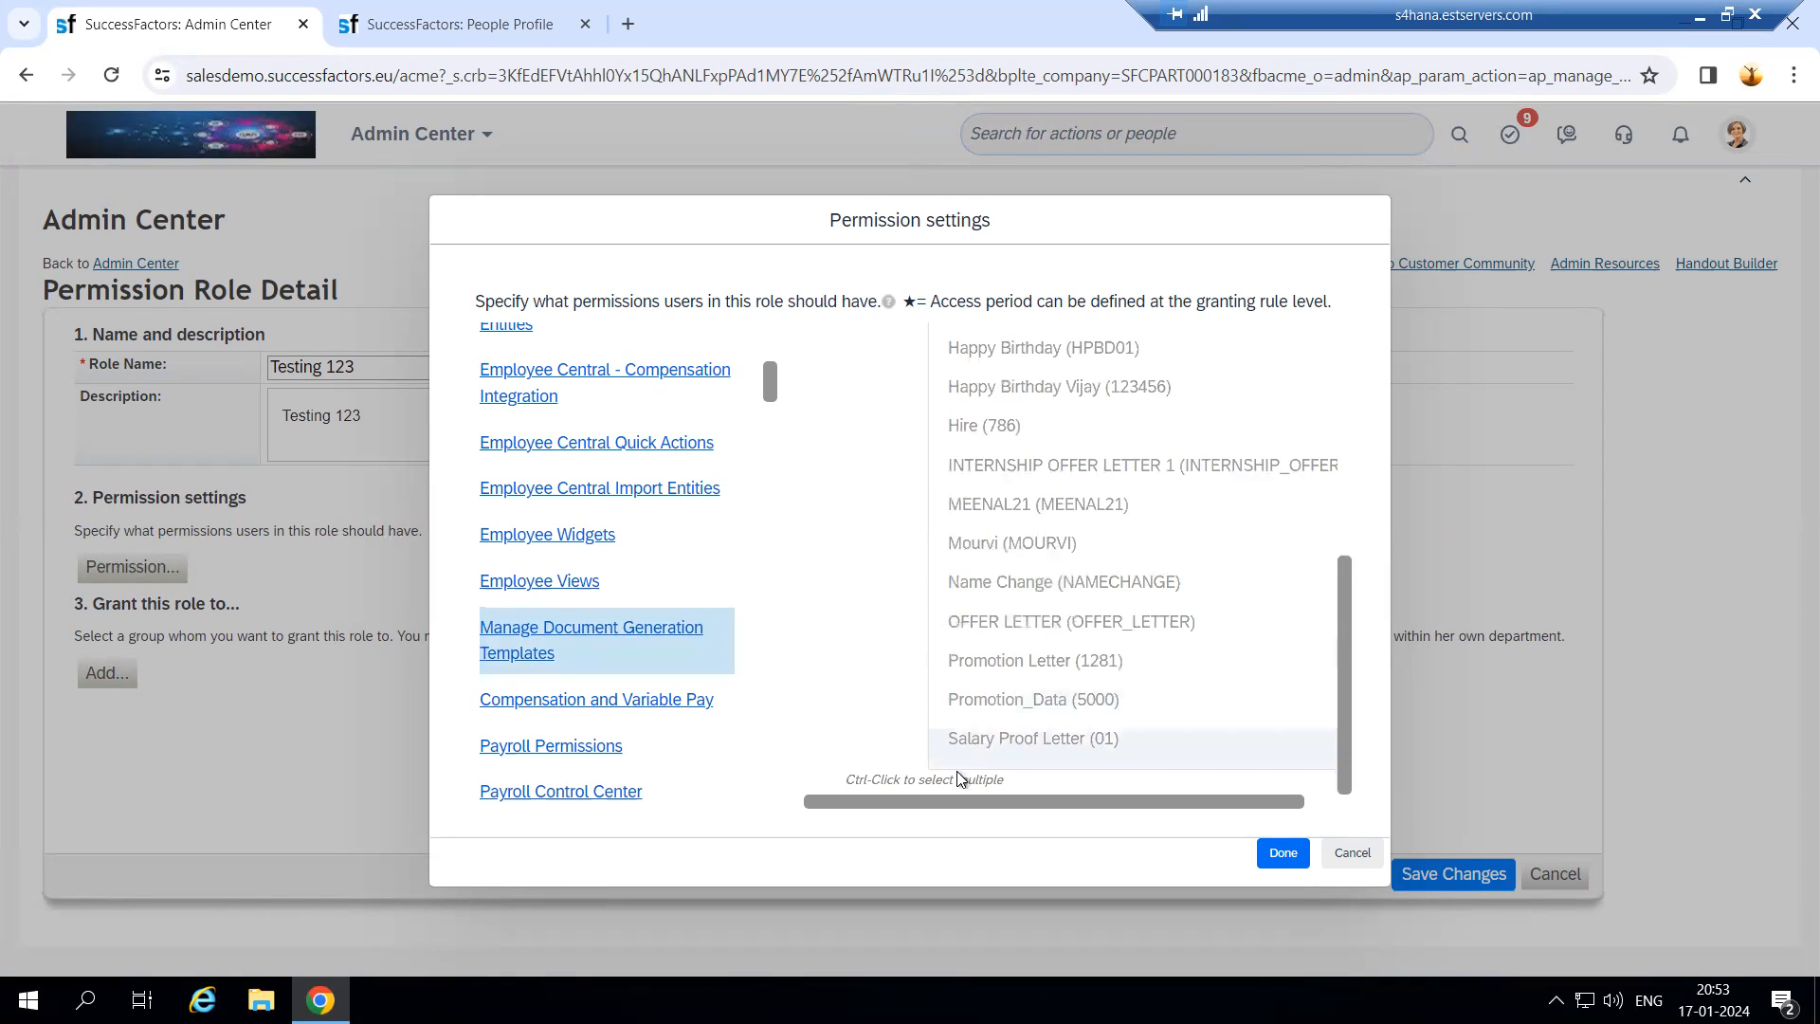
{"action": "scroll", "coordinate": [994, 719], "scroll_direction": "up", "scroll_amount": 10}
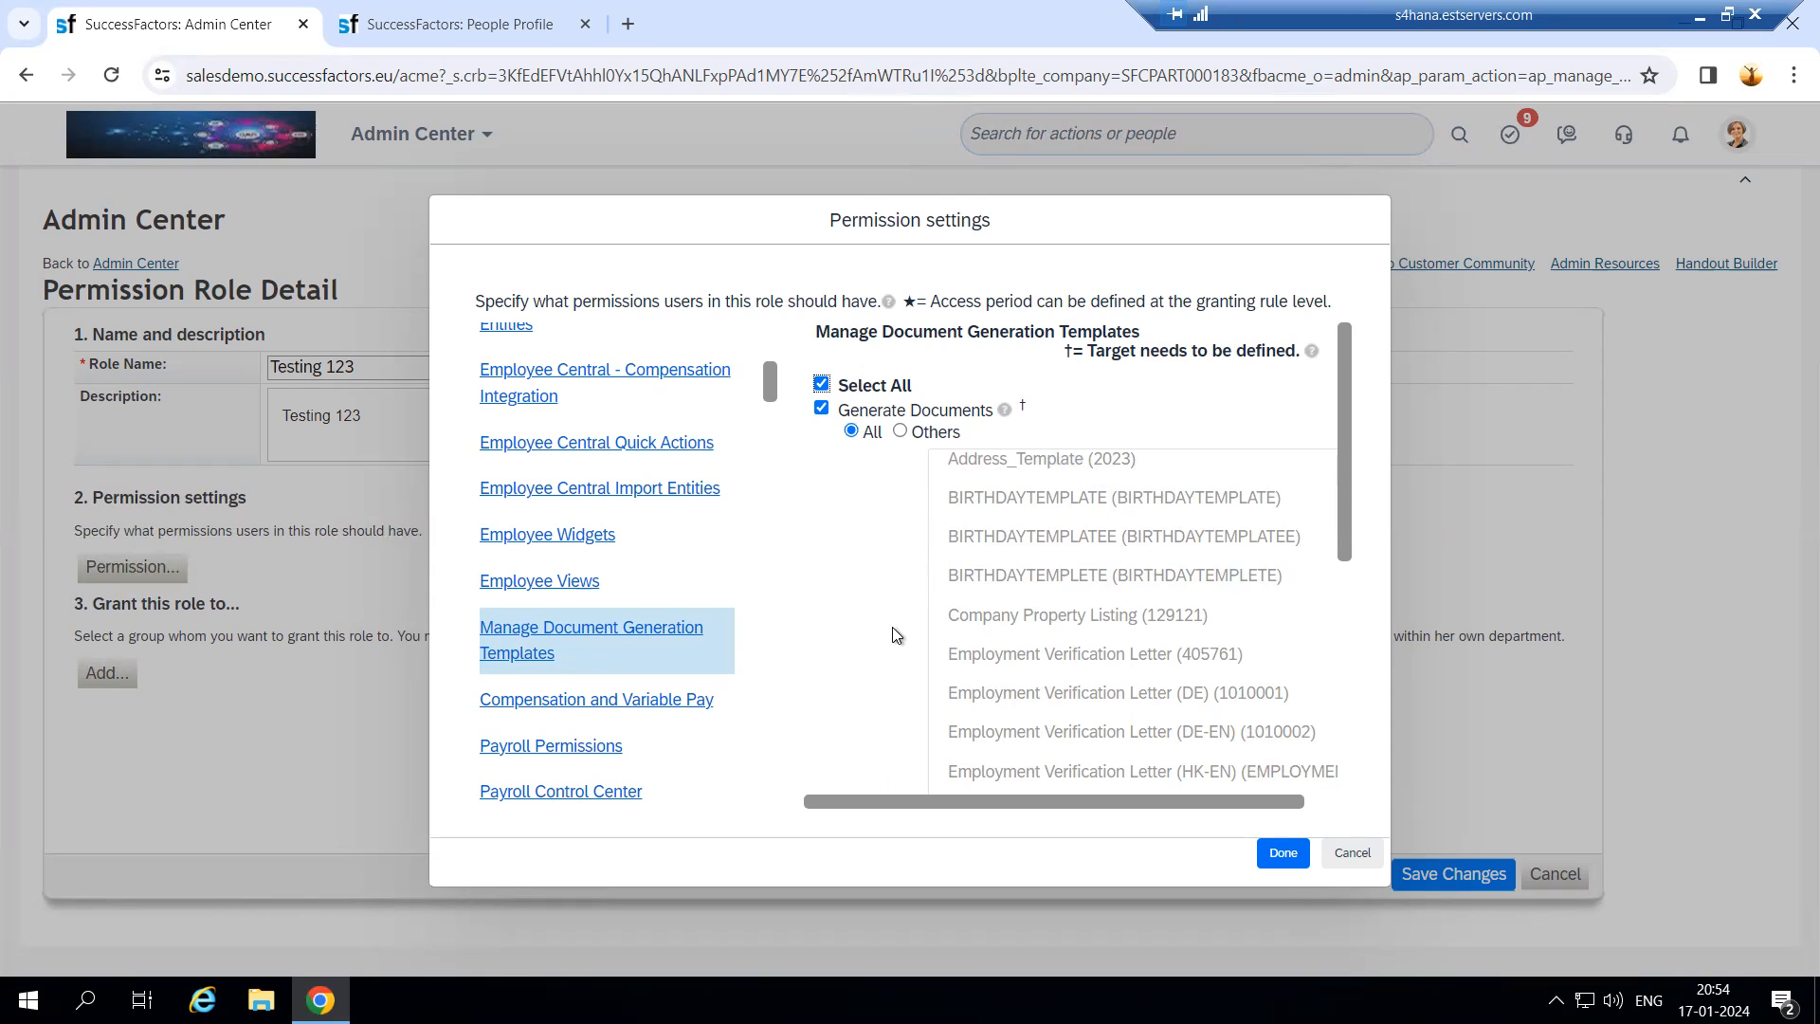
{"action": "scroll", "coordinate": [896, 634], "scroll_direction": "down", "scroll_amount": 4}
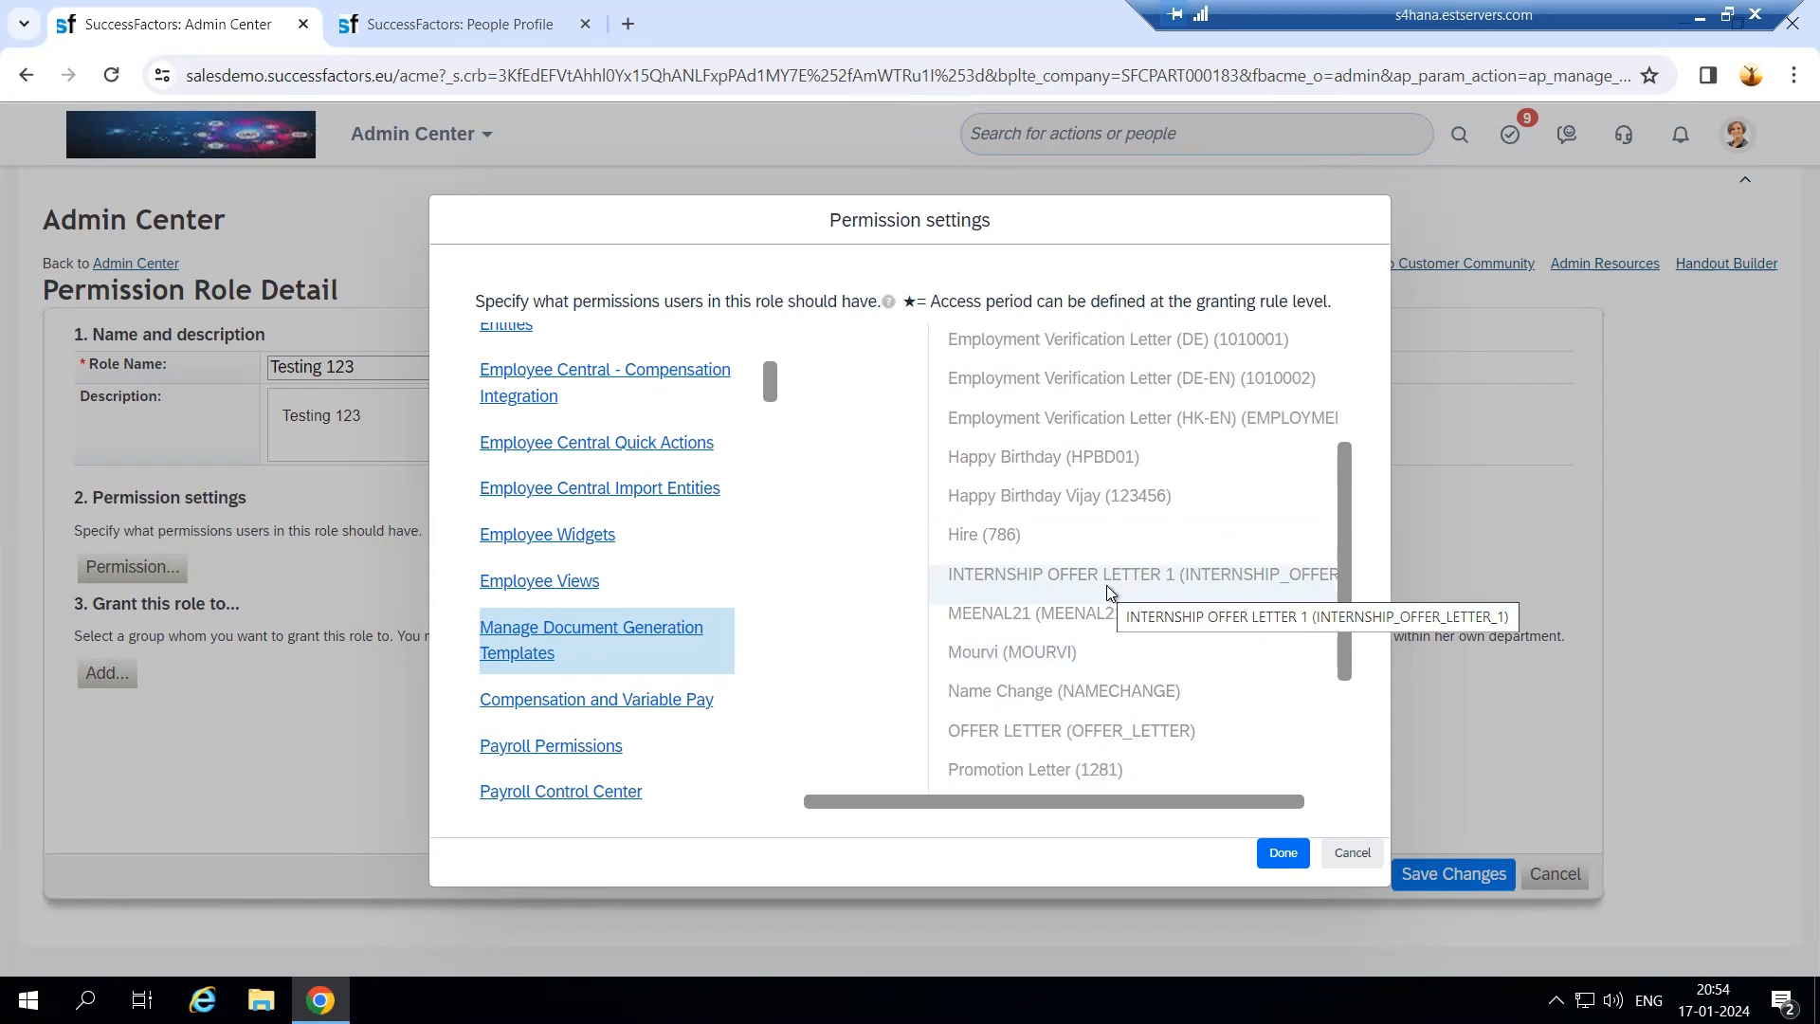
Step: Look through the Compensation and Variable Pay, Payroll Permissions, Payroll Control Center, Recruiting, Reports and Analytics permission categories
{"action": "left_click", "coordinate": [588, 701]}
{"action": "scroll", "coordinate": [896, 661], "scroll_direction": "up", "scroll_amount": 2}
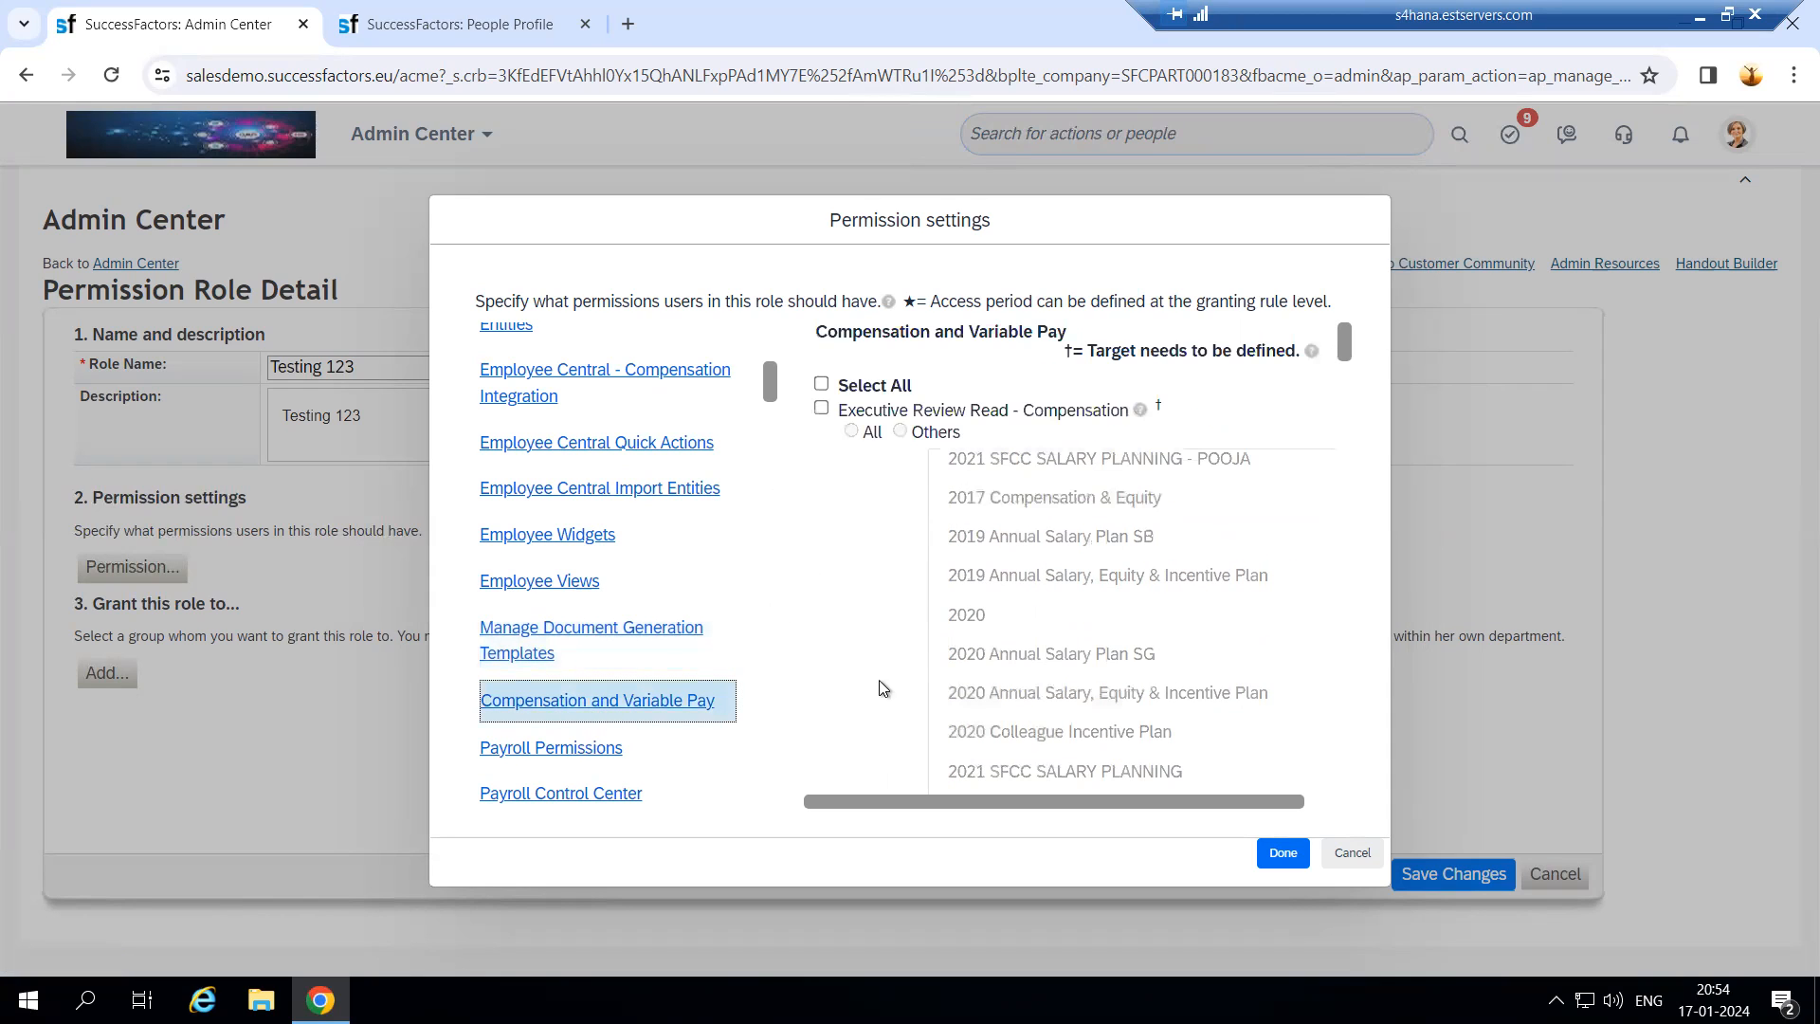
{"action": "scroll", "coordinate": [818, 697], "scroll_direction": "down", "scroll_amount": 2}
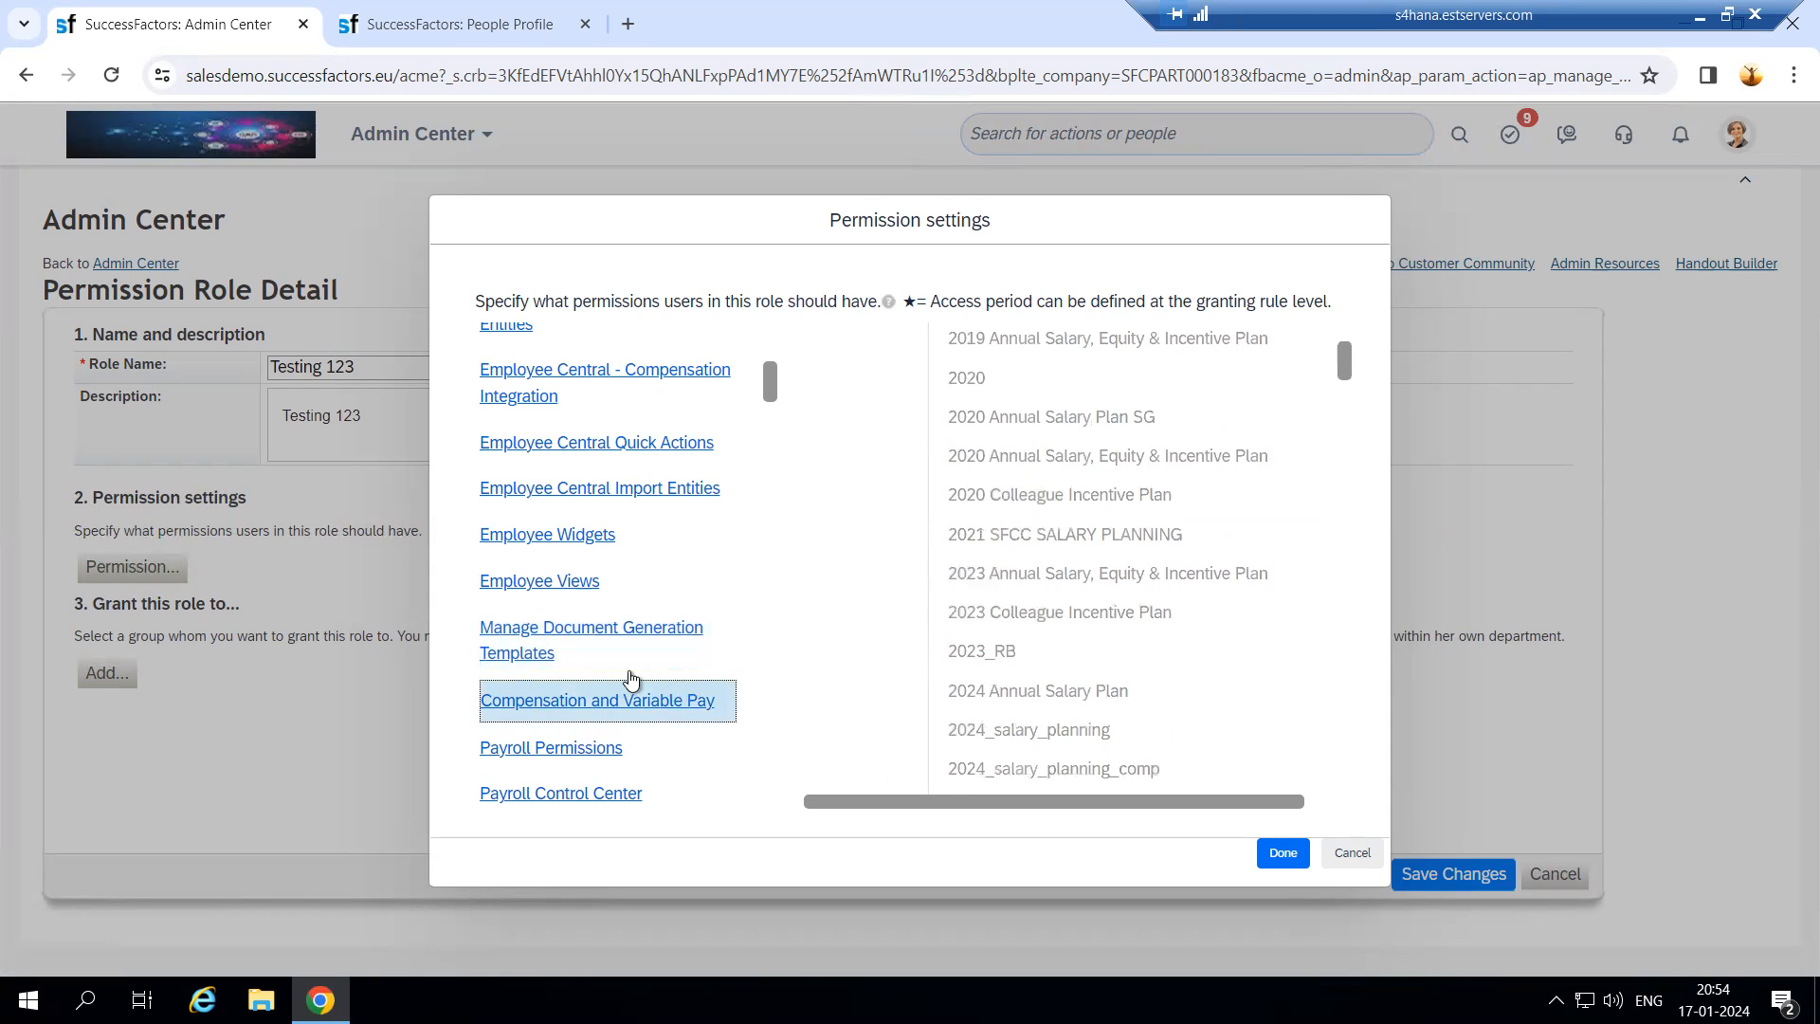
{"action": "left_click", "coordinate": [581, 746]}
{"action": "scroll", "coordinate": [531, 673], "scroll_direction": "down", "scroll_amount": 2}
{"action": "left_click", "coordinate": [573, 567]}
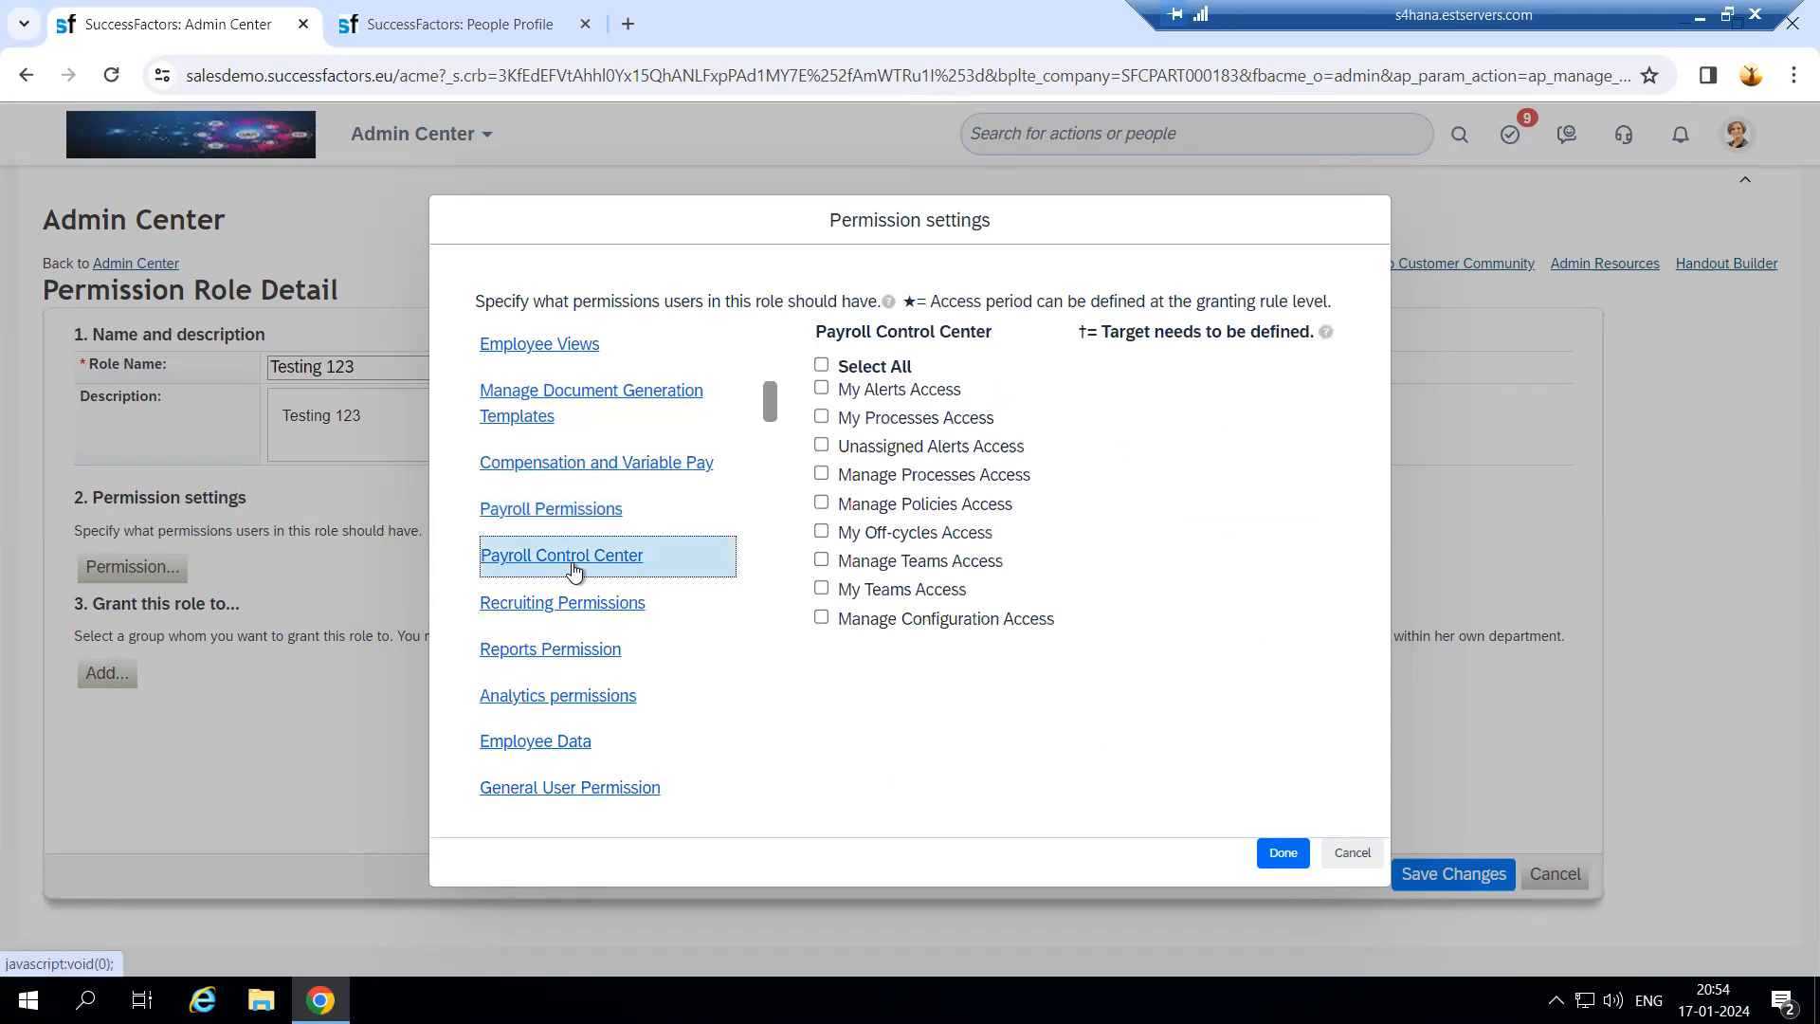
{"action": "left_click", "coordinate": [574, 607]}
{"action": "left_click", "coordinate": [595, 667]}
{"action": "left_click", "coordinate": [583, 697]}
Step: Examine the Employee Data permission list, covering the employee profile fields and their per-field access options
{"action": "left_click", "coordinate": [551, 748]}
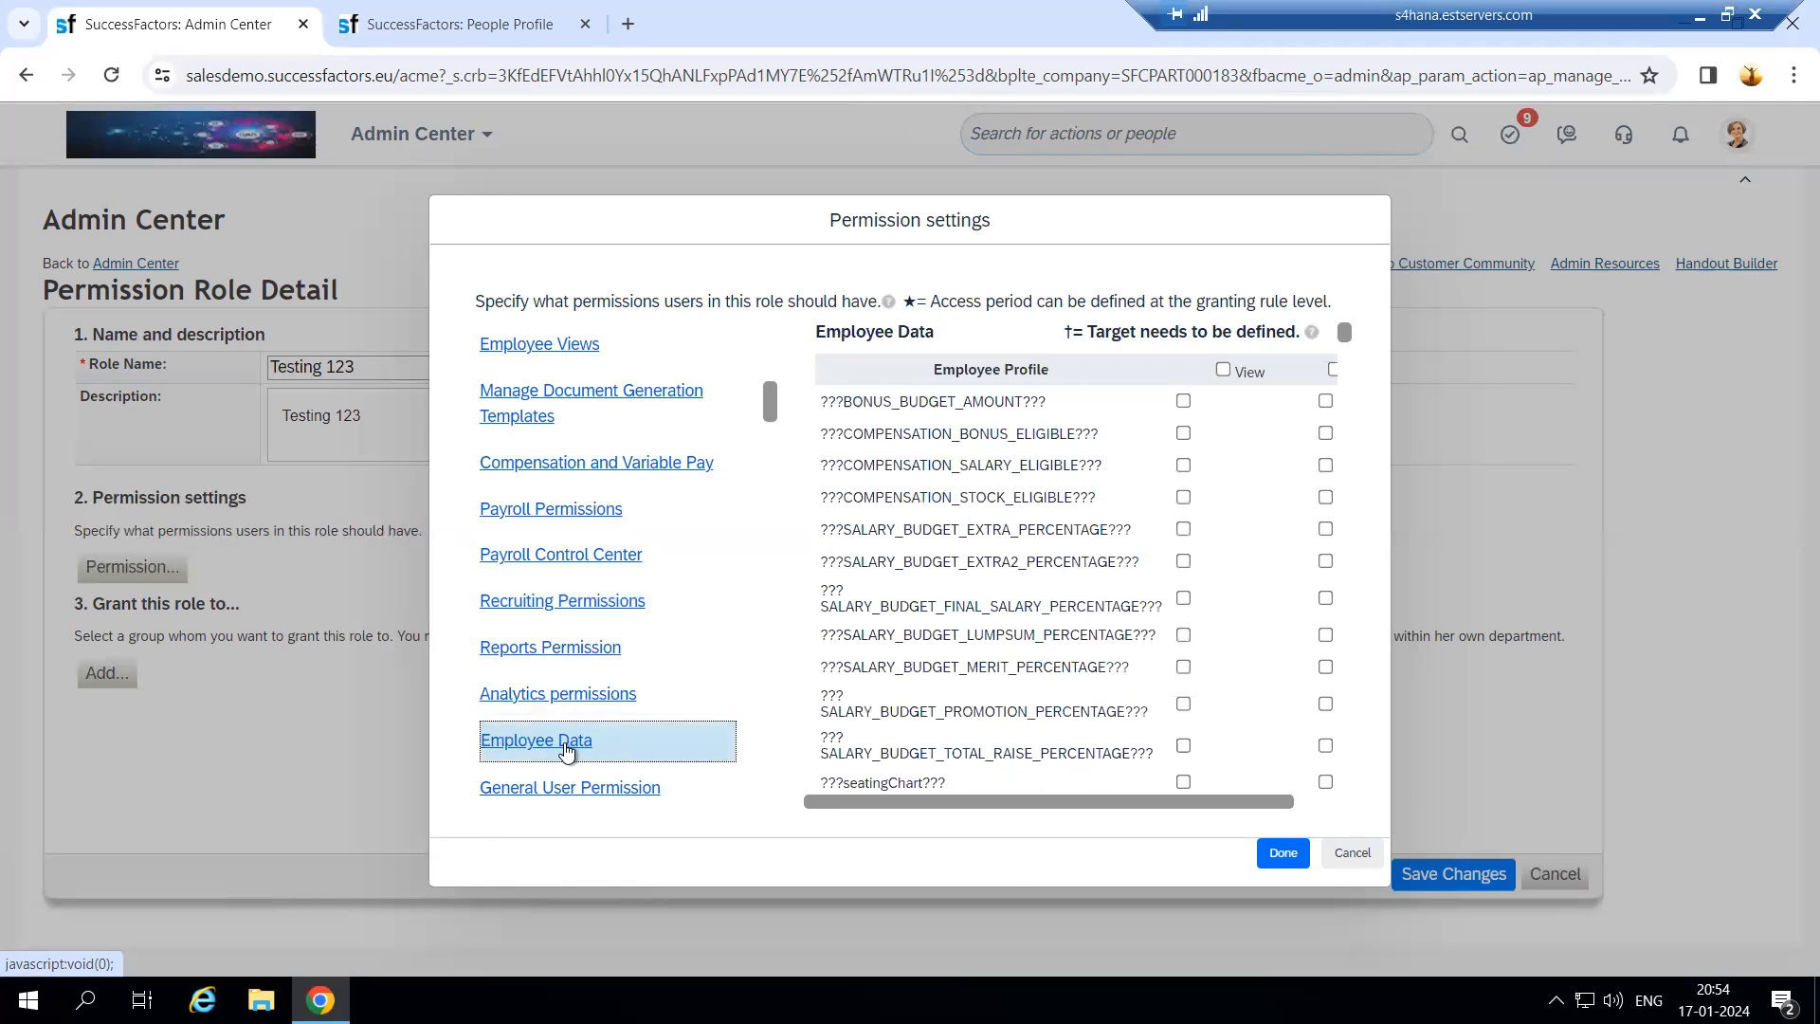
{"action": "scroll", "coordinate": [933, 663], "scroll_direction": "down", "scroll_amount": 8}
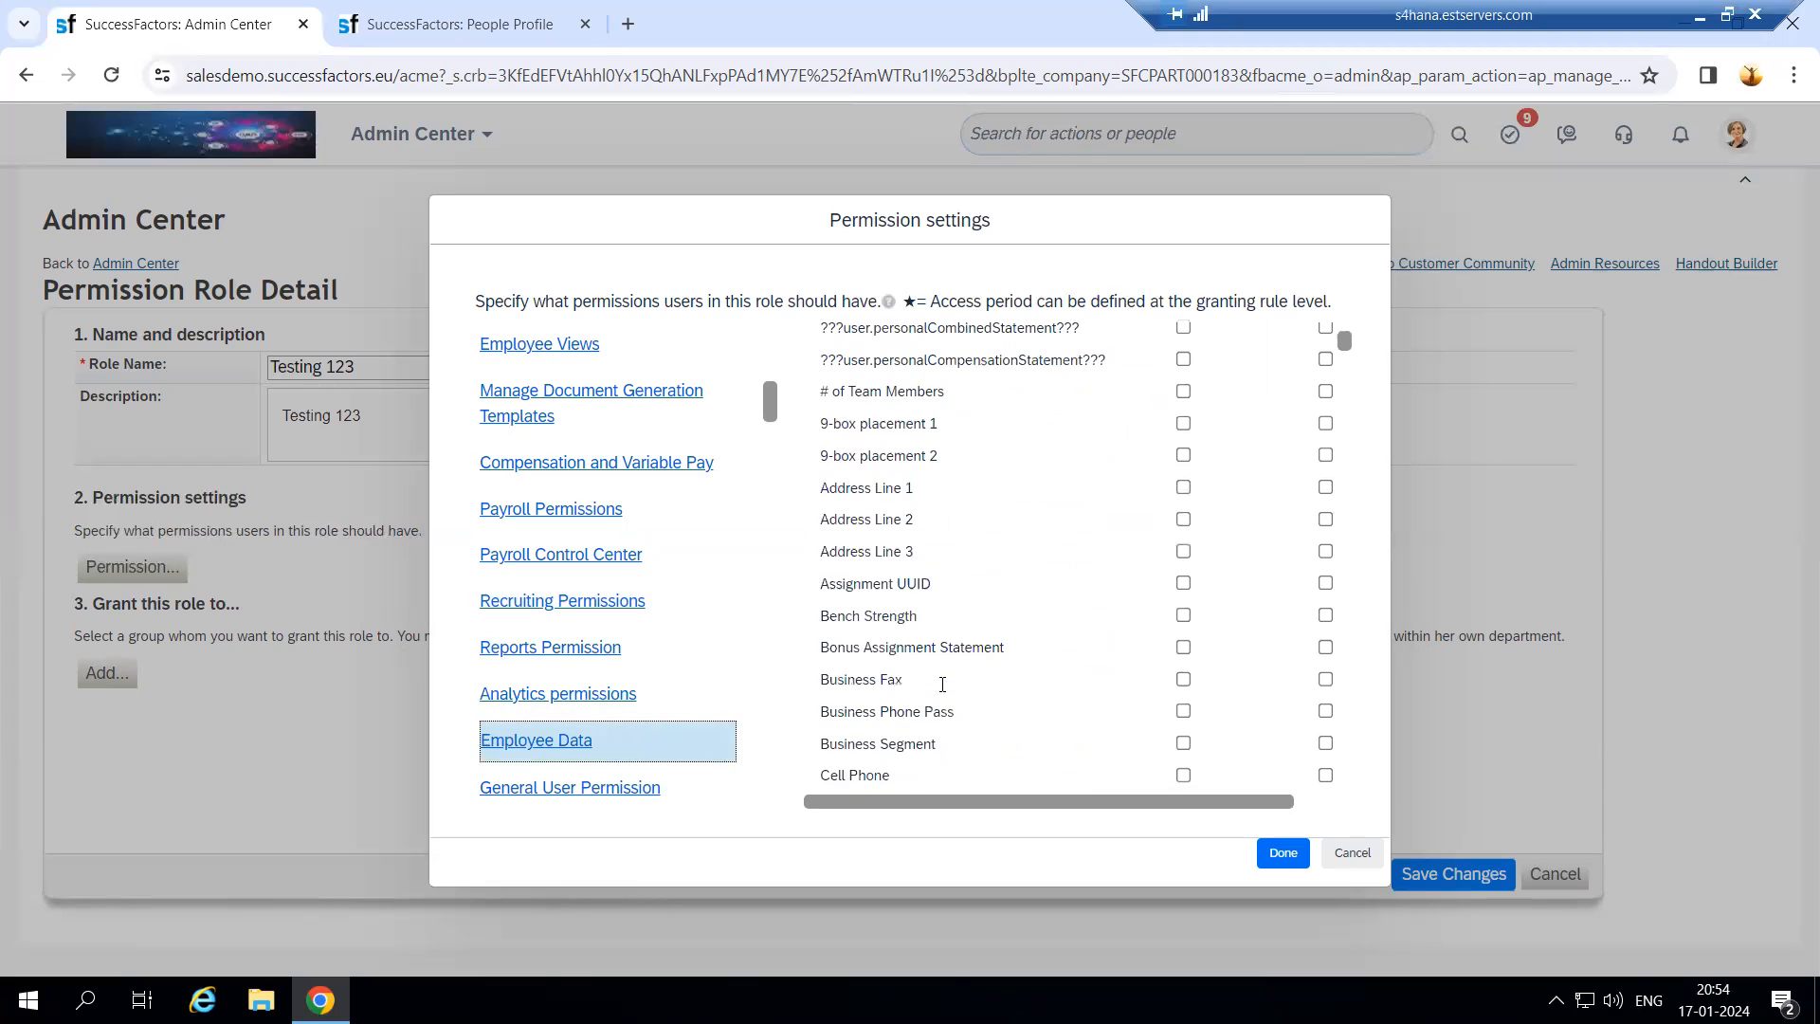
{"action": "scroll", "coordinate": [941, 684], "scroll_direction": "down", "scroll_amount": 4}
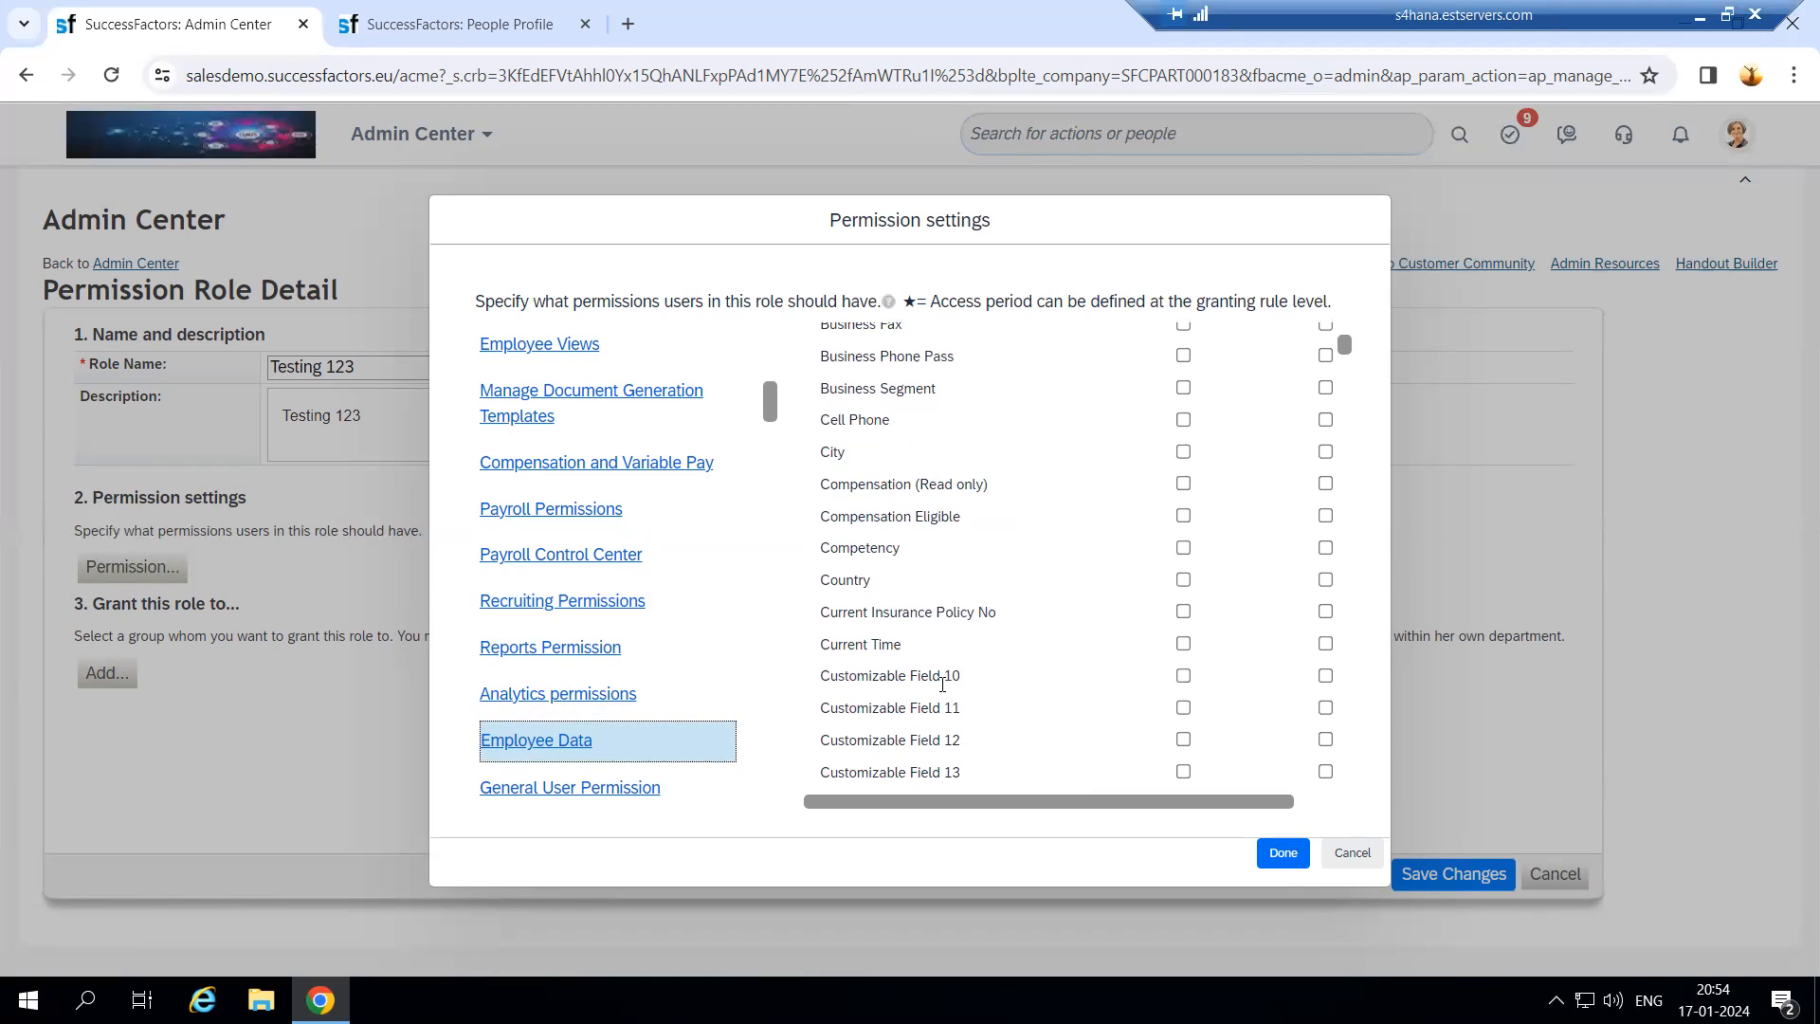
{"action": "scroll", "coordinate": [928, 709], "scroll_direction": "down", "scroll_amount": 3}
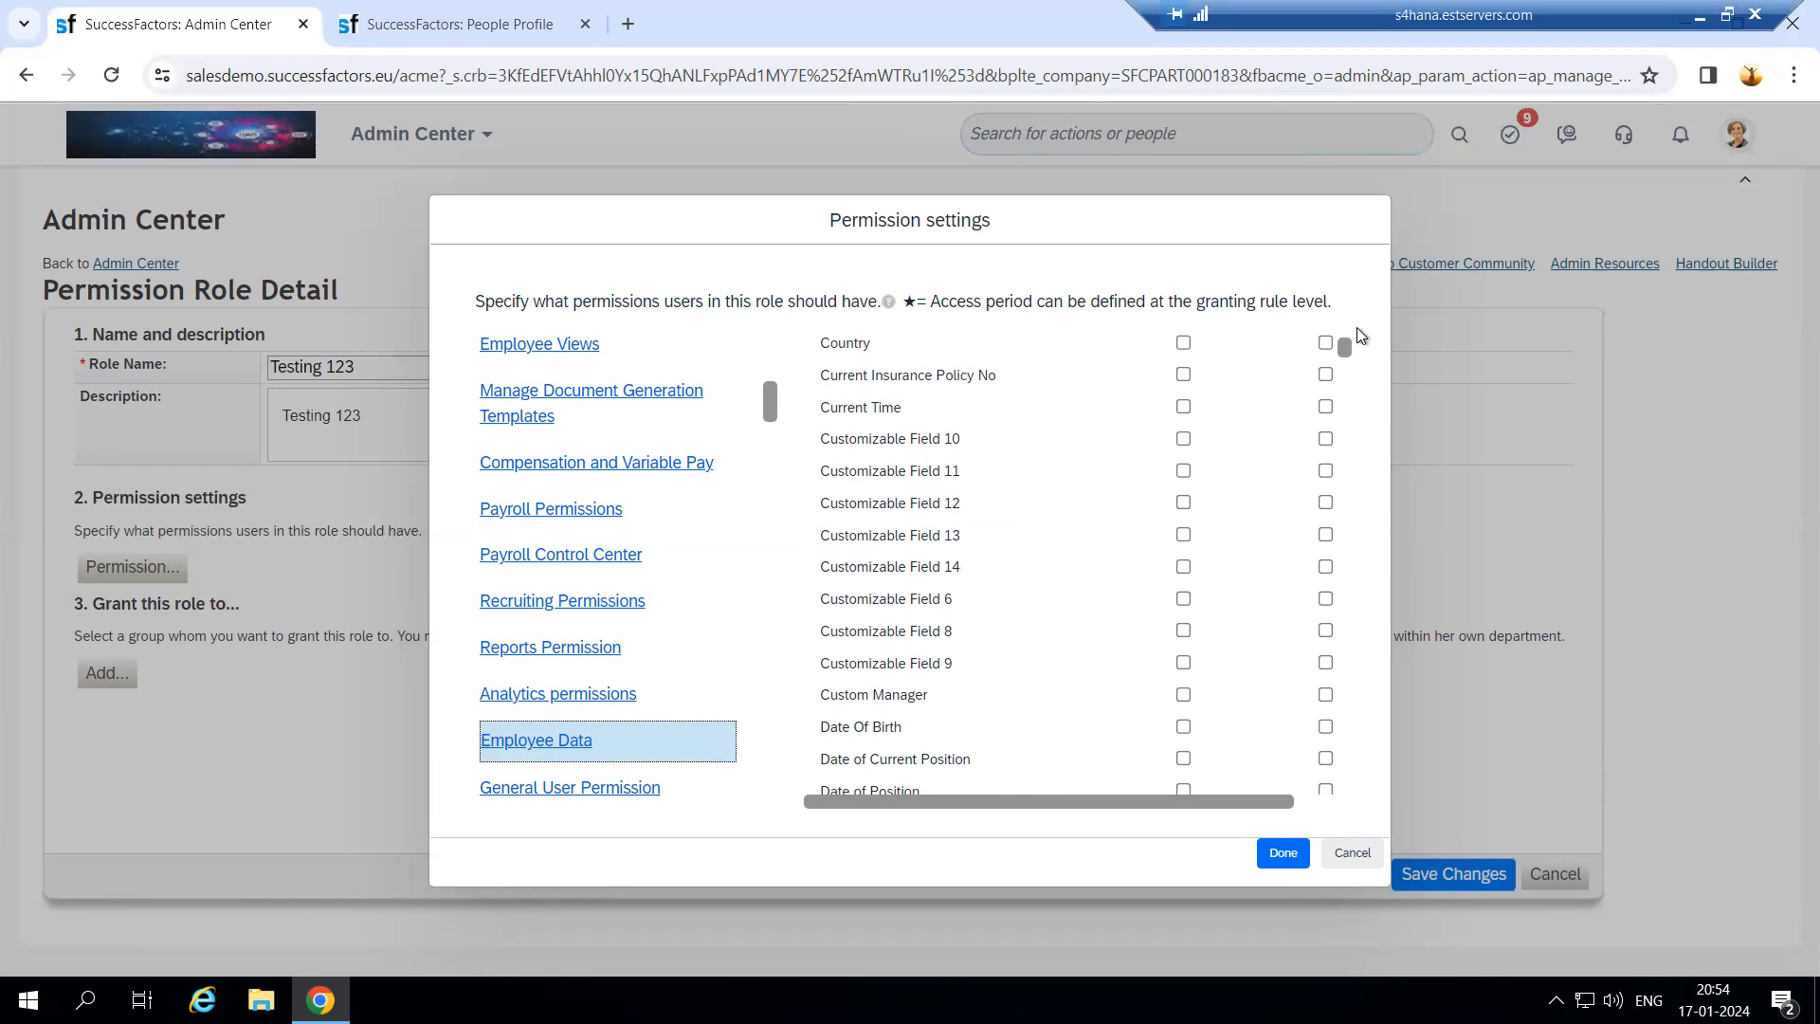
{"action": "left_click_drag", "start_coordinate": [1344, 348], "coordinate": [1340, 304]}
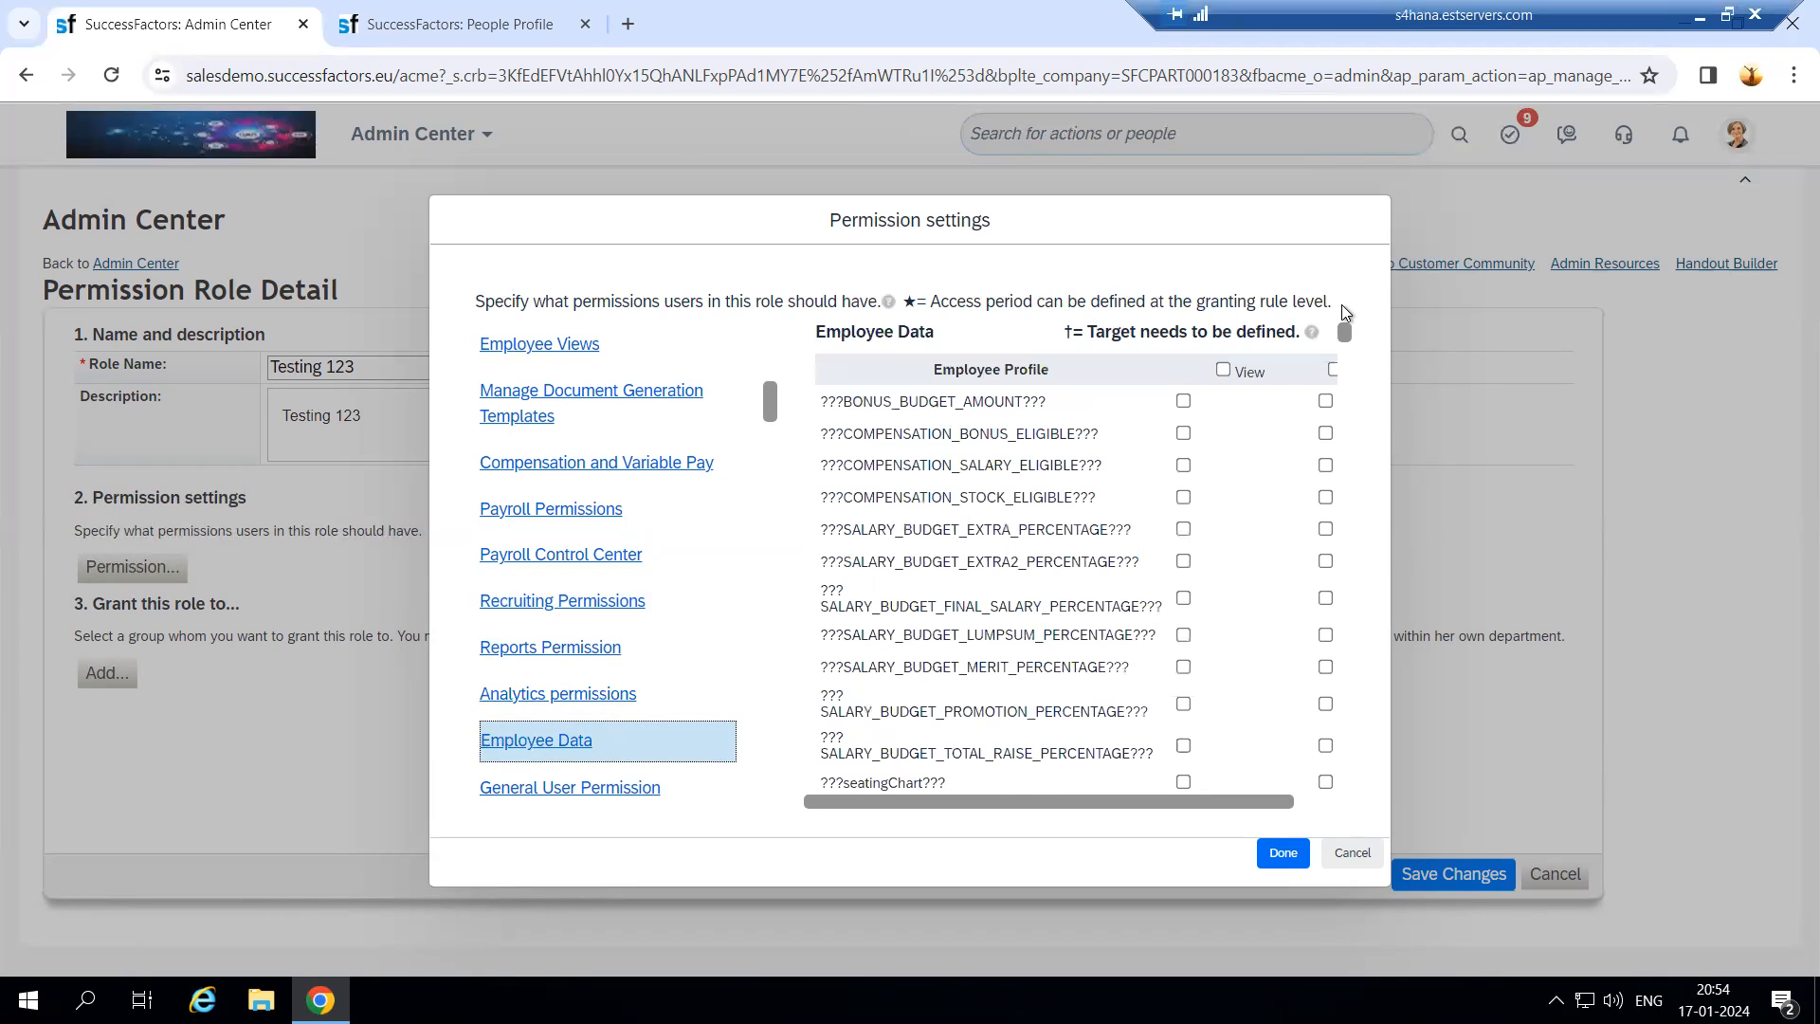
{"action": "left_click", "coordinate": [428, 19]}
{"action": "left_click", "coordinate": [218, 13]}
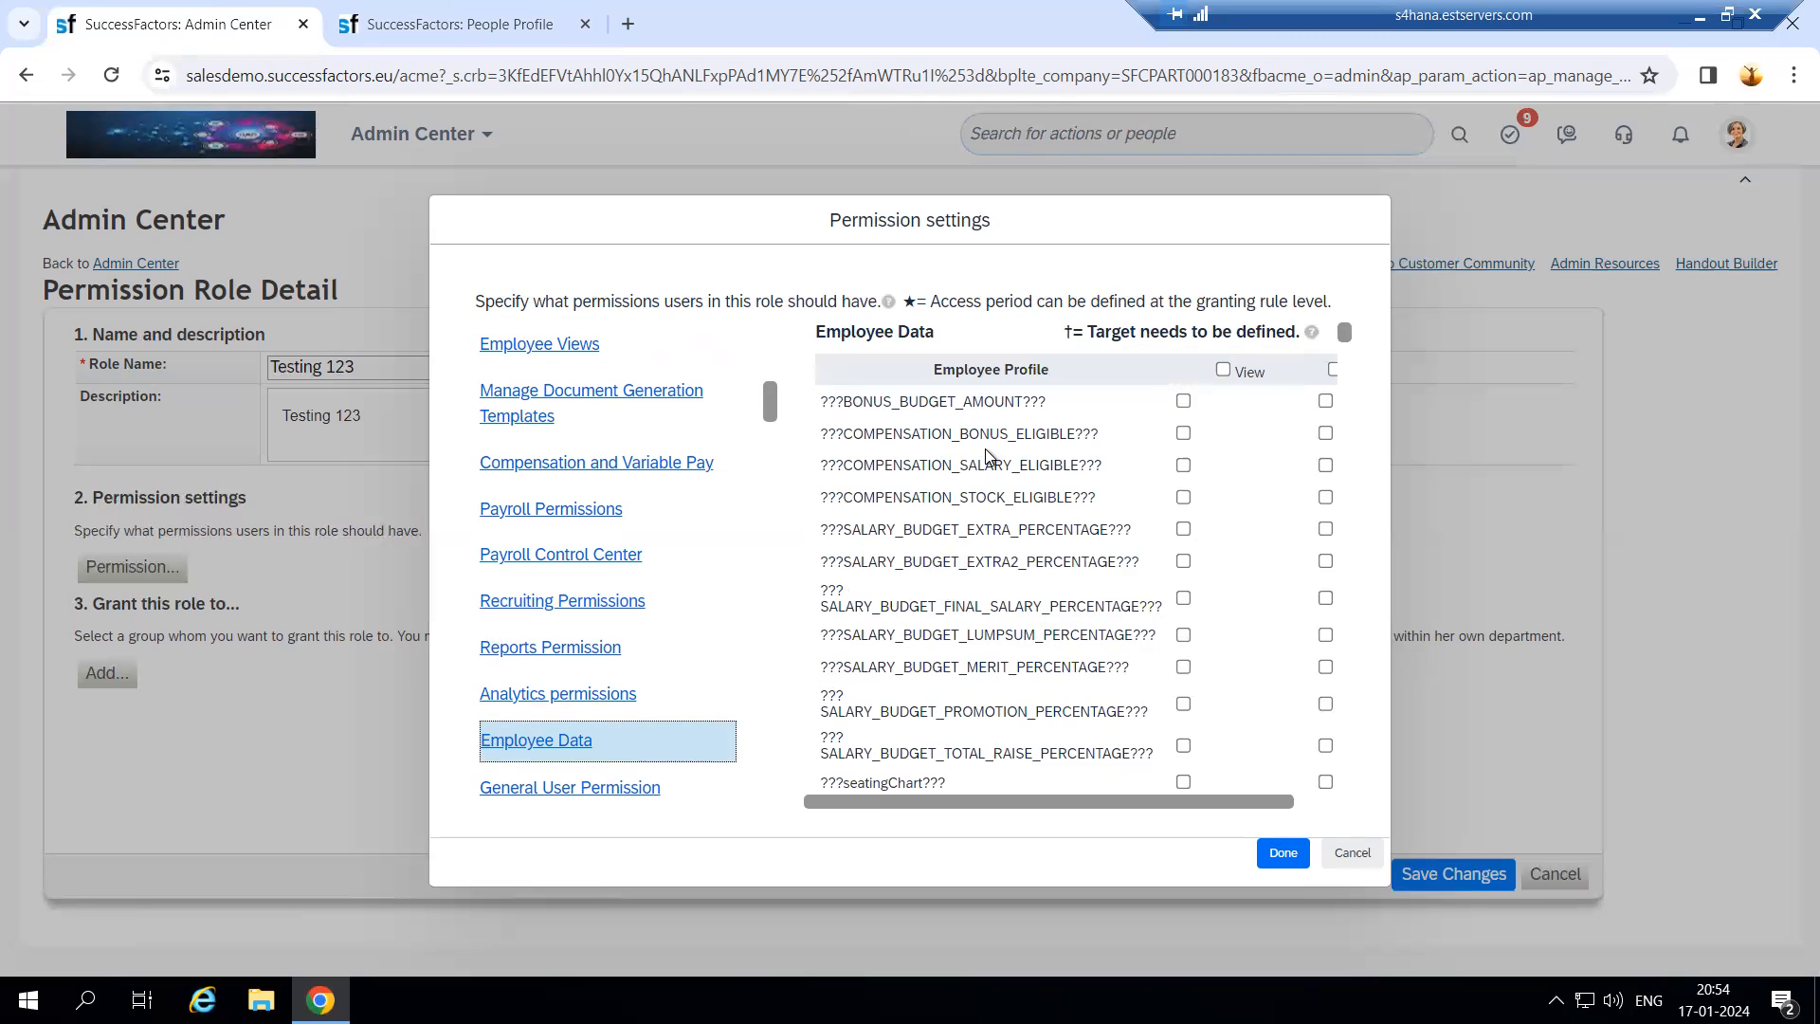
{"action": "scroll", "coordinate": [1033, 555], "scroll_direction": "down", "scroll_amount": 1}
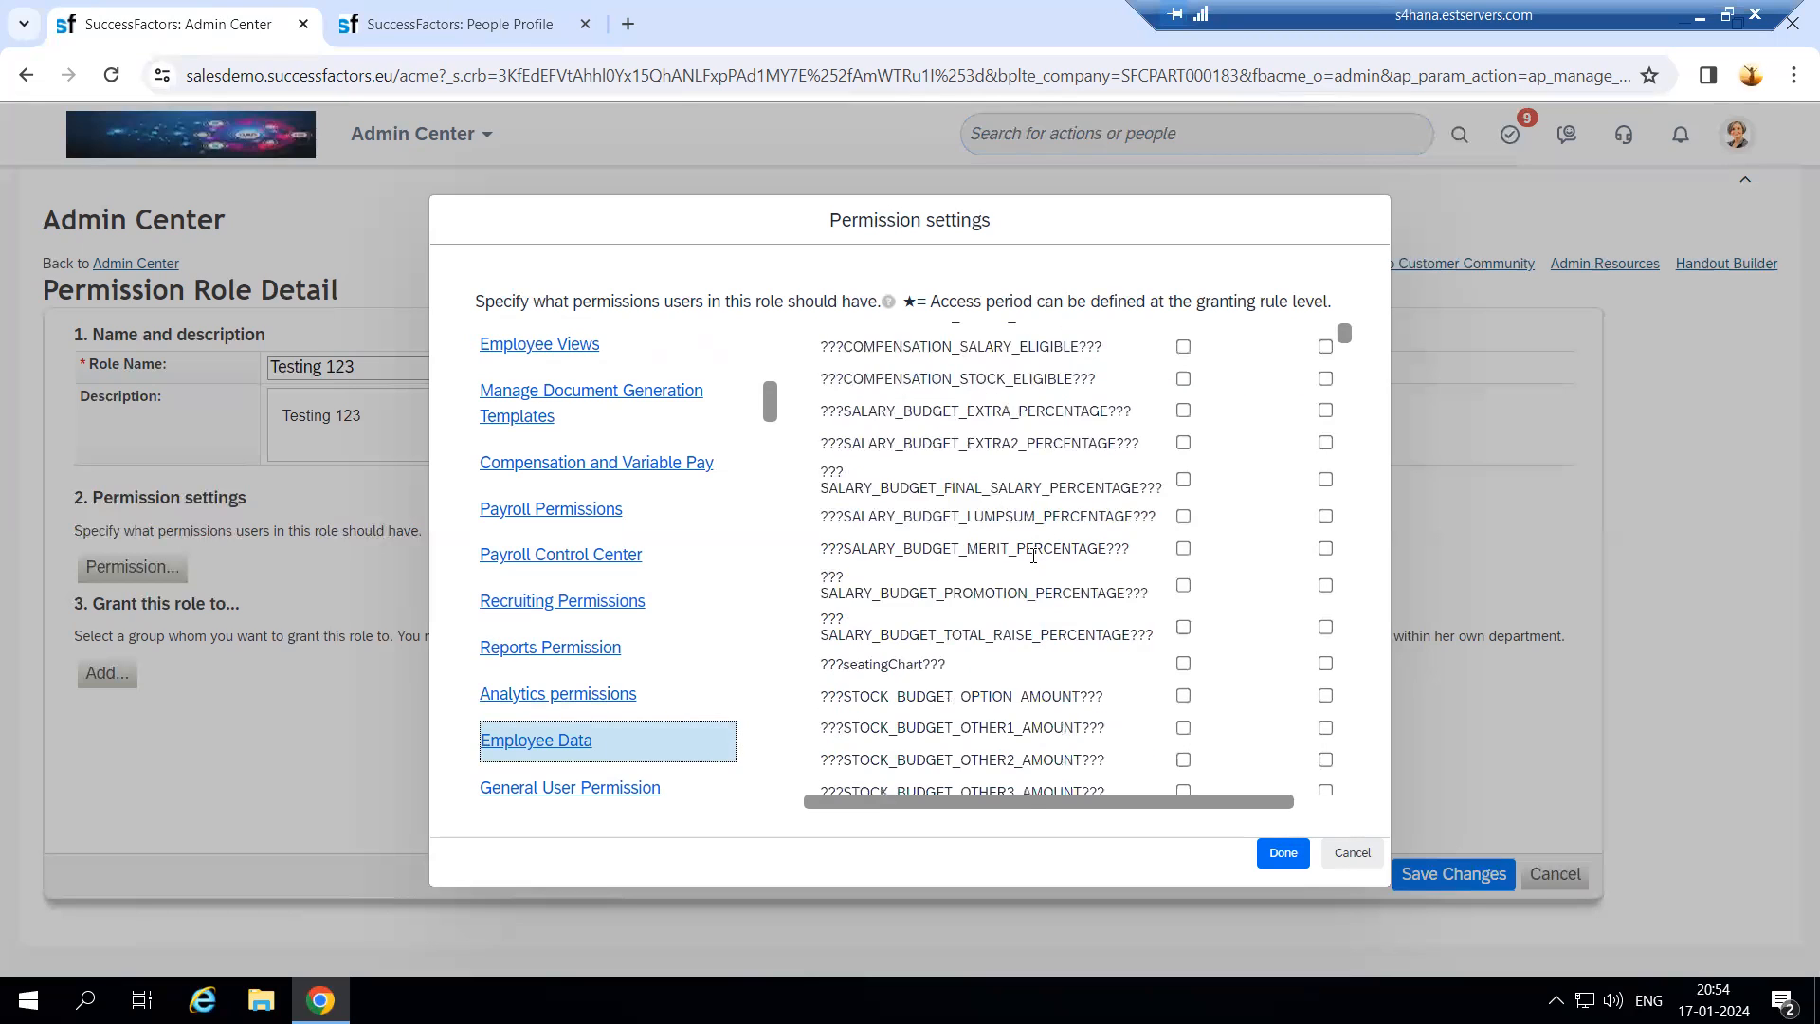
{"action": "scroll", "coordinate": [1033, 554], "scroll_direction": "down", "scroll_amount": 1}
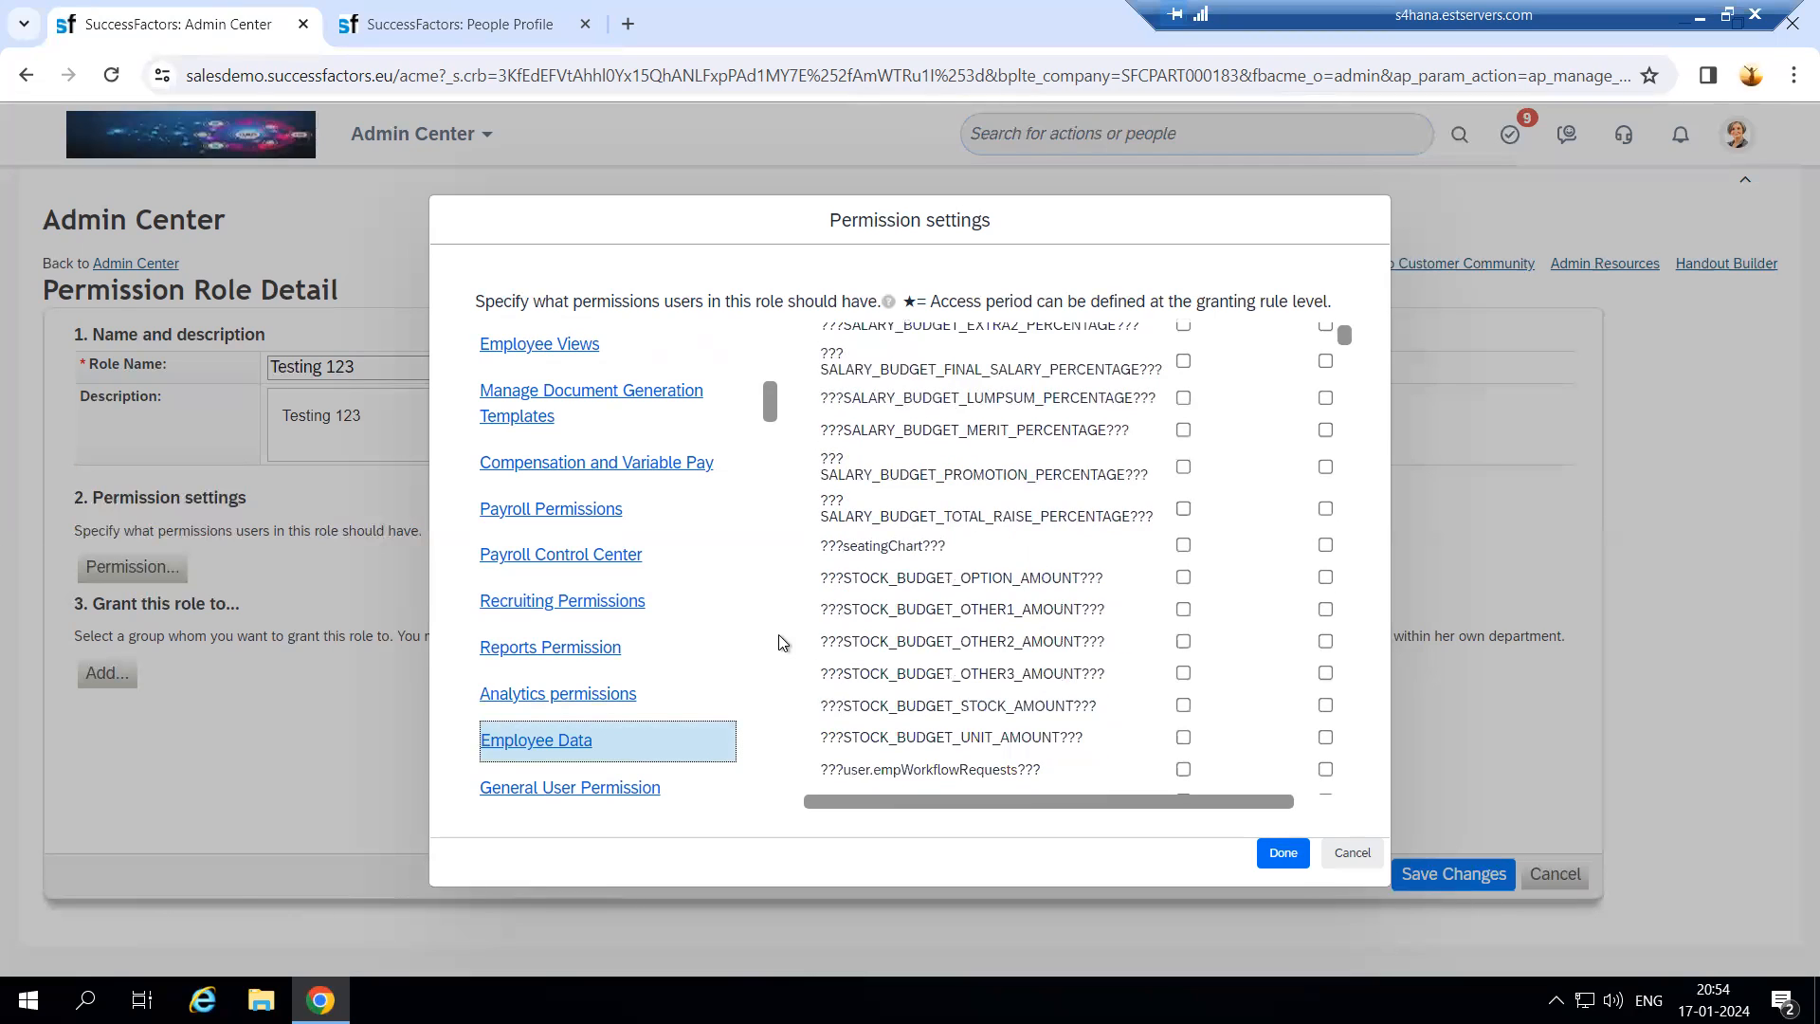
{"action": "scroll", "coordinate": [1046, 632], "scroll_direction": "down", "scroll_amount": 2}
{"action": "scroll", "coordinate": [1044, 633], "scroll_direction": "down", "scroll_amount": 2}
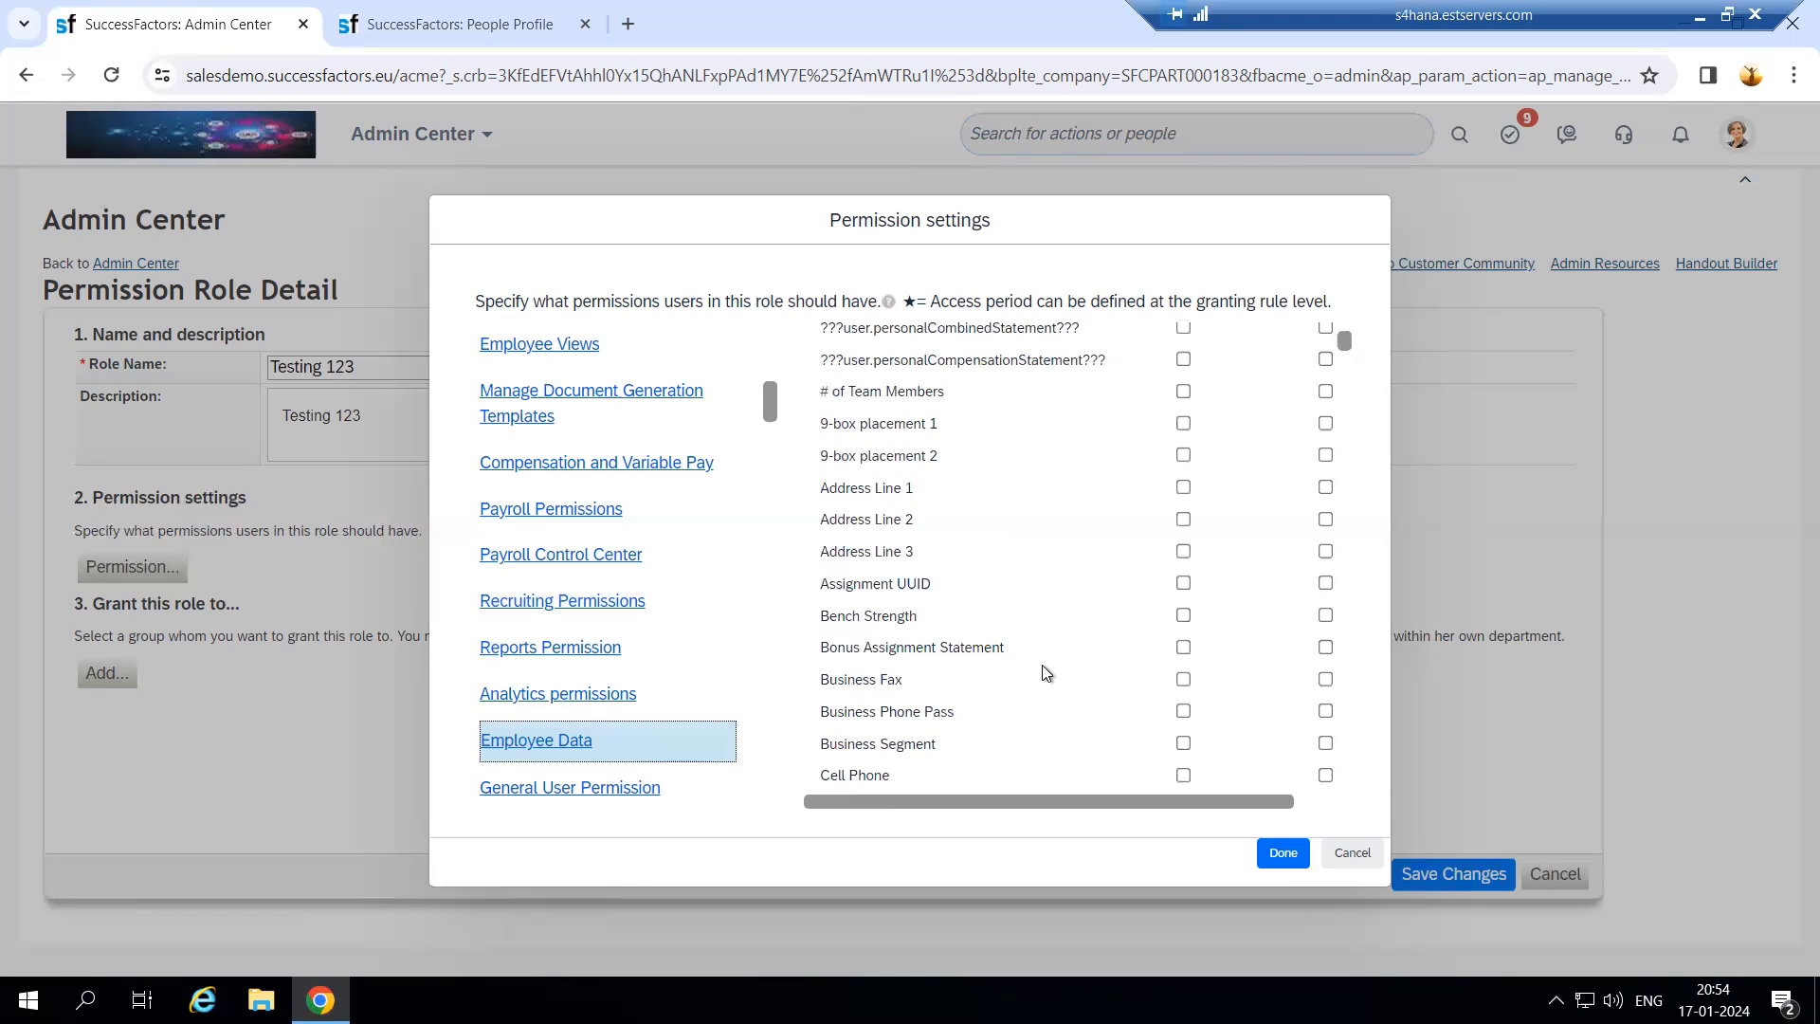
{"action": "scroll", "coordinate": [1045, 672], "scroll_direction": "down", "scroll_amount": 1}
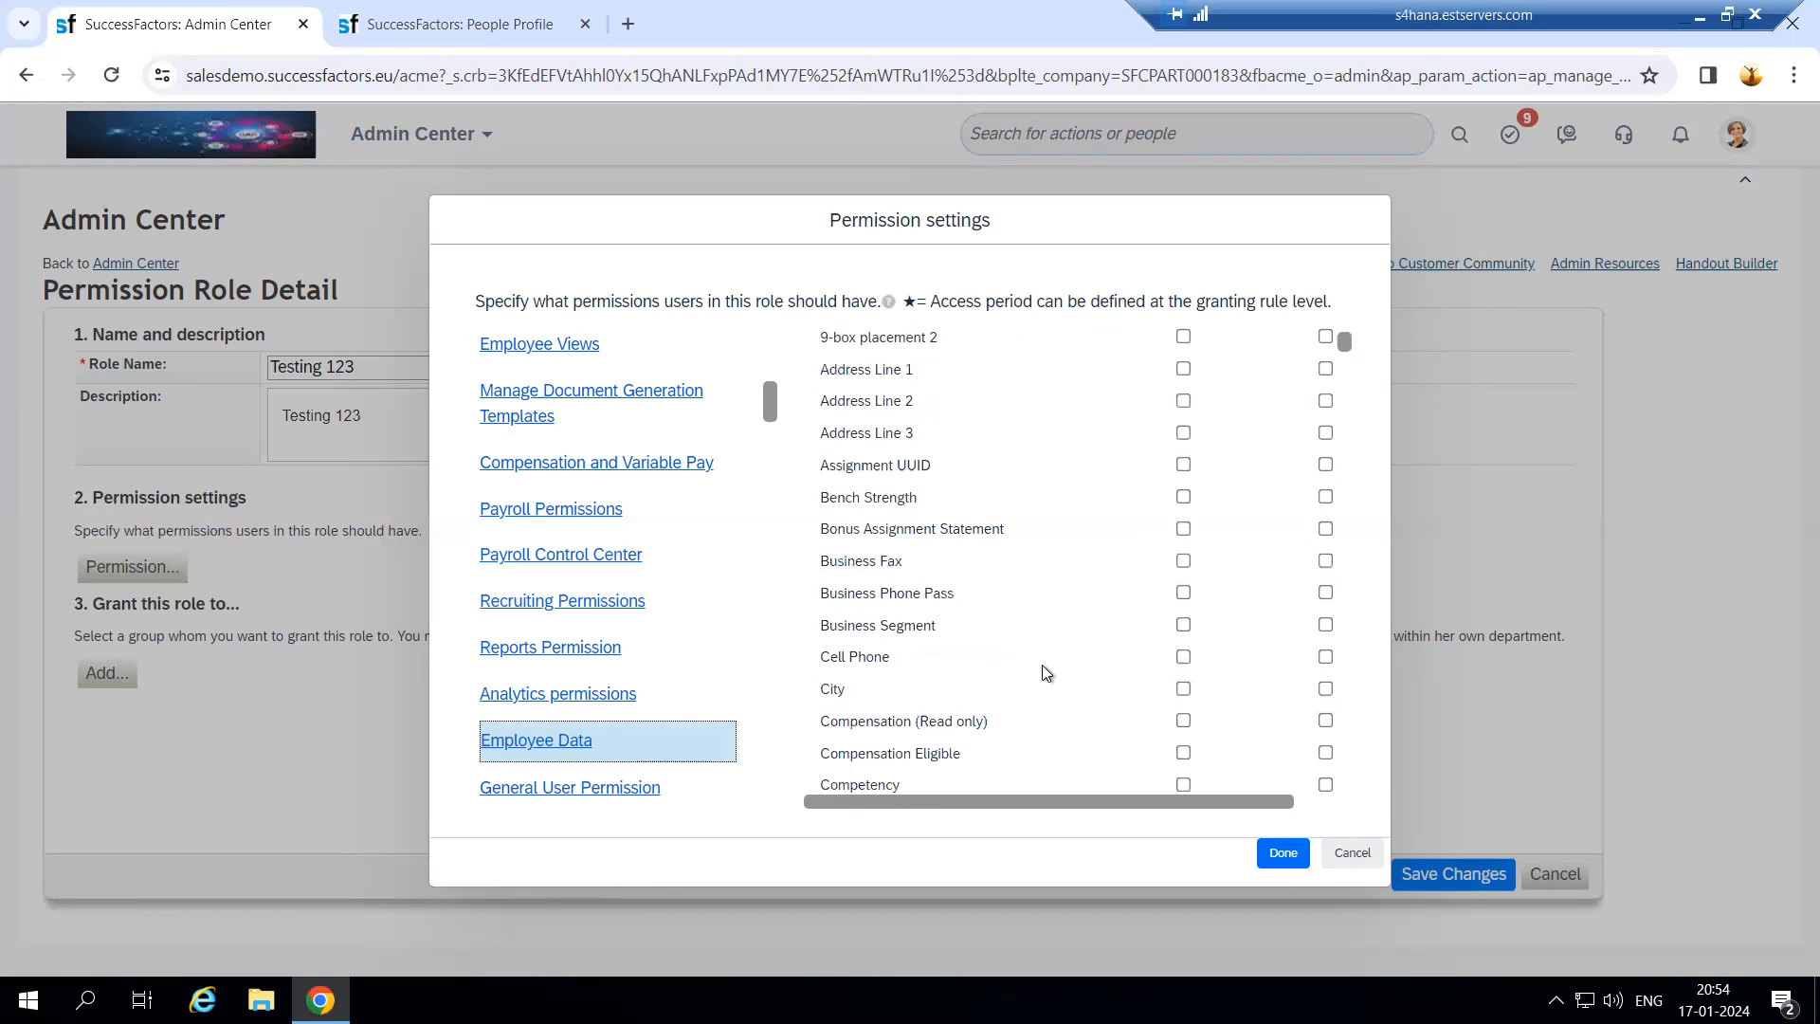
Step: Grant the General User permissions User Login, Live Profile Access, Mass Create Group Permission and Permission to Create Forms for all forms
{"action": "left_click", "coordinate": [580, 785]}
{"action": "scroll", "coordinate": [1003, 640], "scroll_direction": "up", "scroll_amount": 10}
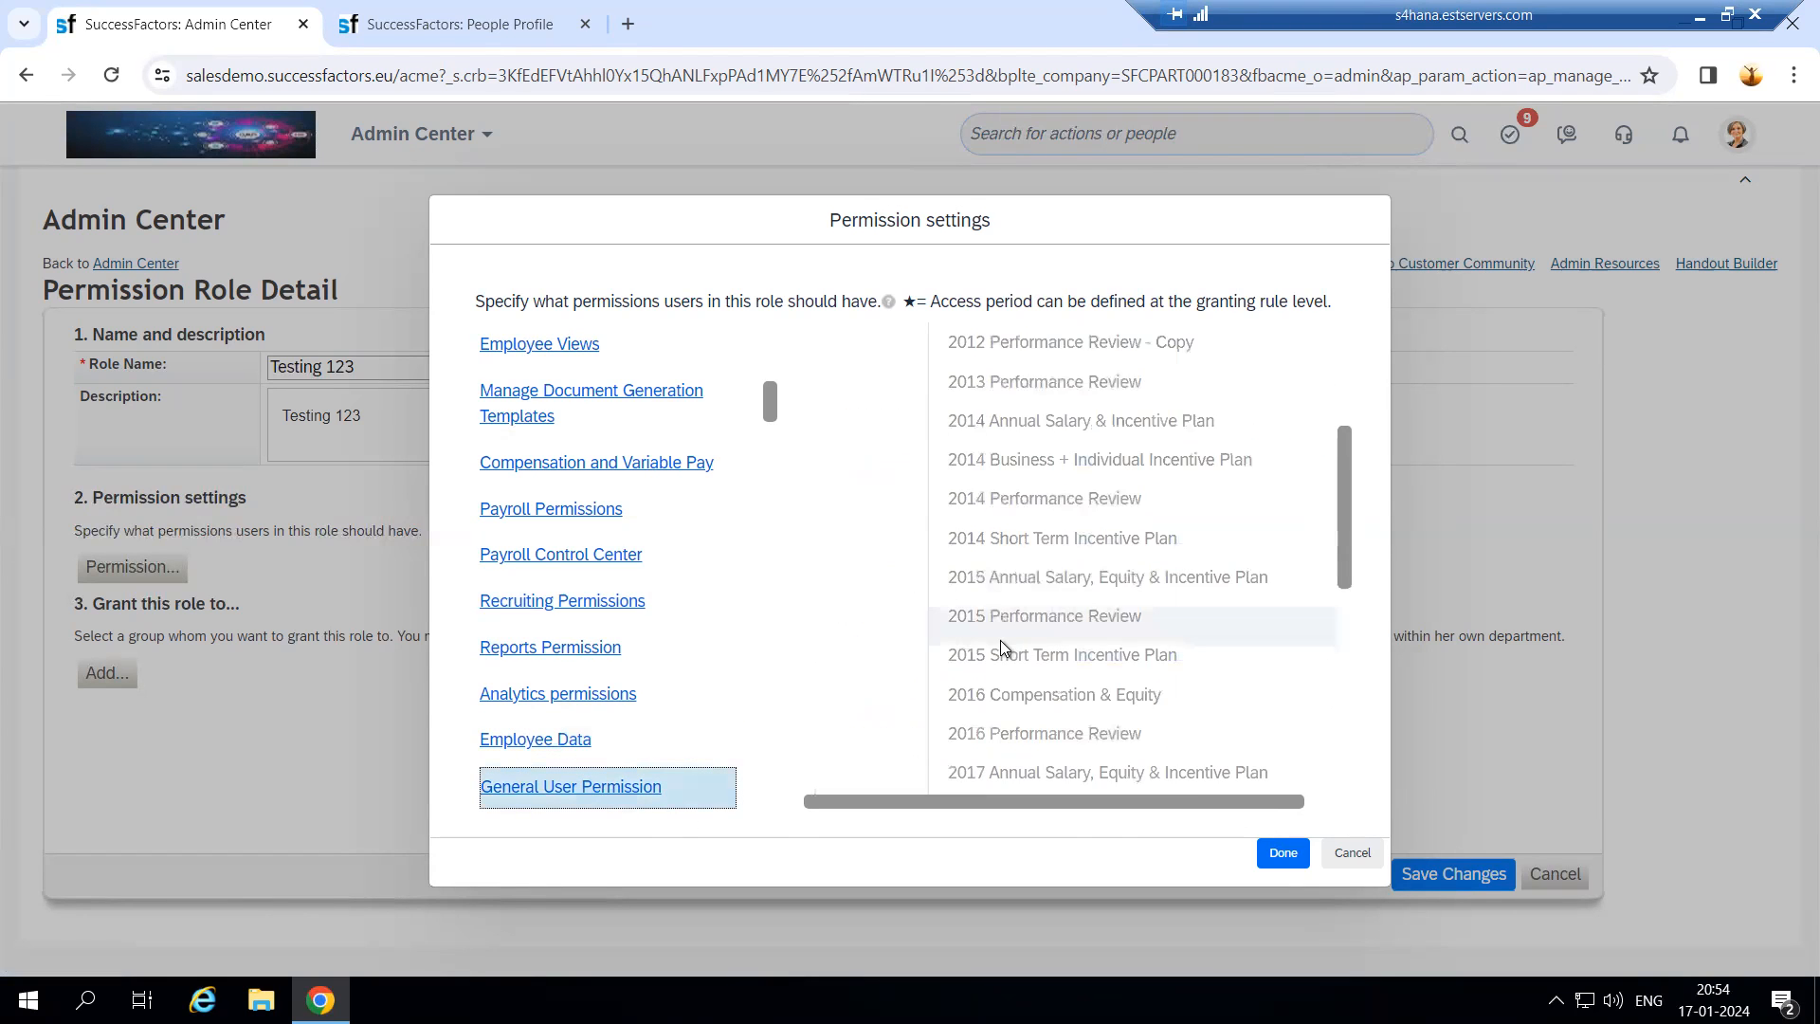
{"action": "left_click", "coordinate": [821, 388]}
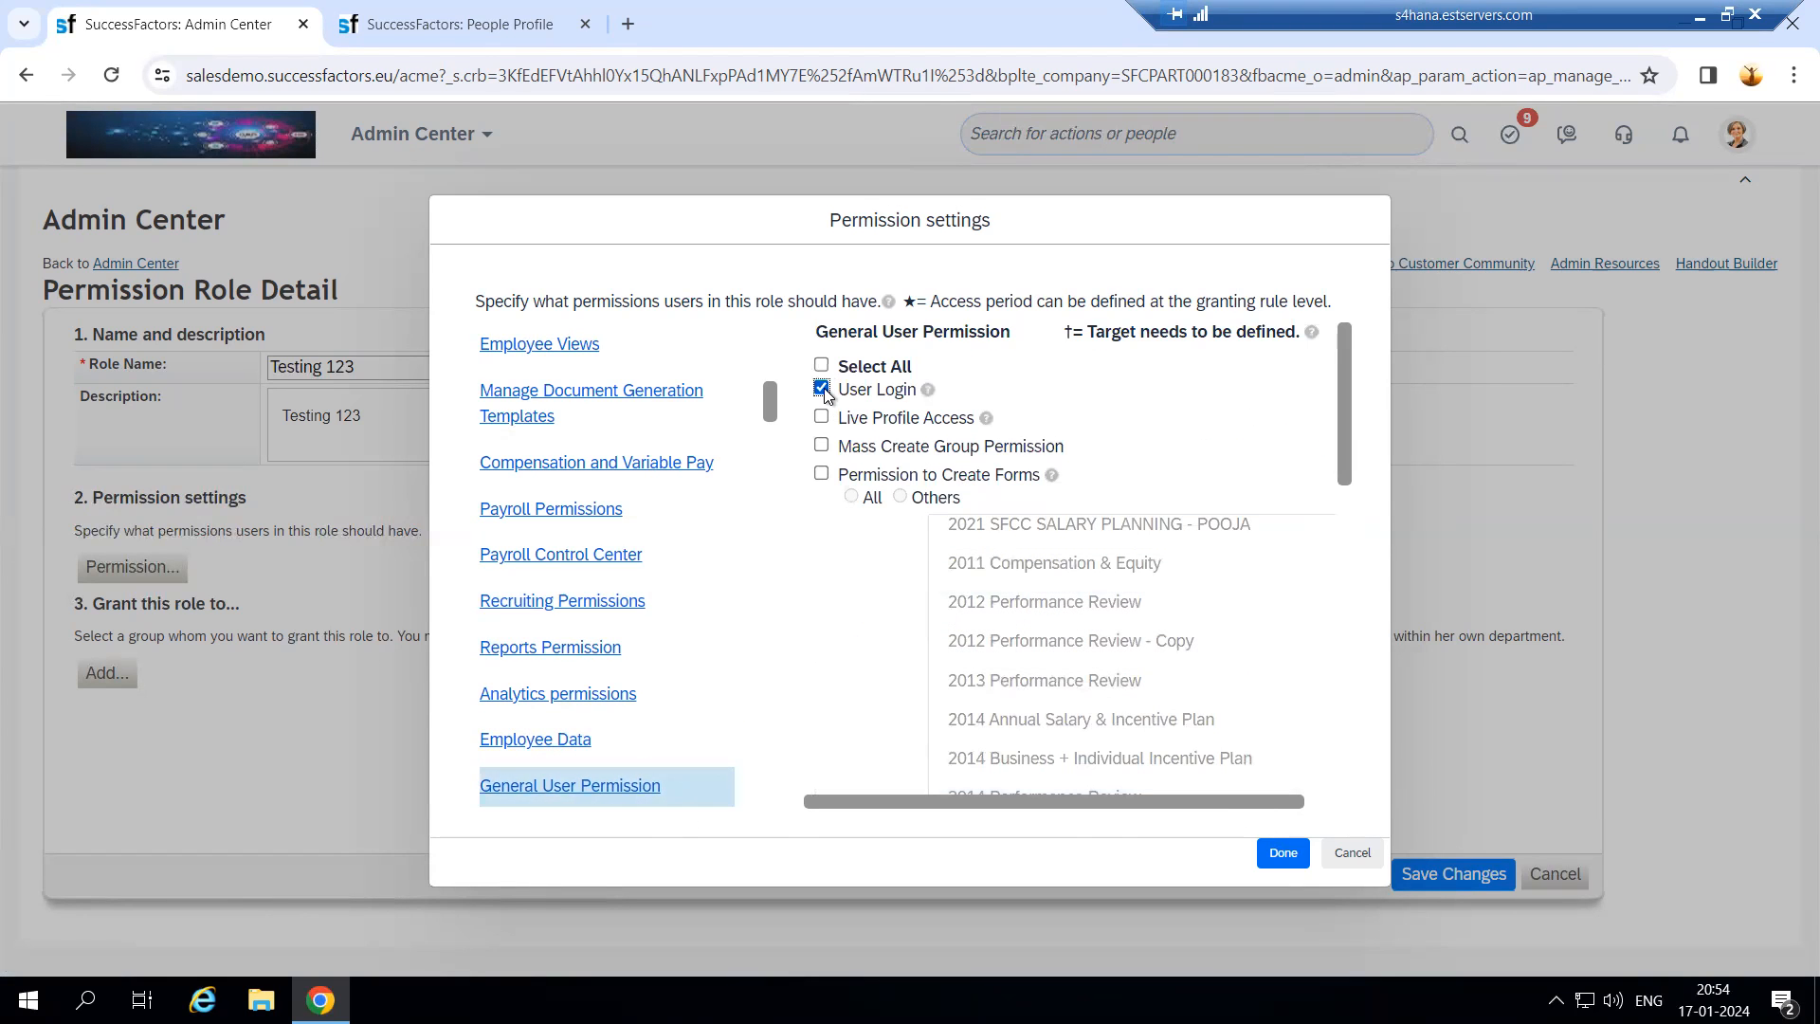
{"action": "left_click", "coordinate": [820, 418]}
{"action": "left_click", "coordinate": [821, 445]}
{"action": "left_click", "coordinate": [821, 474]}
Step: Grant the General User permissions Company Info Access and Organization Chart Navigation Permission
{"action": "scroll", "coordinate": [956, 559], "scroll_direction": "down", "scroll_amount": 5}
{"action": "scroll", "coordinate": [894, 679], "scroll_direction": "down", "scroll_amount": 8}
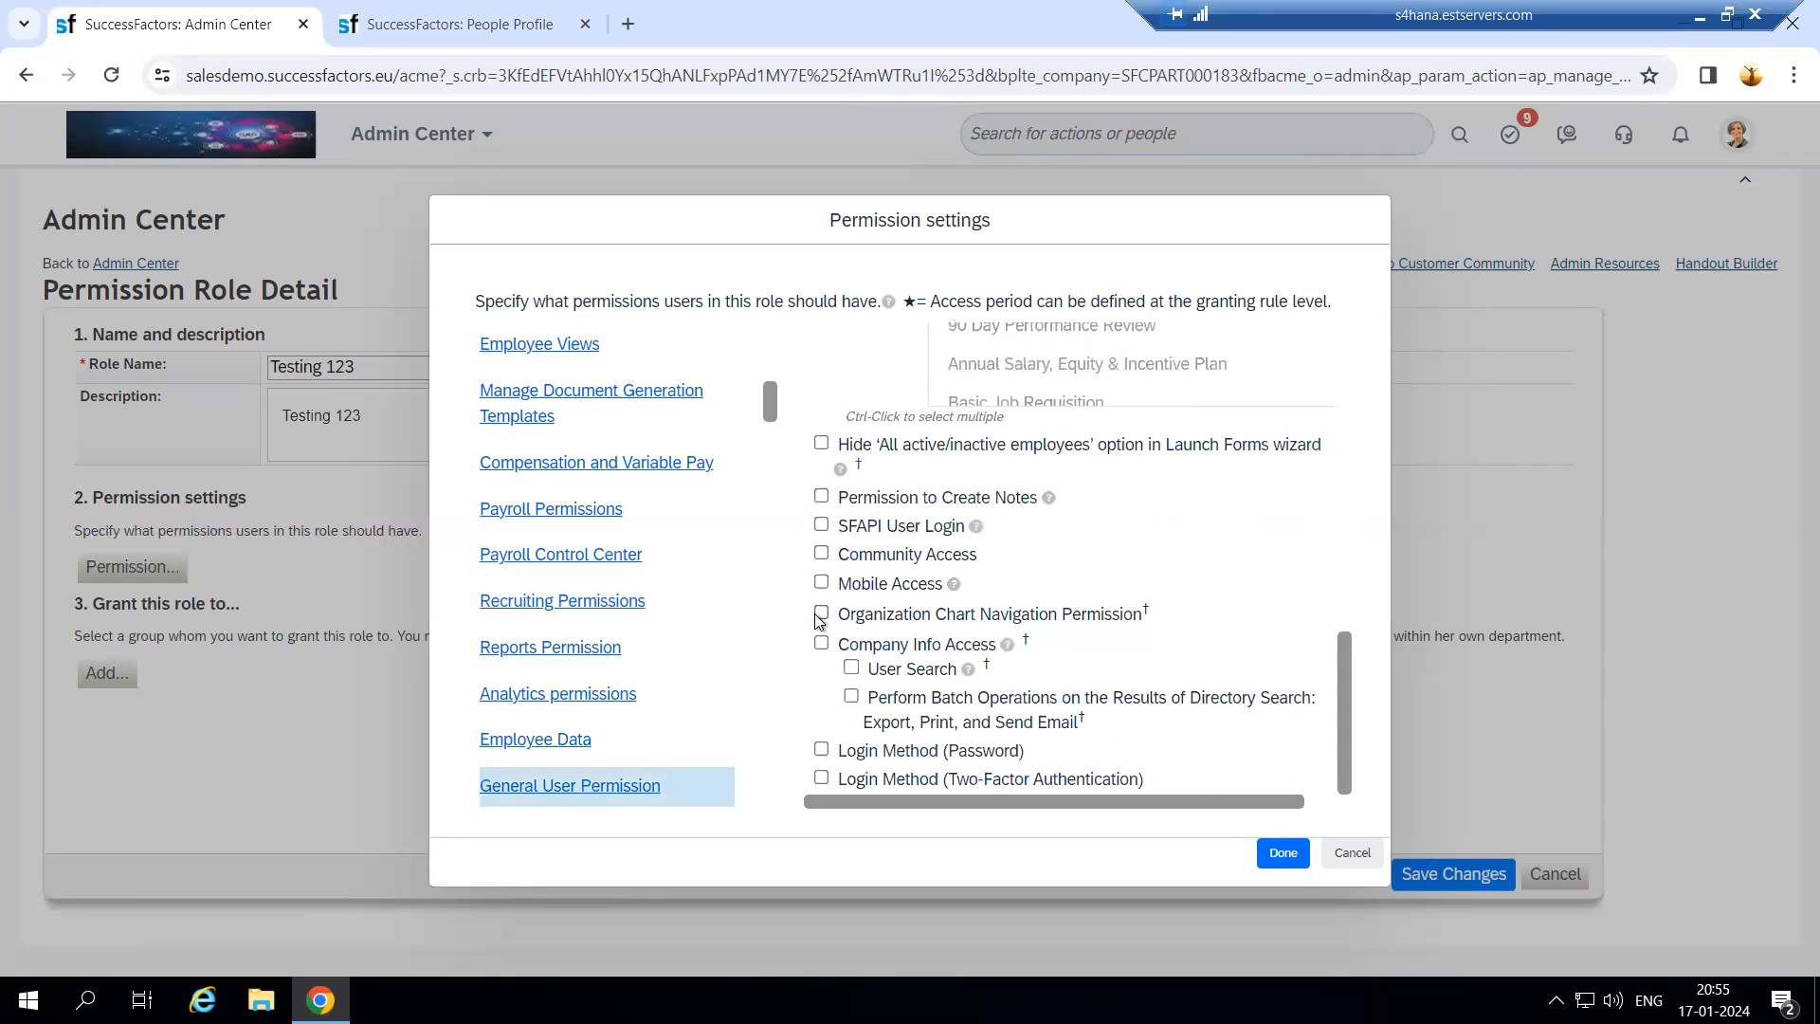
{"action": "left_click", "coordinate": [821, 645]}
{"action": "left_click", "coordinate": [820, 613]}
{"action": "scroll", "coordinate": [1100, 714], "scroll_direction": "up", "scroll_amount": 3}
{"action": "scroll", "coordinate": [1101, 714], "scroll_direction": "up", "scroll_amount": 6}
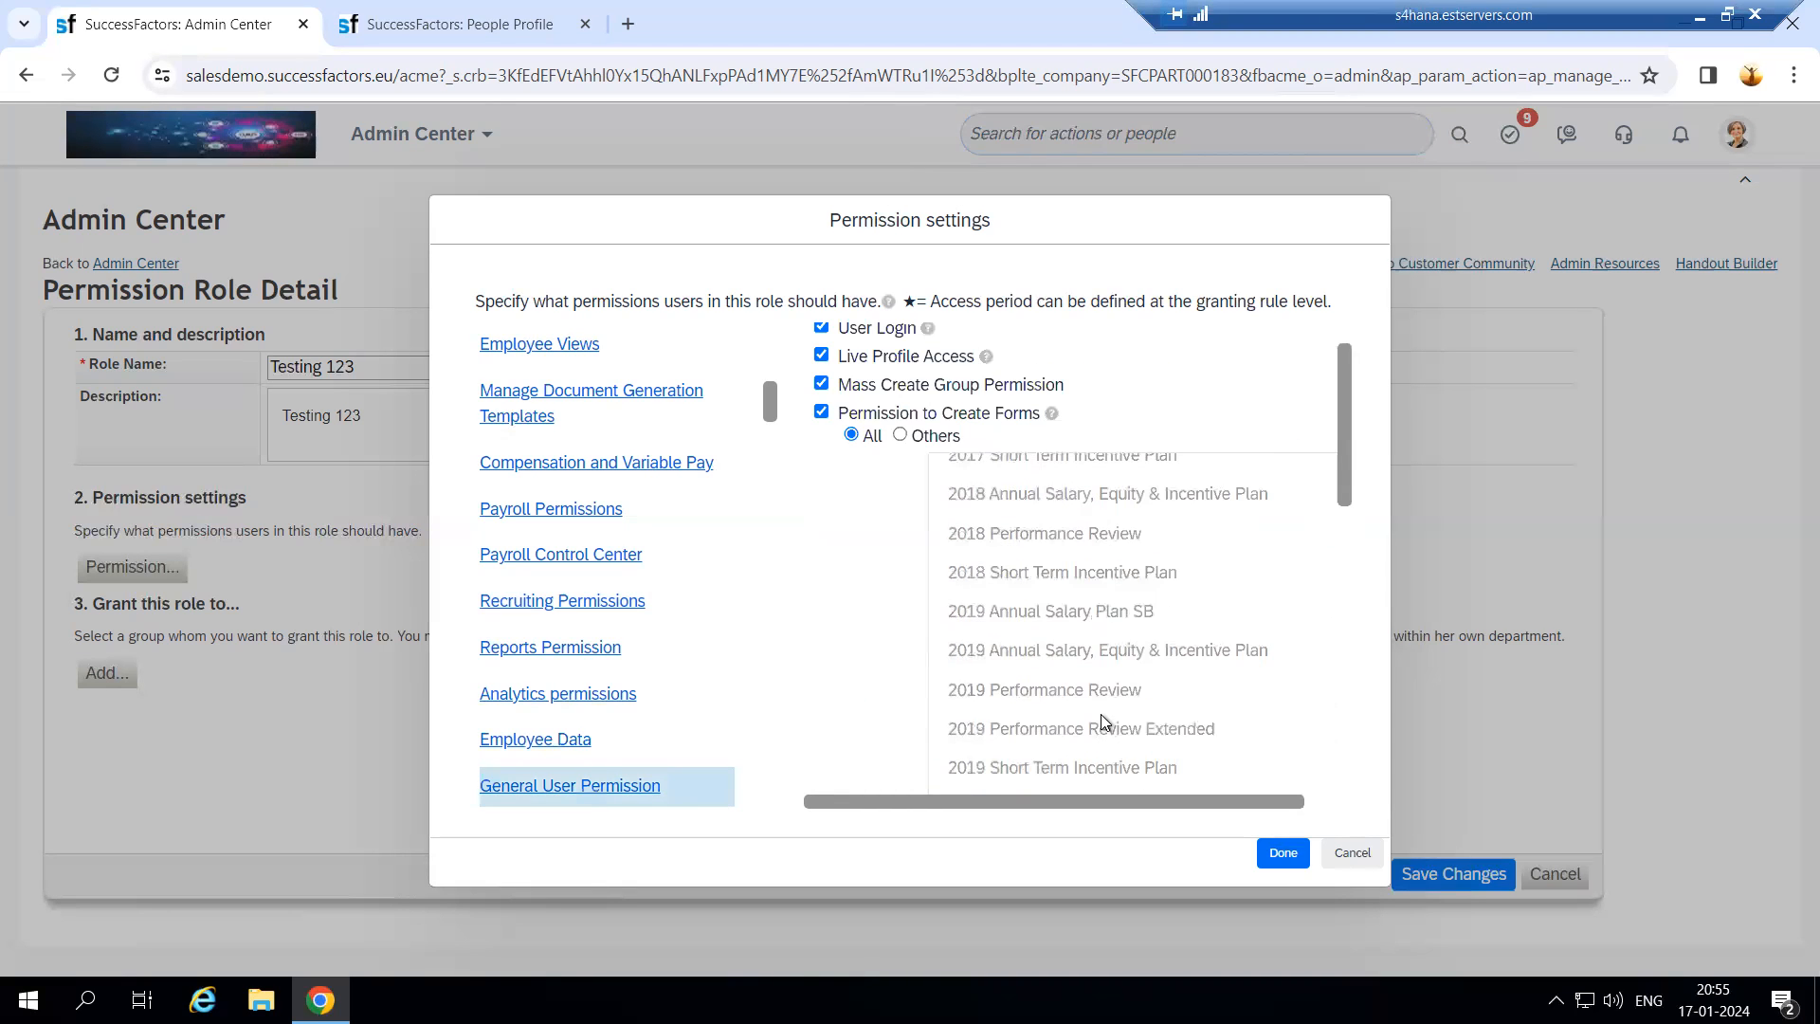
Step: Confirm the permission settings and review the role's granted permissions, both those requiring a target and those not requiring one
{"action": "scroll", "coordinate": [739, 687], "scroll_direction": "down", "scroll_amount": 5}
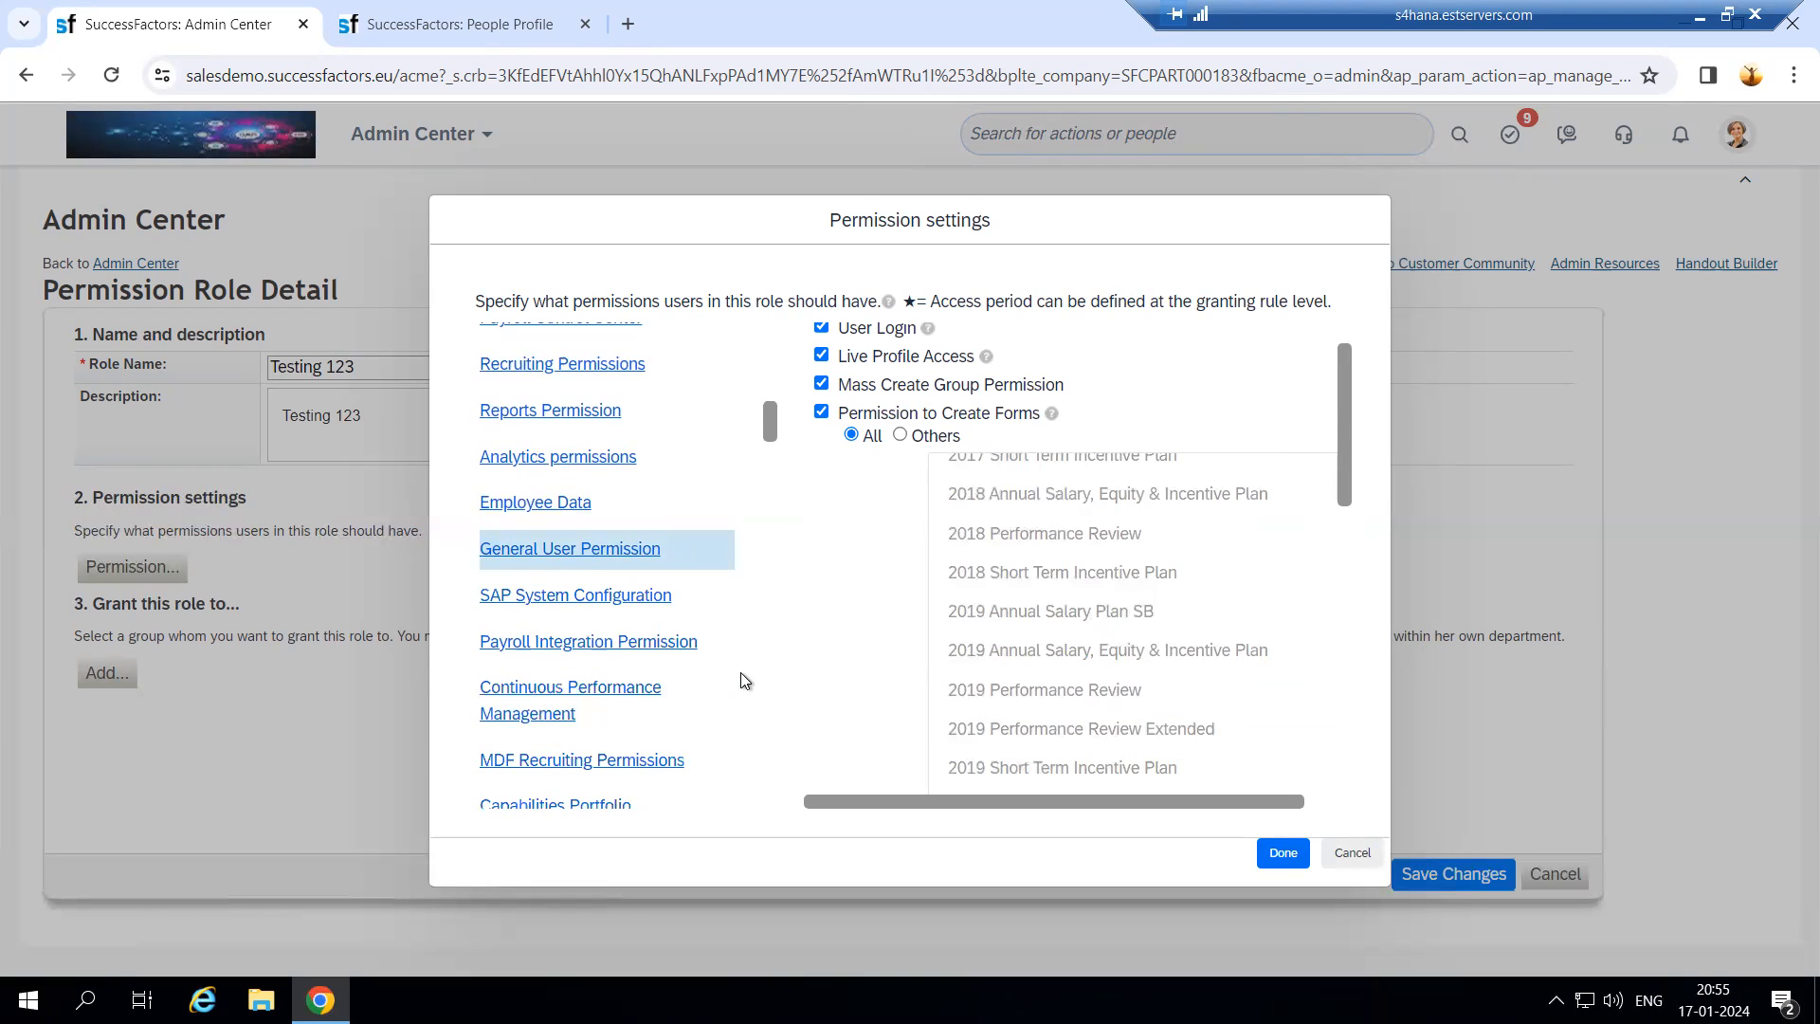
{"action": "scroll", "coordinate": [717, 474], "scroll_direction": "up", "scroll_amount": 2}
{"action": "scroll", "coordinate": [675, 654], "scroll_direction": "down", "scroll_amount": 2}
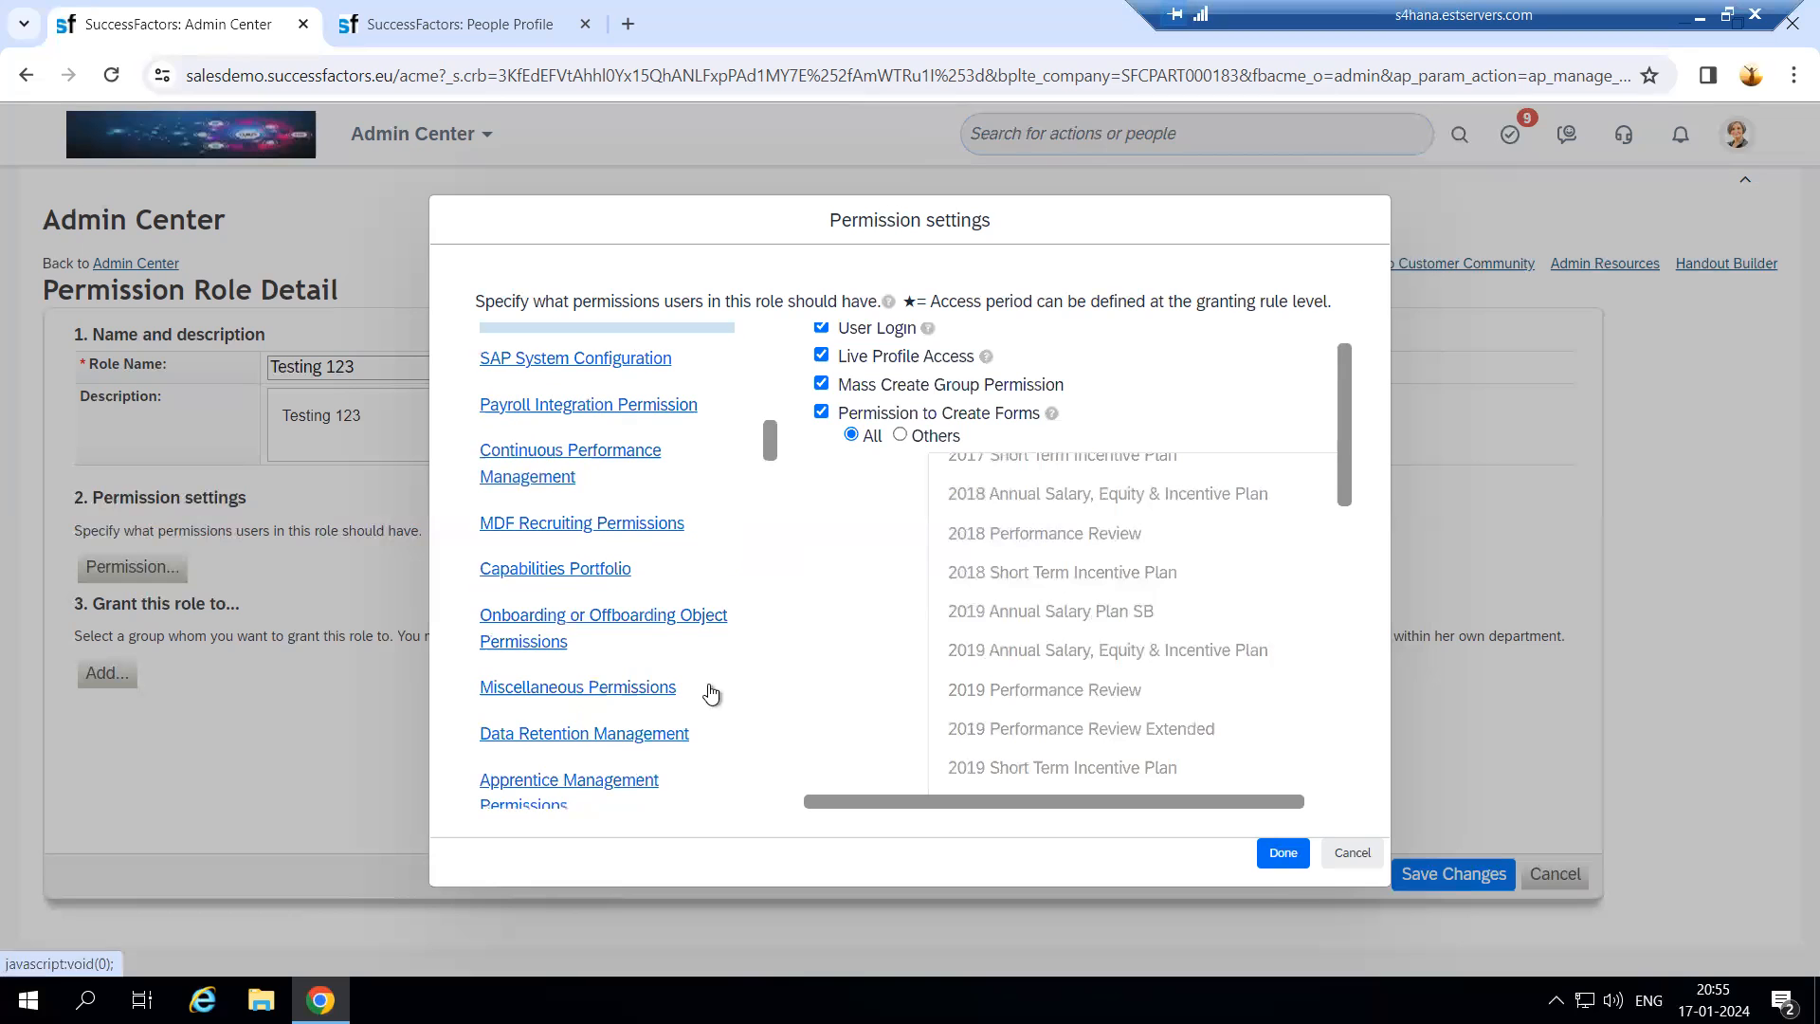
{"action": "left_click", "coordinate": [1284, 854]}
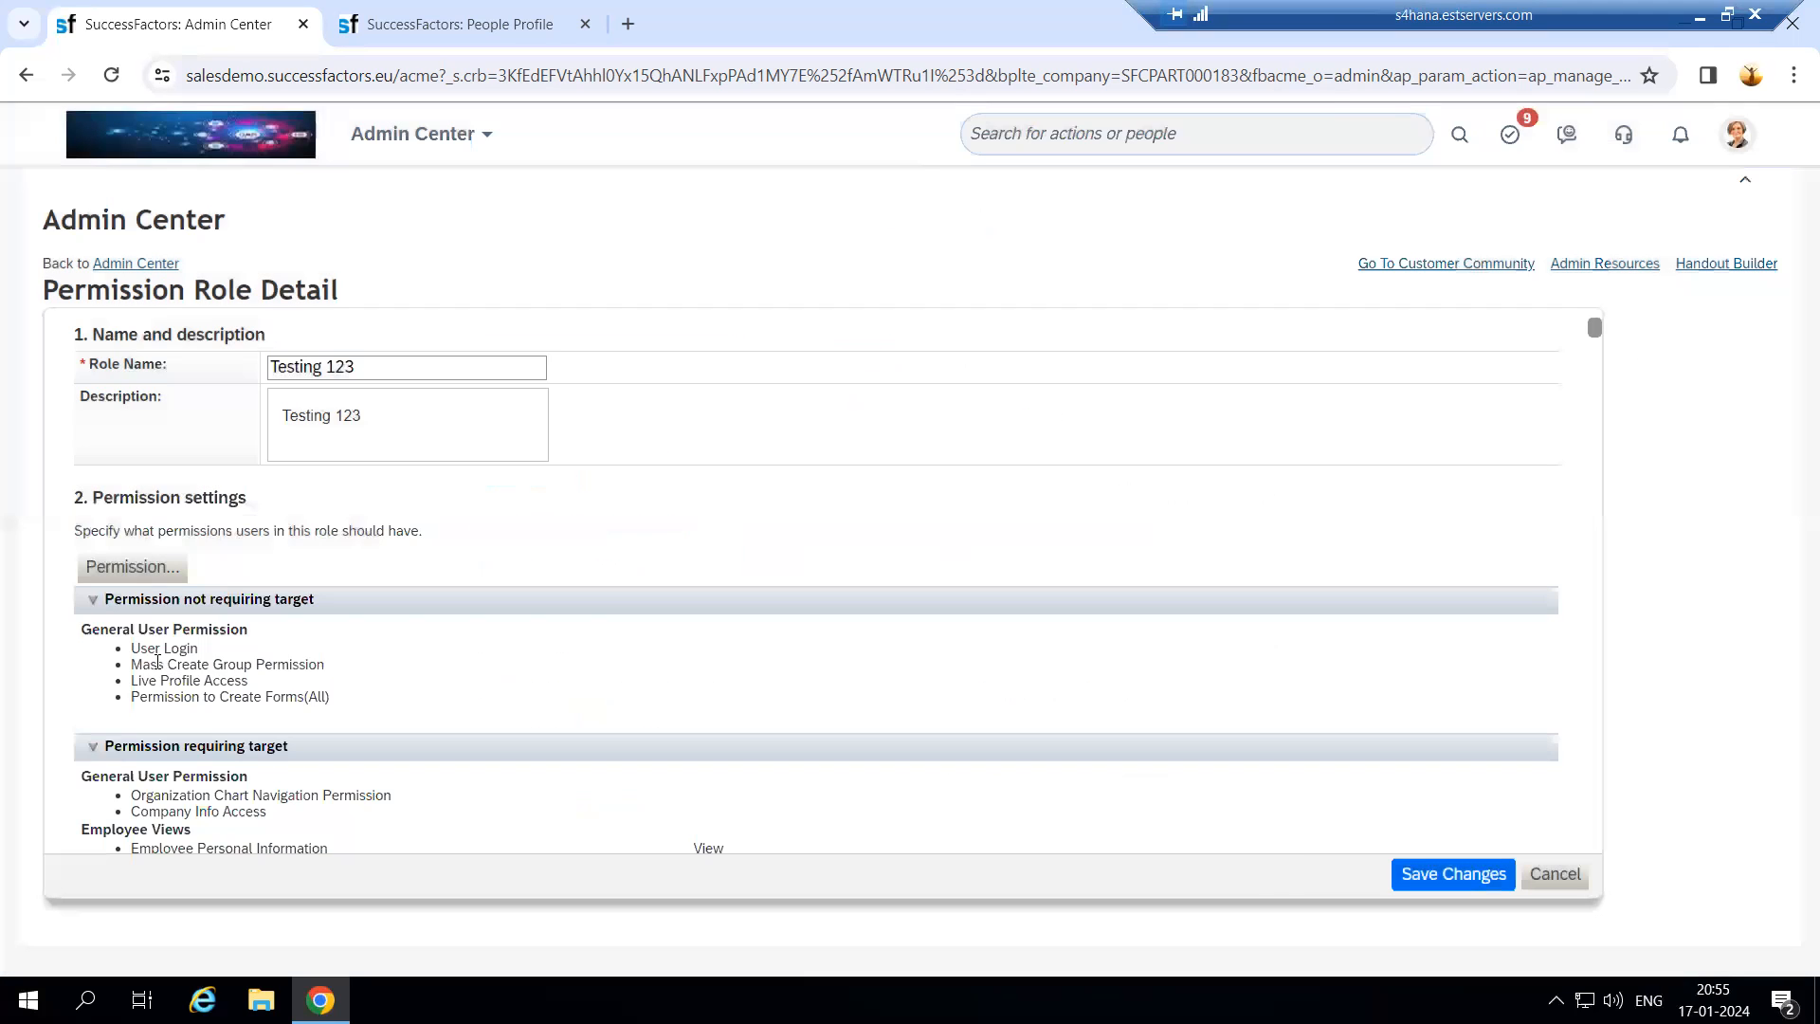
{"action": "scroll", "coordinate": [209, 663], "scroll_direction": "down", "scroll_amount": 2}
{"action": "scroll", "coordinate": [235, 682], "scroll_direction": "up", "scroll_amount": 2}
{"action": "scroll", "coordinate": [280, 708], "scroll_direction": "down", "scroll_amount": 7}
{"action": "scroll", "coordinate": [296, 715], "scroll_direction": "up", "scroll_amount": 4}
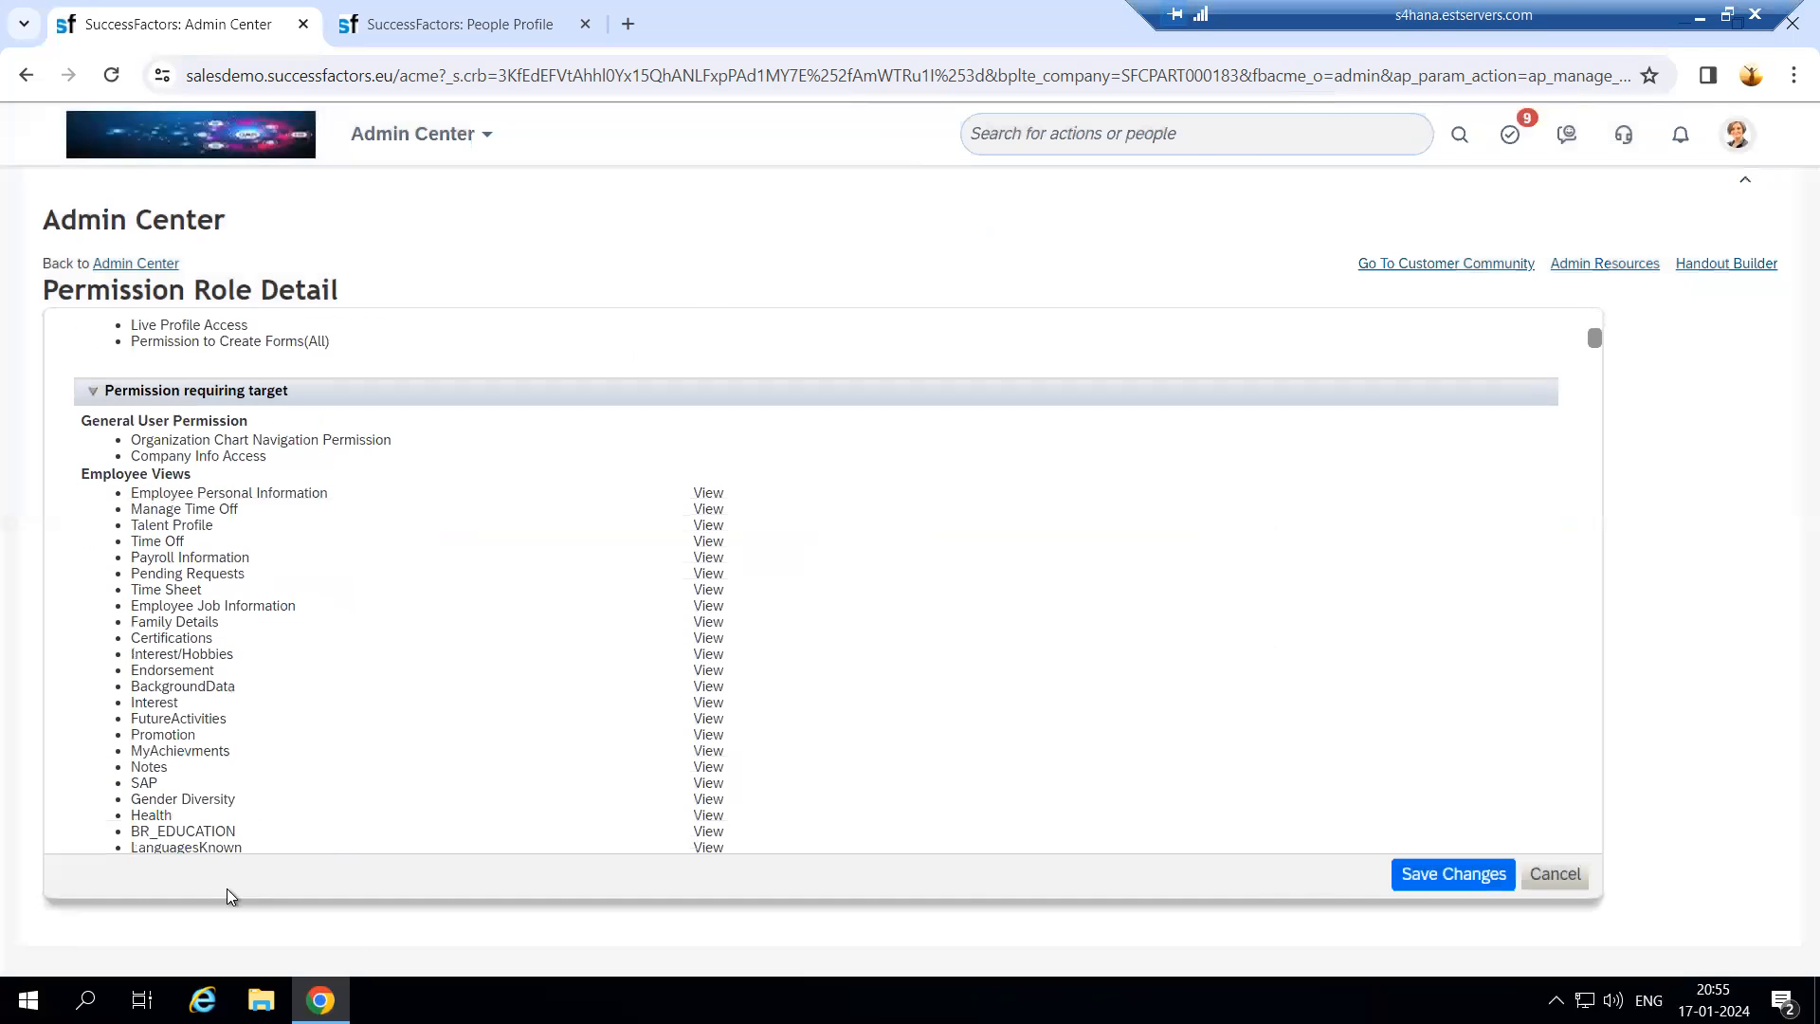
{"action": "left_click", "coordinate": [1701, 17]}
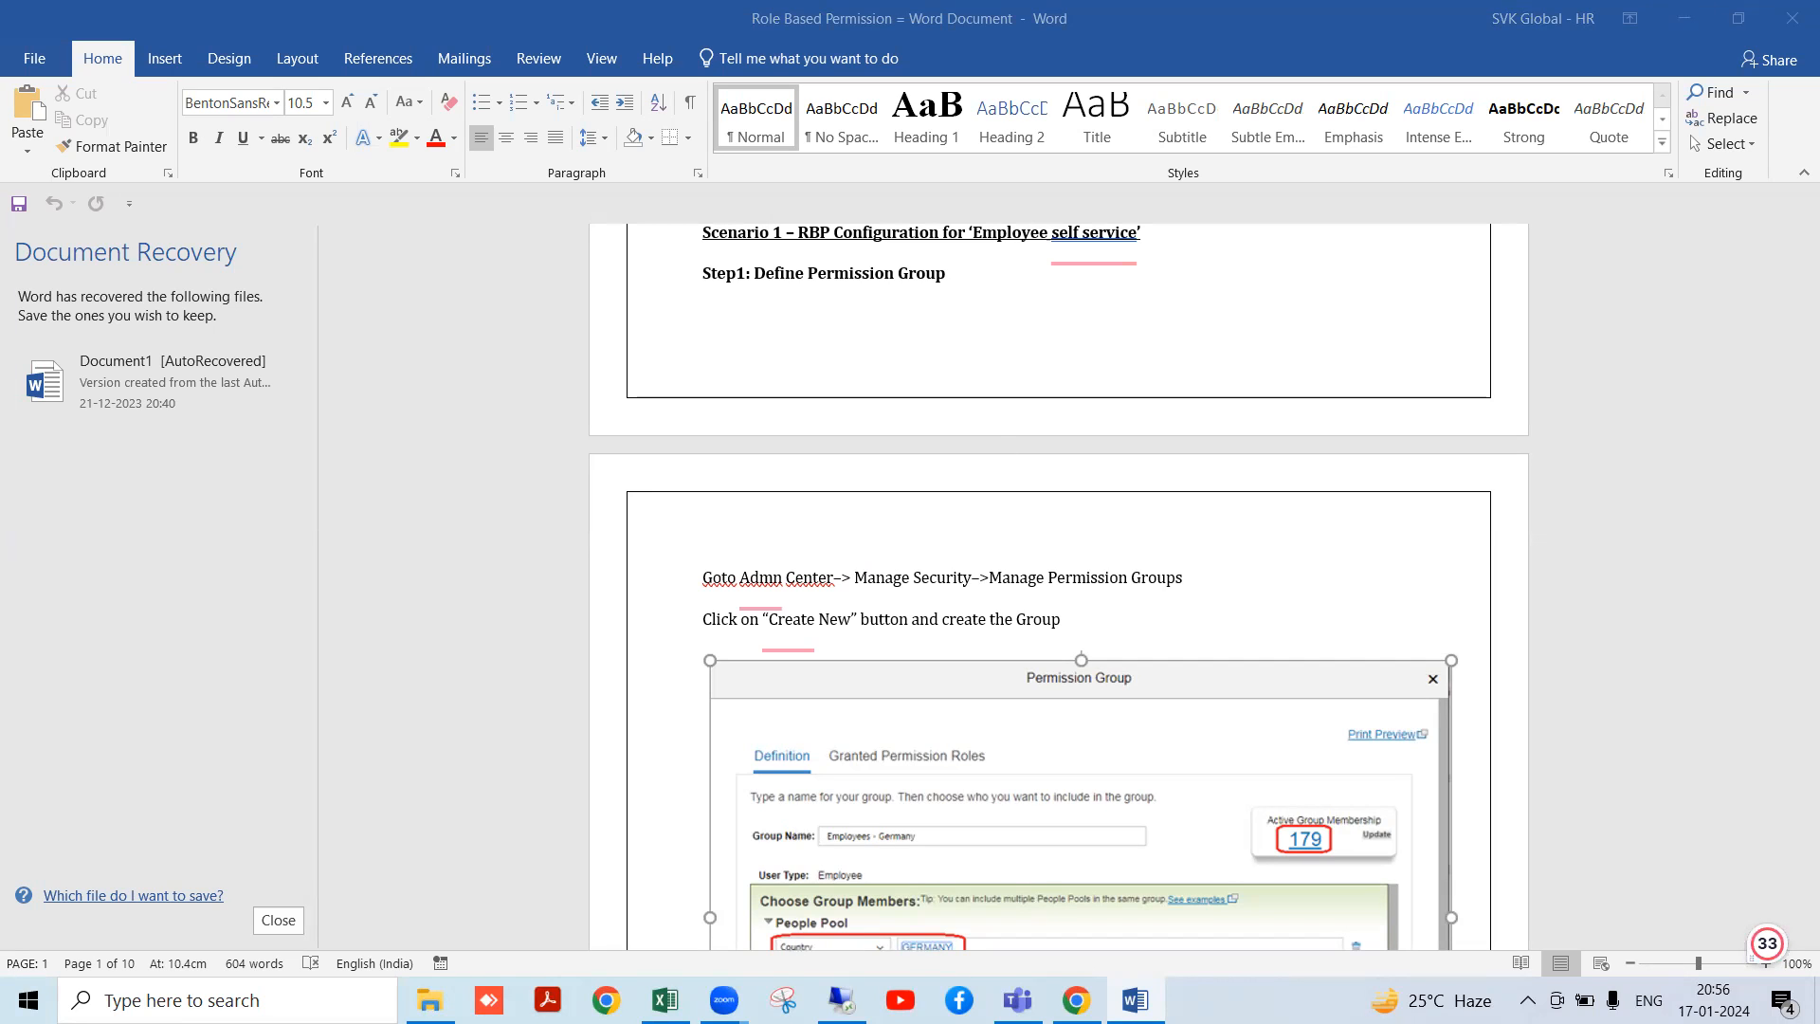
{"action": "left_click", "coordinate": [841, 1000]}
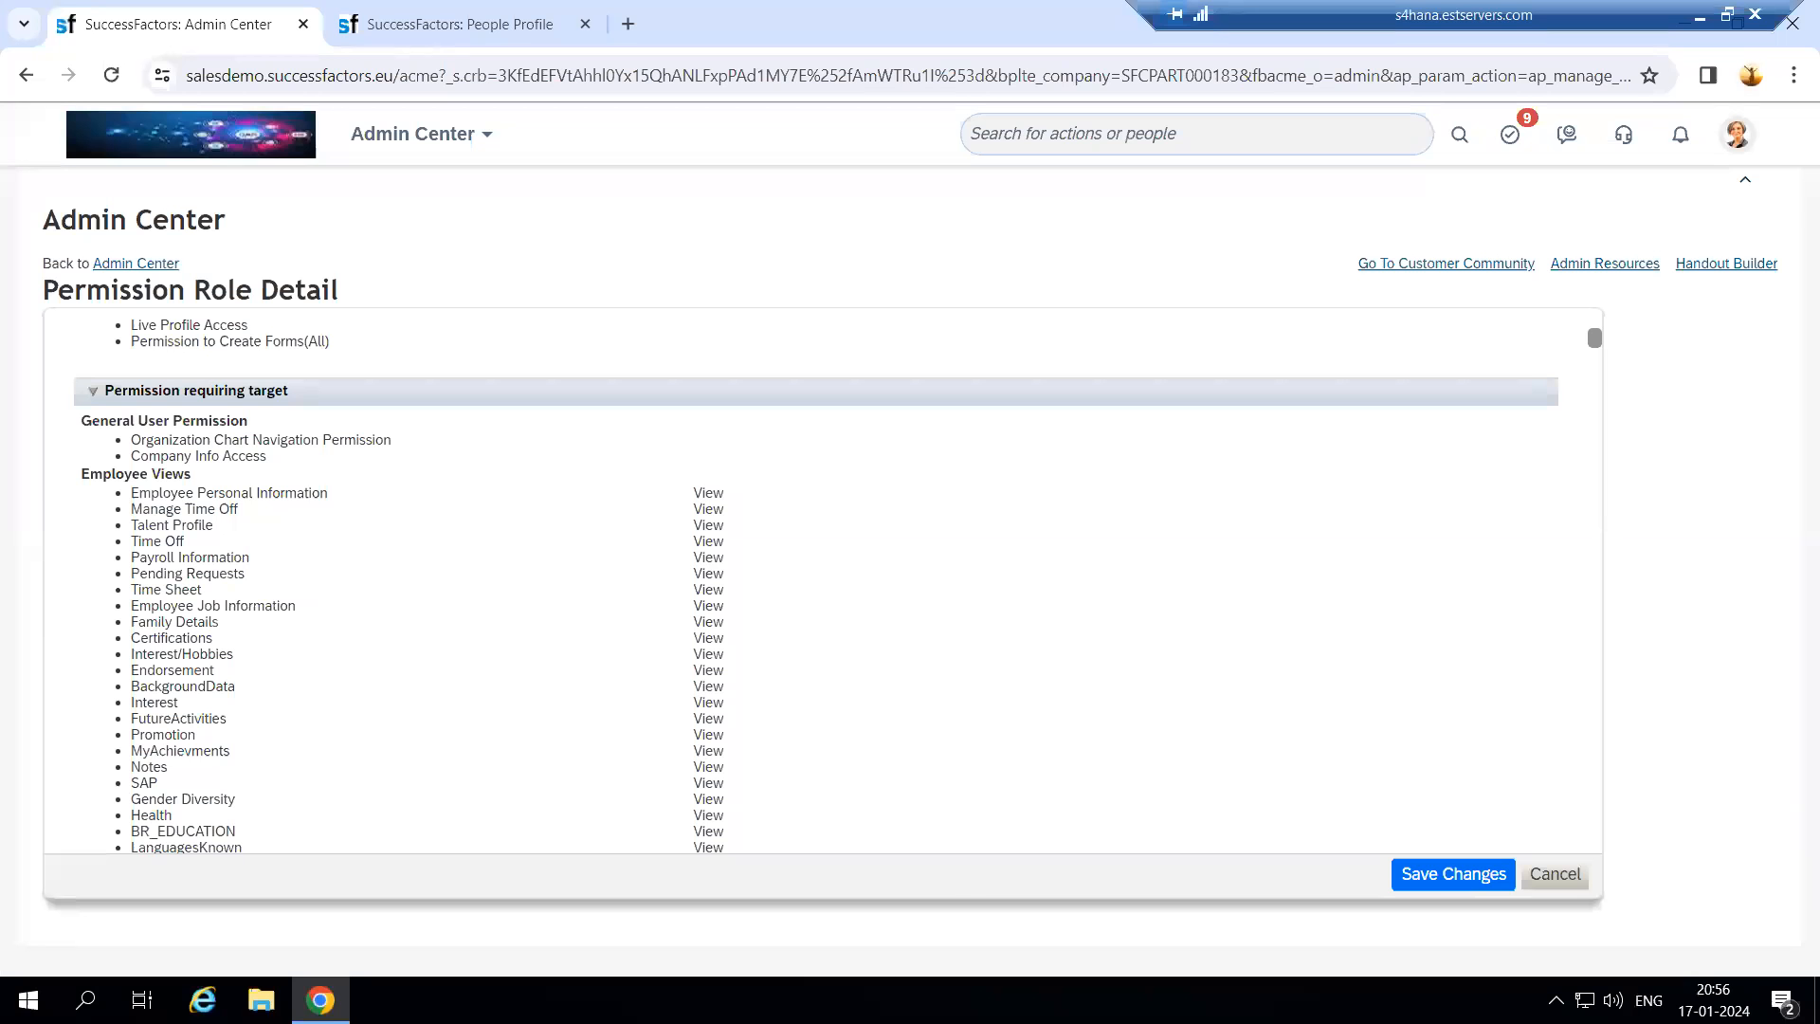
Step: Reopen the role's permission settings and look through SAP System Configuration, Payroll Integration, Continuous Performance Management and MDF Recruiting permissions
{"action": "scroll", "coordinate": [169, 443], "scroll_direction": "up", "scroll_amount": 4}
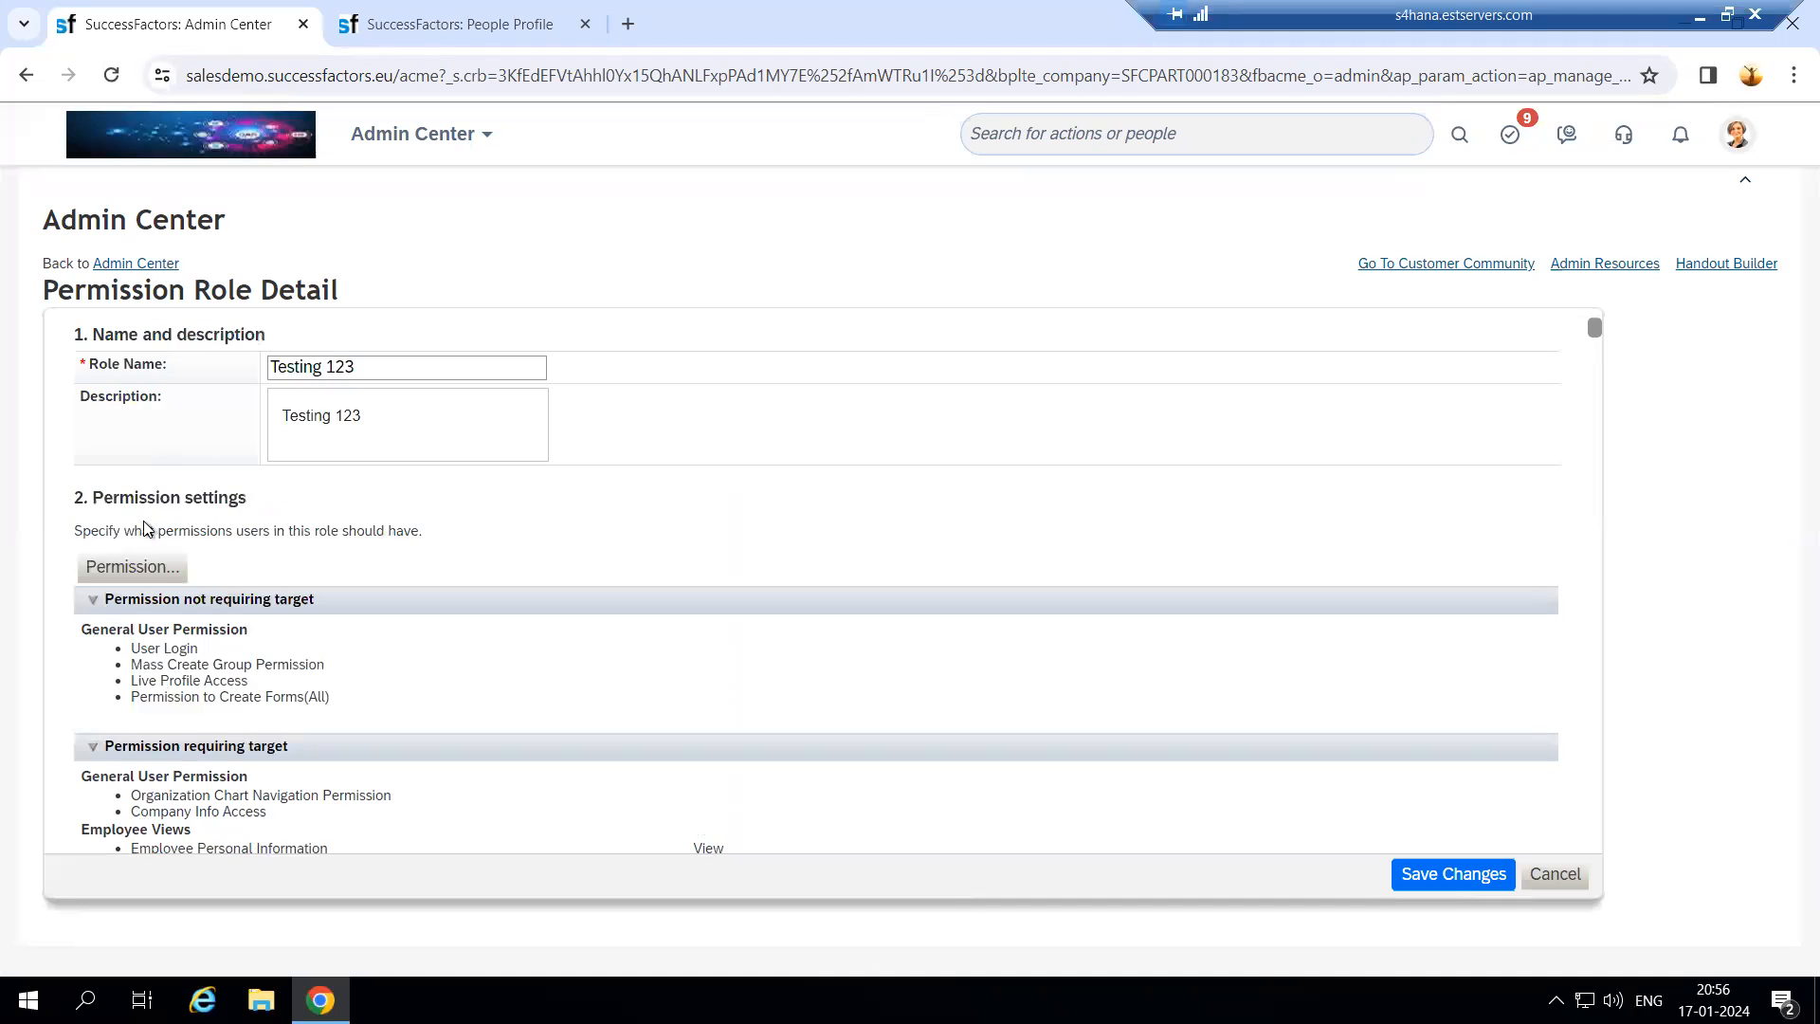
{"action": "left_click", "coordinate": [133, 568]}
{"action": "scroll", "coordinate": [492, 607], "scroll_direction": "down", "scroll_amount": 10}
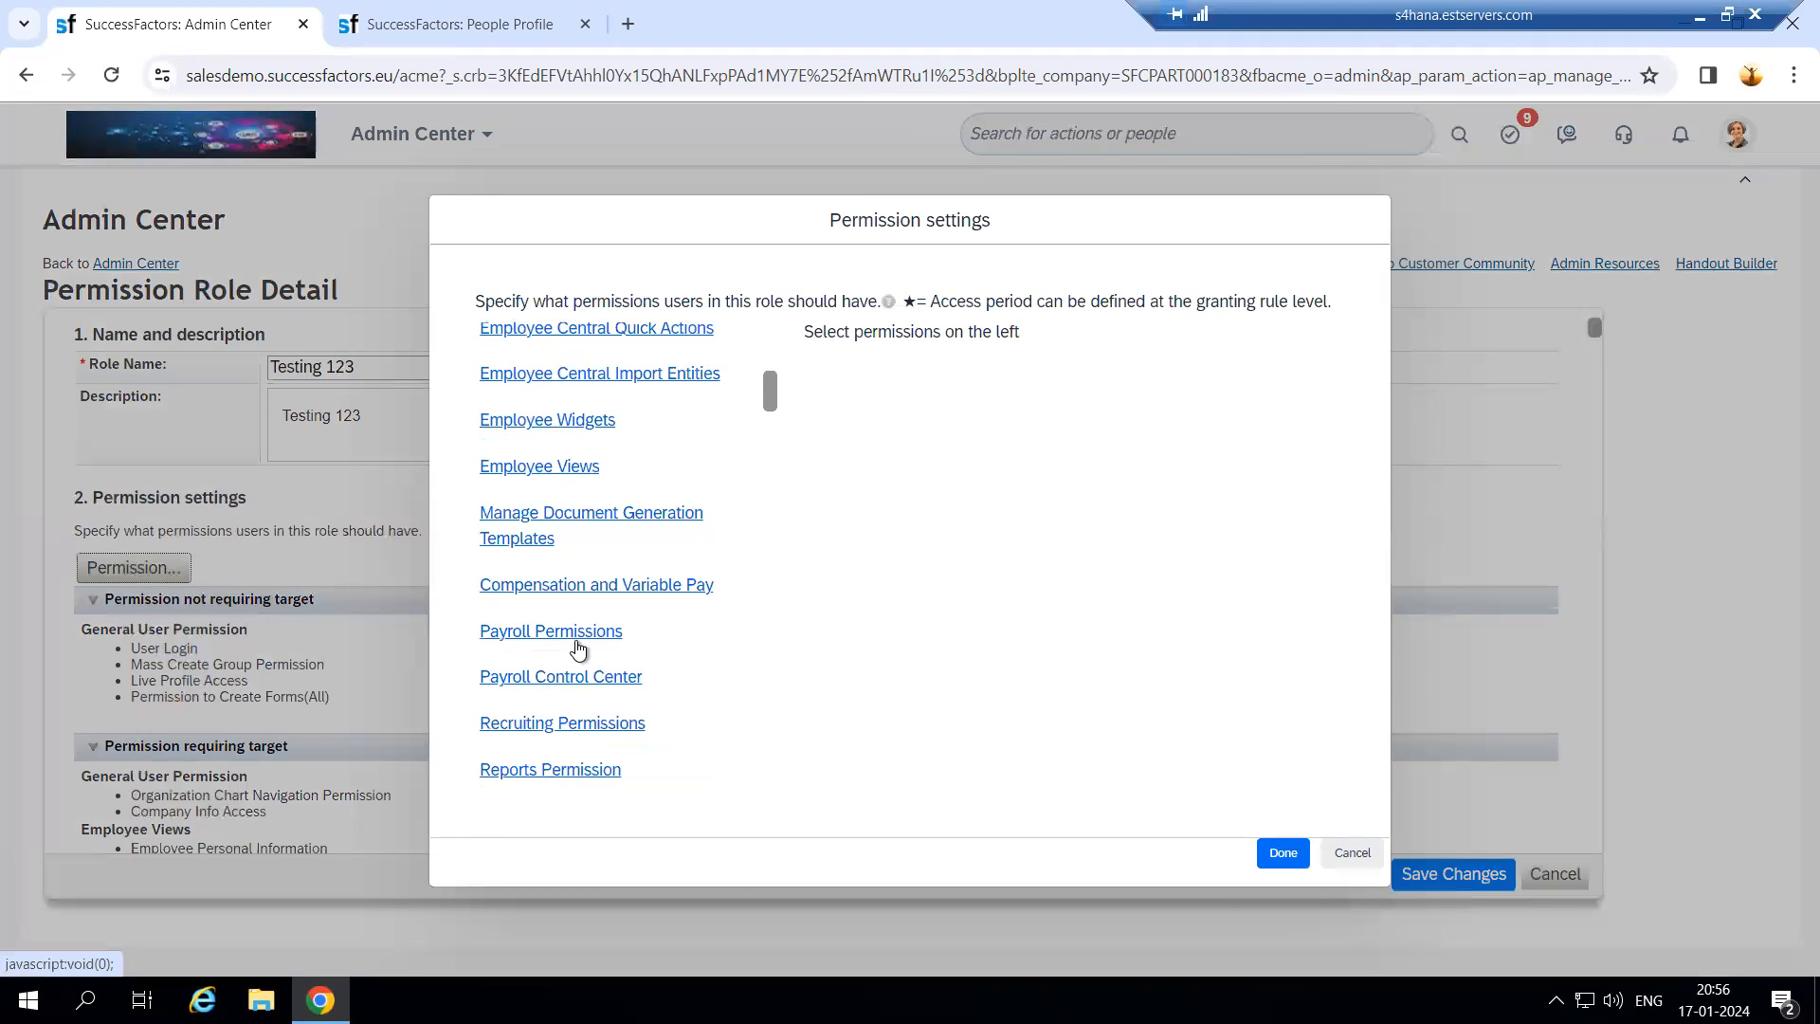
{"action": "scroll", "coordinate": [529, 683], "scroll_direction": "down", "scroll_amount": 1}
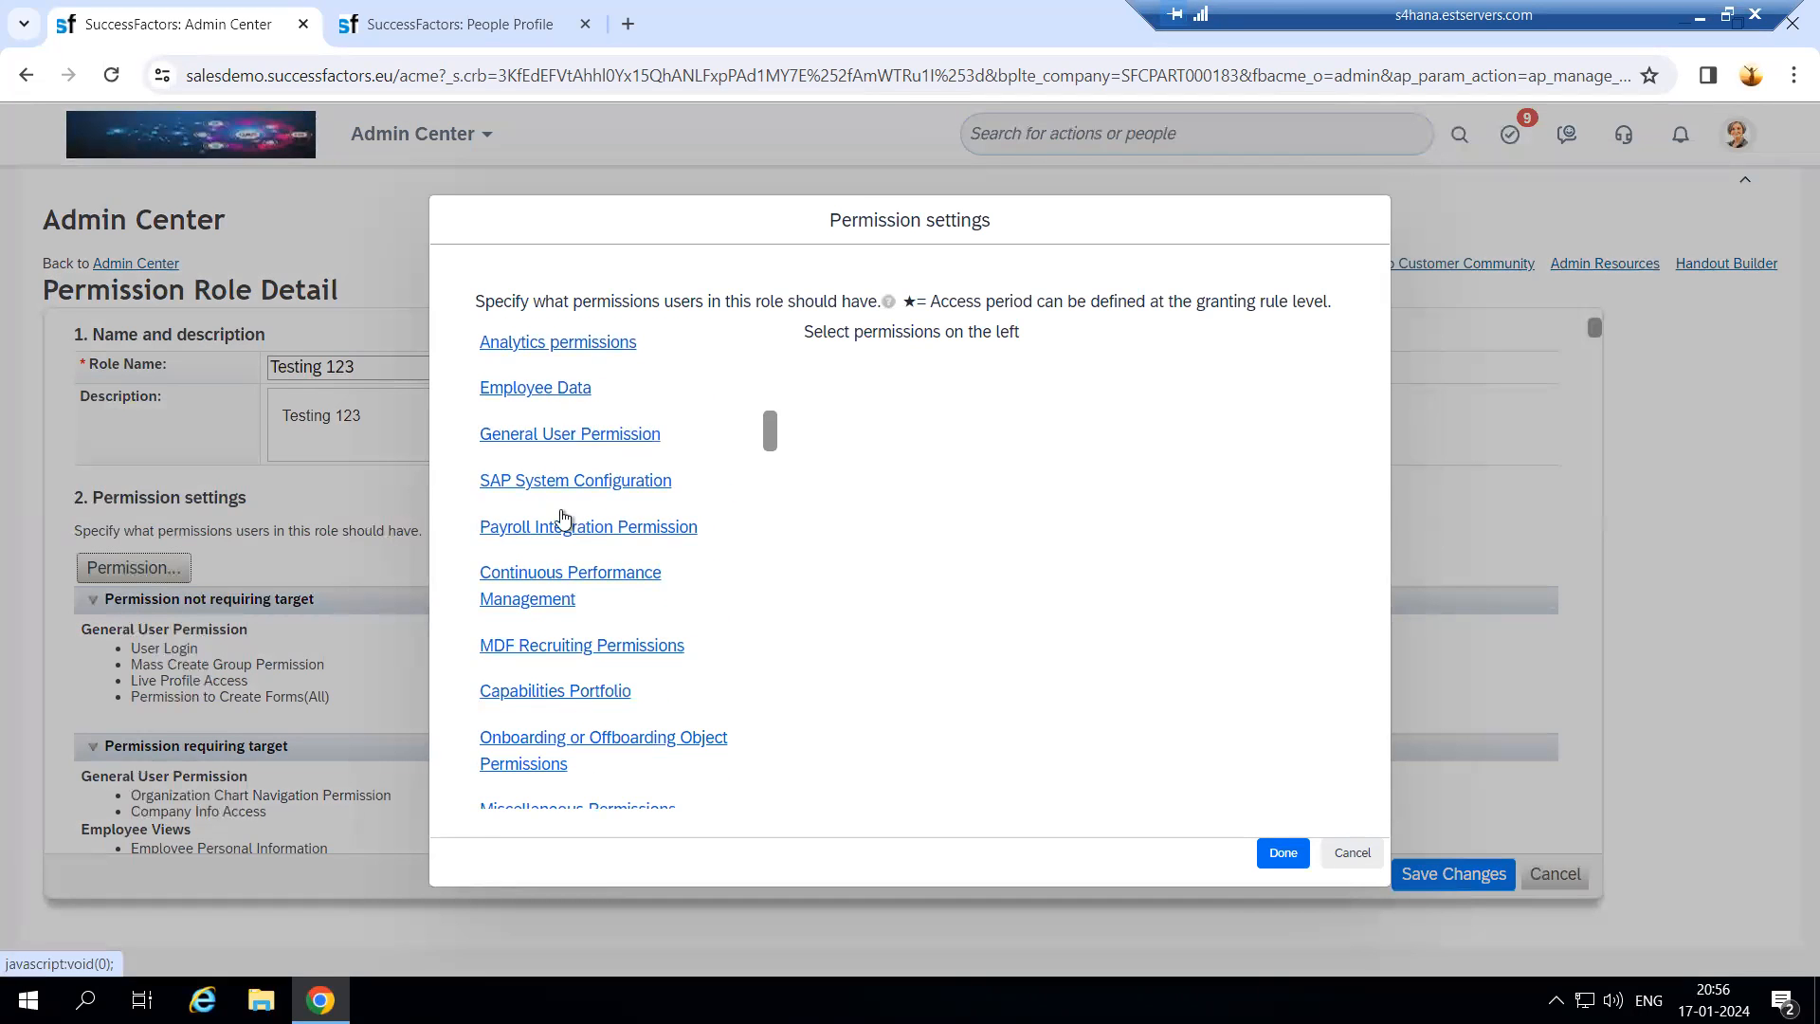
{"action": "left_click", "coordinate": [572, 485]}
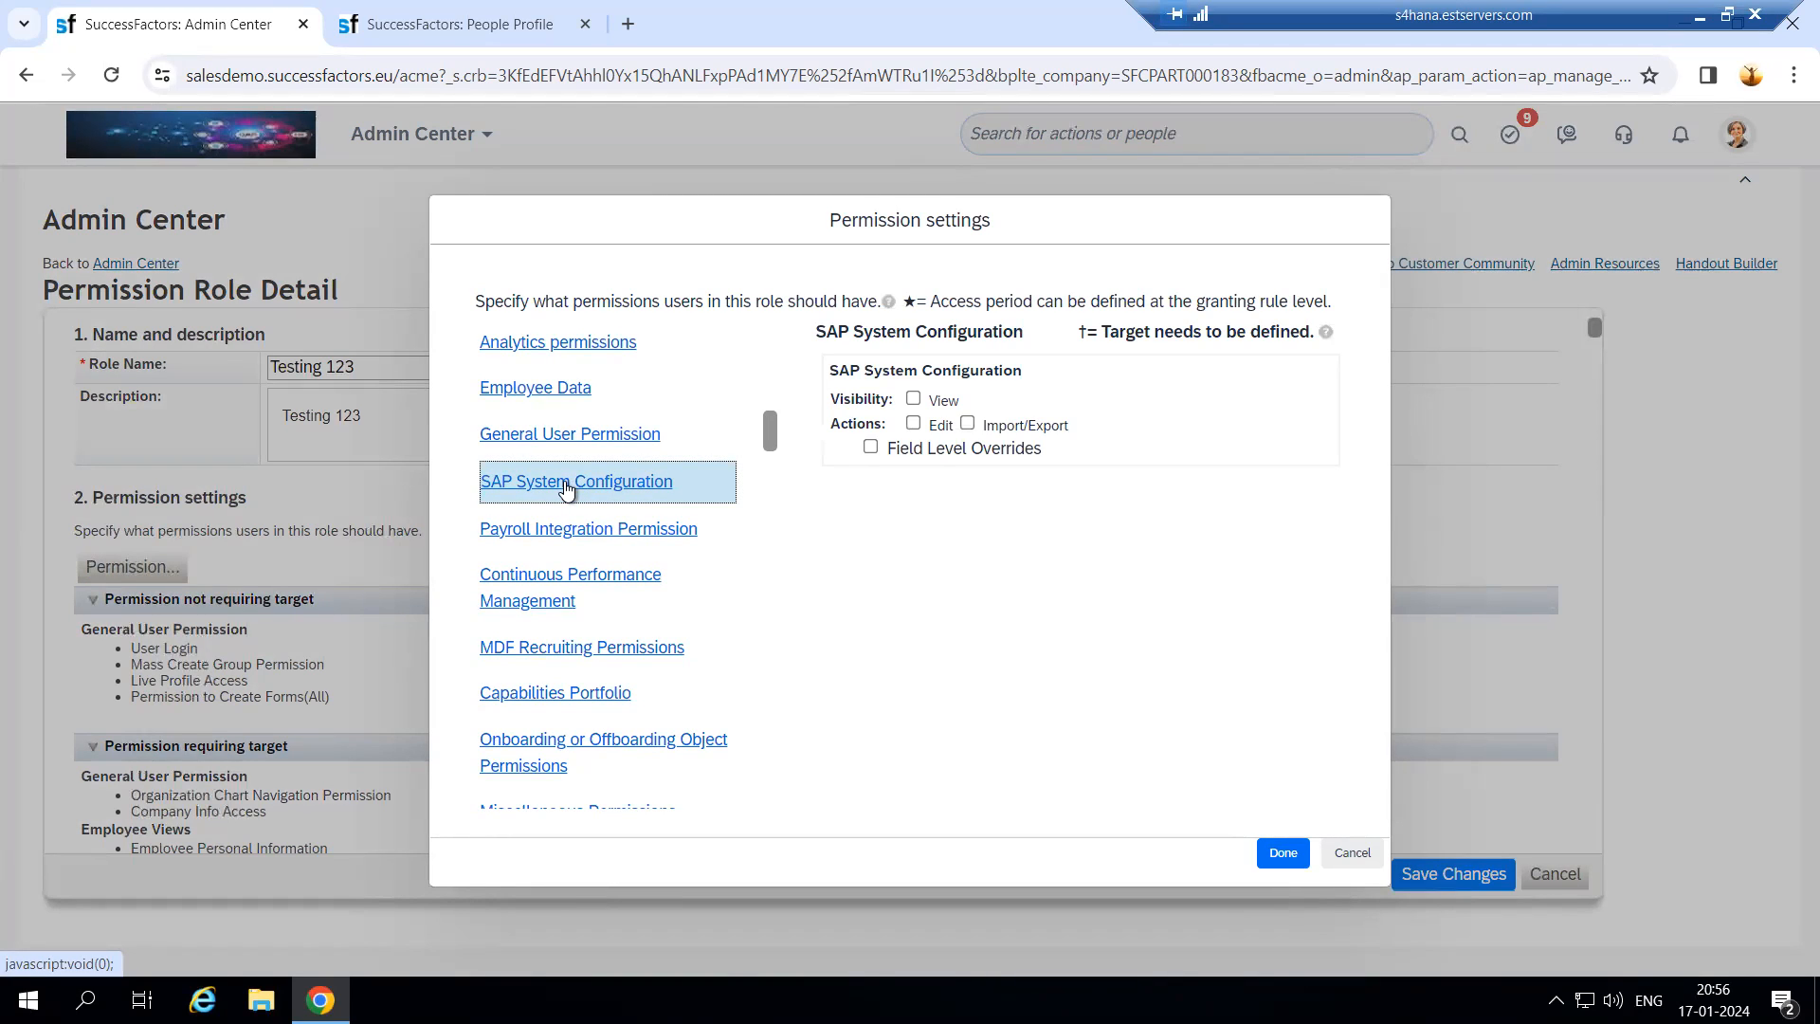
{"action": "left_click", "coordinate": [566, 533]}
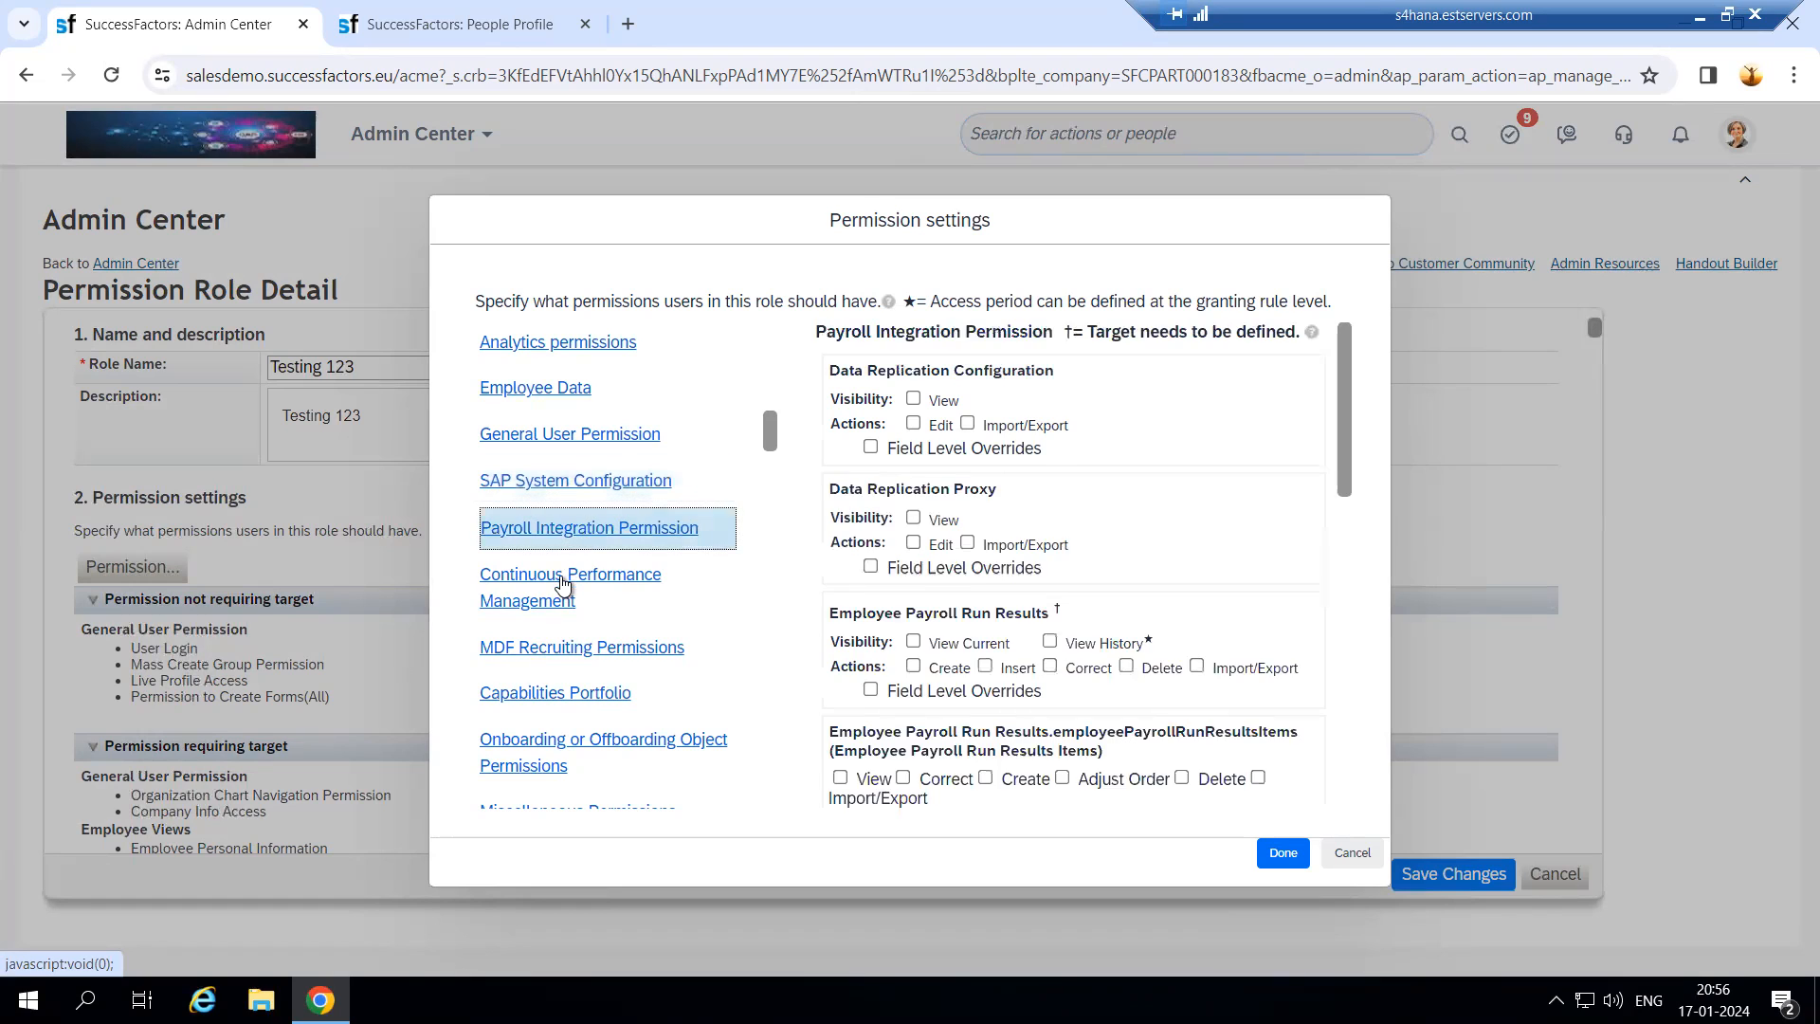
{"action": "left_click", "coordinate": [565, 588]}
{"action": "left_click", "coordinate": [561, 661]}
Step: Look over the remaining user permission categories and the categories listed under Administrator Permissions
{"action": "scroll", "coordinate": [566, 663], "scroll_direction": "down", "scroll_amount": 3}
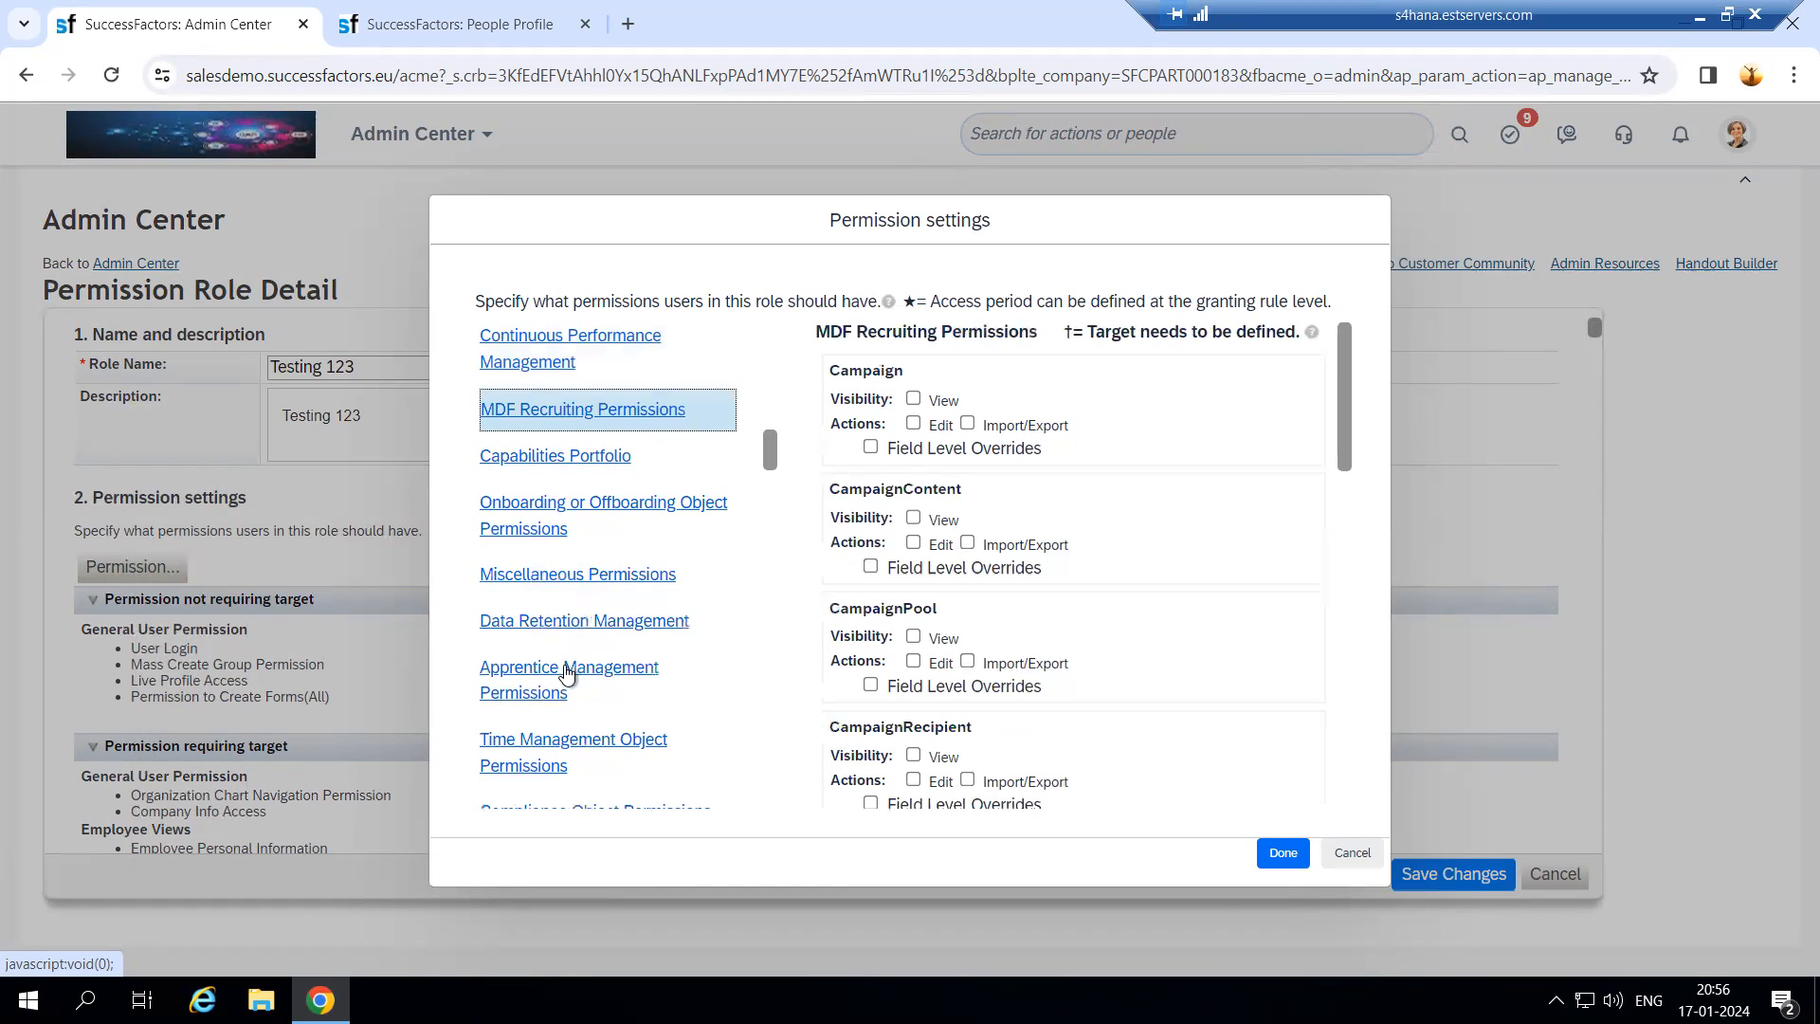
{"action": "scroll", "coordinate": [529, 644], "scroll_direction": "down", "scroll_amount": 1}
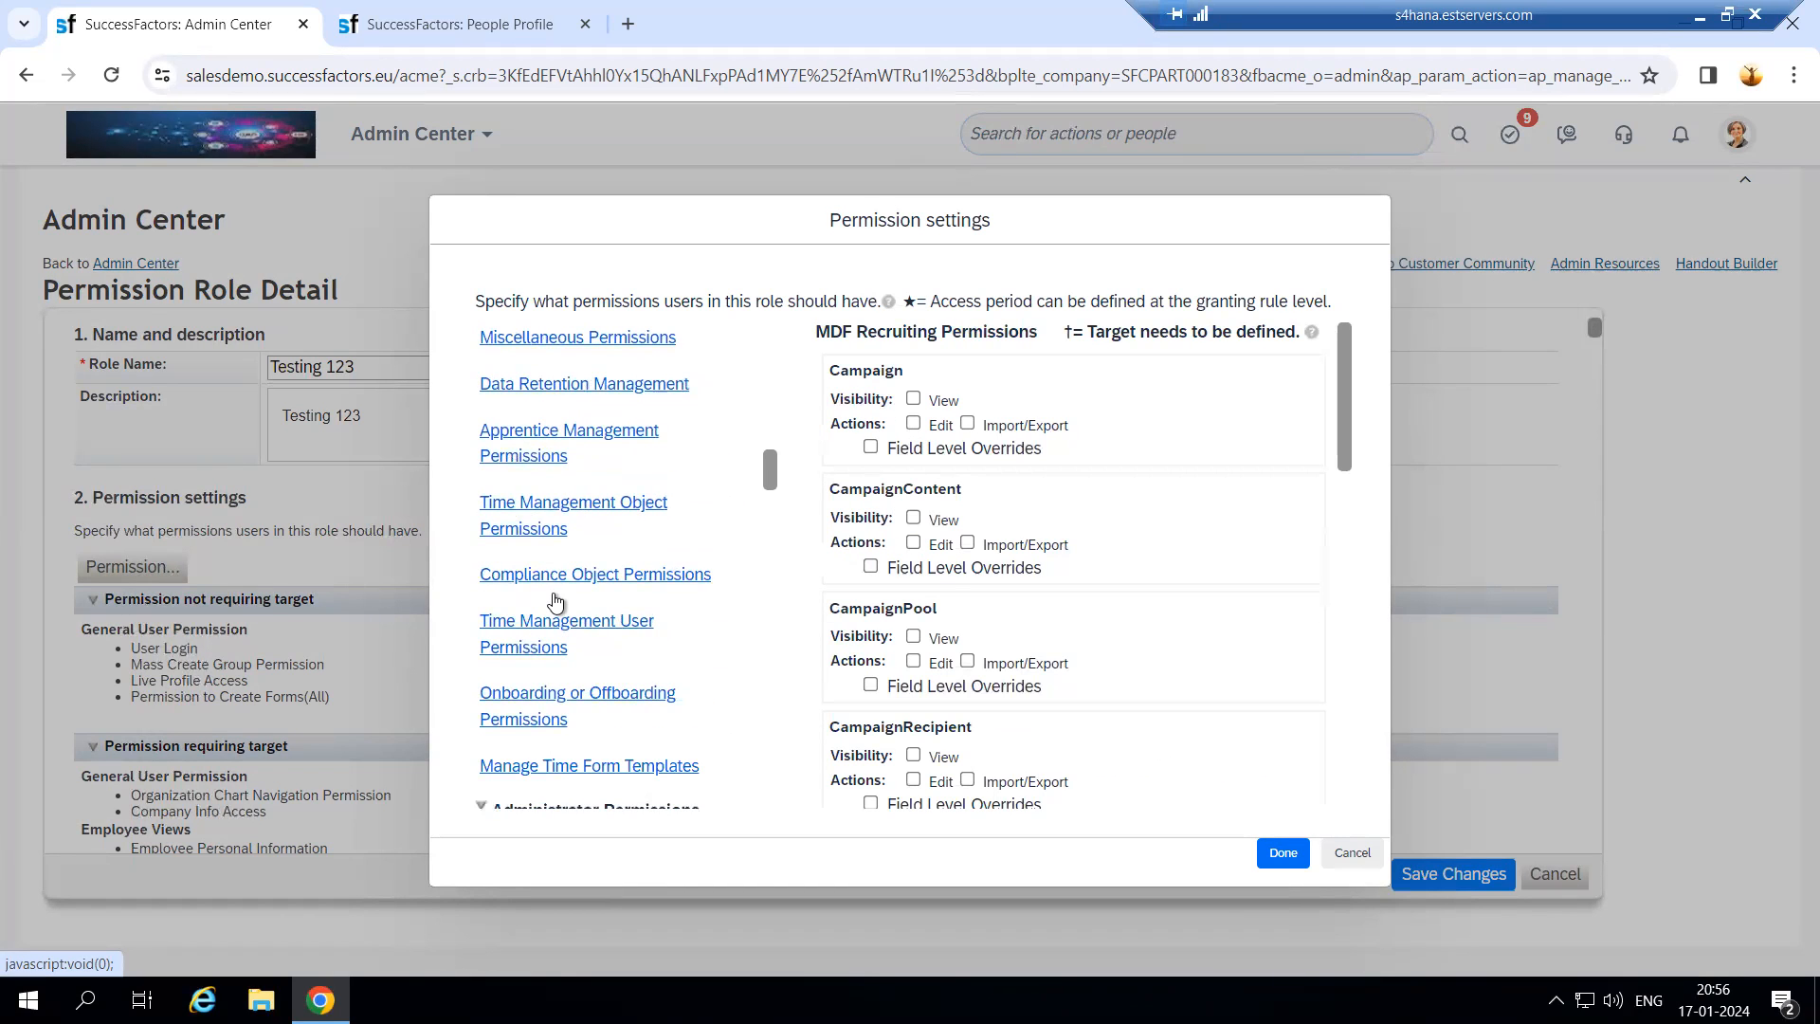
{"action": "scroll", "coordinate": [557, 603], "scroll_direction": "down", "scroll_amount": 2}
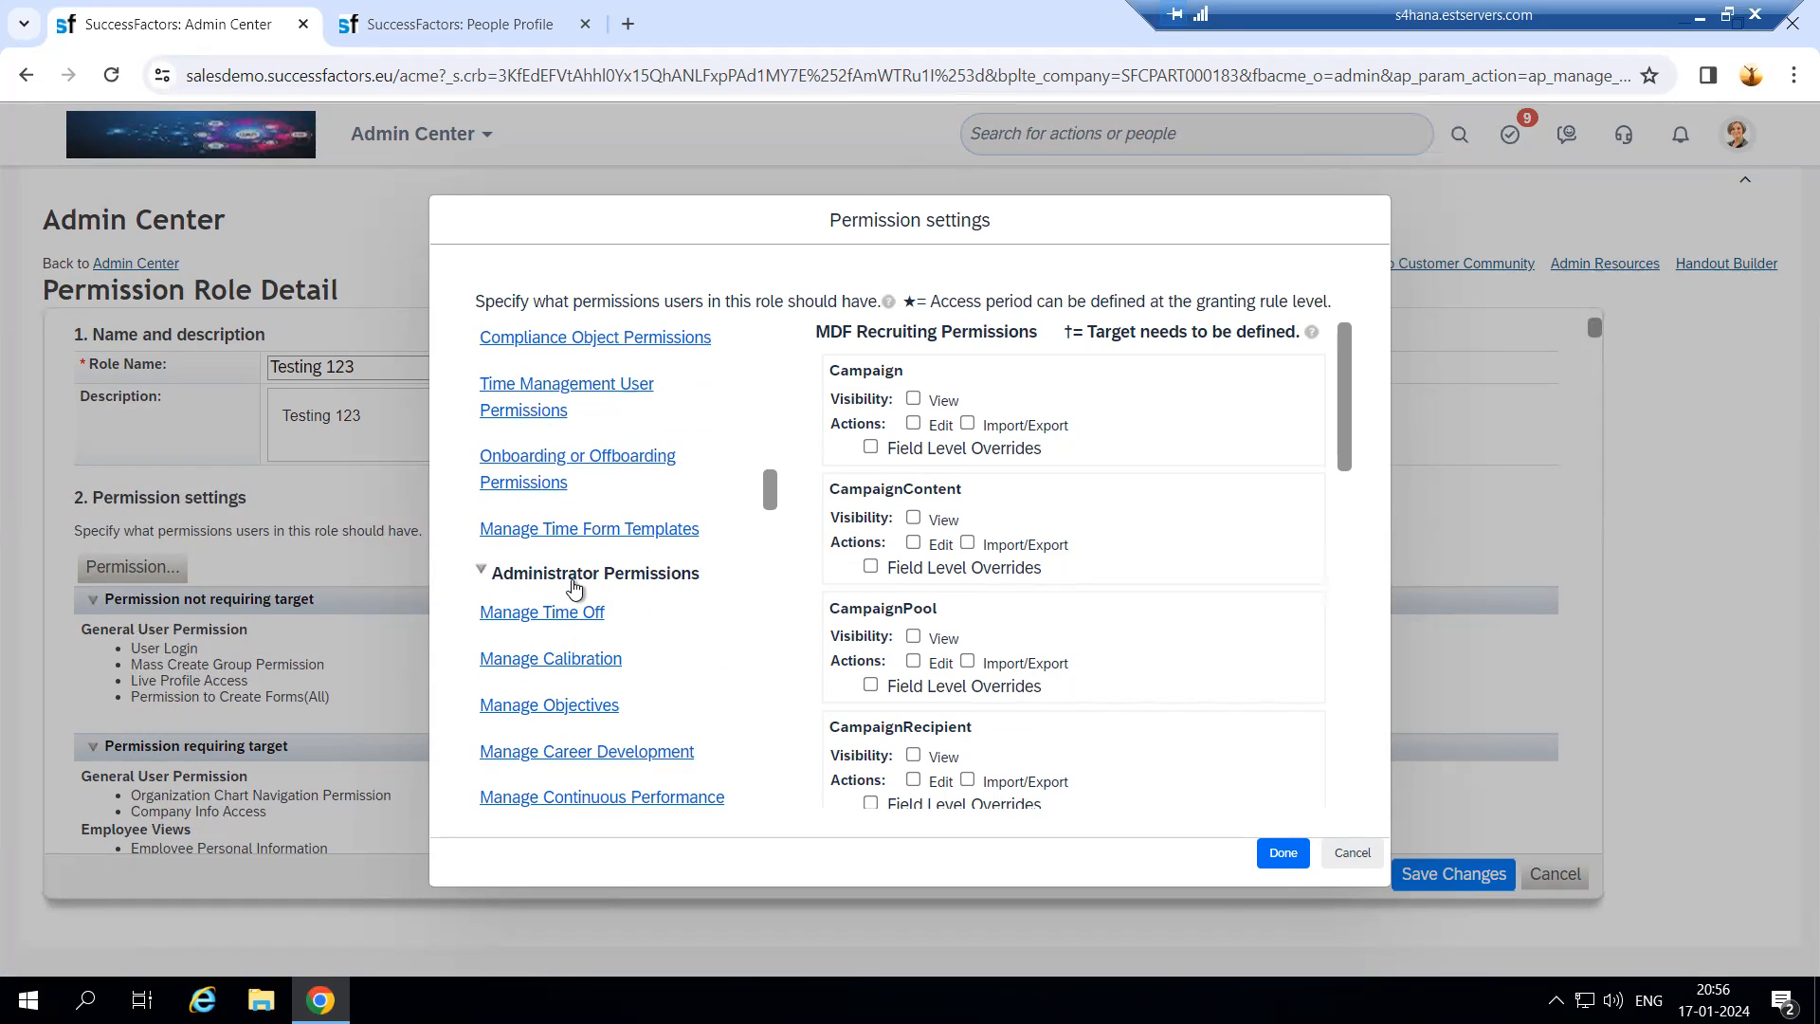
{"action": "scroll", "coordinate": [574, 588], "scroll_direction": "down", "scroll_amount": 1}
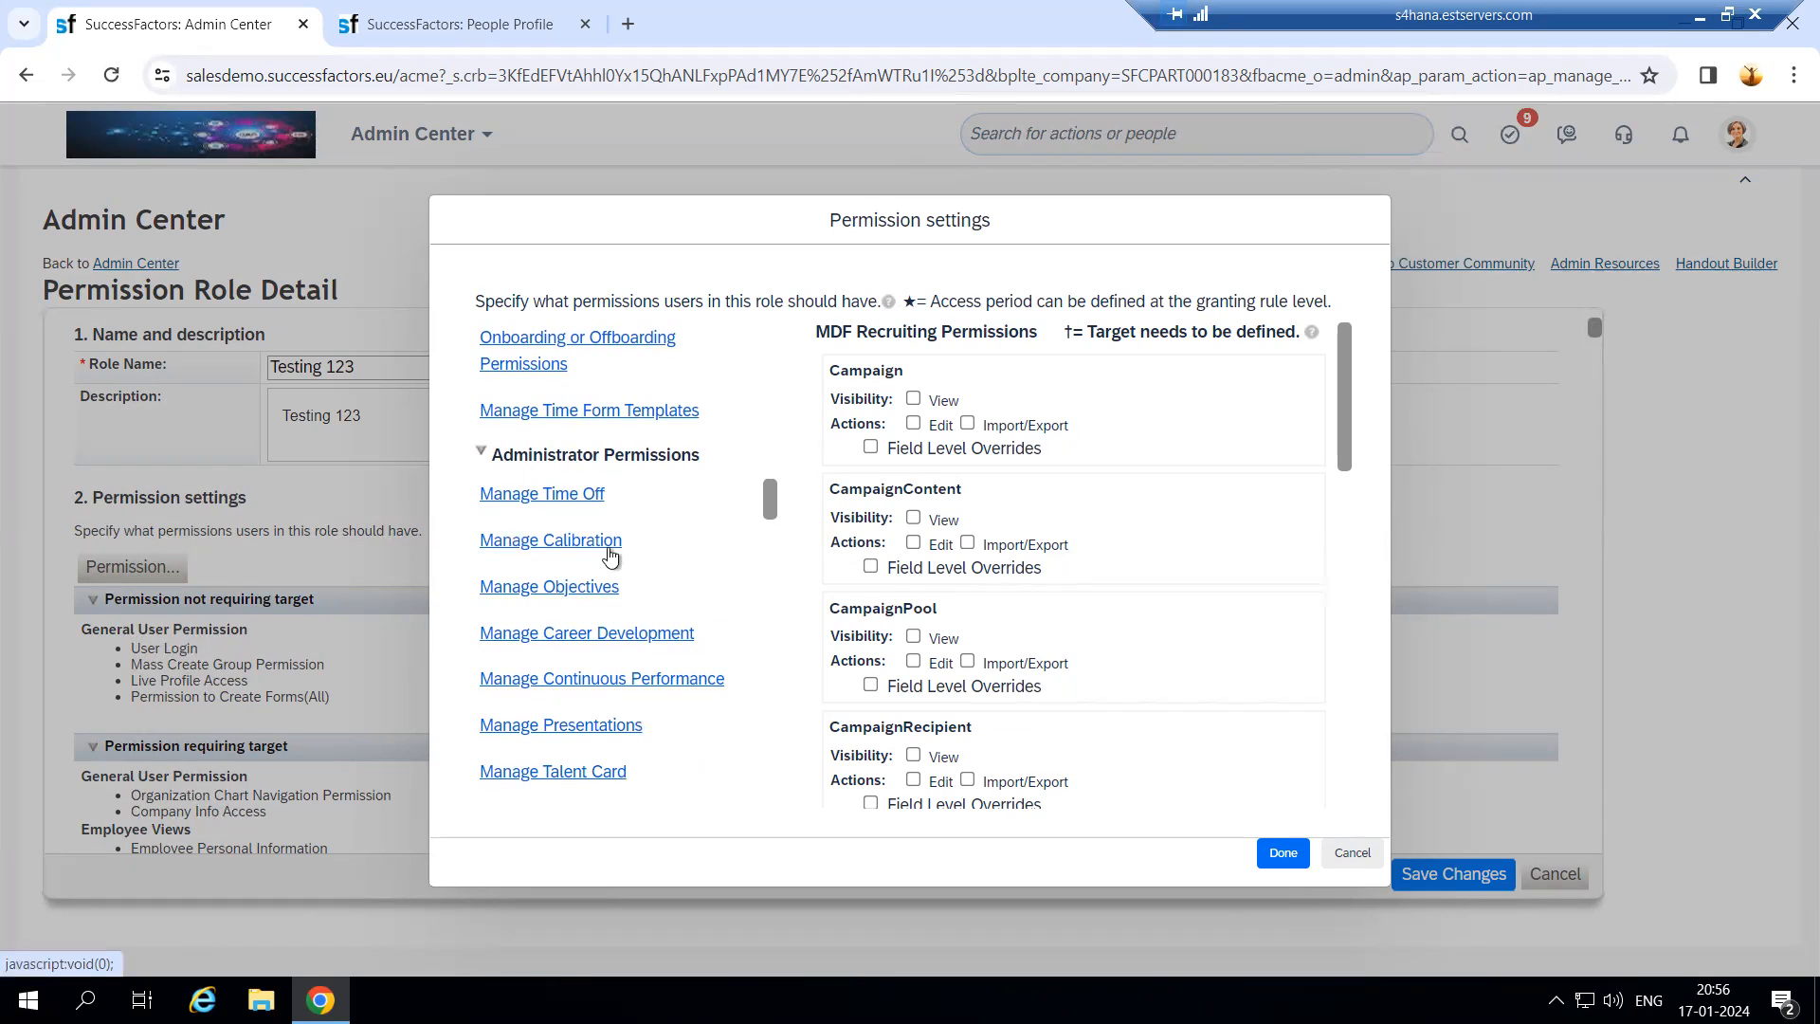
{"action": "scroll", "coordinate": [574, 633], "scroll_direction": "down", "scroll_amount": 1}
{"action": "scroll", "coordinate": [557, 607], "scroll_direction": "down", "scroll_amount": 2}
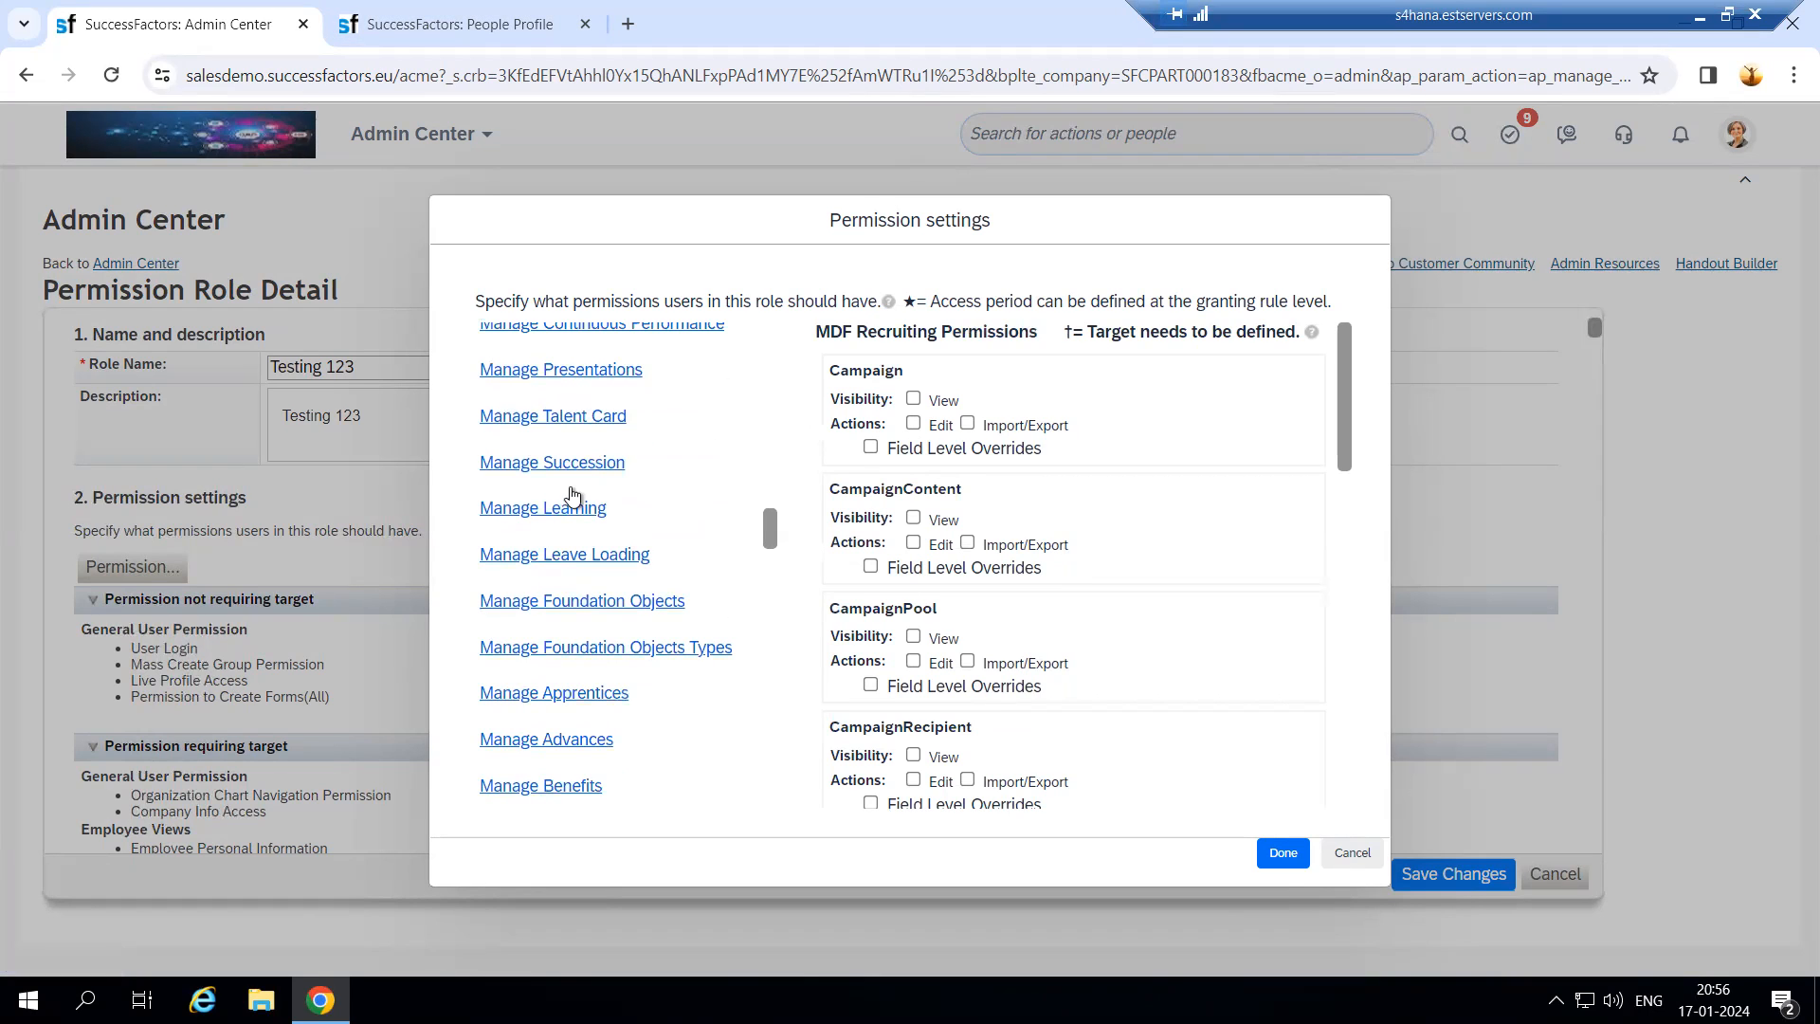
{"action": "scroll", "coordinate": [573, 500], "scroll_direction": "down", "scroll_amount": 2}
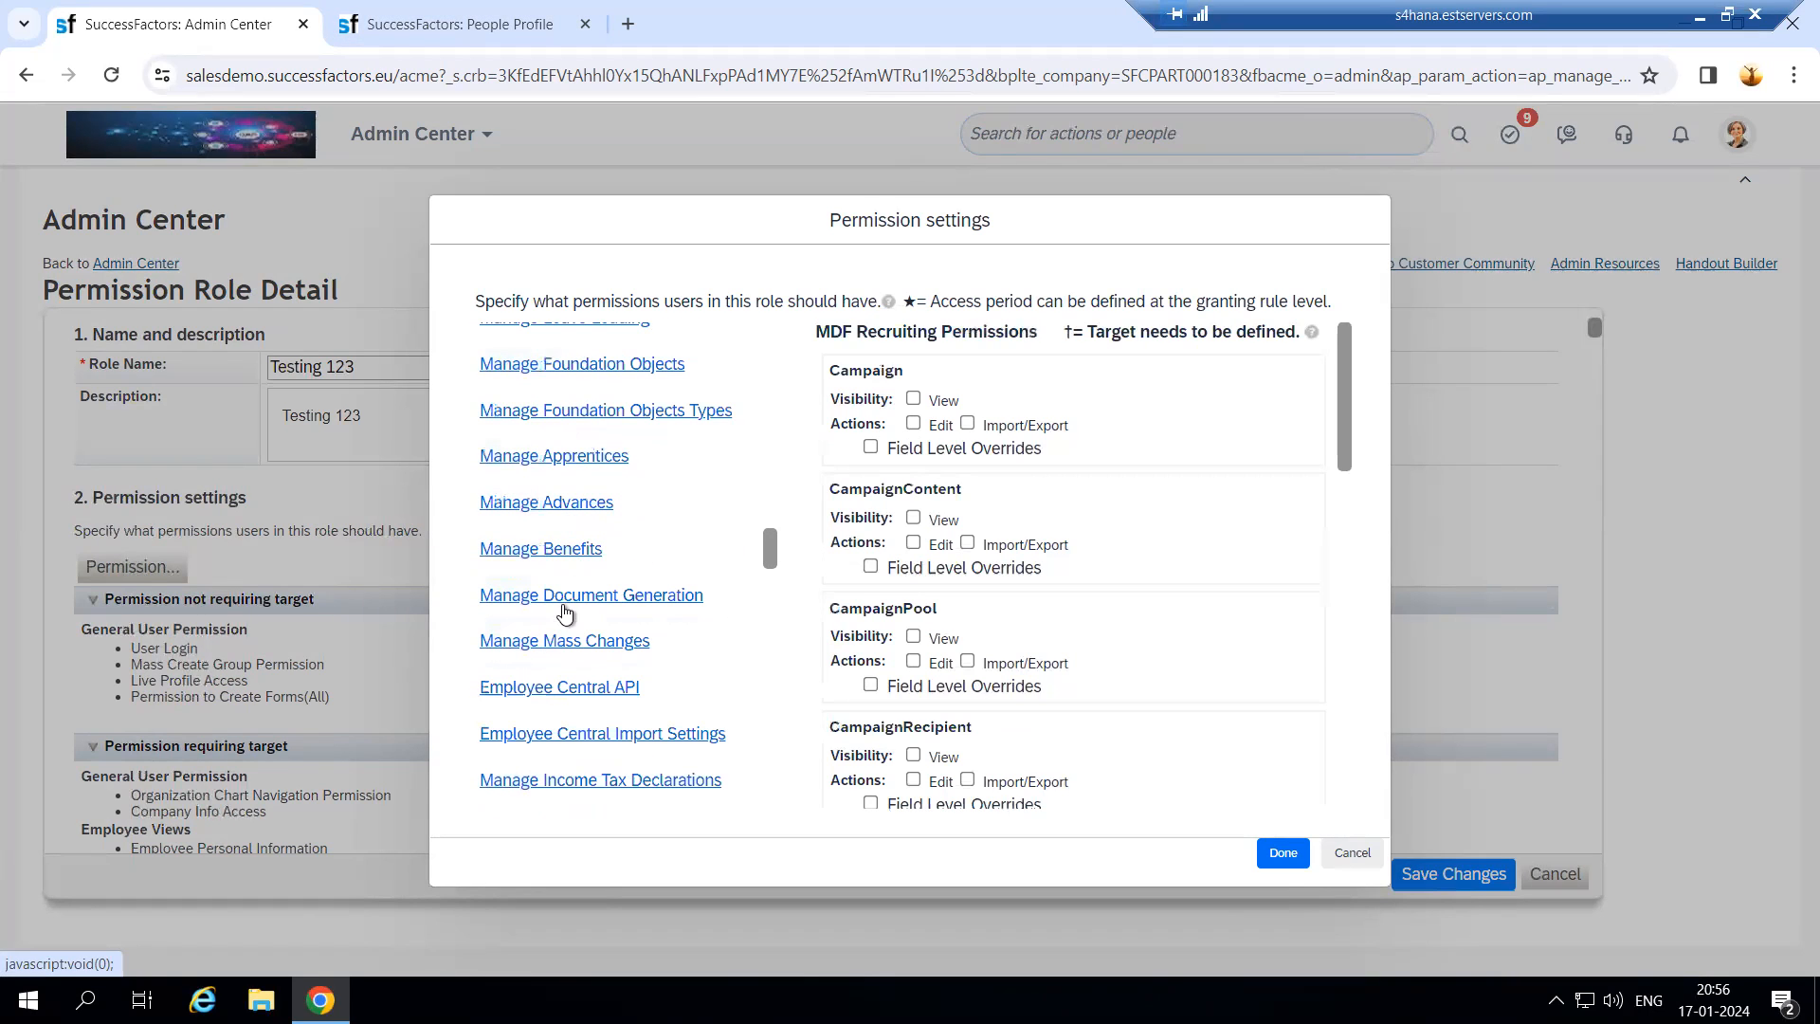
Step: Open the Employee Central Import Settings permissions and examine the import, workflow and business rule options with their selectable entities
{"action": "left_click", "coordinate": [581, 736]}
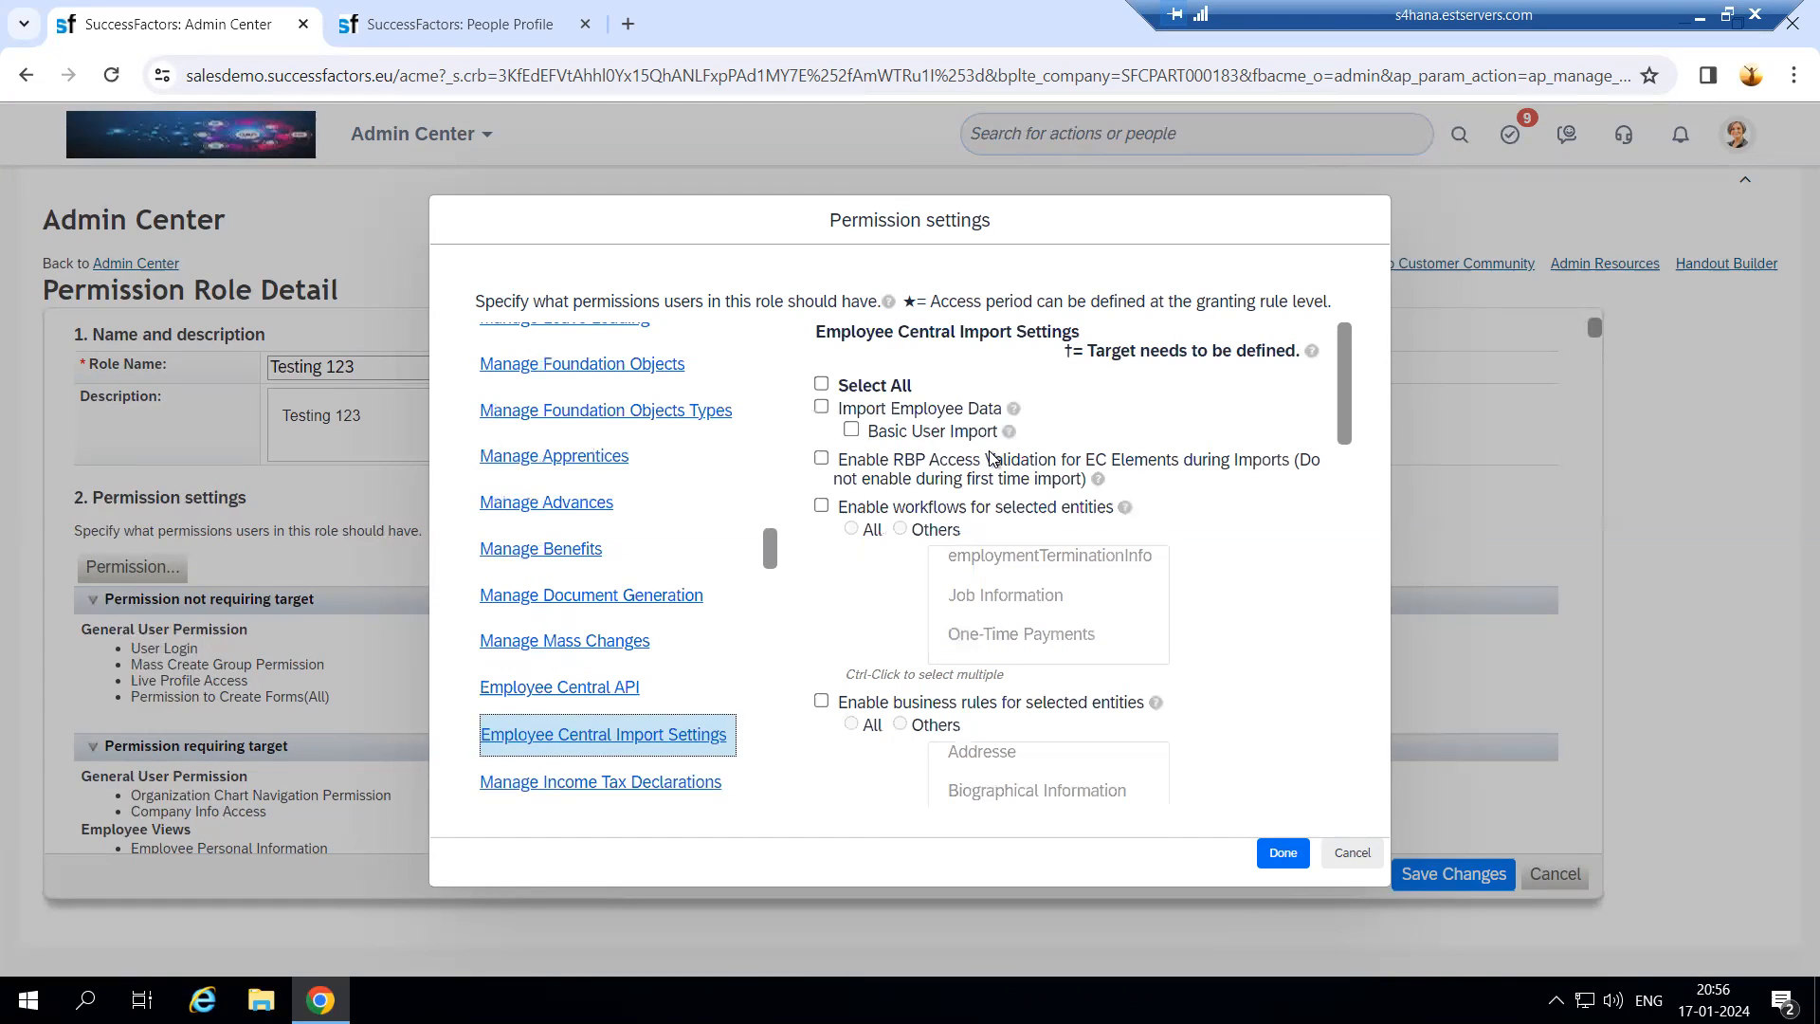
{"action": "left_click", "coordinate": [531, 19]}
{"action": "left_click", "coordinate": [186, 11]}
{"action": "scroll", "coordinate": [901, 656], "scroll_direction": "down", "scroll_amount": 1}
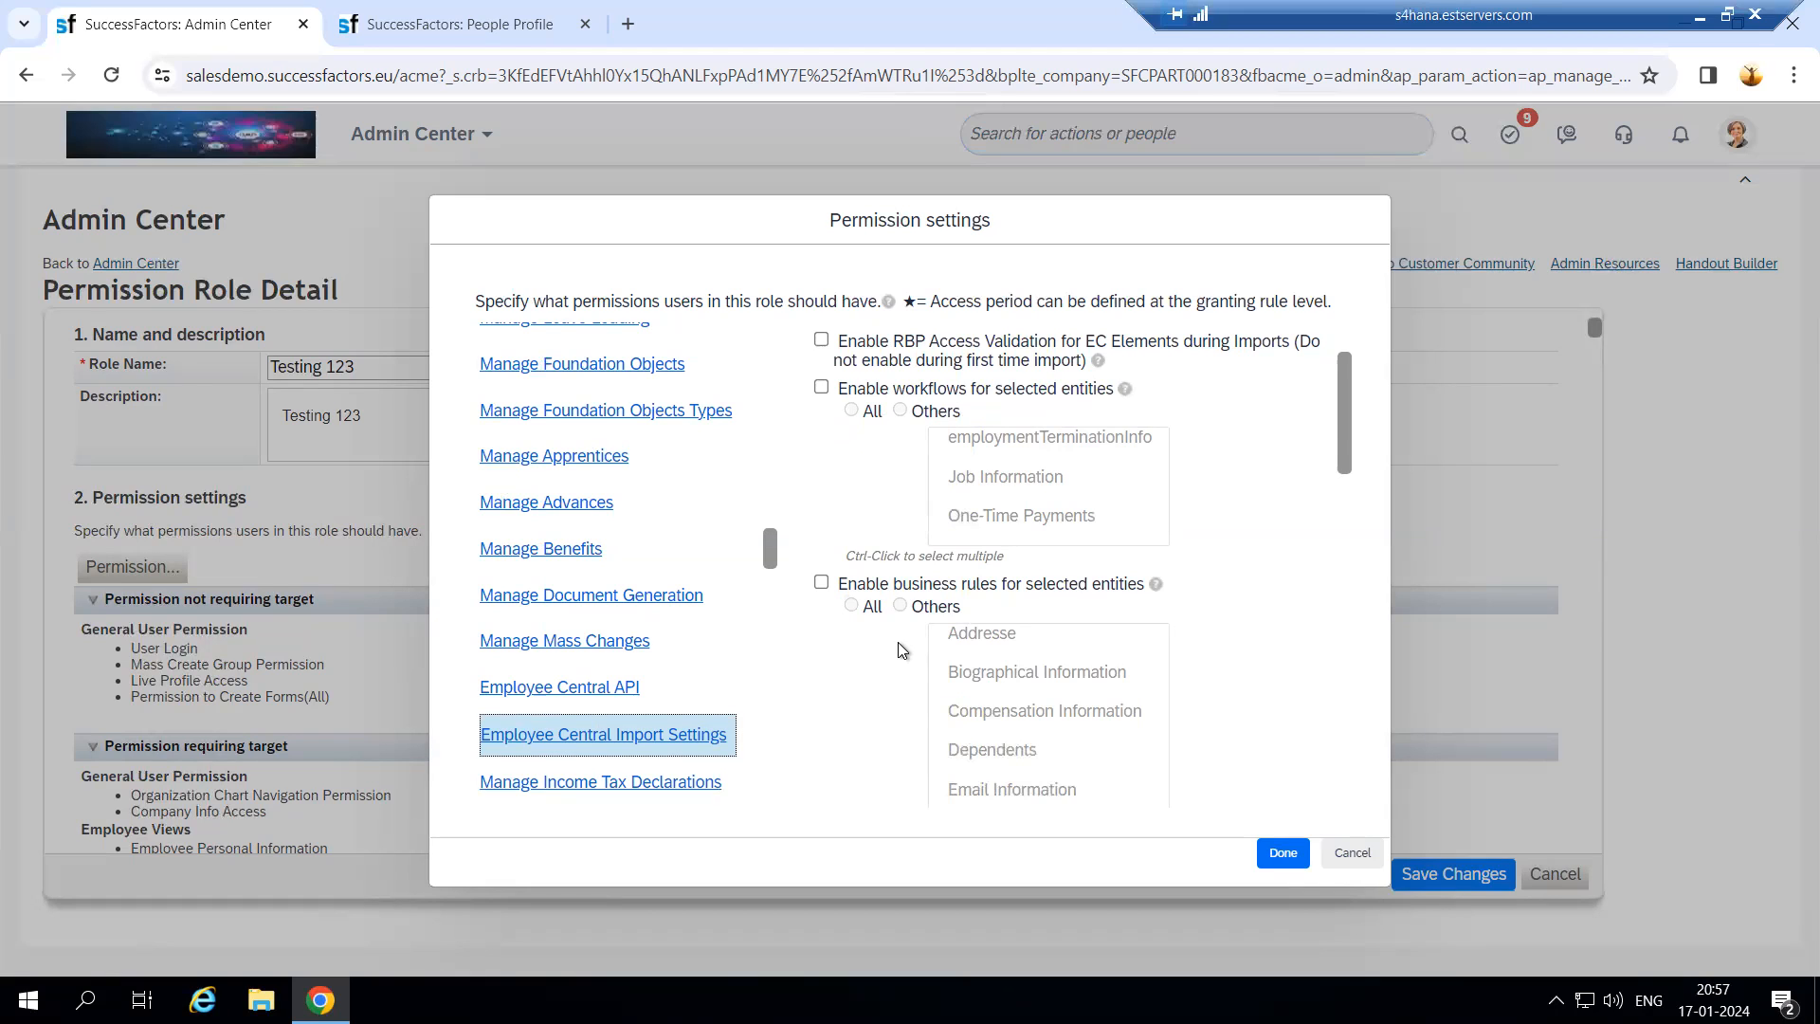
{"action": "scroll", "coordinate": [901, 650], "scroll_direction": "down", "scroll_amount": 1}
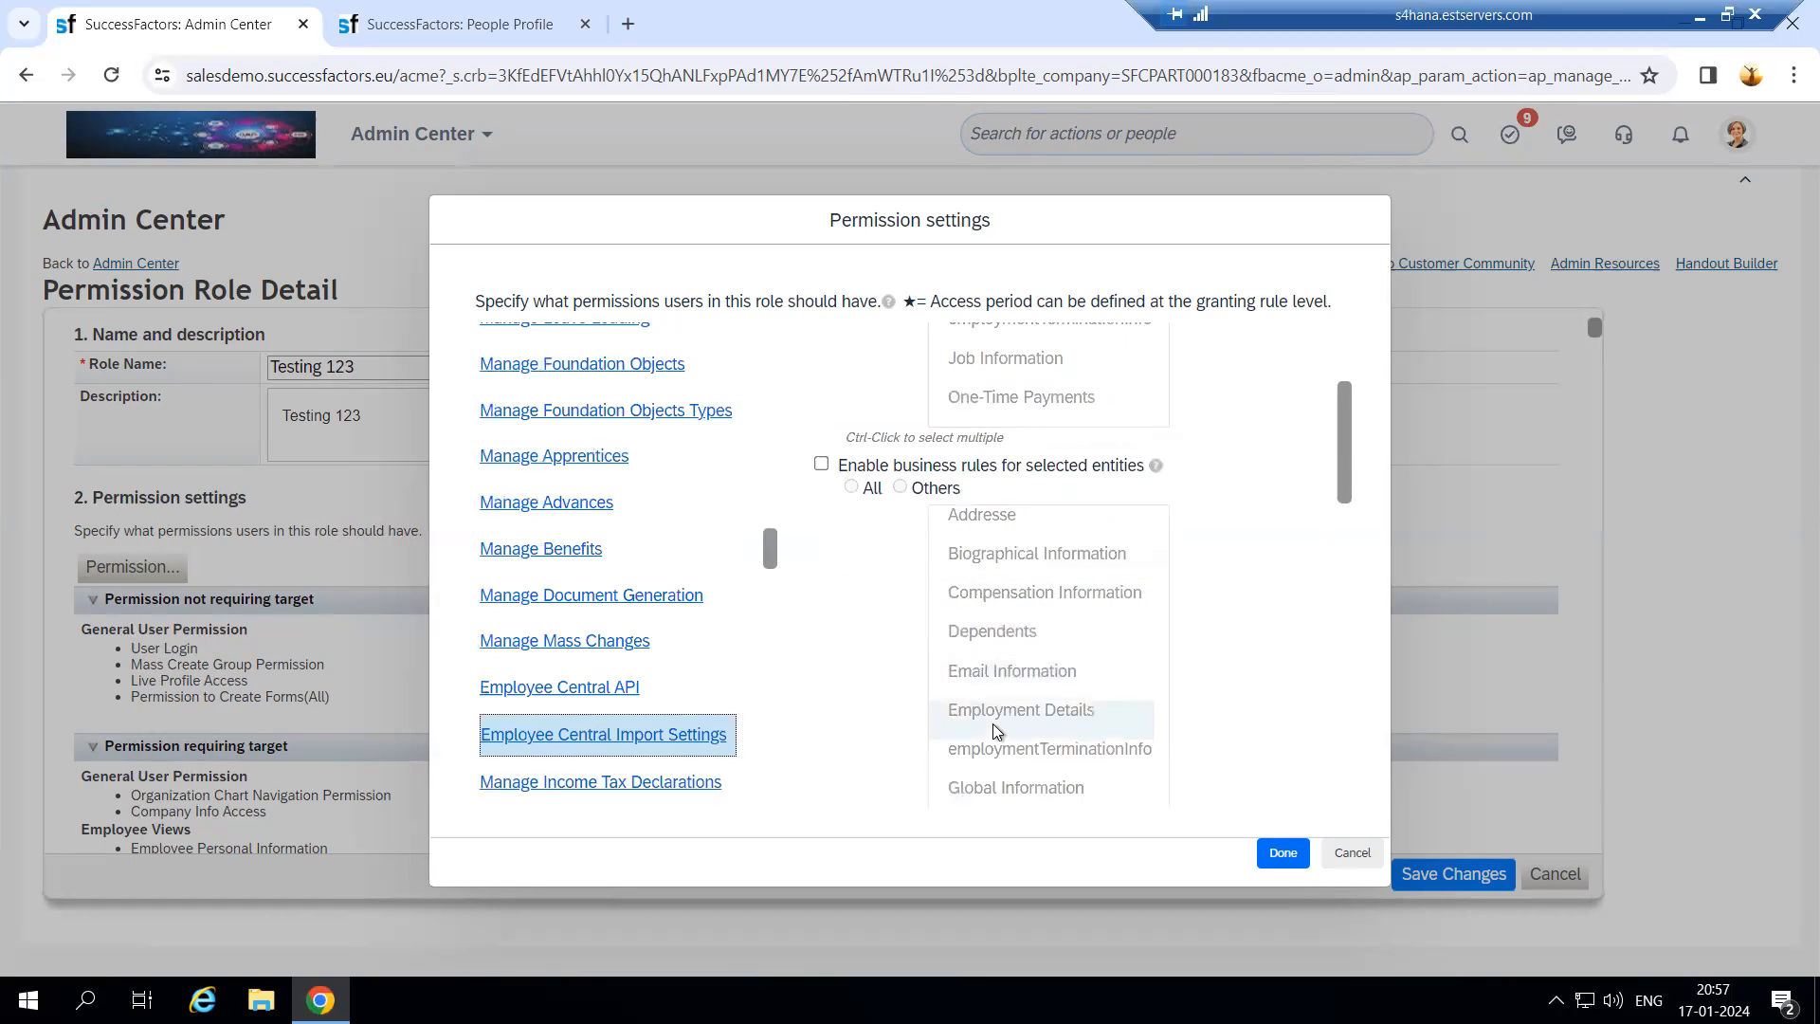
{"action": "scroll", "coordinate": [992, 708], "scroll_direction": "down", "scroll_amount": 1}
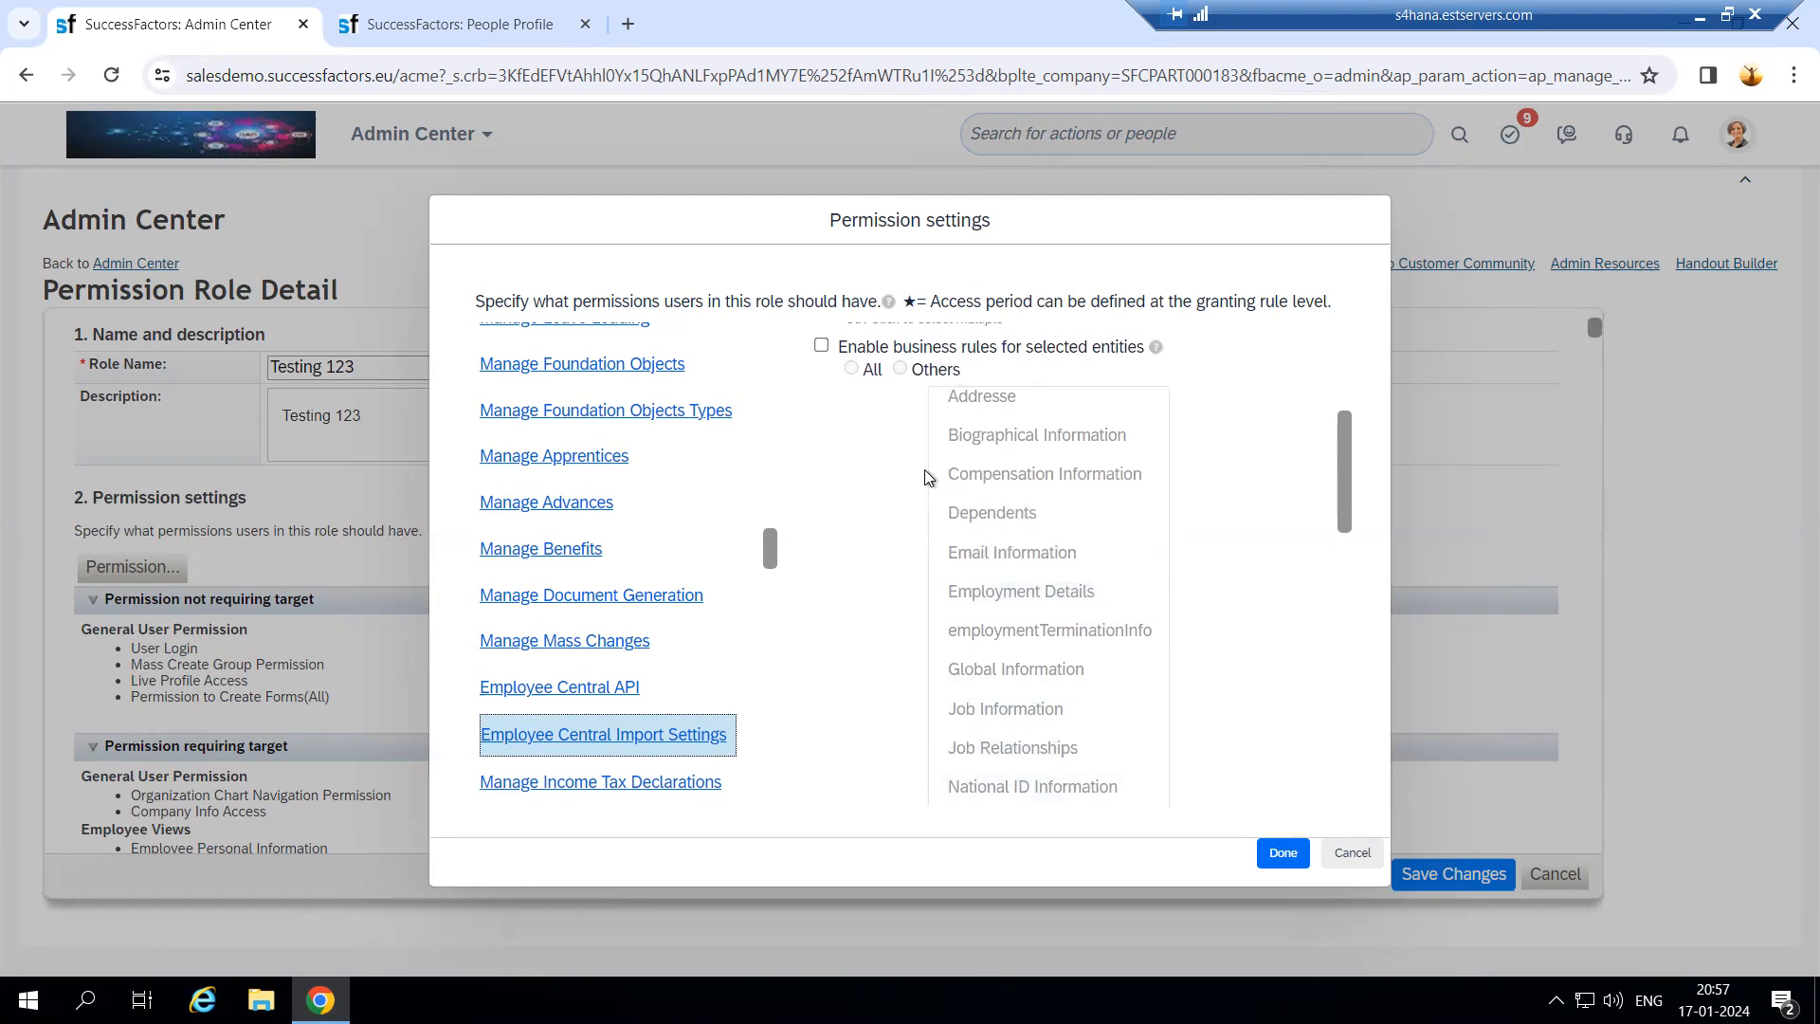
Step: Enable business rules for all entities in Employee Central Import Settings and review the remaining rule execution and forward propagation options
{"action": "scroll", "coordinate": [924, 469], "scroll_direction": "up", "scroll_amount": 1}
{"action": "left_click", "coordinate": [821, 464]}
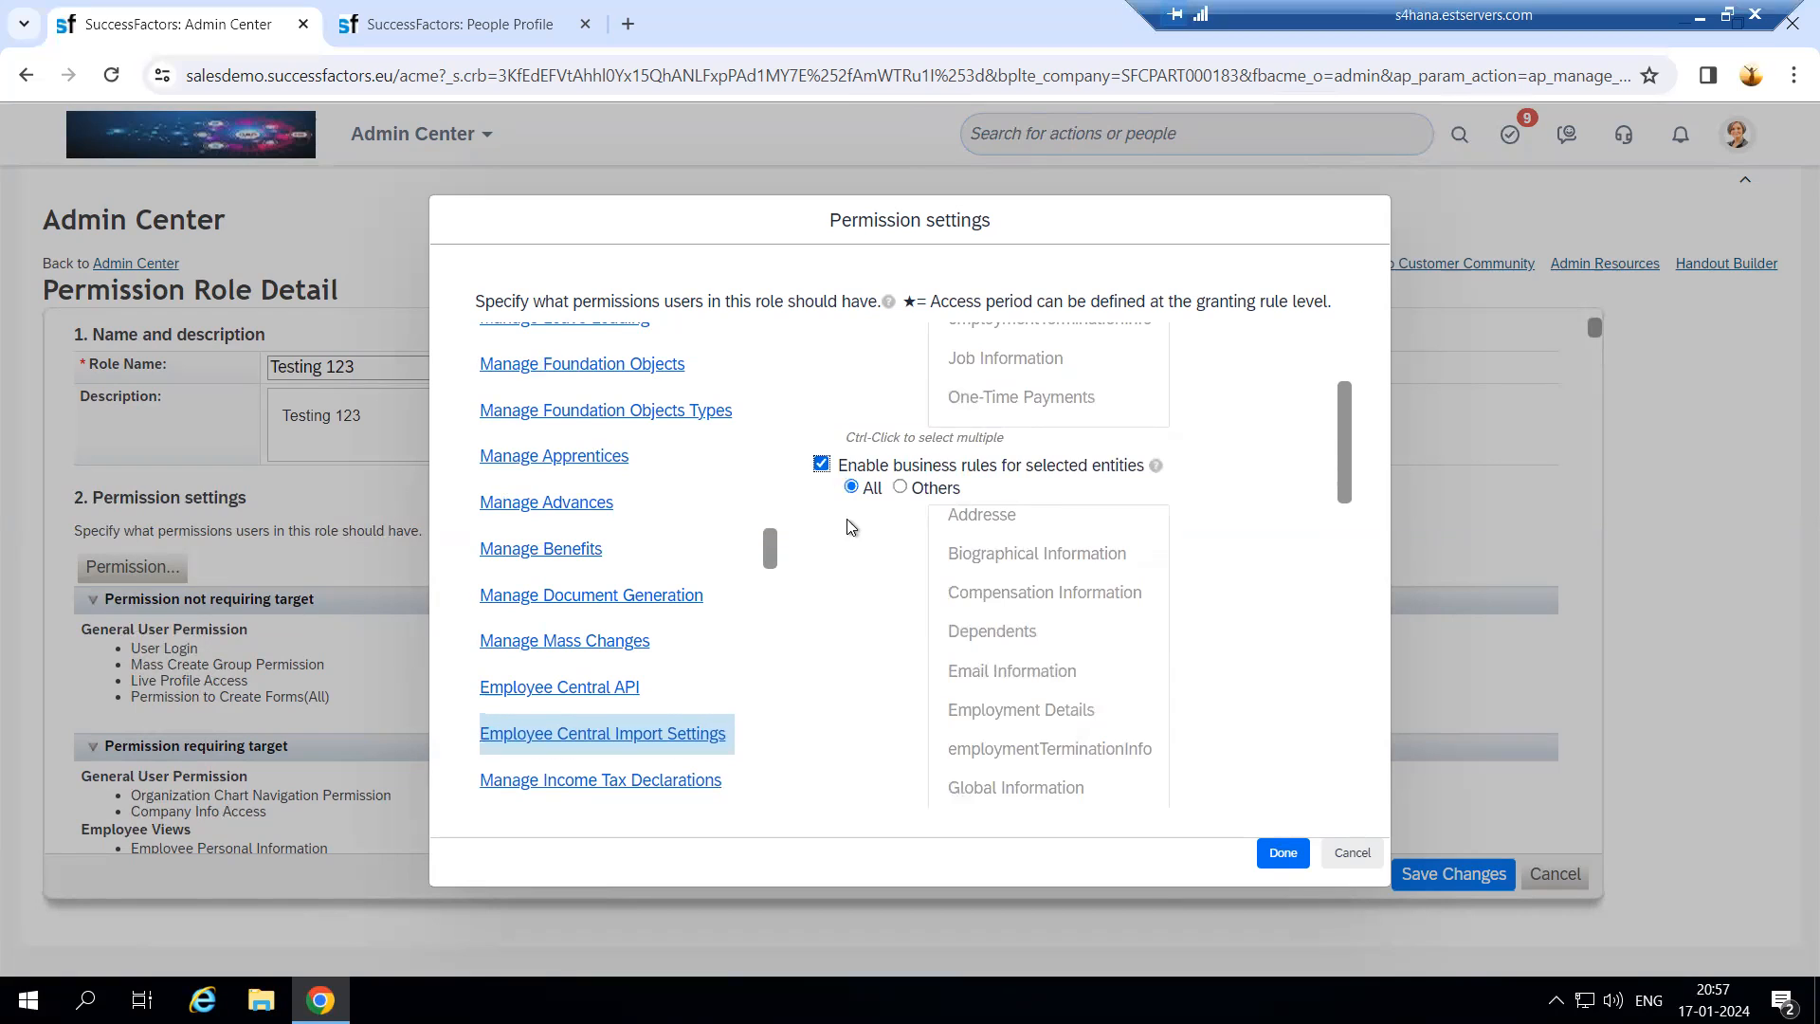
{"action": "scroll", "coordinate": [879, 572], "scroll_direction": "down", "scroll_amount": 3}
{"action": "scroll", "coordinate": [1027, 650], "scroll_direction": "down", "scroll_amount": 3}
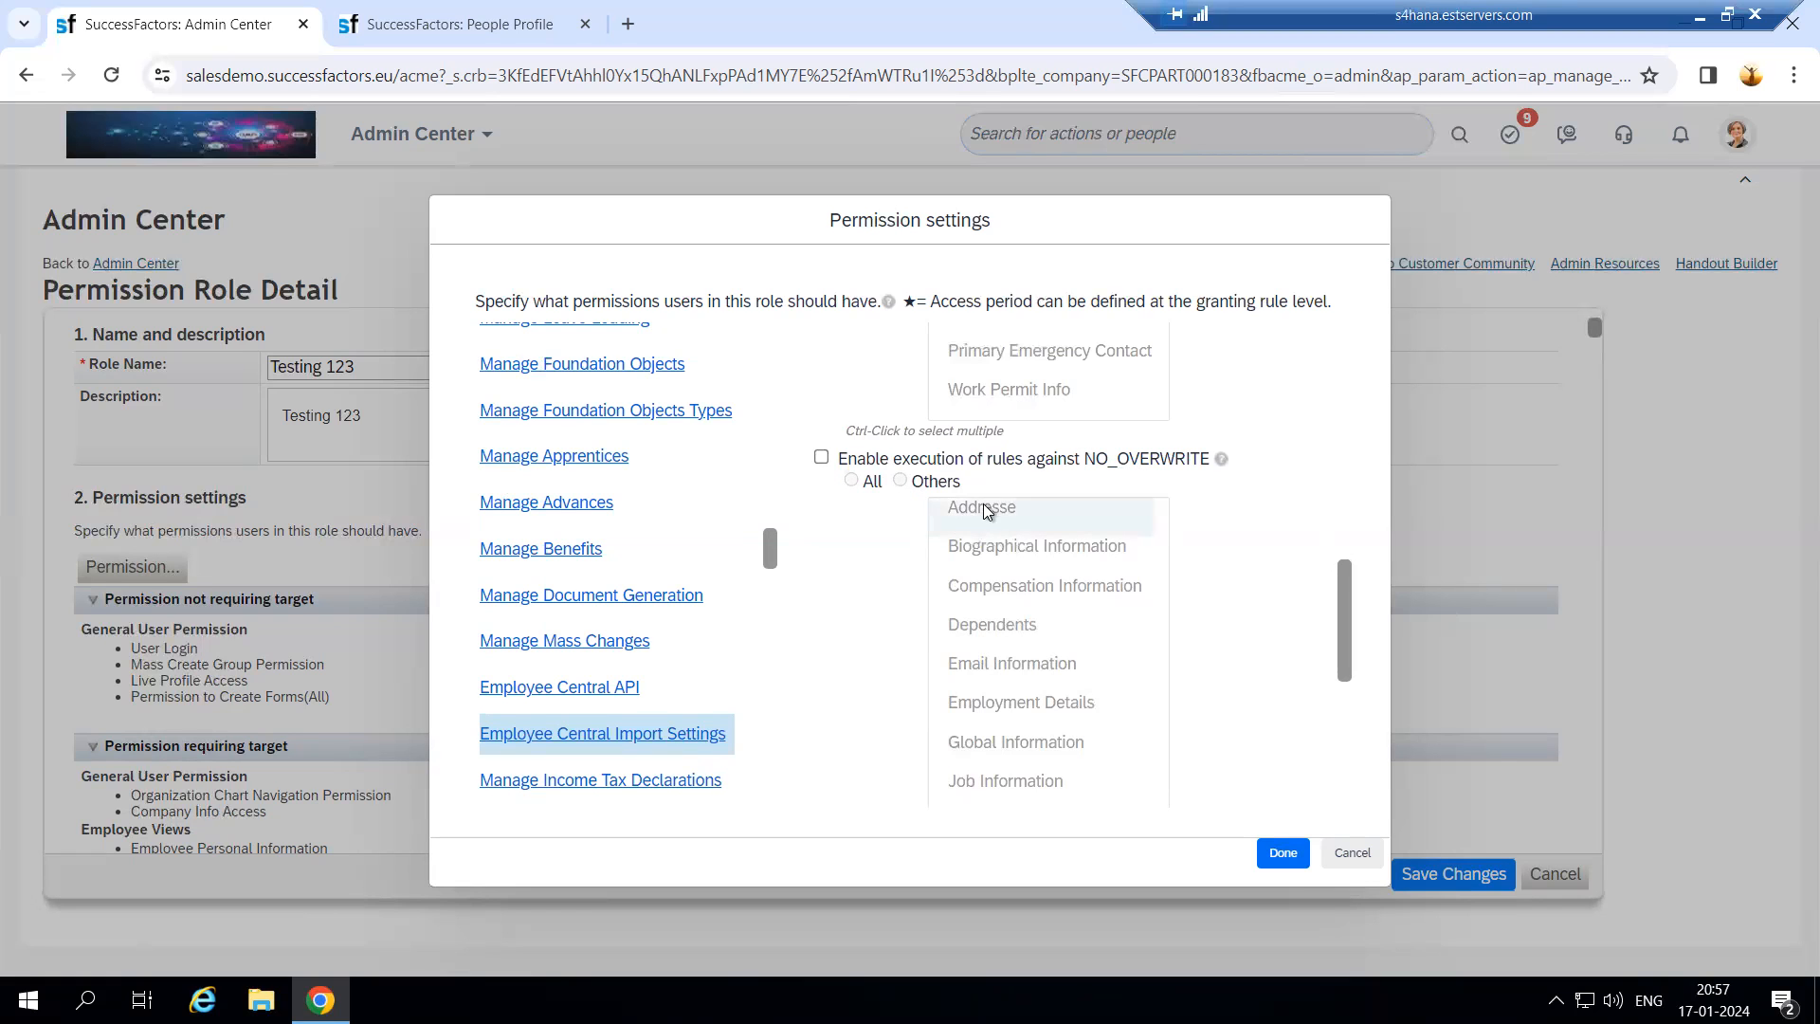
{"action": "scroll", "coordinate": [912, 714], "scroll_direction": "down", "scroll_amount": 5}
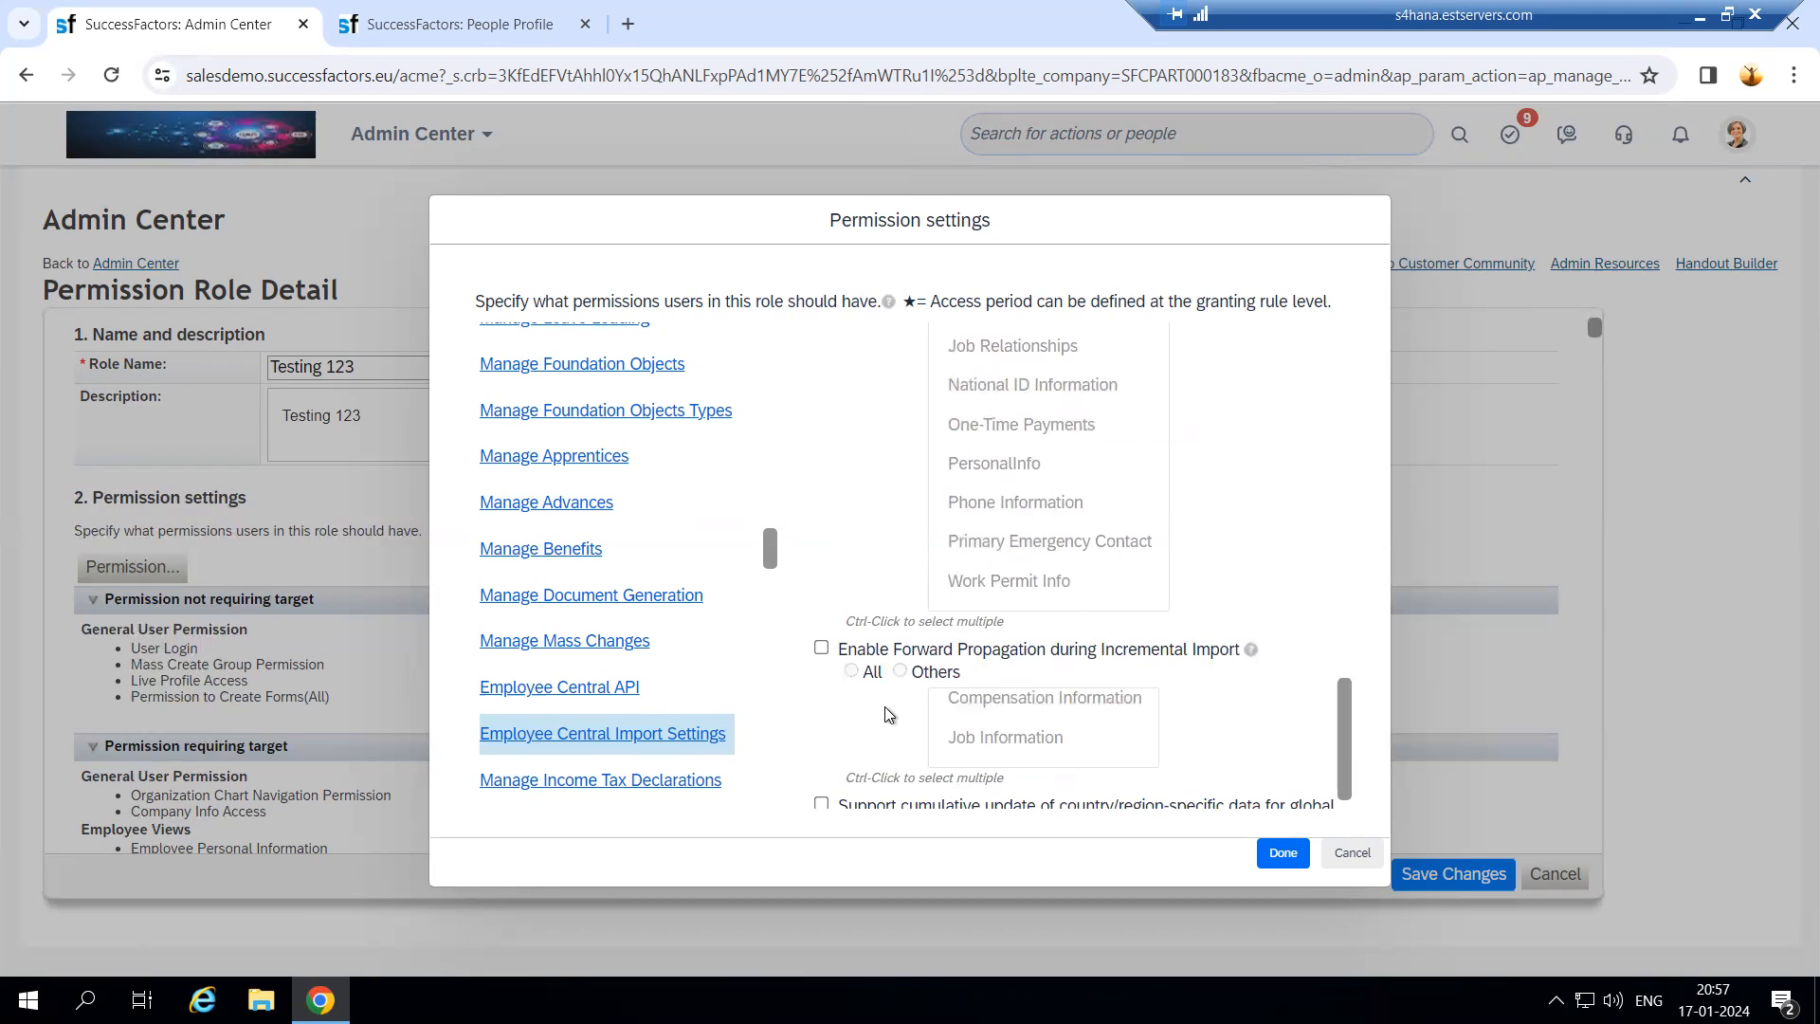
{"action": "scroll", "coordinate": [888, 713], "scroll_direction": "down", "scroll_amount": 1}
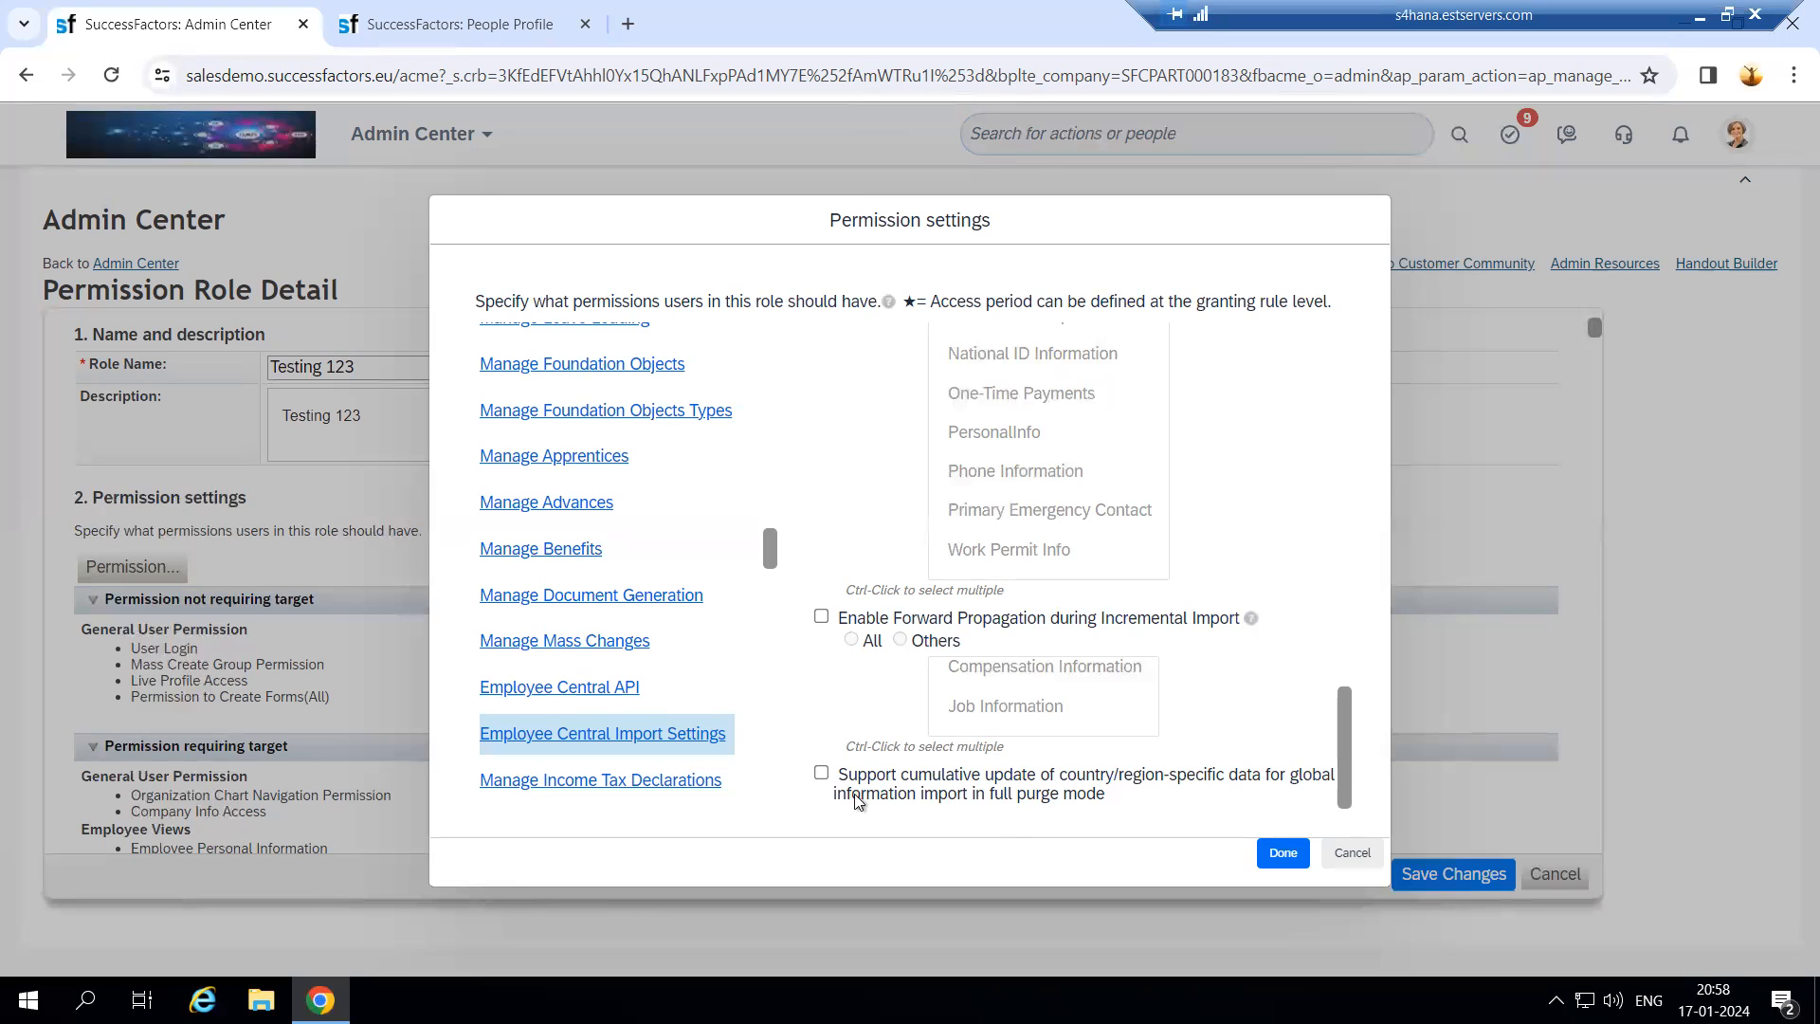
Step: Open the Manage Workflows and Manage Hires permissions and examine the workflow, rehire and configuration template options
{"action": "scroll", "coordinate": [543, 643], "scroll_direction": "down", "scroll_amount": 3}
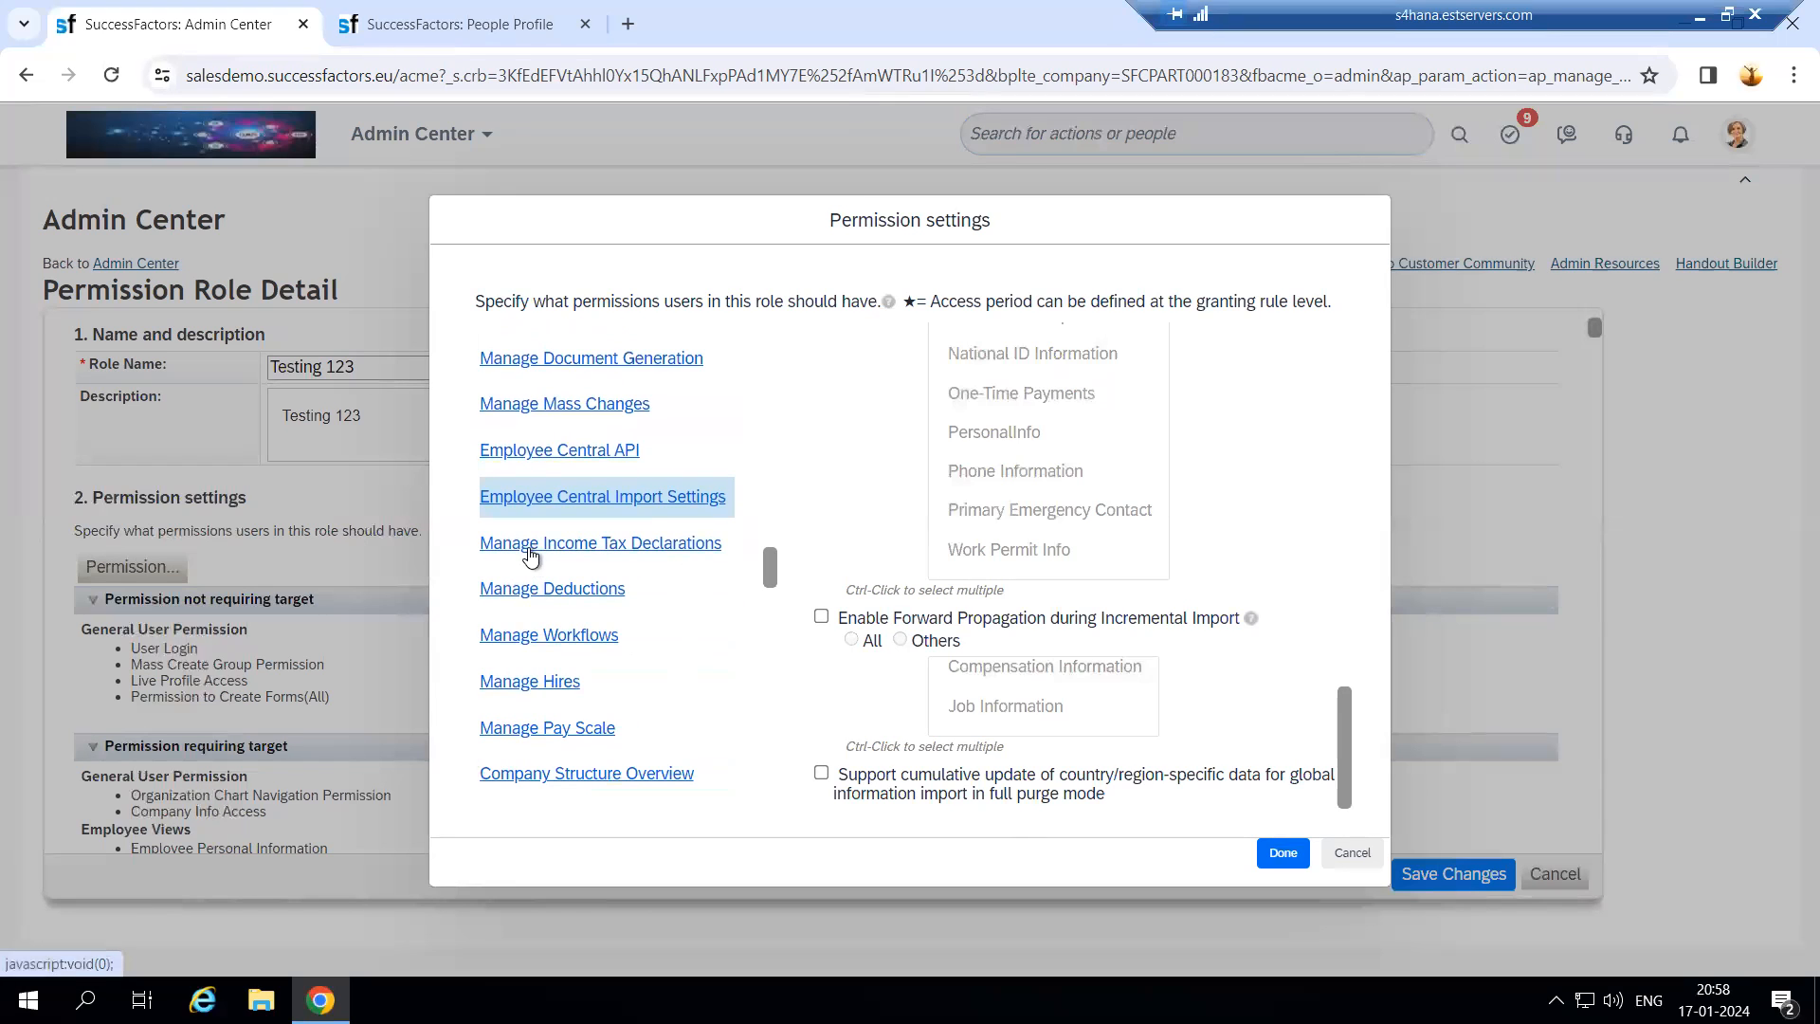
{"action": "left_click", "coordinate": [571, 640]}
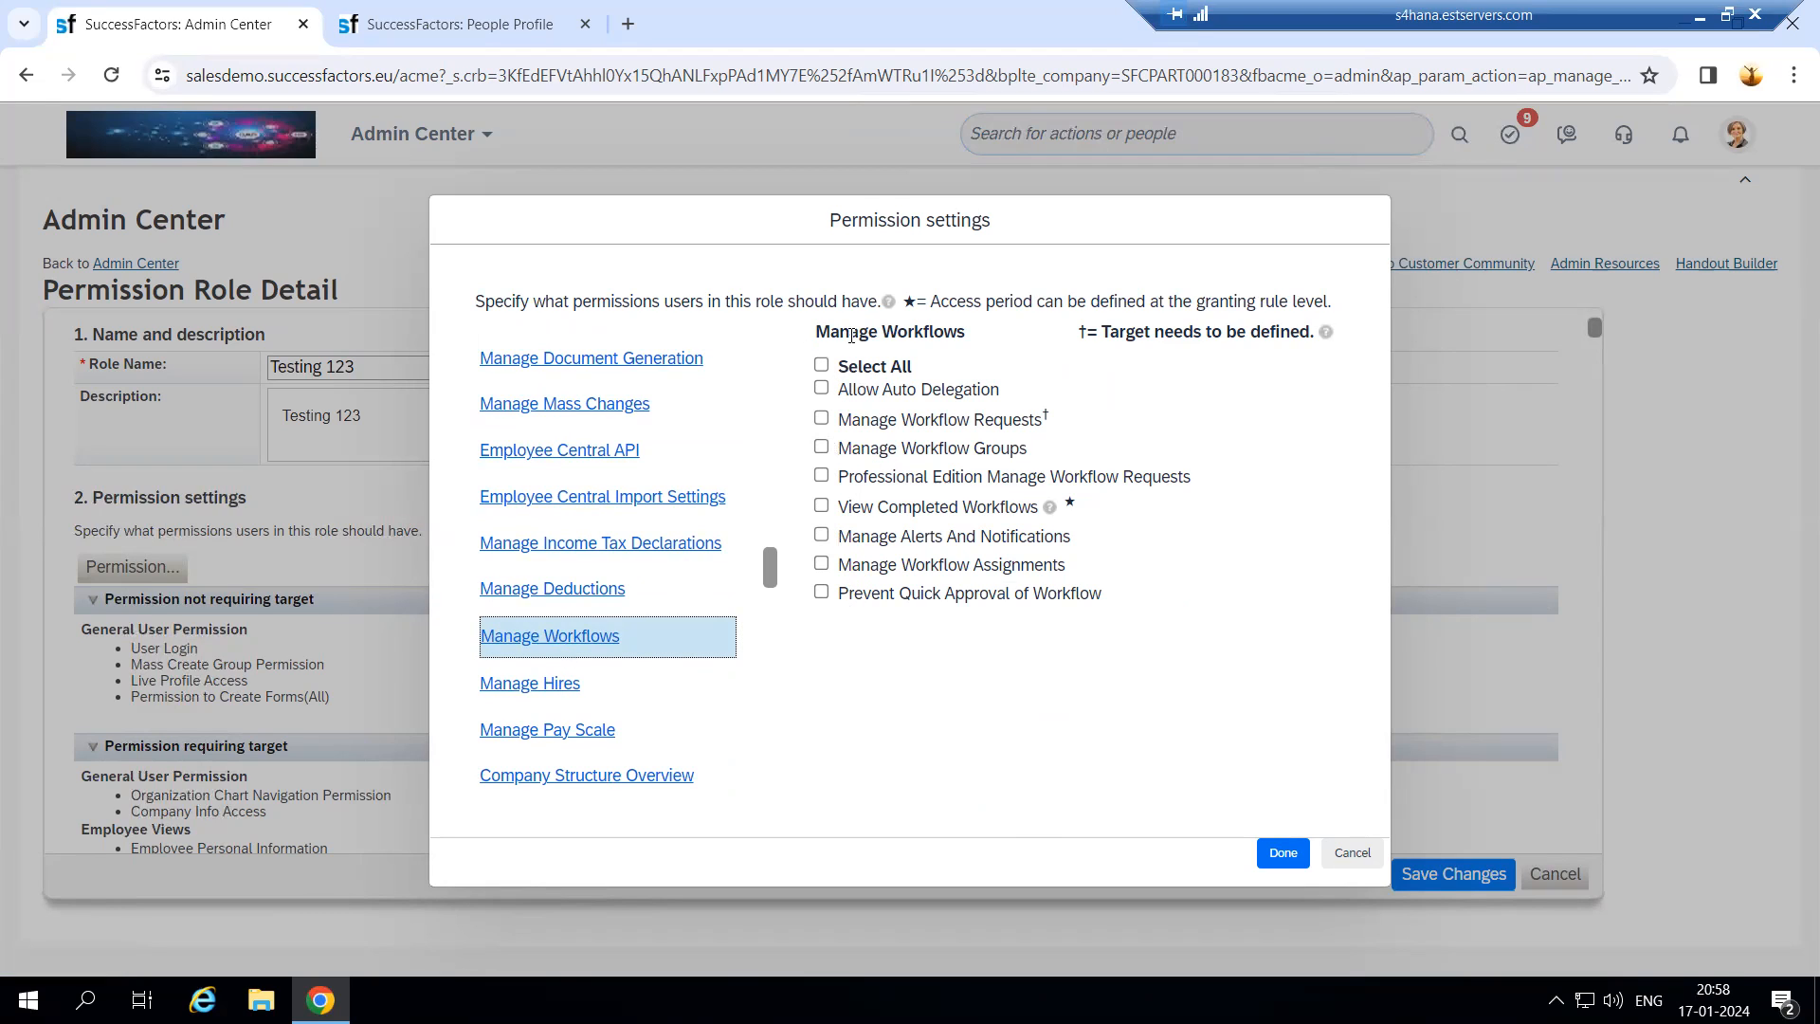
{"action": "scroll", "coordinate": [569, 654], "scroll_direction": "down", "scroll_amount": 1}
{"action": "left_click", "coordinate": [550, 571]}
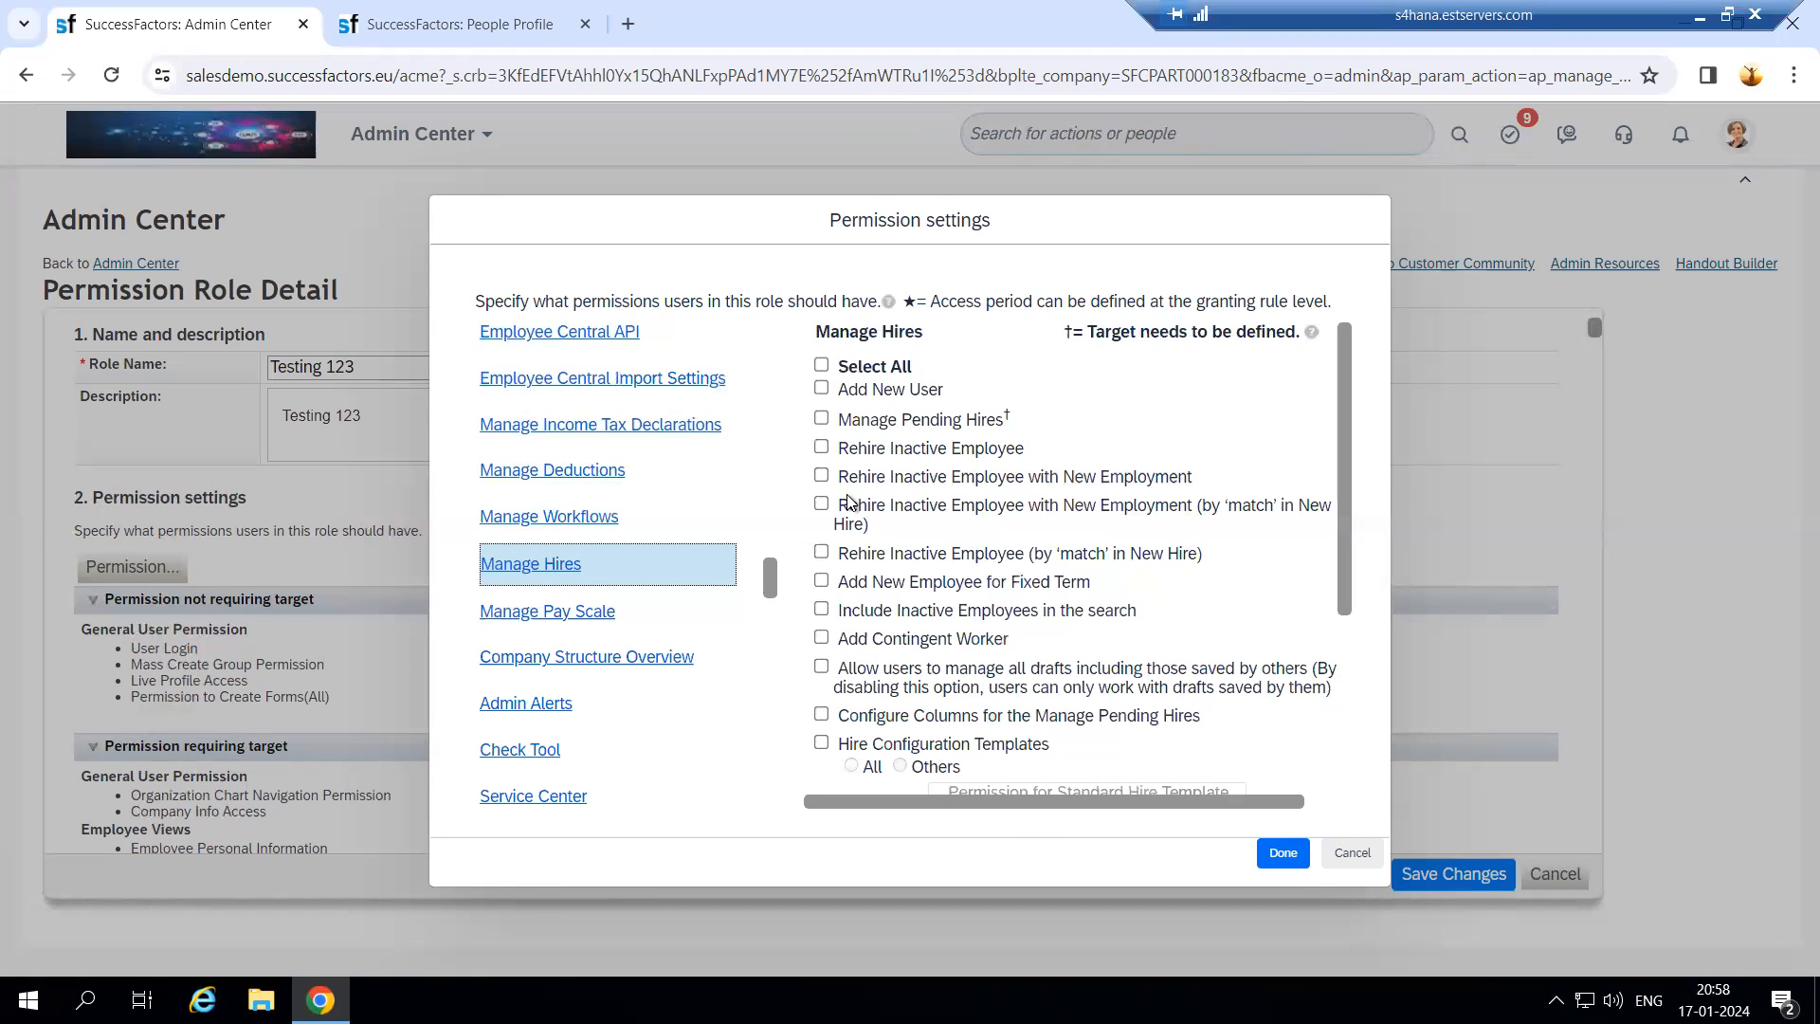
{"action": "scroll", "coordinate": [937, 703], "scroll_direction": "down", "scroll_amount": 1}
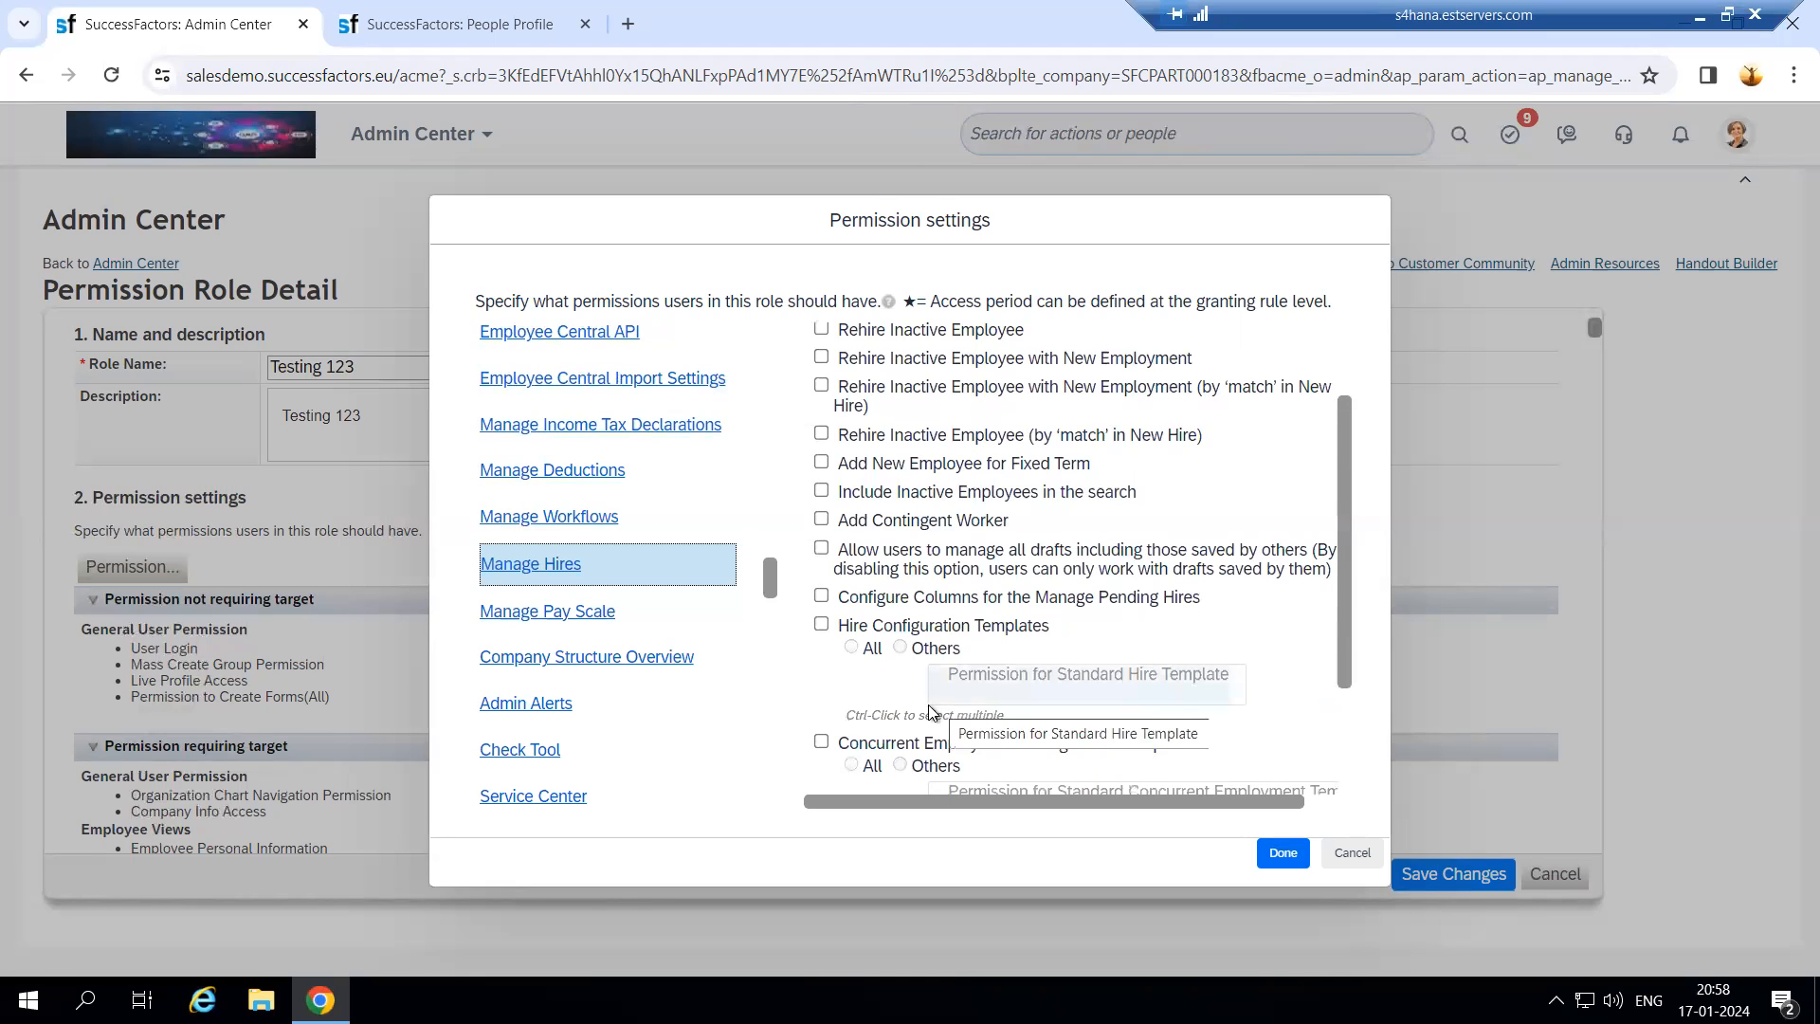
{"action": "scroll", "coordinate": [929, 703], "scroll_direction": "down", "scroll_amount": 2}
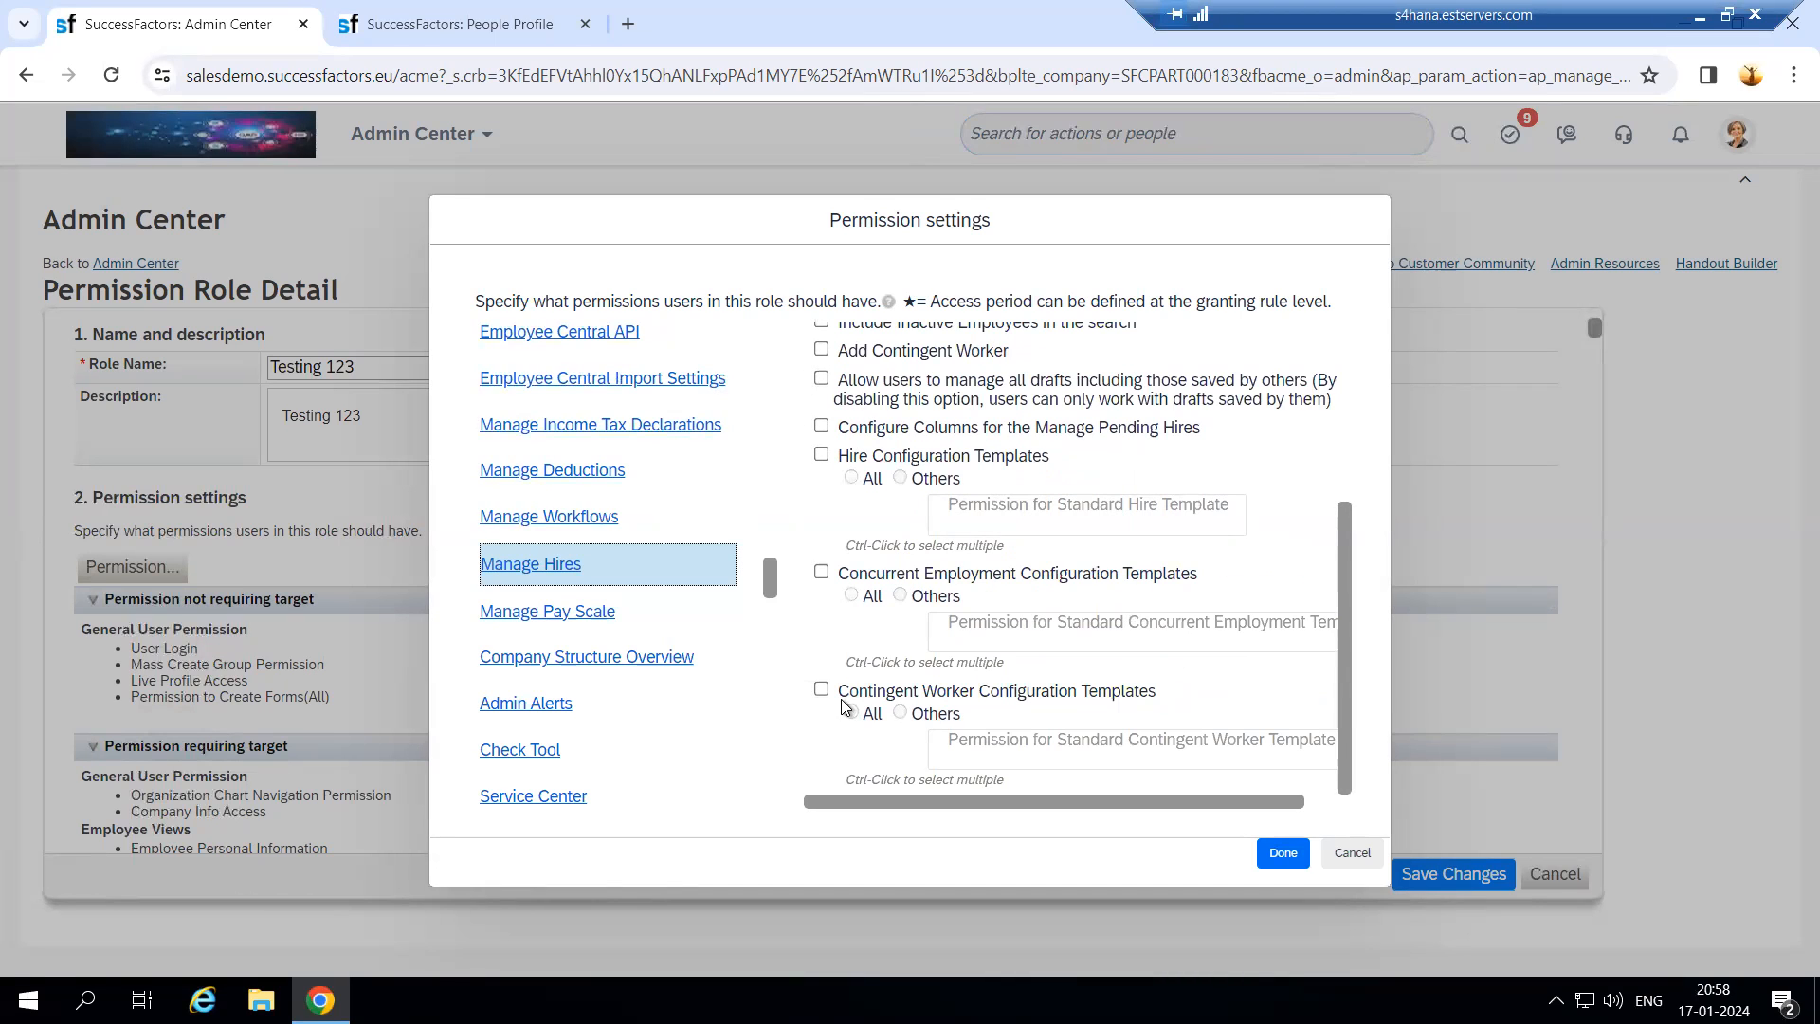
{"action": "scroll", "coordinate": [909, 703], "scroll_direction": "up", "scroll_amount": 1}
{"action": "scroll", "coordinate": [901, 700], "scroll_direction": "down", "scroll_amount": 1}
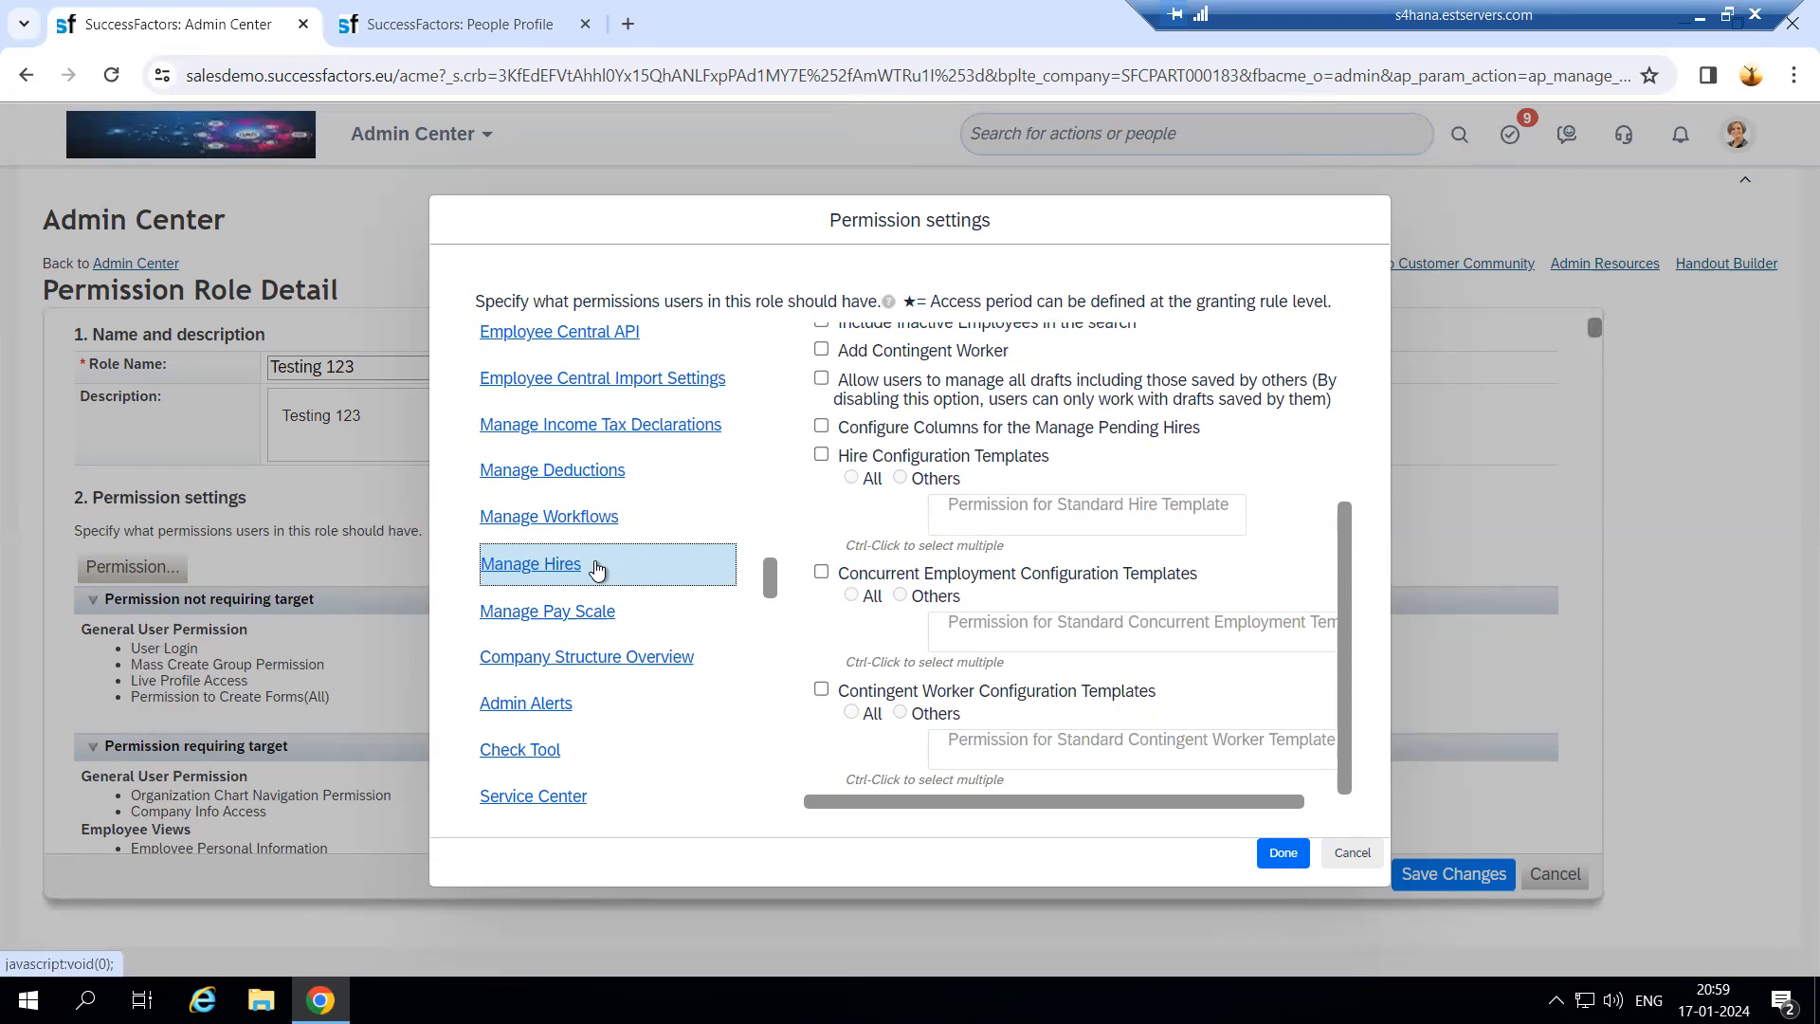
Step: Open the Admin Alerts permissions and examine their options
{"action": "scroll", "coordinate": [602, 569], "scroll_direction": "up", "scroll_amount": 1}
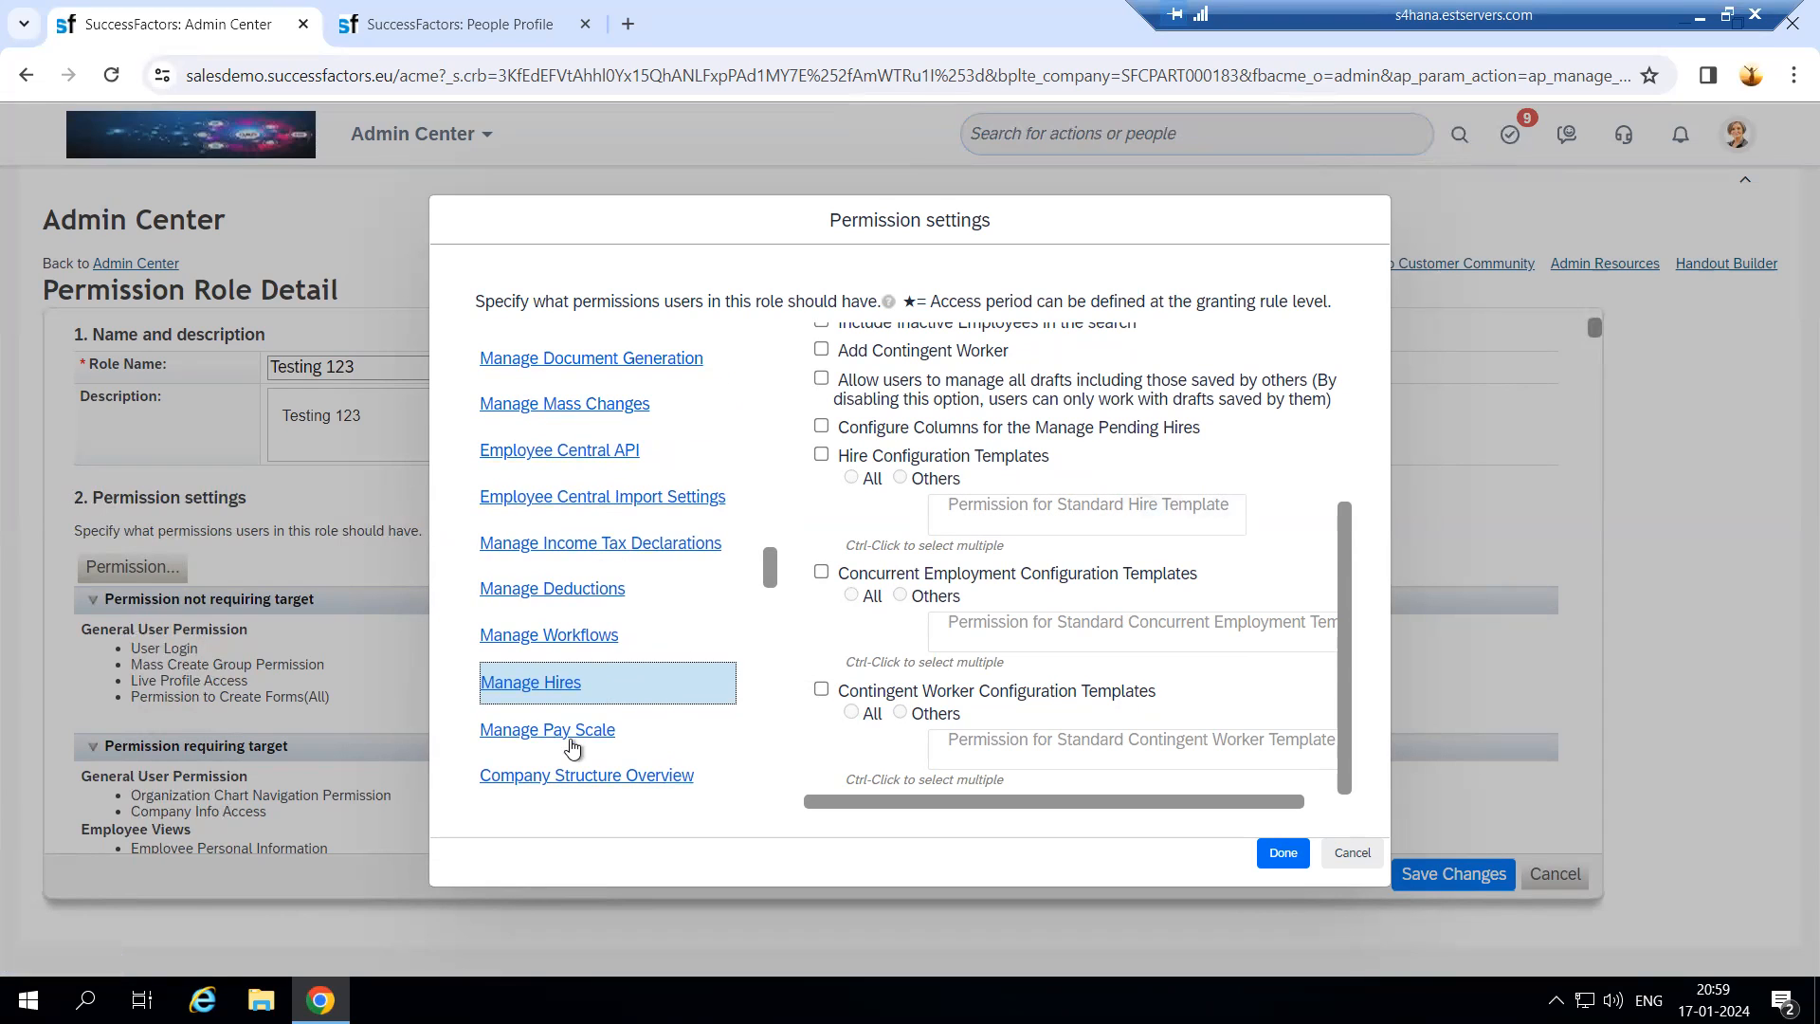
{"action": "scroll", "coordinate": [574, 749], "scroll_direction": "down", "scroll_amount": 2}
{"action": "left_click", "coordinate": [580, 539]}
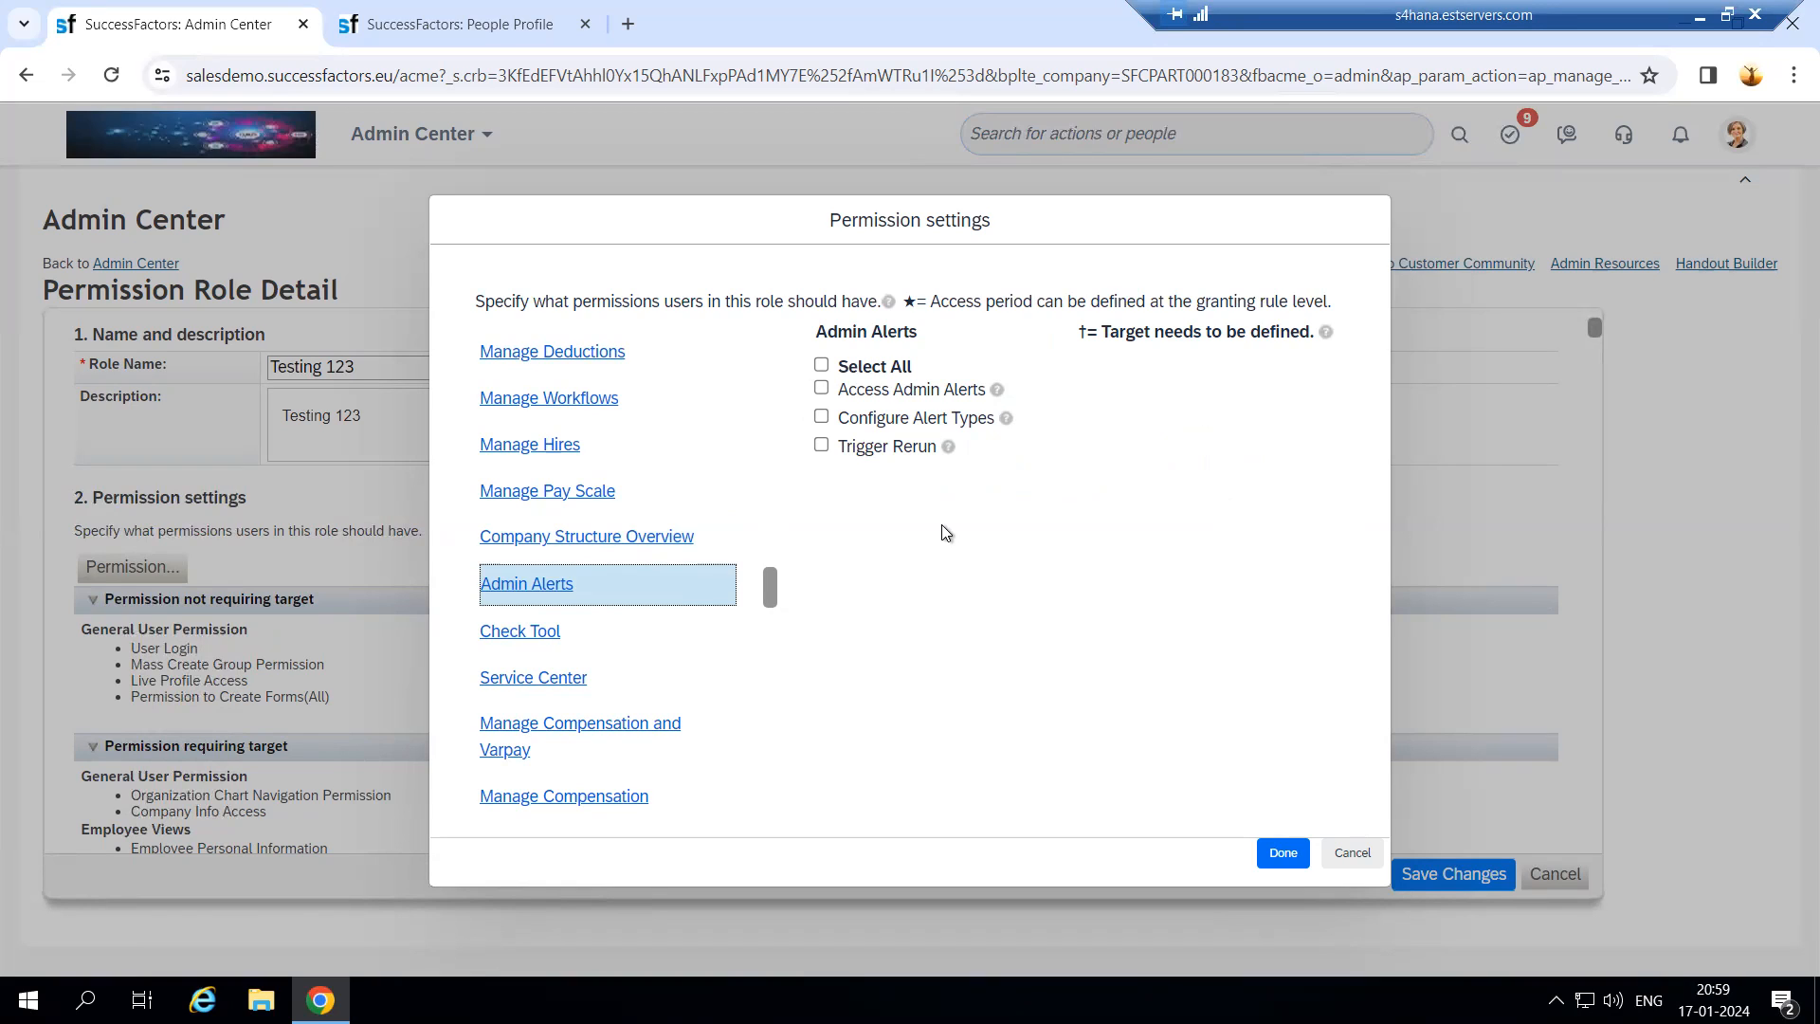
Step: Look through the compensation, recruiting, document and system categories, and examine the Manage User permissions
{"action": "scroll", "coordinate": [603, 589], "scroll_direction": "down", "scroll_amount": 1}
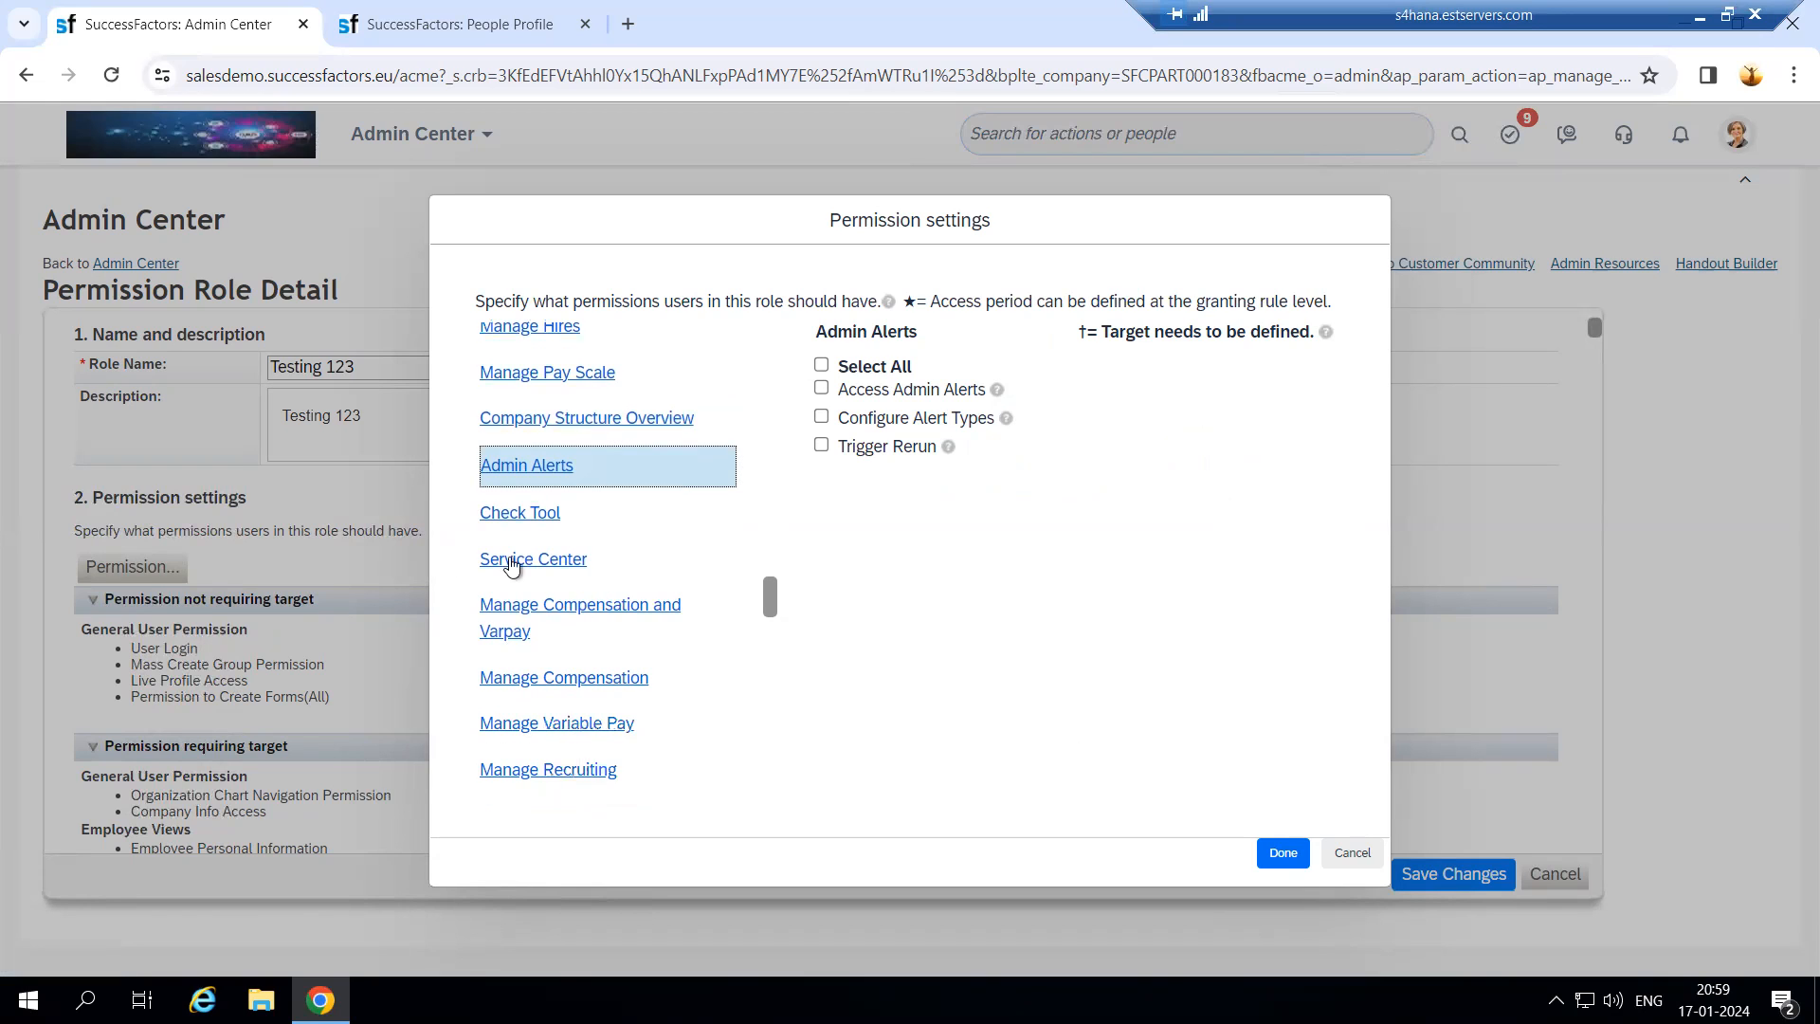
{"action": "scroll", "coordinate": [539, 716], "scroll_direction": "down", "scroll_amount": 1}
{"action": "scroll", "coordinate": [532, 679], "scroll_direction": "down", "scroll_amount": 2}
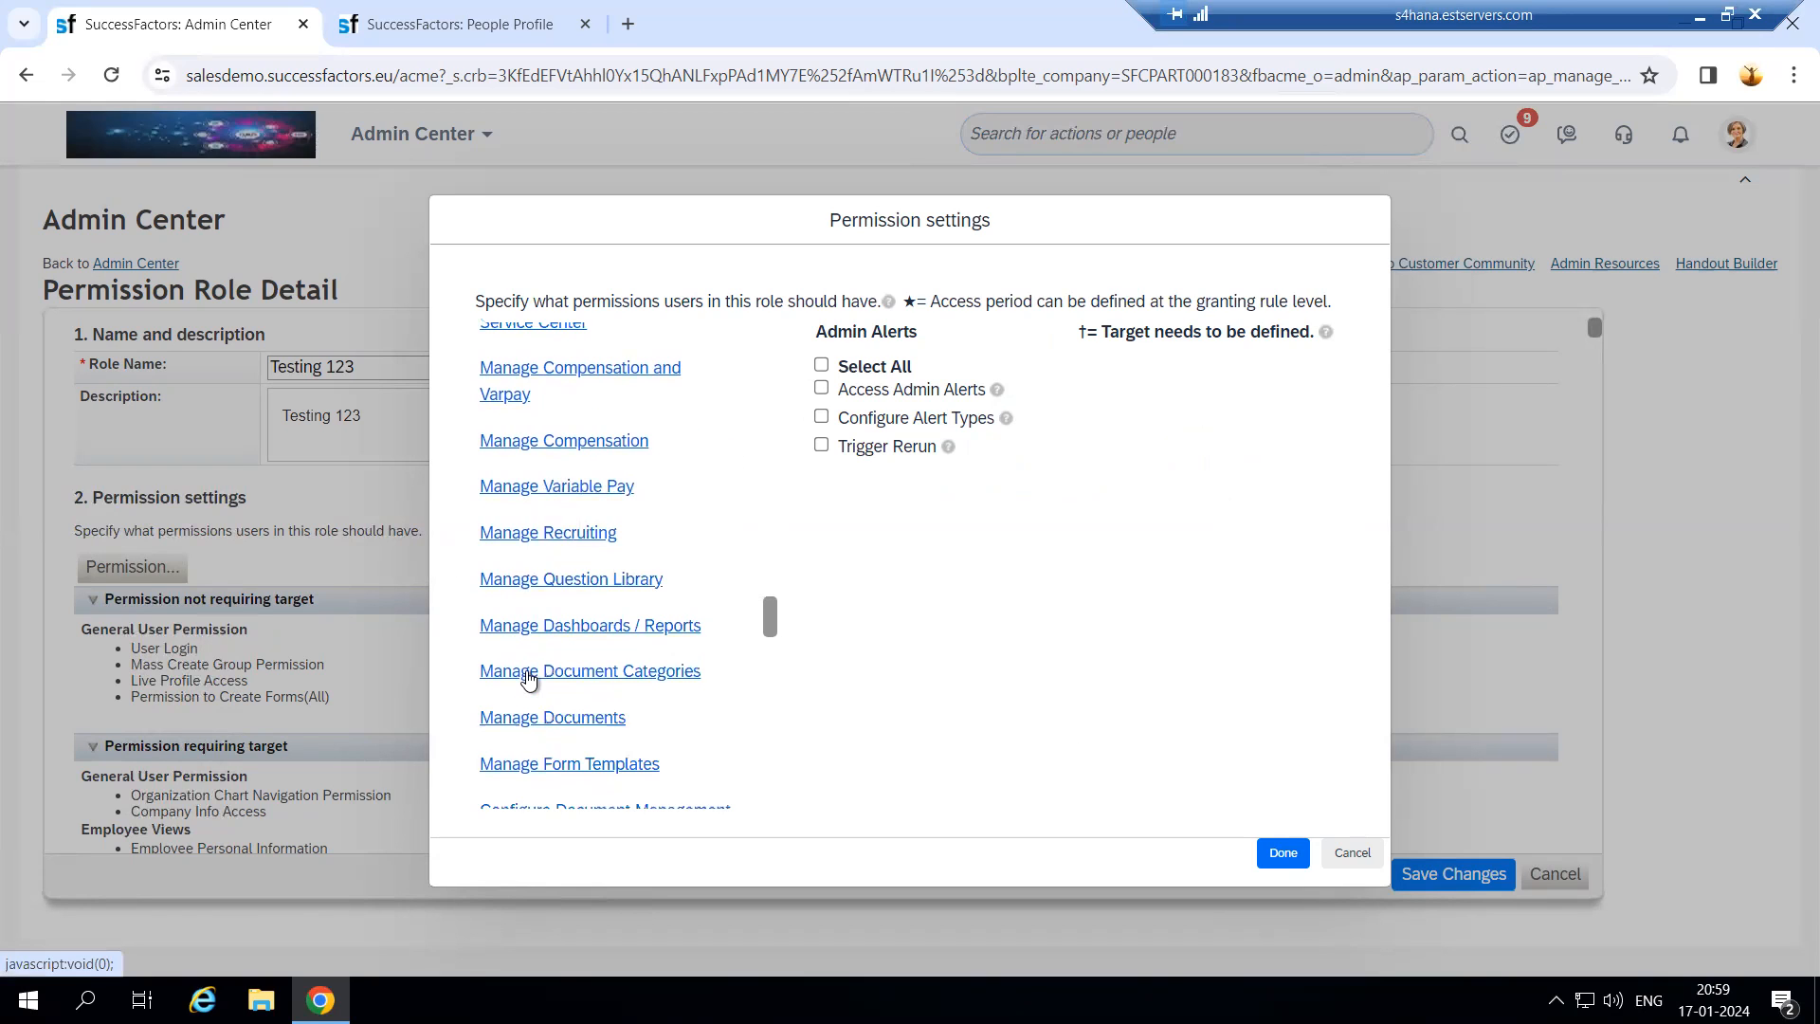
{"action": "scroll", "coordinate": [523, 722], "scroll_direction": "down", "scroll_amount": 2}
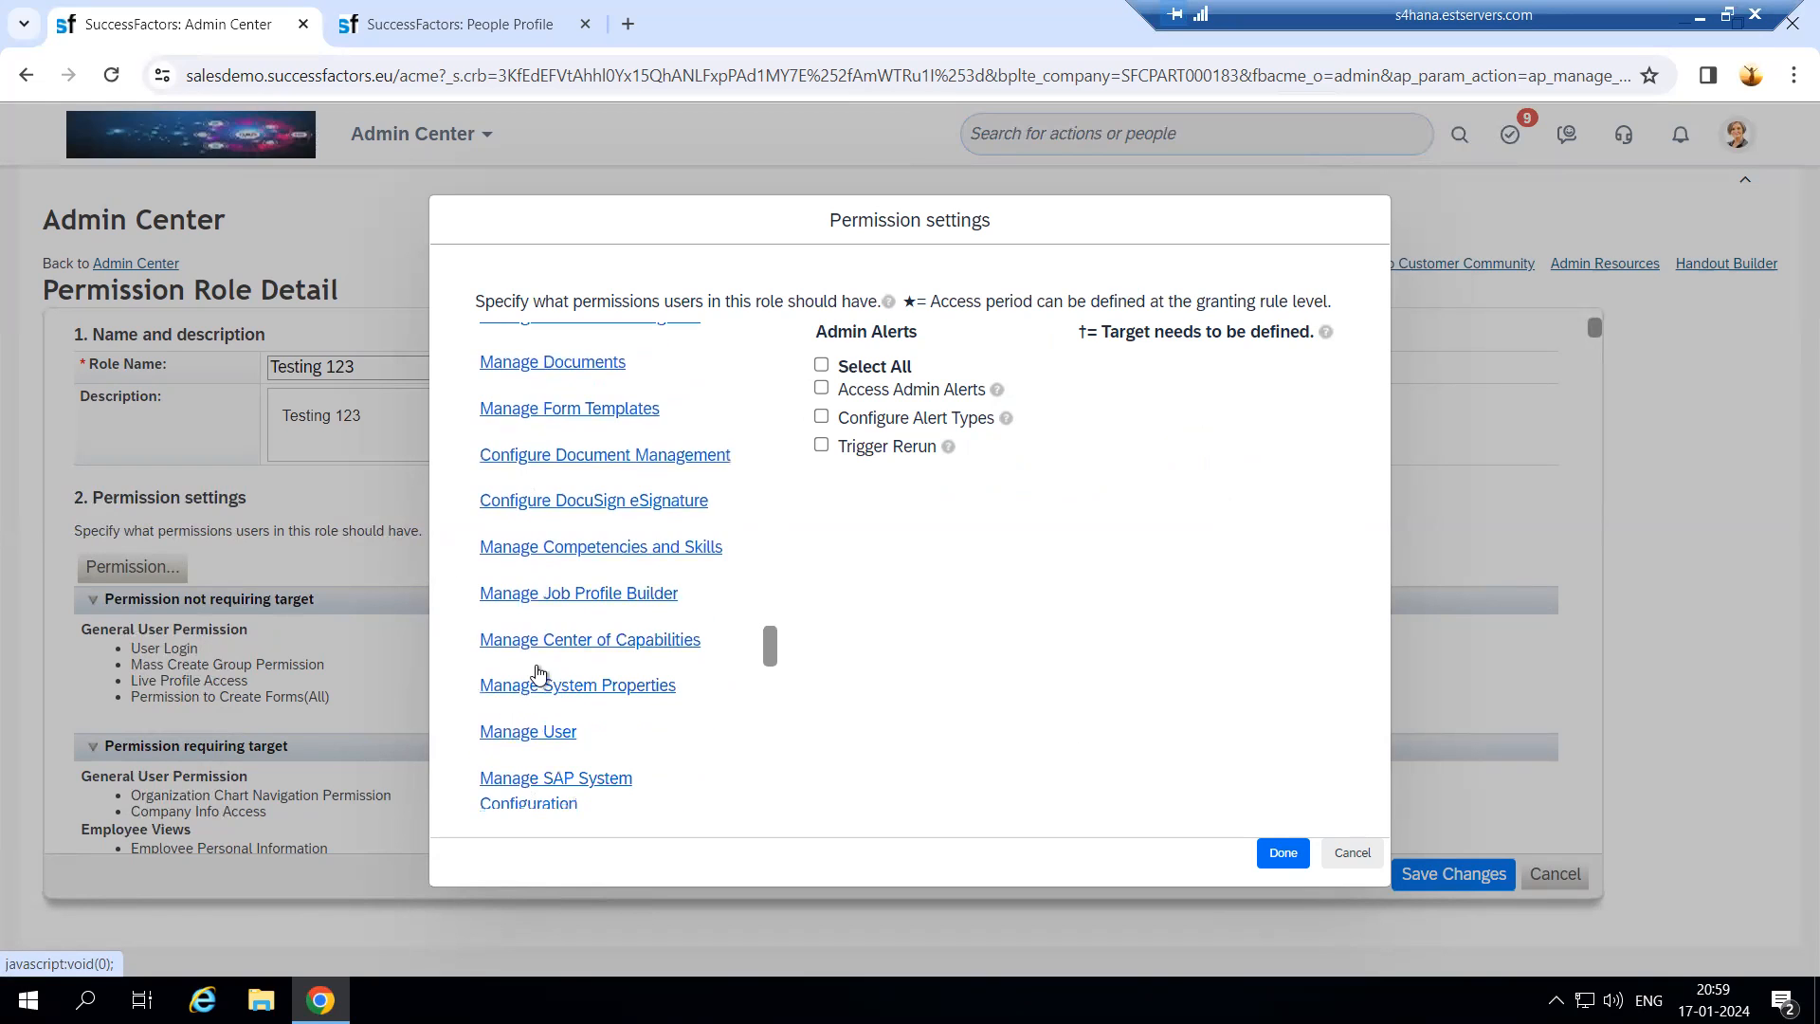
{"action": "scroll", "coordinate": [531, 728], "scroll_direction": "down", "scroll_amount": 1}
{"action": "left_click", "coordinate": [543, 616]}
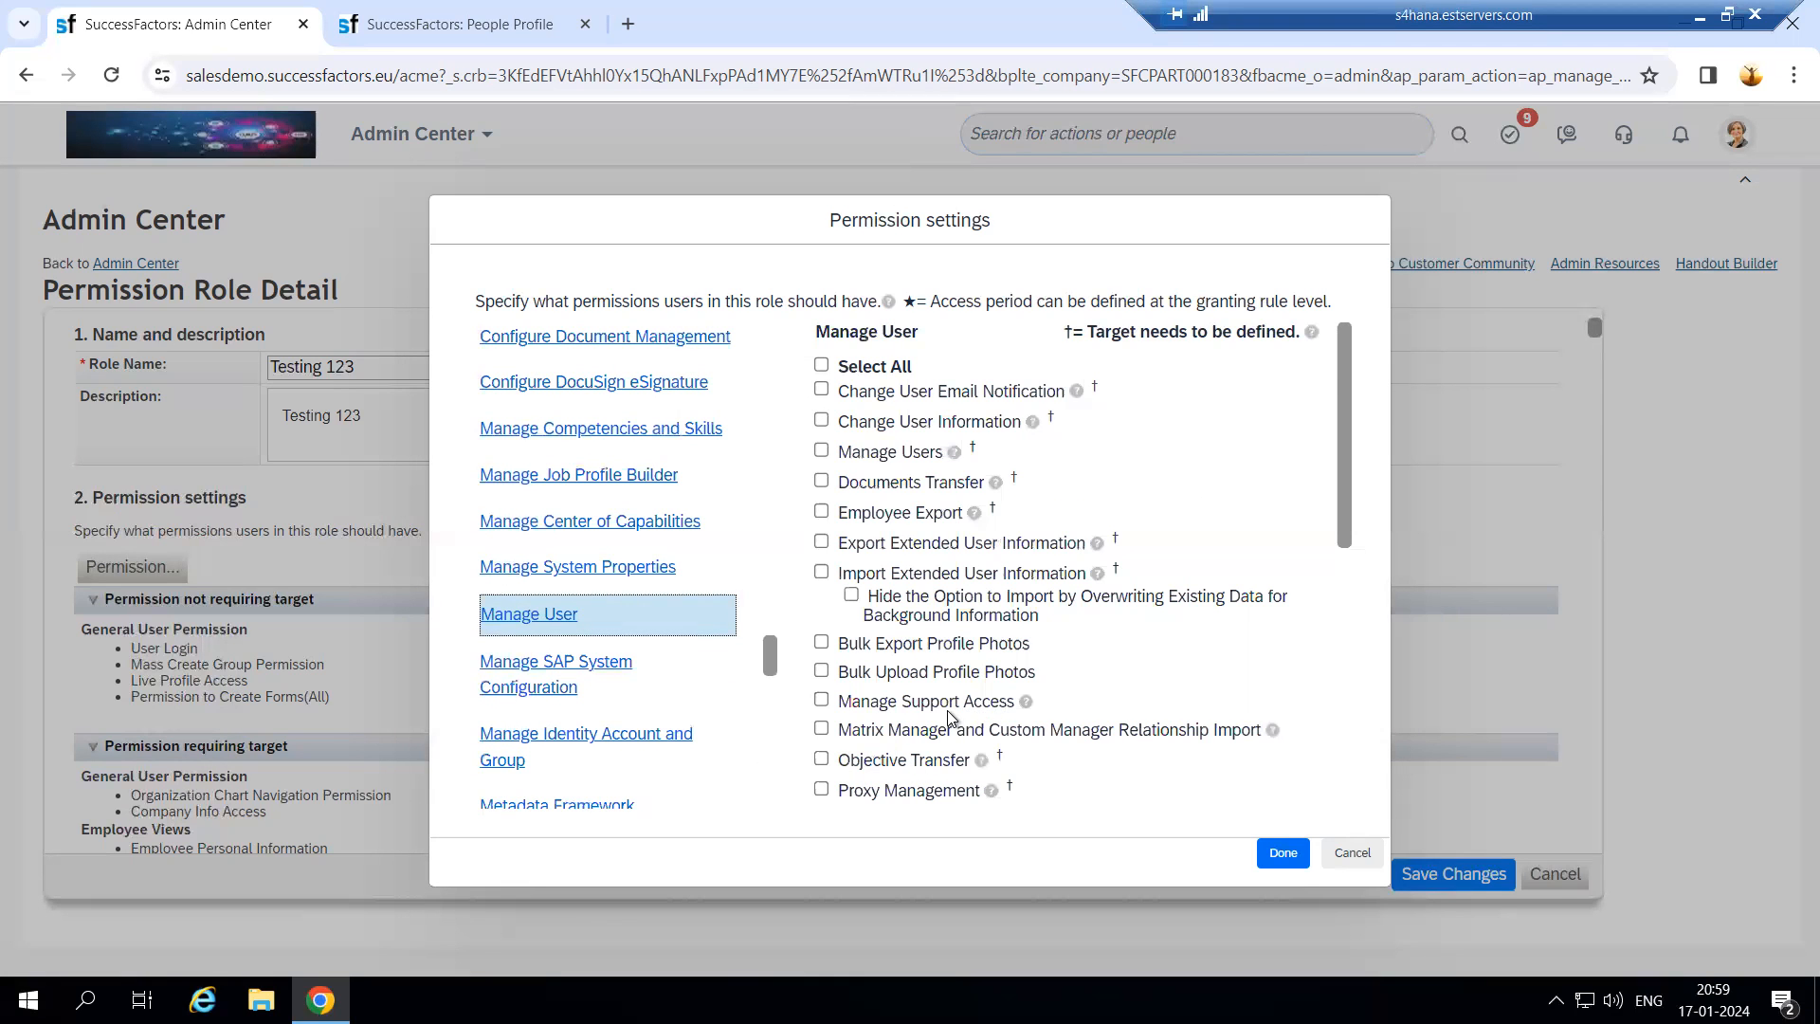
{"action": "scroll", "coordinate": [950, 717], "scroll_direction": "down", "scroll_amount": 1}
{"action": "scroll", "coordinate": [948, 740], "scroll_direction": "down", "scroll_amount": 1}
{"action": "scroll", "coordinate": [925, 777], "scroll_direction": "up", "scroll_amount": 2}
{"action": "scroll", "coordinate": [634, 704], "scroll_direction": "down", "scroll_amount": 2}
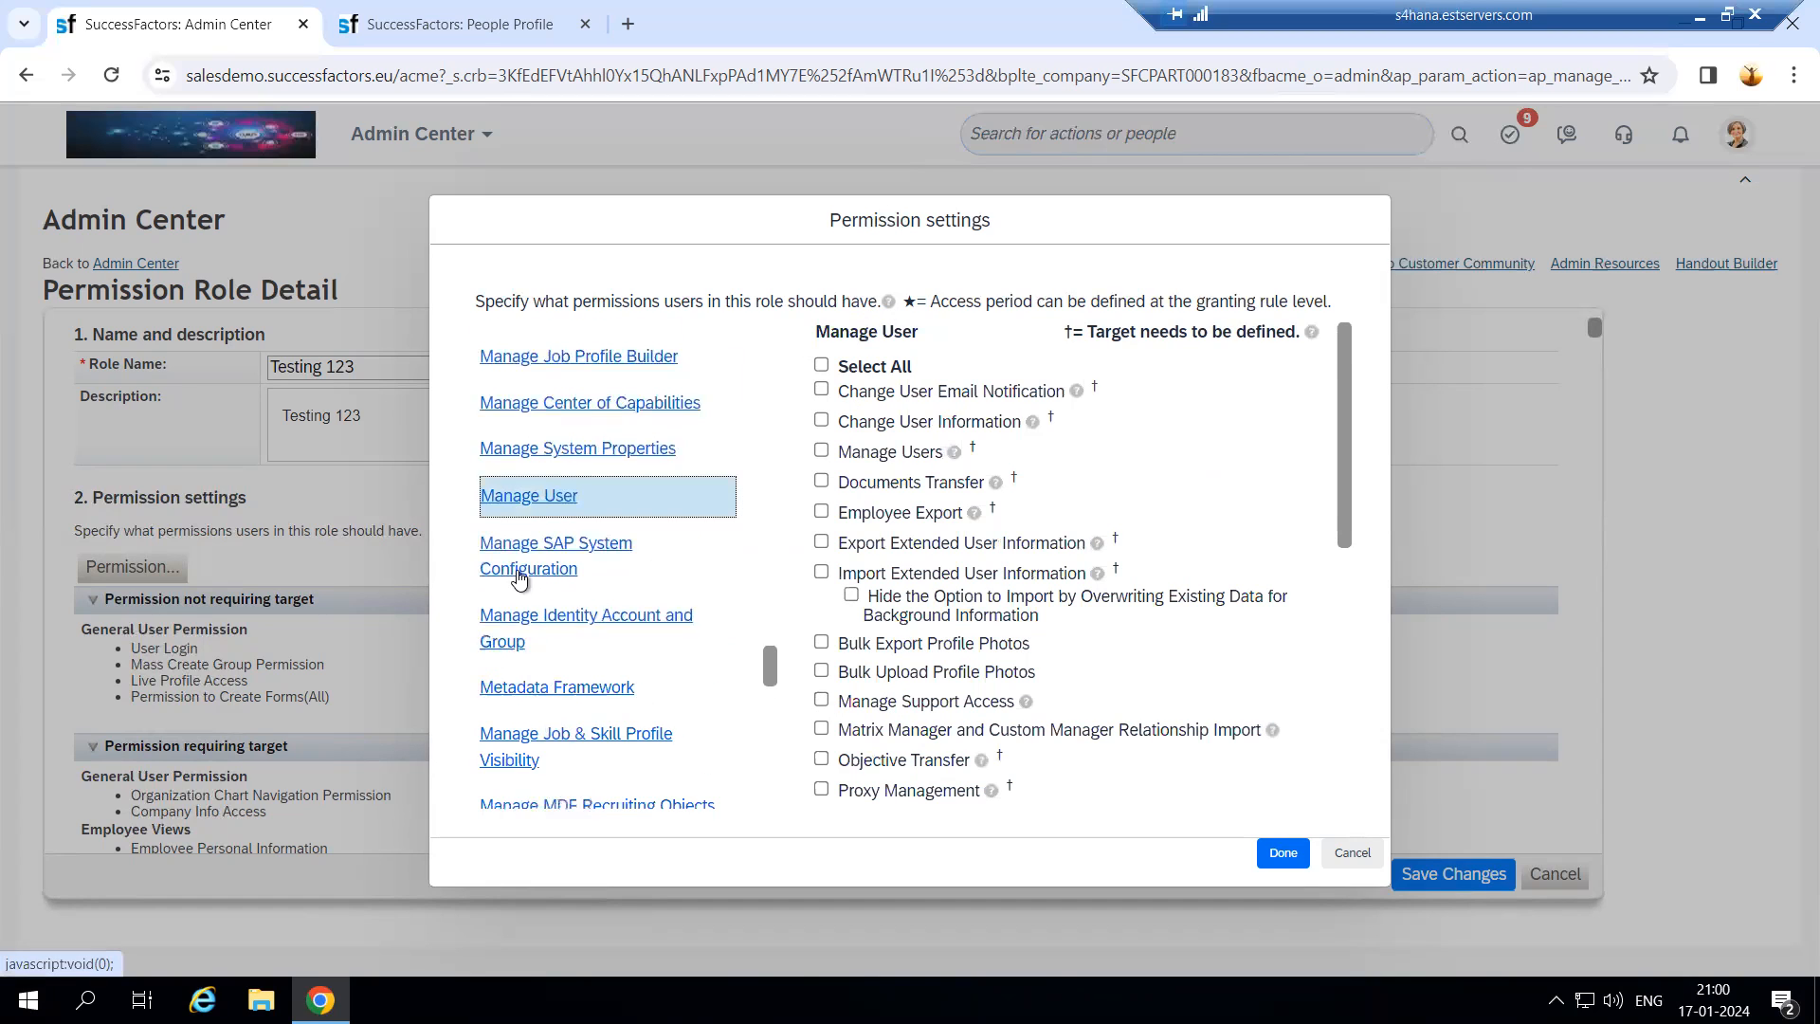
Step: Open the MDF Foundation Objects permissions and examine the visibility, action and field-level override options of each object
{"action": "scroll", "coordinate": [522, 583], "scroll_direction": "down", "scroll_amount": 3}
{"action": "left_click", "coordinate": [576, 500]}
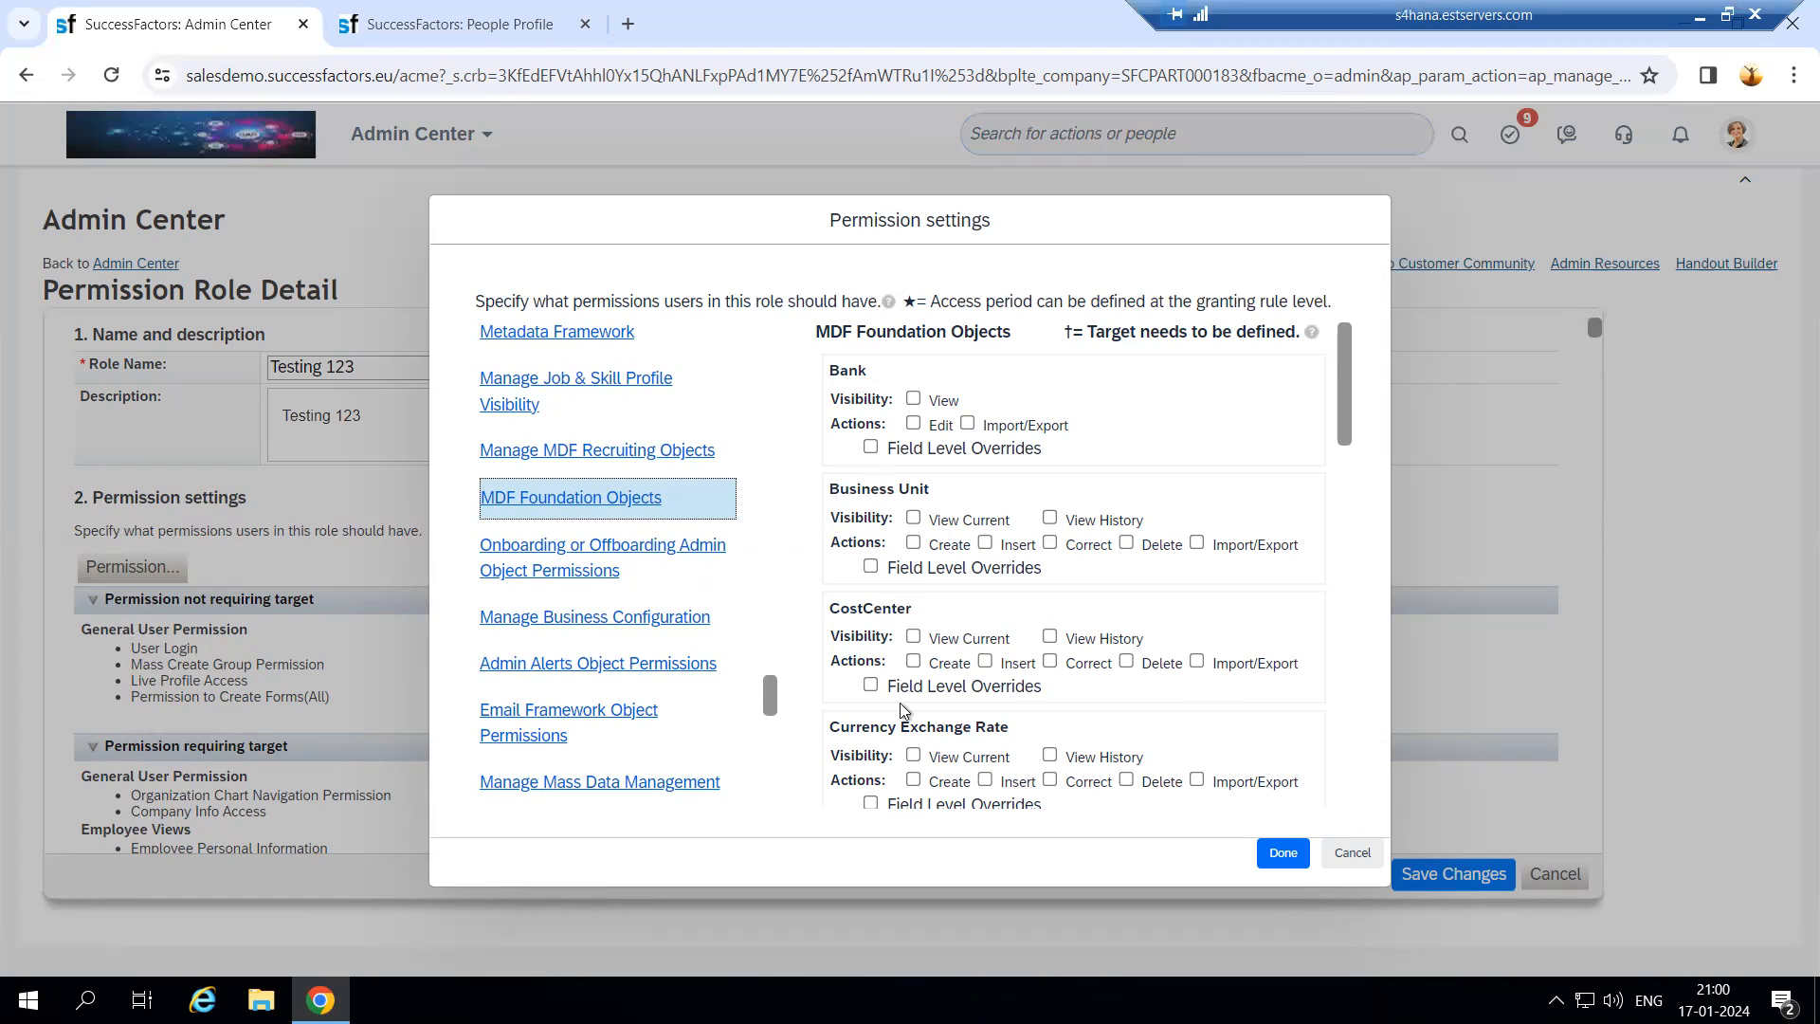
{"action": "scroll", "coordinate": [900, 709], "scroll_direction": "down", "scroll_amount": 5}
{"action": "scroll", "coordinate": [904, 713], "scroll_direction": "down", "scroll_amount": 3}
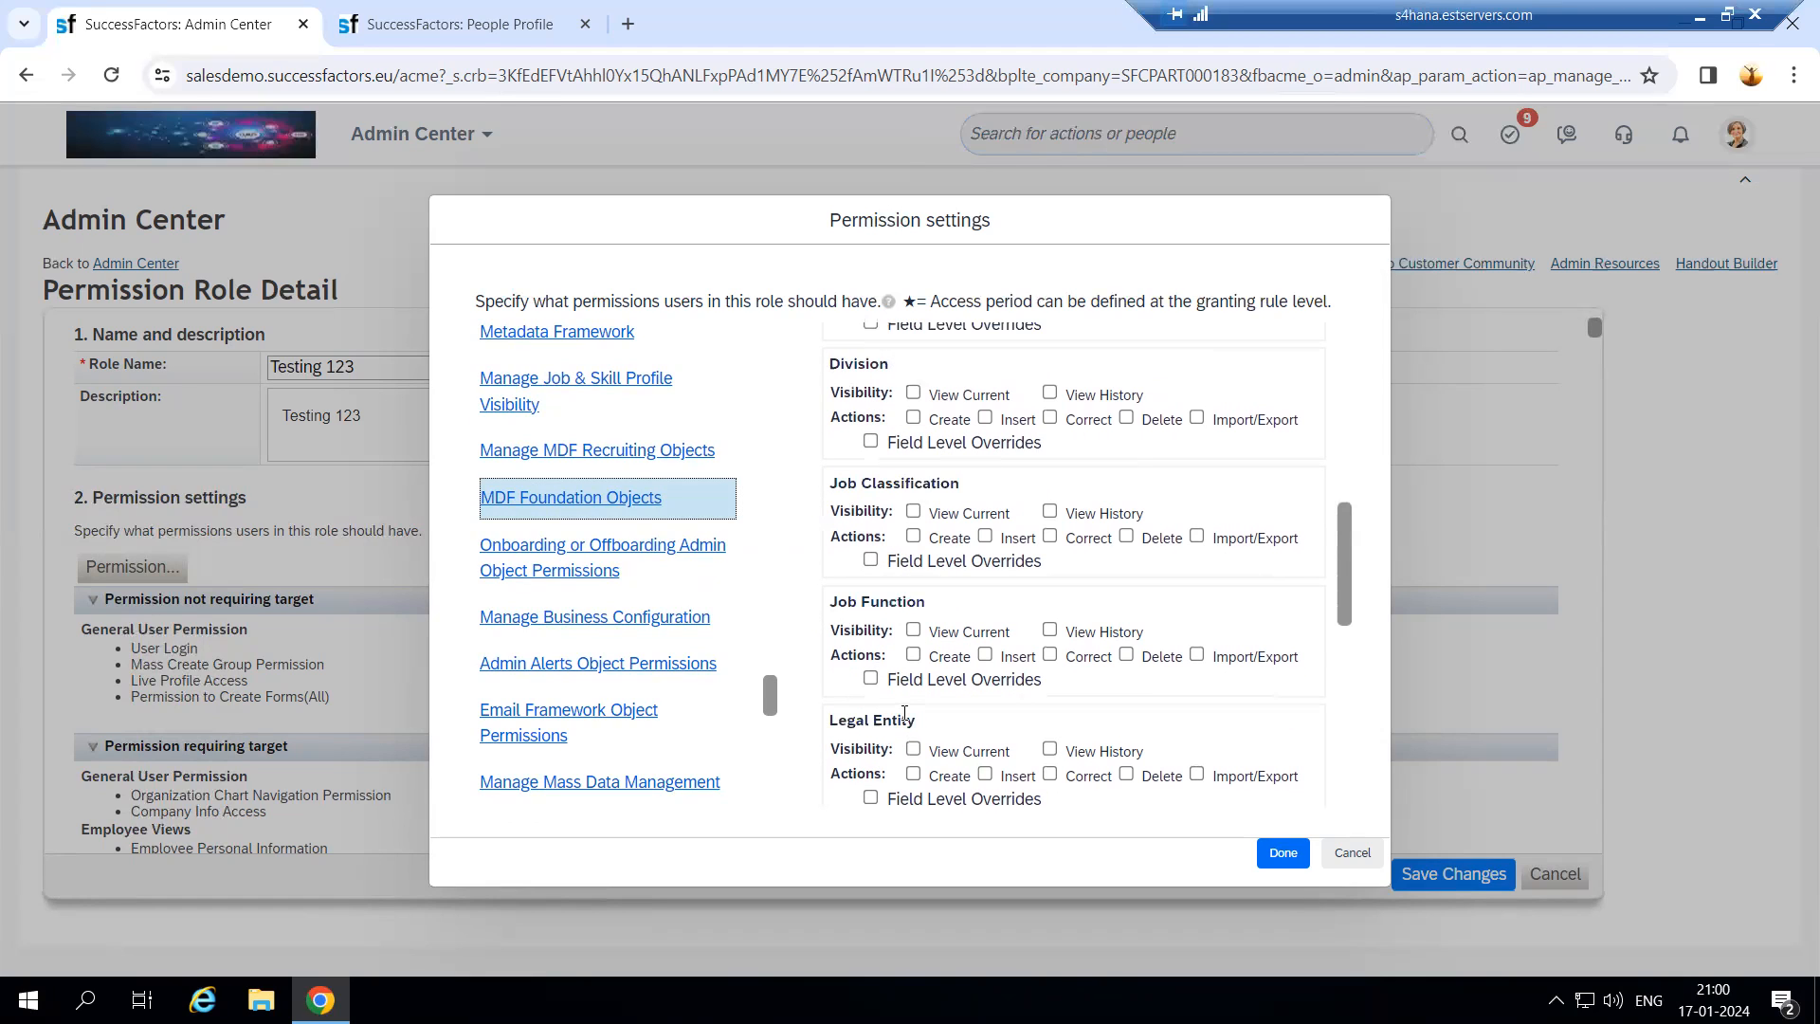
{"action": "scroll", "coordinate": [1200, 623], "scroll_direction": "up", "scroll_amount": 3}
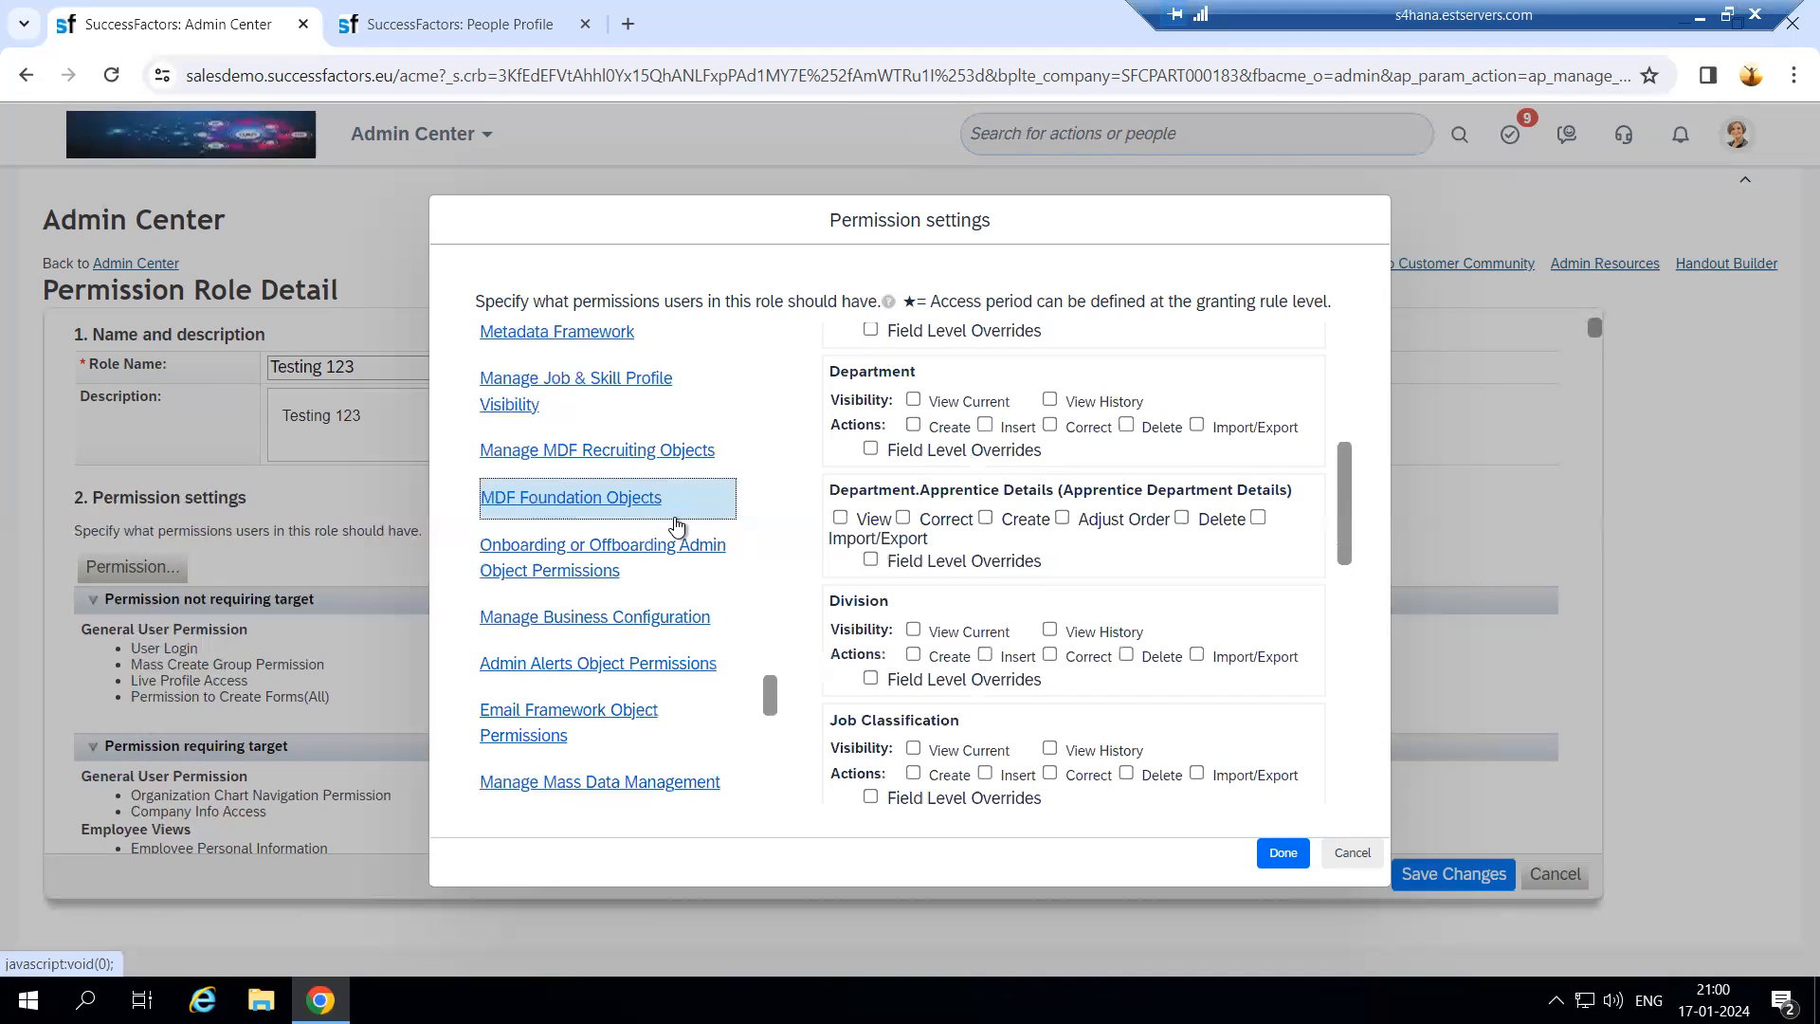
Step: Look through the remaining administrator categories to the end of the list and open the Manage Security permissions
{"action": "scroll", "coordinate": [637, 677], "scroll_direction": "down", "scroll_amount": 1}
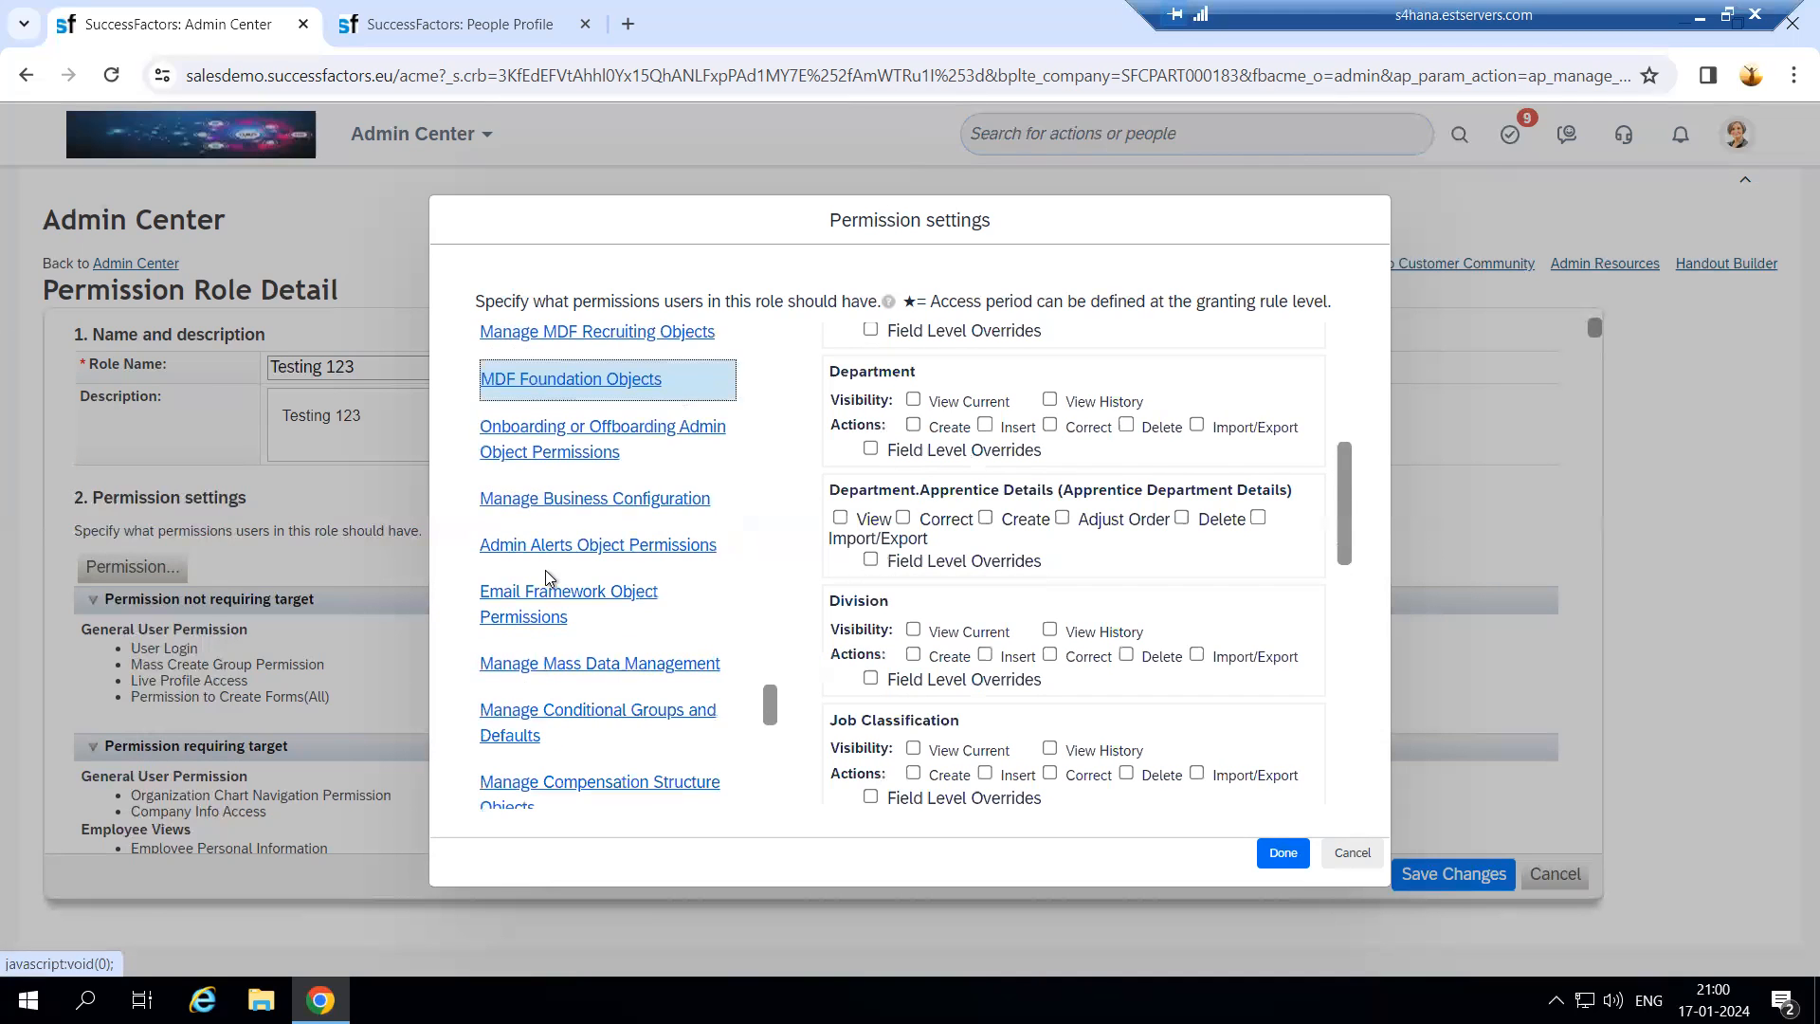
{"action": "scroll", "coordinate": [661, 612], "scroll_direction": "down", "scroll_amount": 3}
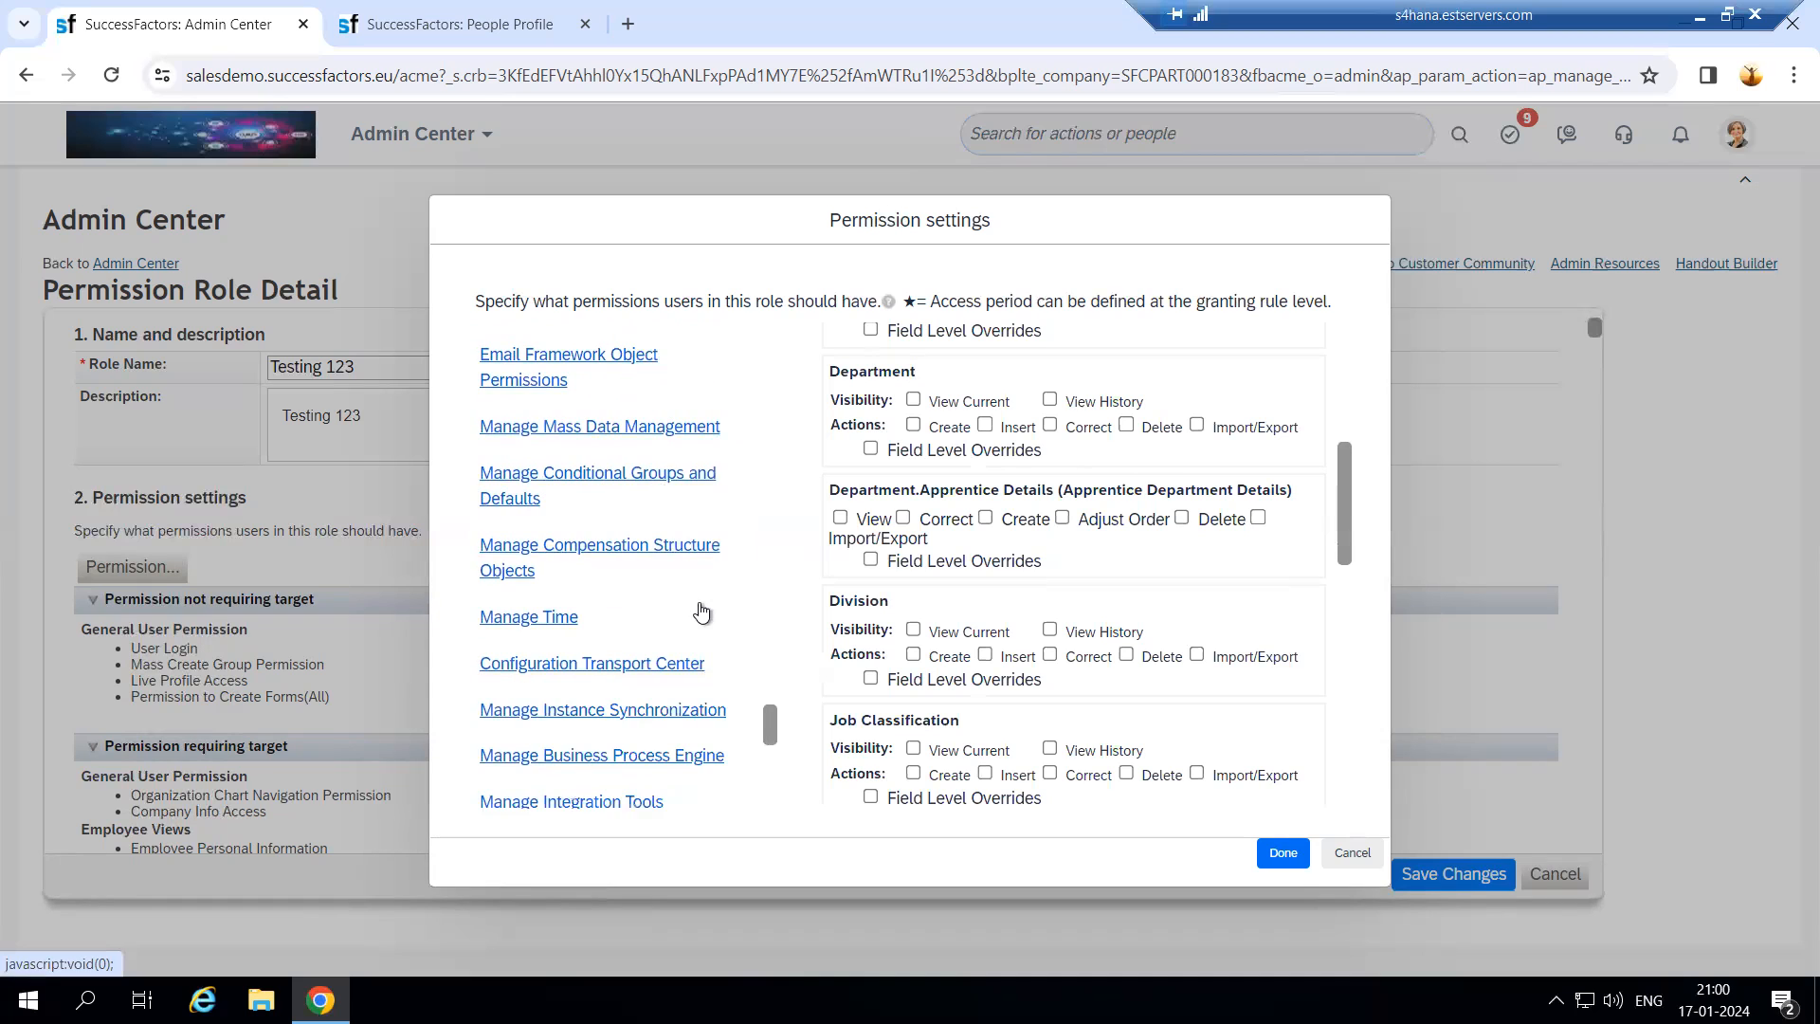
{"action": "scroll", "coordinate": [572, 610], "scroll_direction": "down", "scroll_amount": 2}
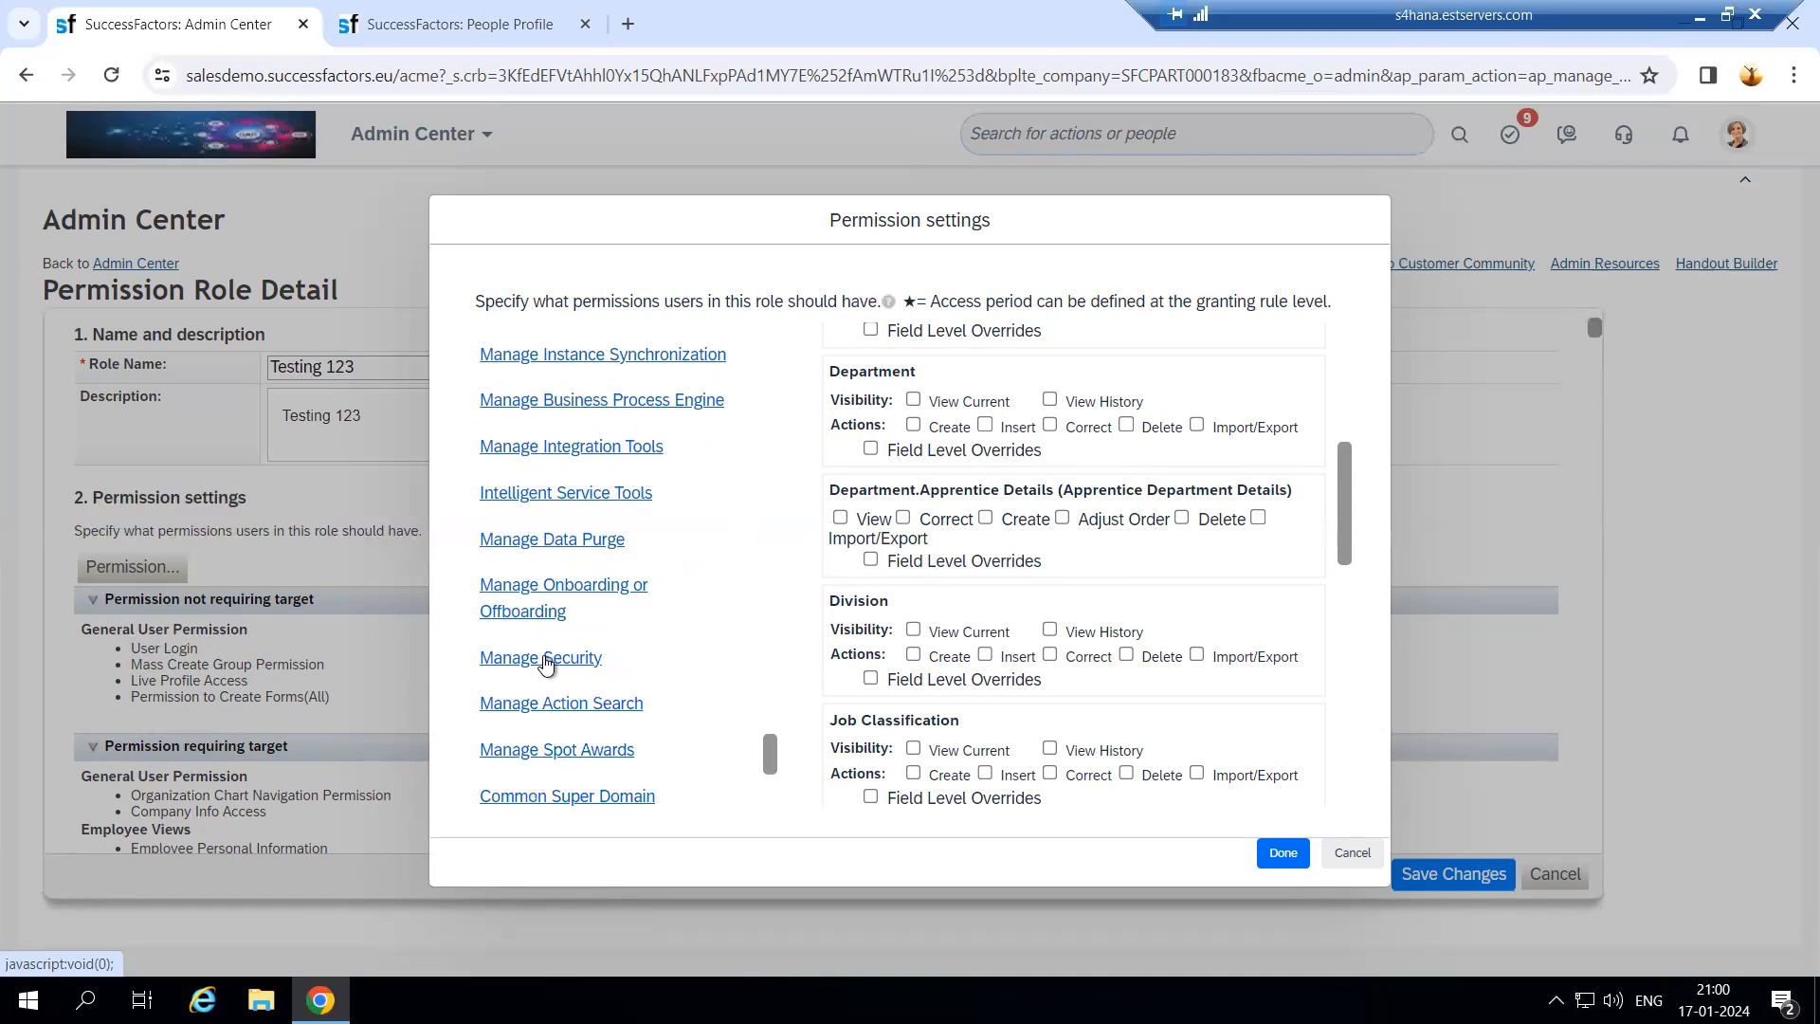
{"action": "scroll", "coordinate": [575, 688], "scroll_direction": "down", "scroll_amount": 2}
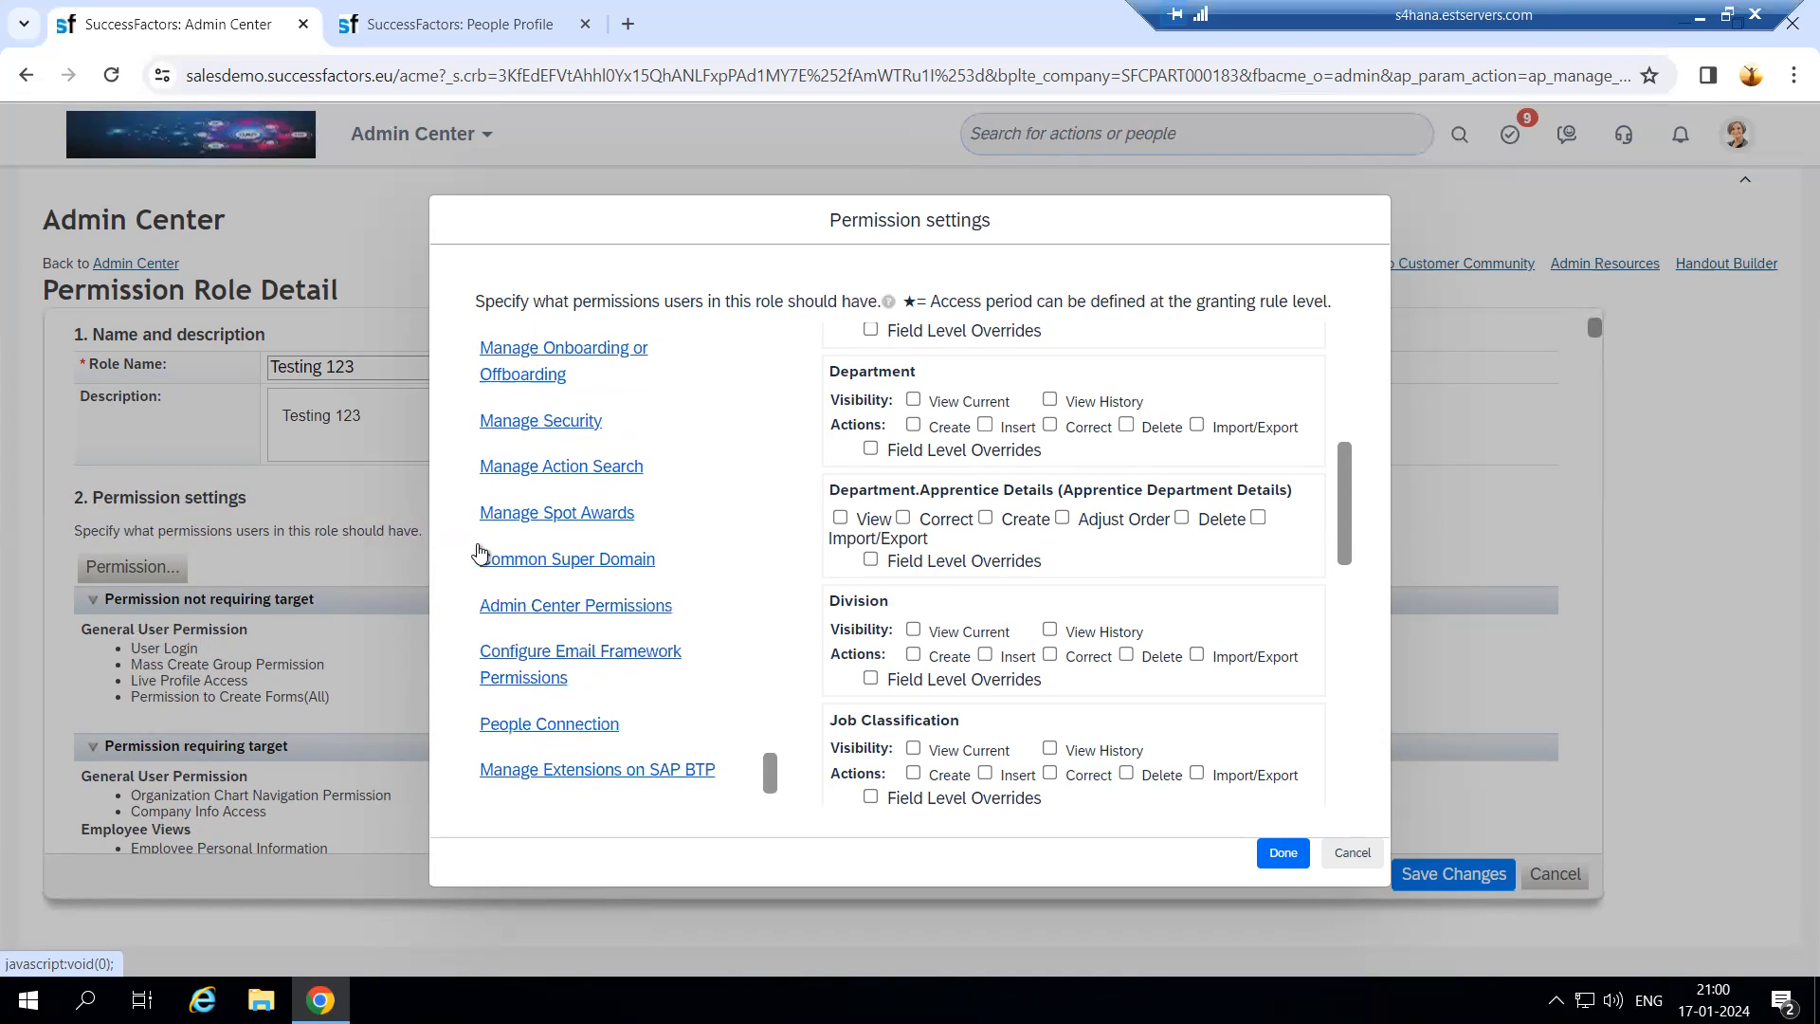
{"action": "scroll", "coordinate": [607, 610], "scroll_direction": "down", "scroll_amount": 2}
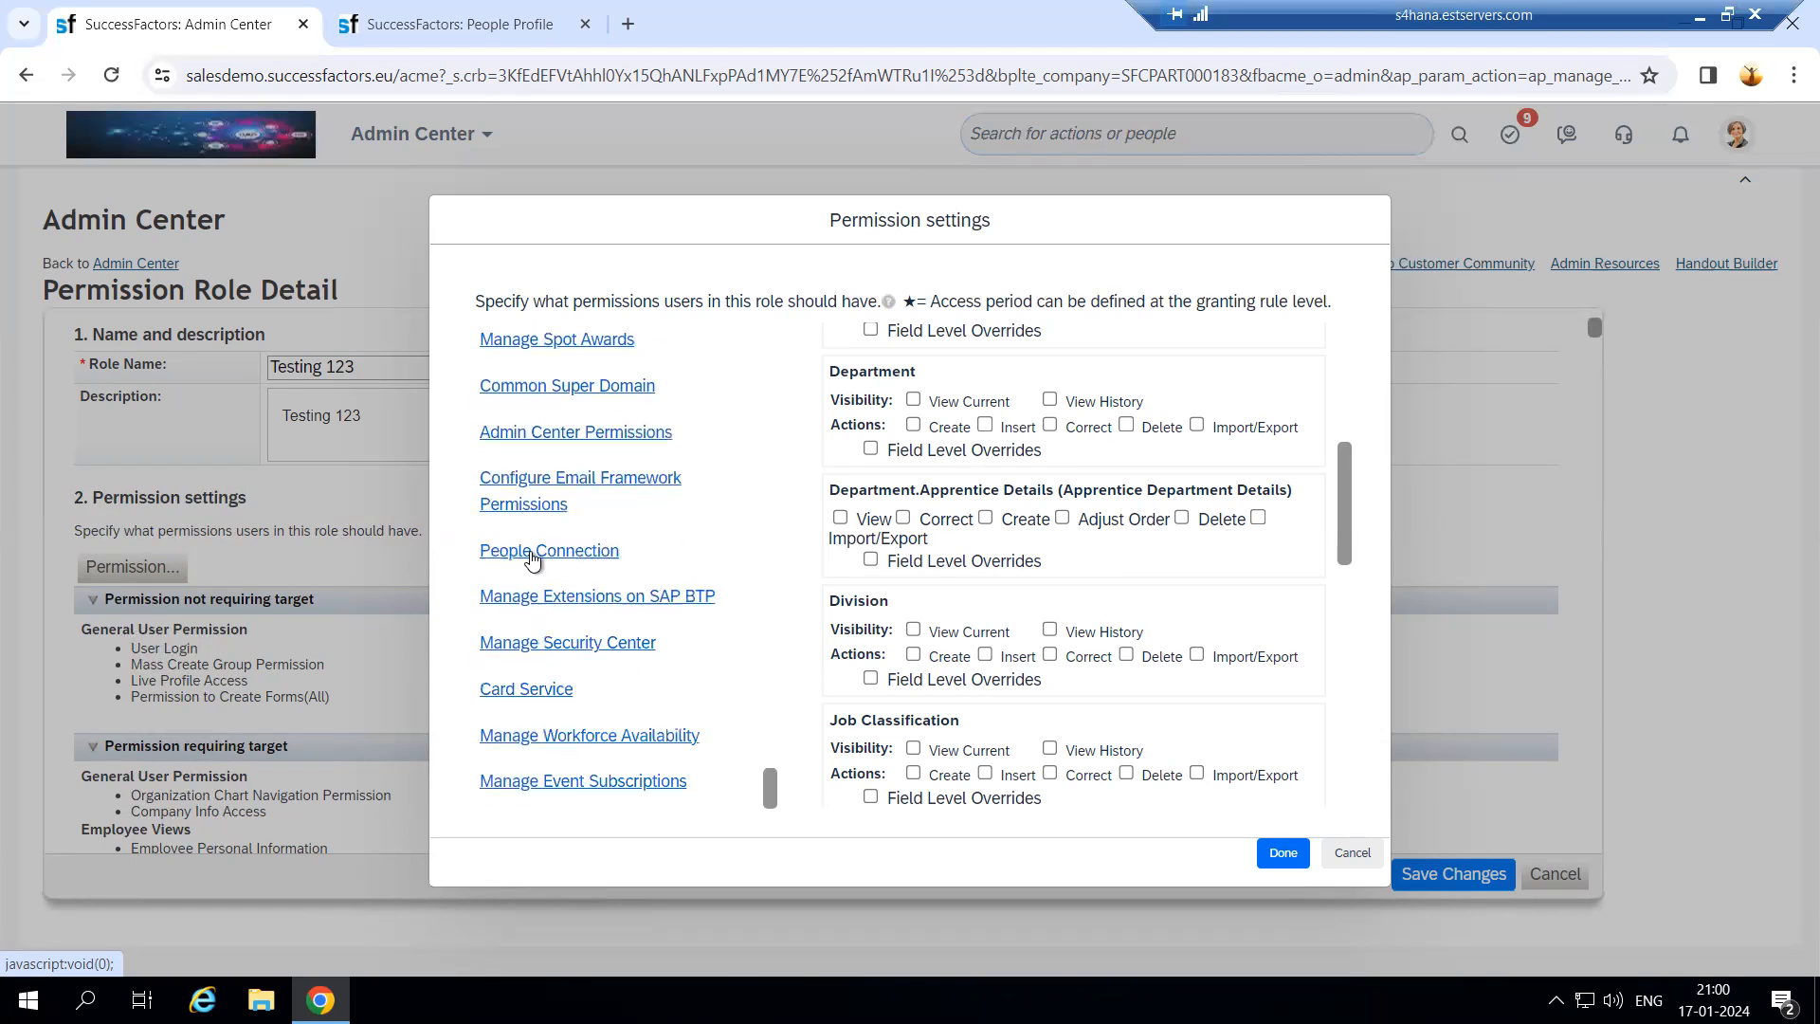
{"action": "scroll", "coordinate": [580, 740], "scroll_direction": "up", "scroll_amount": 2}
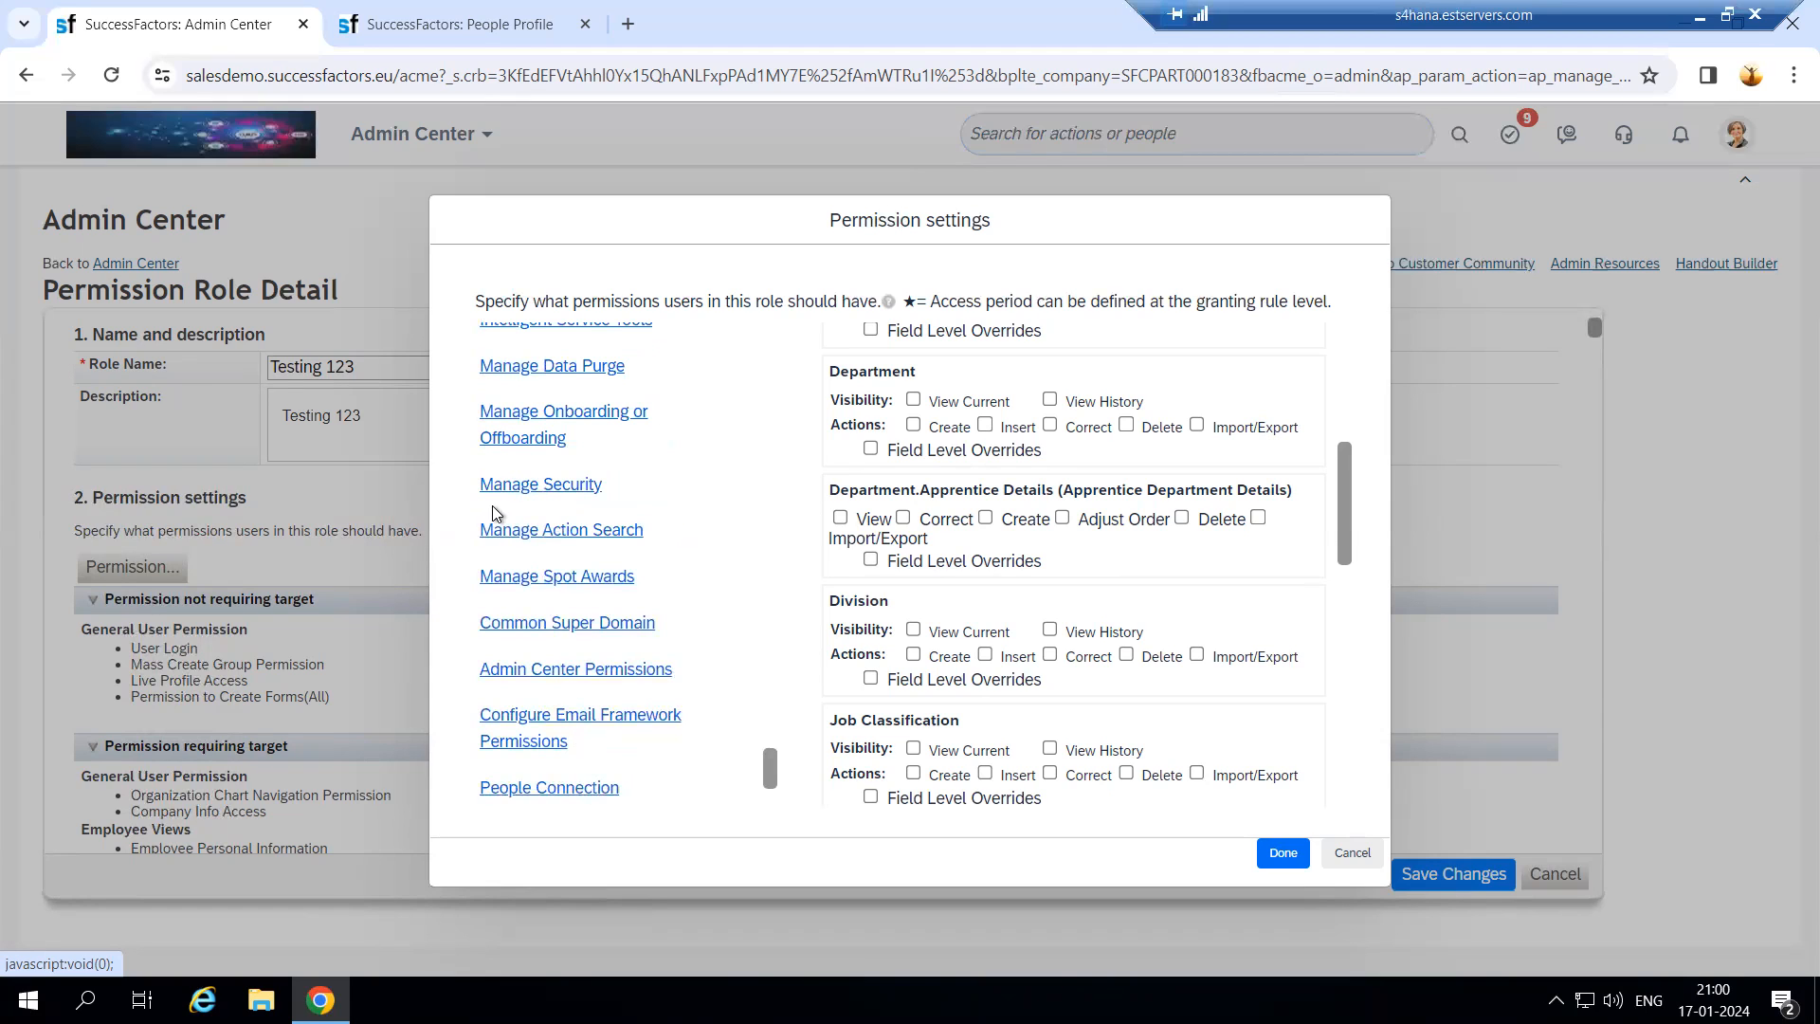
{"action": "left_click", "coordinate": [547, 487]}
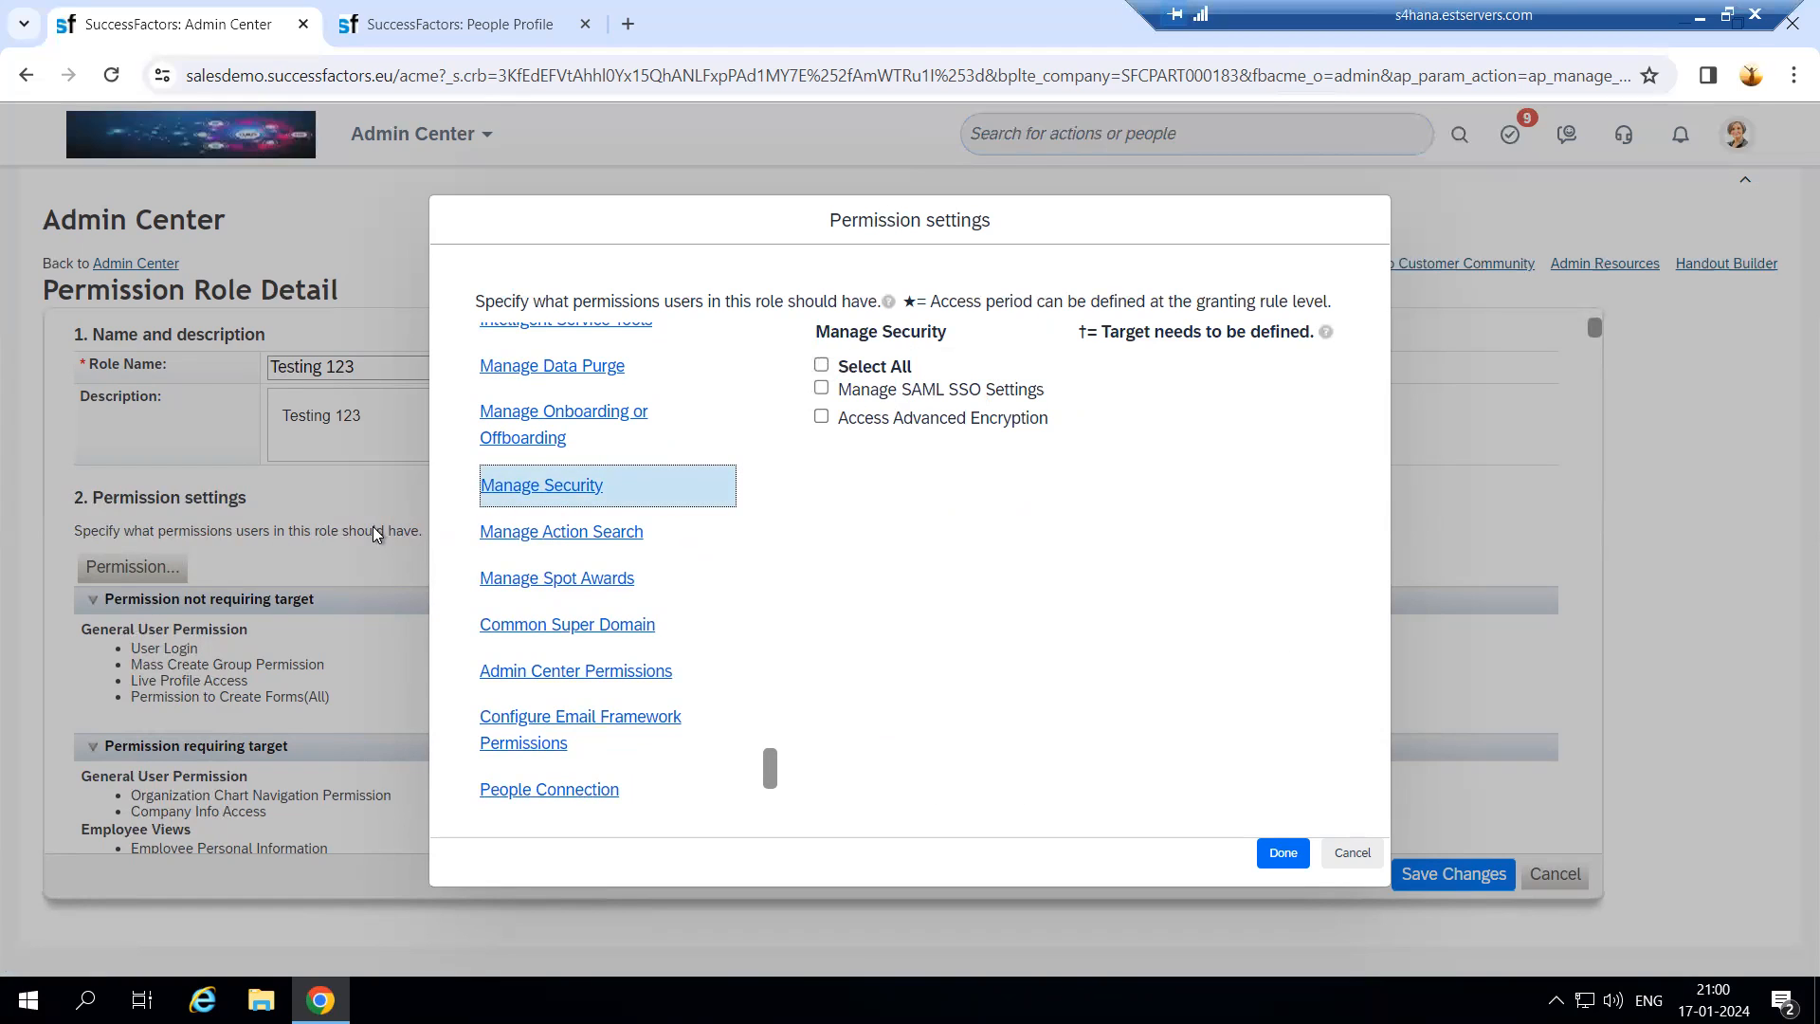
Step: Look back over the preceding administrator categories and reopen the MDF Foundation Objects permissions
{"action": "scroll", "coordinate": [569, 536], "scroll_direction": "up", "scroll_amount": 1}
{"action": "scroll", "coordinate": [581, 545], "scroll_direction": "up", "scroll_amount": 2}
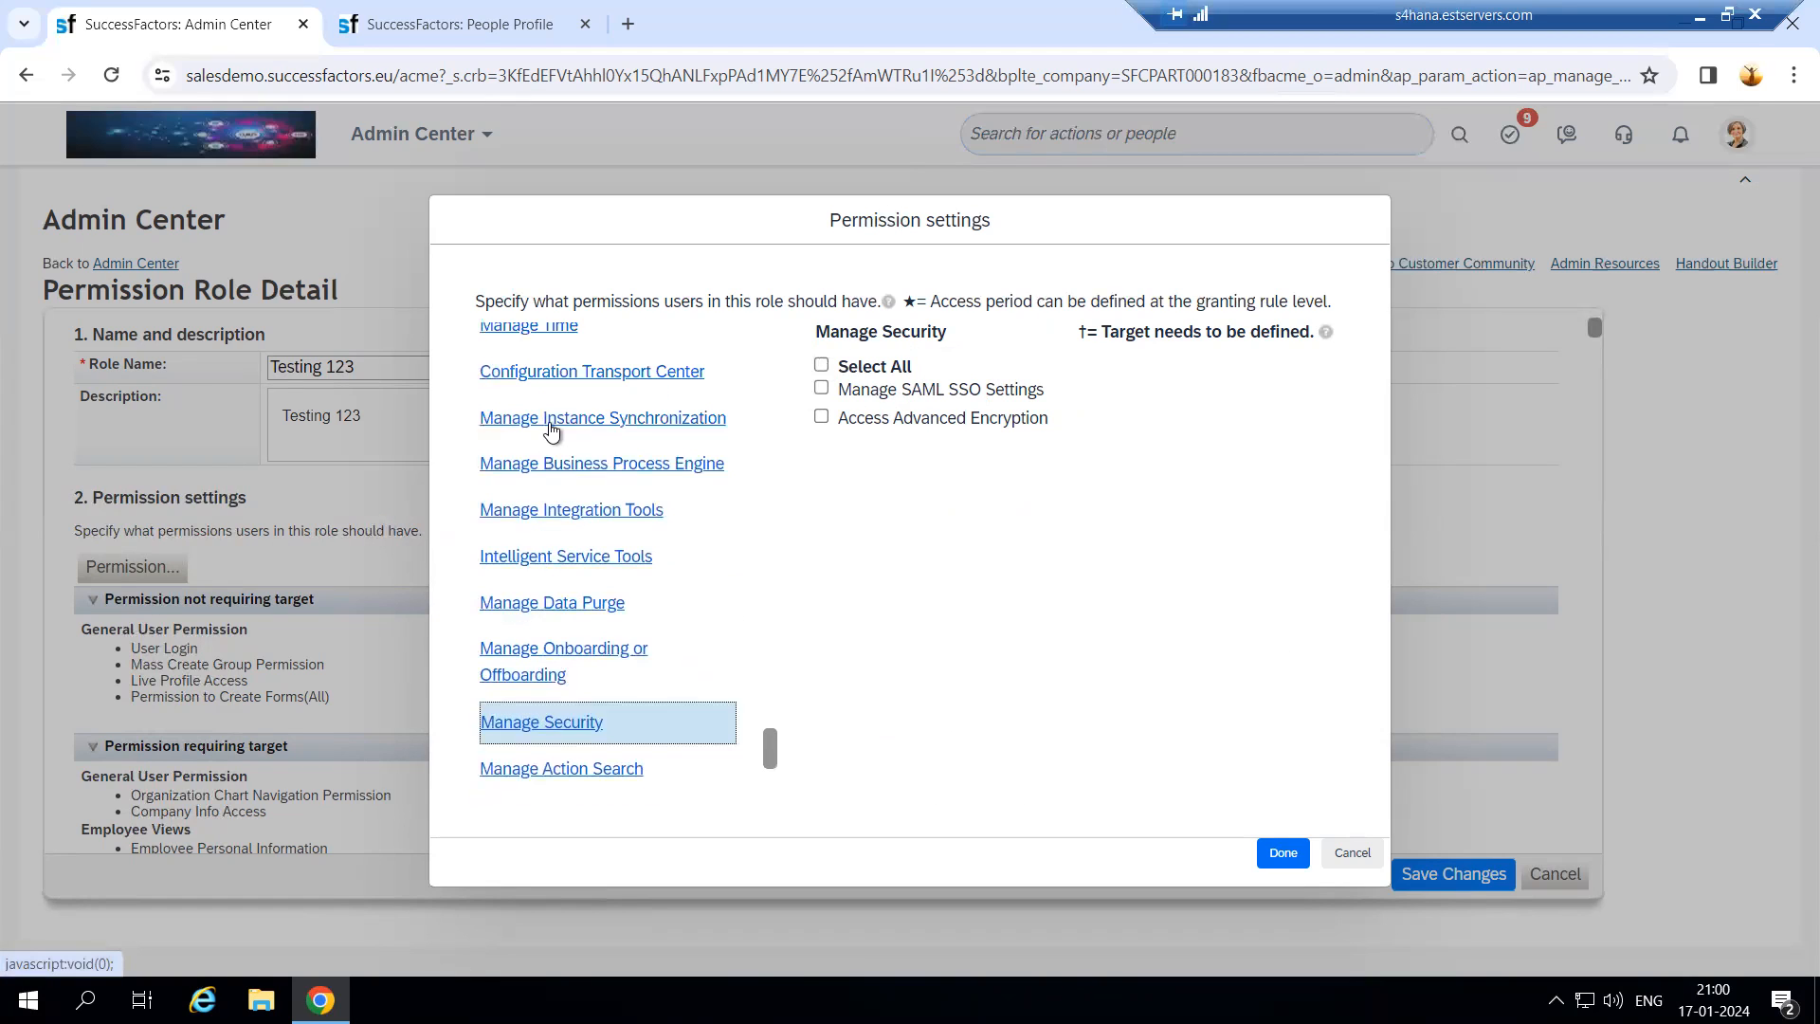
{"action": "scroll", "coordinate": [569, 503], "scroll_direction": "up", "scroll_amount": 1}
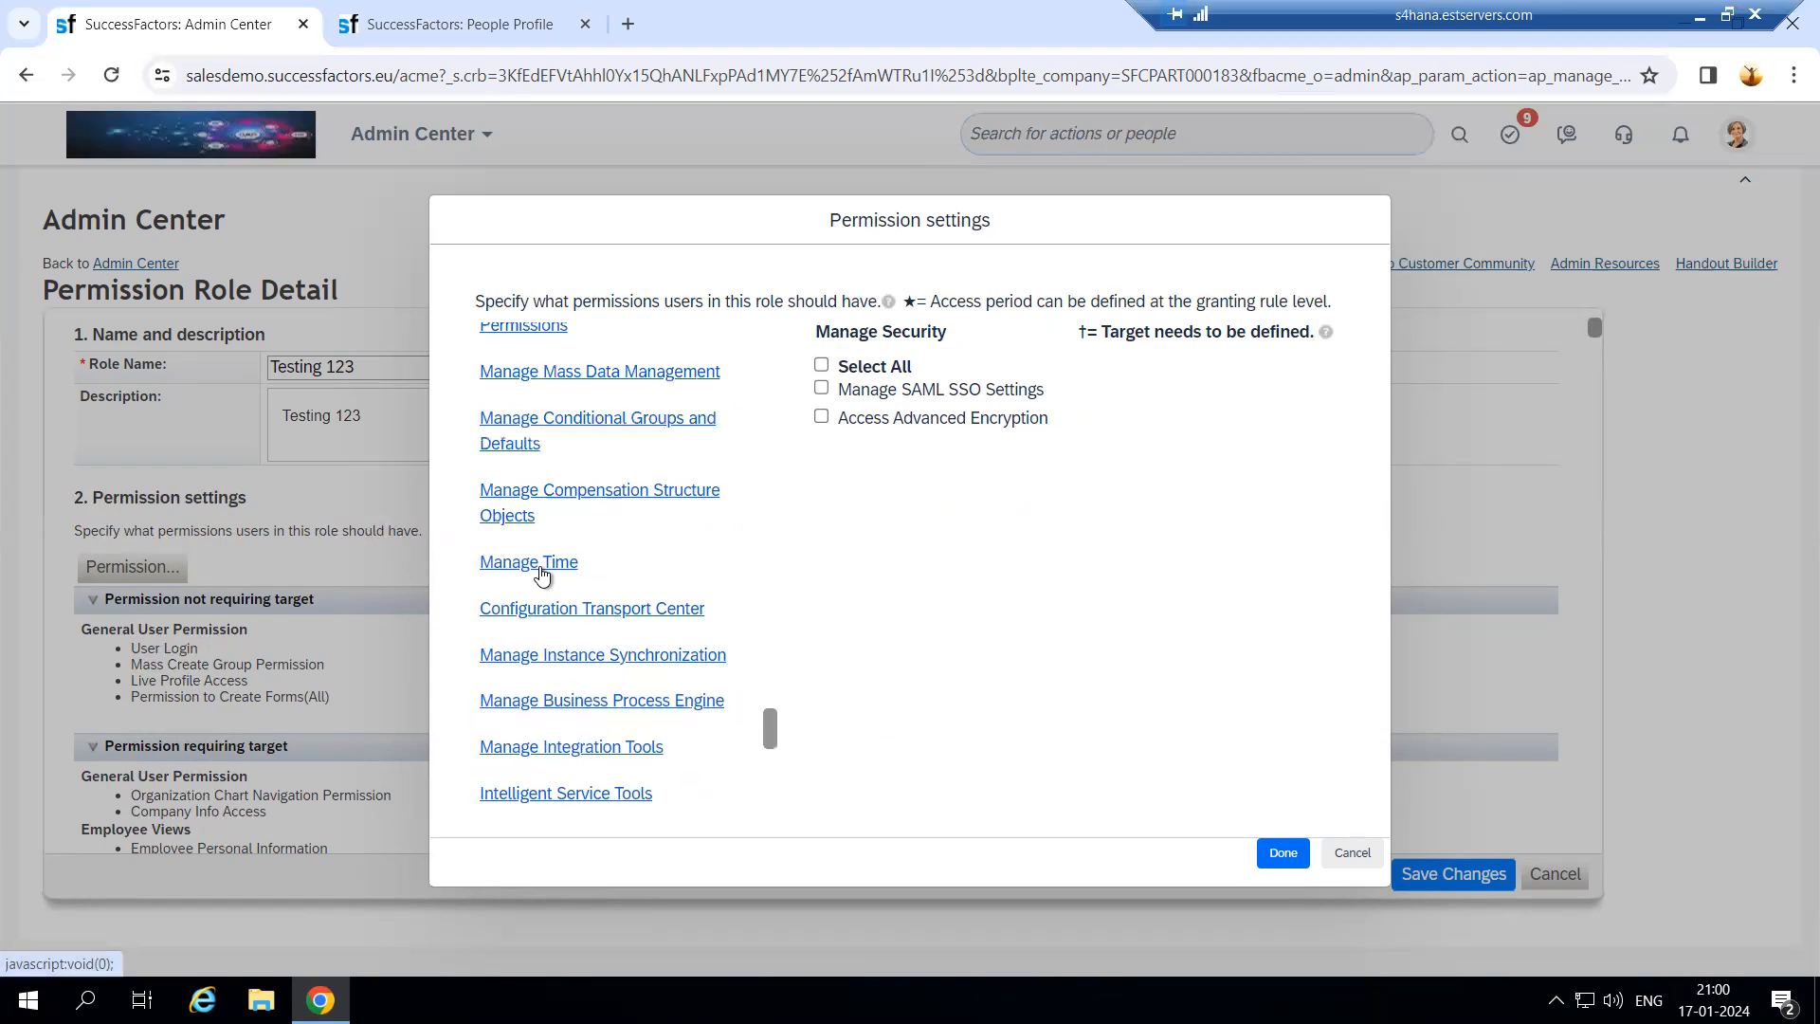
{"action": "scroll", "coordinate": [542, 577], "scroll_direction": "up", "scroll_amount": 2}
{"action": "scroll", "coordinate": [583, 614], "scroll_direction": "up", "scroll_amount": 2}
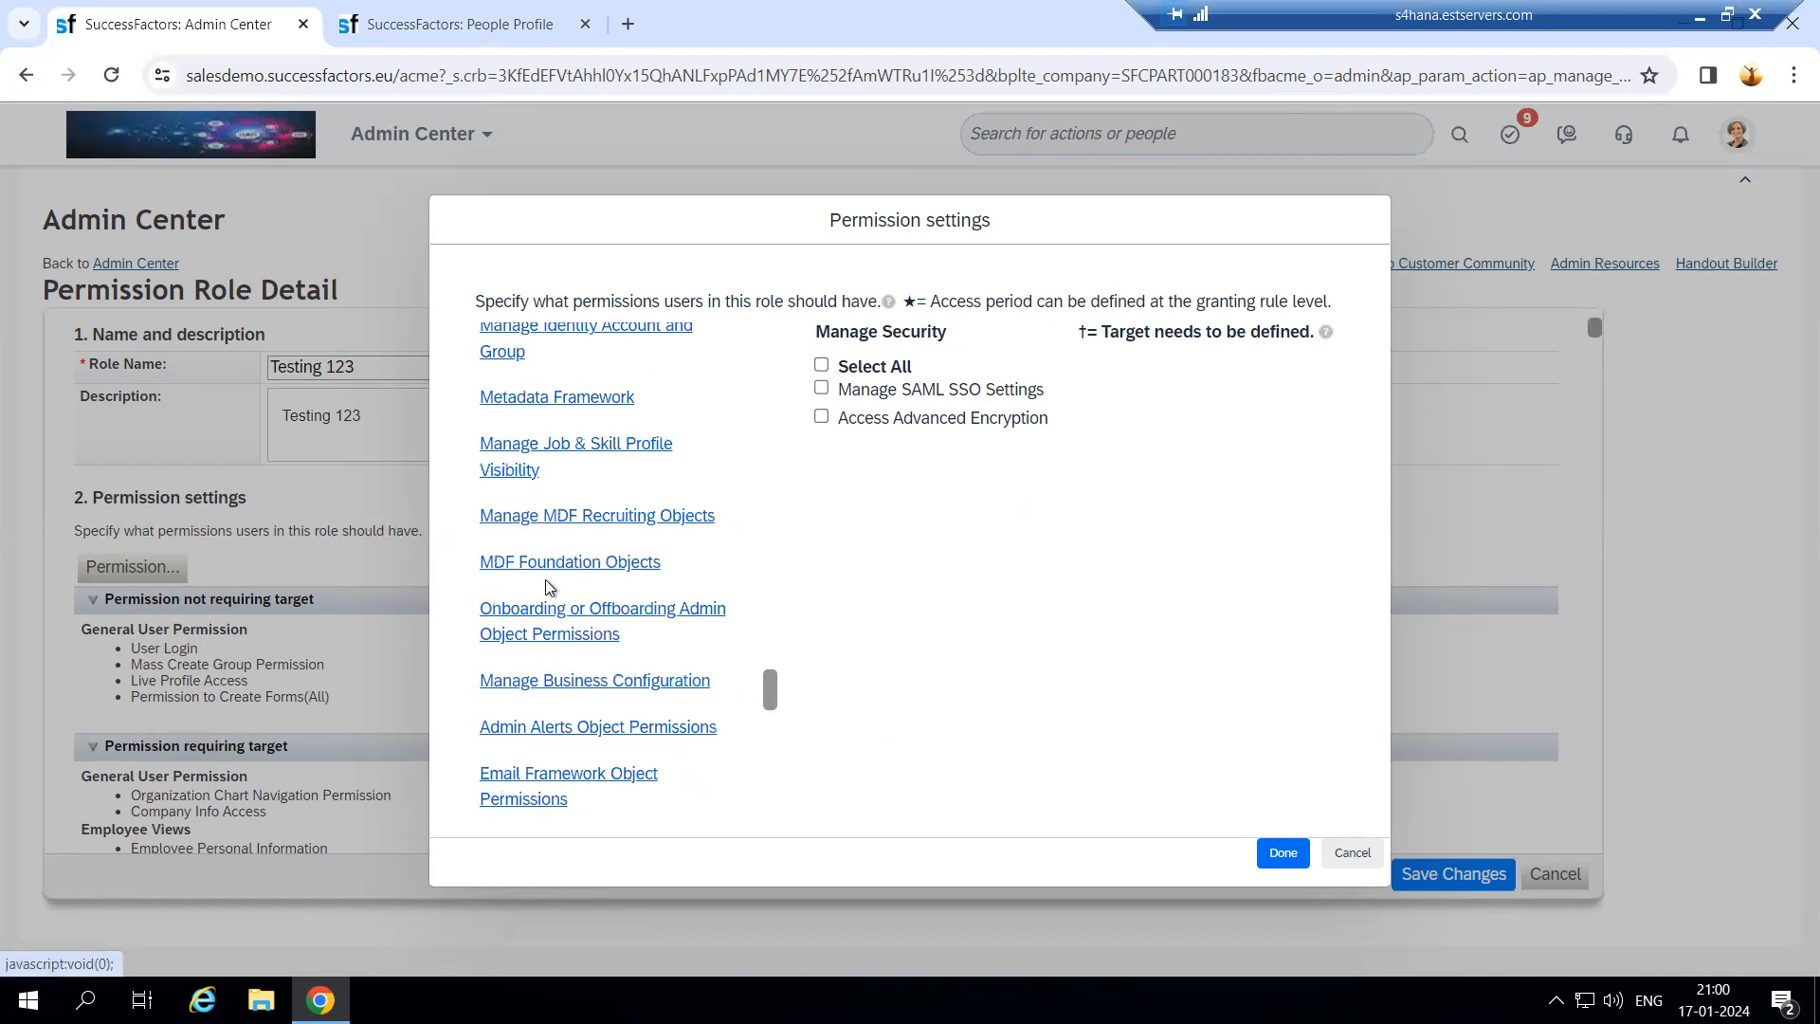
{"action": "left_click", "coordinate": [572, 516]}
{"action": "left_click", "coordinate": [561, 564]}
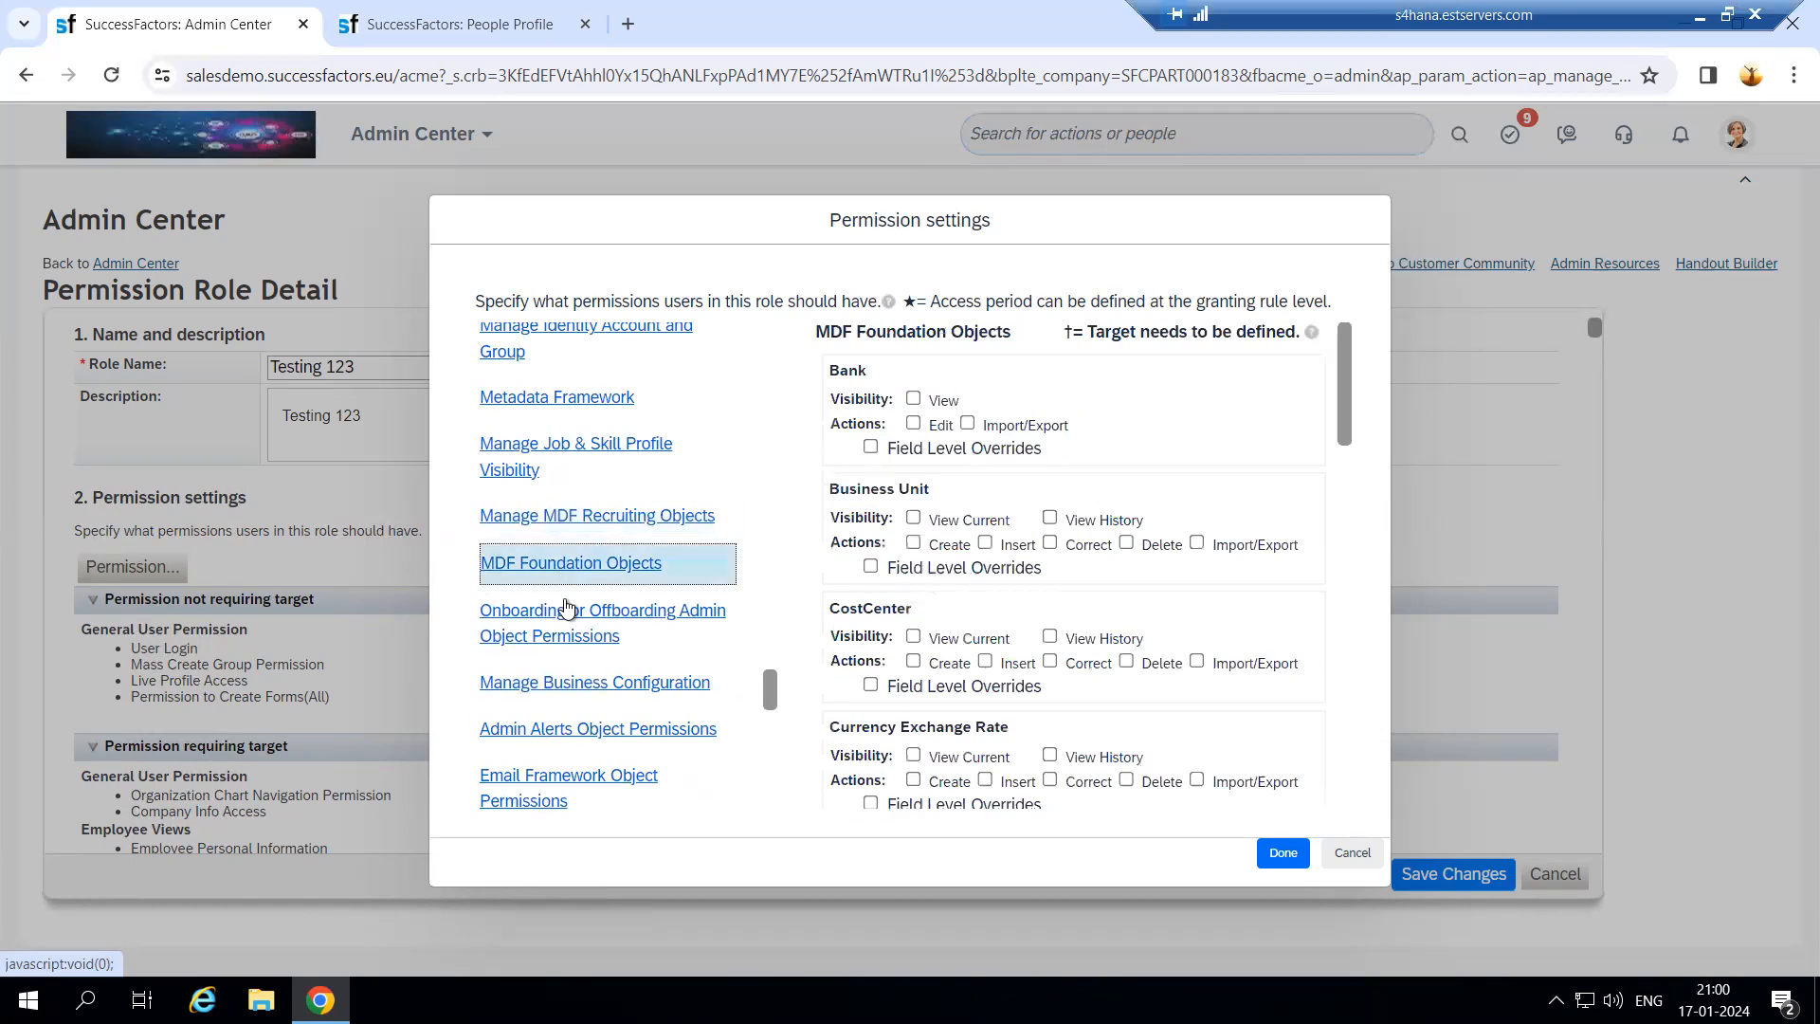
{"action": "scroll", "coordinate": [565, 609], "scroll_direction": "up", "scroll_amount": 2}
{"action": "scroll", "coordinate": [550, 588], "scroll_direction": "down", "scroll_amount": 10}
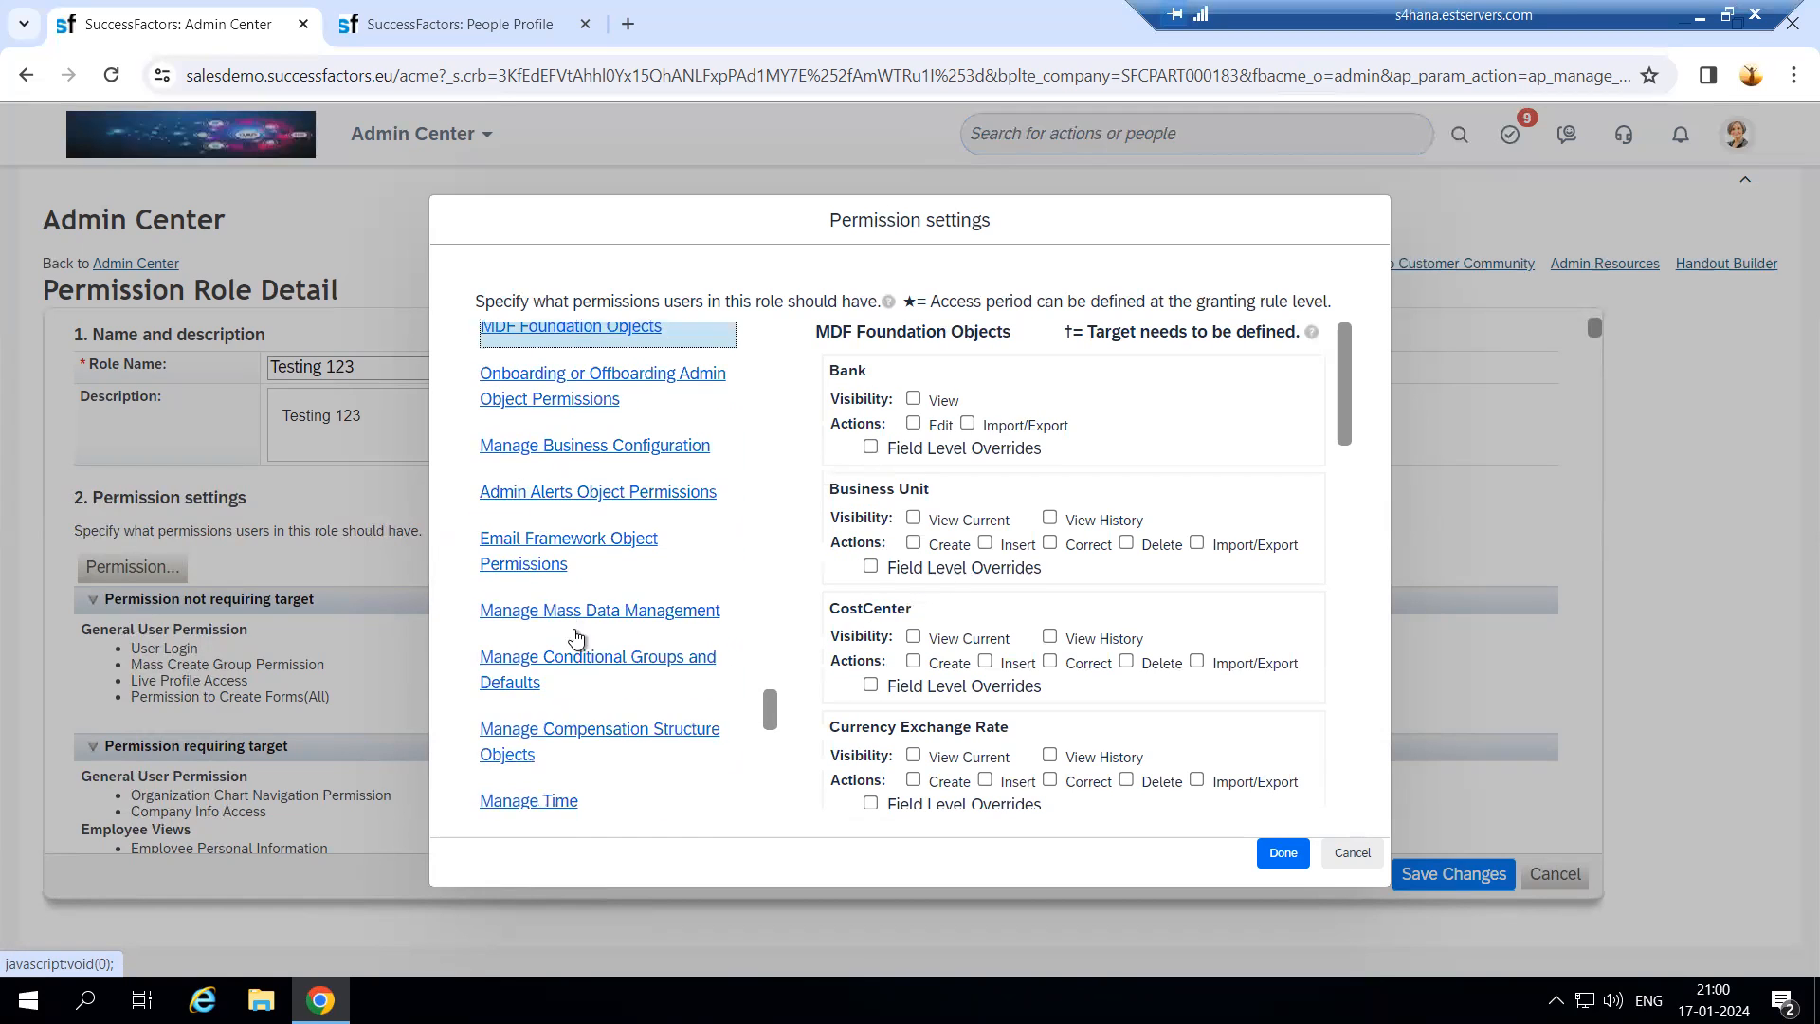
Step: Confirm the permission settings and review the updated lists on the Permission Role Detail page
{"action": "left_click", "coordinate": [1280, 859]}
{"action": "scroll", "coordinate": [825, 735], "scroll_direction": "down", "scroll_amount": 5}
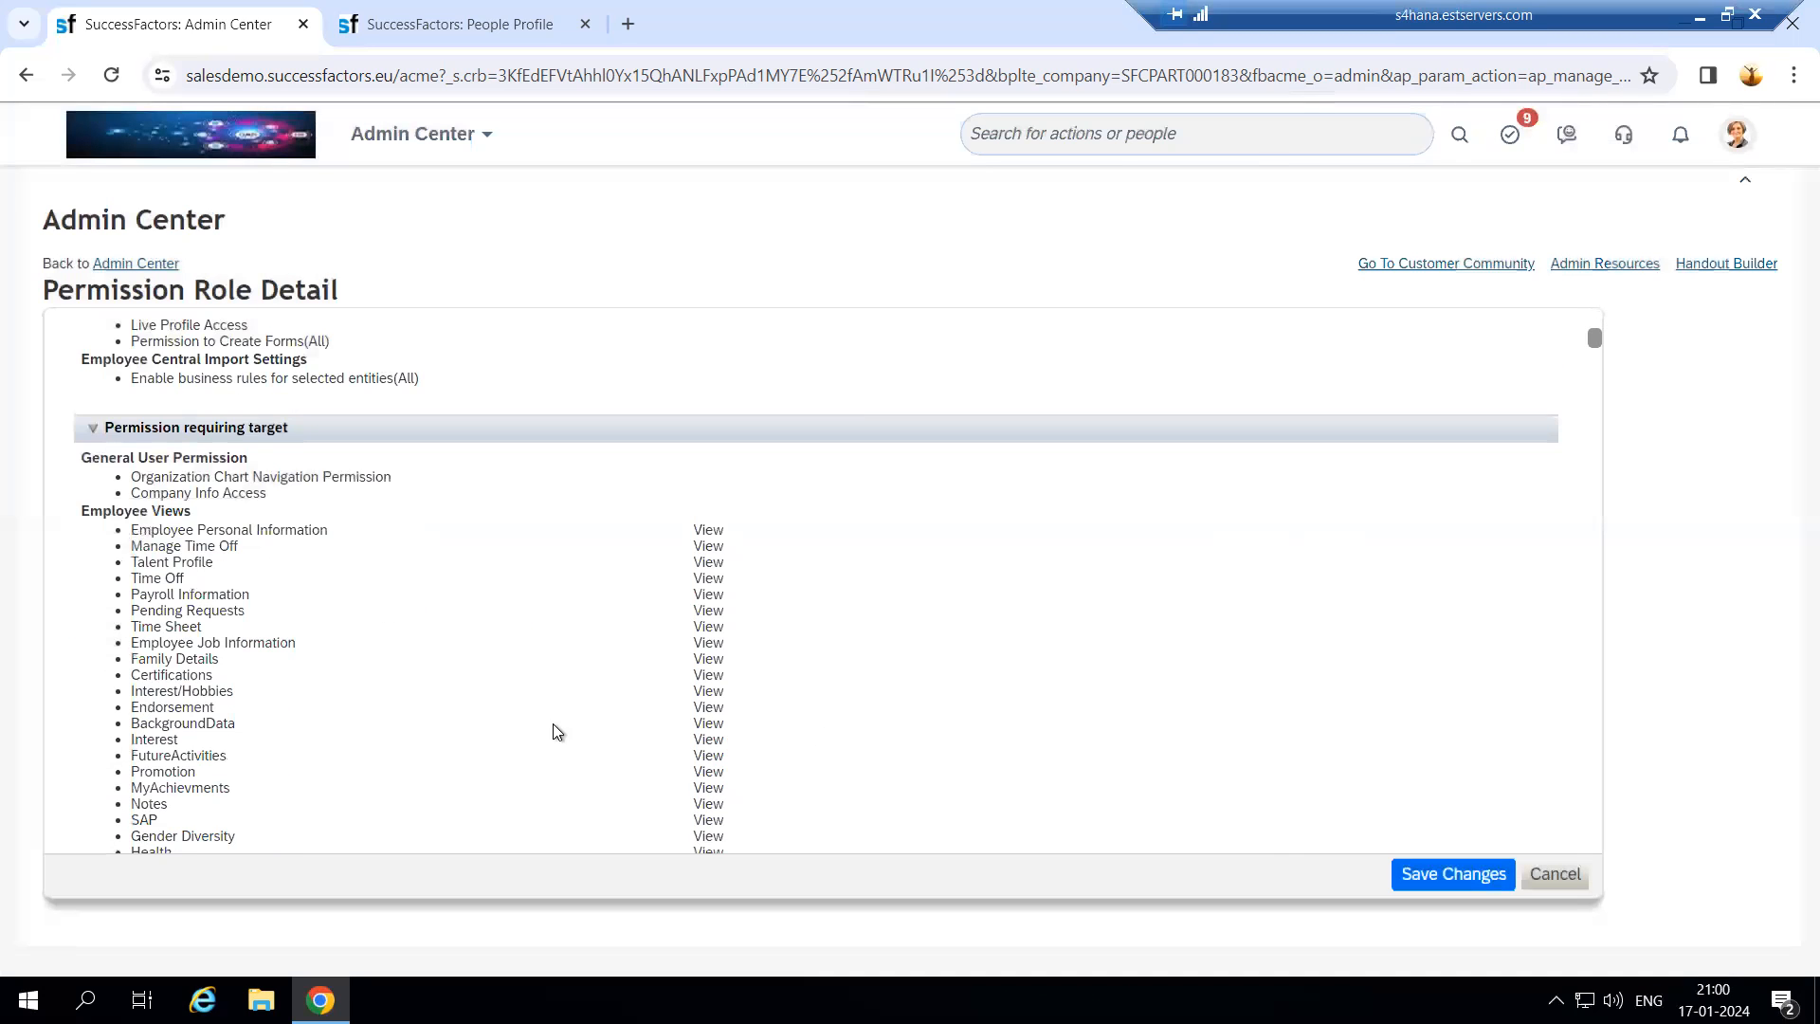
{"action": "scroll", "coordinate": [995, 835], "scroll_direction": "up", "scroll_amount": 5}
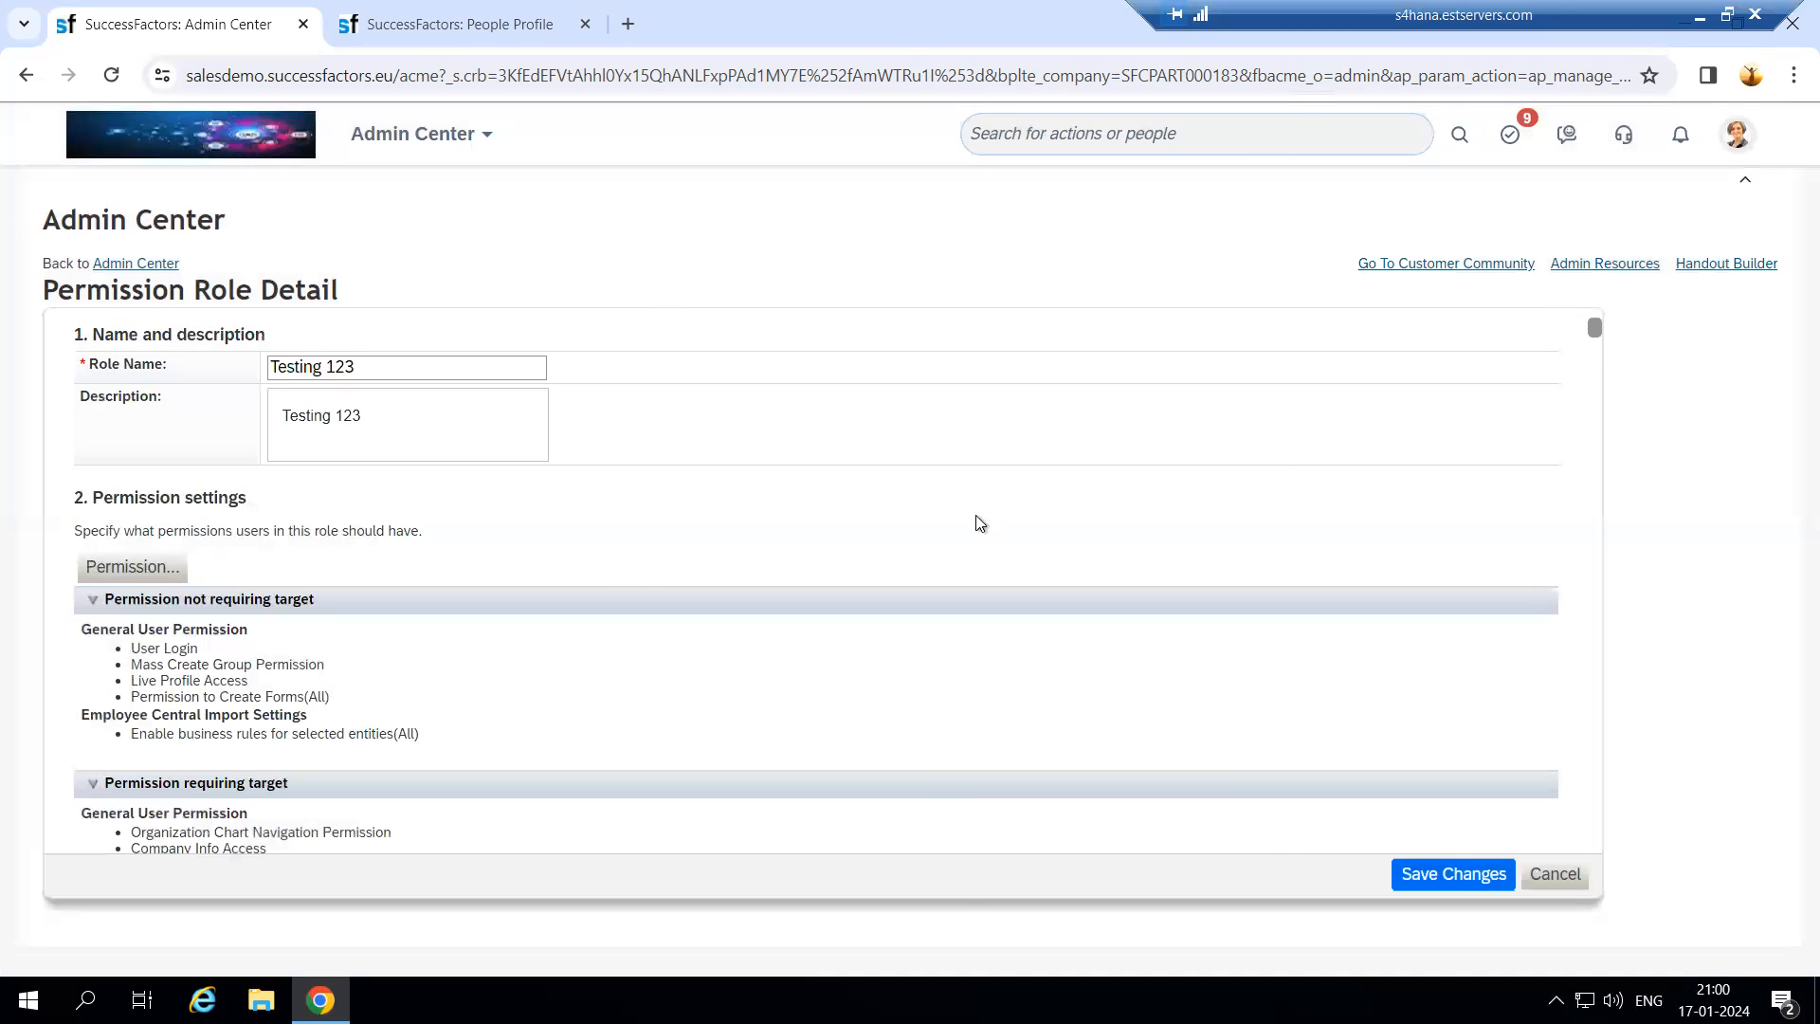
Step: Look through the permissions requiring a target on the Permission Role Detail page, including the country-specific fields and their Edit/Insert rights
{"action": "scroll", "coordinate": [972, 551], "scroll_direction": "down", "scroll_amount": 5}
{"action": "left_click_drag", "start_coordinate": [81, 341], "coordinate": [720, 773]}
{"action": "scroll", "coordinate": [744, 528], "scroll_direction": "down", "scroll_amount": 20}
{"action": "scroll", "coordinate": [743, 691], "scroll_direction": "down", "scroll_amount": 15}
{"action": "scroll", "coordinate": [730, 764], "scroll_direction": "down", "scroll_amount": 10}
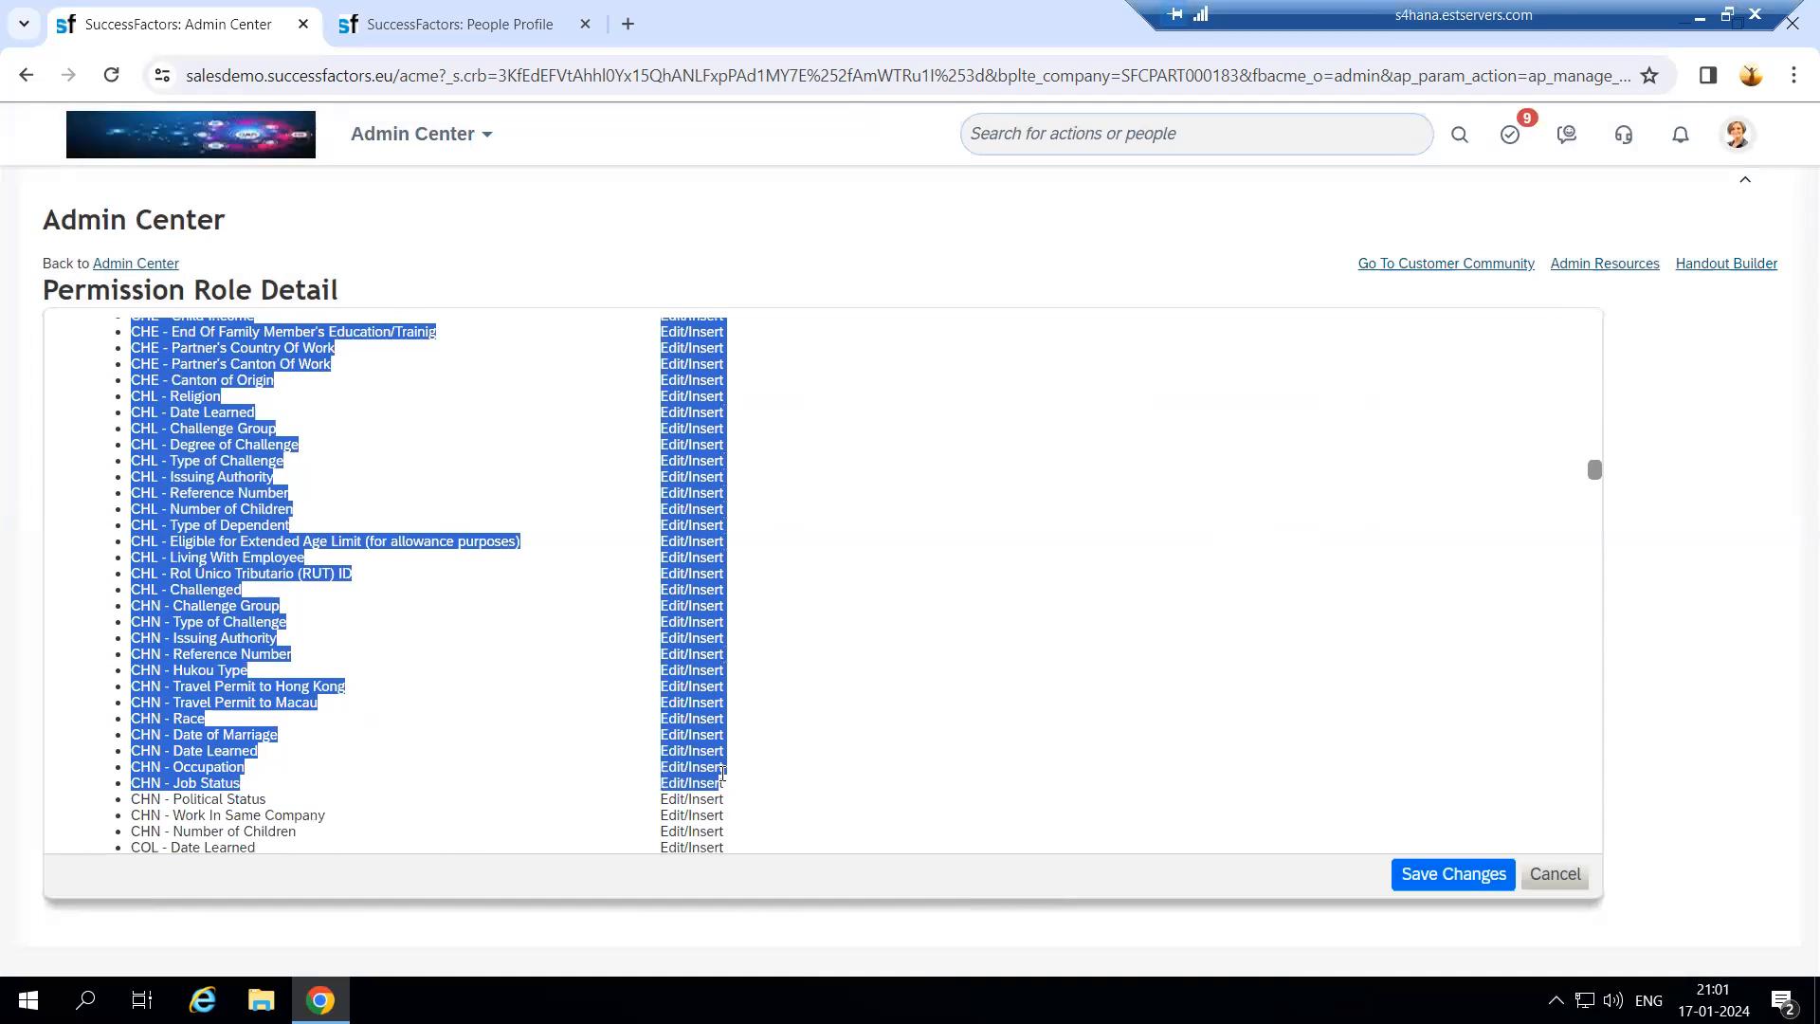
{"action": "left_click", "coordinate": [480, 699]}
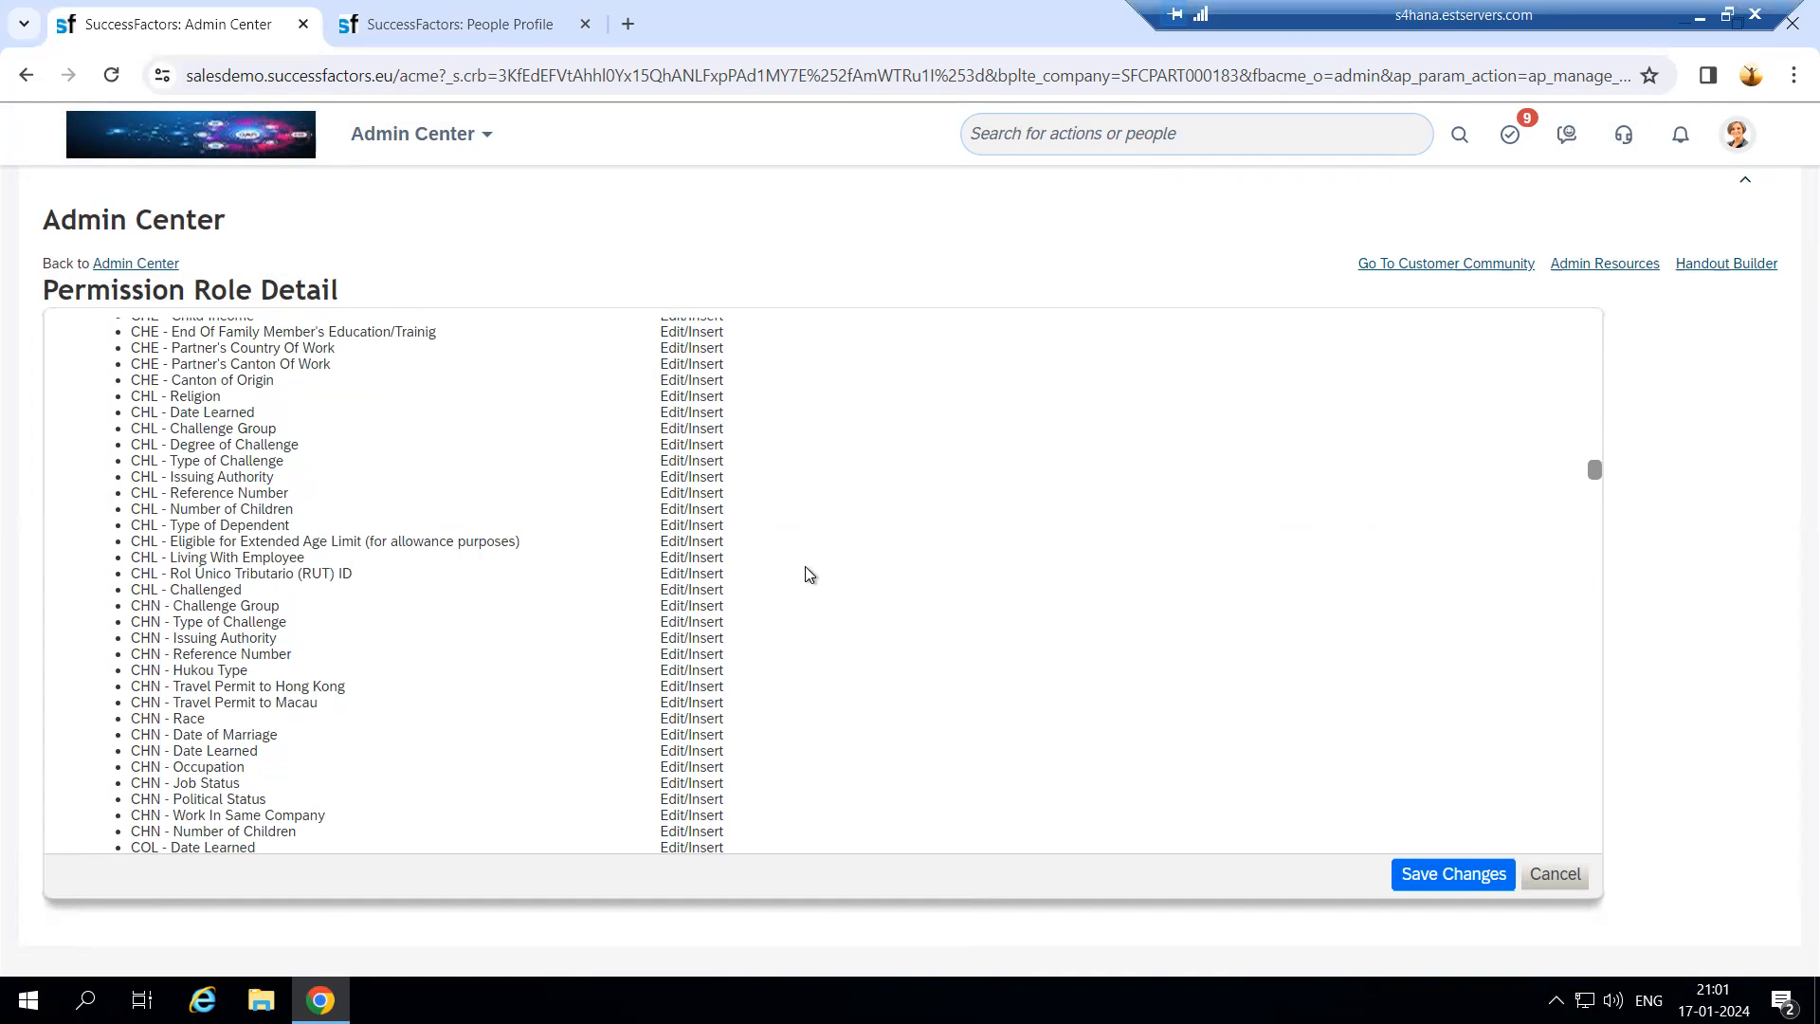
{"action": "scroll", "coordinate": [710, 703], "scroll_direction": "up", "scroll_amount": 1}
Step: Add a new grant at the end of the role details and grant the role to Everyone (All Employees)
{"action": "left_click_drag", "start_coordinate": [1592, 471], "coordinate": [1573, 897]}
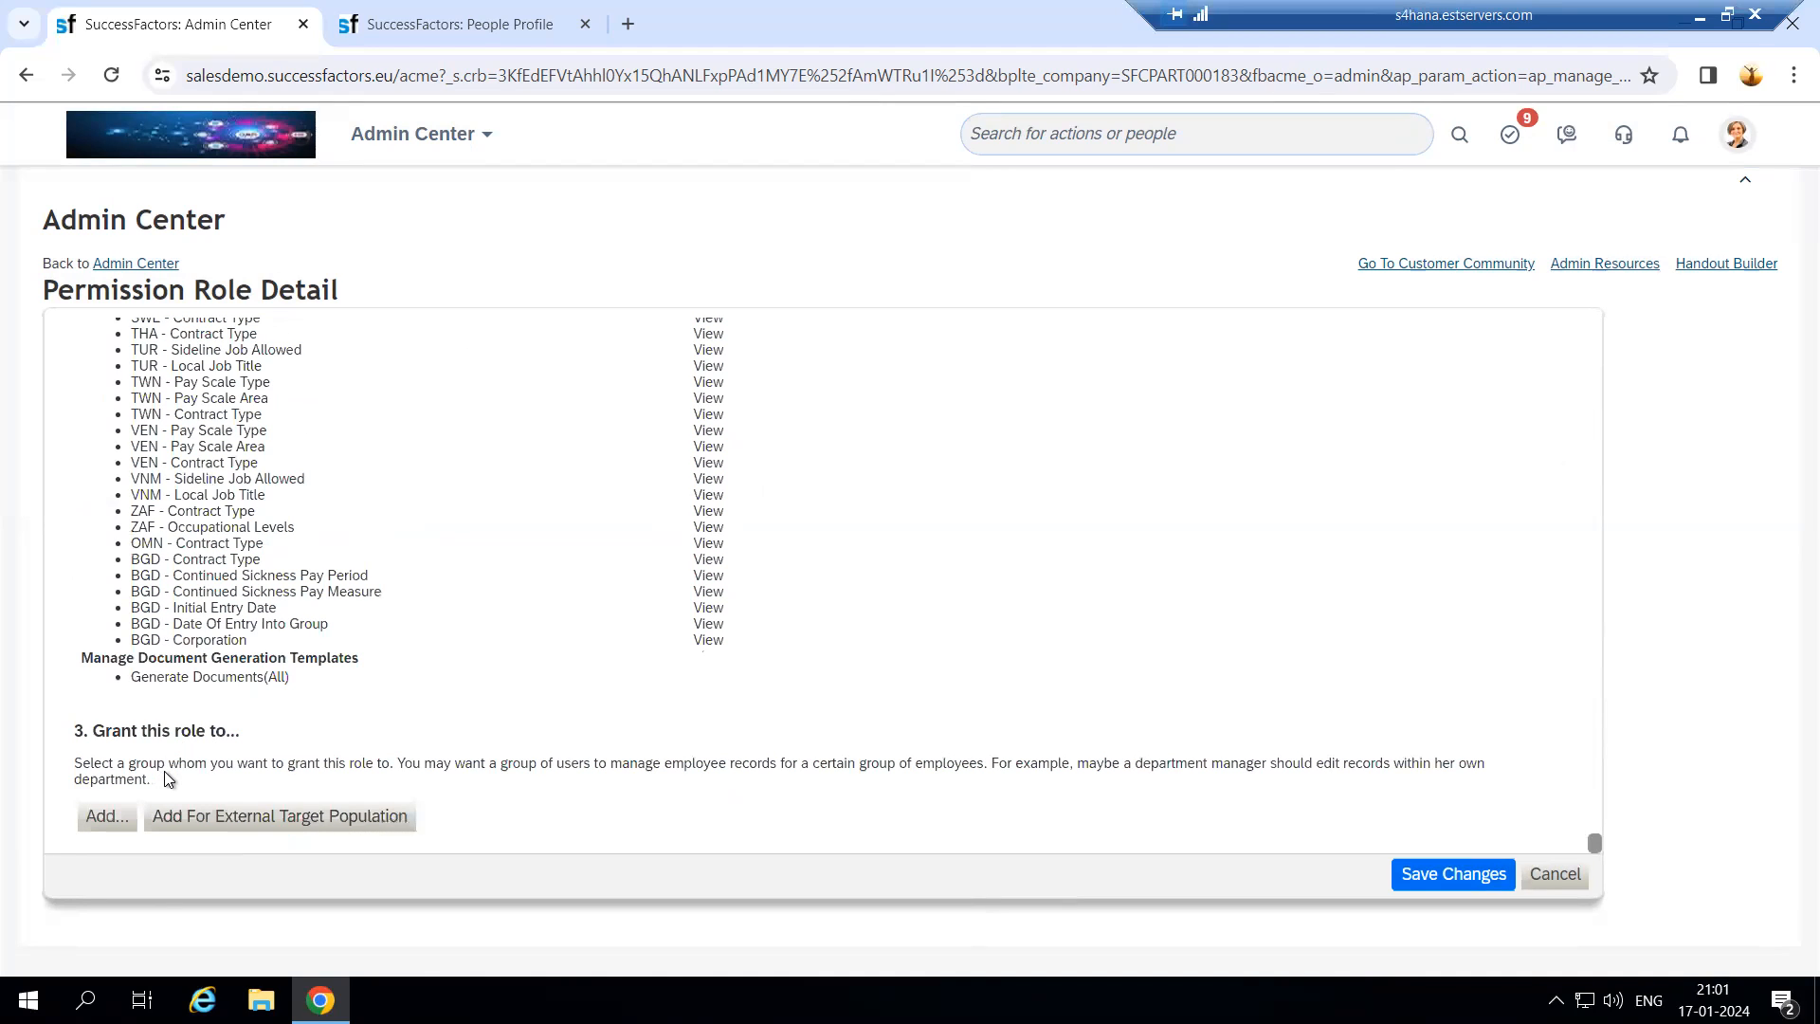
{"action": "left_click", "coordinate": [106, 819]}
{"action": "left_click_drag", "start_coordinate": [490, 298], "coordinate": [913, 298]}
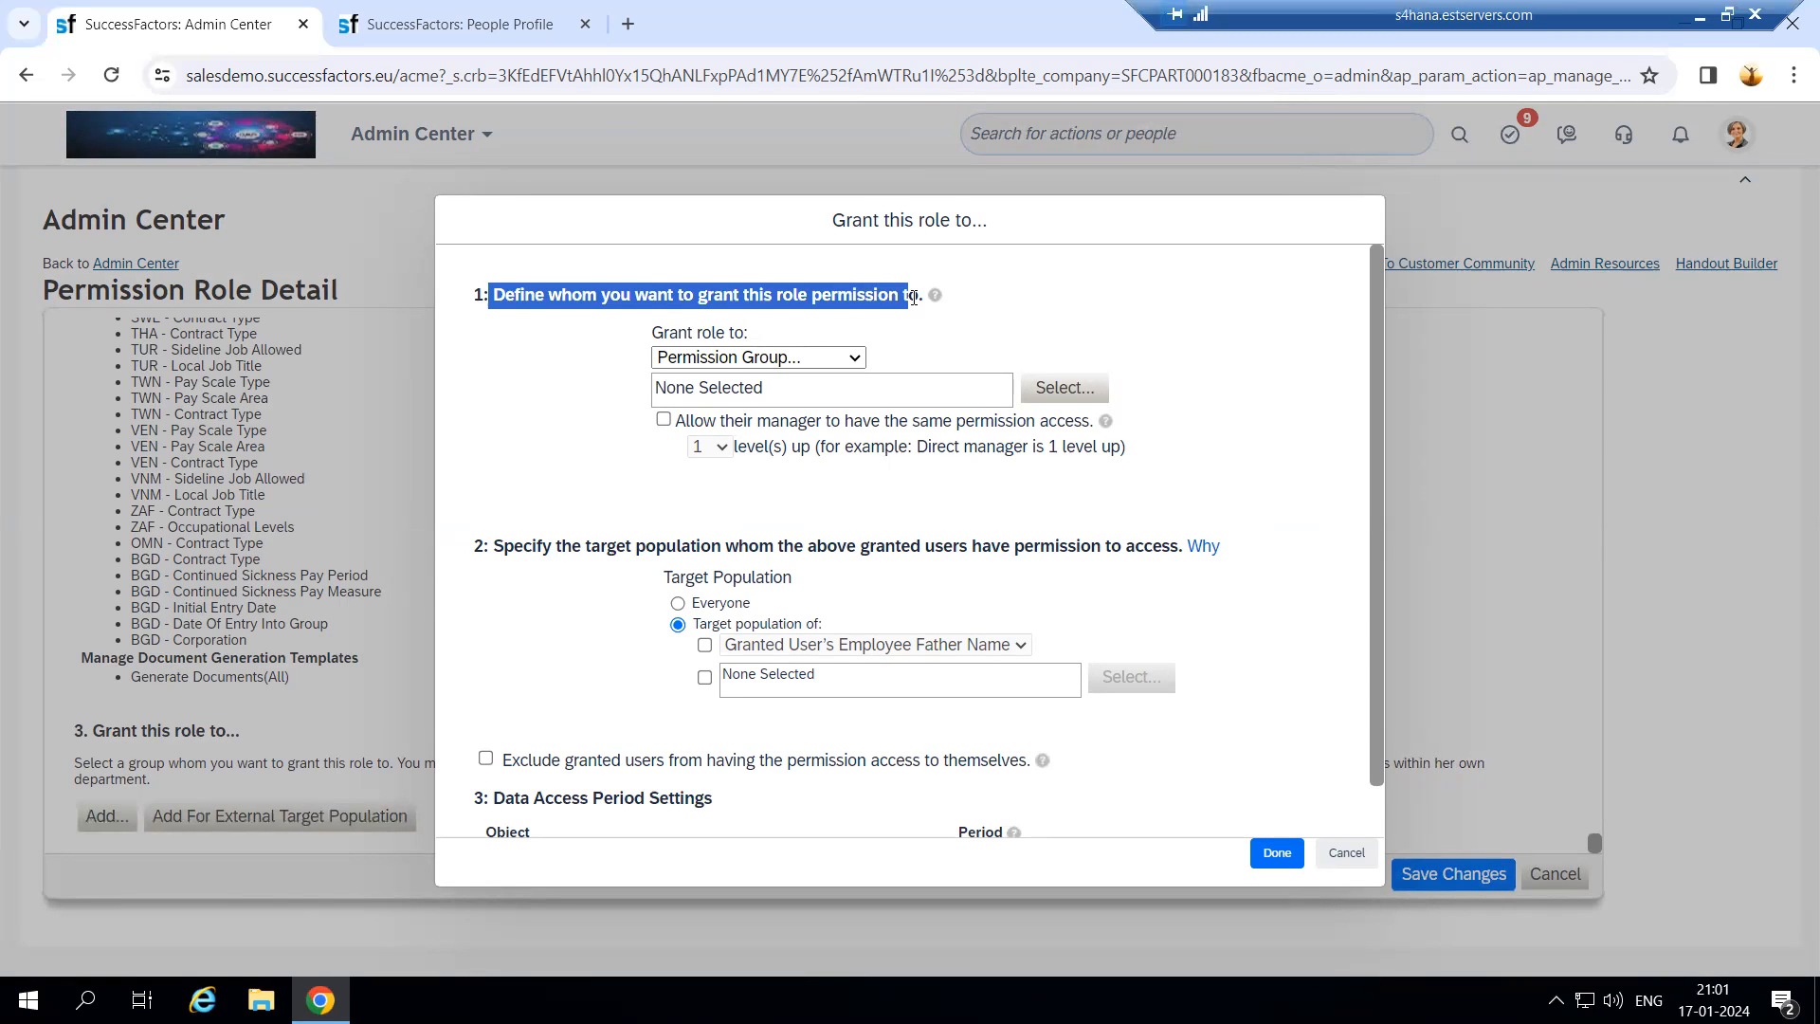
{"action": "left_click", "coordinate": [1069, 288]}
{"action": "left_click", "coordinate": [855, 359]}
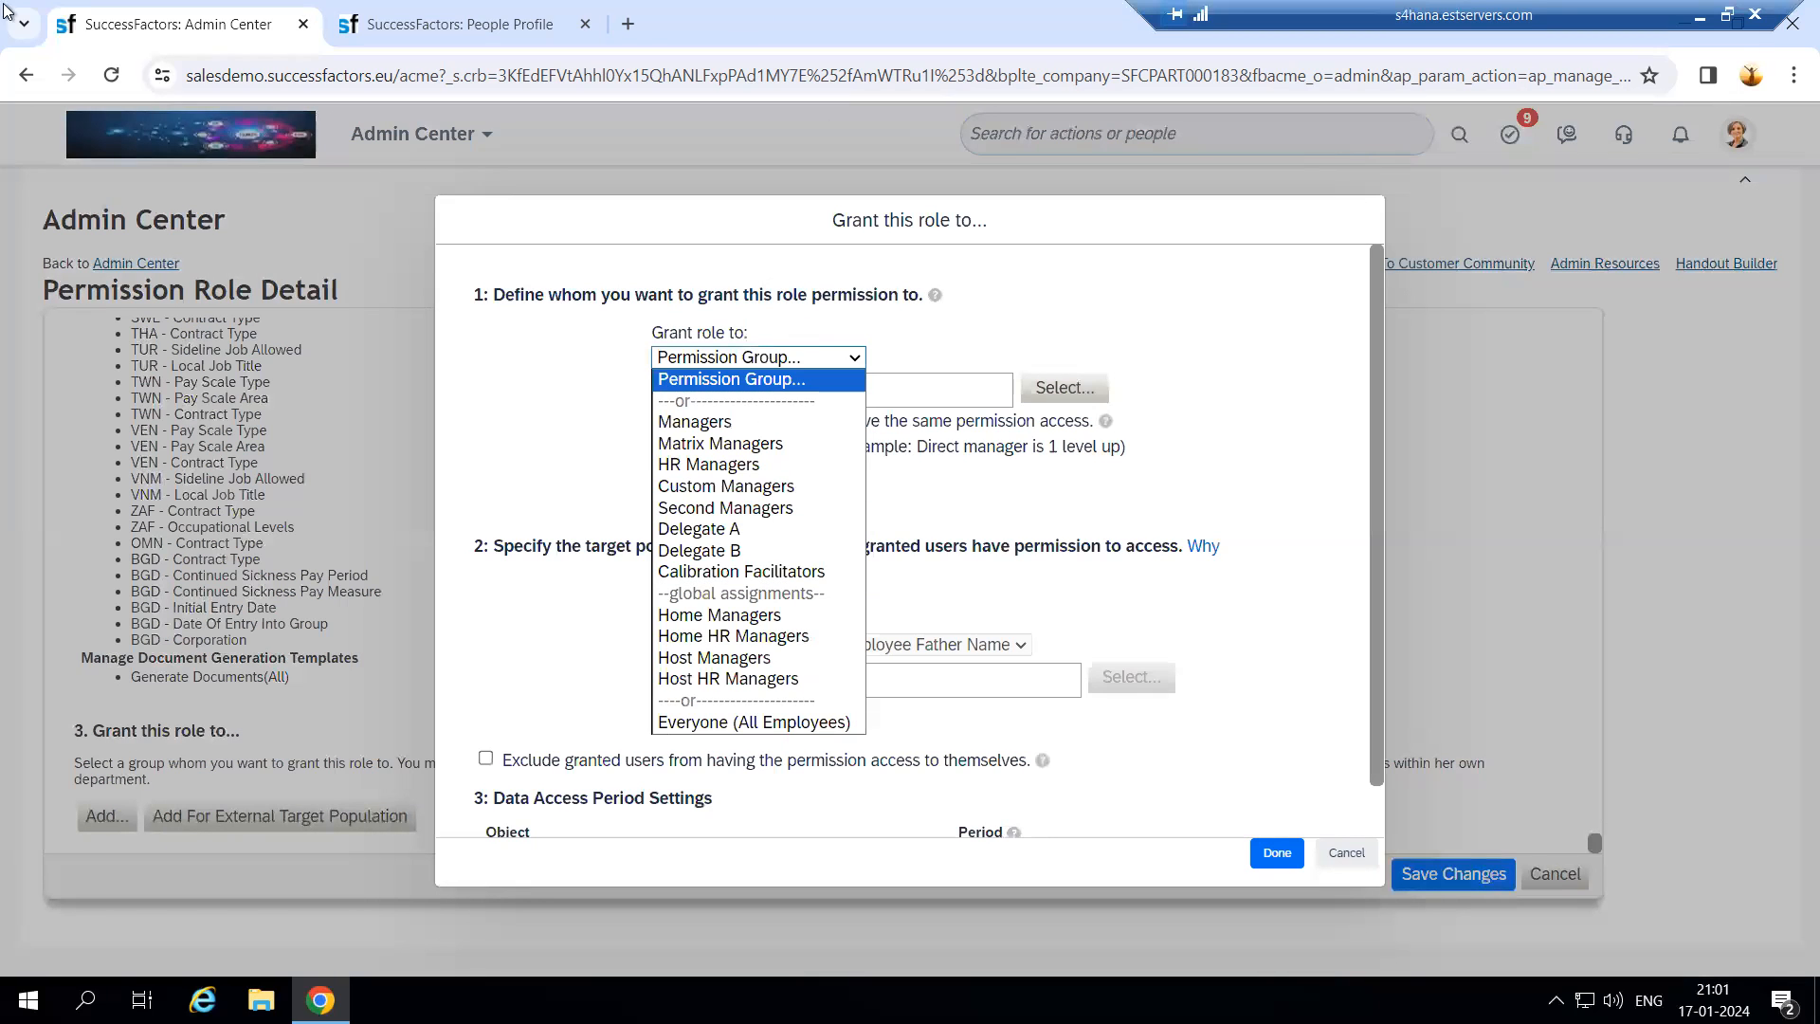
{"action": "left_click", "coordinate": [739, 724]}
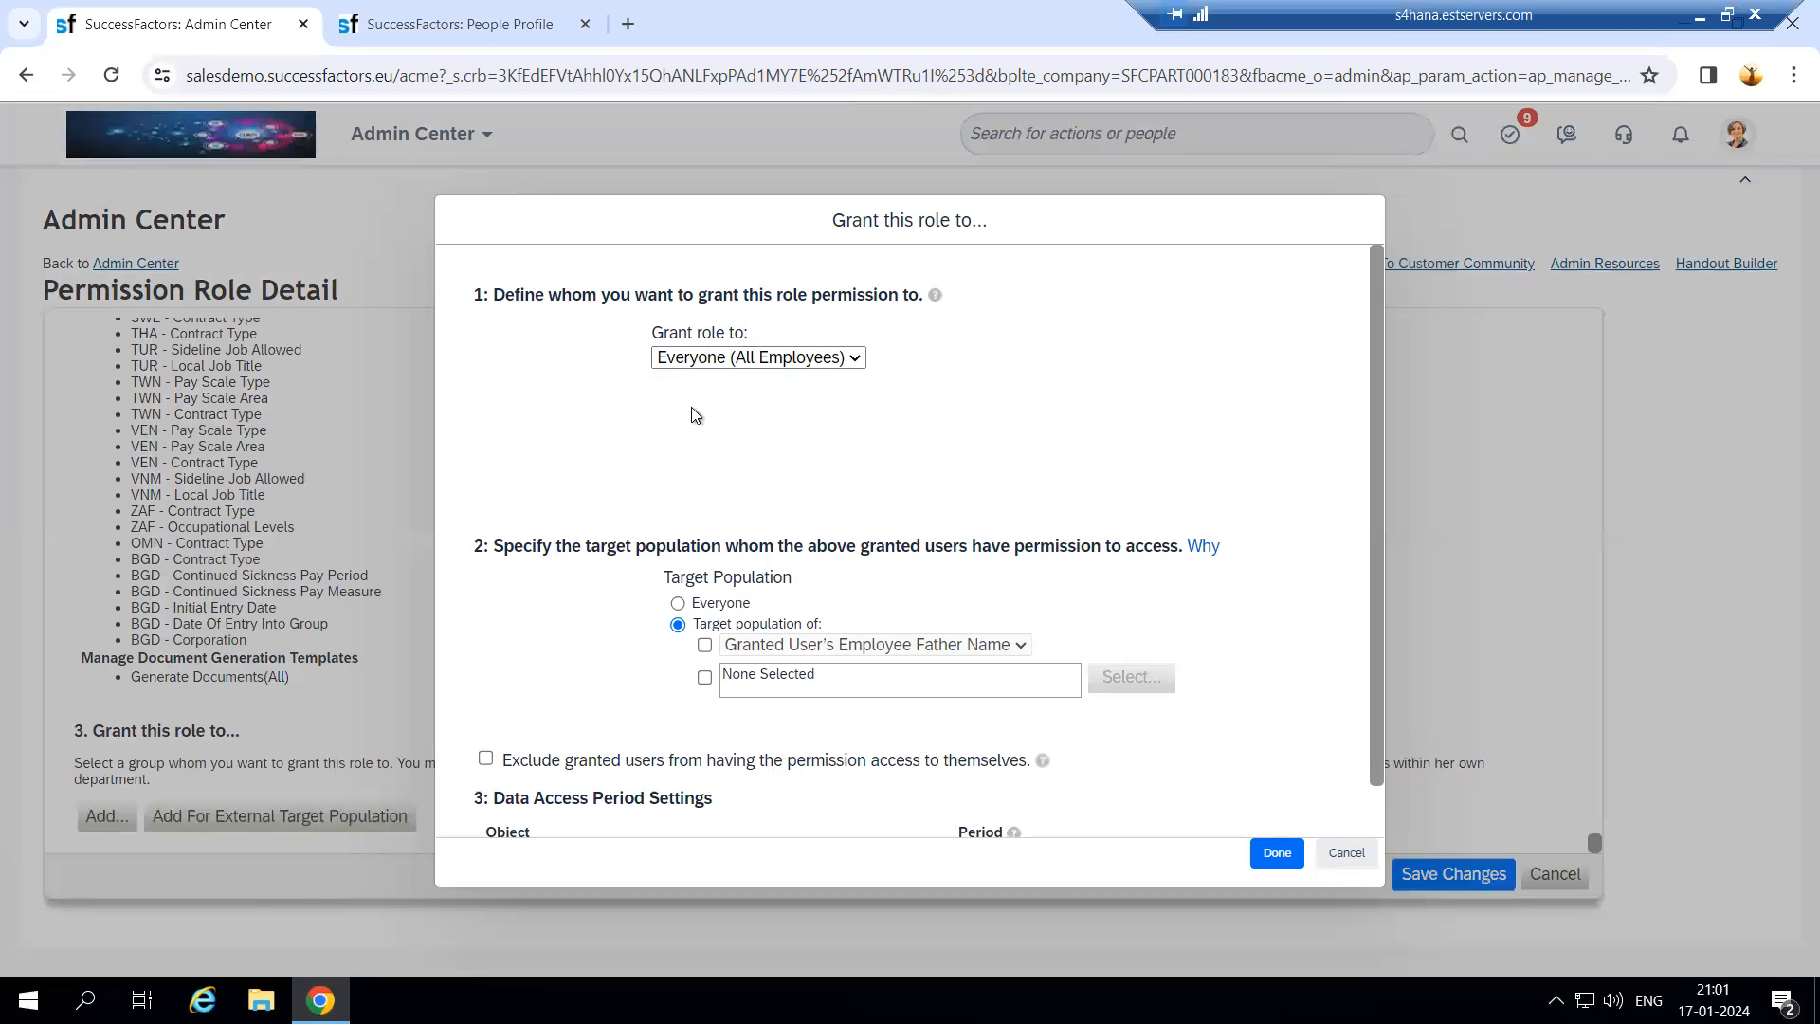
Step: Restrict the grant's target population to Granted User (Self)
{"action": "left_click_drag", "start_coordinate": [495, 547], "coordinate": [1077, 542]}
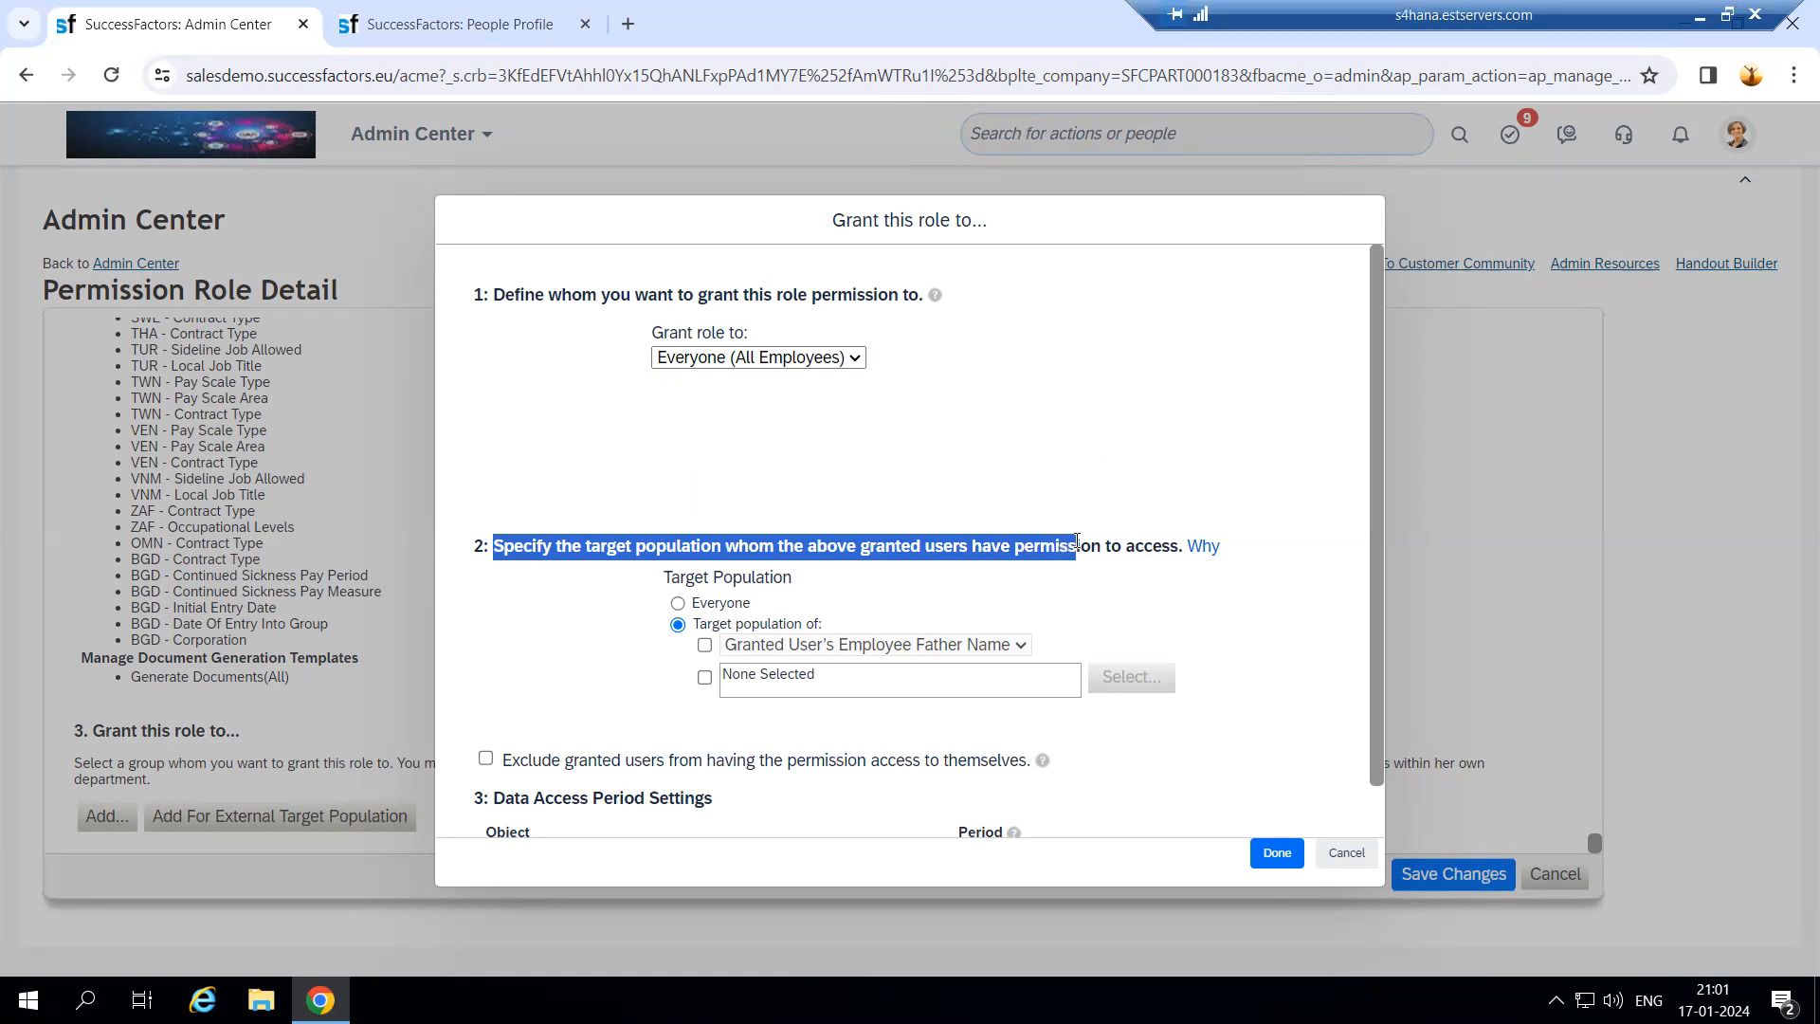
{"action": "left_click", "coordinate": [1080, 594]}
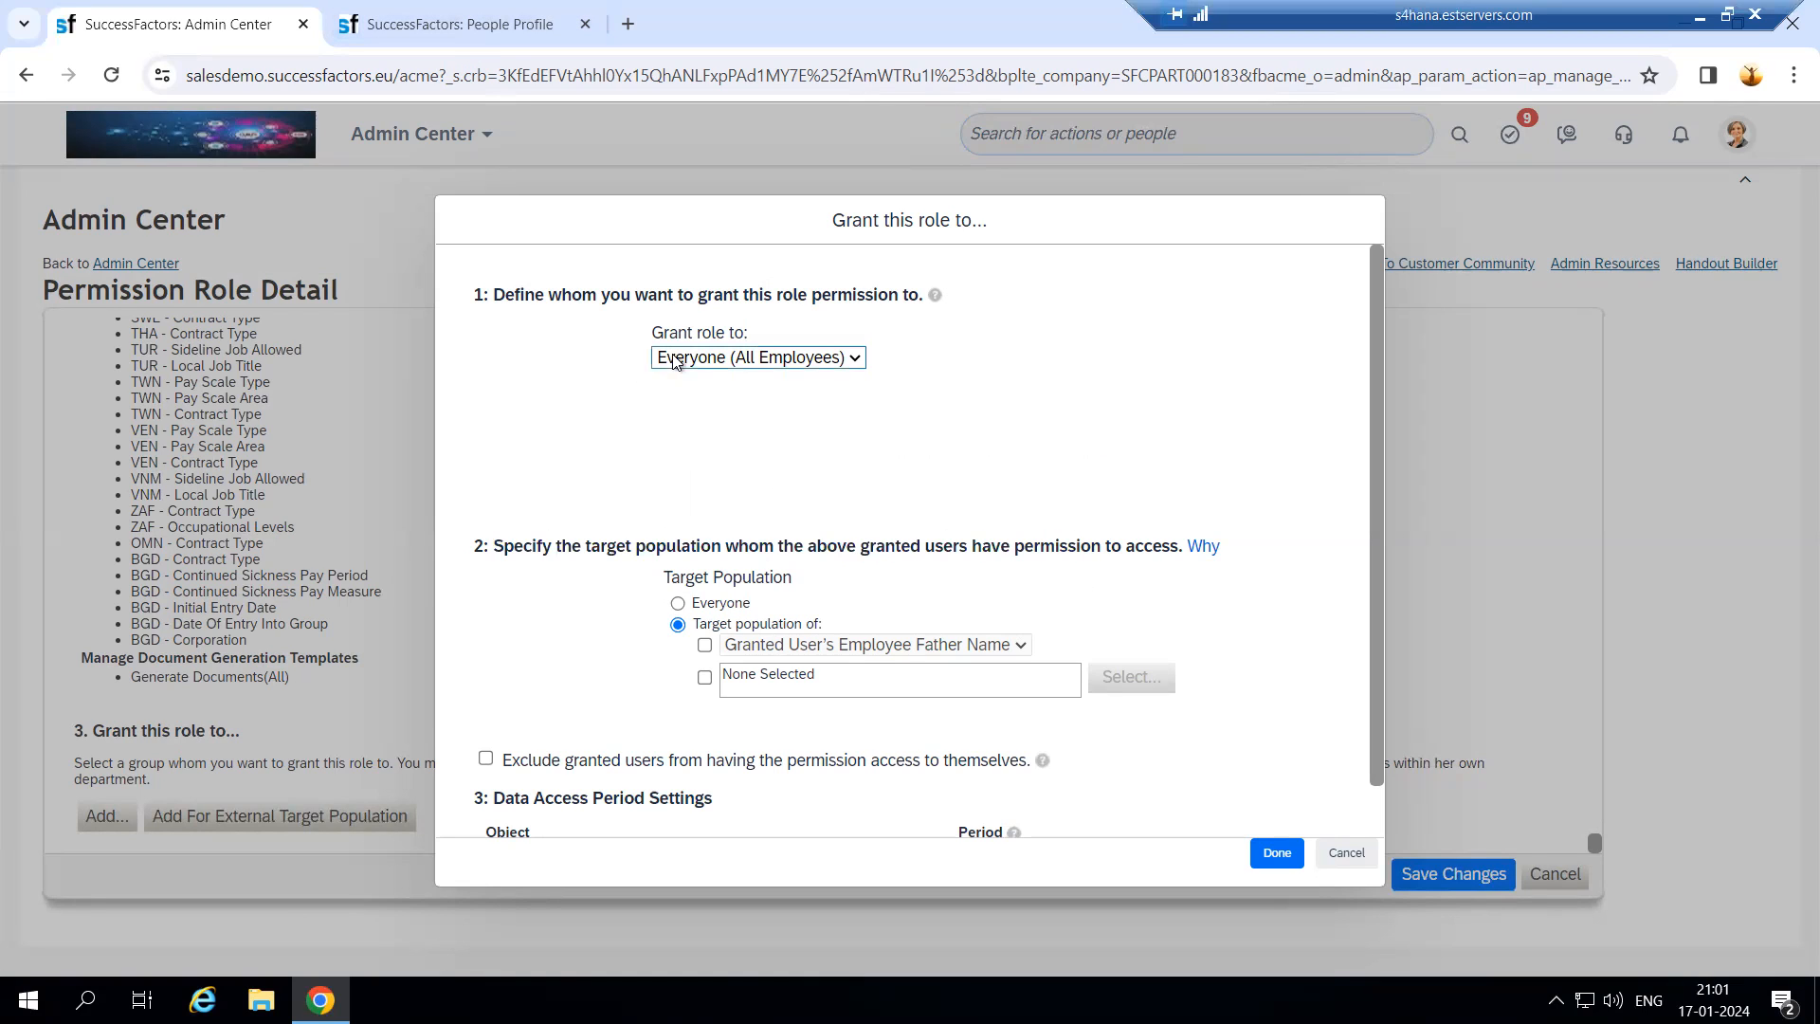
{"action": "left_click", "coordinate": [705, 646]}
{"action": "left_click", "coordinate": [758, 645]}
{"action": "left_click", "coordinate": [850, 794]}
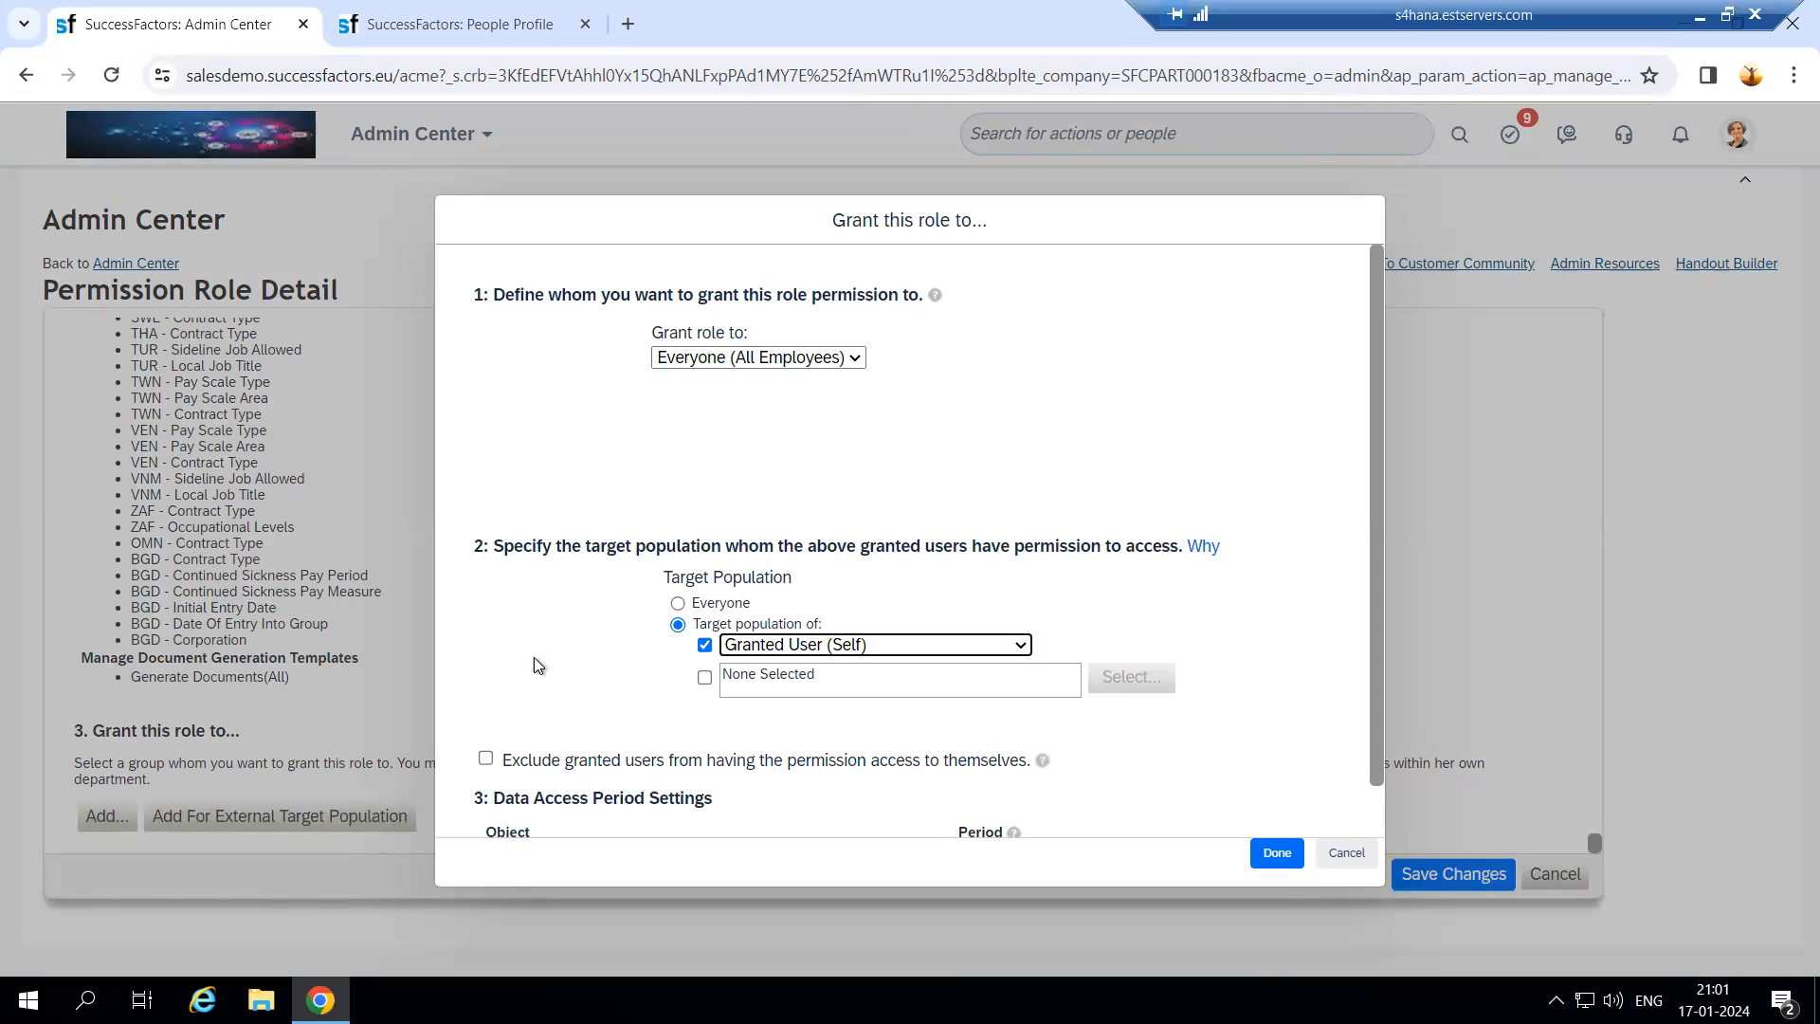
Step: Try granting the role to Managers to compare the target population options, and restore Everyone (All Employees)
{"action": "left_click", "coordinate": [779, 369]}
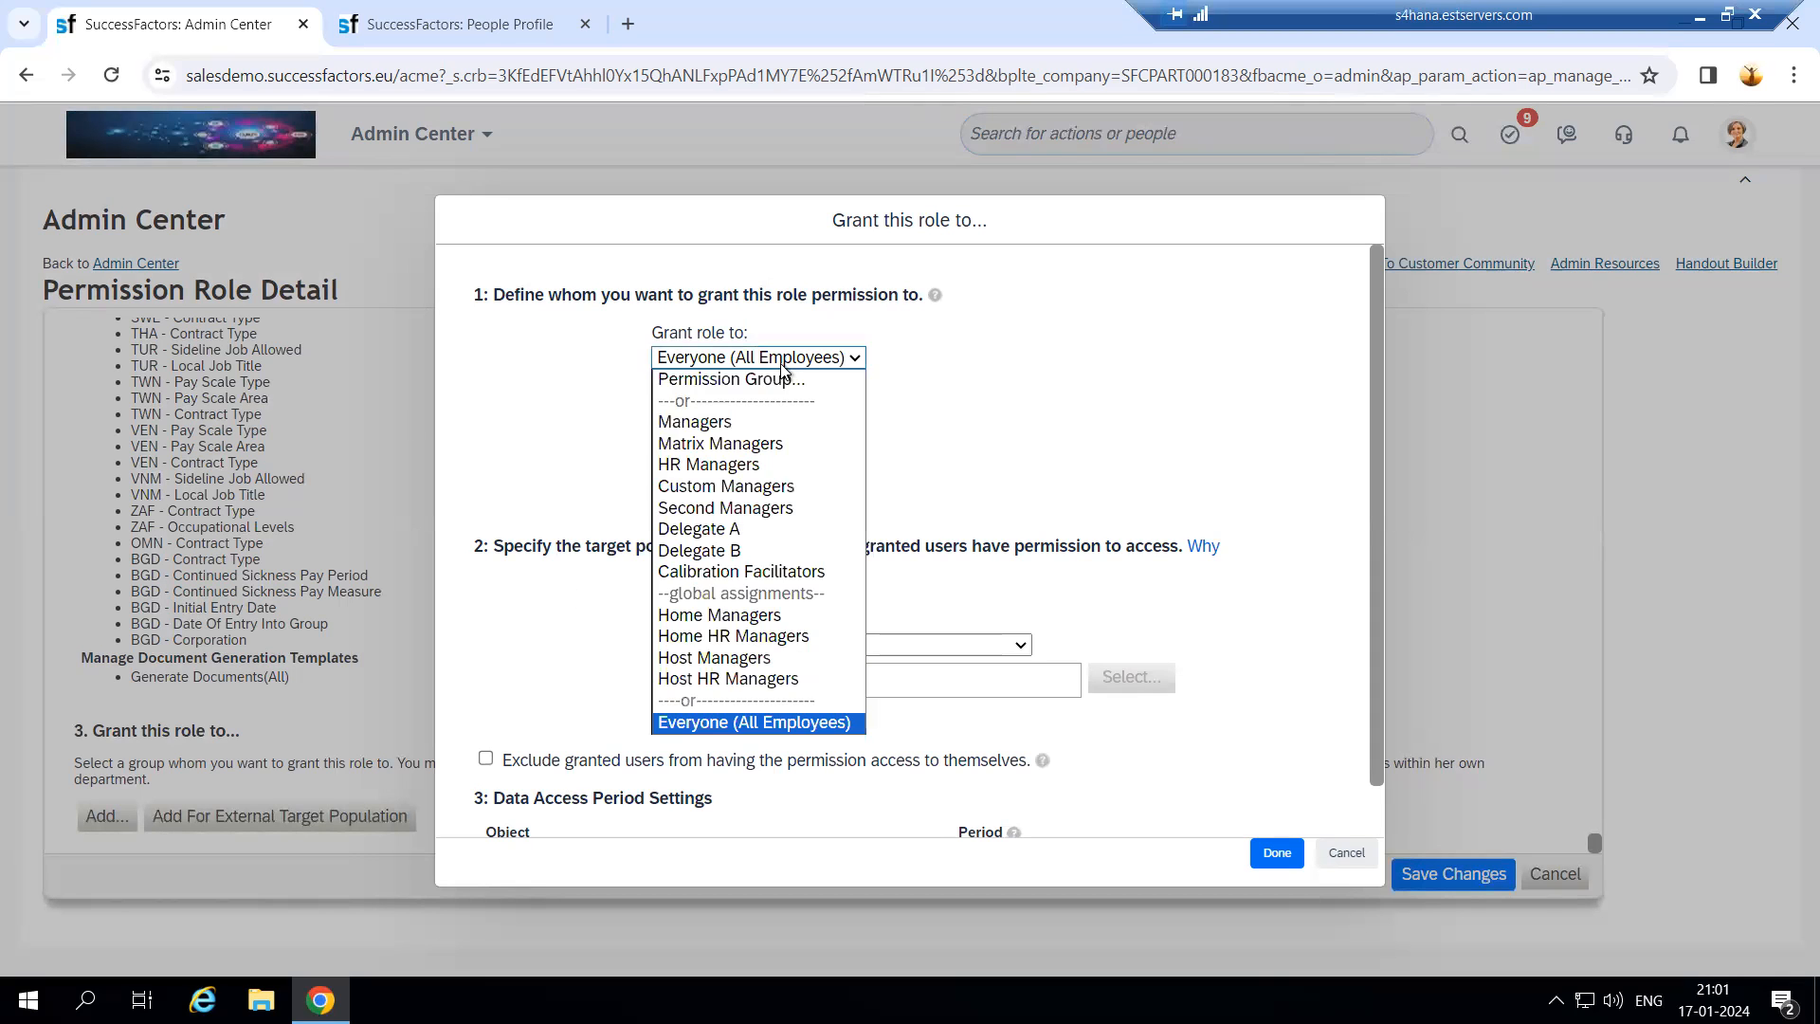
{"action": "left_click", "coordinate": [768, 423]}
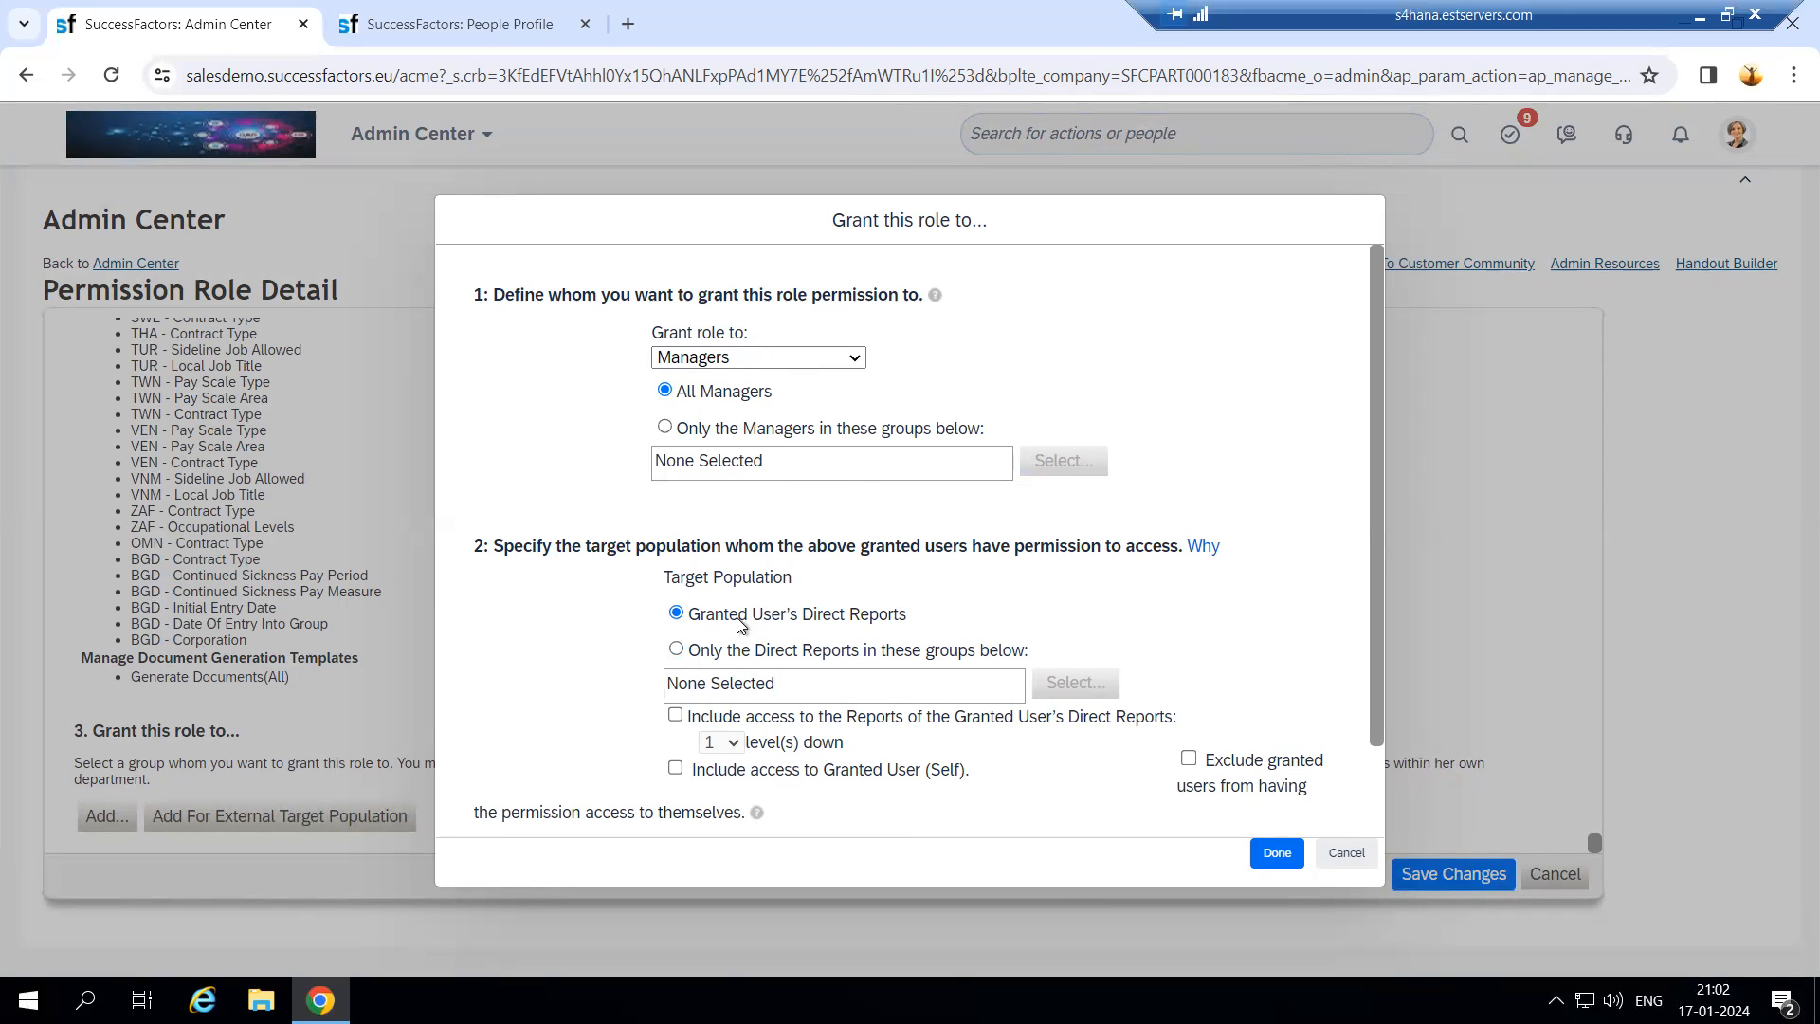
{"action": "left_click", "coordinate": [859, 350]}
{"action": "left_click", "coordinate": [773, 722]}
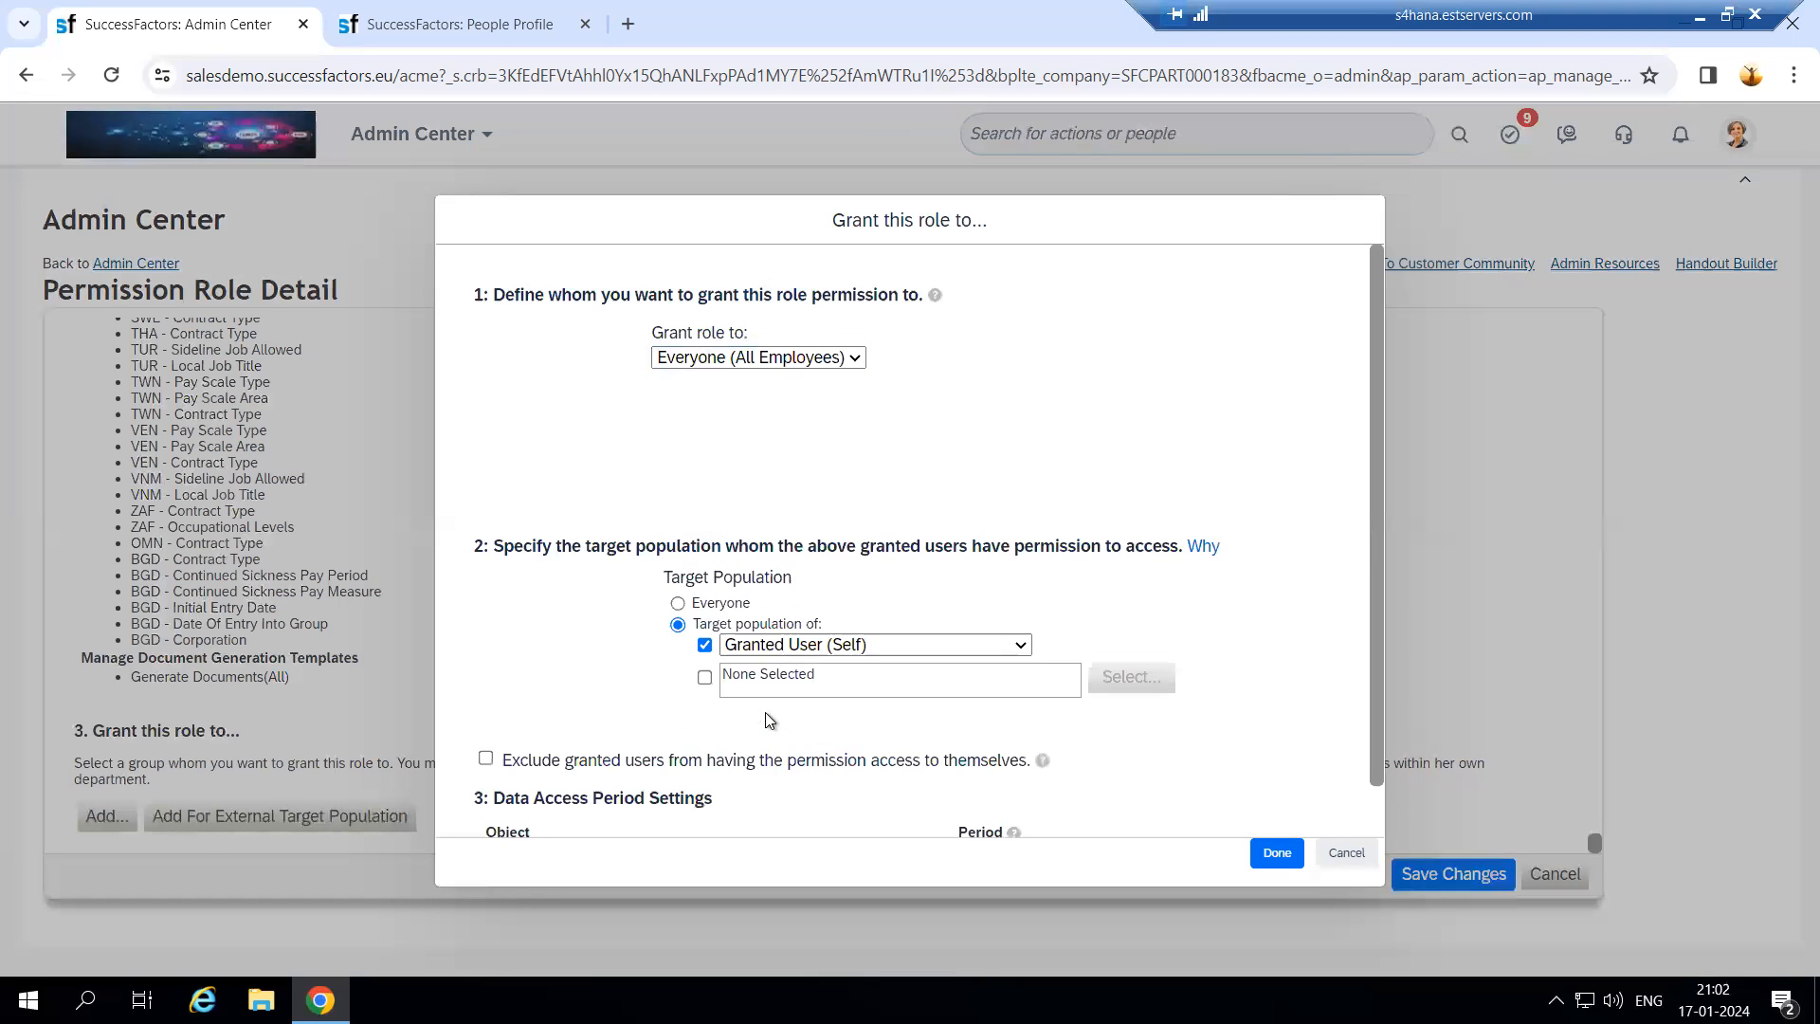
Step: Review the Data Access Period Settings for PersonalInfo and confirm the role grant
{"action": "scroll", "coordinate": [644, 774], "scroll_direction": "down", "scroll_amount": 1}
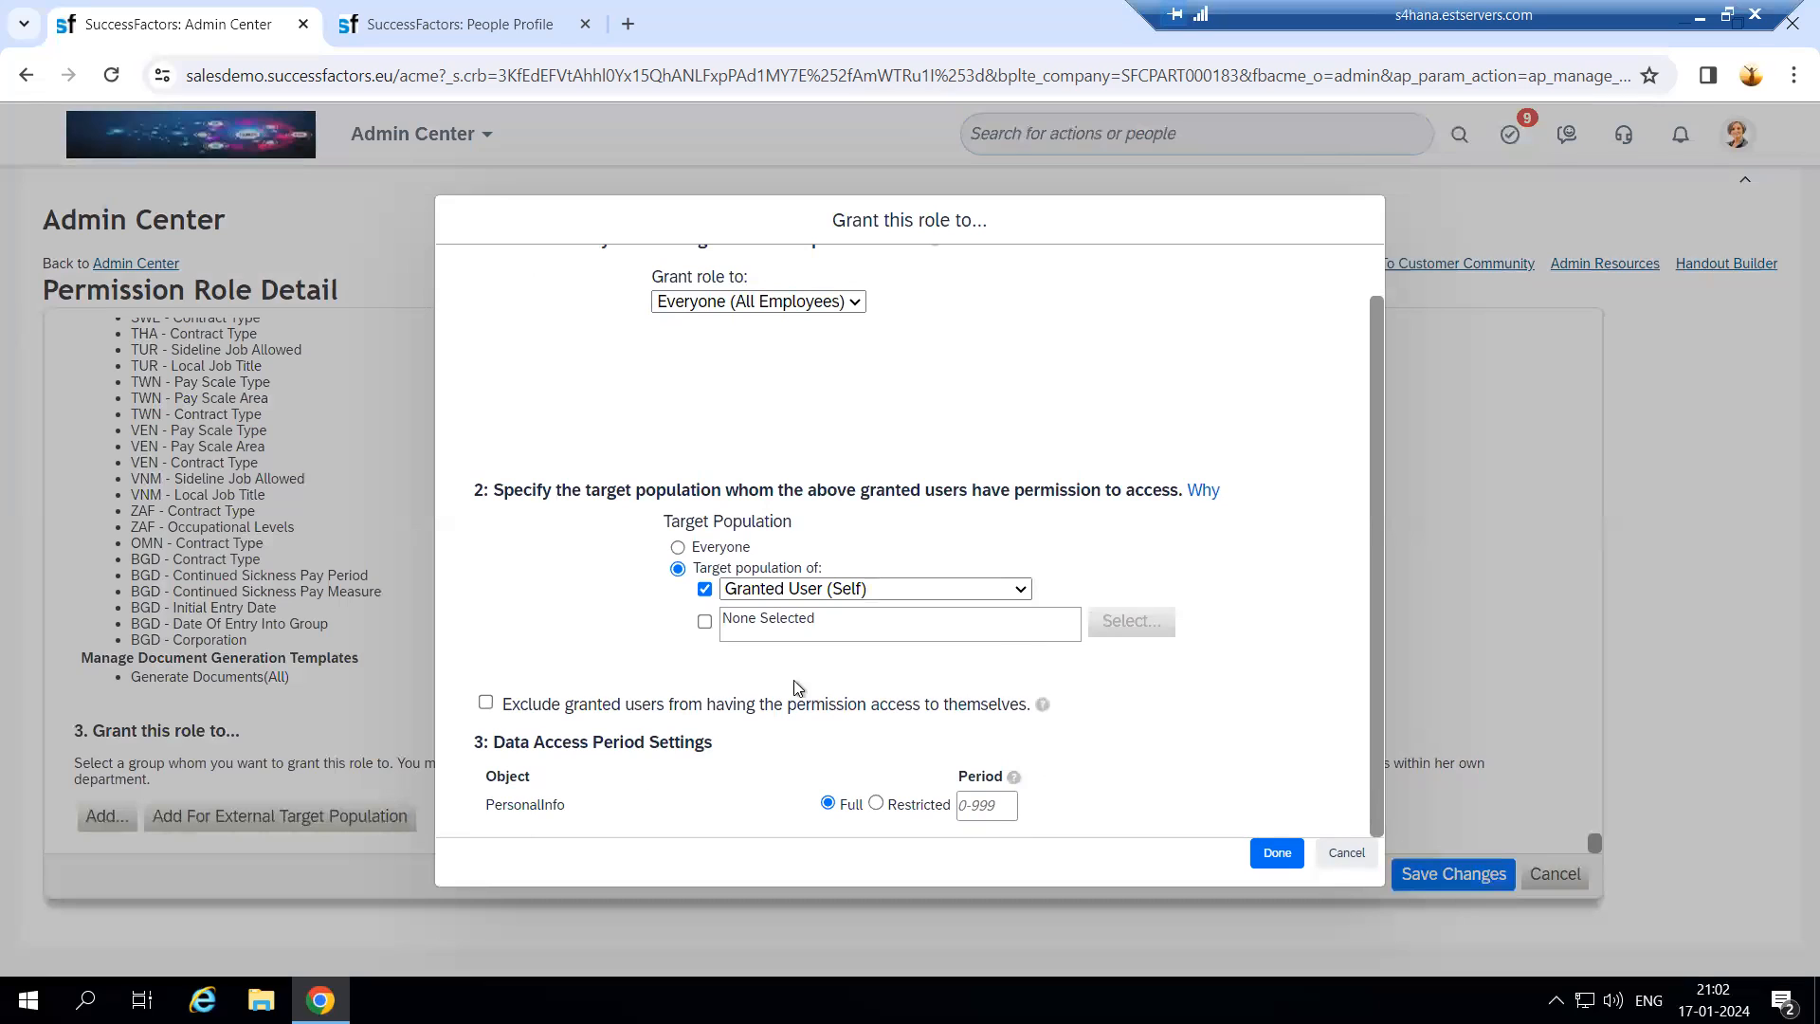
{"action": "left_click_drag", "start_coordinate": [499, 749], "coordinate": [731, 764]}
{"action": "left_click", "coordinate": [733, 765]}
{"action": "left_click", "coordinate": [1279, 853]}
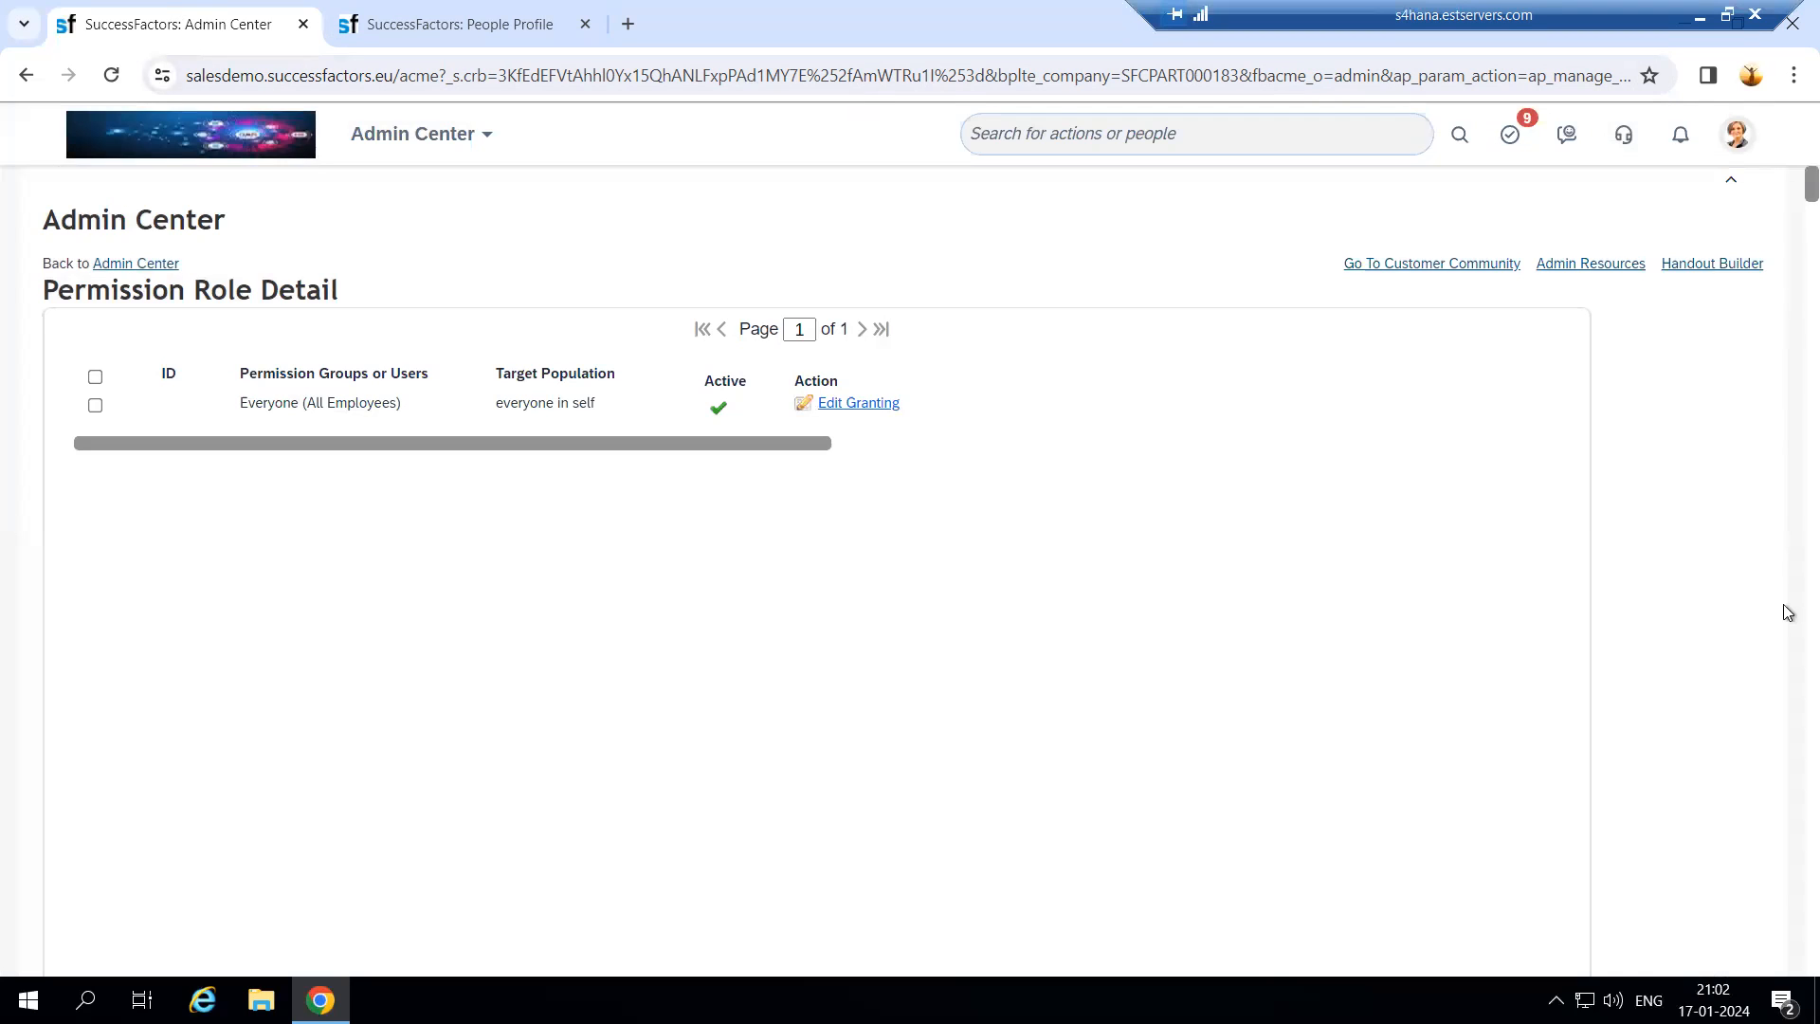
Step: Save the Testing 123 role changes, review the access population details and agree to proceed
{"action": "left_click_drag", "start_coordinate": [1810, 182], "coordinate": [1811, 957]}
{"action": "left_click", "coordinate": [1472, 915]}
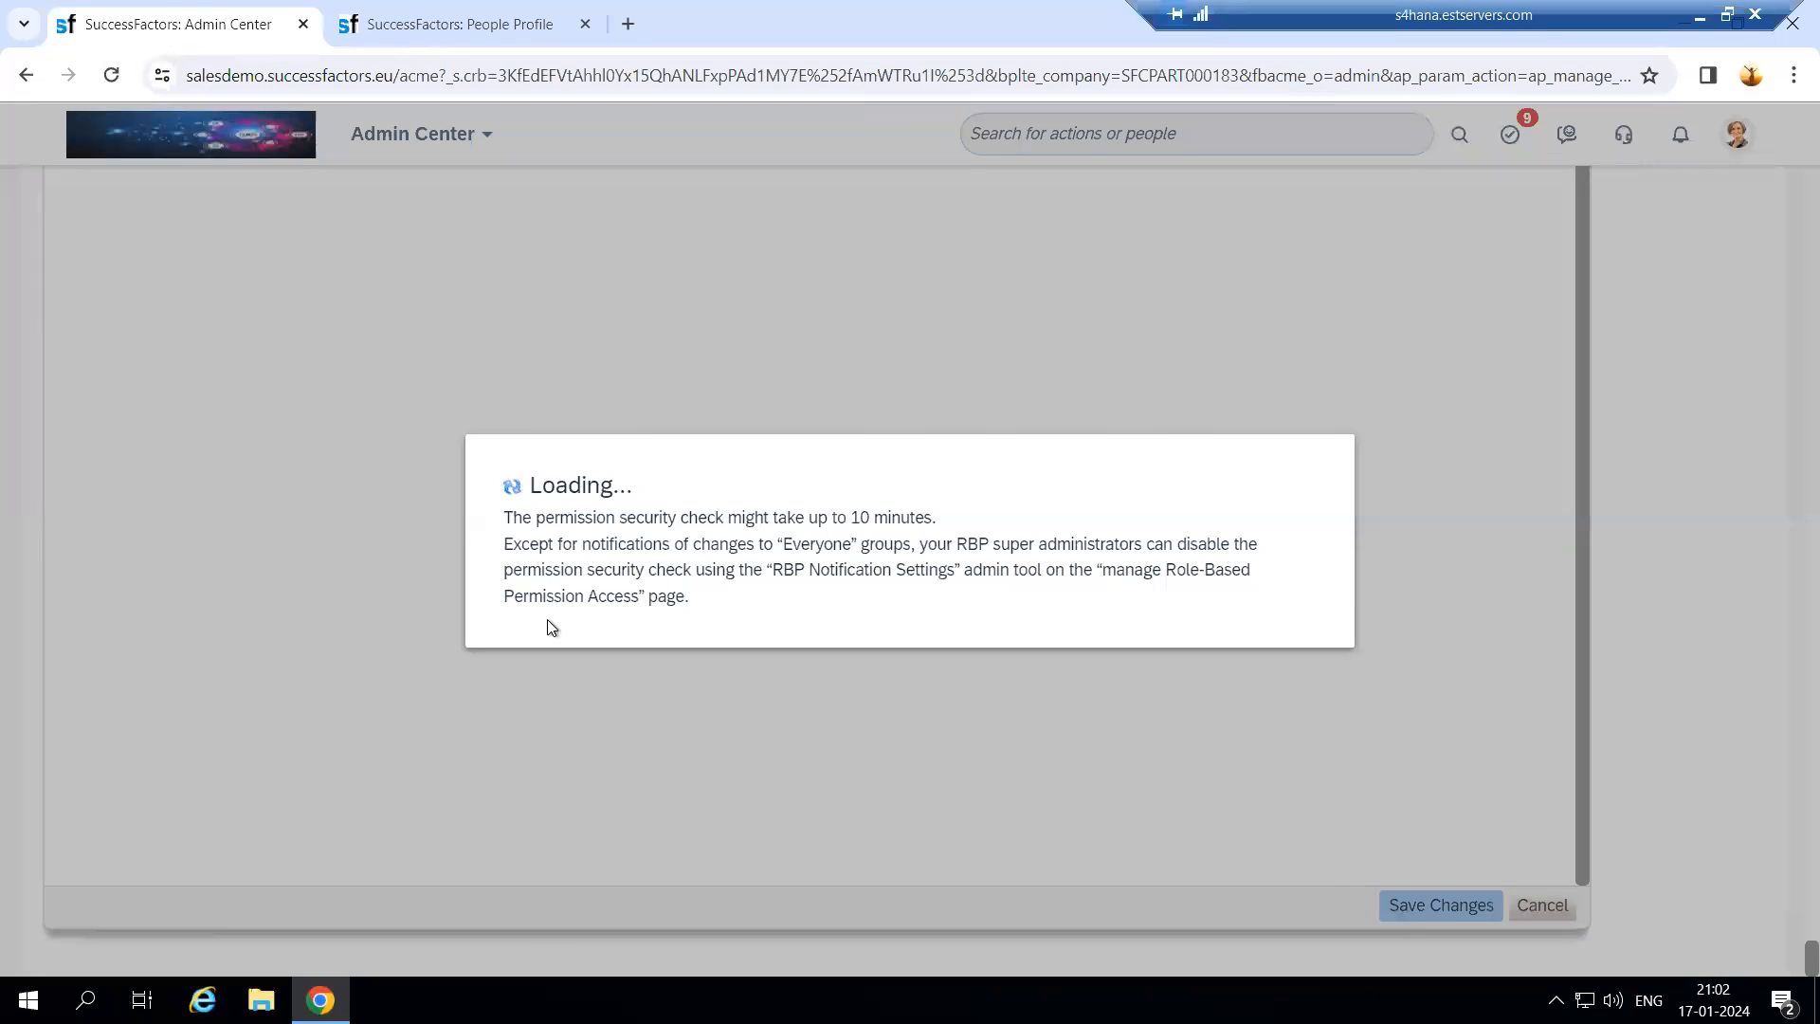
{"action": "left_click_drag", "start_coordinate": [601, 382], "coordinate": [967, 417]}
{"action": "left_click", "coordinate": [595, 414]}
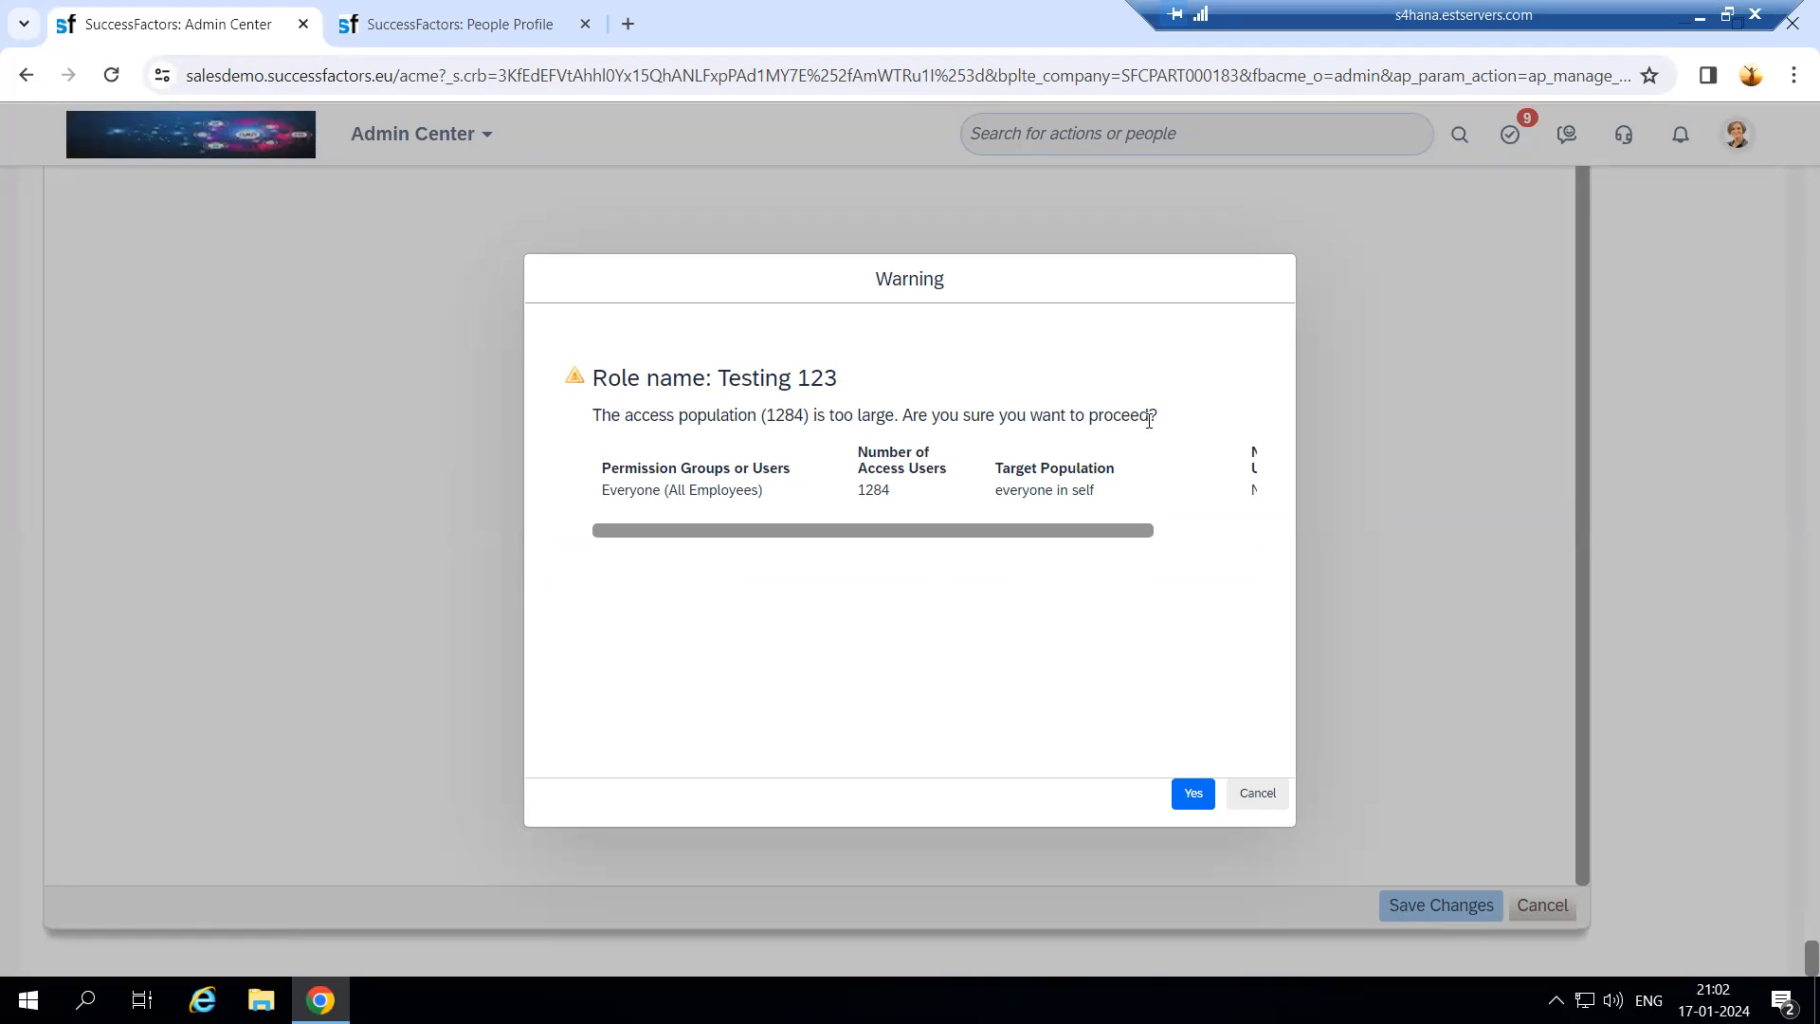
{"action": "left_click_drag", "start_coordinate": [1023, 527], "coordinate": [717, 527]}
{"action": "left_click", "coordinate": [1190, 794]}
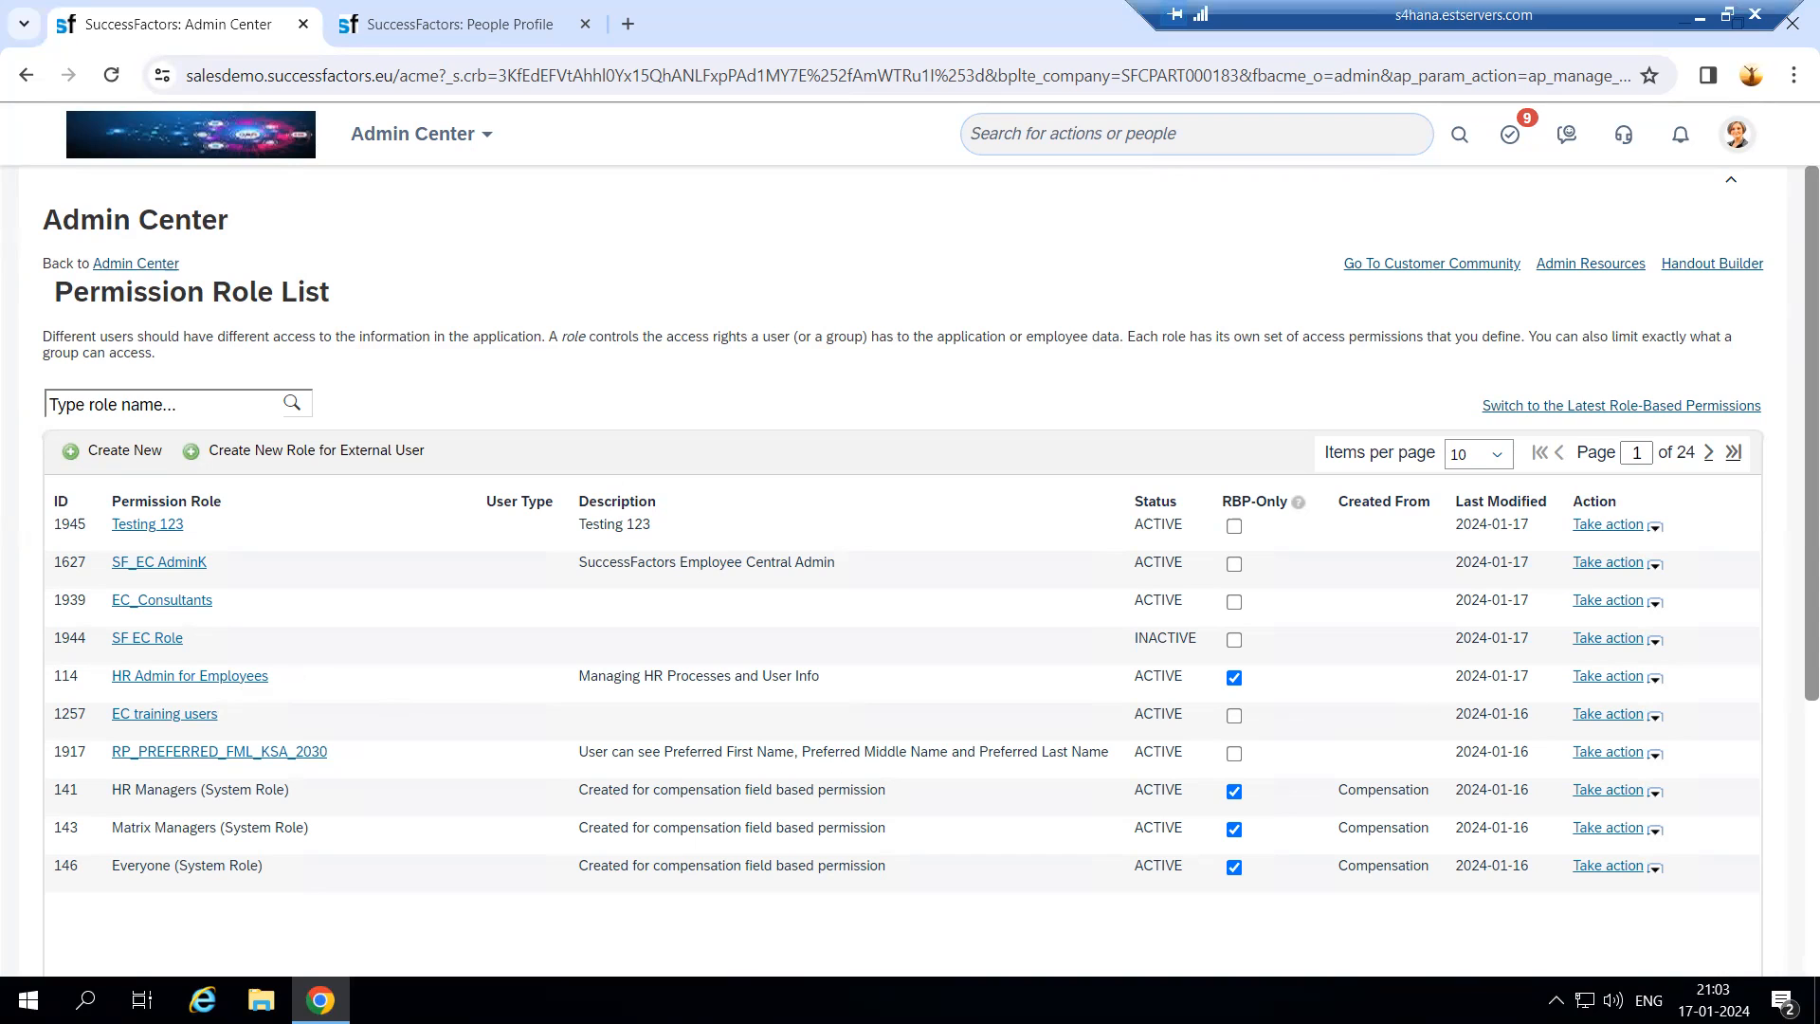
Step: Switch to the Role Based Permission document in Word and look through its configuration scenarios to the end
{"action": "left_click", "coordinate": [1694, 19]}
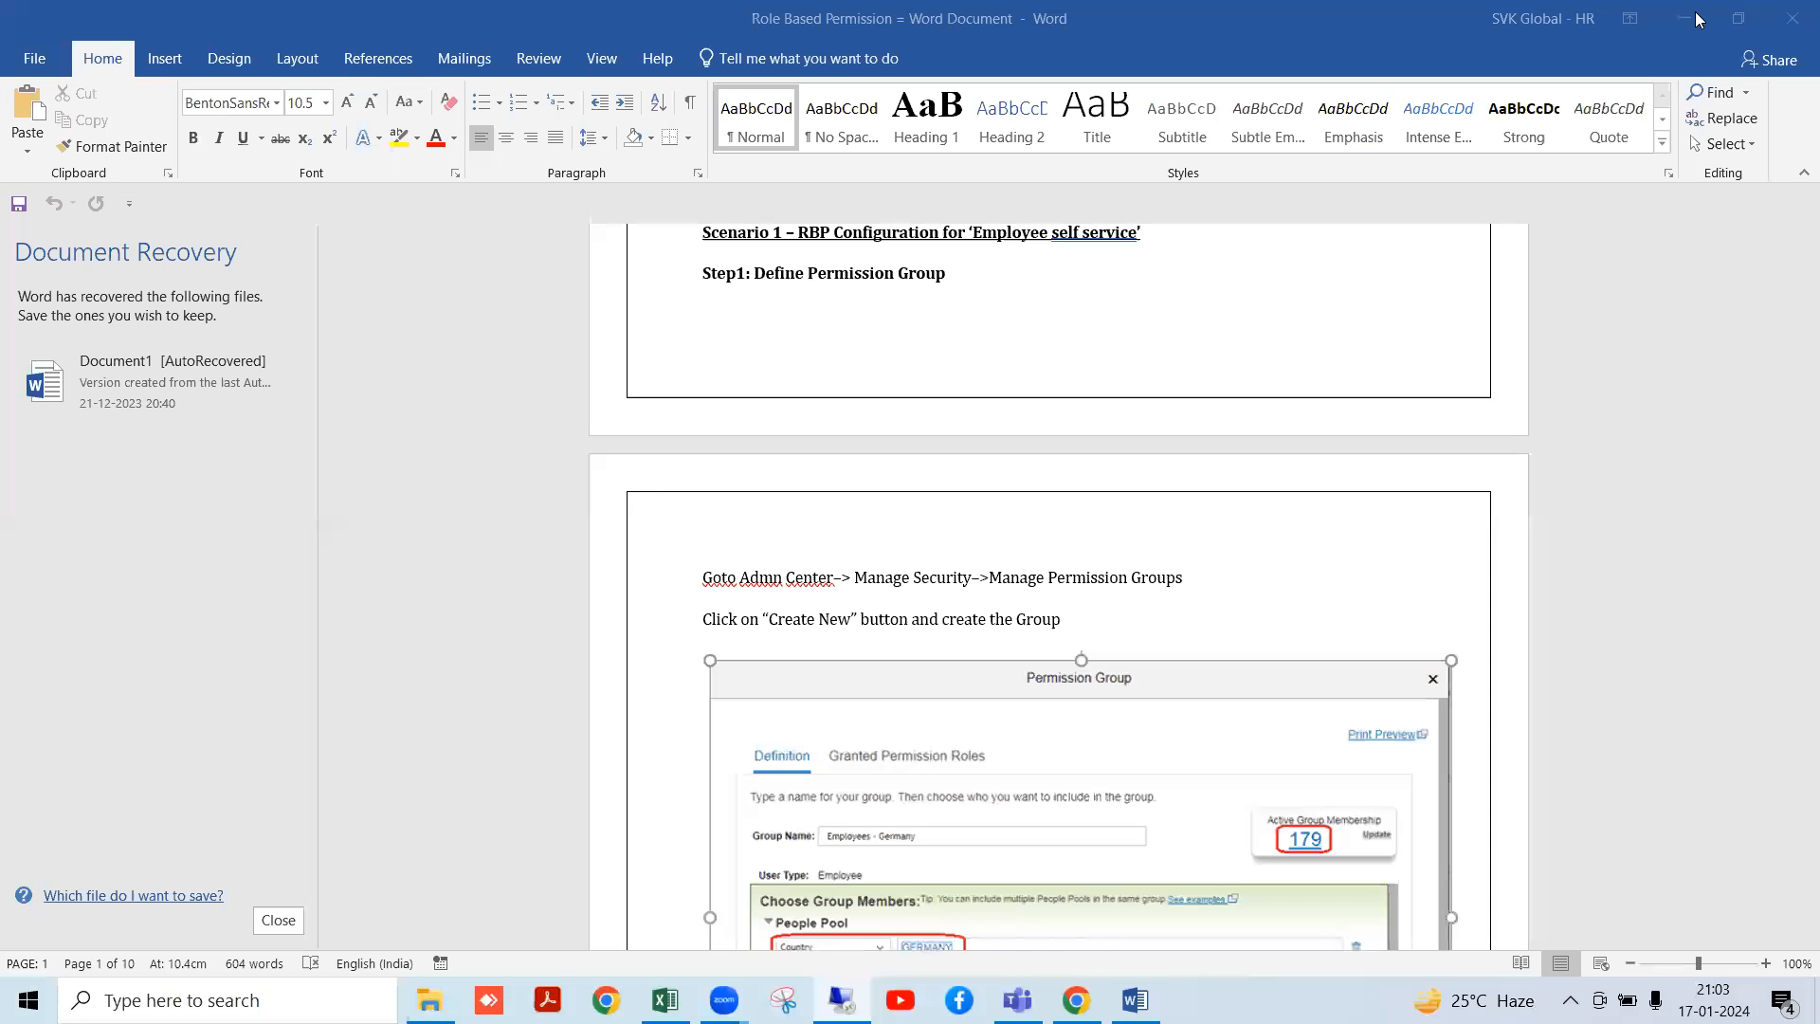
{"action": "scroll", "coordinate": [1190, 638], "scroll_direction": "down", "scroll_amount": 3}
{"action": "scroll", "coordinate": [1192, 648], "scroll_direction": "down", "scroll_amount": 5}
{"action": "scroll", "coordinate": [1190, 616], "scroll_direction": "down", "scroll_amount": 8}
{"action": "scroll", "coordinate": [1005, 616], "scroll_direction": "down", "scroll_amount": 20}
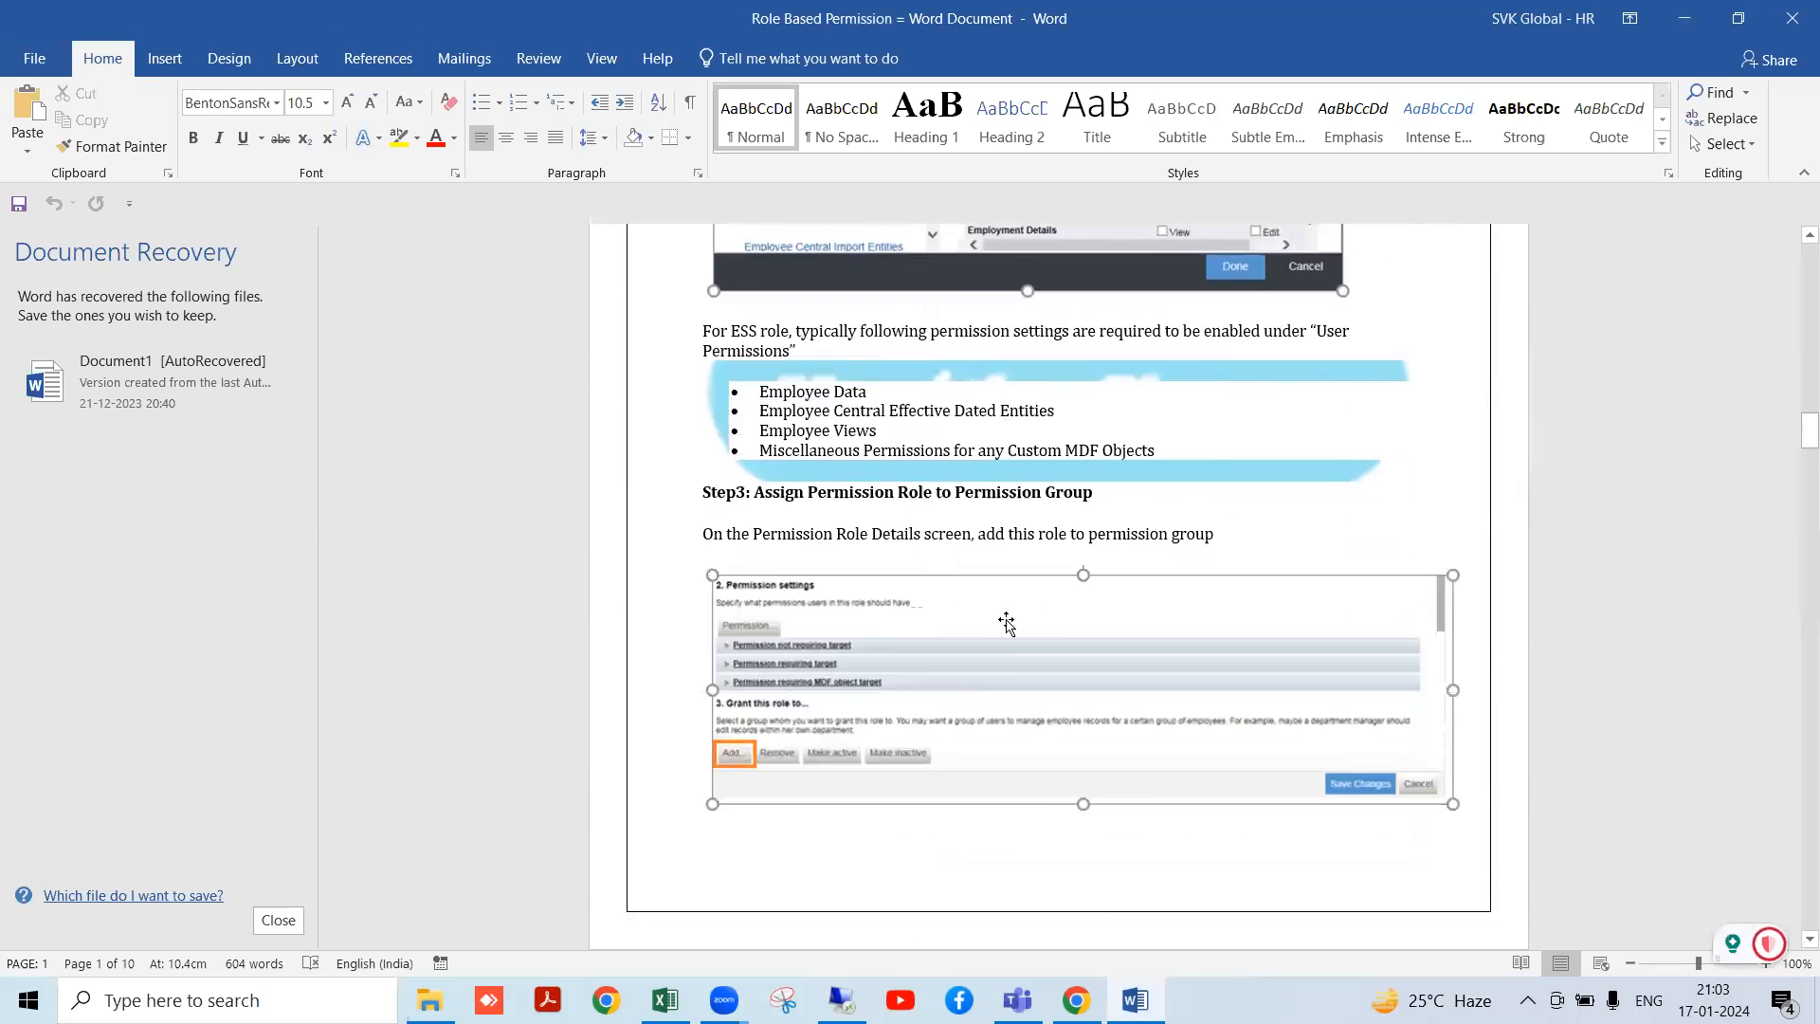
{"action": "scroll", "coordinate": [1014, 617], "scroll_direction": "down", "scroll_amount": 20}
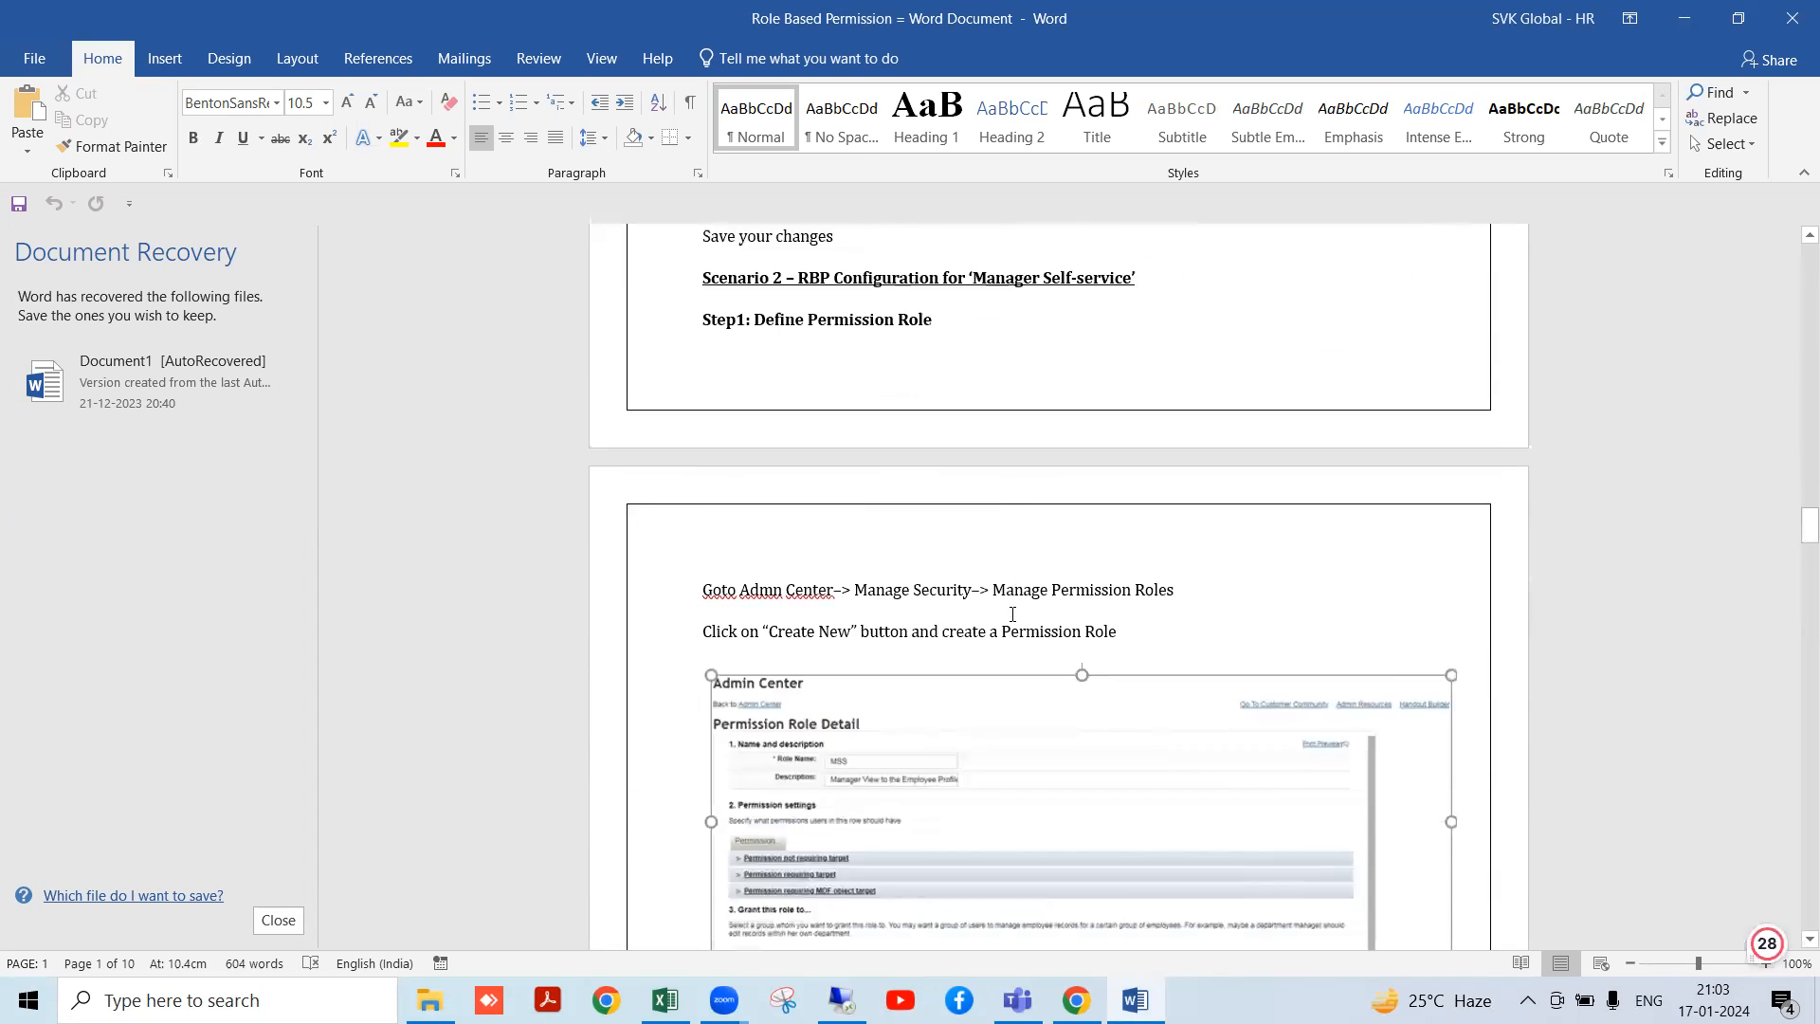
{"action": "left_click_drag", "start_coordinate": [1795, 525], "coordinate": [1792, 957]}
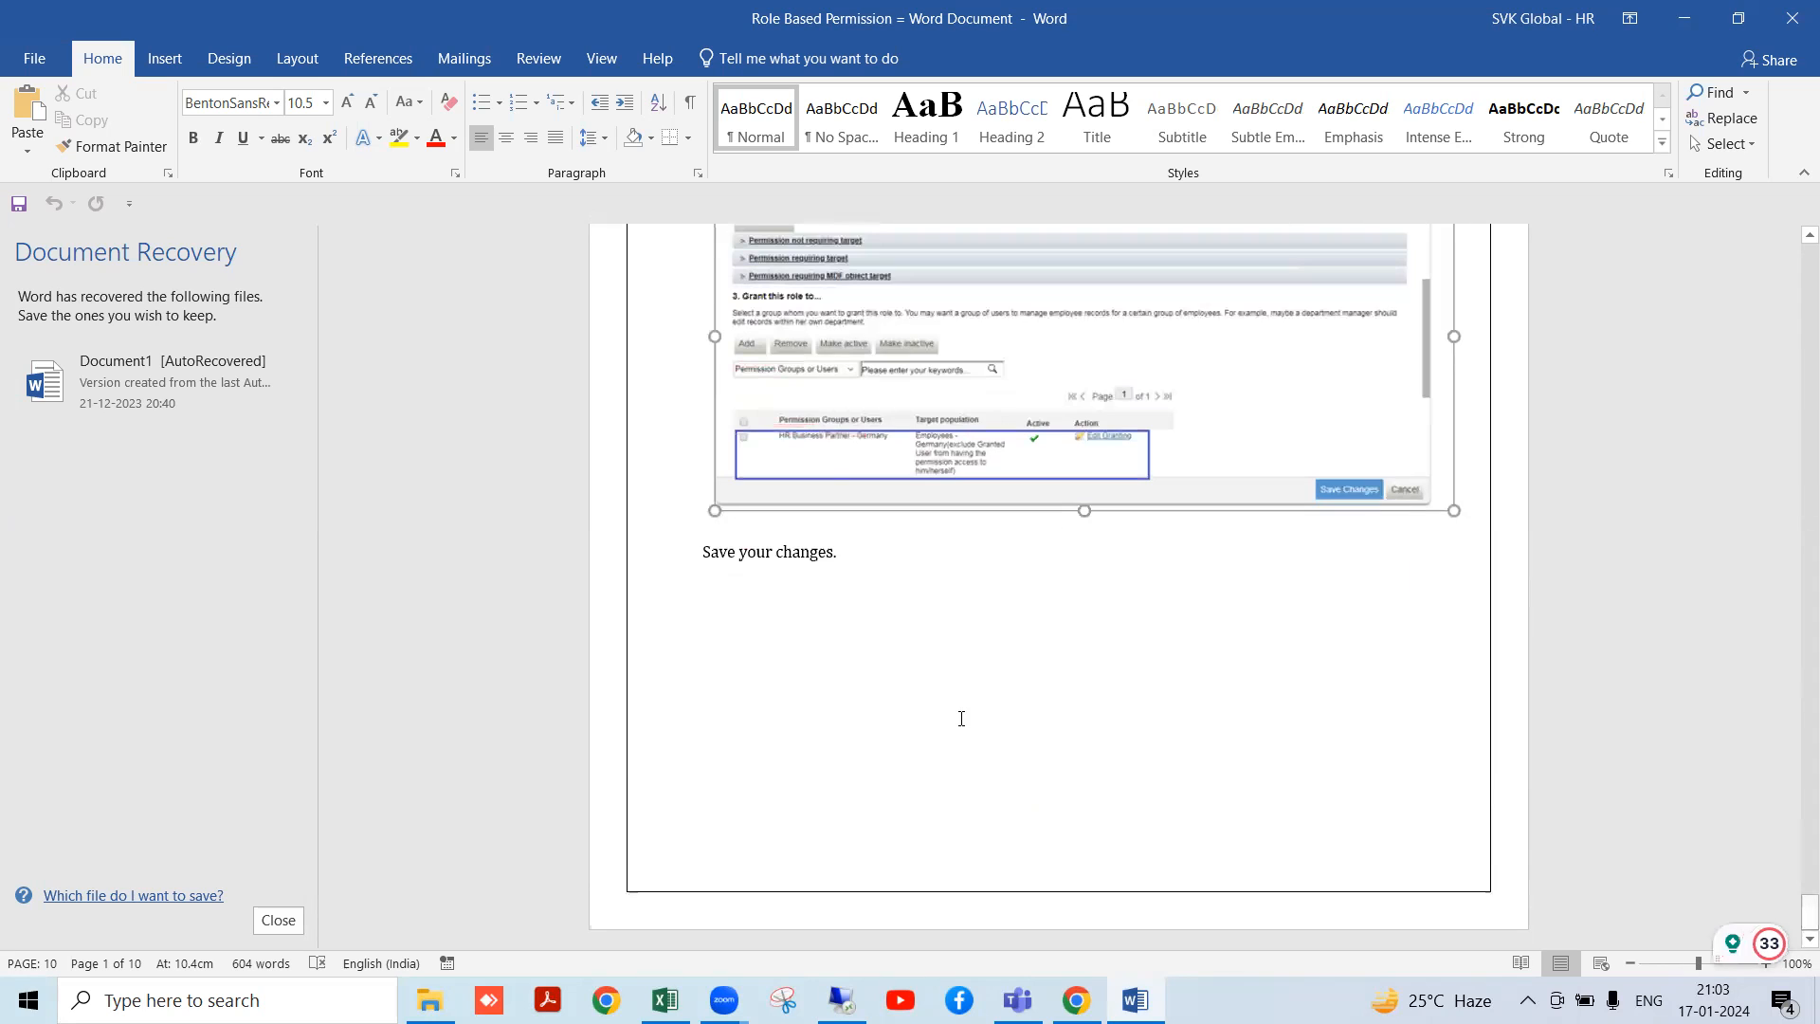
Step: Review the document's final example of granting a role to HR Business Partner - Germany with target population Employees - Germany
{"action": "scroll", "coordinate": [962, 718], "scroll_direction": "up", "scroll_amount": 3}
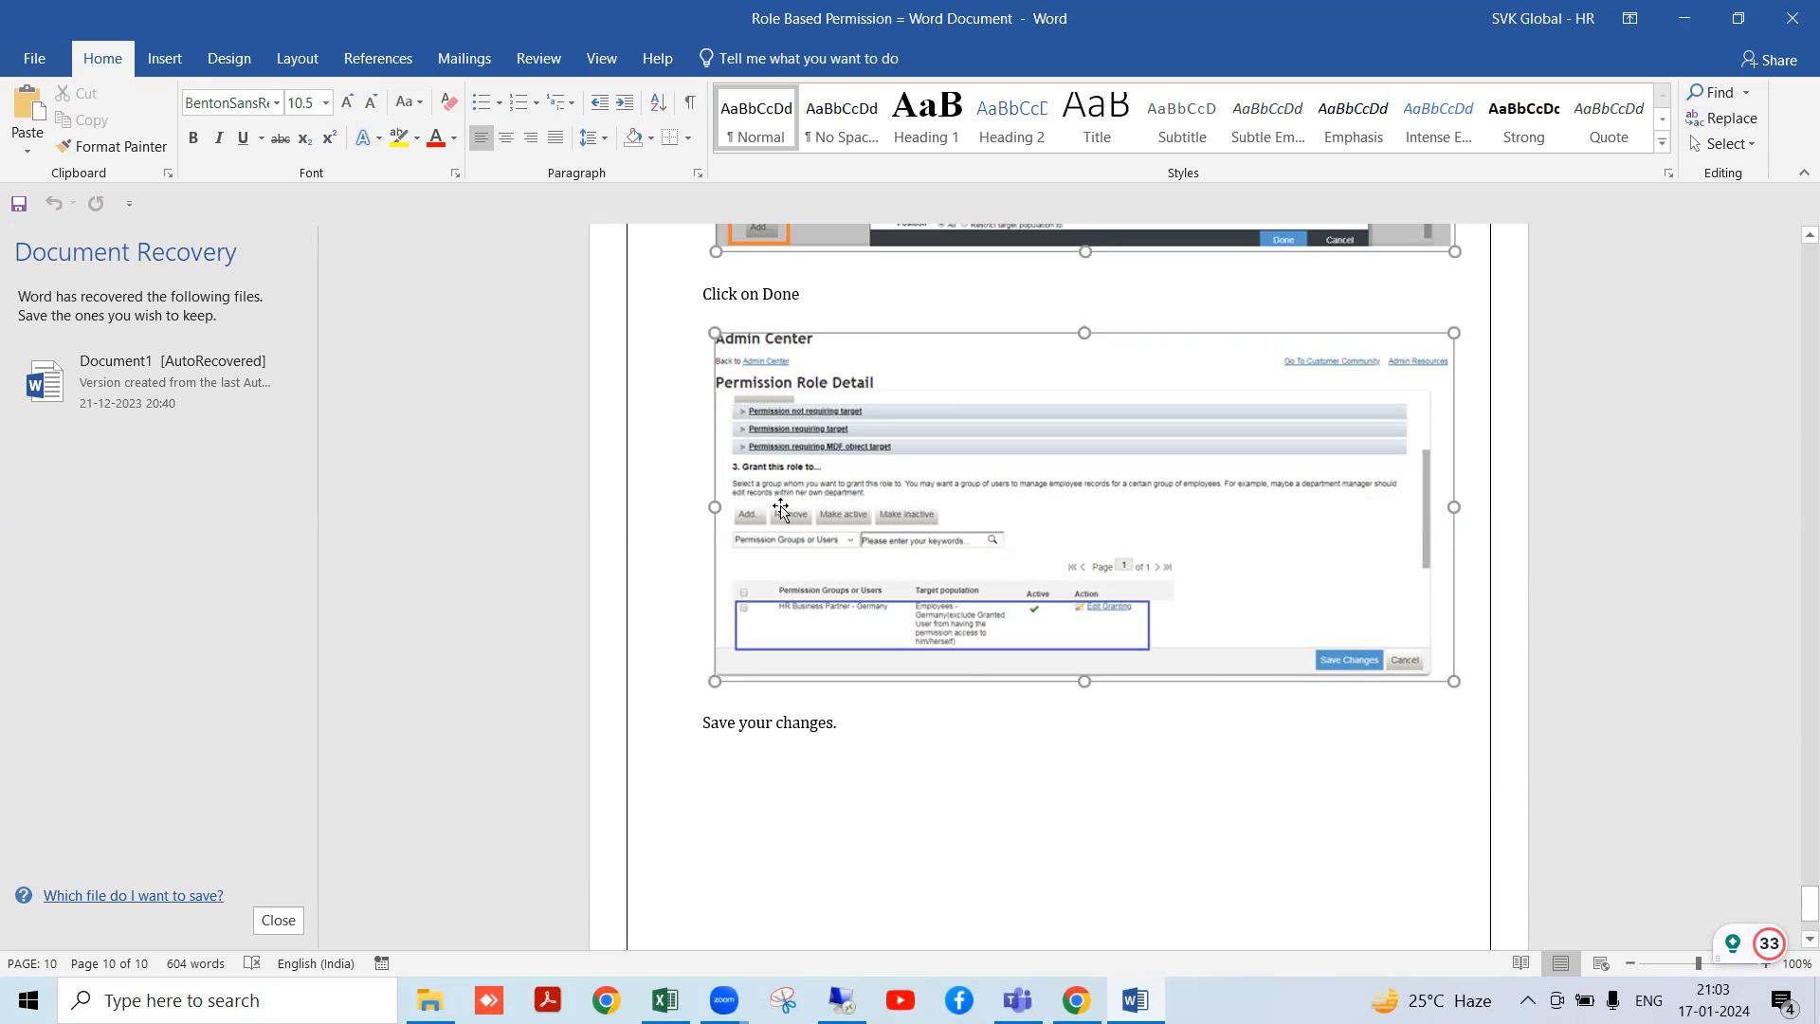
{"action": "scroll", "coordinate": [1081, 725], "scroll_direction": "up", "scroll_amount": 2}
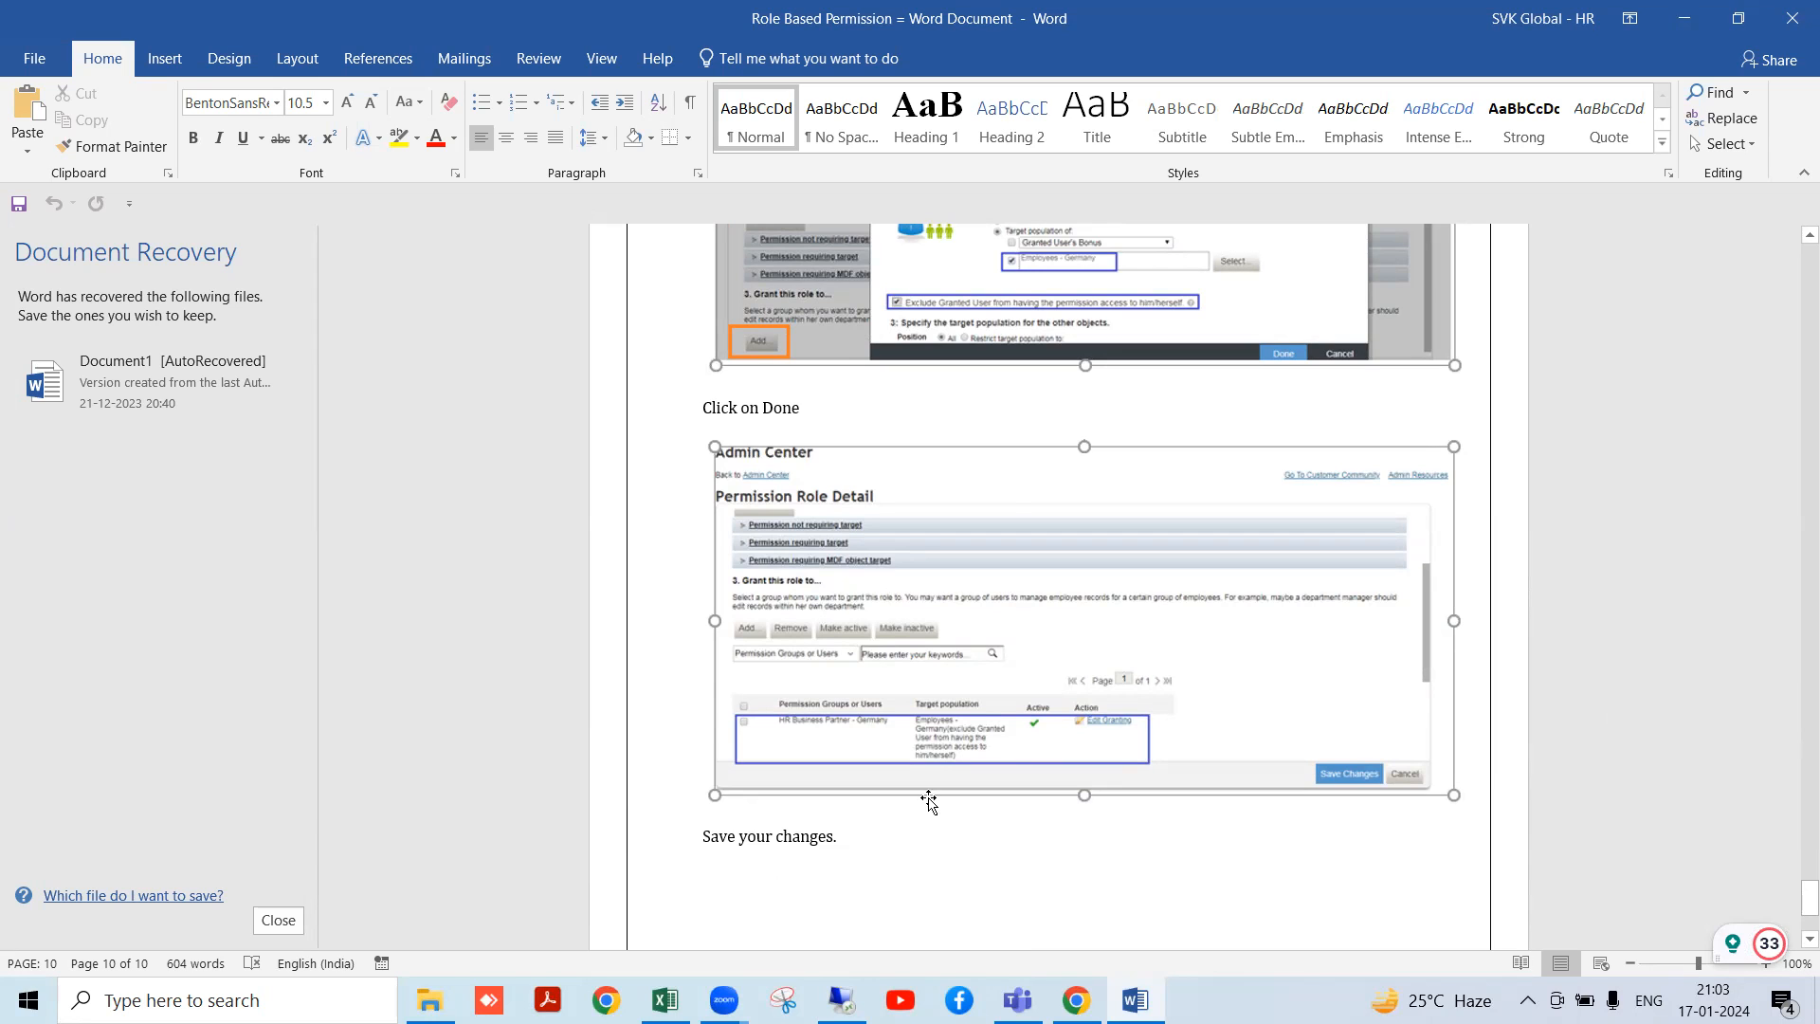
{"action": "scroll", "coordinate": [944, 744], "scroll_direction": "up", "scroll_amount": 7}
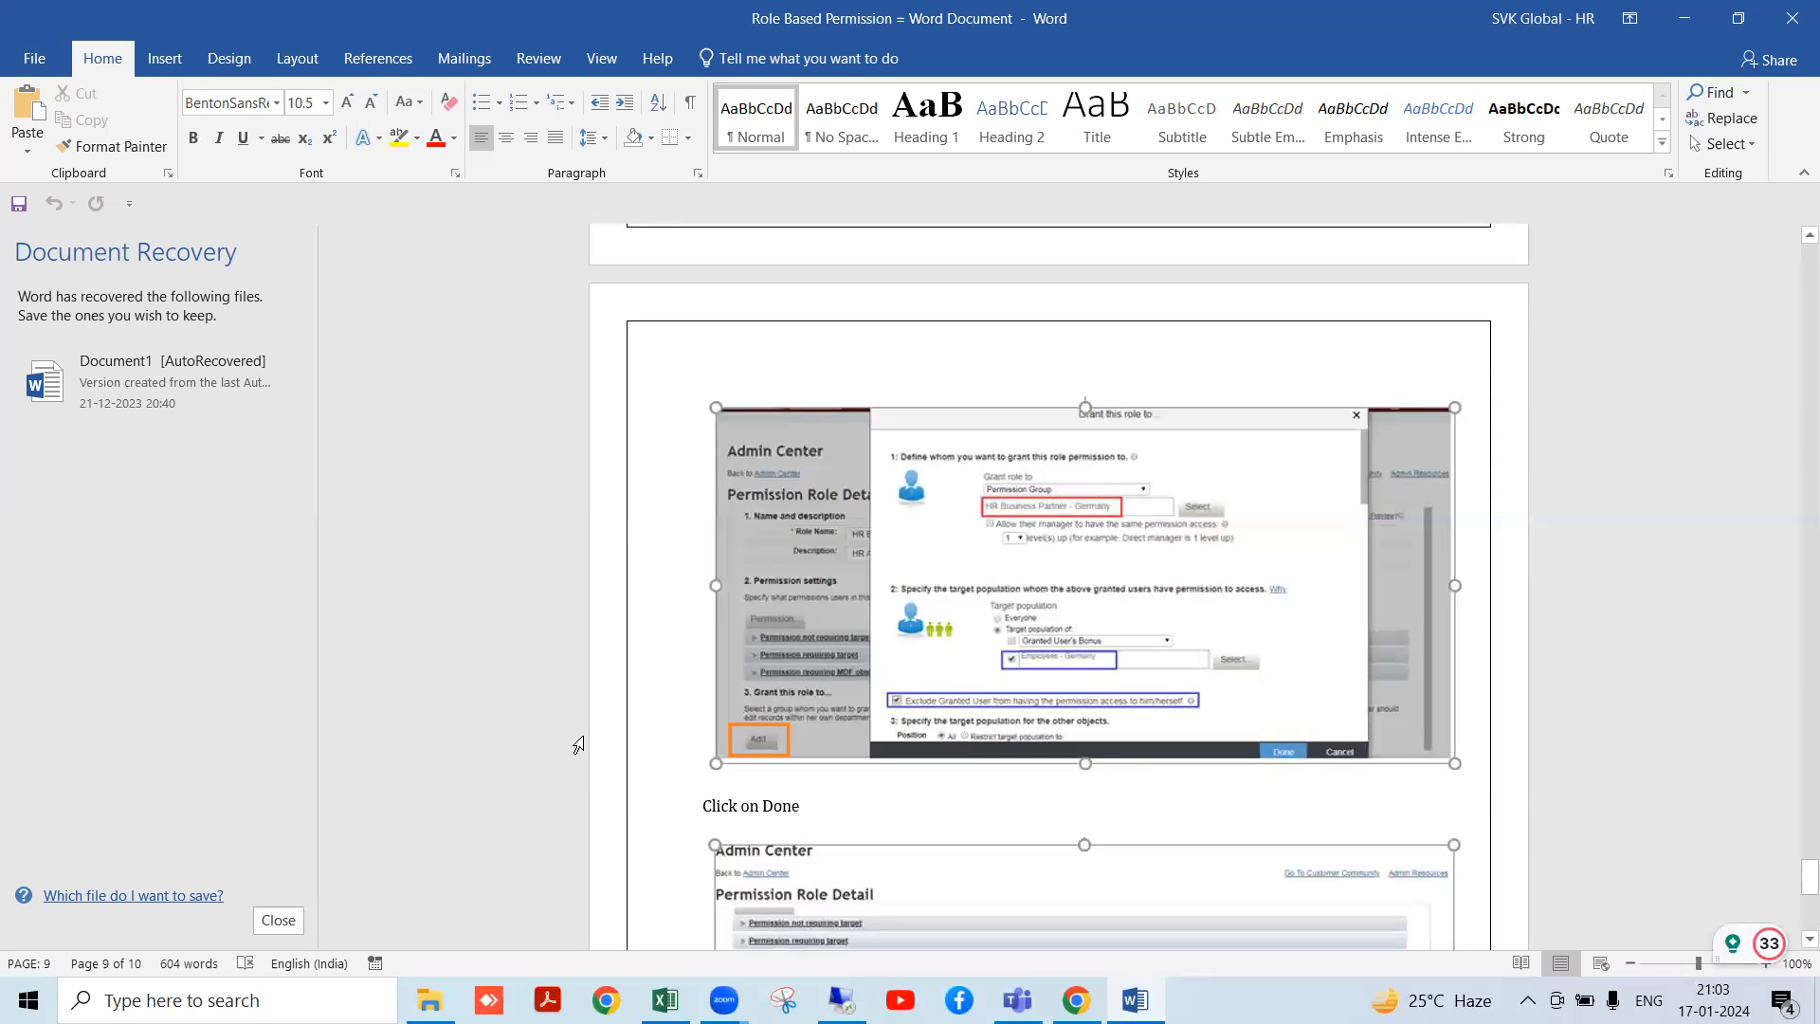
{"action": "scroll", "coordinate": [835, 616], "scroll_direction": "up", "scroll_amount": 3}
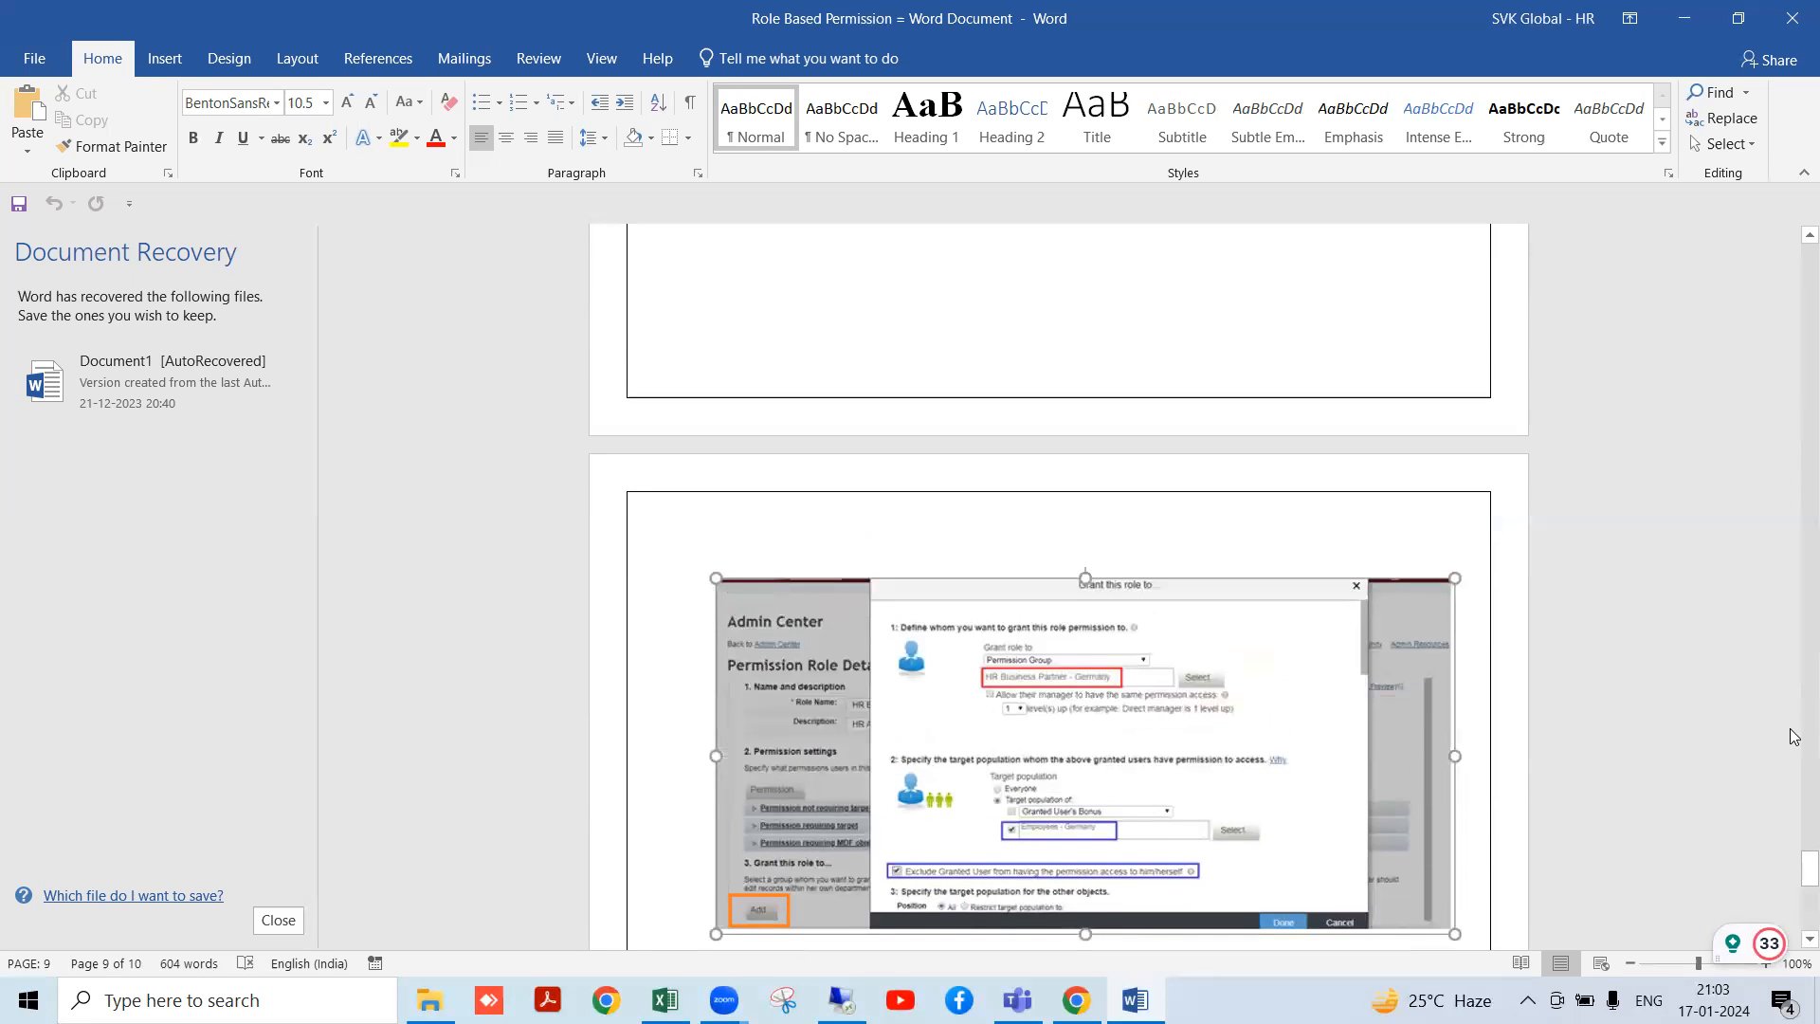